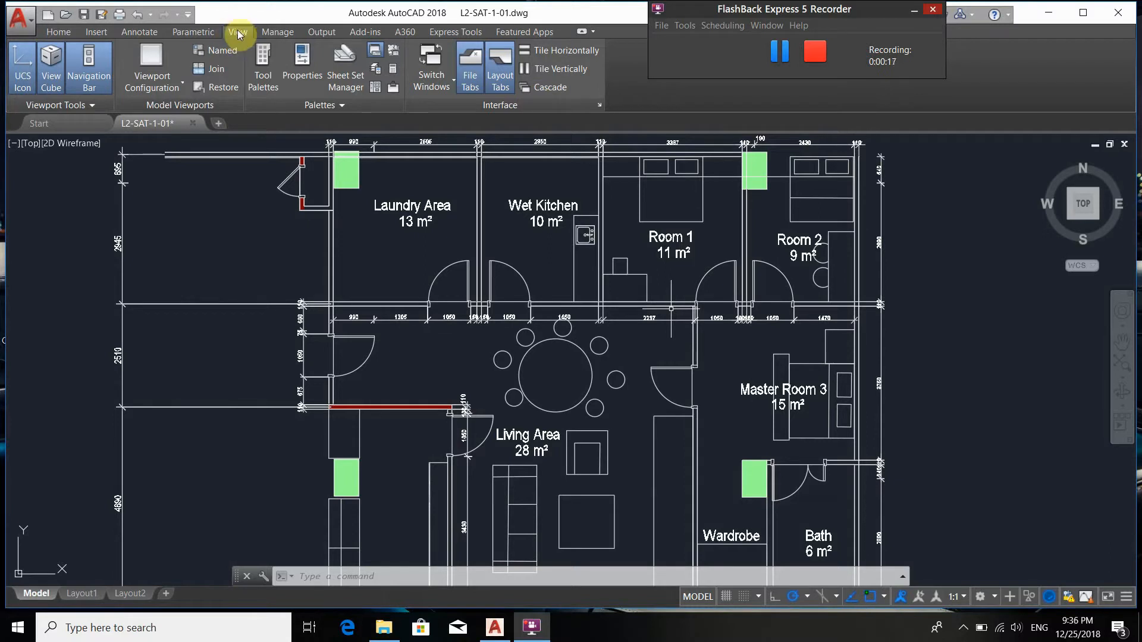
- Show the Properties palette and select the small circle at the upper right of the round dining table
left_click(300, 71)
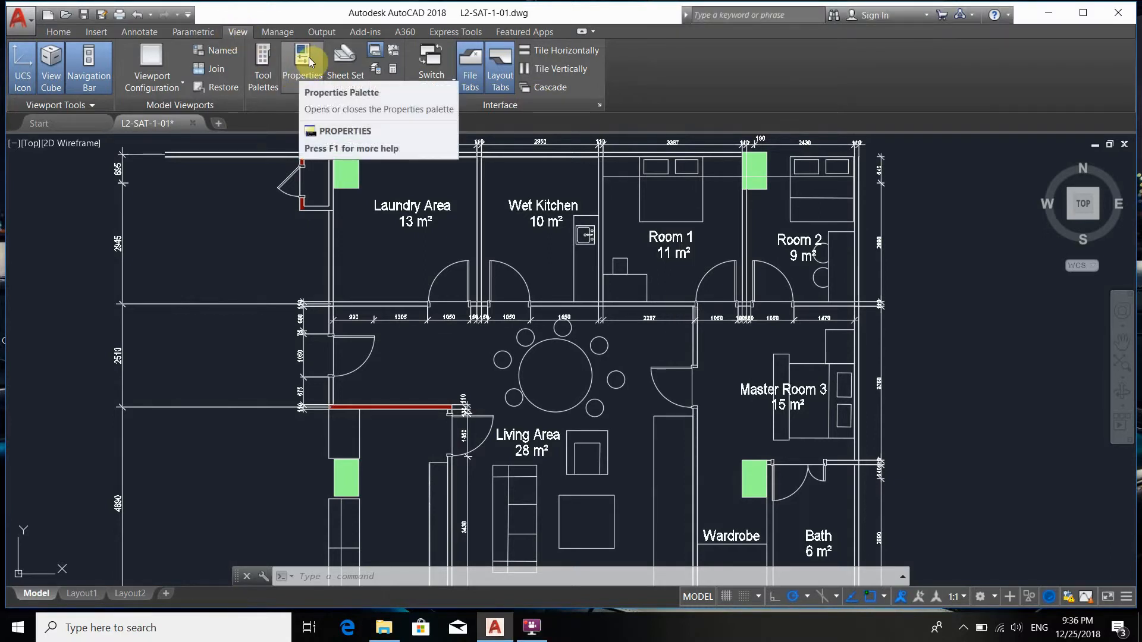
left_click(302, 66)
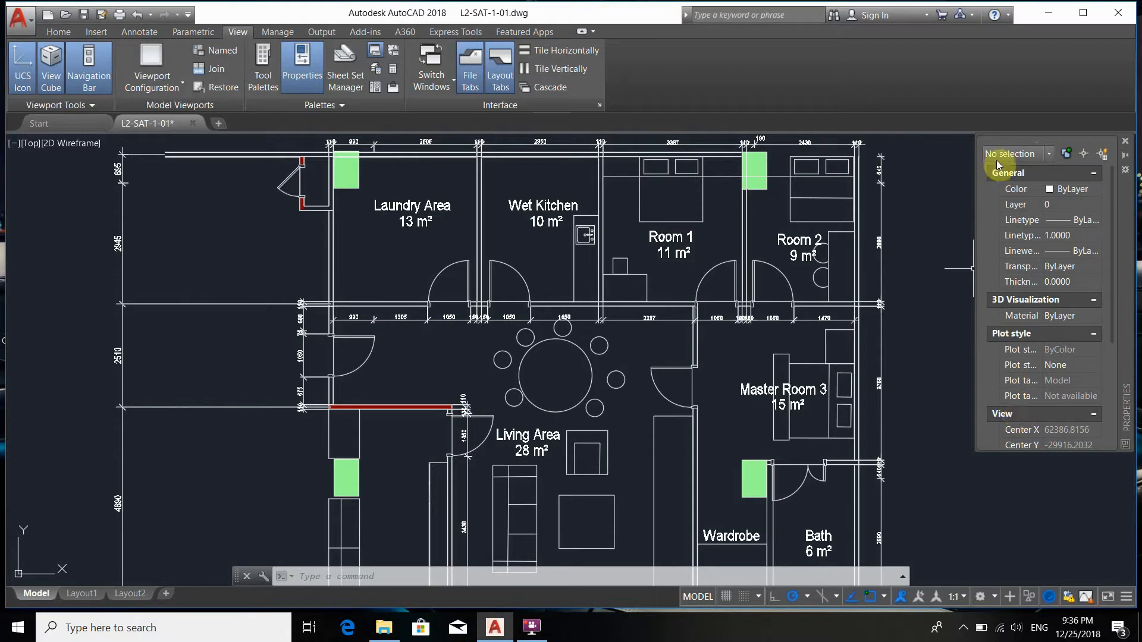
scroll(598, 348, "up", 2)
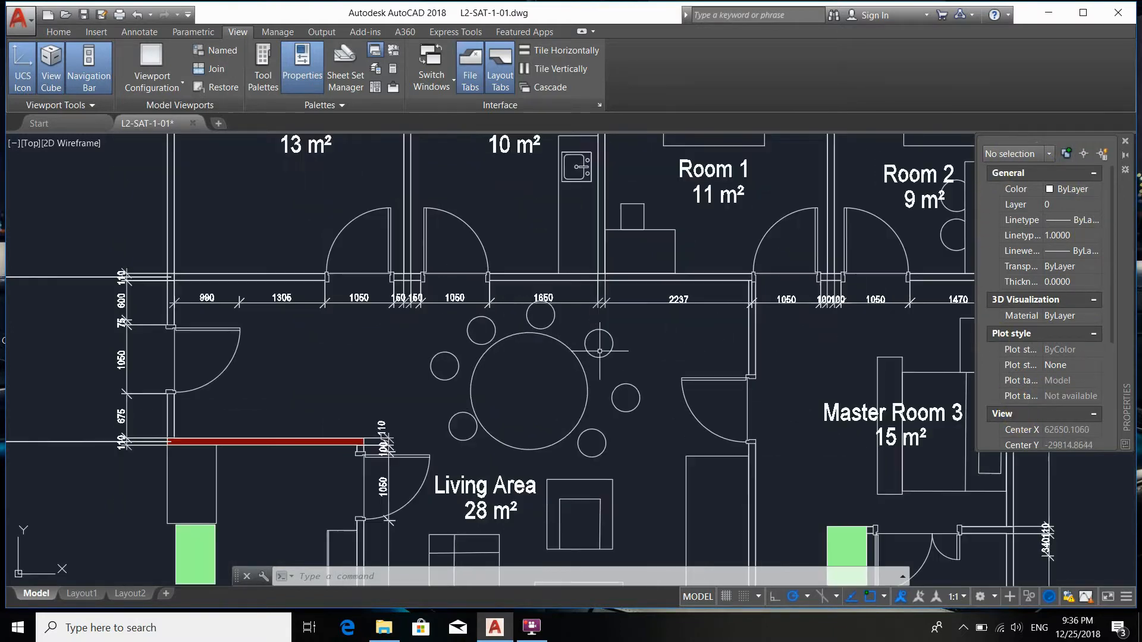
left_click(602, 344)
left_click(606, 350)
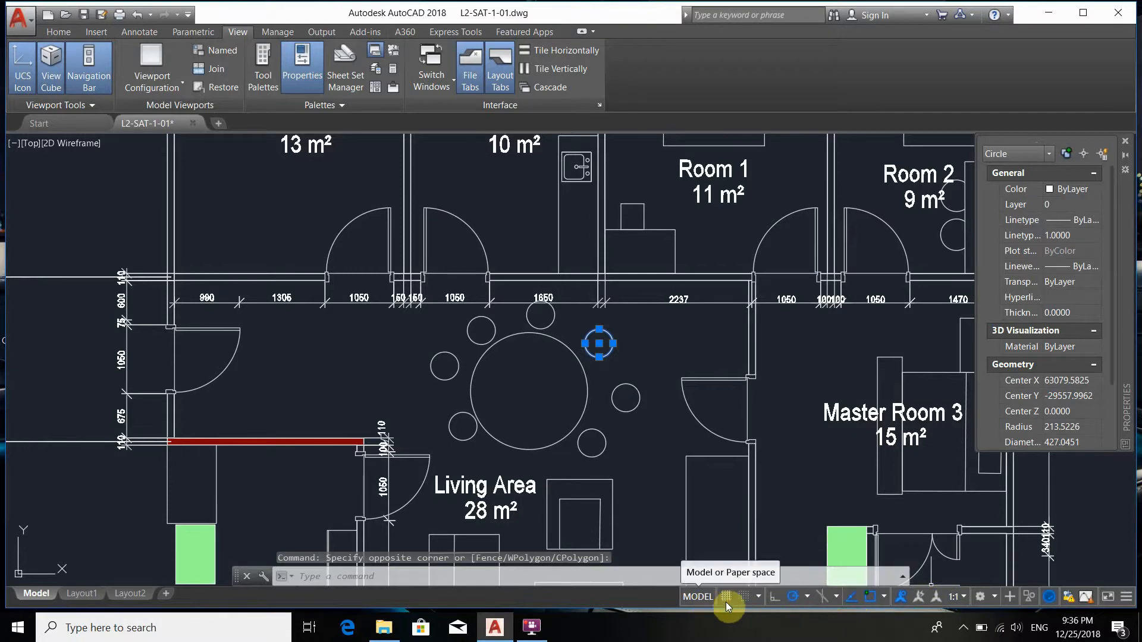
left_click(884, 594)
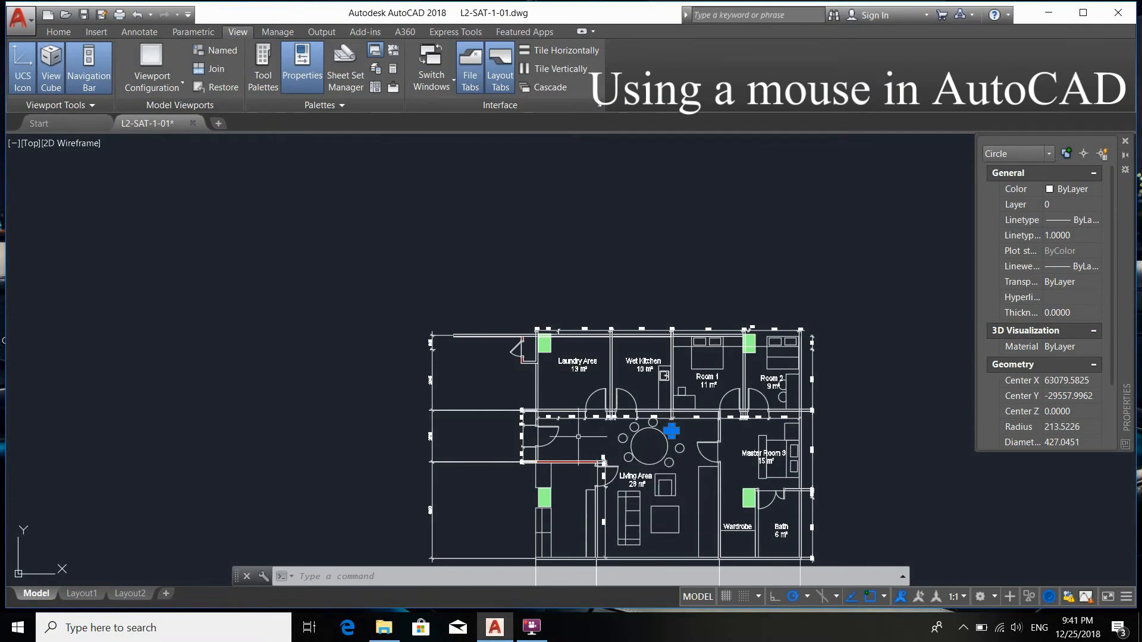
- Examine the floor plan's rooms, doors and dimensions both at close range and as a whole
scroll(578, 436, "up", 10)
scroll(578, 437, "down", 8)
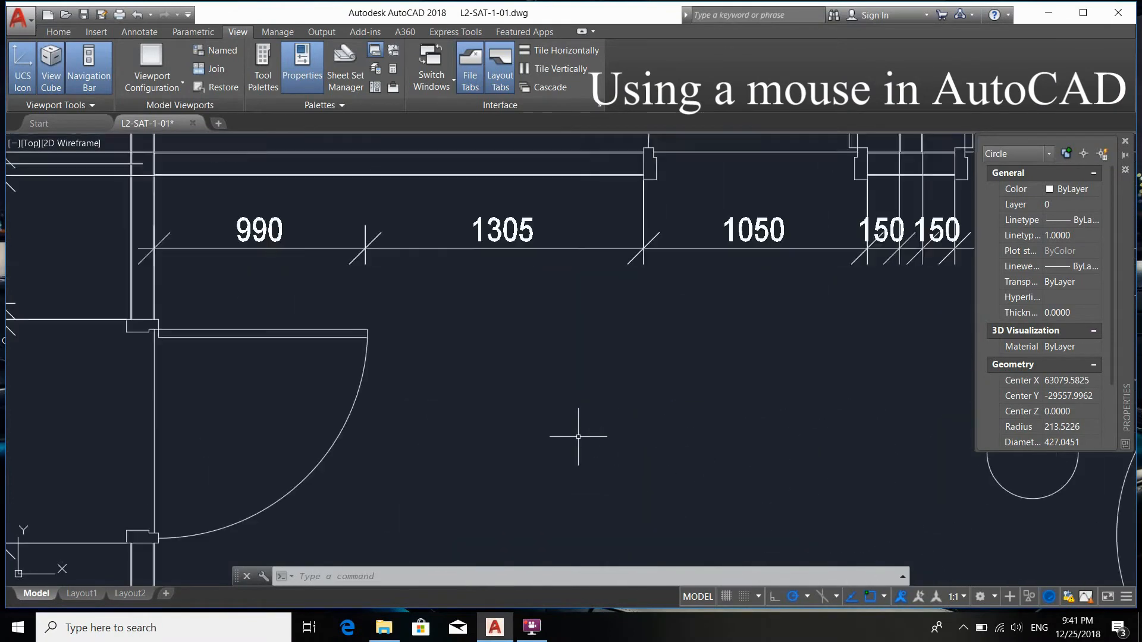
scroll(578, 436, "down", 4)
scroll(578, 437, "up", 7)
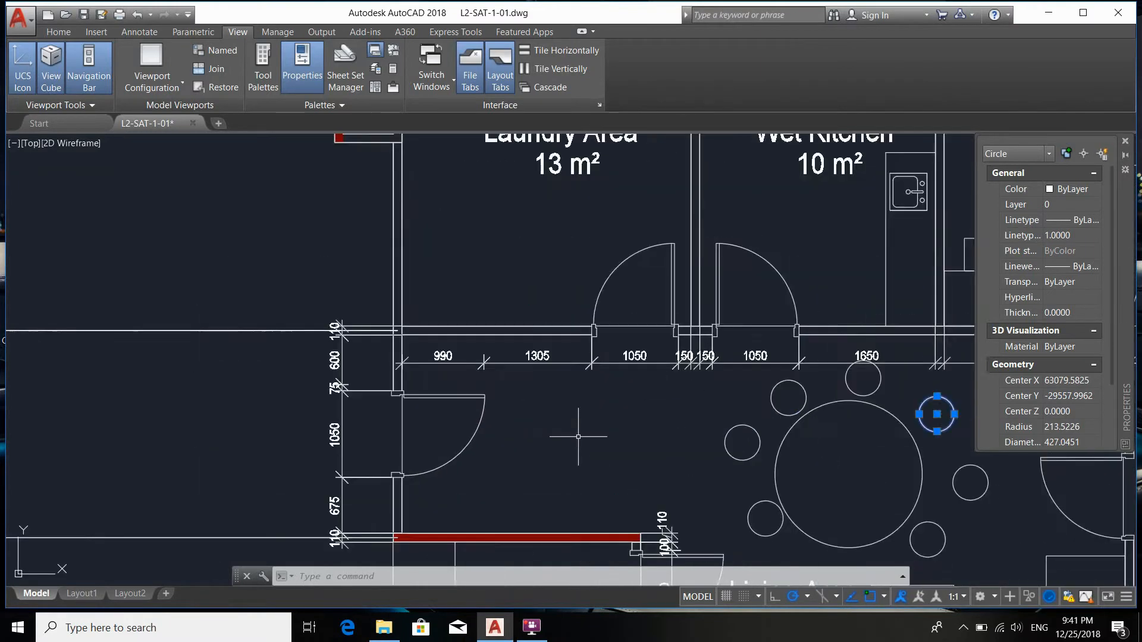
scroll(578, 436, "down", 4)
scroll(578, 437, "down", 2)
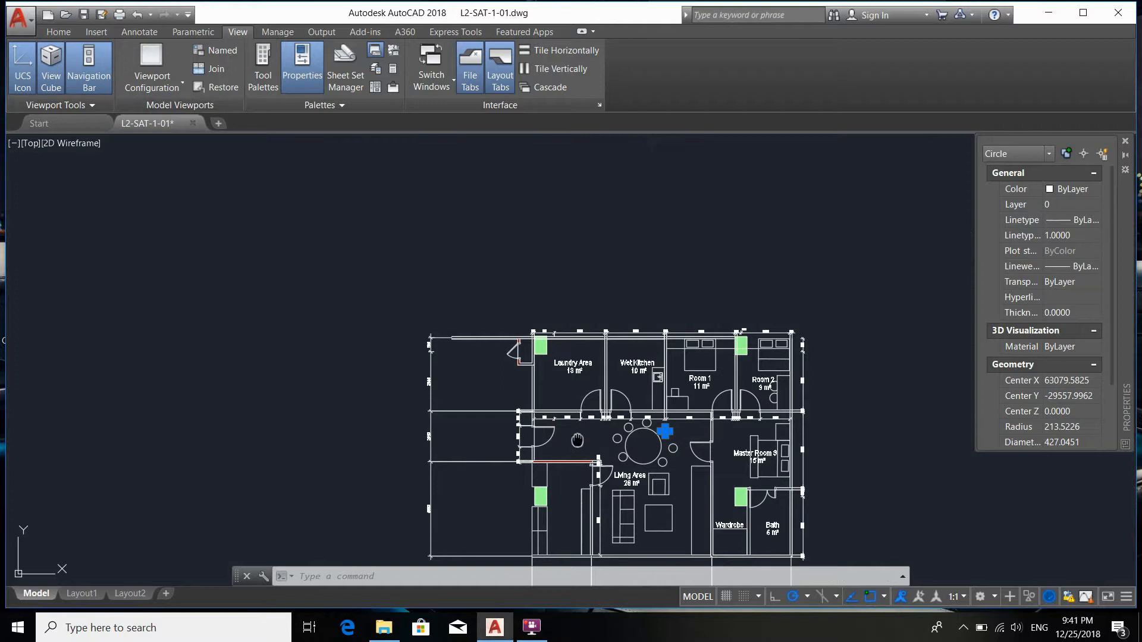
middle_click_drag(576, 440, 490, 417)
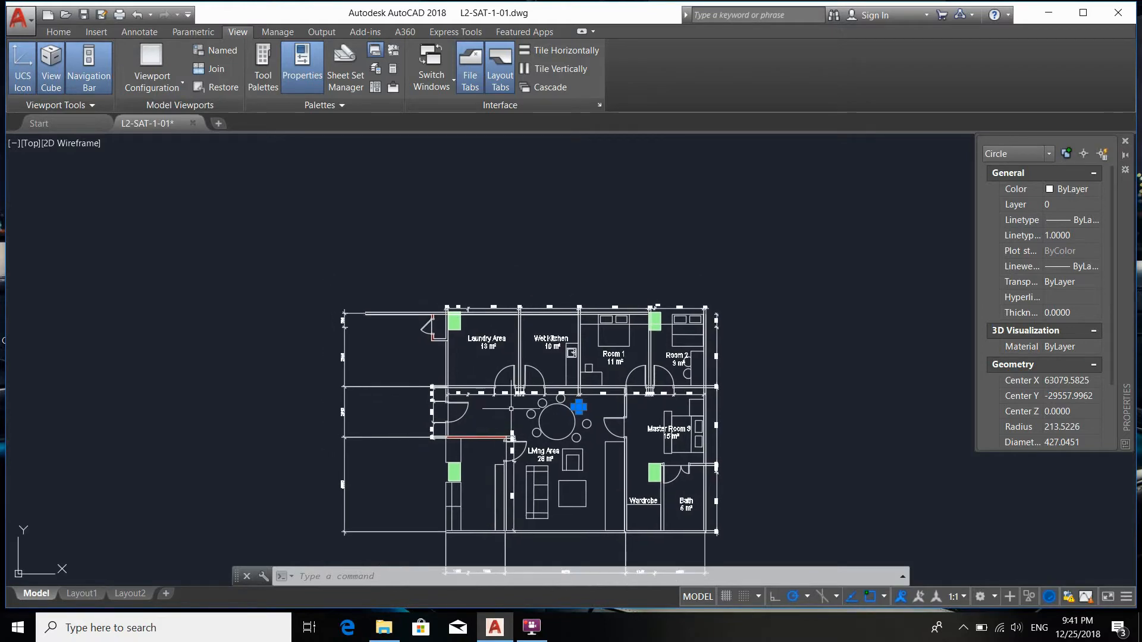
scroll(503, 362, "up", 3)
middle_click_drag(803, 390, 457, 313)
scroll(458, 313, "down", 2)
middle_click_drag(499, 459, 688, 283)
middle_click_drag(596, 308, 694, 389)
middle_click_drag(471, 291, 563, 406)
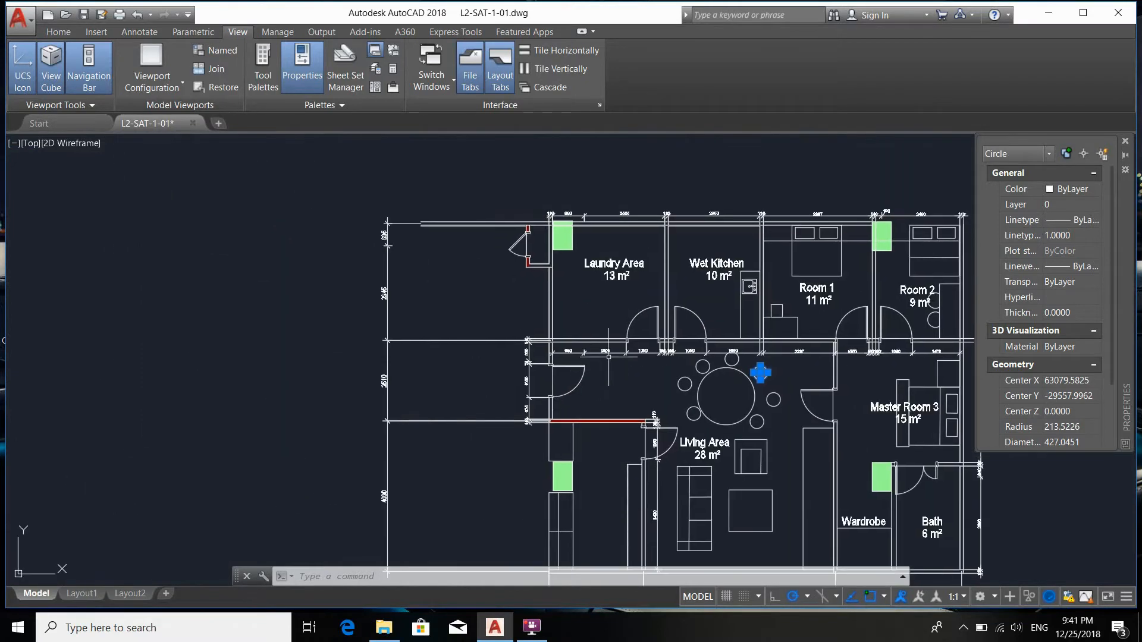
scroll(621, 356, "up", 1)
middle_click_drag(685, 325, 428, 382)
scroll(709, 319, "down", 1)
scroll(429, 380, "down", 1)
middle_click_drag(405, 434, 343, 373)
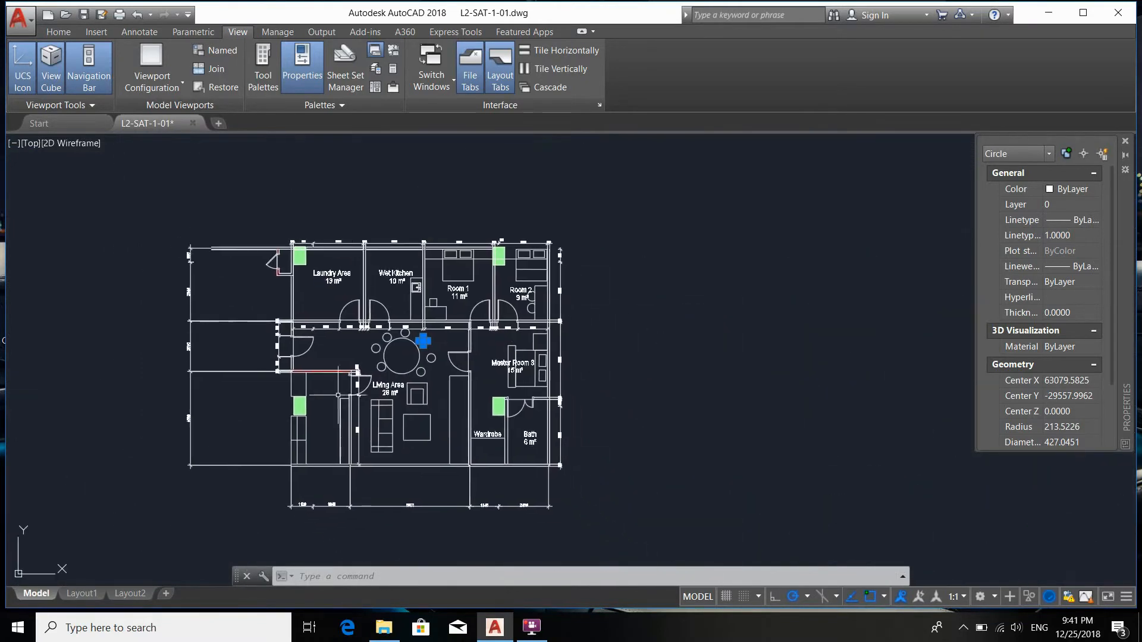
scroll(357, 388, "up", 1)
left_click(531, 626)
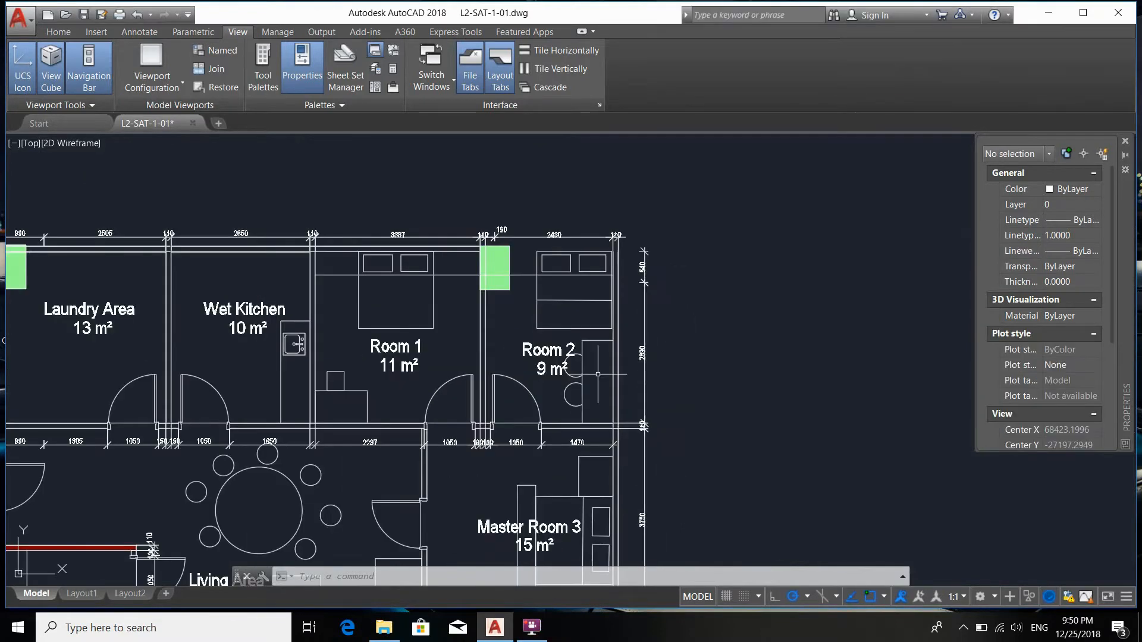
- Draw a five-segment stepped outline with Line, about 2210 wide and 1110 high, starting at the outer wall's 110 mm dimension corner beside Room 2
middle_click_drag(598, 374, 648, 306)
middle_click_drag(776, 267, 734, 280)
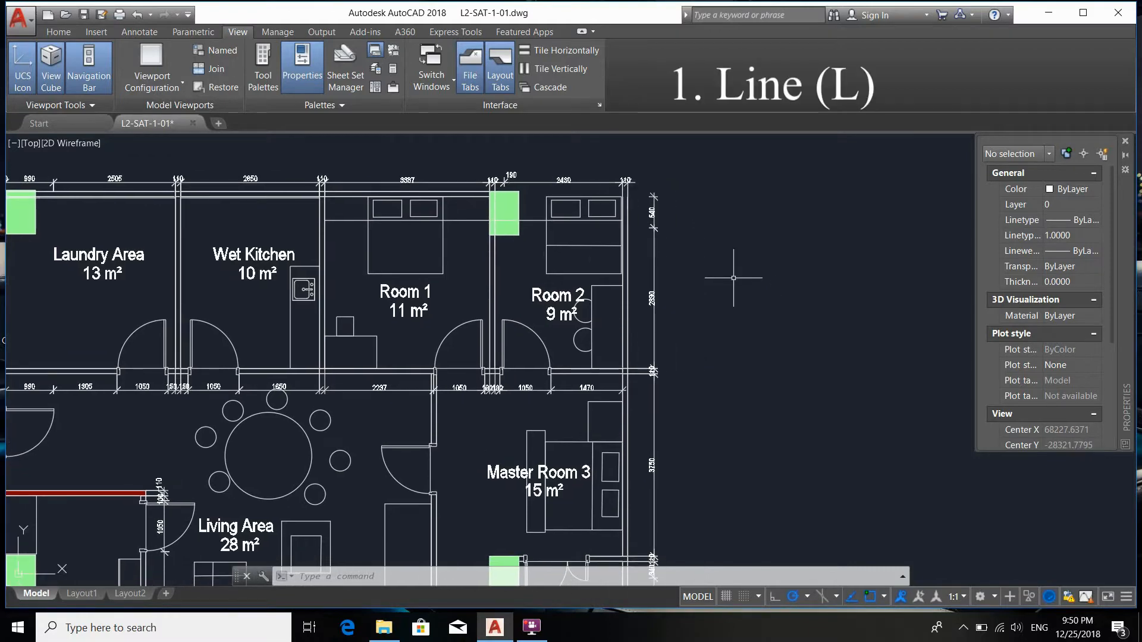
type("L")
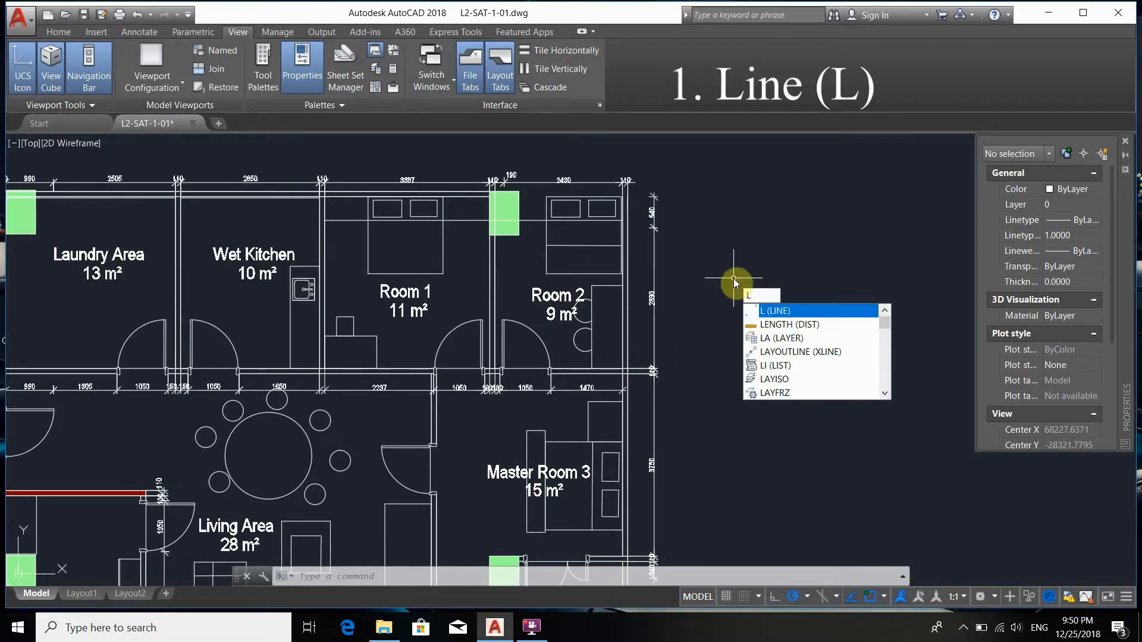
key("Return")
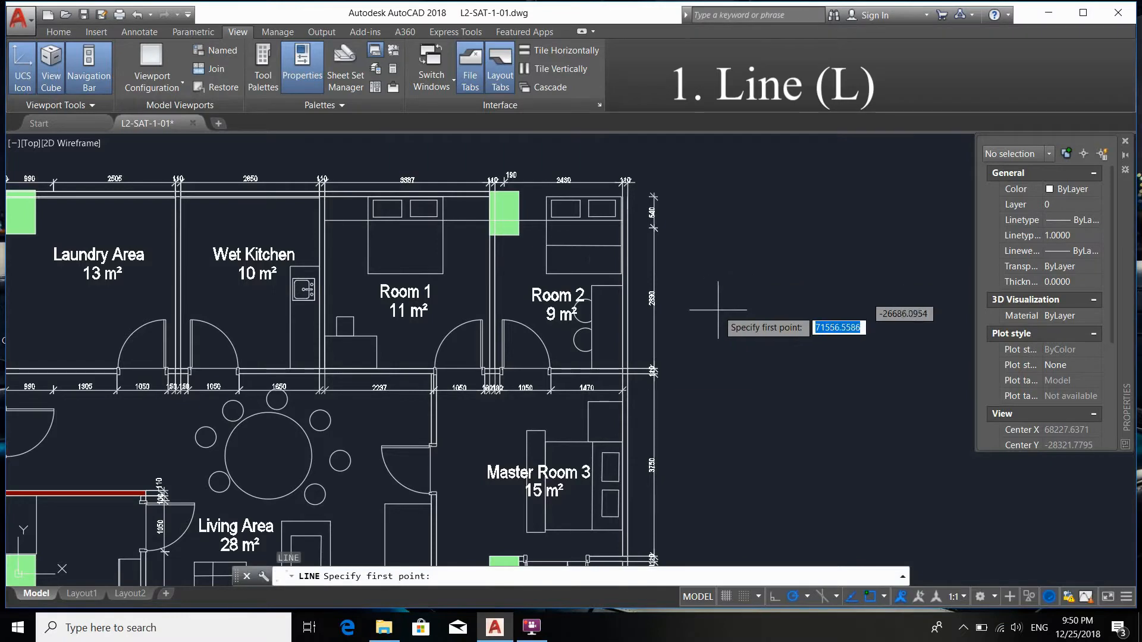
scroll(628, 368, "up", 6)
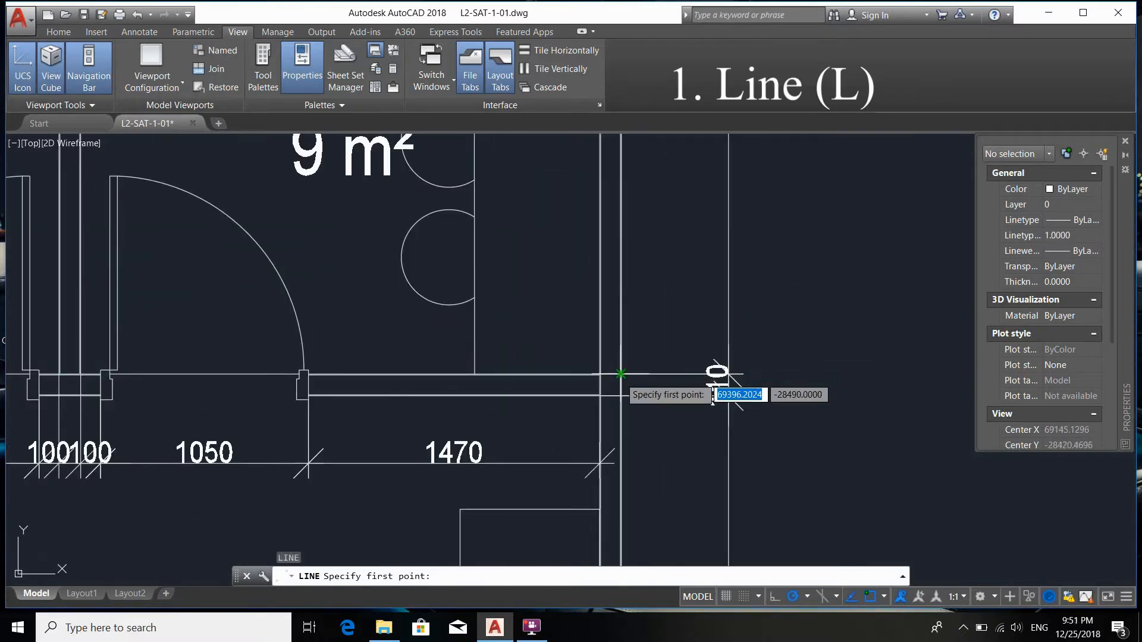
left_click(620, 374)
middle_click_drag(785, 300, 698, 318)
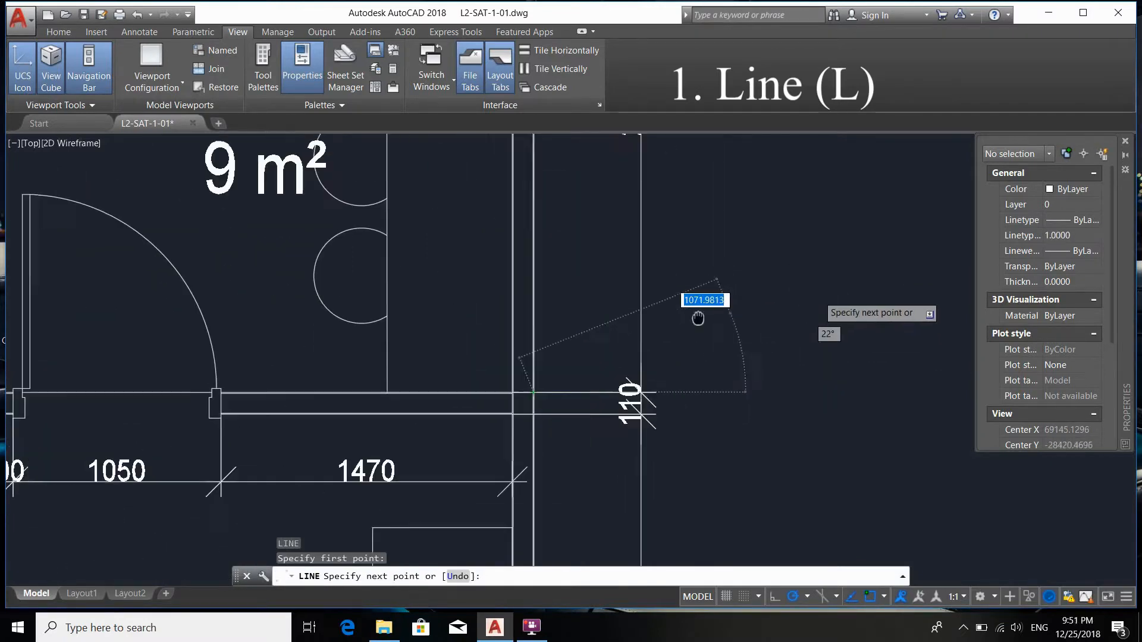
scroll(699, 318, "down", 2)
left_click(780, 373)
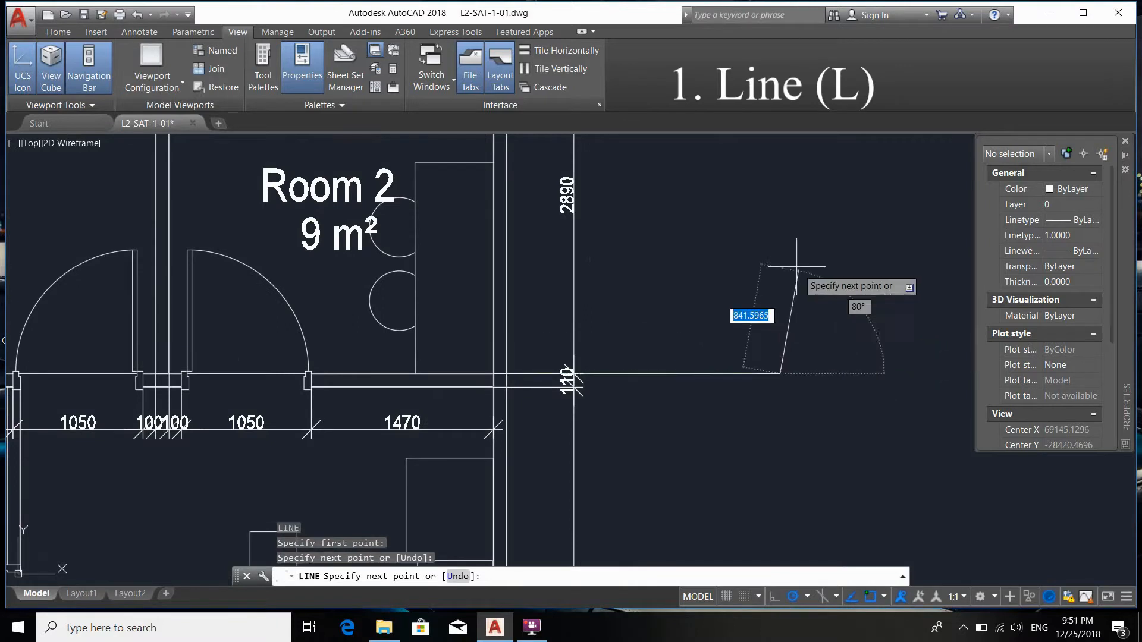
left_click(780, 237)
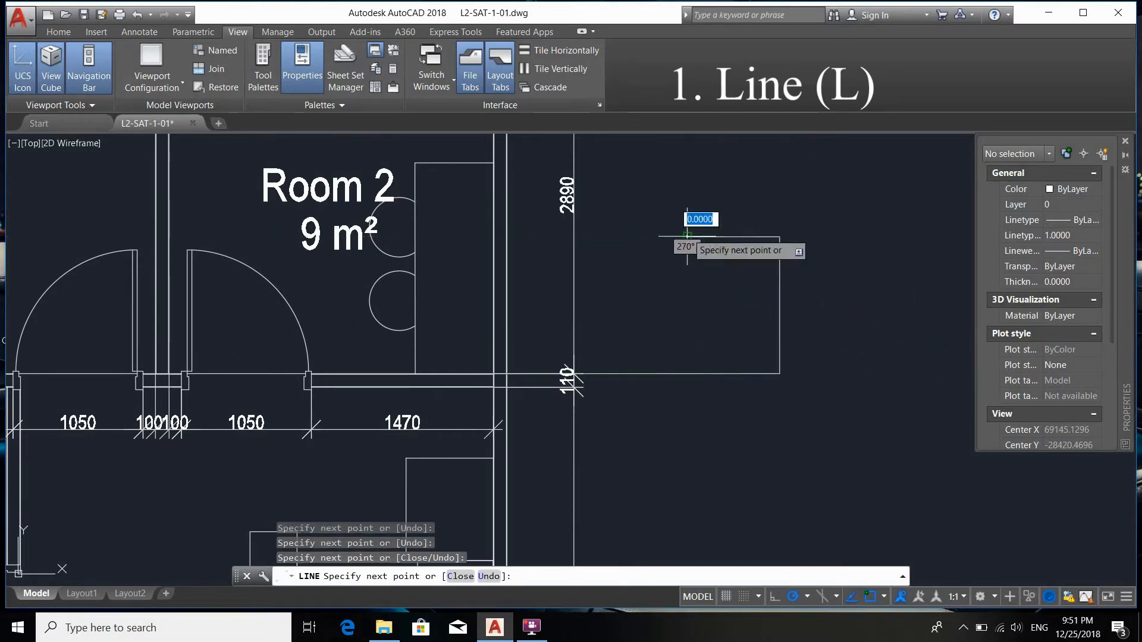
left_click(687, 324)
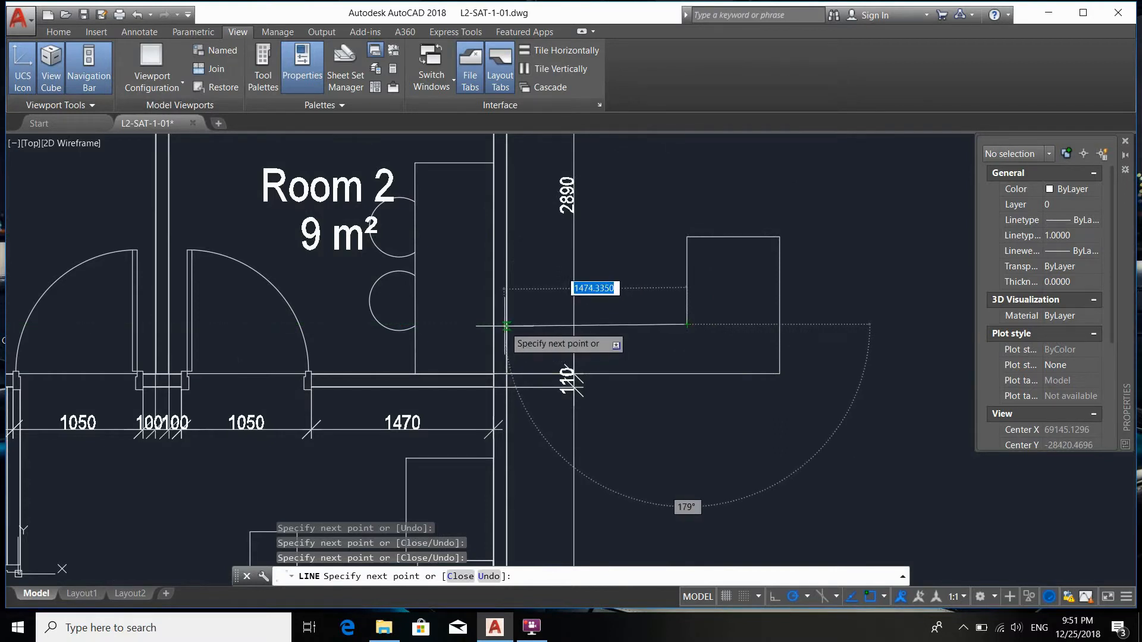
left_click(506, 326)
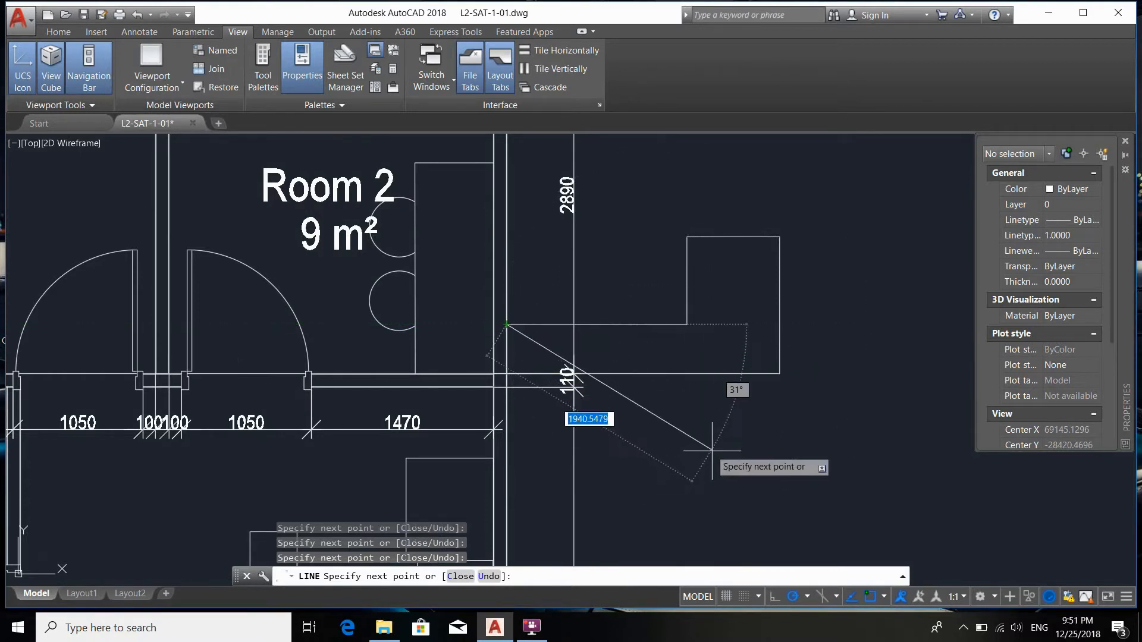
key("Escape")
scroll(717, 331, "down", 6)
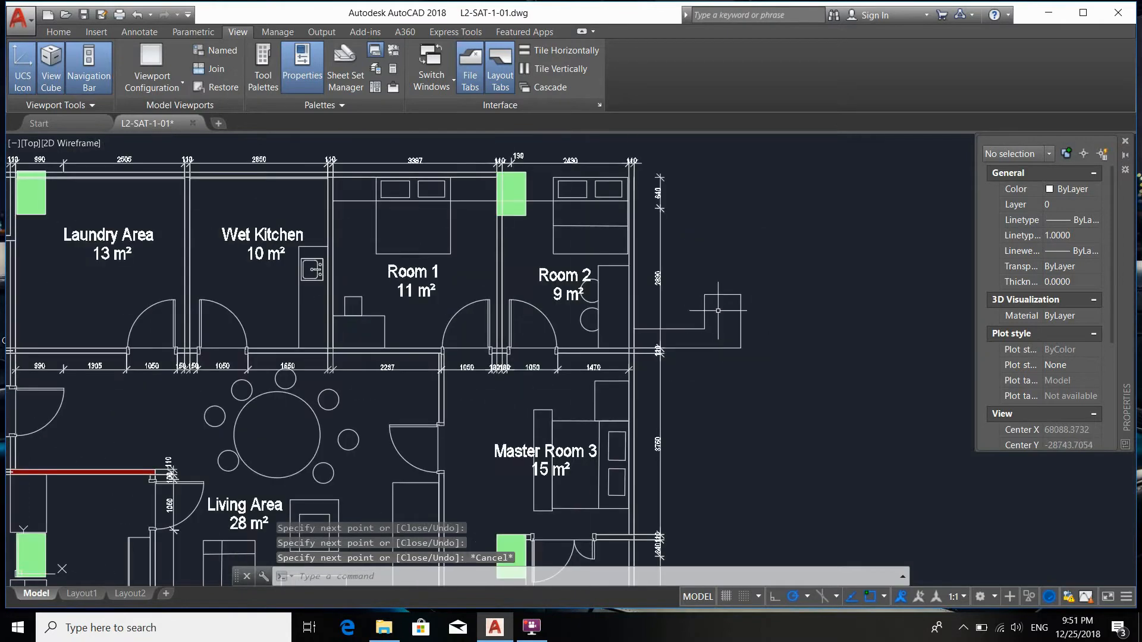
- Draw a five-sided, house-shaped polyline in the empty area above the stepped outline, ending at its start point
scroll(729, 384, "up", 3)
scroll(729, 385, "up", 2)
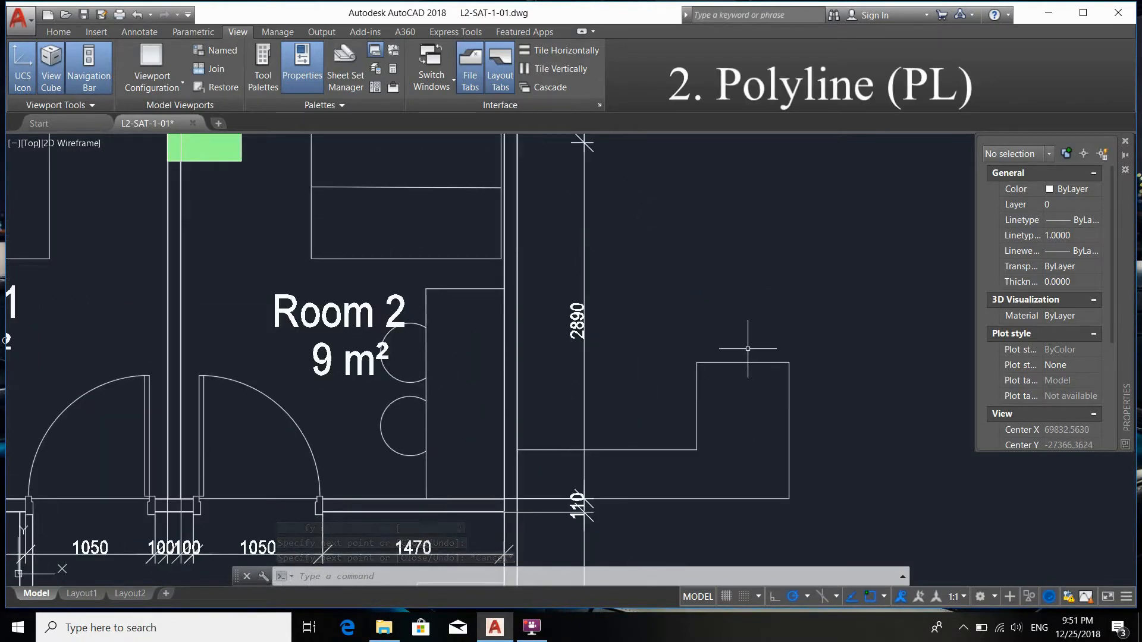
type("PL")
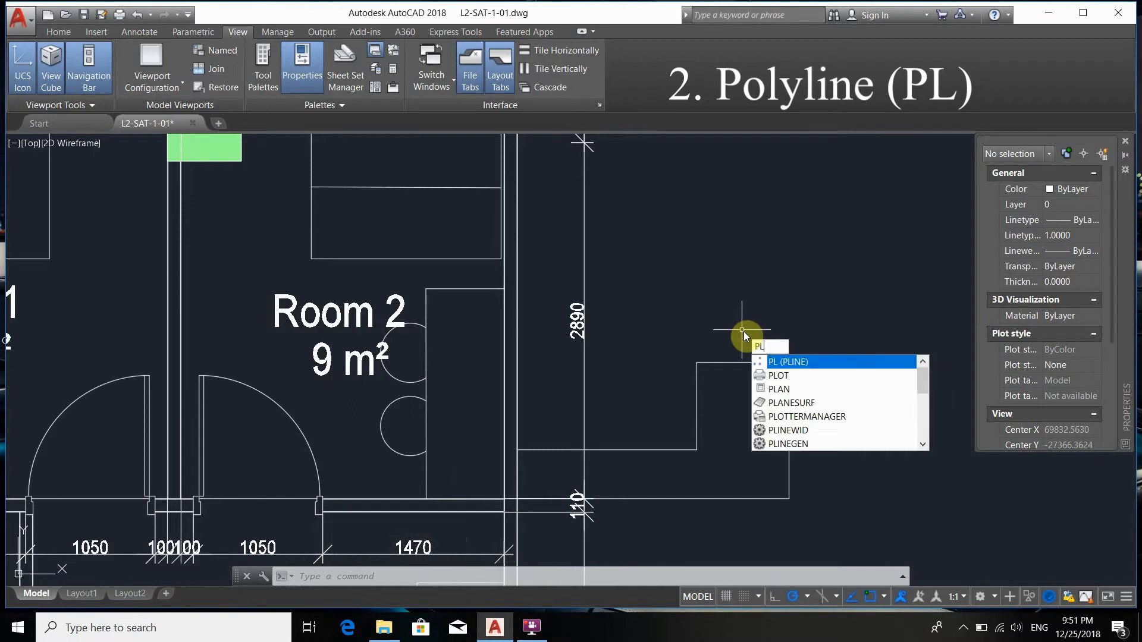
key("Return")
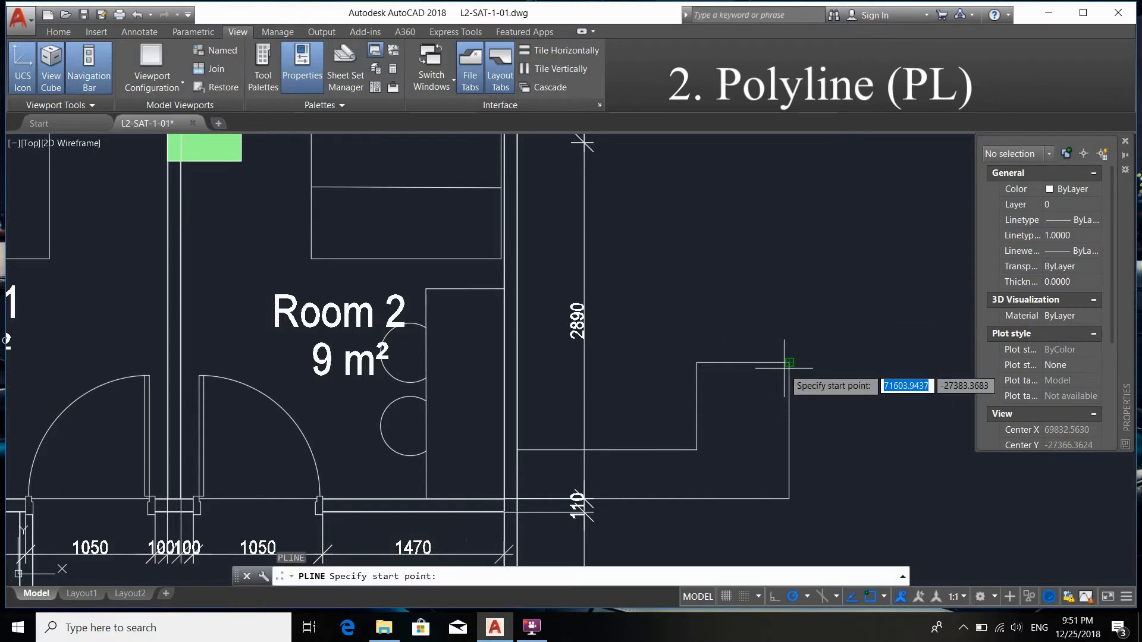
middle_click_drag(756, 285, 753, 354)
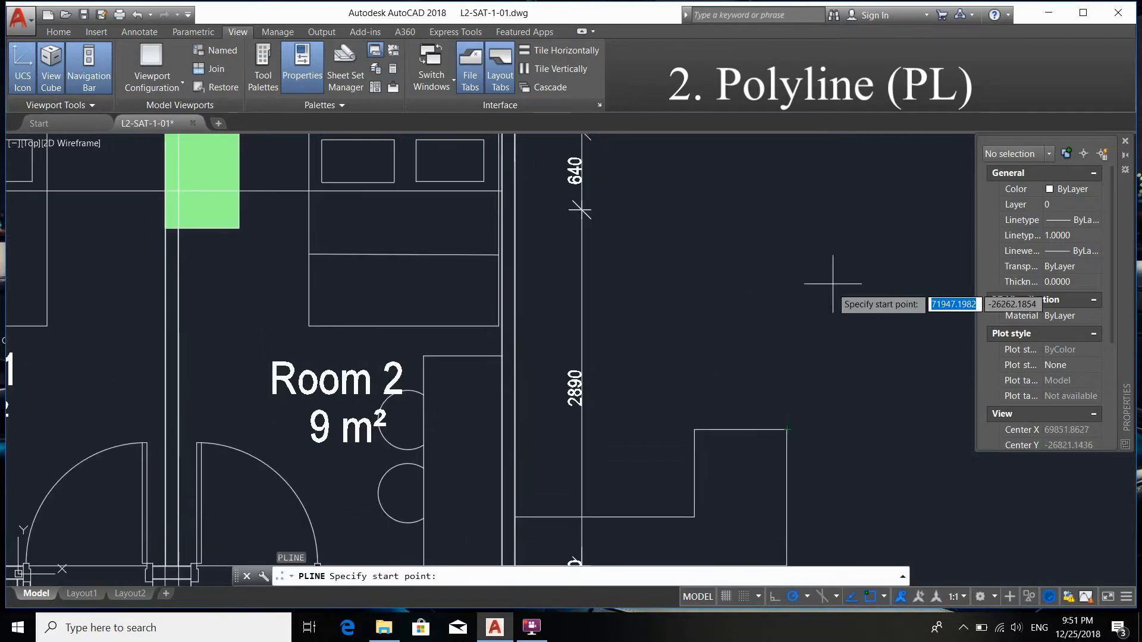
left_click(830, 229)
left_click(829, 355)
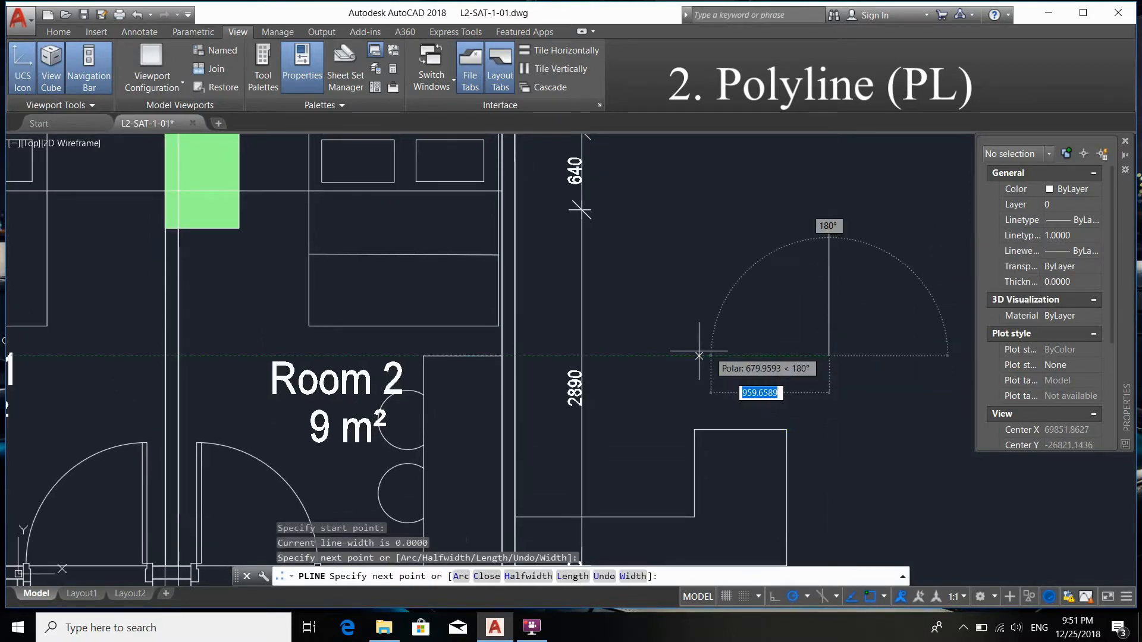
left_click(636, 356)
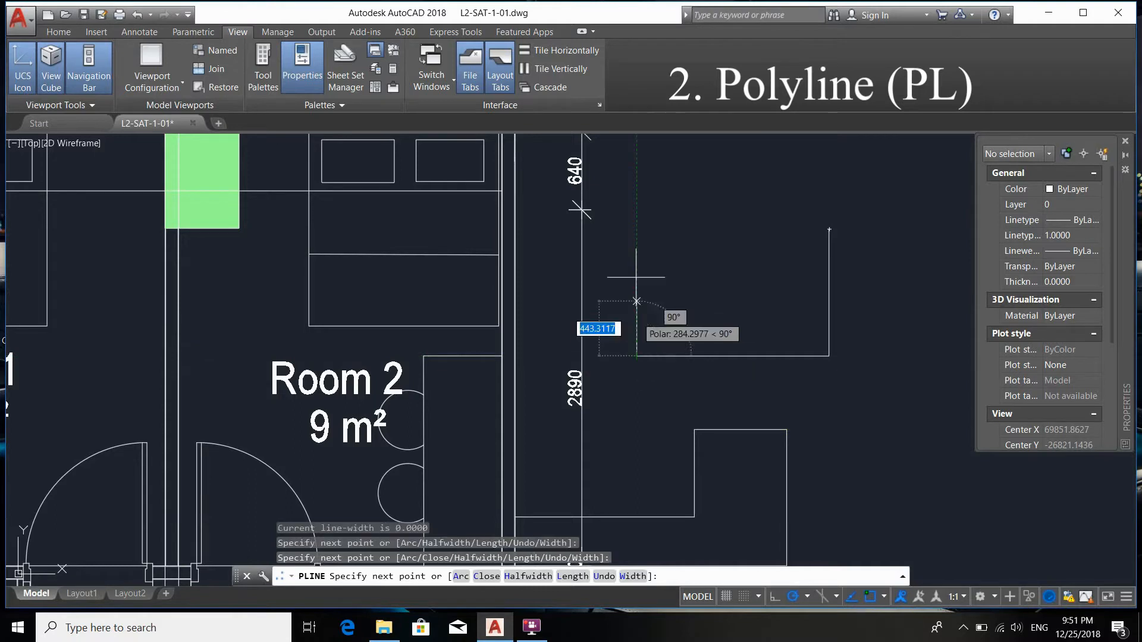
left_click(636, 229)
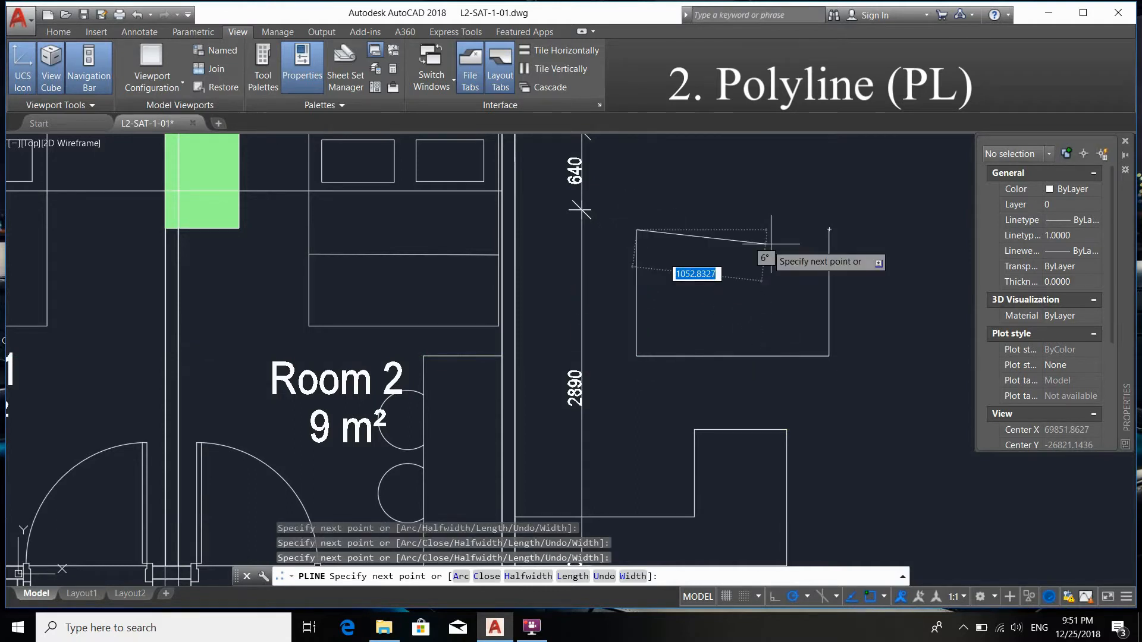
left_click(767, 165)
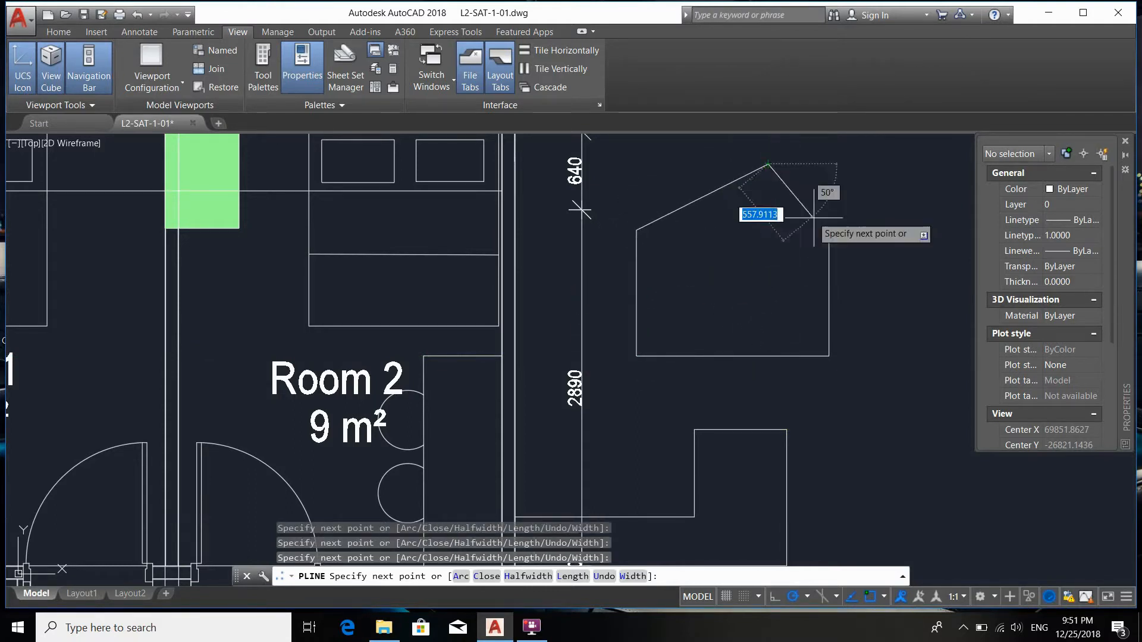
left_click(835, 235)
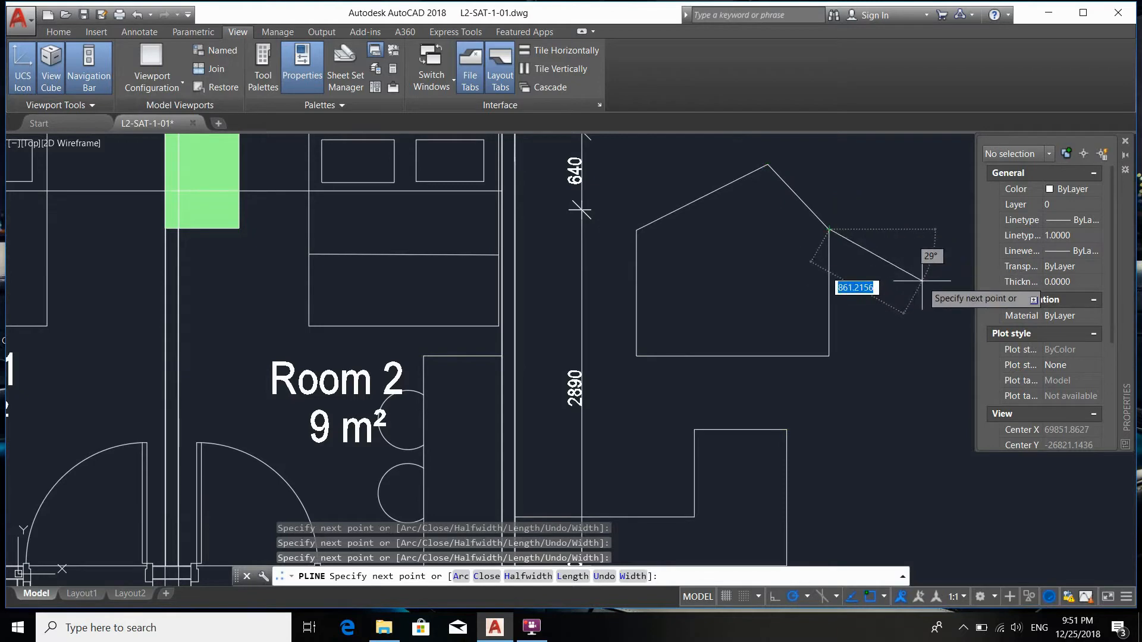
key("Escape")
scroll(851, 291, "down", 2)
middle_click_drag(853, 365, 726, 359)
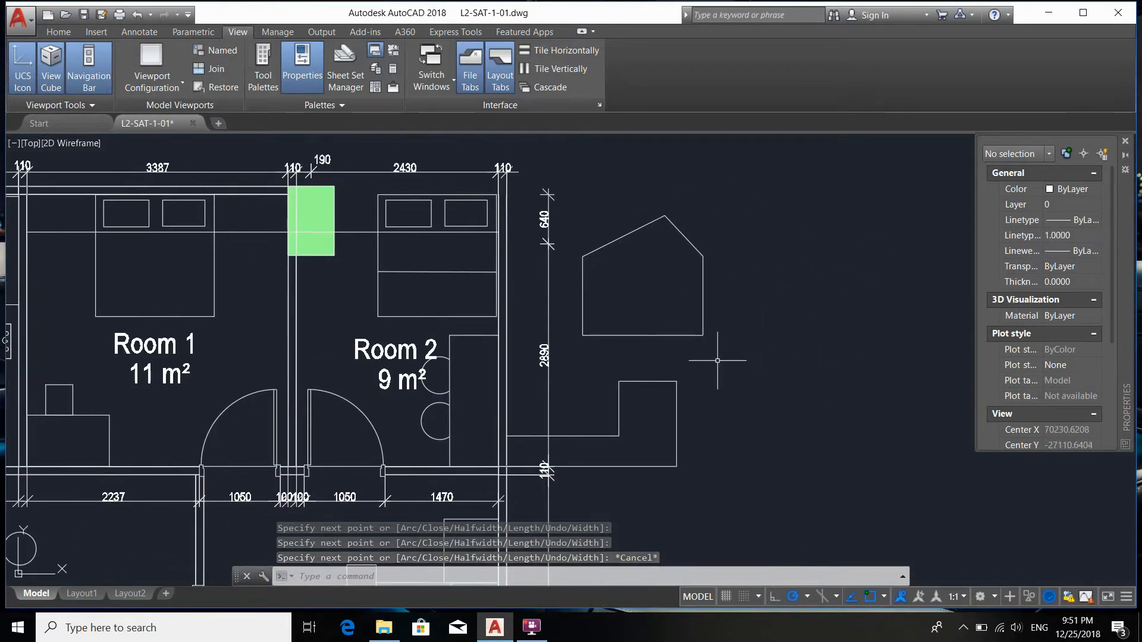
- Select the stepped outline's outer vertical, bottom, lower inner horizontal and inner vertical lines one after another
left_click(785, 442)
left_click(672, 430)
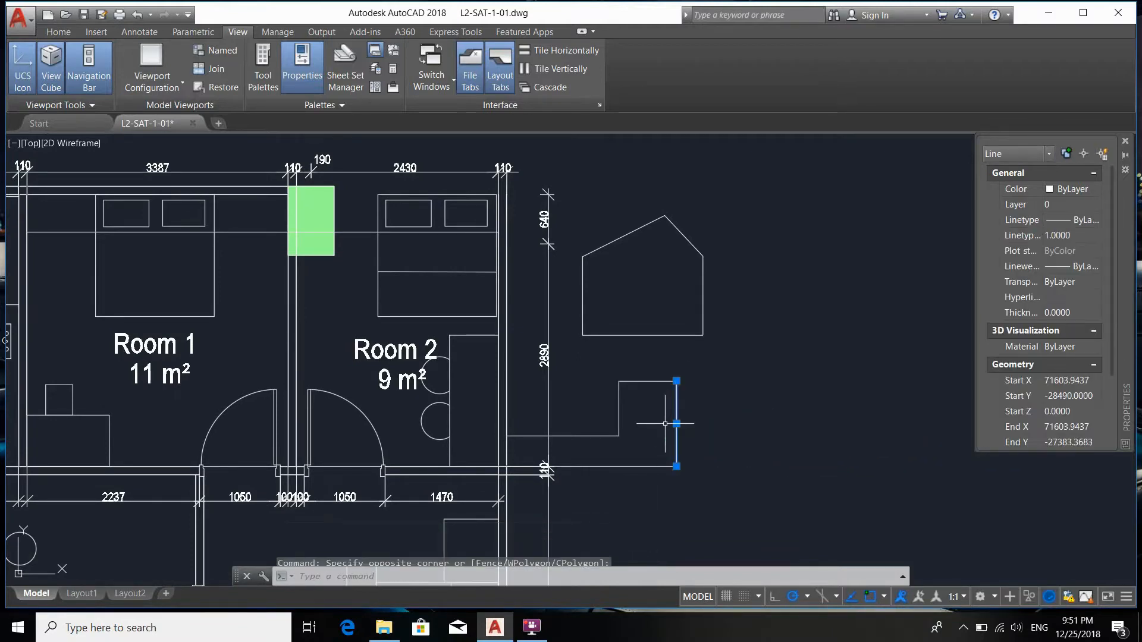
left_click(651, 527)
left_click(631, 455)
left_click(633, 445)
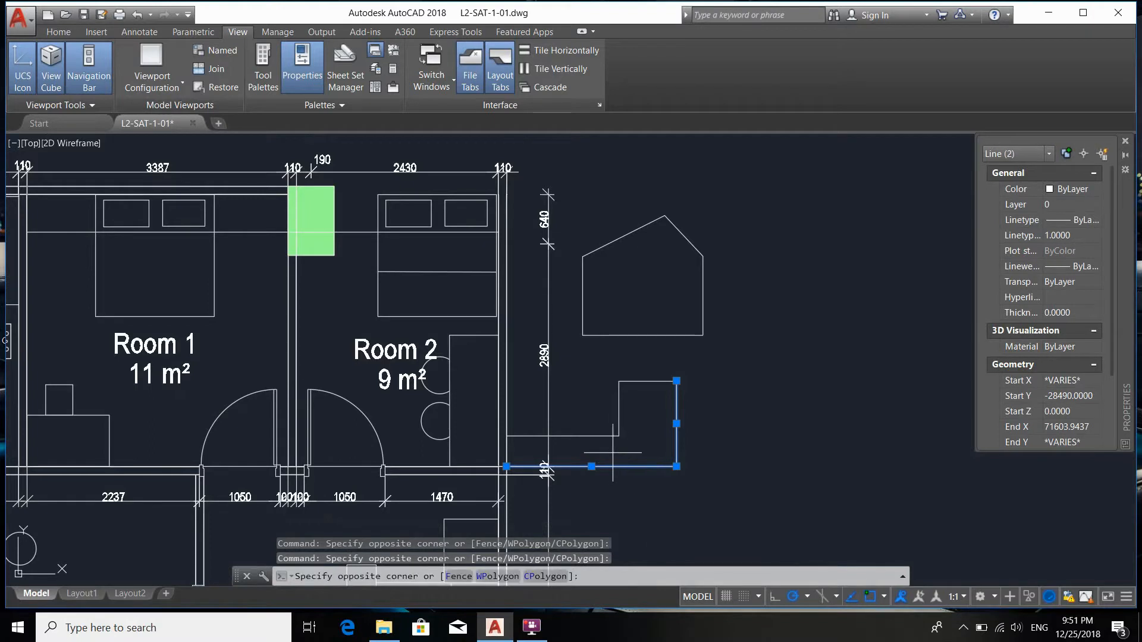
left_click(615, 426)
left_click(645, 415)
left_click(590, 401)
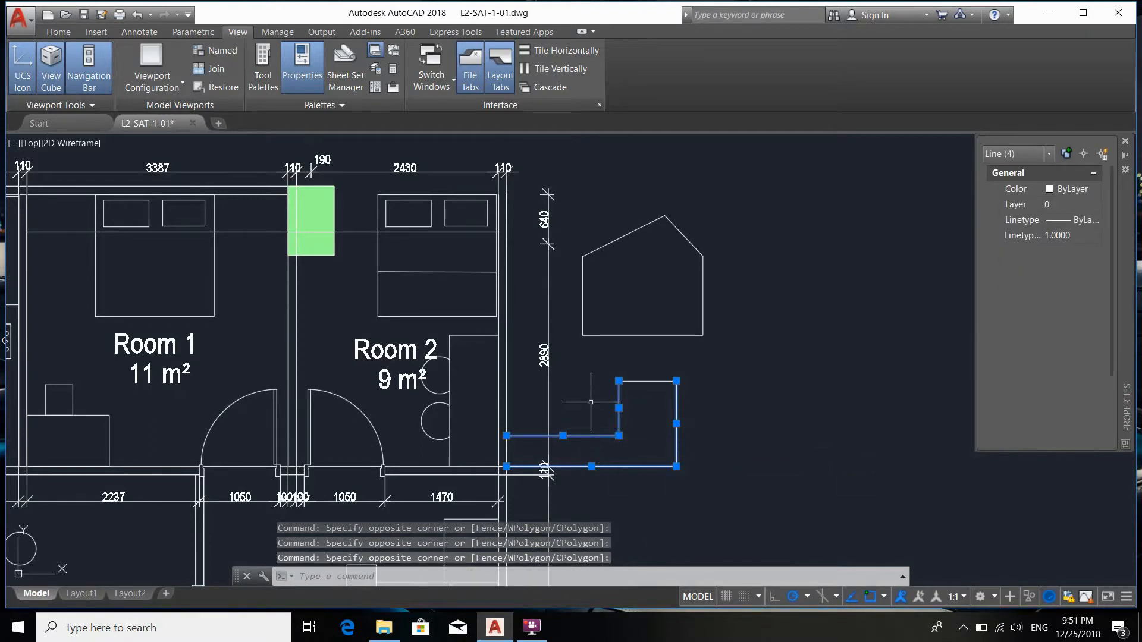
- Add the stepped outline's top line and the house-shaped polyline to the selection for comparison, and clear the selection
left_click(649, 412)
left_click(634, 374)
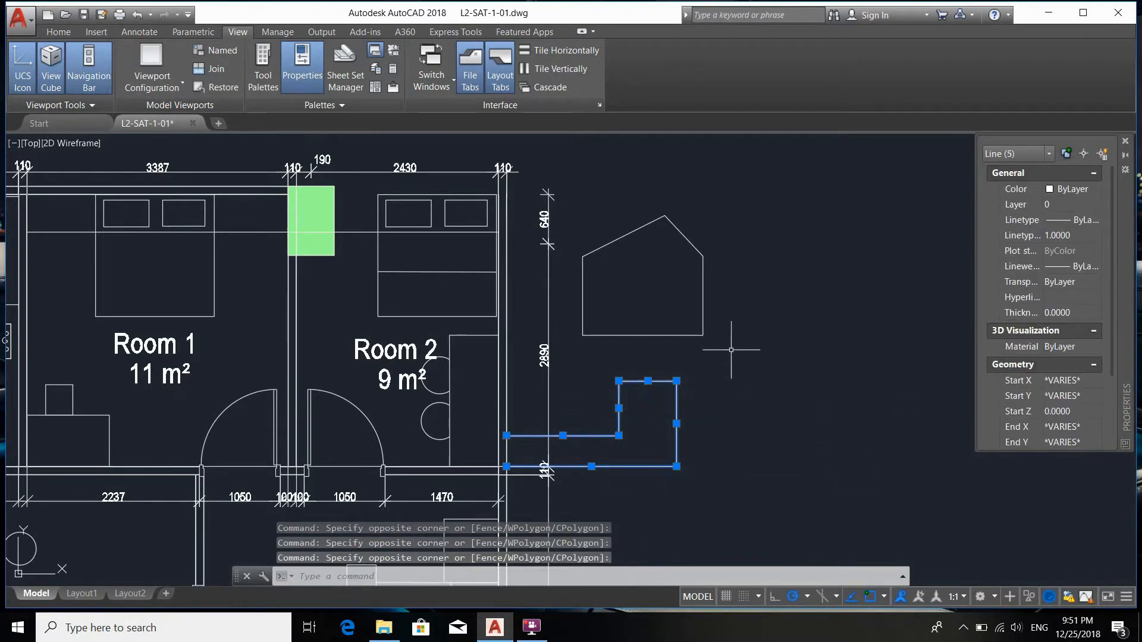
left_click(809, 377)
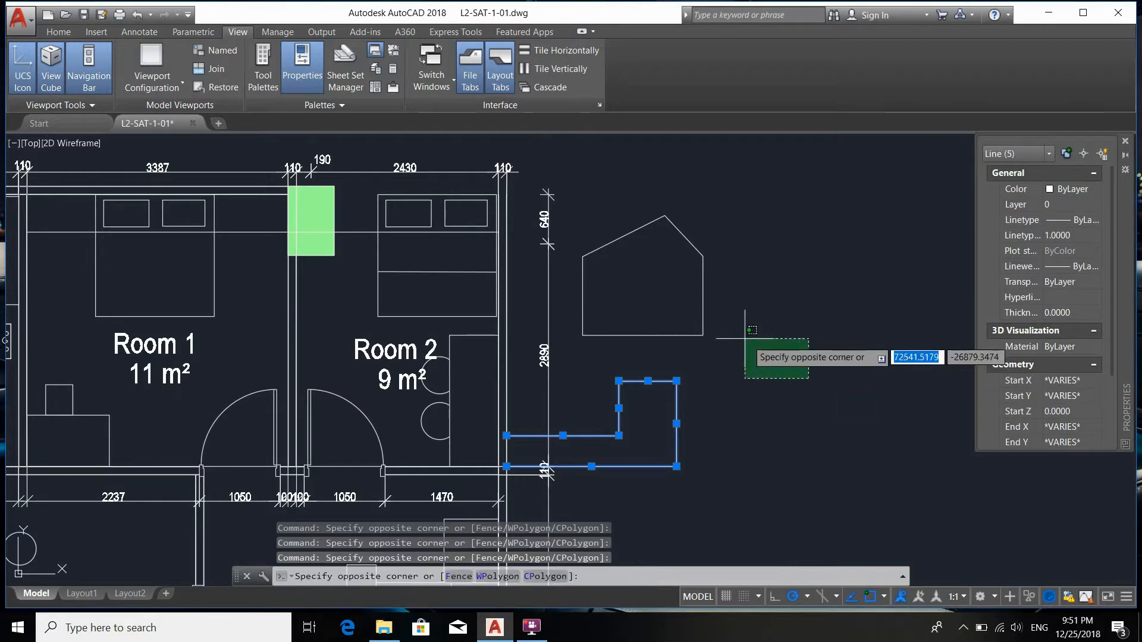
left_click(696, 310)
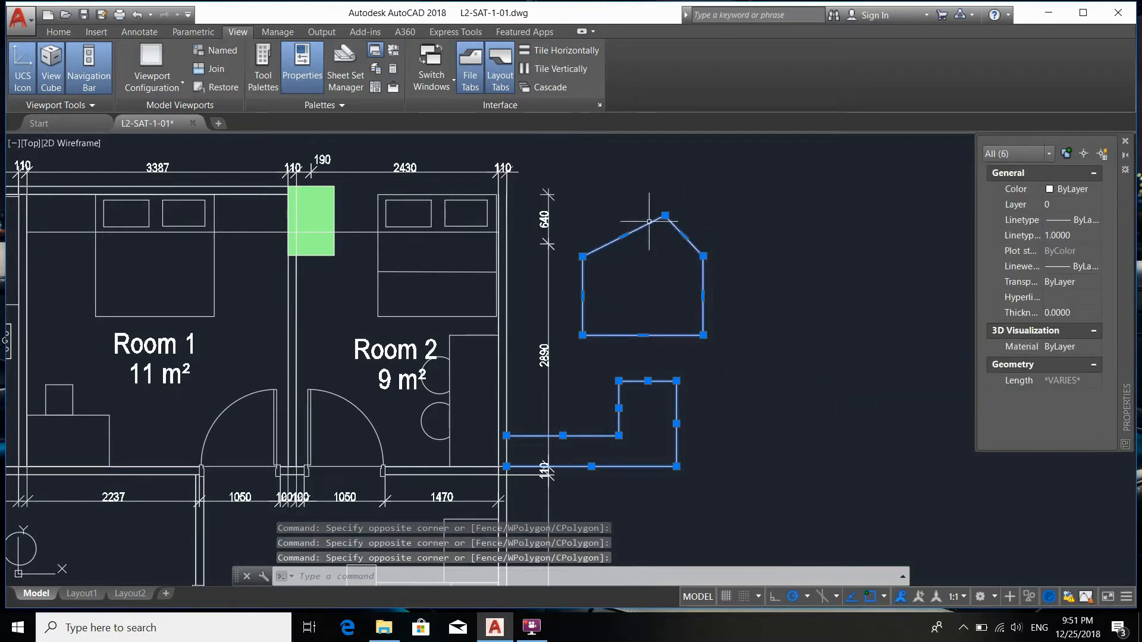
key("Escape")
- Explode the house-shaped polyline beside Room 2 into separate lines
left_click(781, 364)
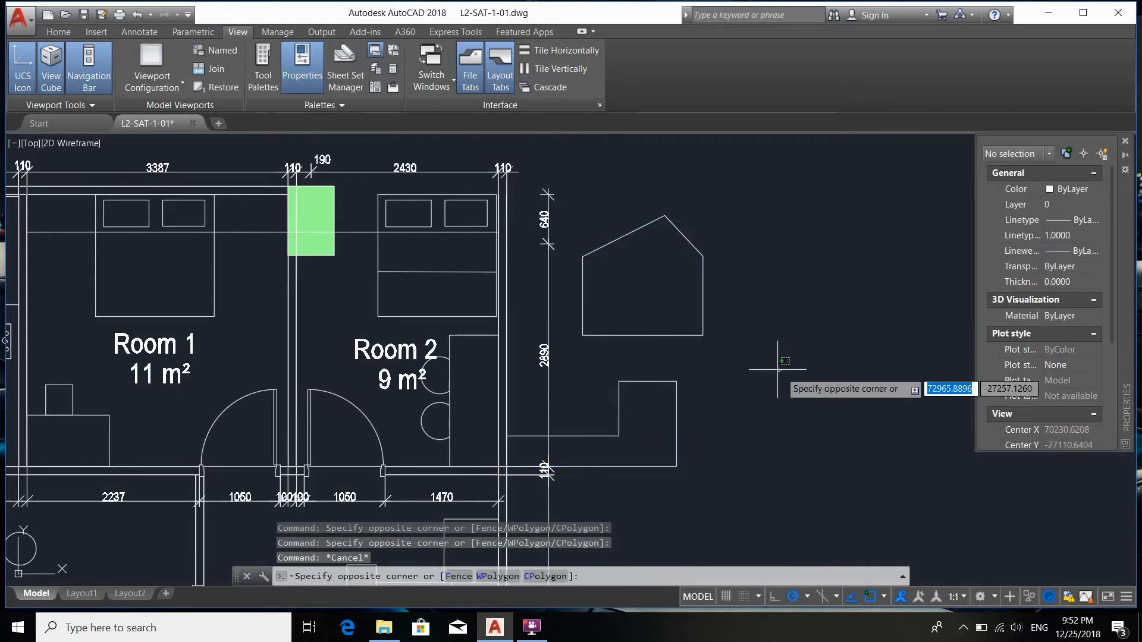
left_click(690, 304)
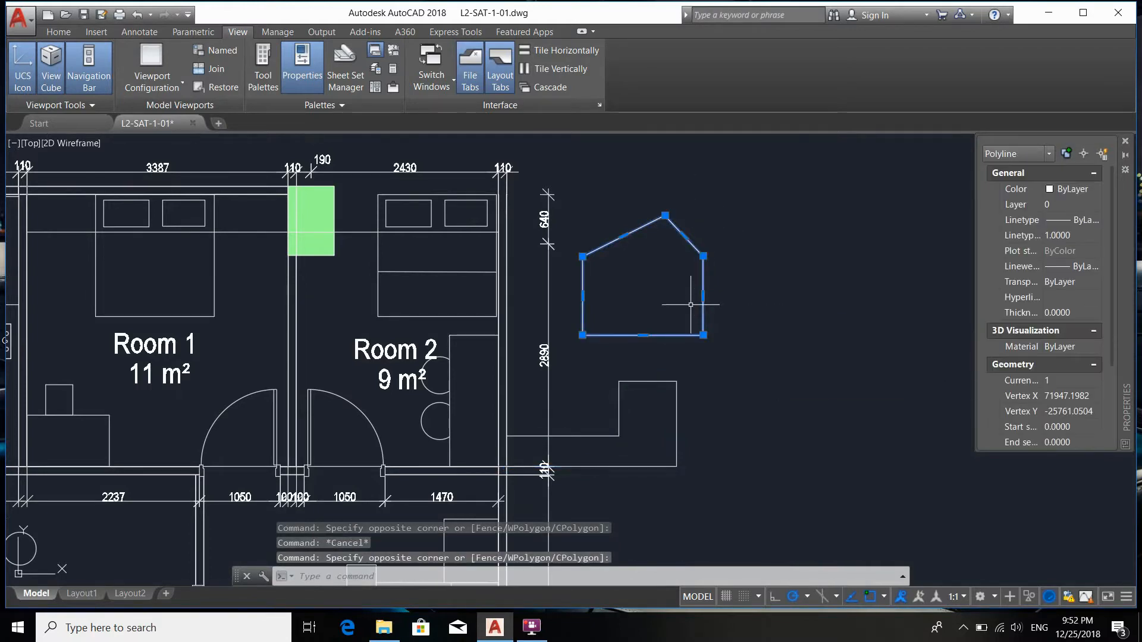
type("X")
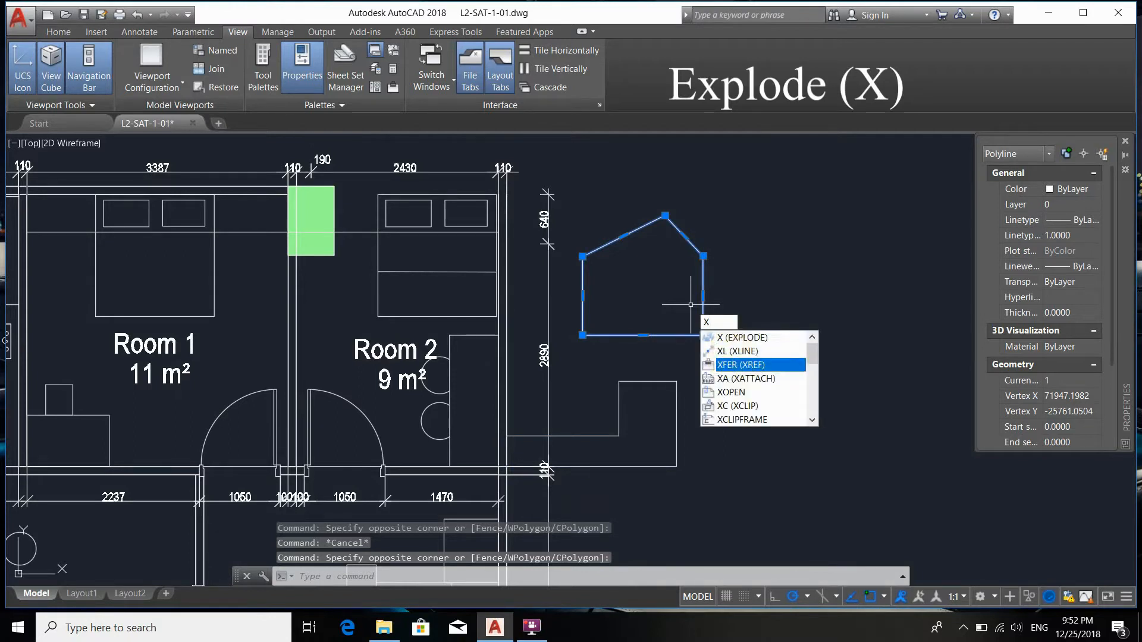
key("Return")
- Select the exploded house shape's outer vertical side and longer roof slope individually to check them, and clear the selection
left_click(792, 278)
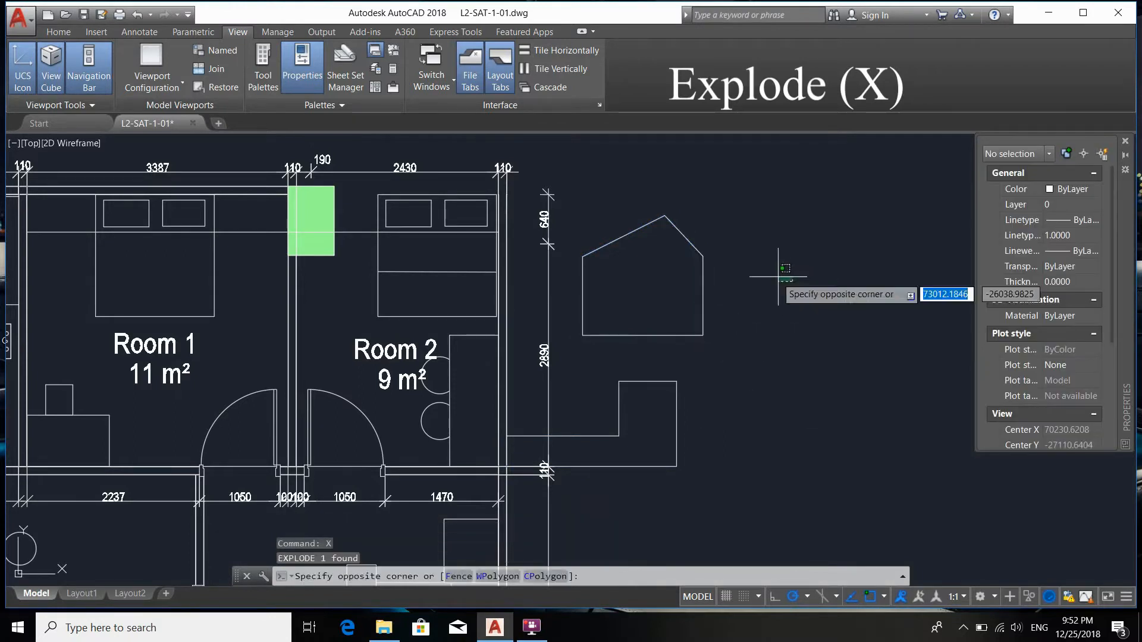
left_click(670, 277)
left_click(670, 258)
left_click(631, 227)
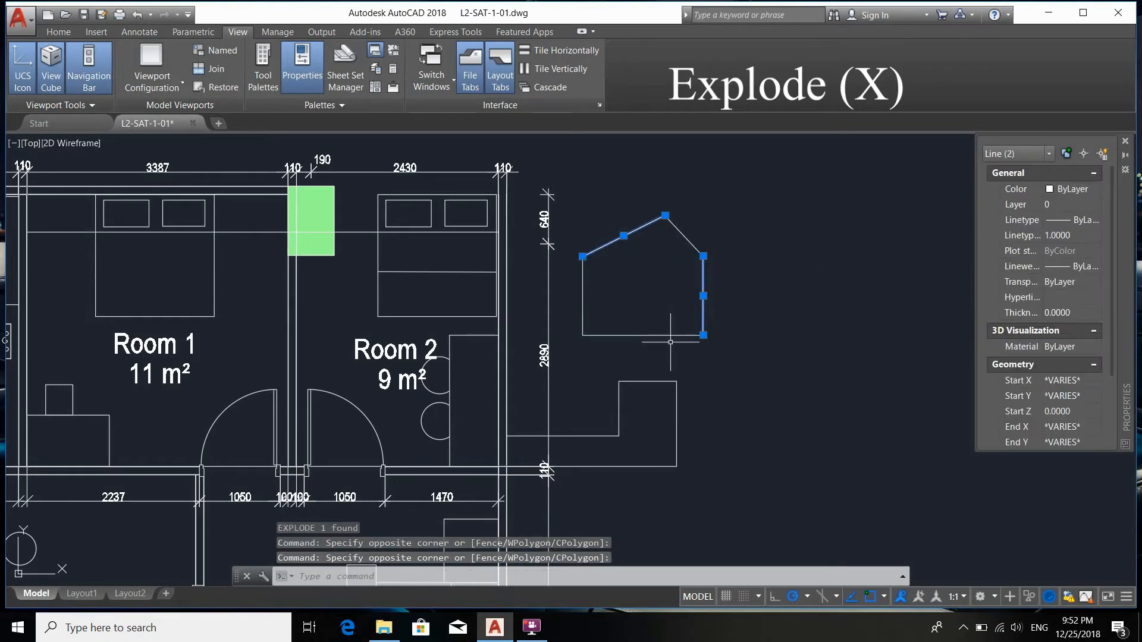
key("Escape")
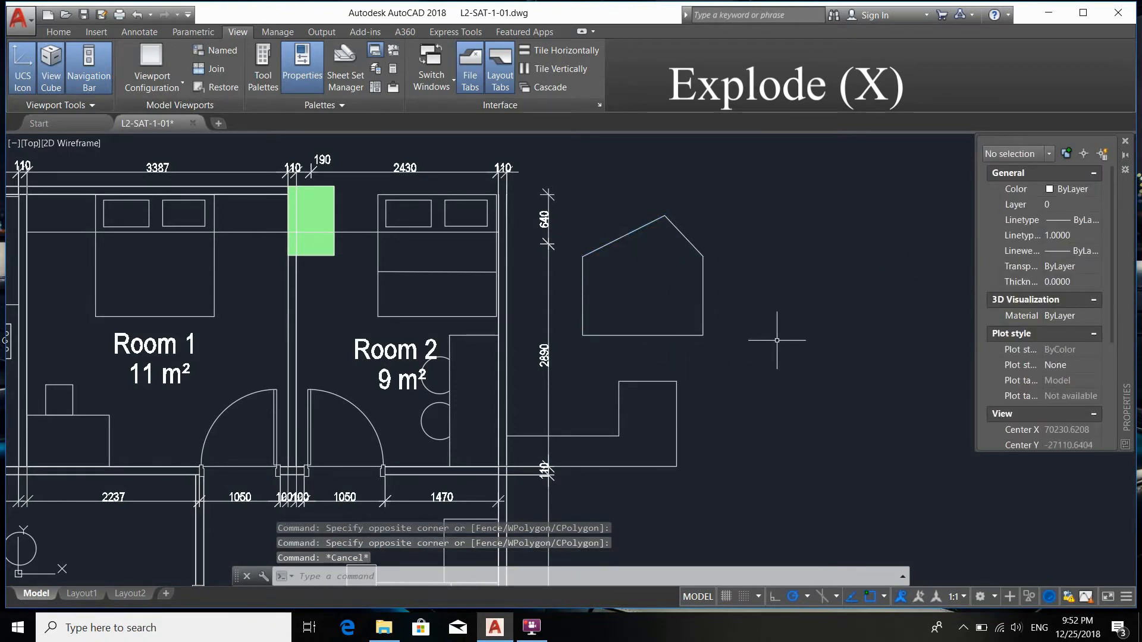
- Join the five lines of the stepped outline into one polyline
mouse_move(754, 402)
middle_mouse_down()
mouse_move(703, 416)
mouse_move(728, 344)
mouse_move(653, 334)
middle_mouse_up()
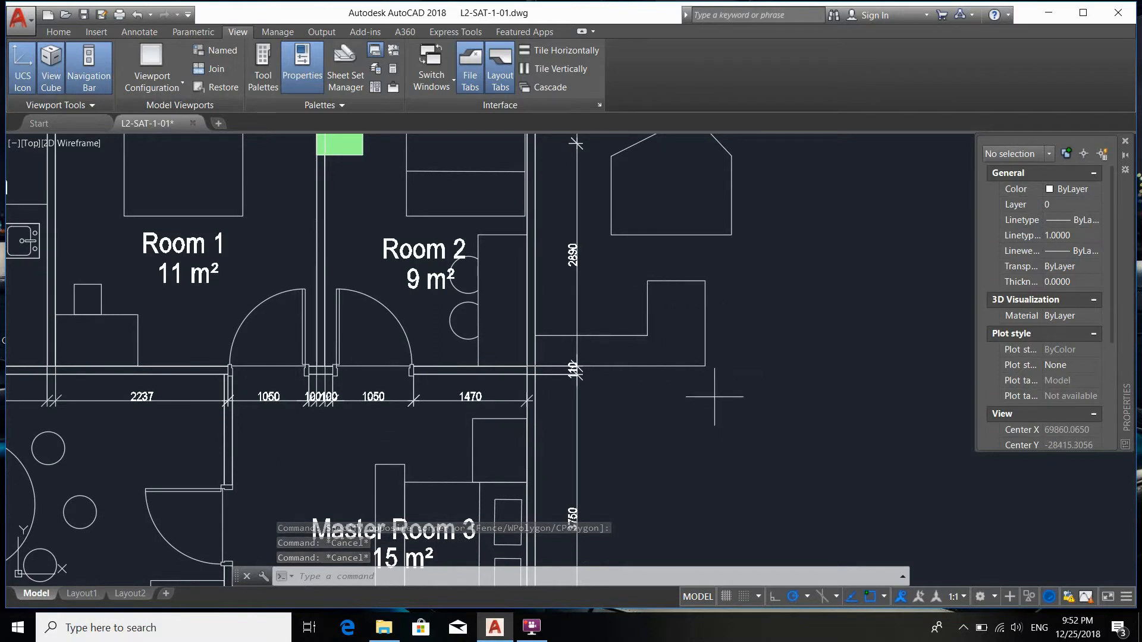
left_click(714, 396)
left_click(627, 276)
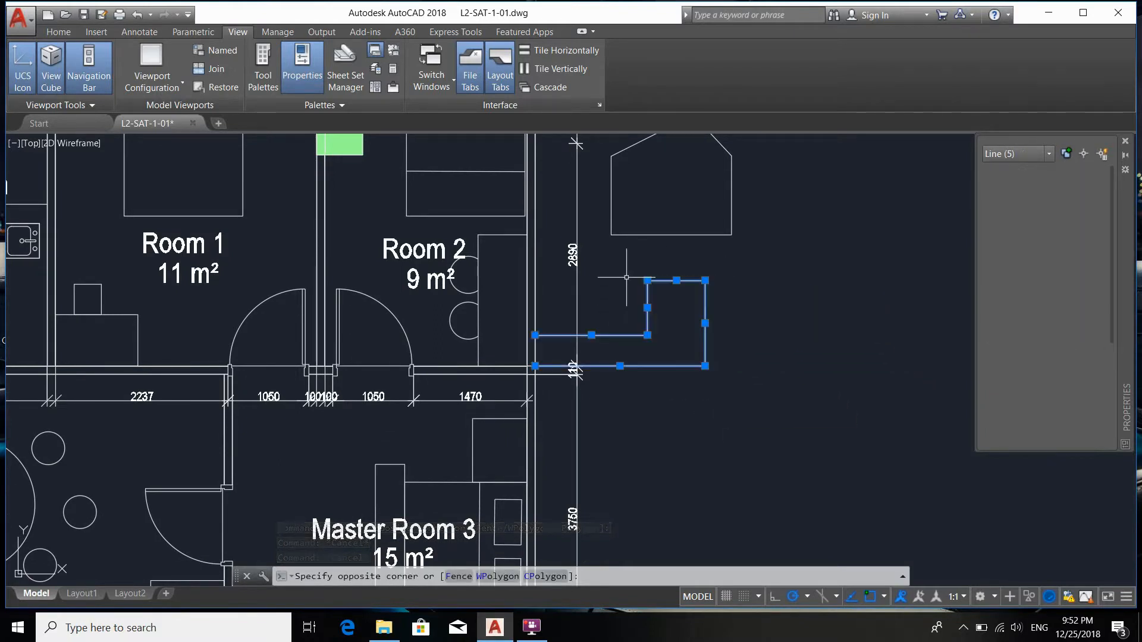
type("JOIN")
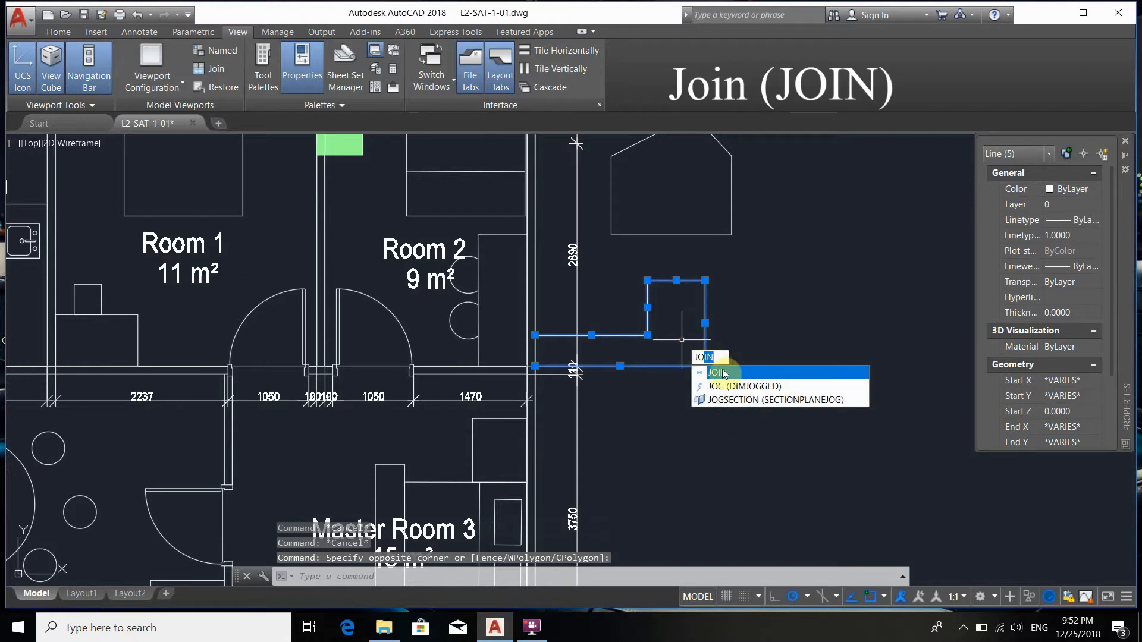
left_click(722, 373)
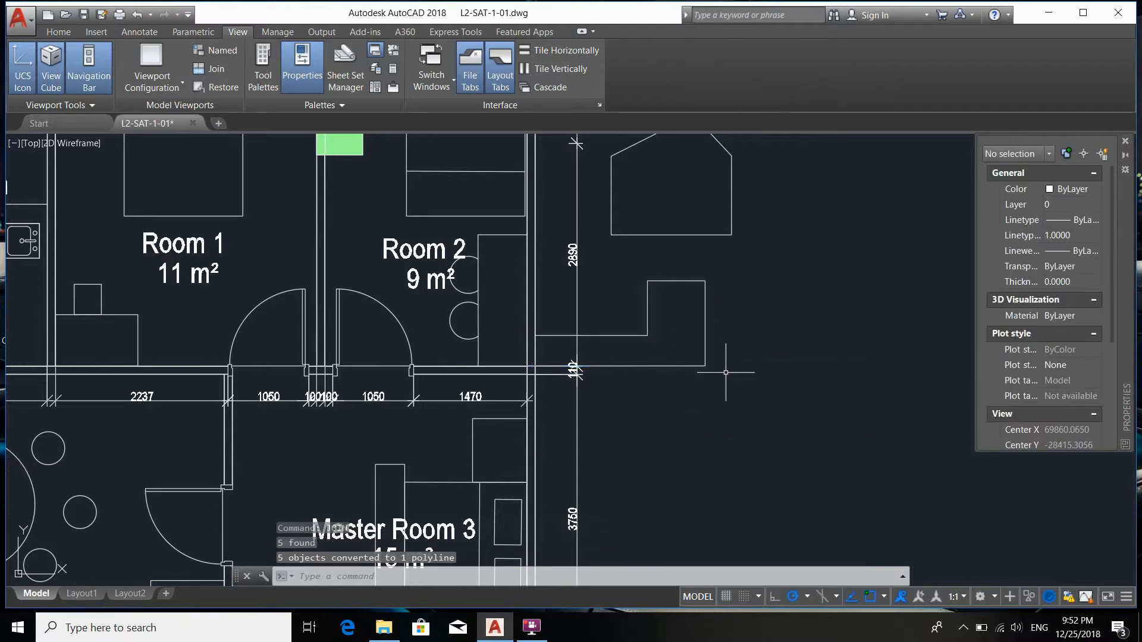
- Select the joined stepped outline through its outer vertical side to check its object type
left_click(771, 358)
left_click(692, 321)
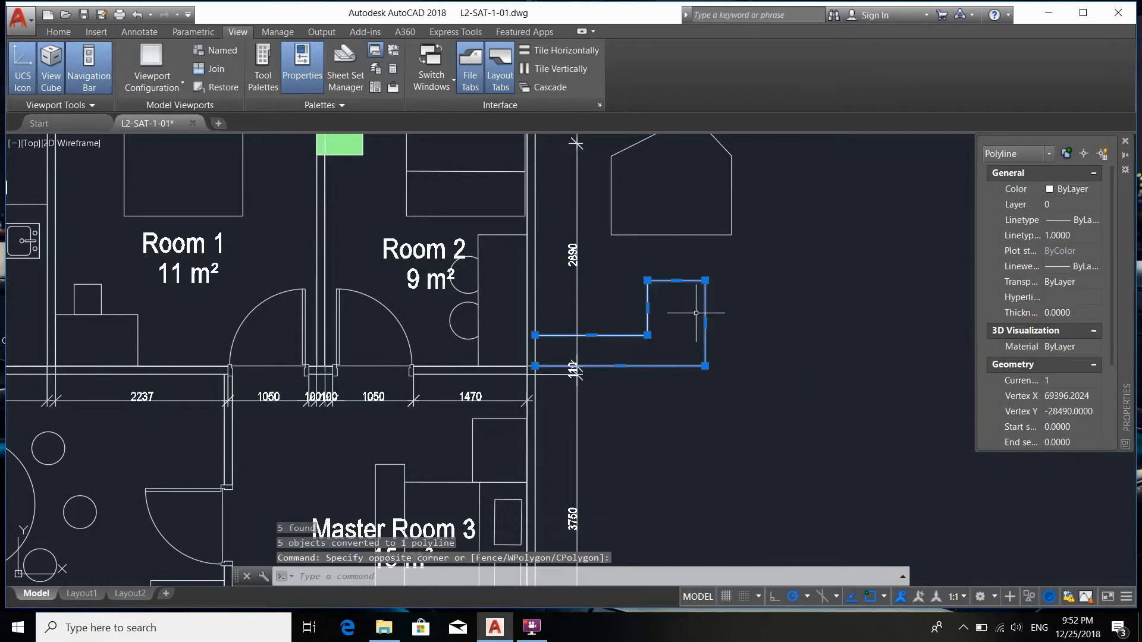
left_click(531, 633)
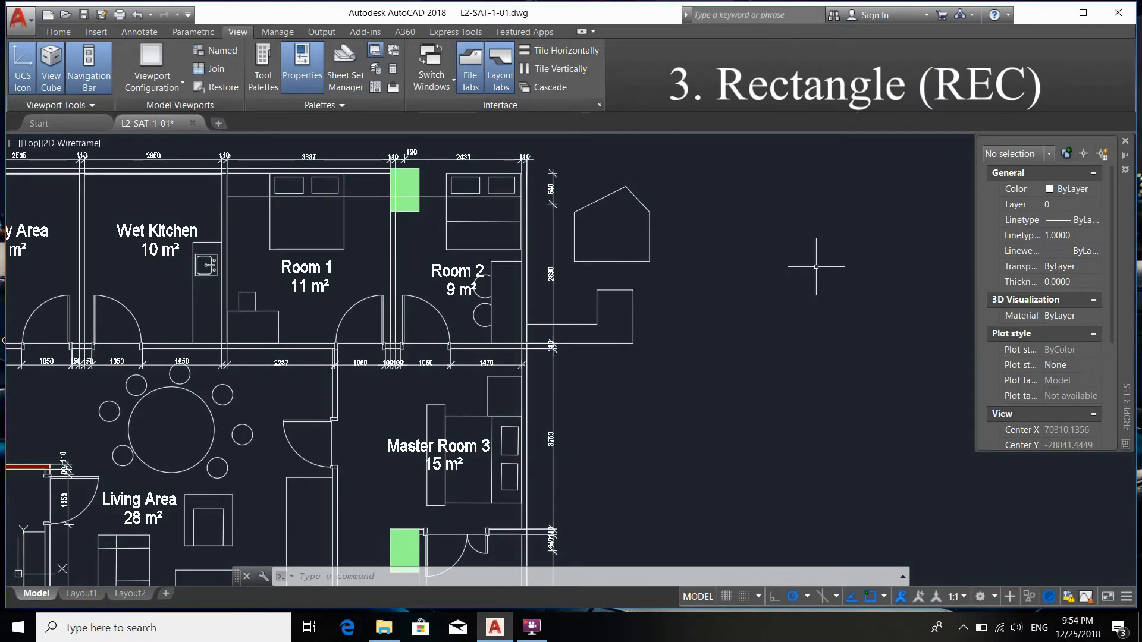
- Draw a roughly square rectangle in the empty area beyond the stepped outline, away from the floor plan
type("REC")
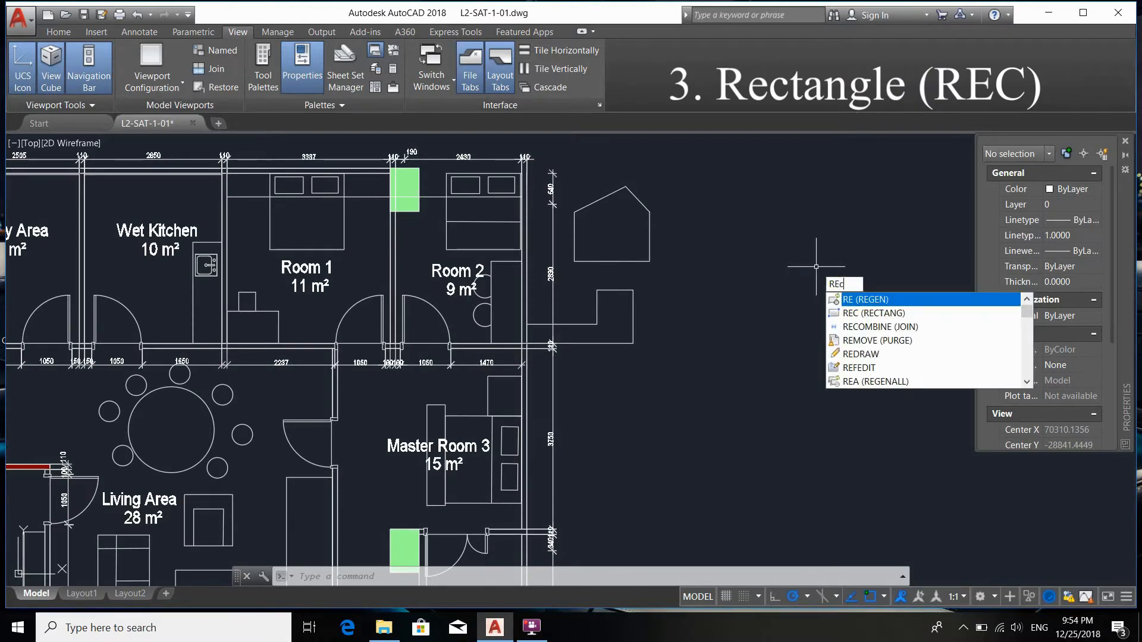
key("Return")
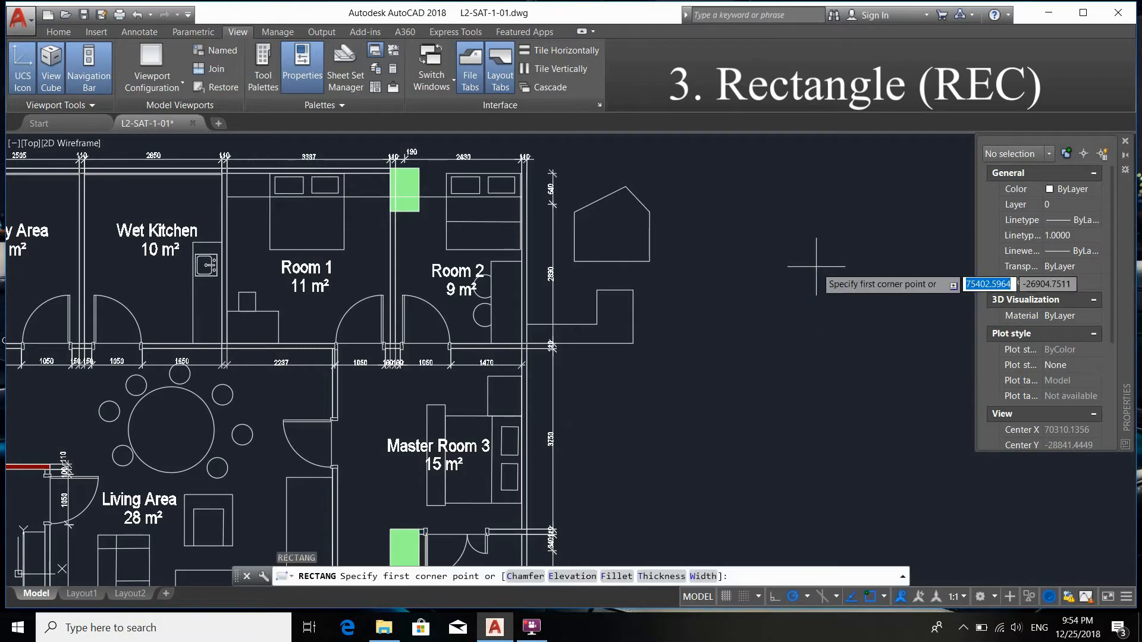
left_click(715, 279)
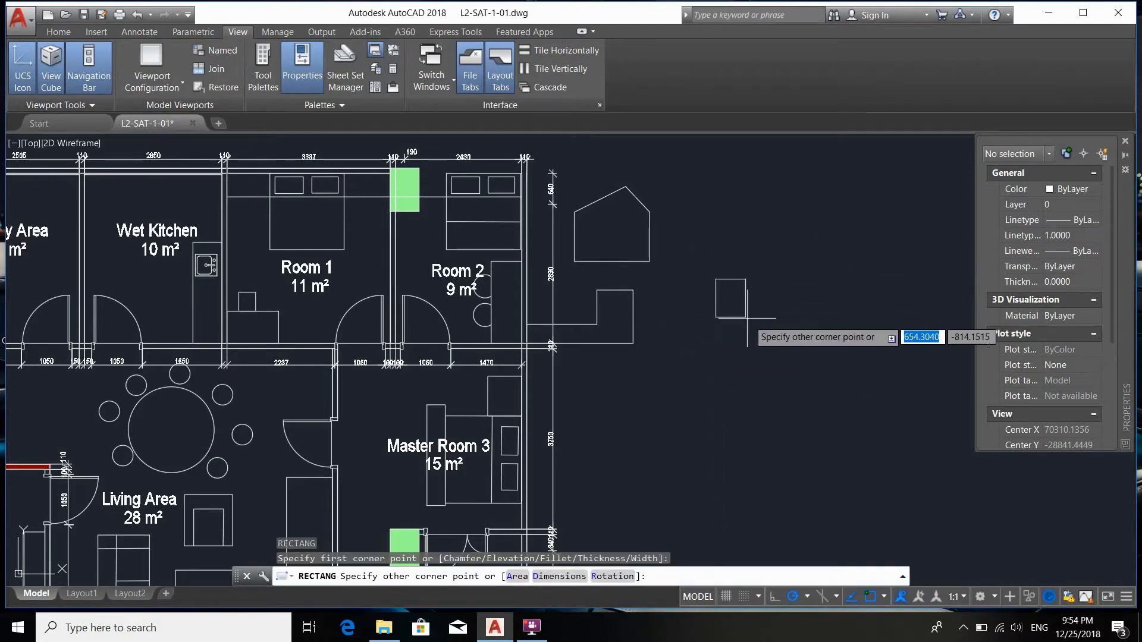
left_click(824, 387)
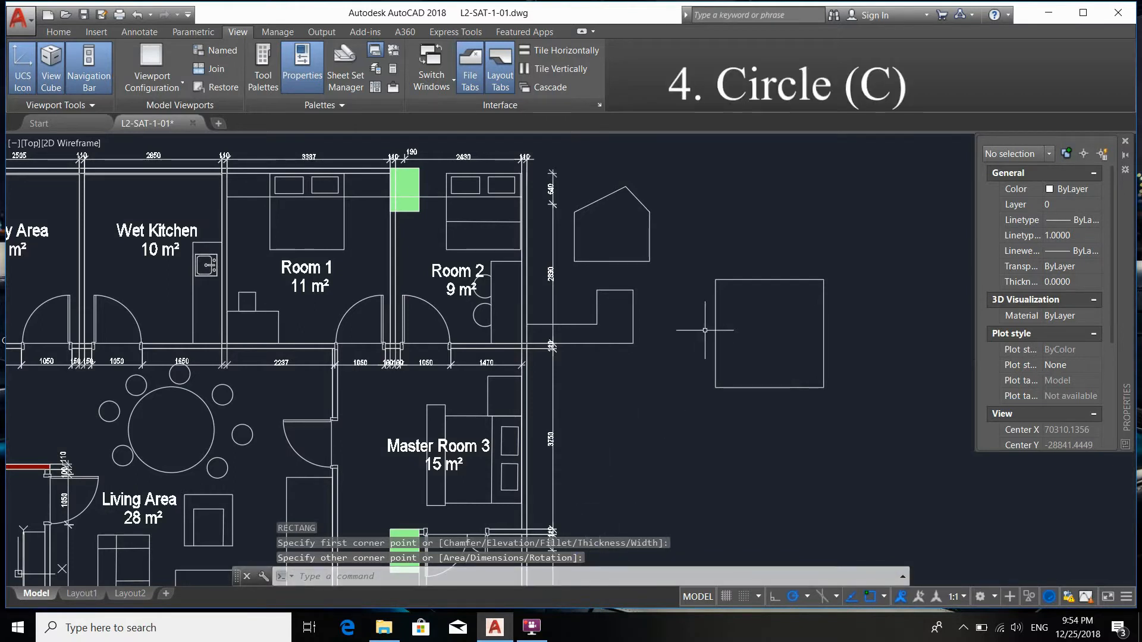
- Draw a circle with a radius of about 1741 in the empty area below the rectangle
type("C")
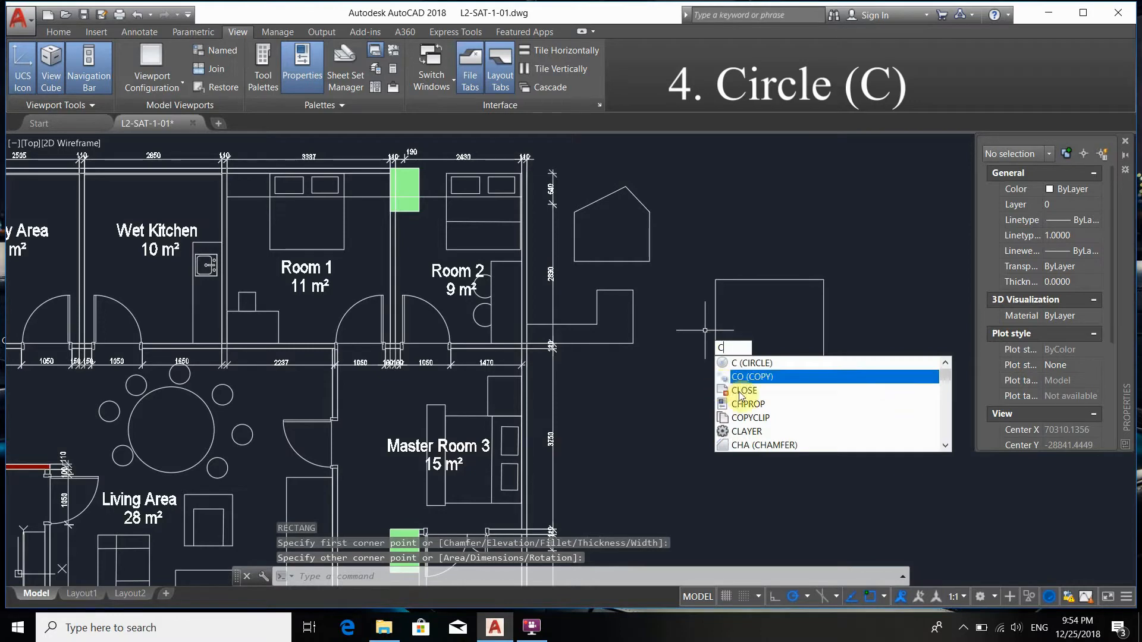
key("Return")
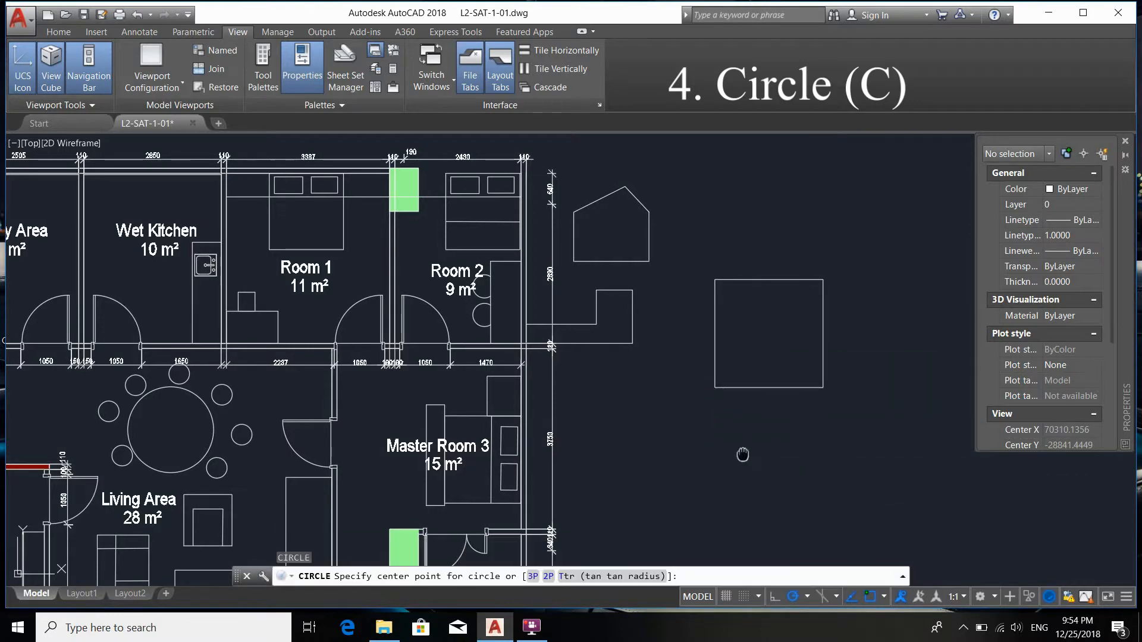
middle_click_drag(742, 455, 723, 369)
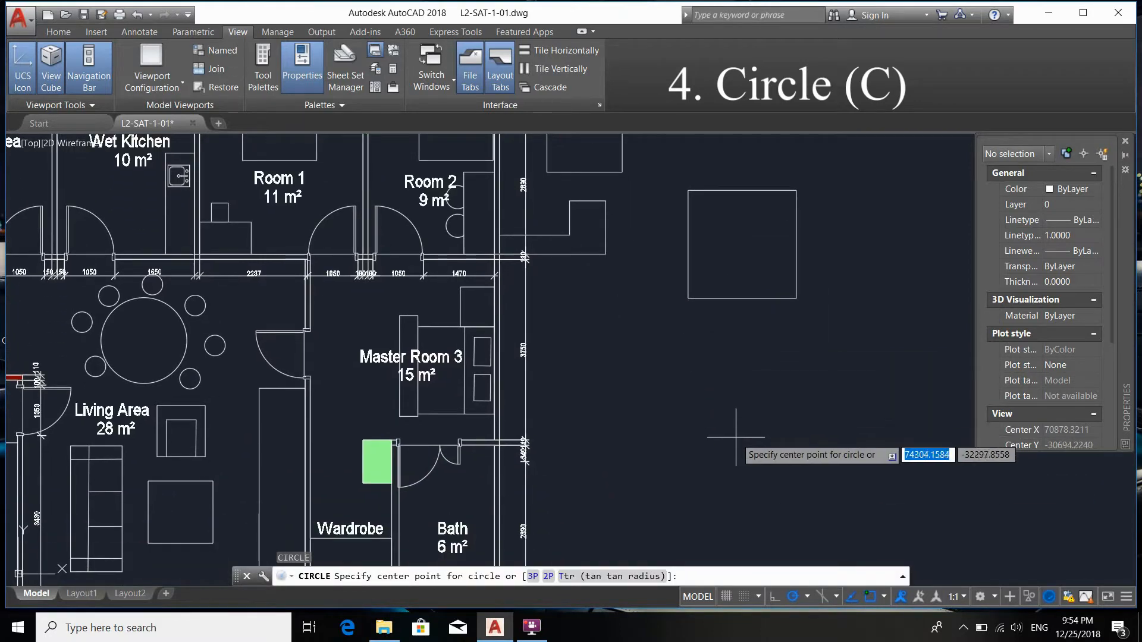
left_click(736, 440)
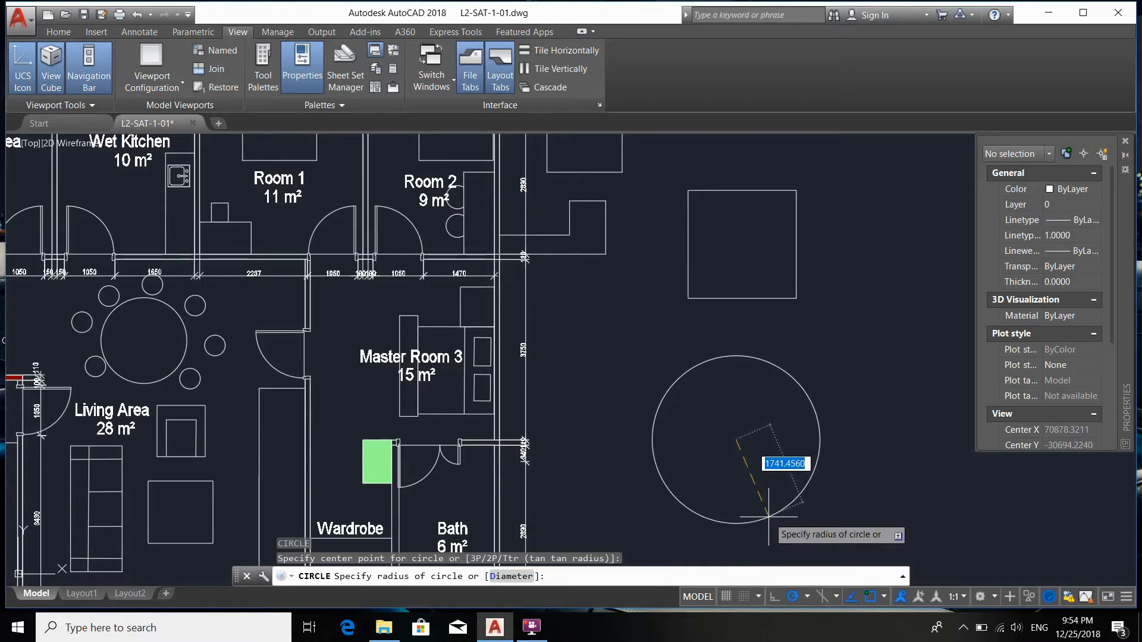
left_click(768, 516)
- Window-select the objects fully enclosed from outside the plan's upper-left corner down to Master Room 3, and clear the selection
scroll(740, 451, "down", 5)
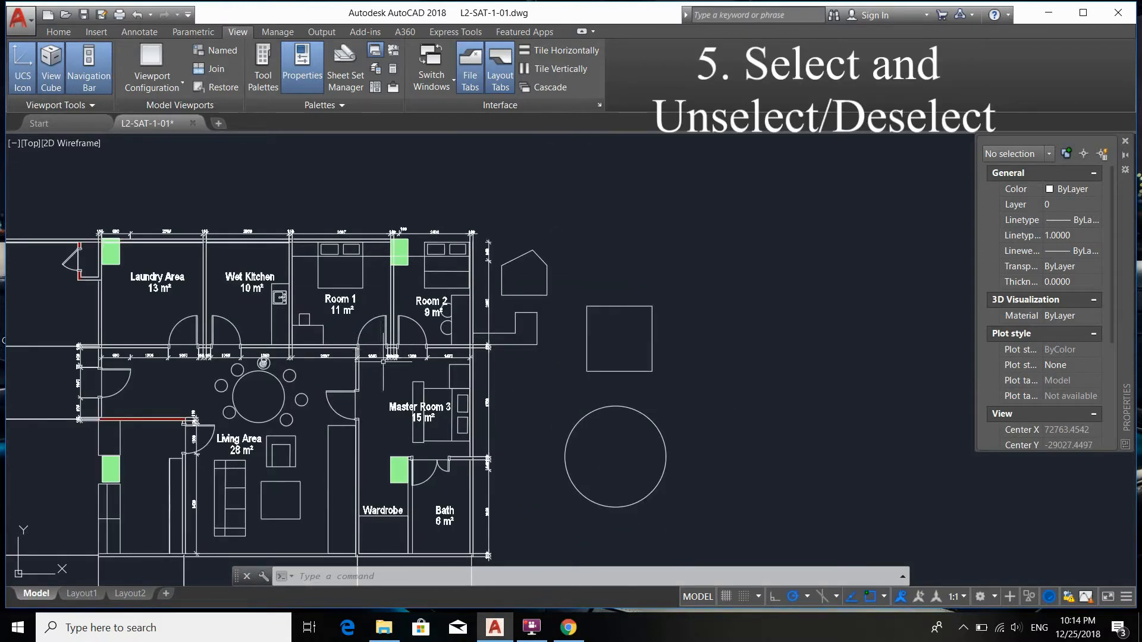
middle_click_drag(357, 338, 622, 367)
left_click(157, 234)
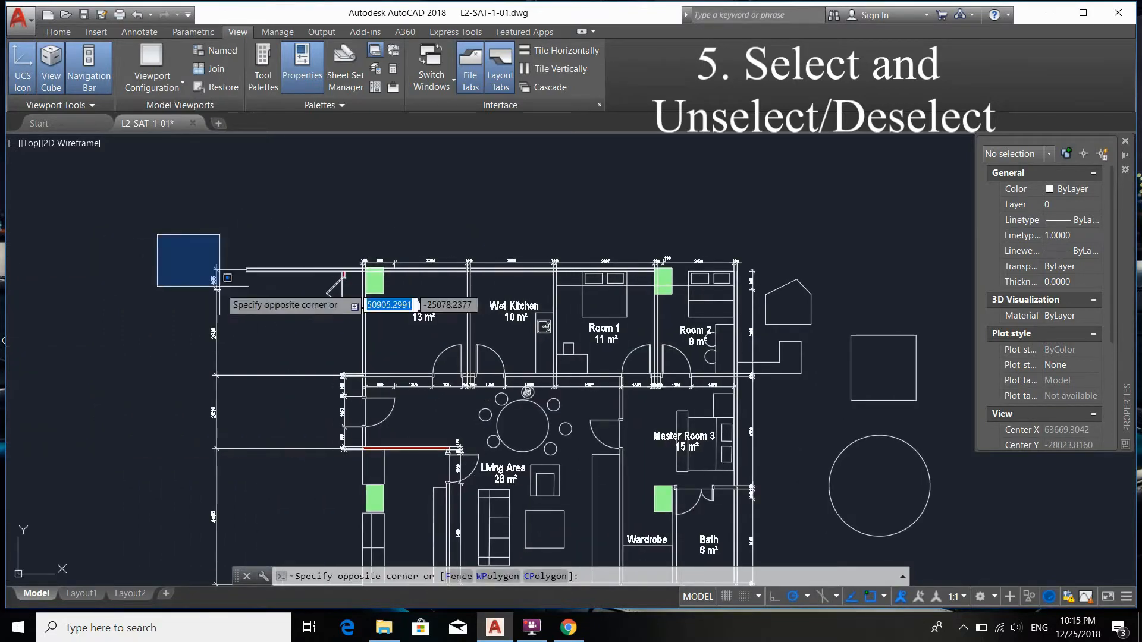
left_click(687, 489)
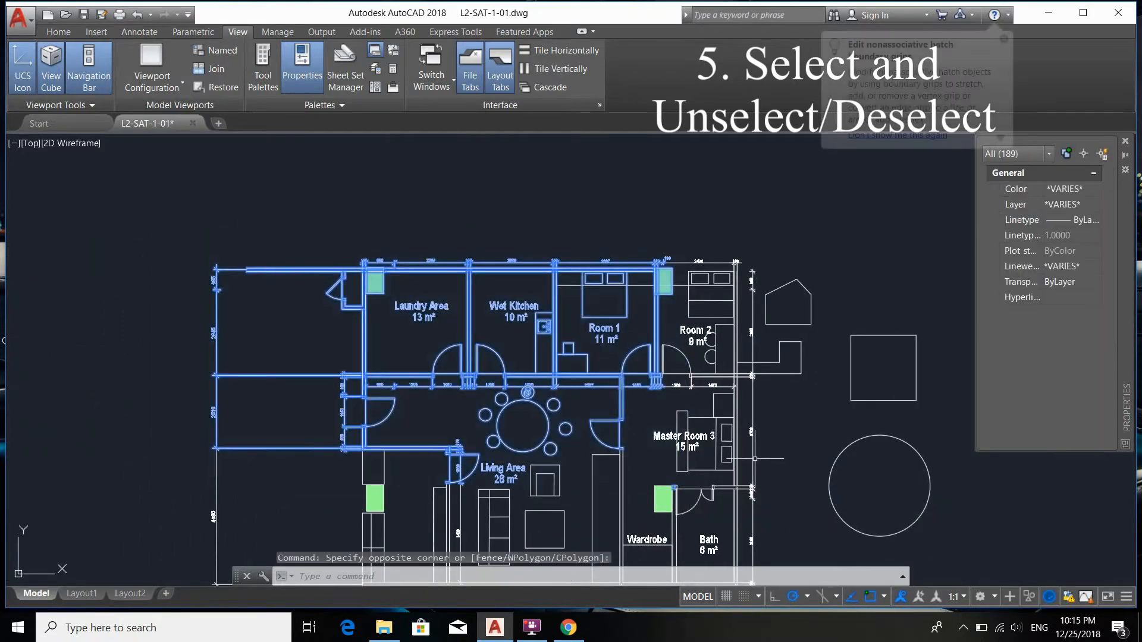
key("Escape")
- Crossing-select from beyond the rectangle's lower right corner across the rooms to above the Laundry Area, and clear the selection
left_click(928, 427)
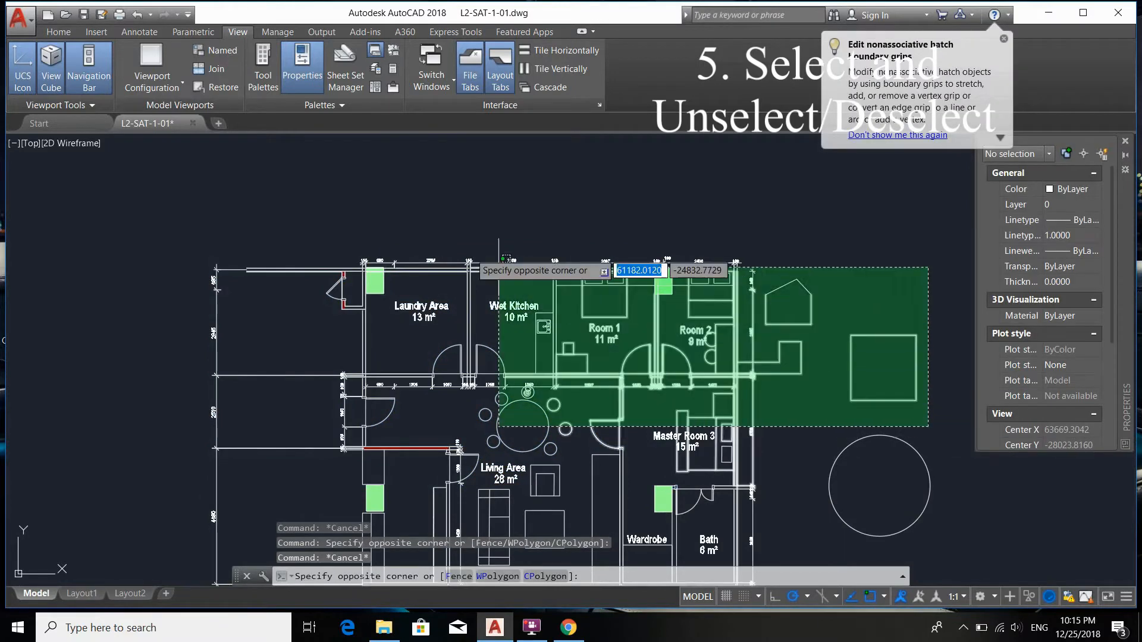
left_click(336, 190)
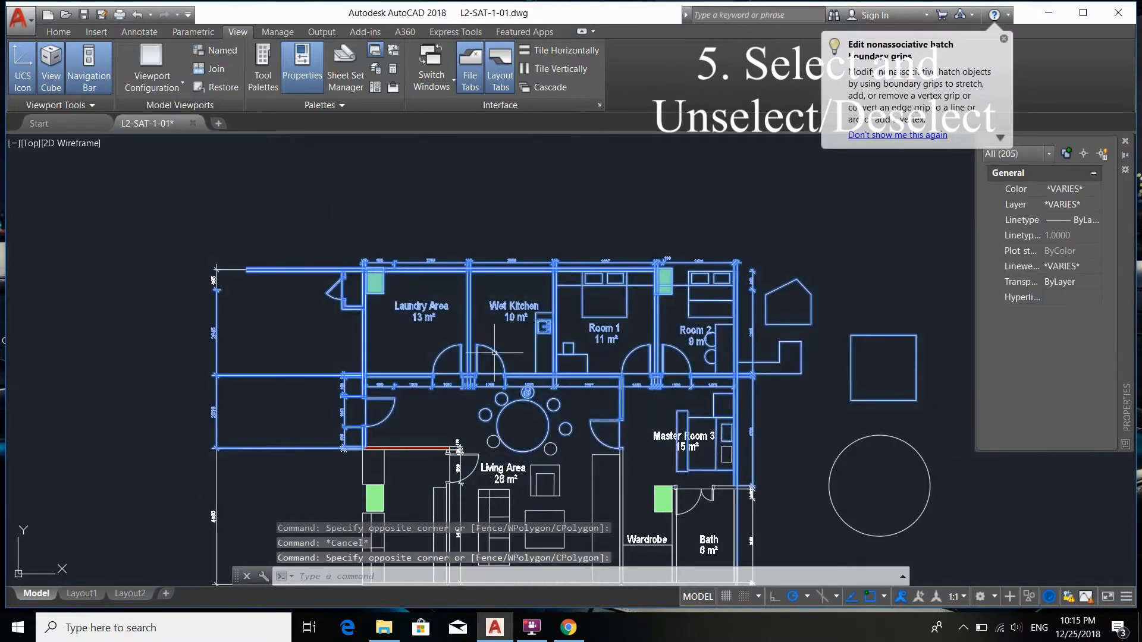
key("Escape")
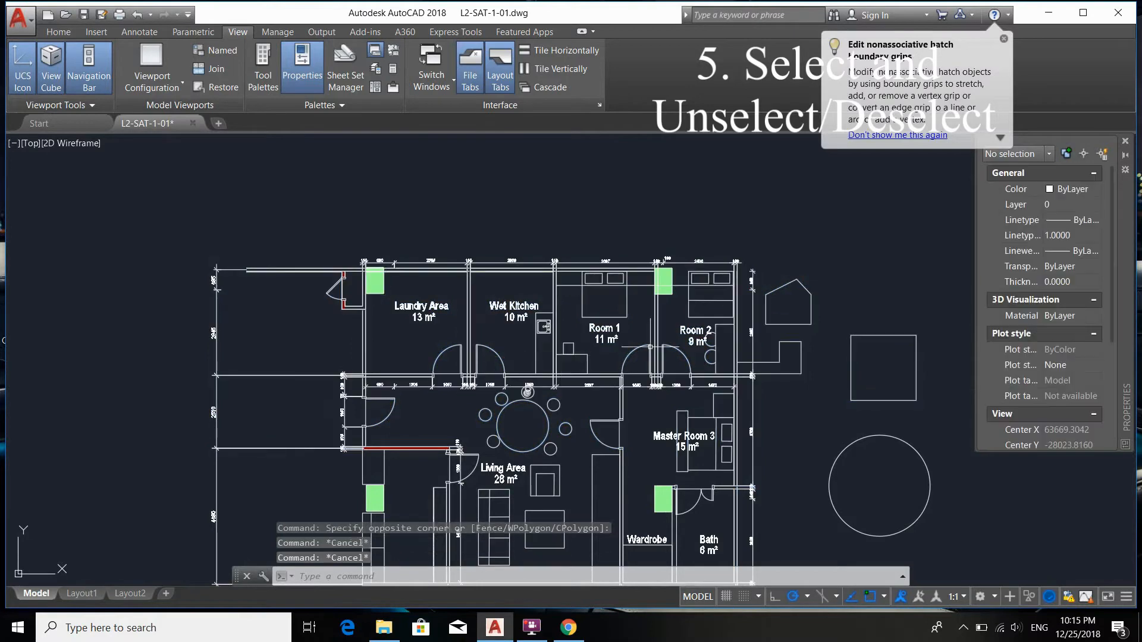
- Window-select only the house shape's shorter roof slope and outer vertical line, leaving the other shapes partly enclosed, and clear the selection
middle_click_drag(505, 356, 157, 357)
scroll(446, 296, "up", 2)
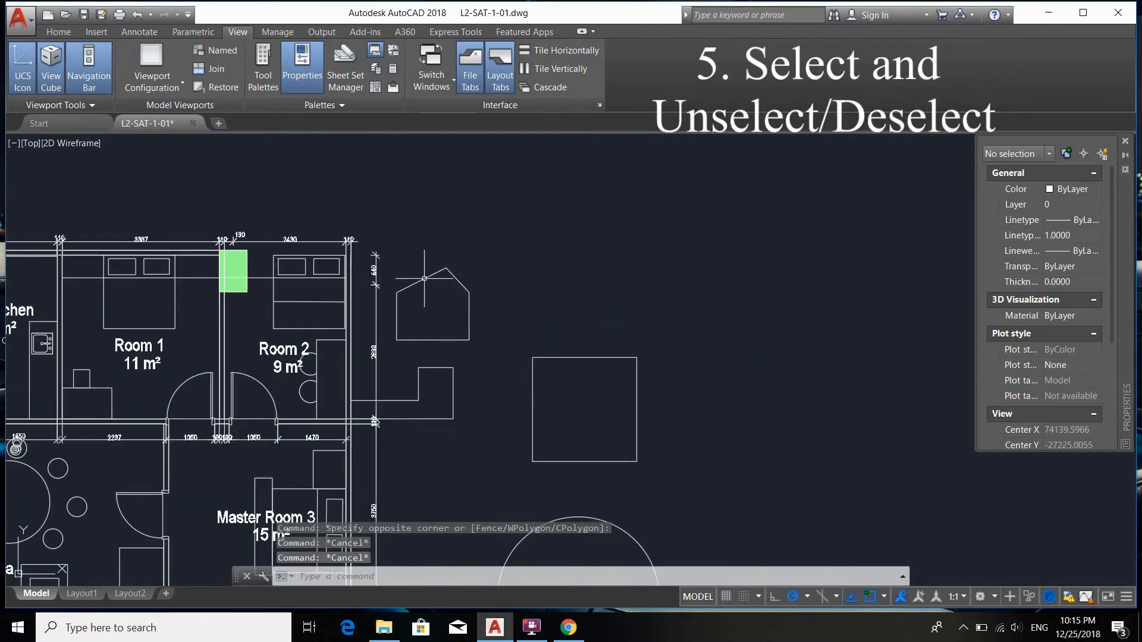
left_click(407, 242)
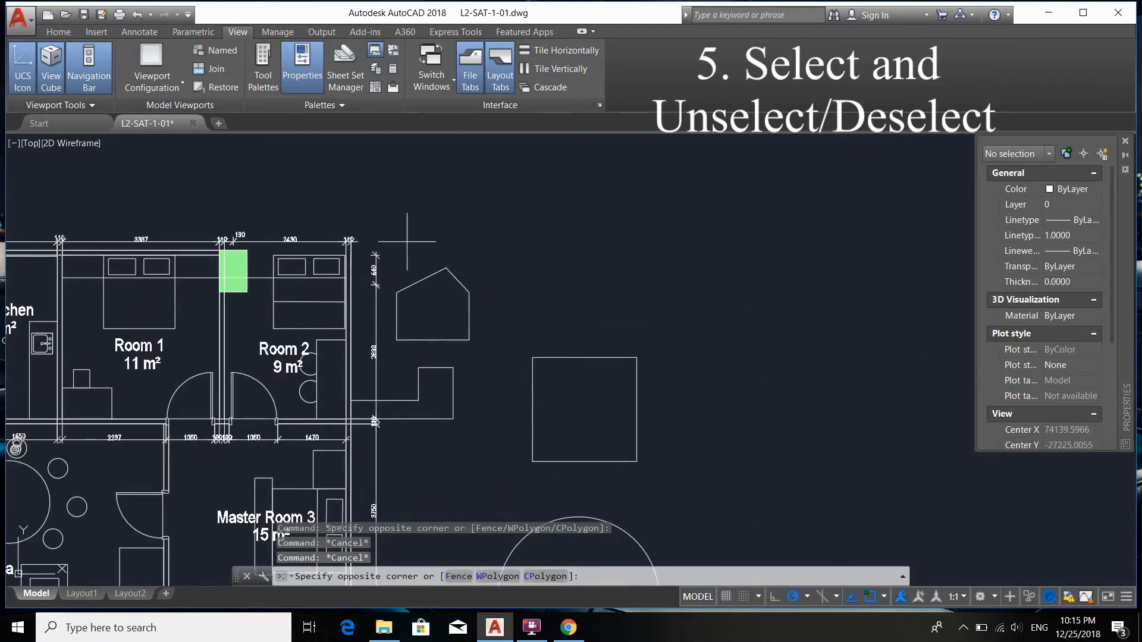
left_click(631, 493)
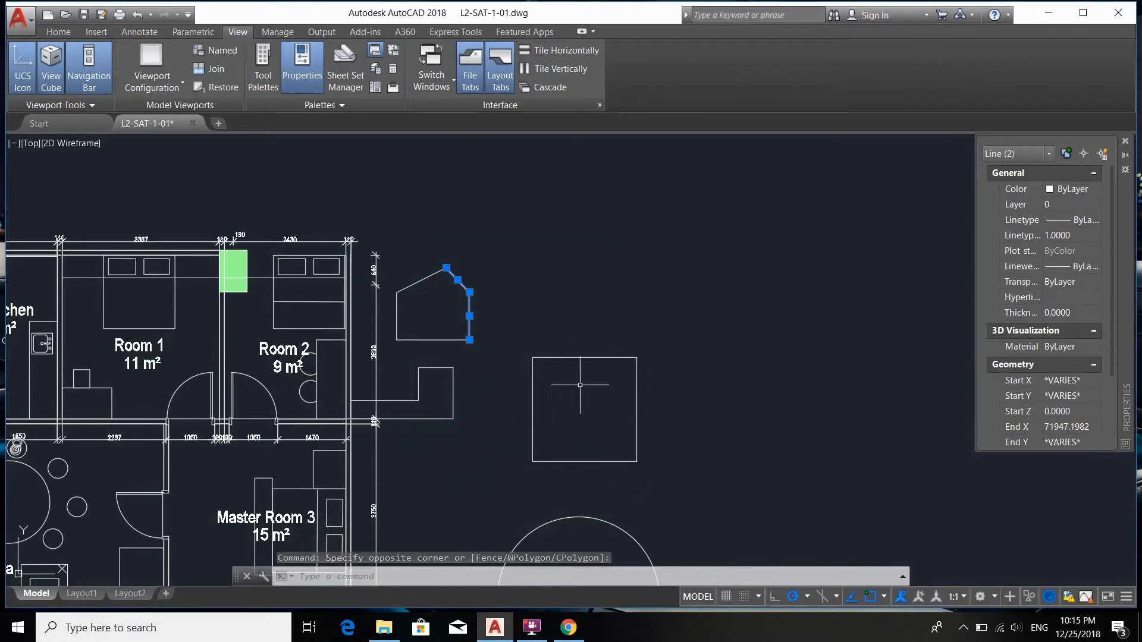
key("Escape")
key("Escape")
- Select the rectangle with a crossing selection that touches only its lower right corner
mouse_move(684, 388)
middle_mouse_down()
mouse_move(724, 333)
mouse_move(717, 321)
middle_mouse_up()
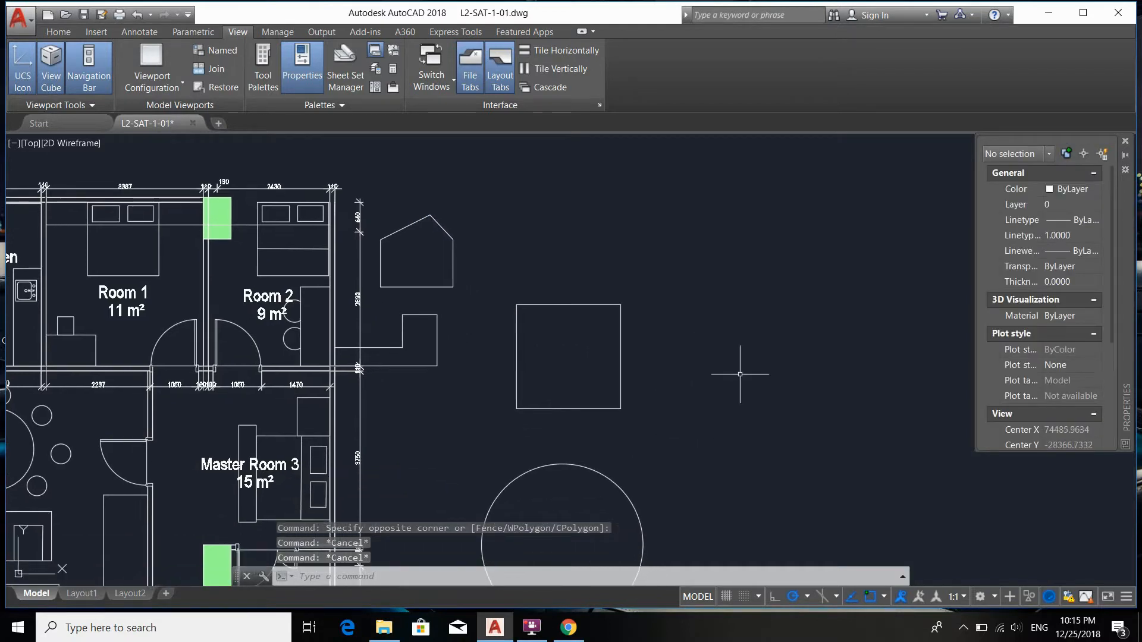
left_click(818, 452)
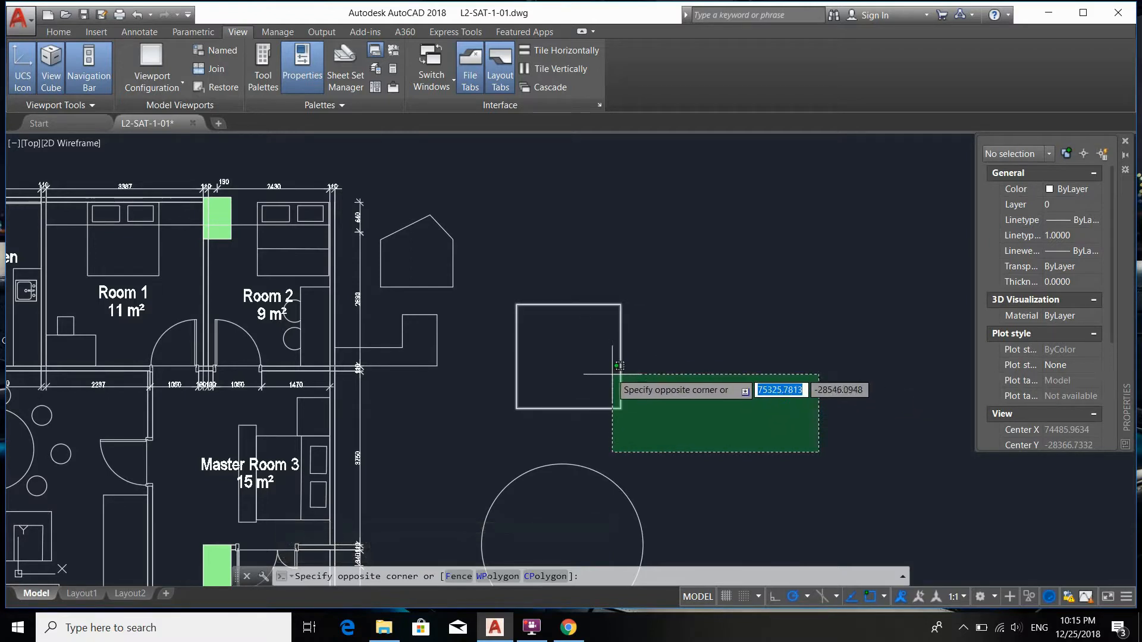
left_click(605, 393)
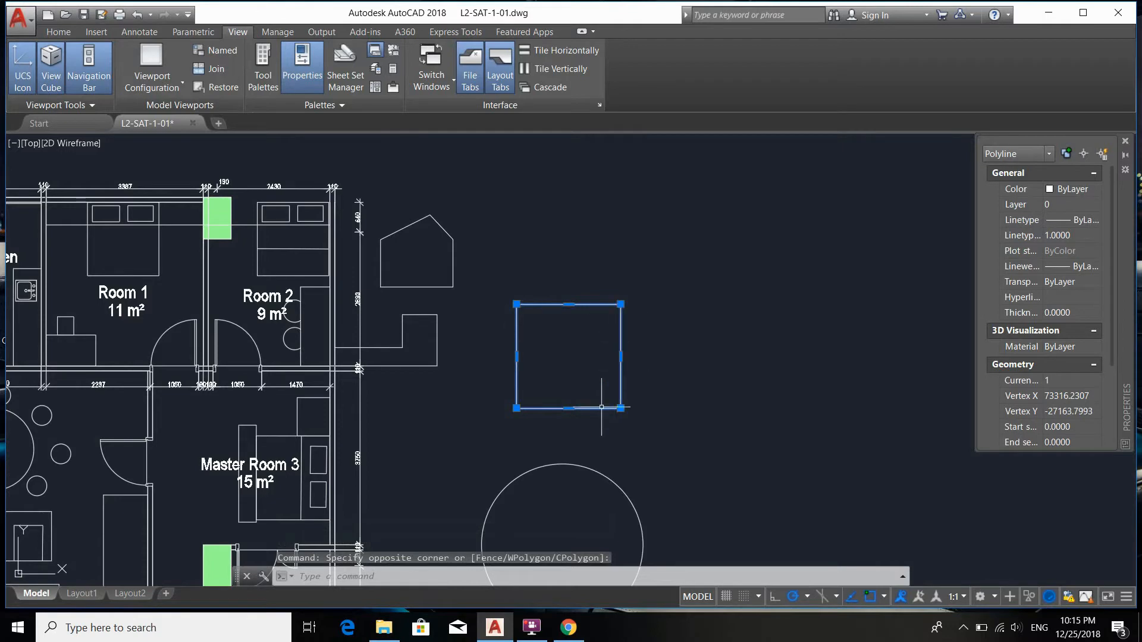
- Clear the rectangle selection and delete the cluster of small overlapping circles inside the chair circle below the 1650 dimension, using a crossing selection
scroll(493, 355, "down", 1)
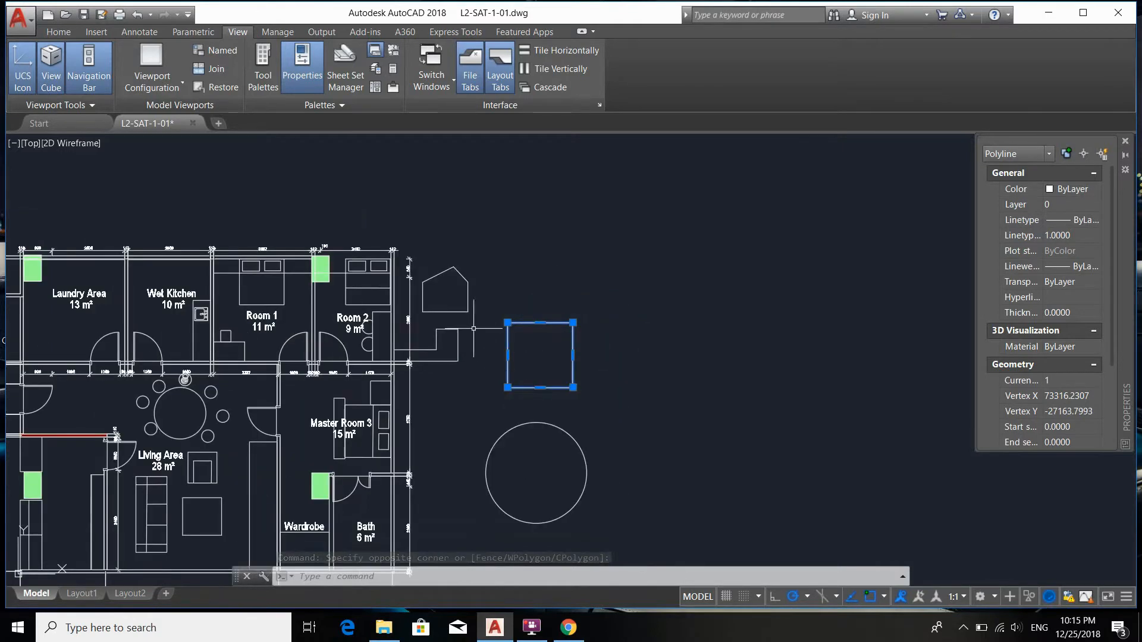
middle_click_drag(474, 329, 674, 351)
key("Escape")
scroll(383, 401, "up", 8)
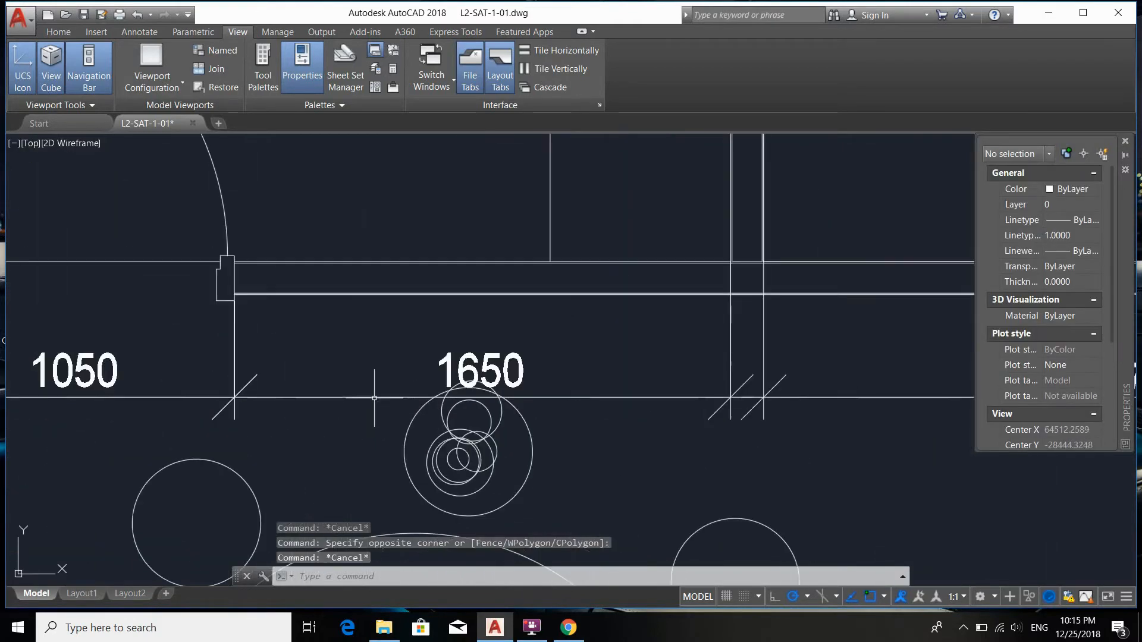
middle_click_drag(450, 436, 446, 383)
scroll(446, 384, "up", 2)
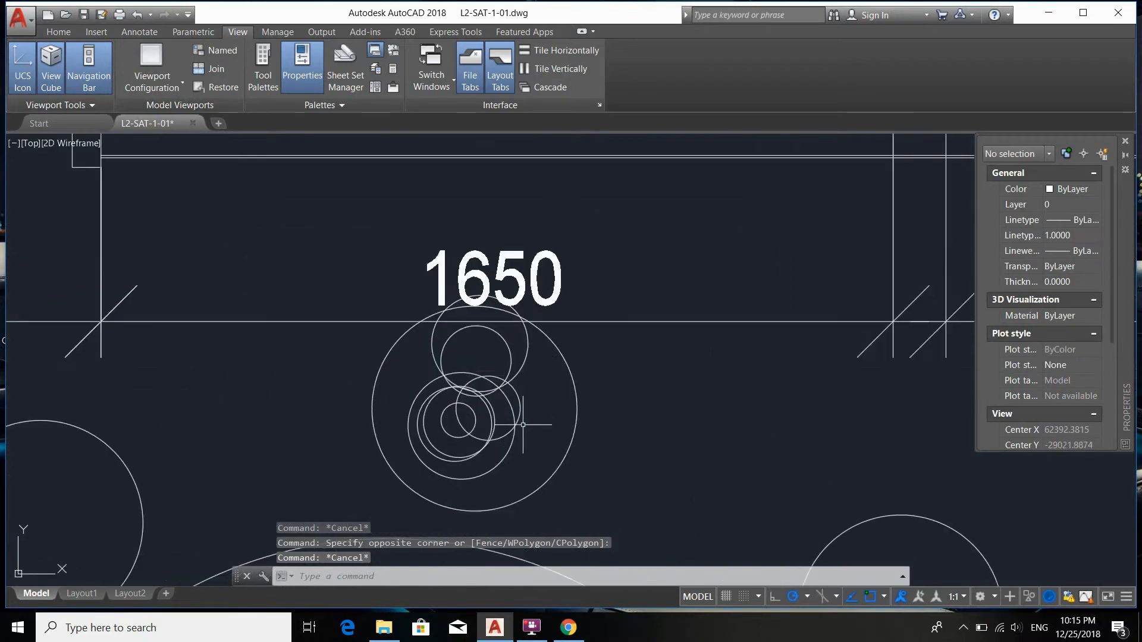
left_click(528, 459)
left_click(447, 355)
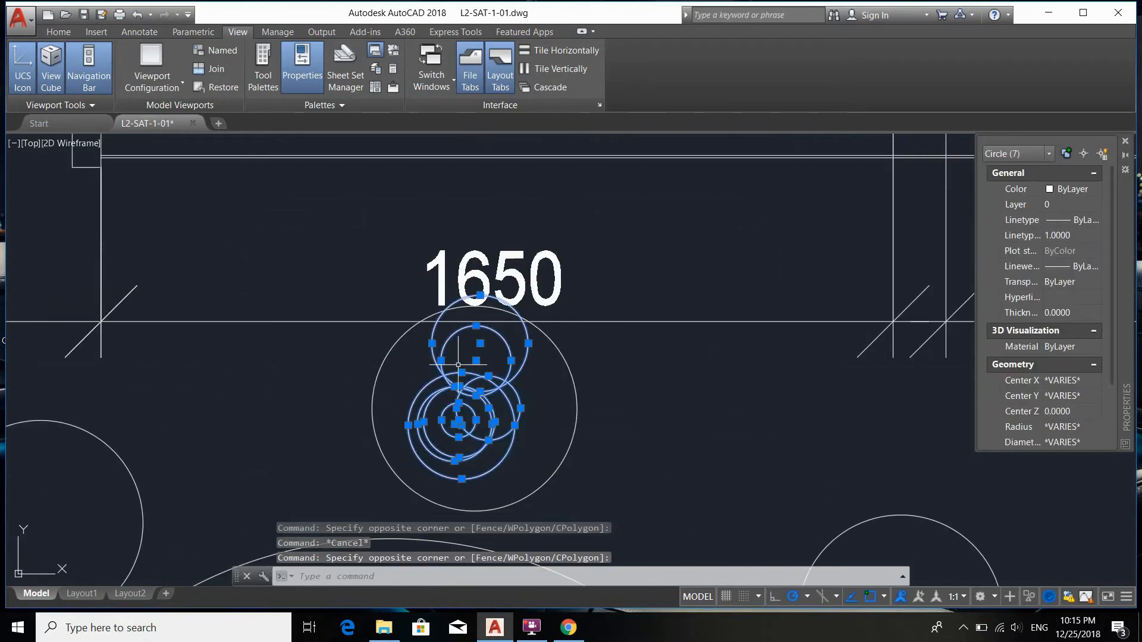
key("Delete")
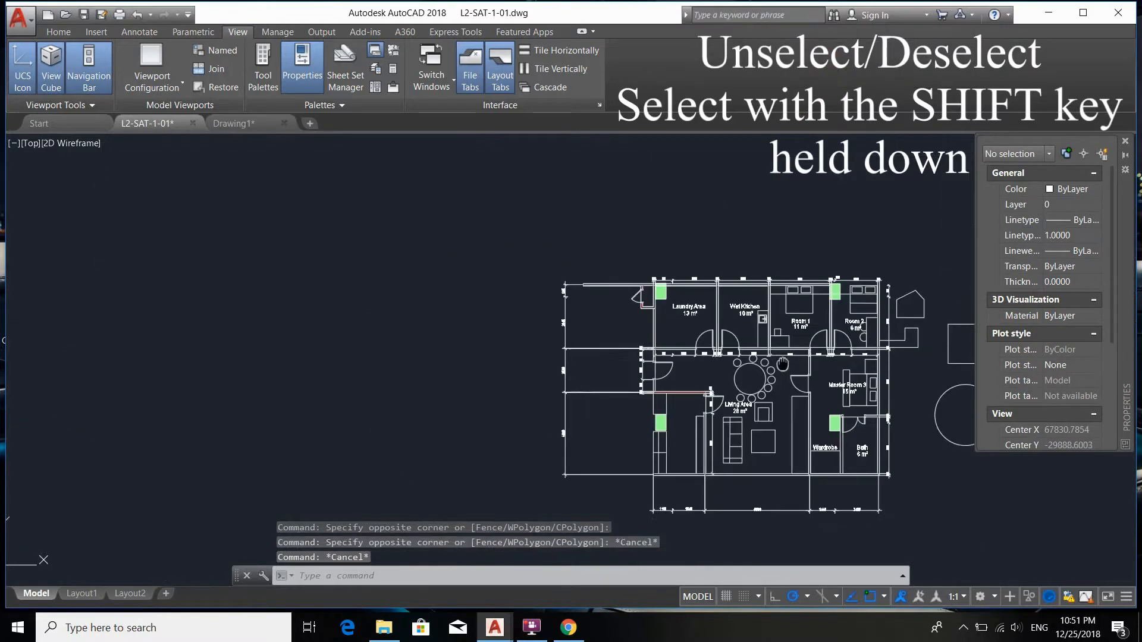
- Window-select the whole drawing, and remove the four chair circles around the lower right of the Living Area's round table from the selection
left_click(446, 228)
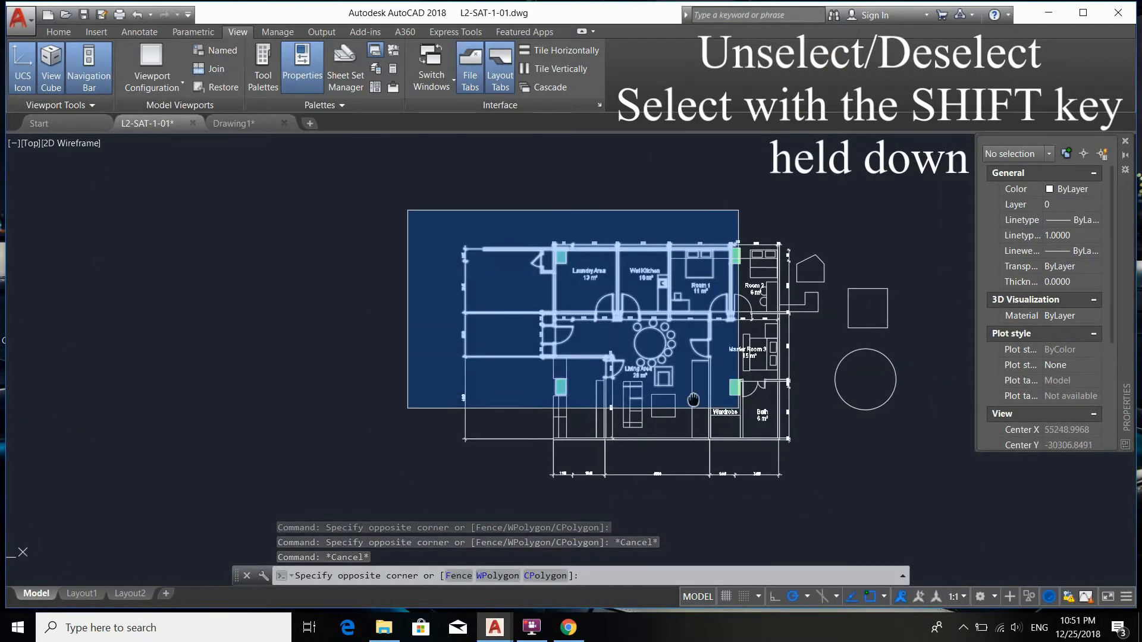
left_click(814, 474)
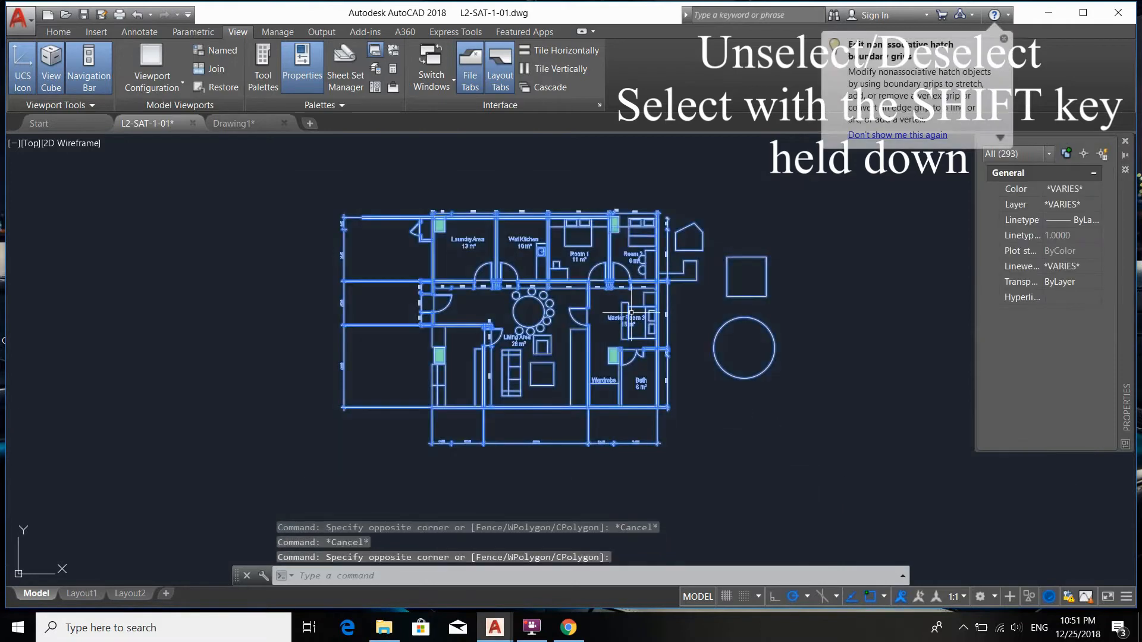
scroll(548, 312, "up", 2)
scroll(544, 315, "up", 5)
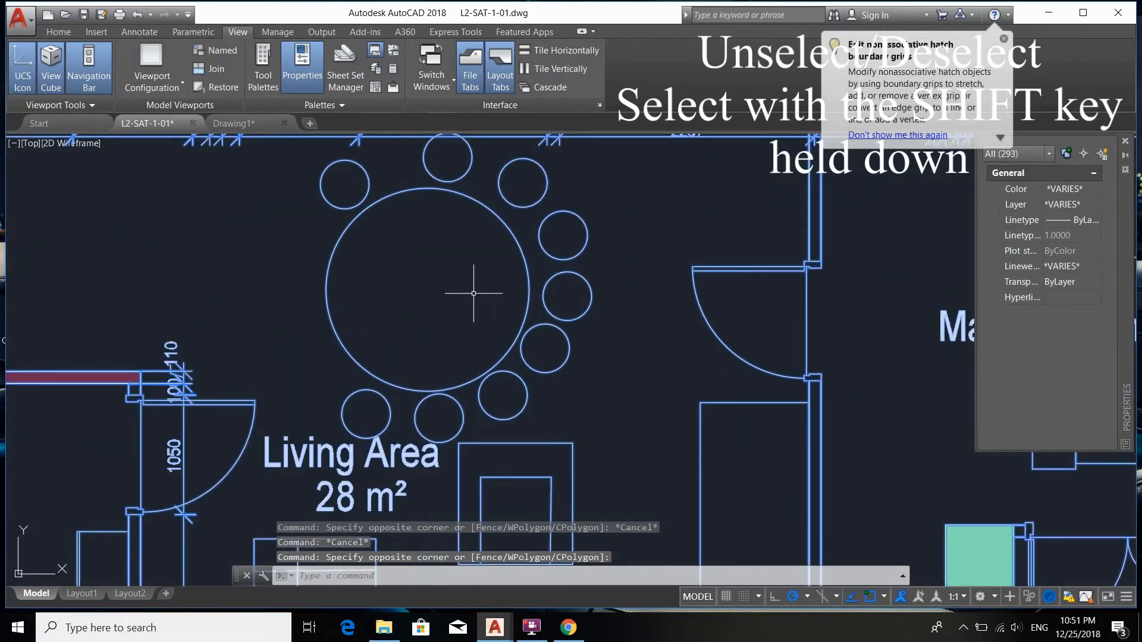
middle_click_drag(473, 293, 635, 324)
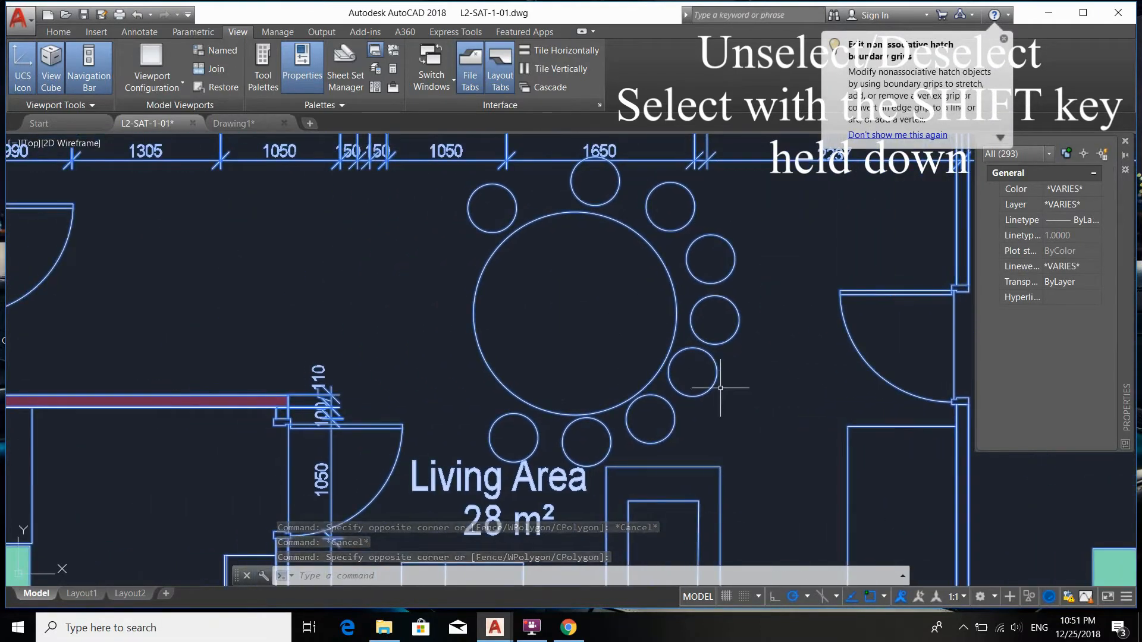
left_click(746, 413, "shift")
left_click(691, 357, "shift")
left_click(758, 357, "shift")
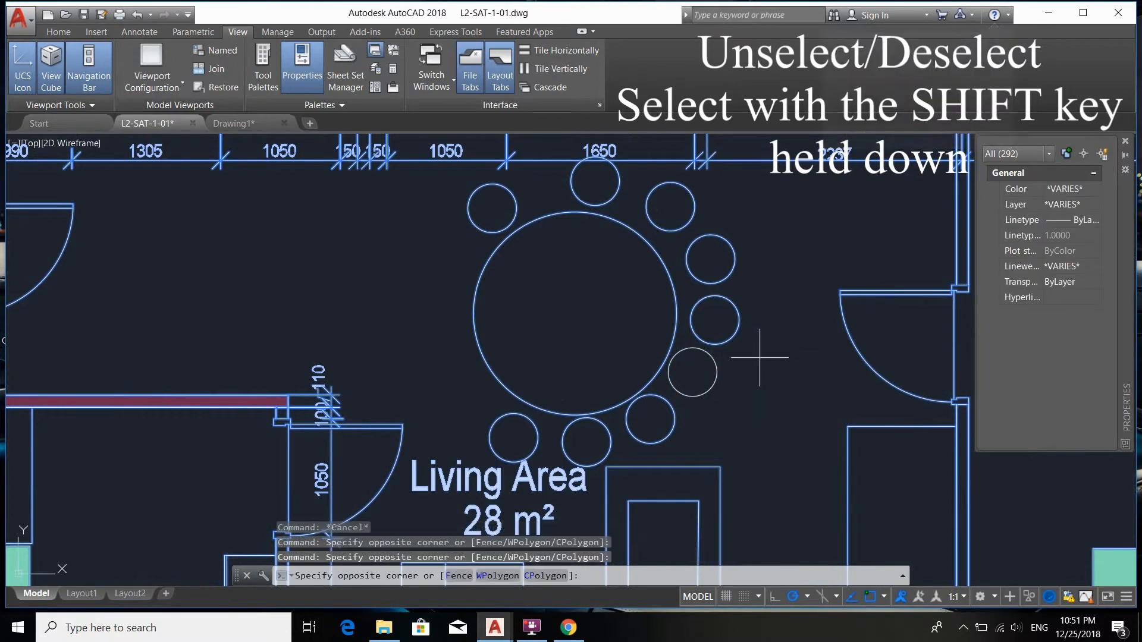
left_click(726, 318, "shift")
left_click(645, 443, "shift")
left_click(618, 449, "shift")
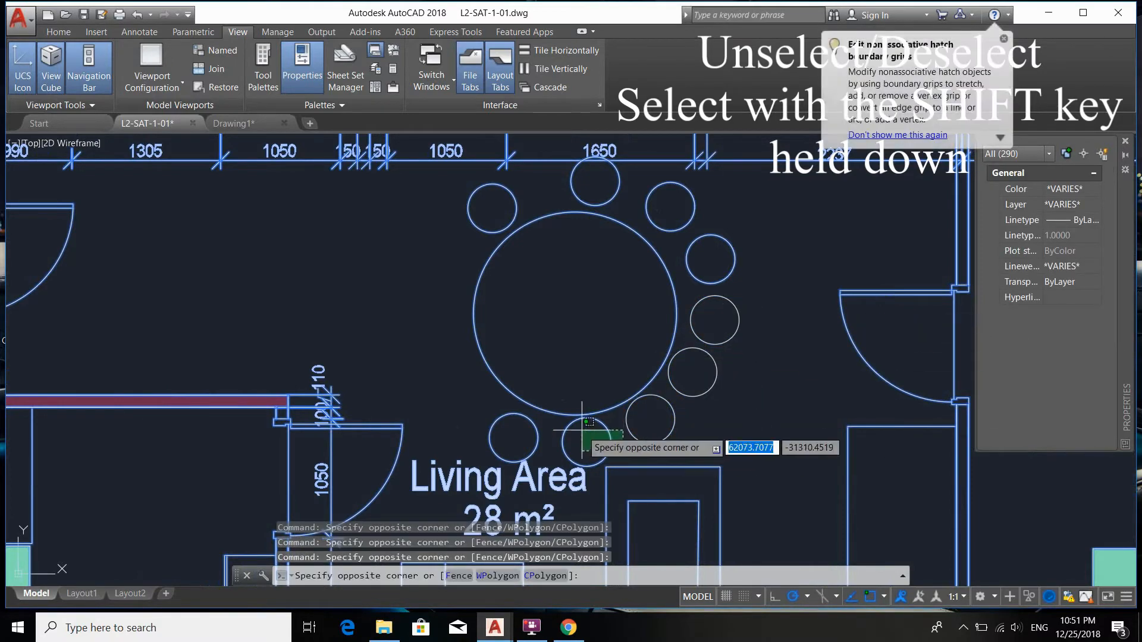
left_click(582, 430, "shift")
- Remove the armchair below the round table from the selection with a crossing box
scroll(715, 470, "down", 1)
middle_click_drag(715, 466, 750, 361)
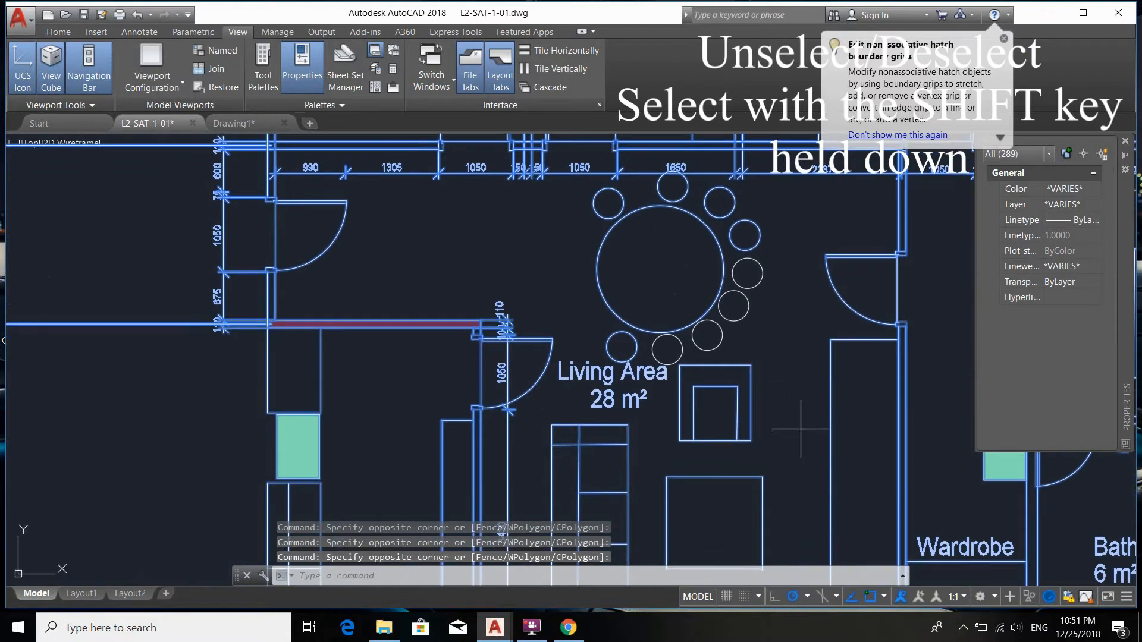
left_click(800, 428, "shift")
left_click(651, 393, "shift")
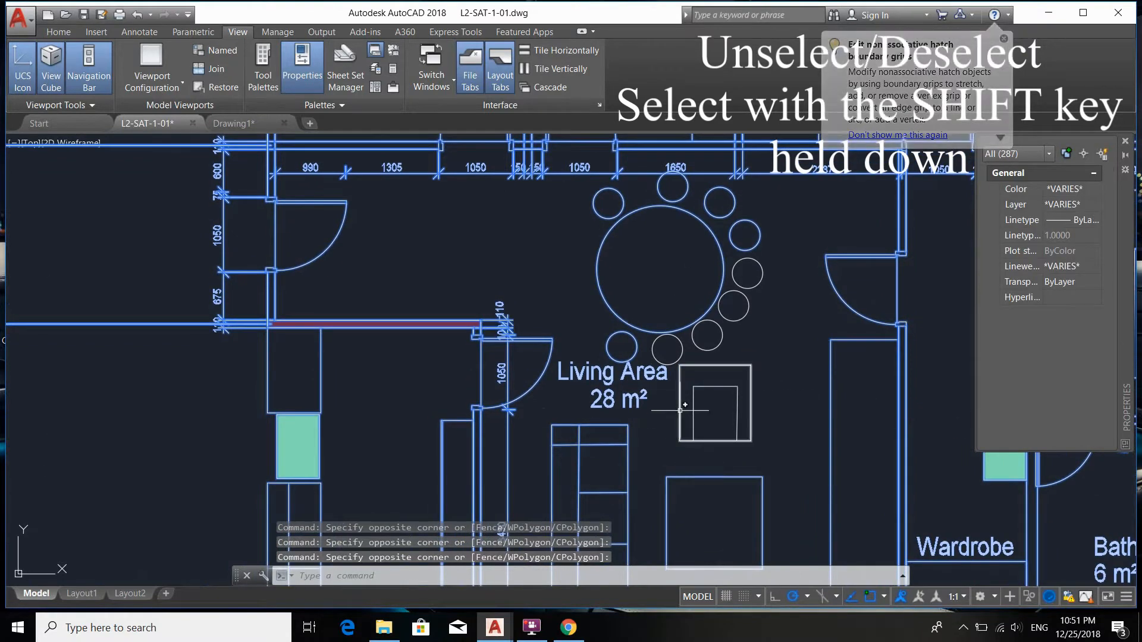
- Add the middle two of the four deselected chair circles back to the selection
scroll(680, 409, "up", 2)
left_click(789, 320)
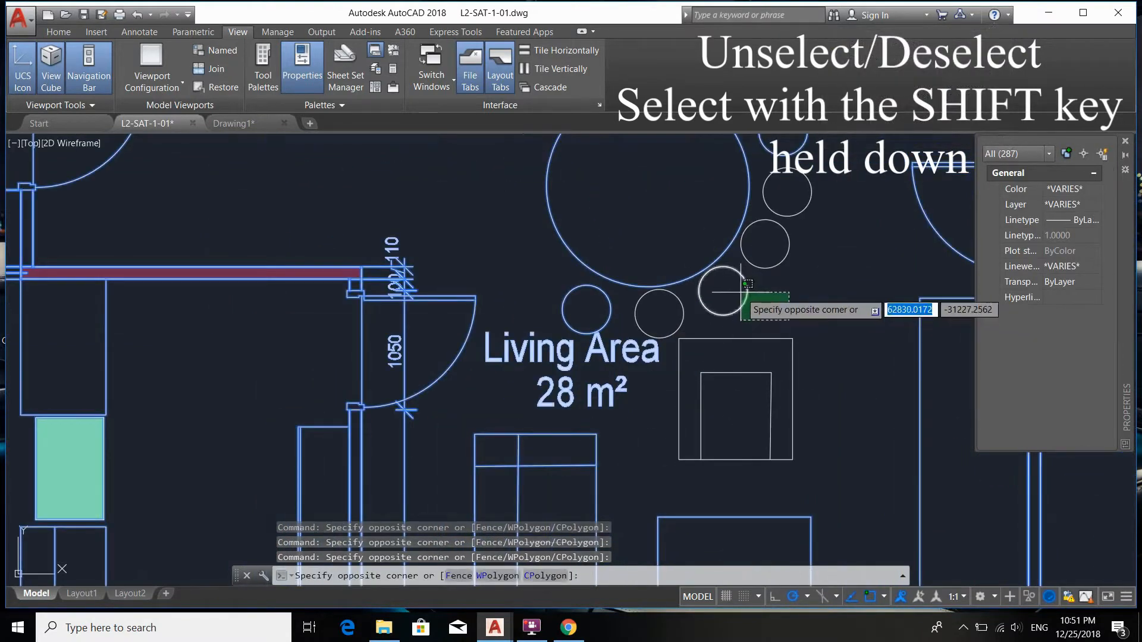
left_click(712, 279)
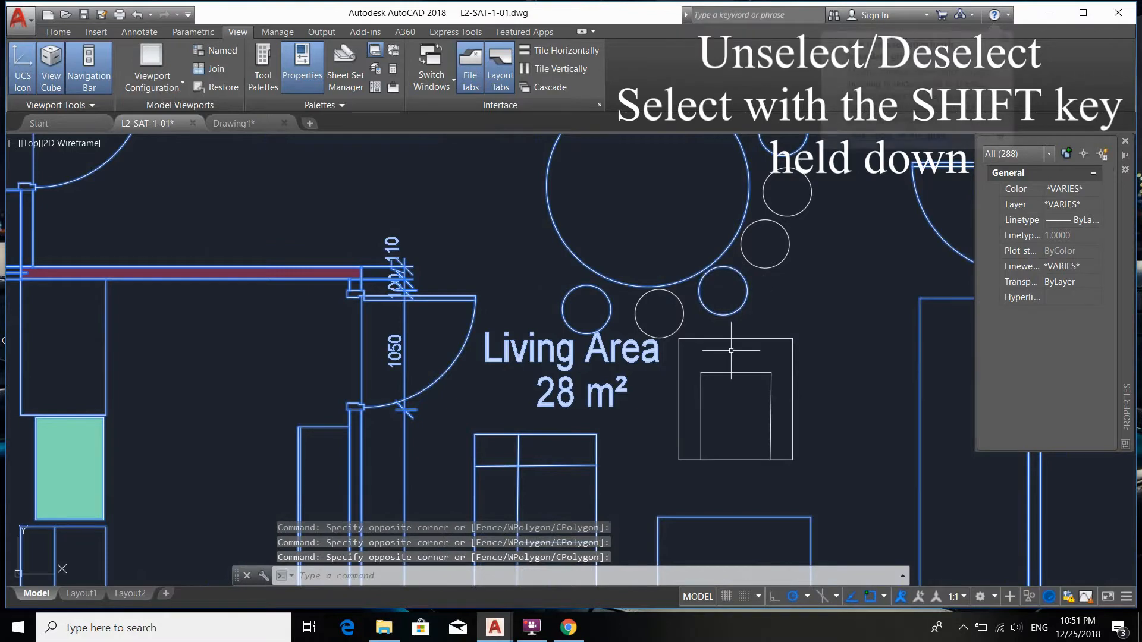
left_click(767, 266)
mouse_move(797, 297)
middle_mouse_down()
mouse_move(797, 365)
mouse_move(749, 432)
middle_mouse_up()
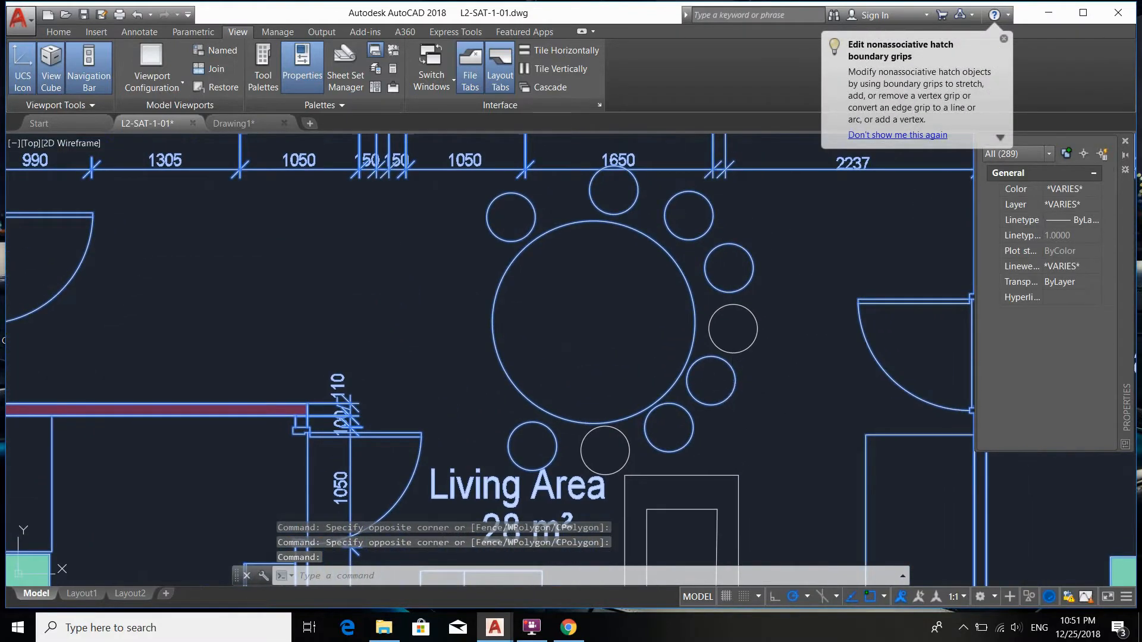
- Deselect the two re-added chair circles at the round table's lower right again
left_click(734, 381, "shift")
left_click(711, 411, "shift")
left_click(711, 434, "shift")
left_click(671, 423, "shift")
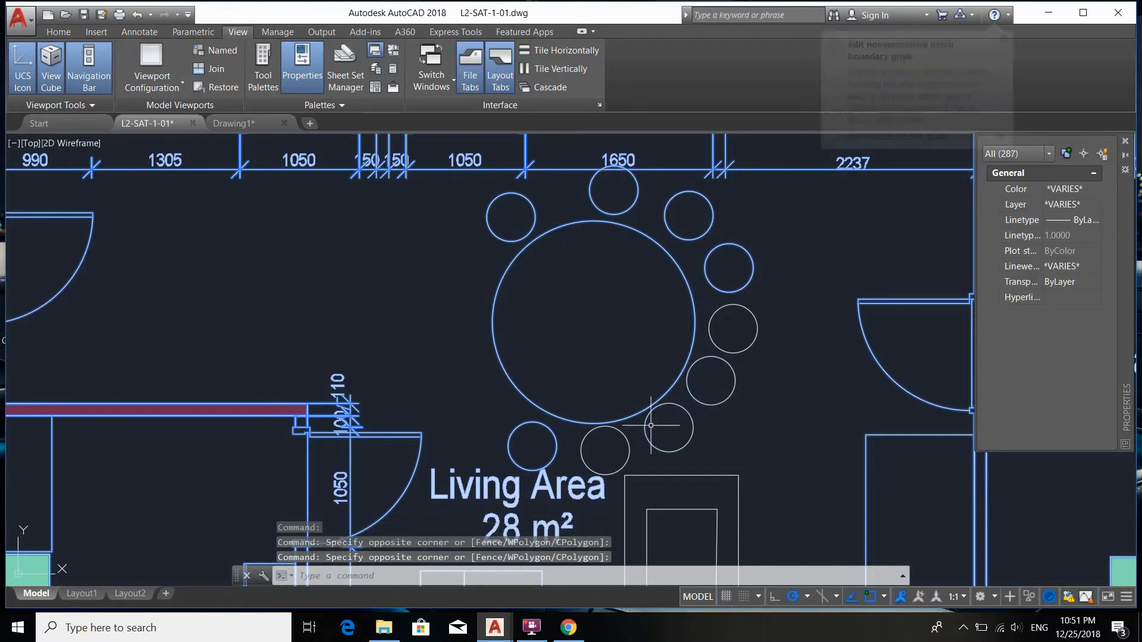
- Deselect the door beside the Living Area label, plus the red wall, door frame and dimensions around its upper end, using crossing boxes
left_click(440, 453, "shift")
left_click(382, 401, "shift")
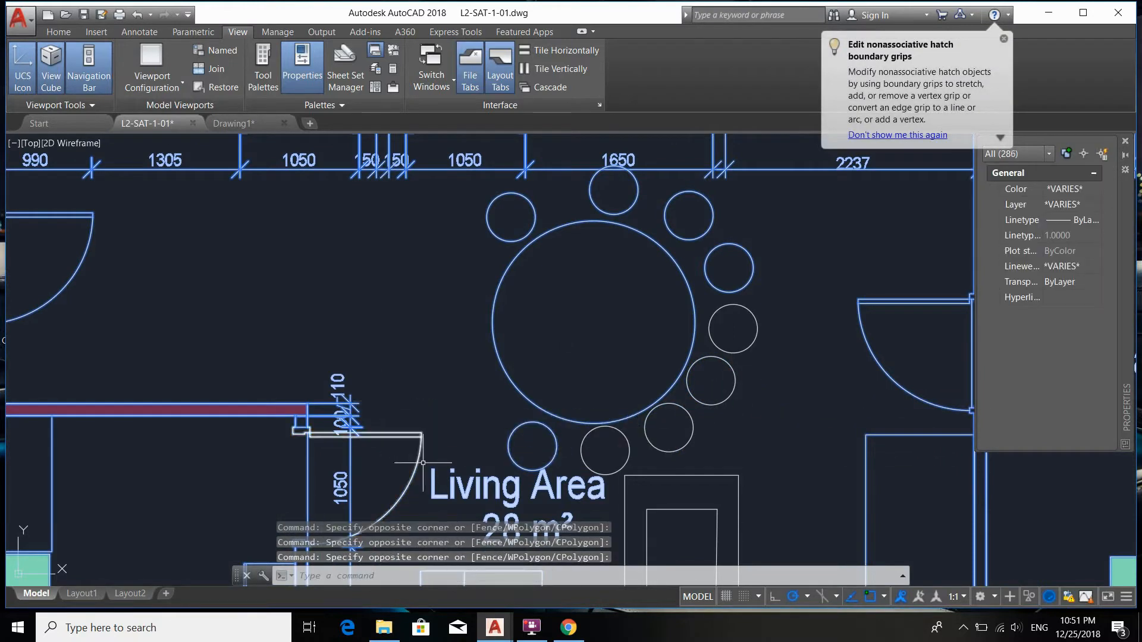
left_click(407, 390, "shift")
left_click(298, 470, "shift")
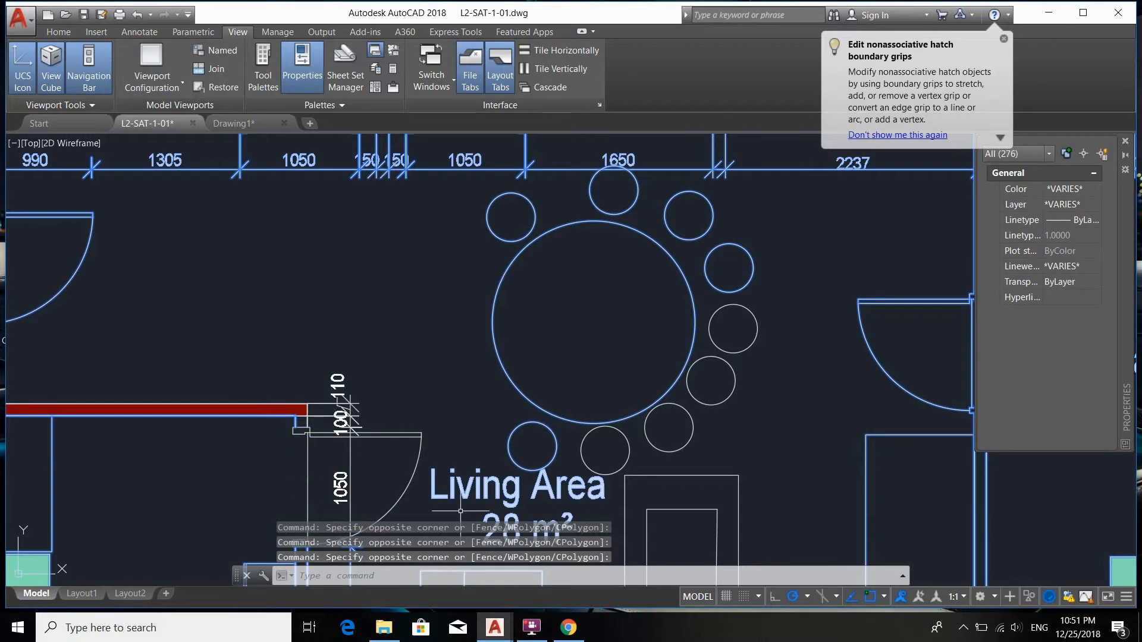
left_click(531, 626)
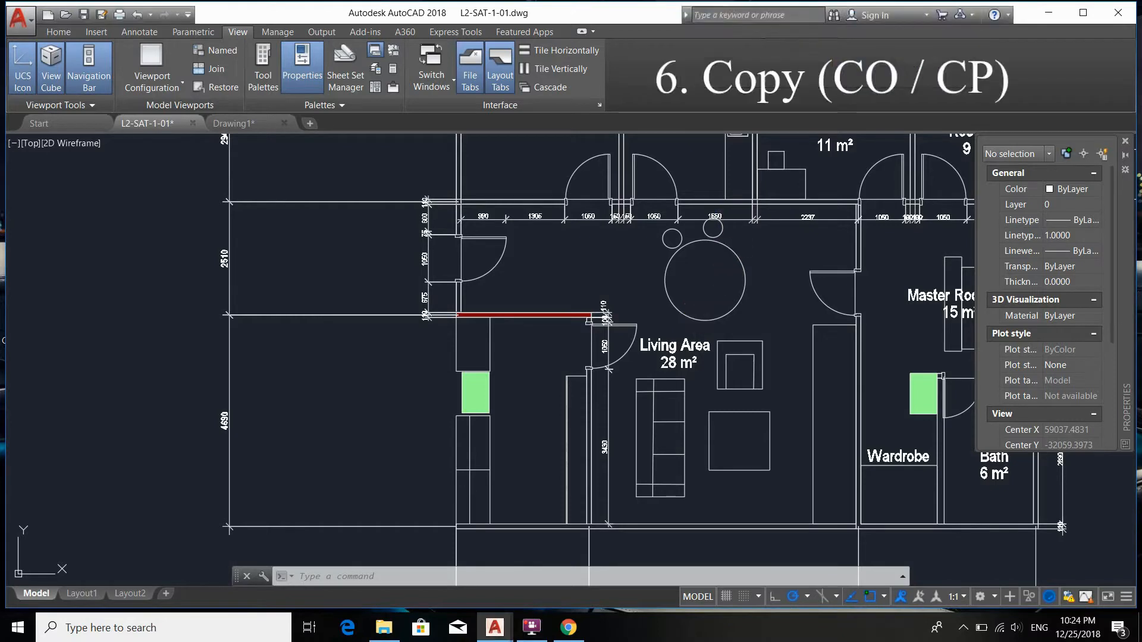
- Select the chair circle below the 1650 dimension with a crossing selection and copy it to the clipboard
middle_click_drag(734, 232, 580, 332)
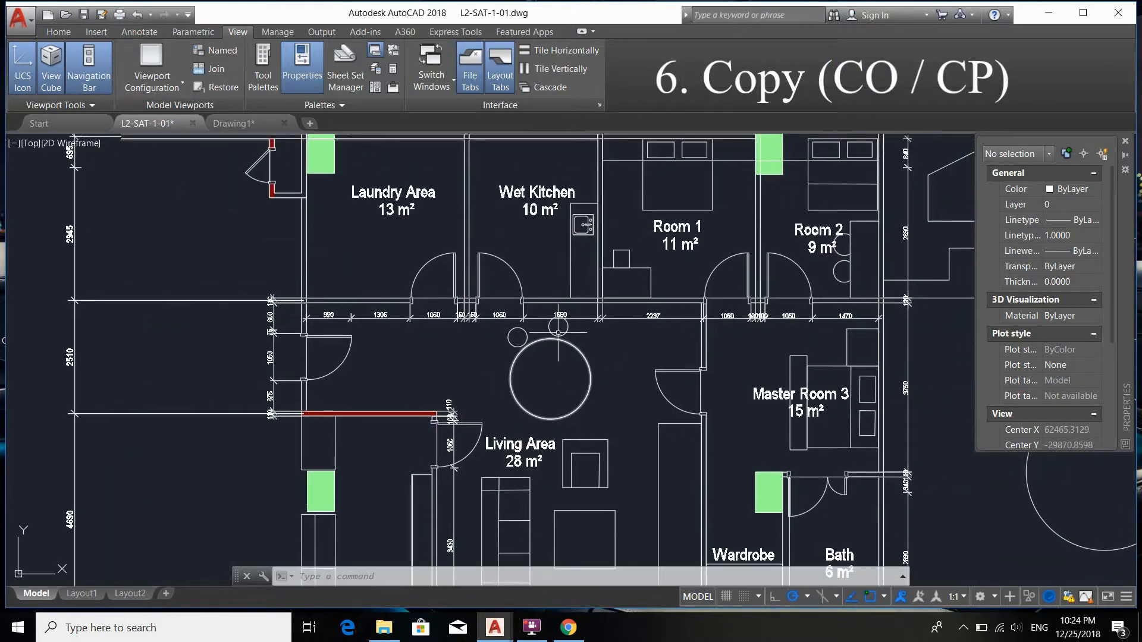
scroll(558, 332, "up", 8)
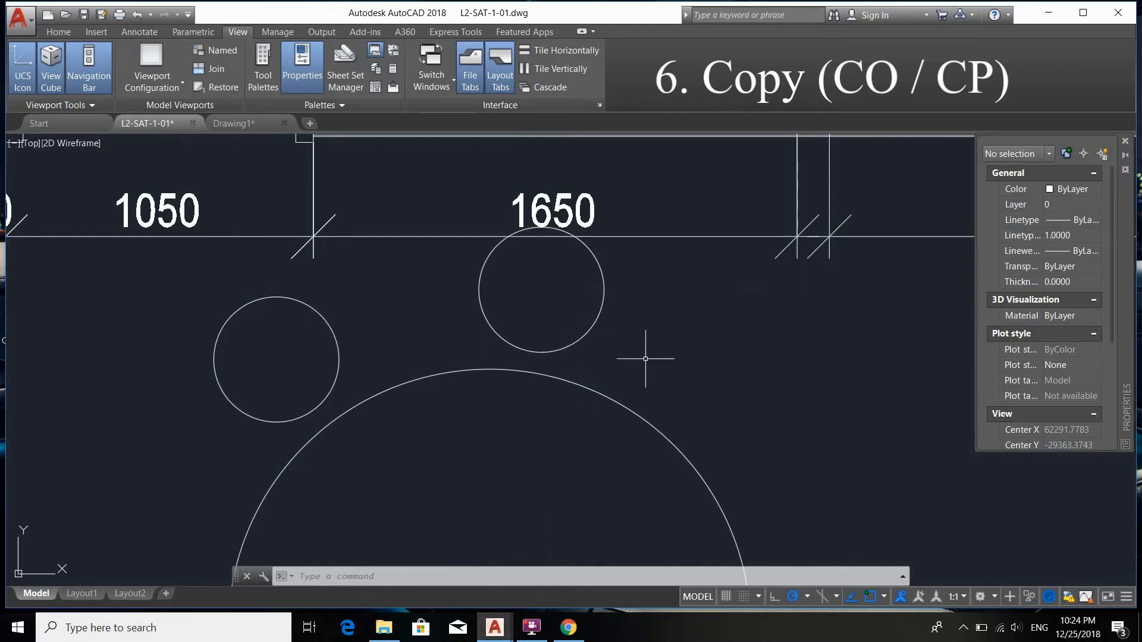
mouse_move(645, 359)
middle_mouse_down()
mouse_move(668, 394)
mouse_move(535, 404)
middle_mouse_up()
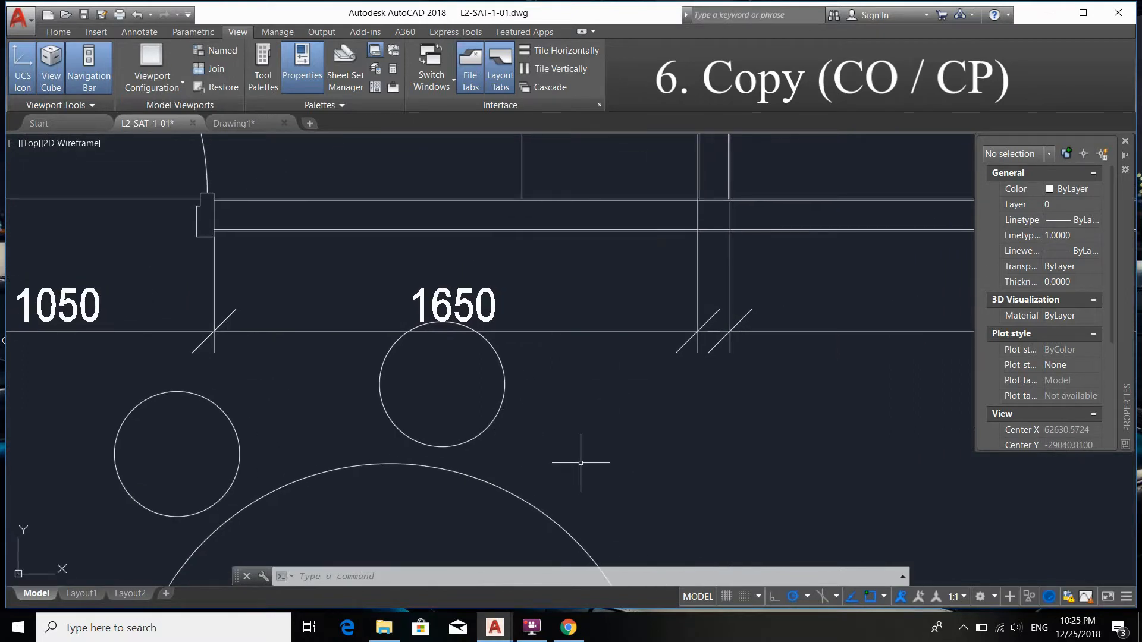
left_click(530, 445)
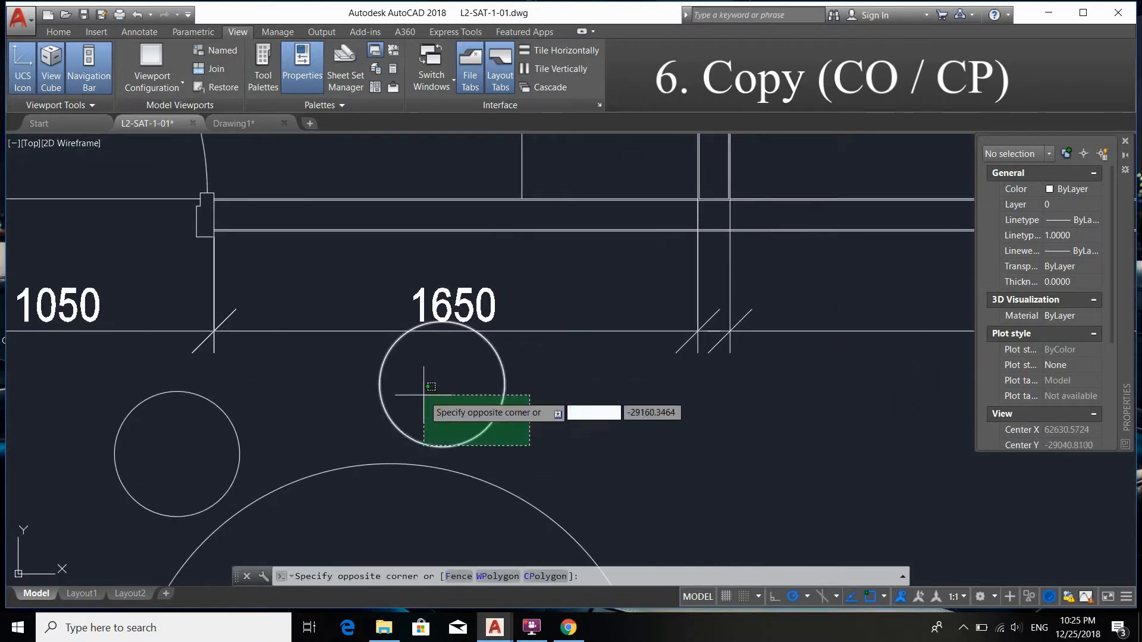
left_click(349, 368)
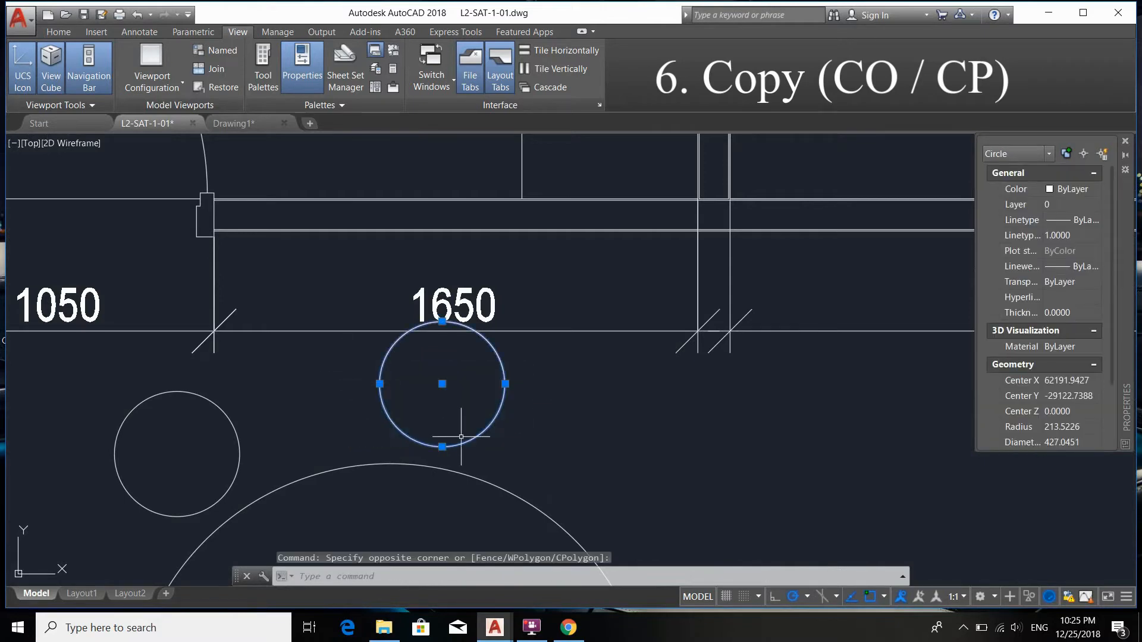
key("ctrl+c")
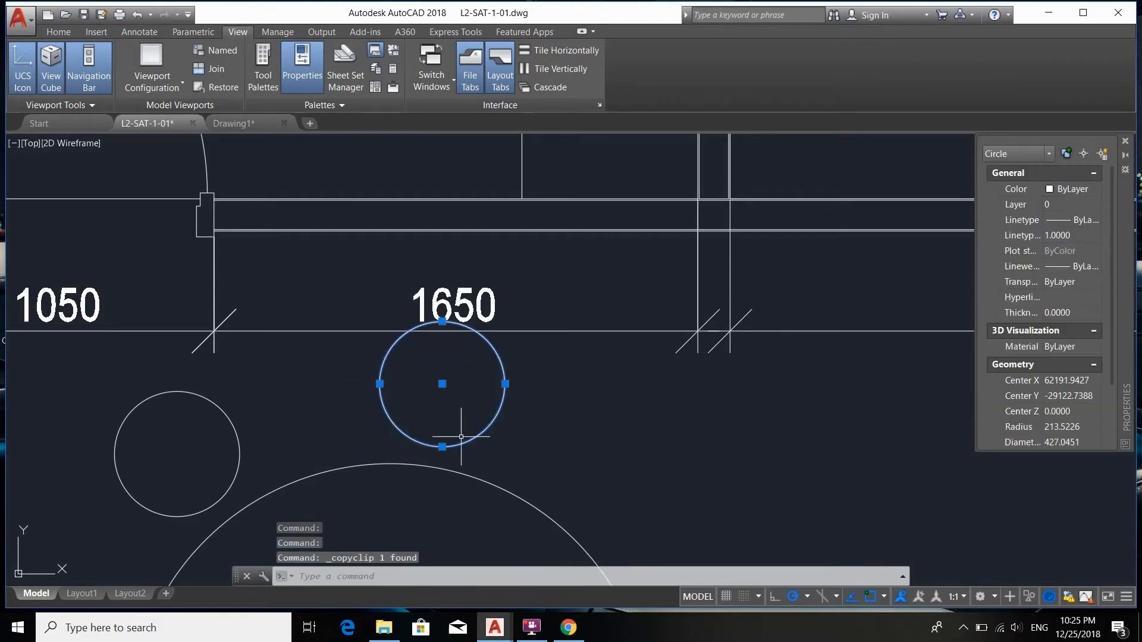
- Paste the copied chair circle at the upper right of the round table, beside the original
middle_click_drag(596, 418, 552, 272)
middle_click_drag(564, 353, 526, 301)
scroll(552, 358, "down", 2)
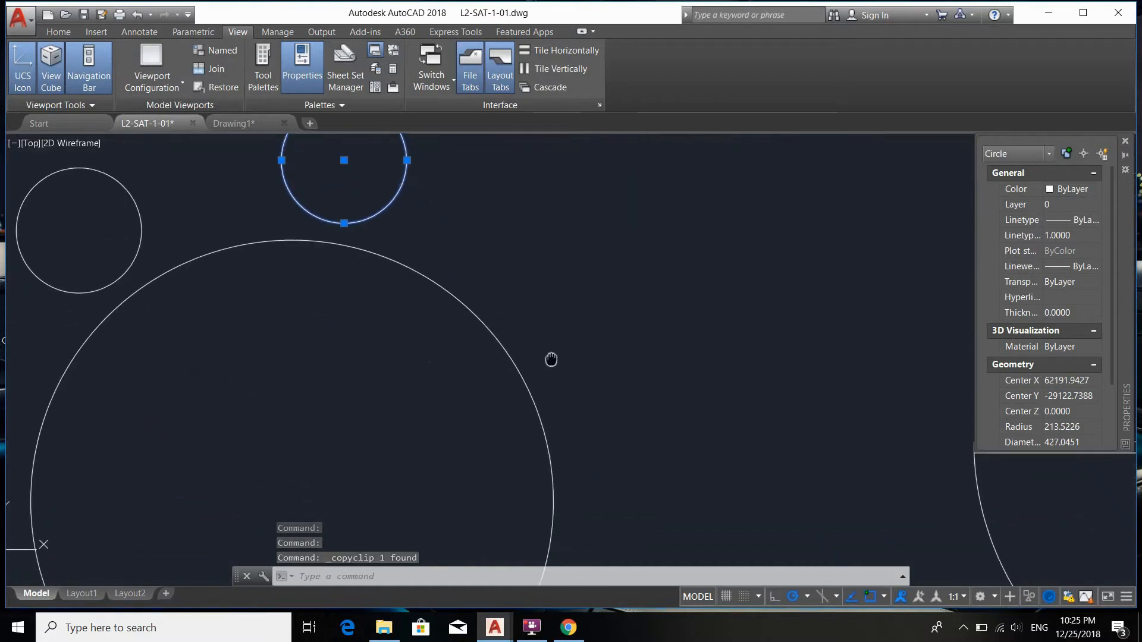
middle_click_drag(575, 383, 625, 438)
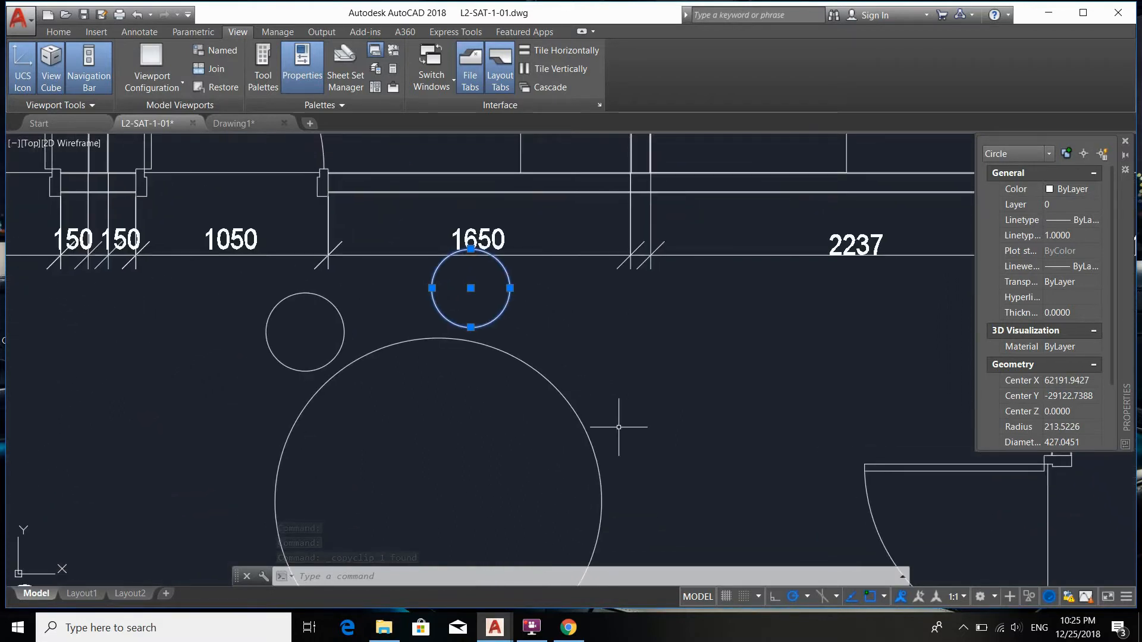
key("ctrl+v")
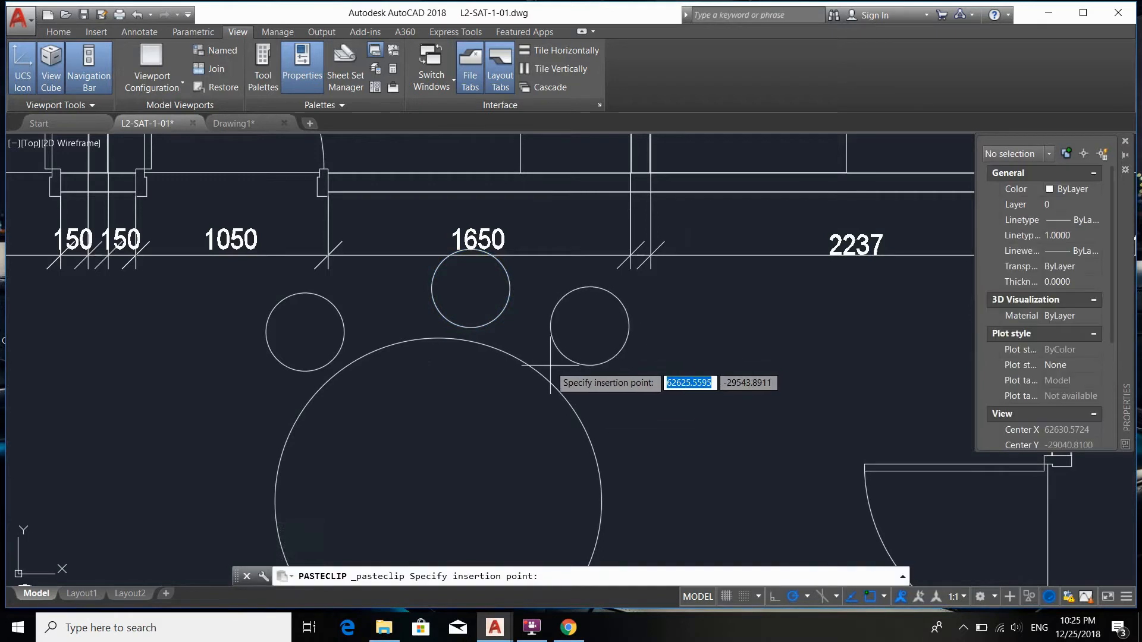
left_click(552, 368)
- Paste another chair circle further clockwise around the round table, below and to the right of the previous copy
mouse_move(657, 494)
middle_mouse_down()
mouse_move(599, 378)
mouse_move(619, 362)
mouse_move(623, 382)
middle_mouse_up()
scroll(552, 362, "up", 1)
middle_click_drag(643, 423, 574, 374)
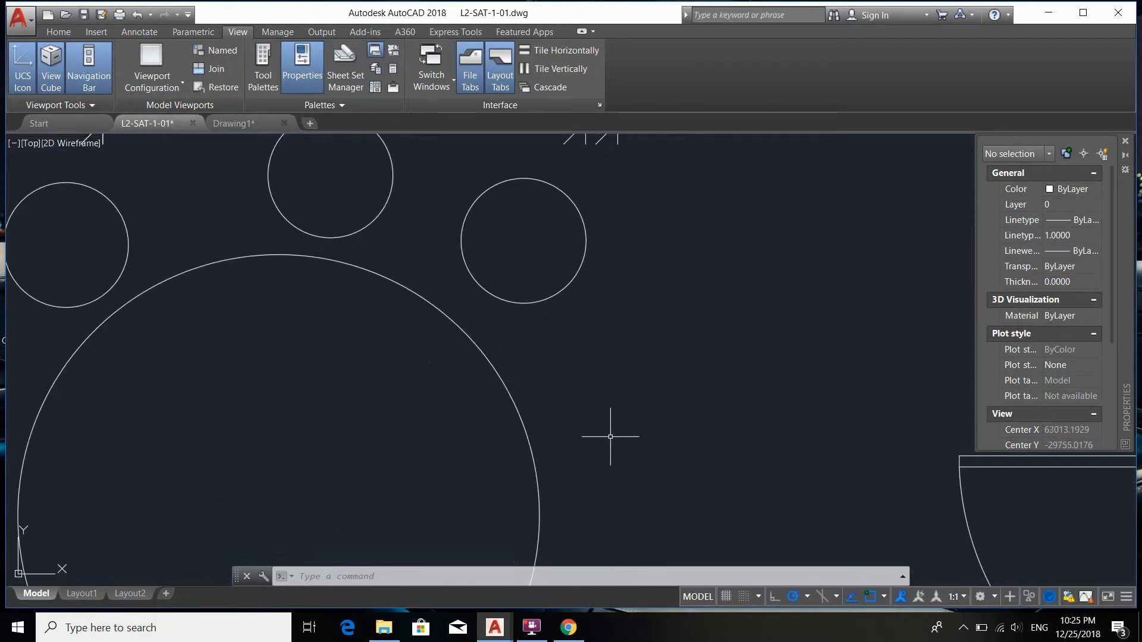
key("ctrl+v")
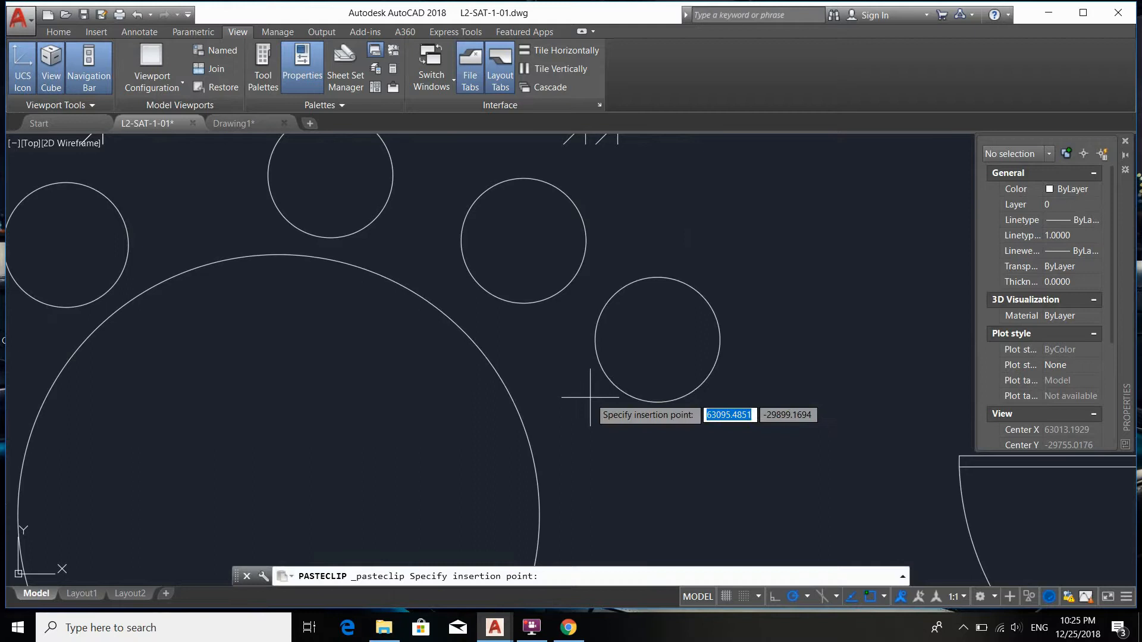
left_click(565, 438)
- Paste two more chair circles clockwise around the round table, one at its right side and one at its lower right
middle_click_drag(656, 502, 653, 403)
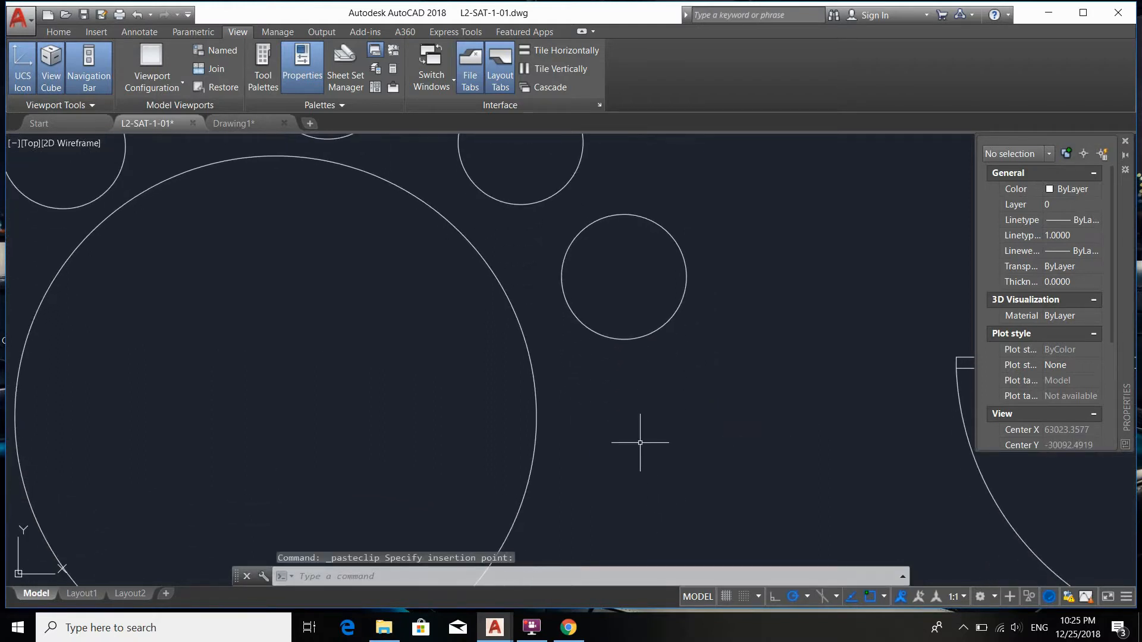
key("ctrl+v")
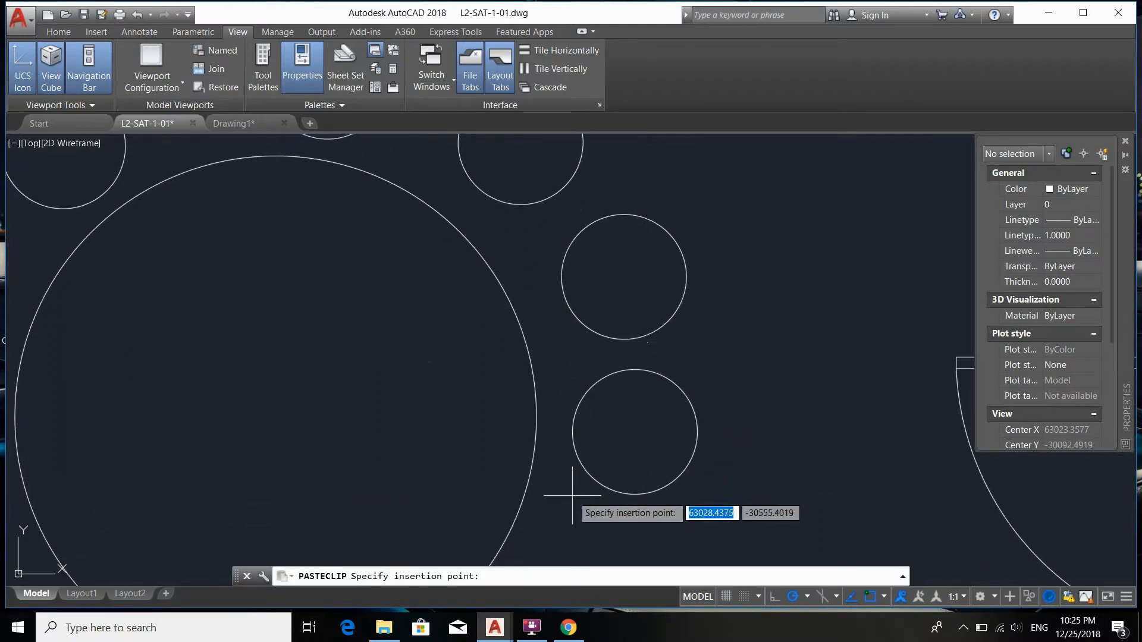
left_click(606, 486)
mouse_move(606, 485)
middle_mouse_down()
mouse_move(660, 436)
mouse_move(639, 418)
middle_mouse_up()
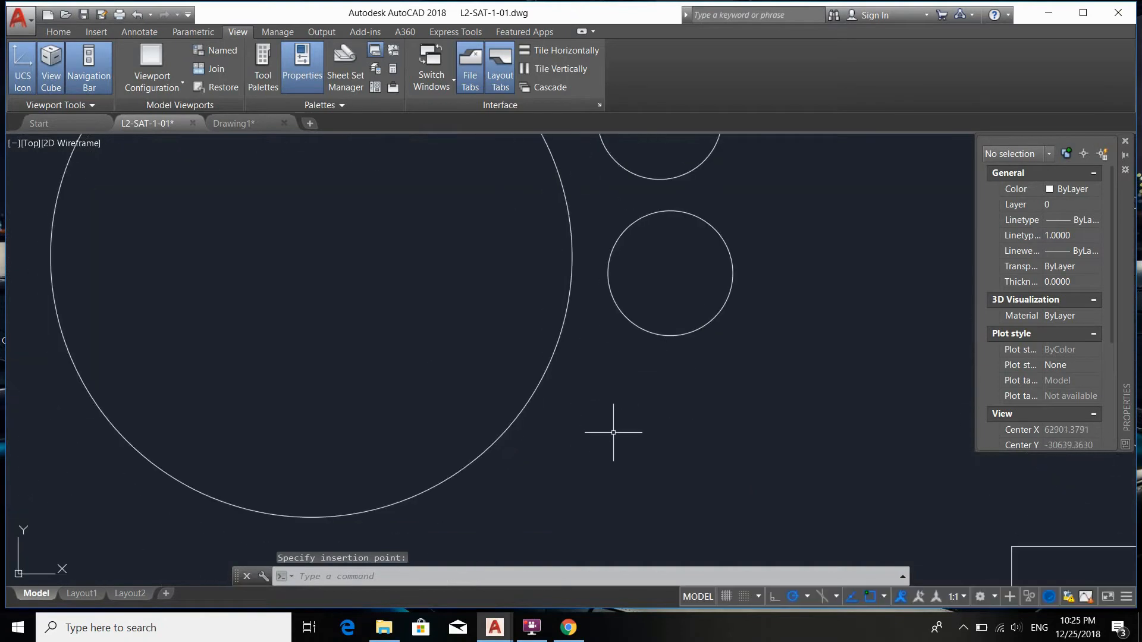
key("ctrl+v")
left_click(550, 469)
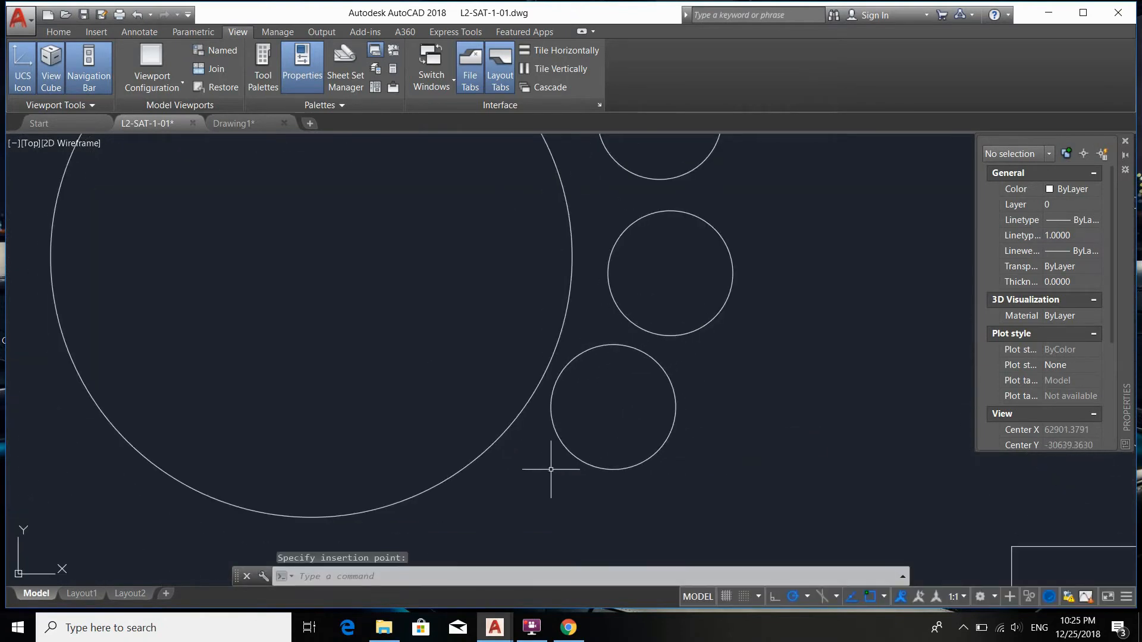
- Copy the lower-right chair circle with the Copy command to the next position clockwise around the round table
scroll(656, 388, "down", 3)
scroll(634, 385, "up", 3)
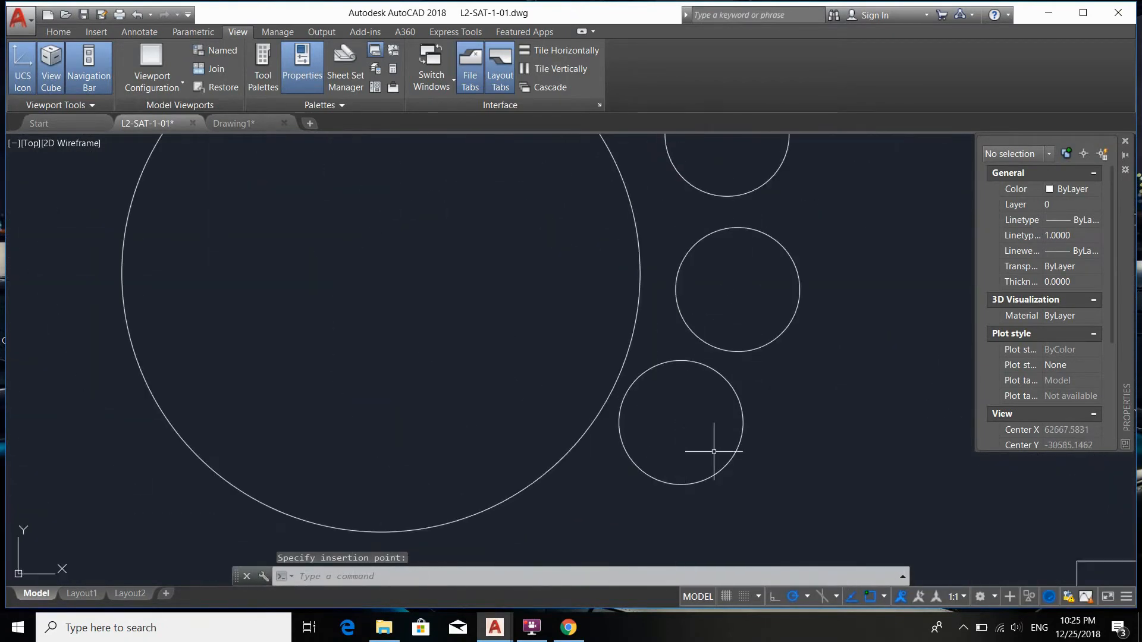
left_click(823, 463)
left_click(673, 411)
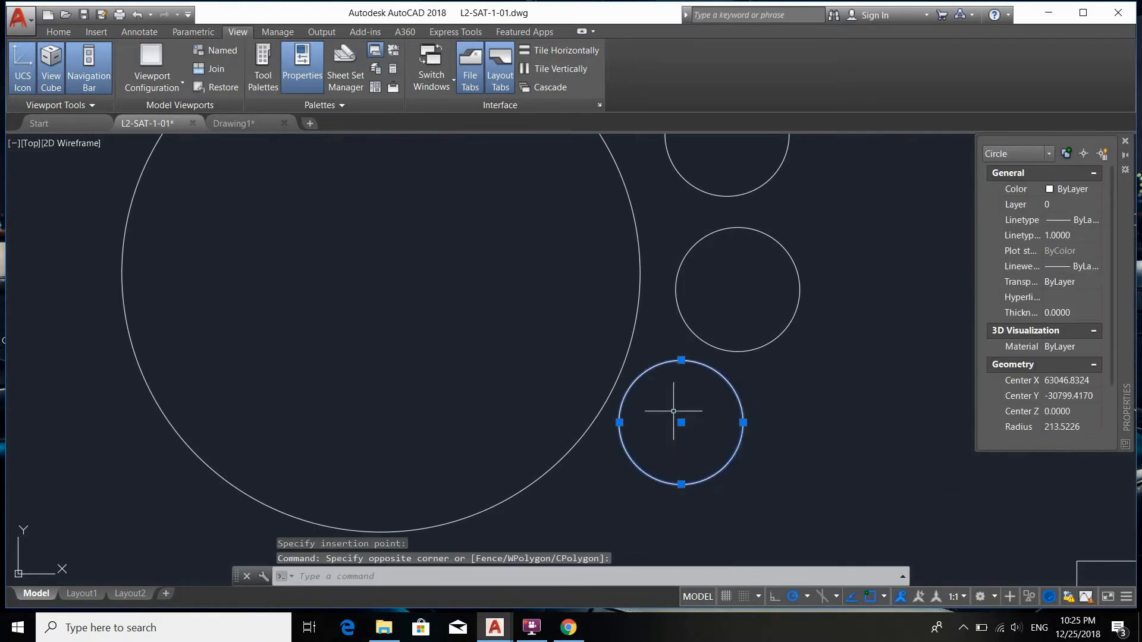
type("c")
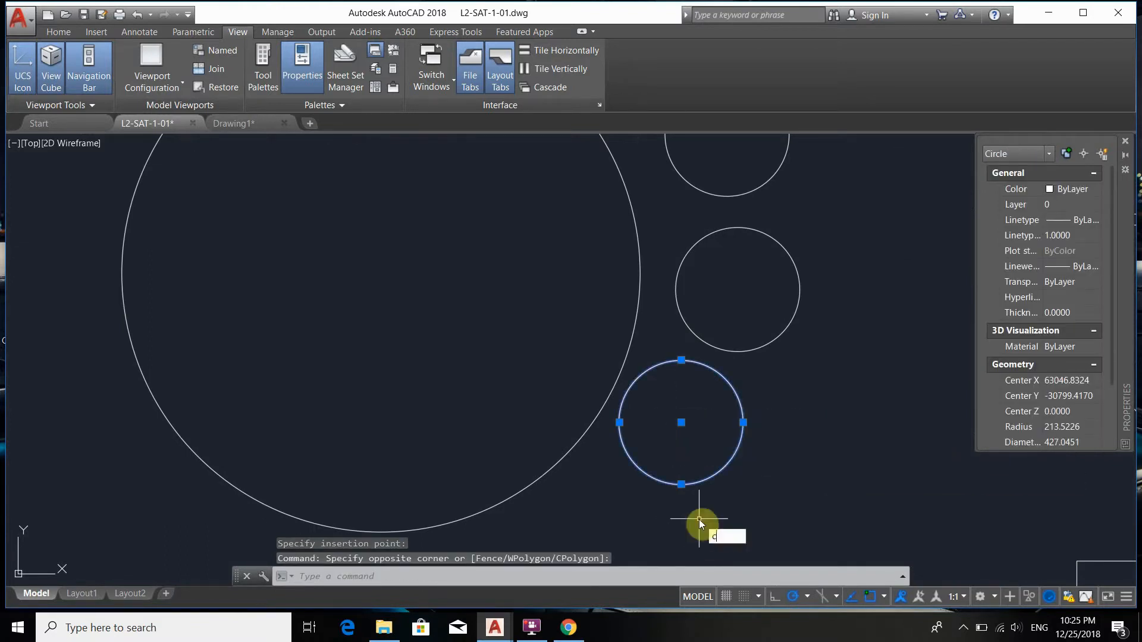
type("p")
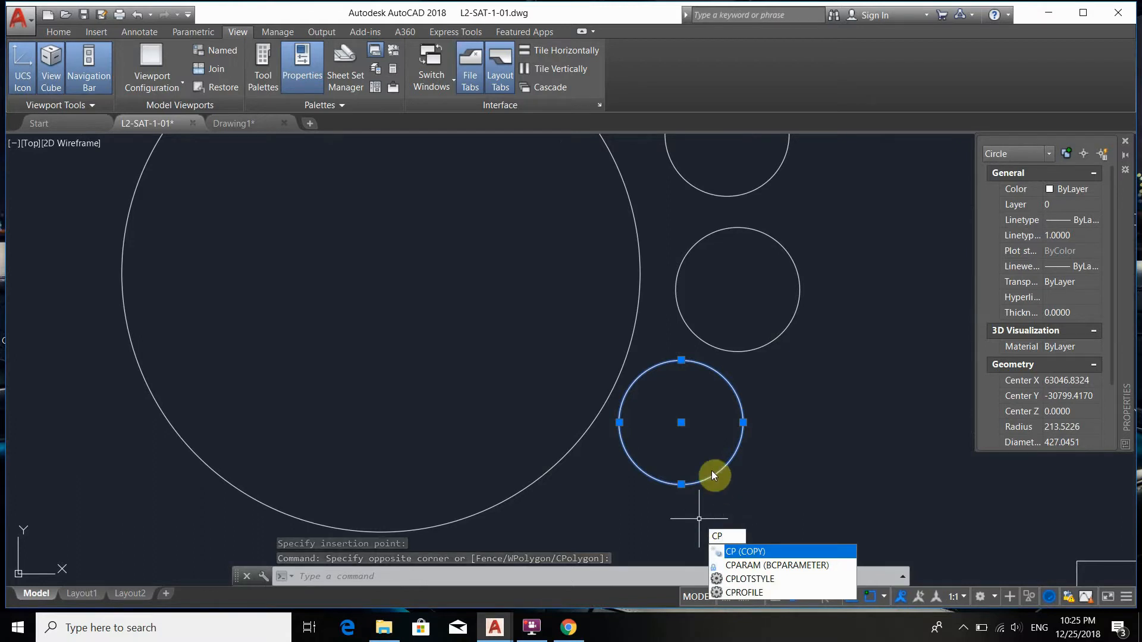
key("Return")
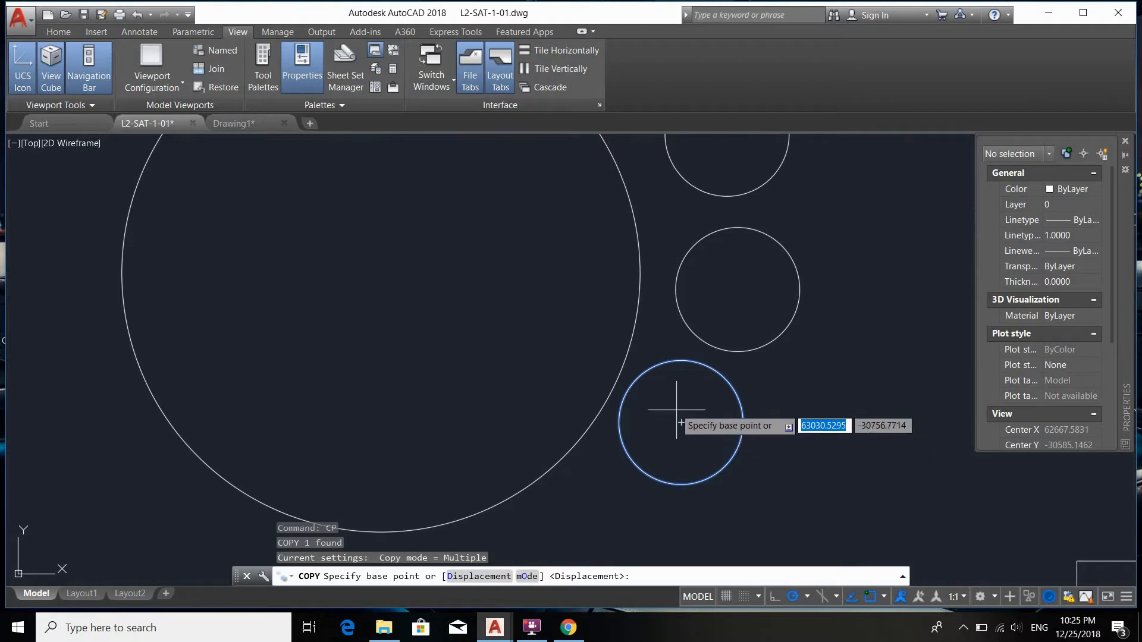
scroll(603, 360, "down", 3)
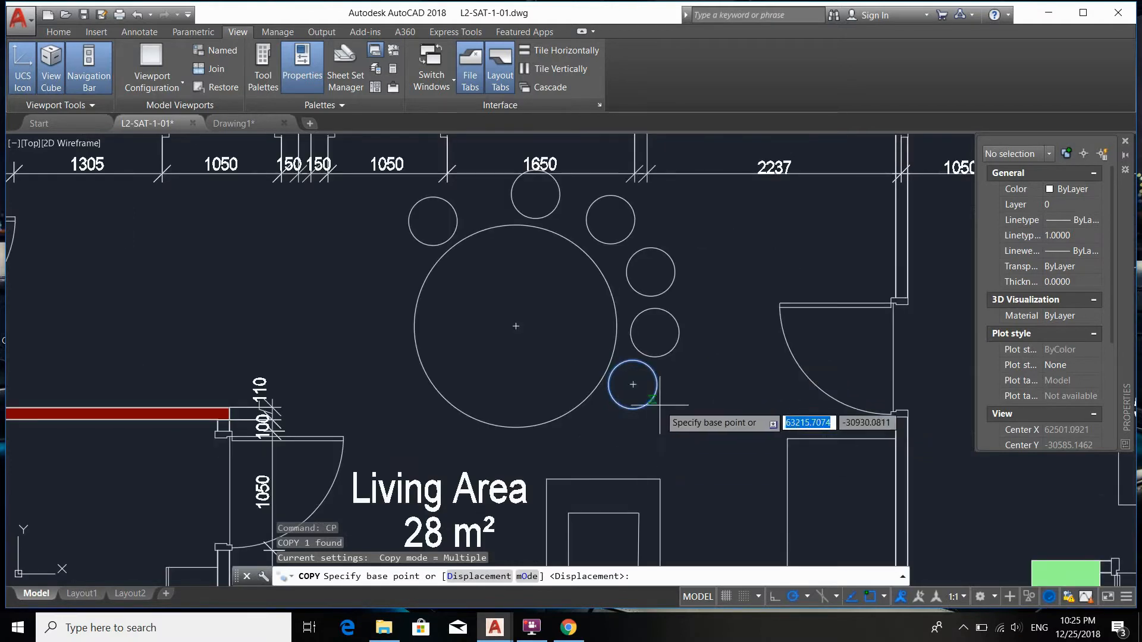
scroll(574, 374, "up", 4)
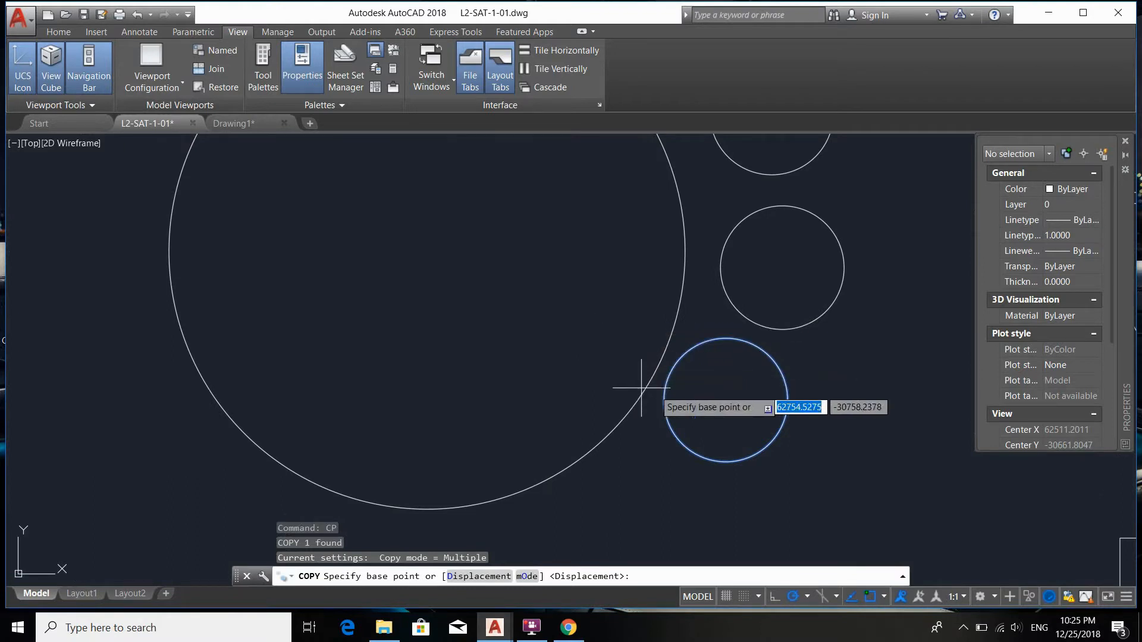
middle_click_drag(645, 352, 550, 302)
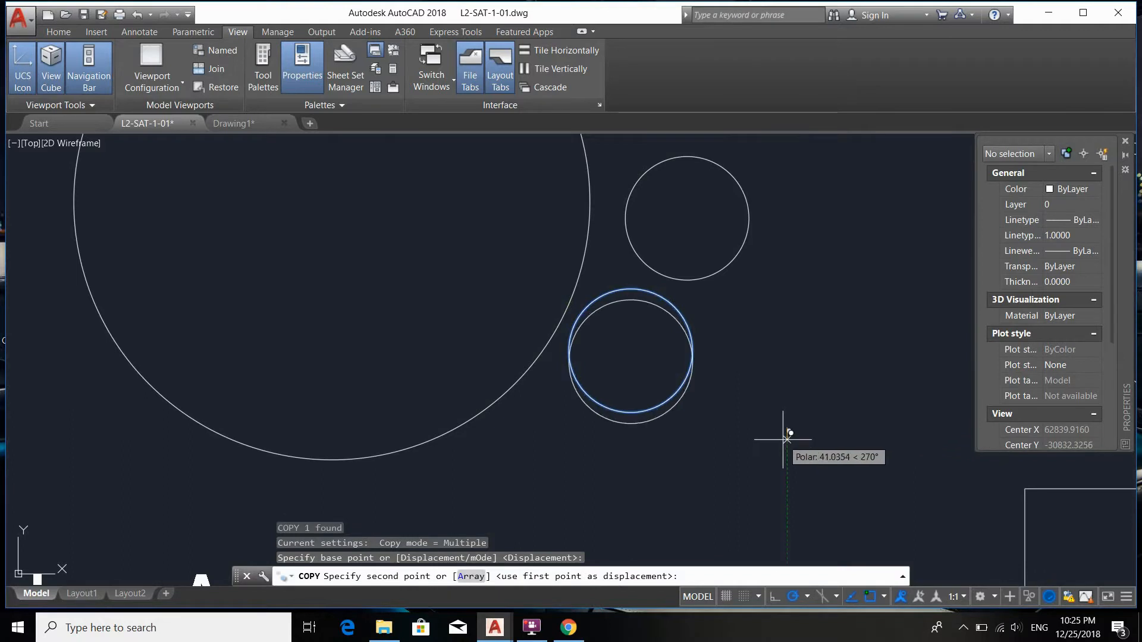
middle_click_drag(767, 465, 890, 351)
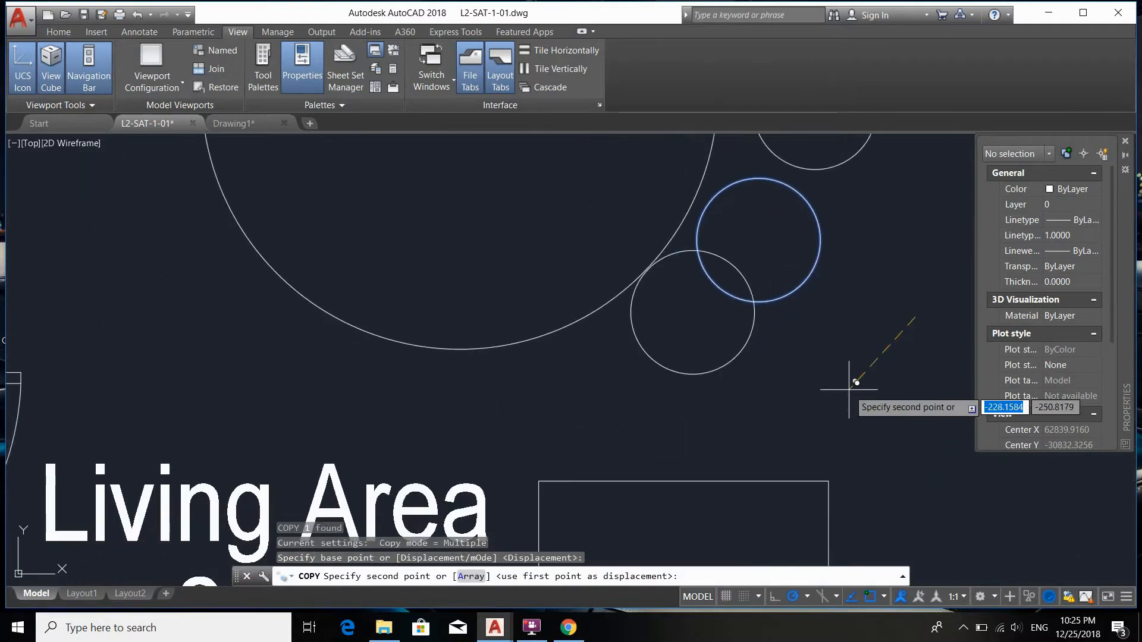
left_click(814, 430)
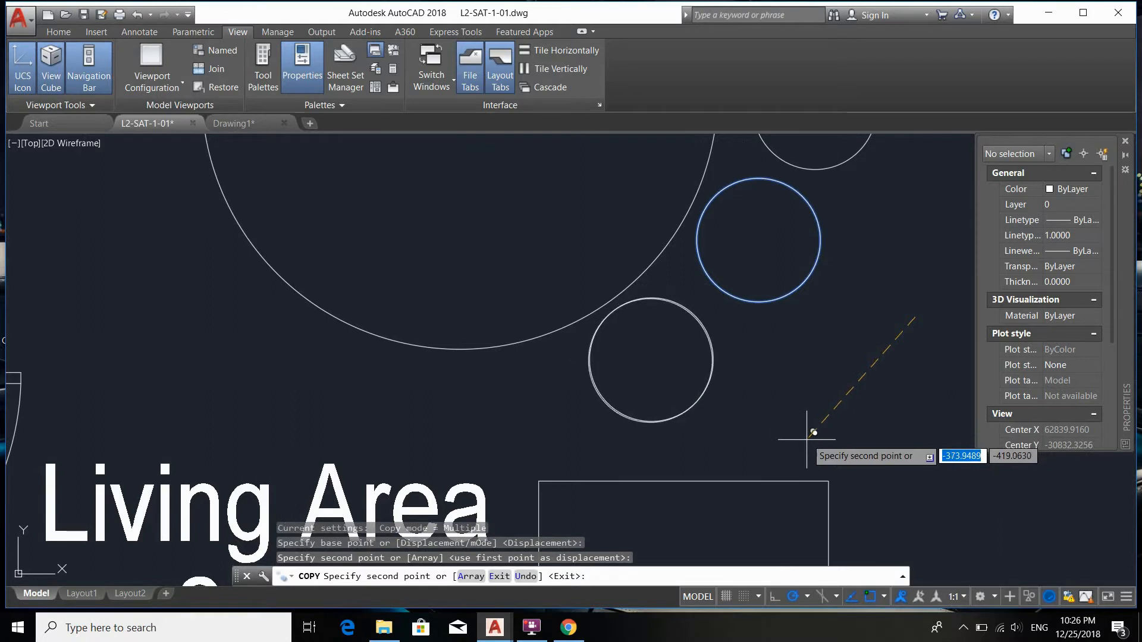
- Place two more copies of the chair circle along the round table's bottom edge and end the Copy command
left_click(653, 488)
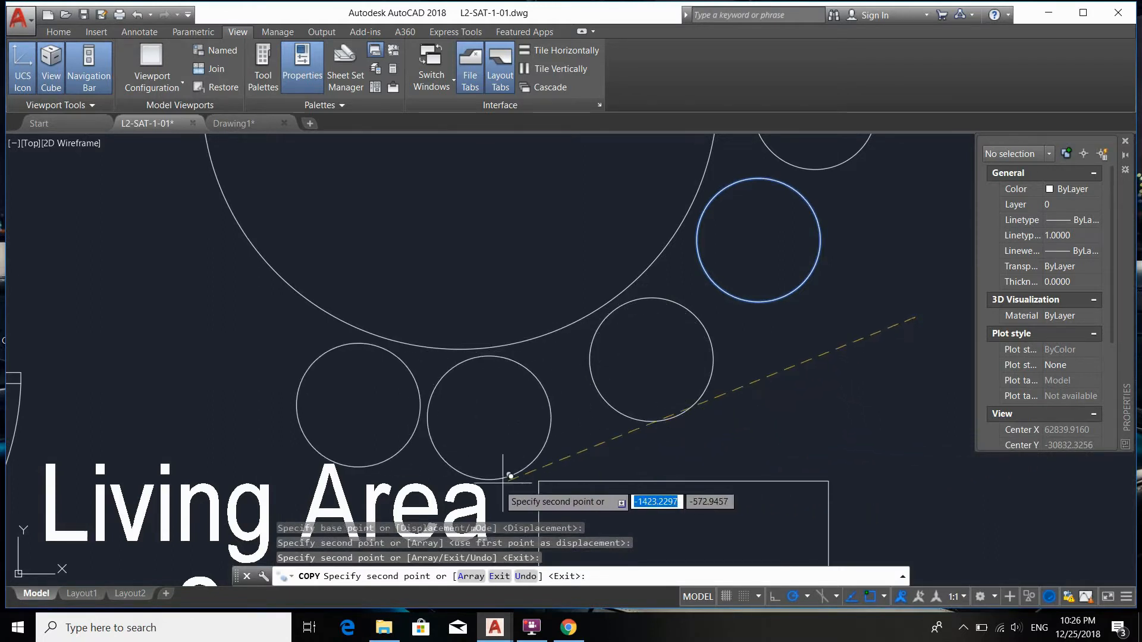
scroll(654, 351, "down", 5)
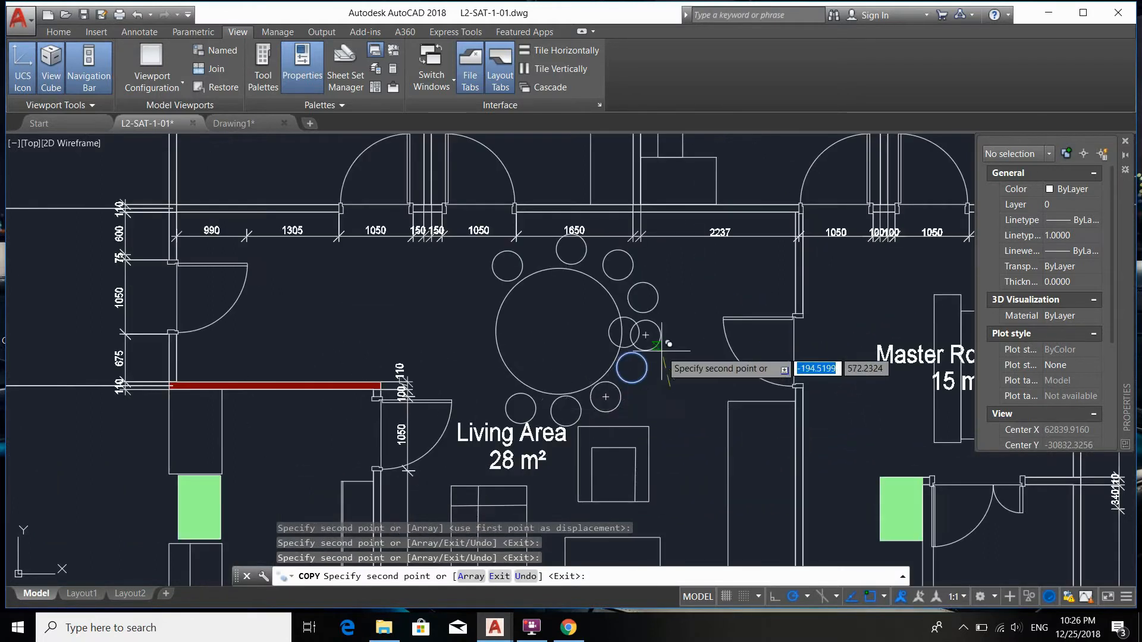
mouse_move(658, 344)
middle_mouse_down()
mouse_move(668, 395)
mouse_move(600, 356)
middle_mouse_up()
key("Escape")
key("Escape")
key("Escape")
key("Escape")
middle_click_drag(618, 399, 641, 420)
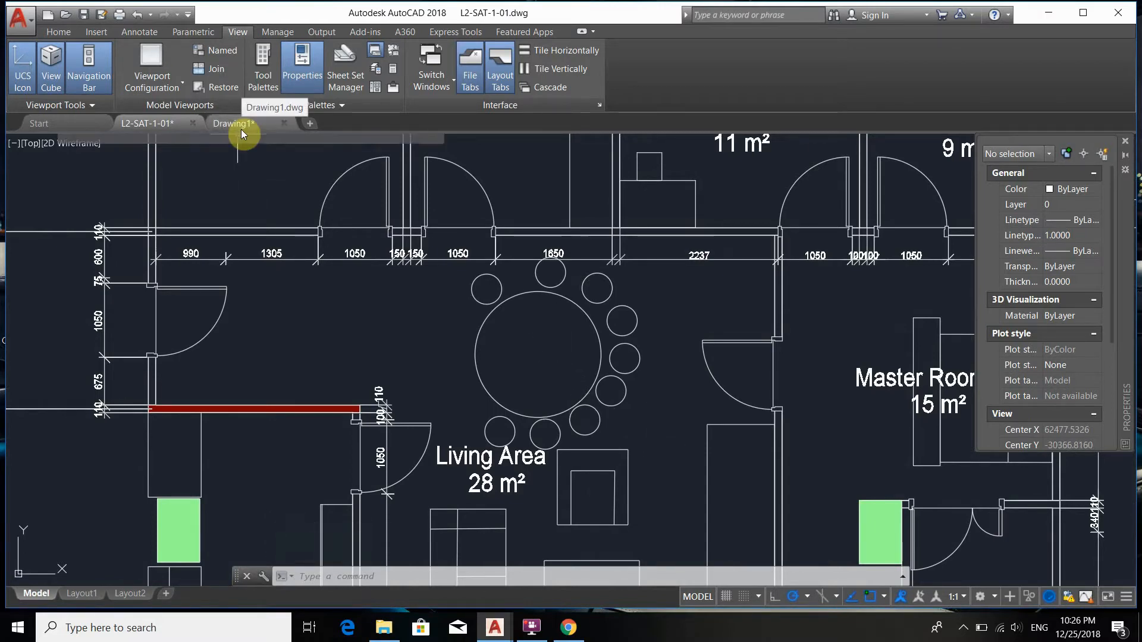
- Copy the round table and all its chairs with a base point at the lower-right corner of the Laundry Area's green column
mouse_move(241, 131)
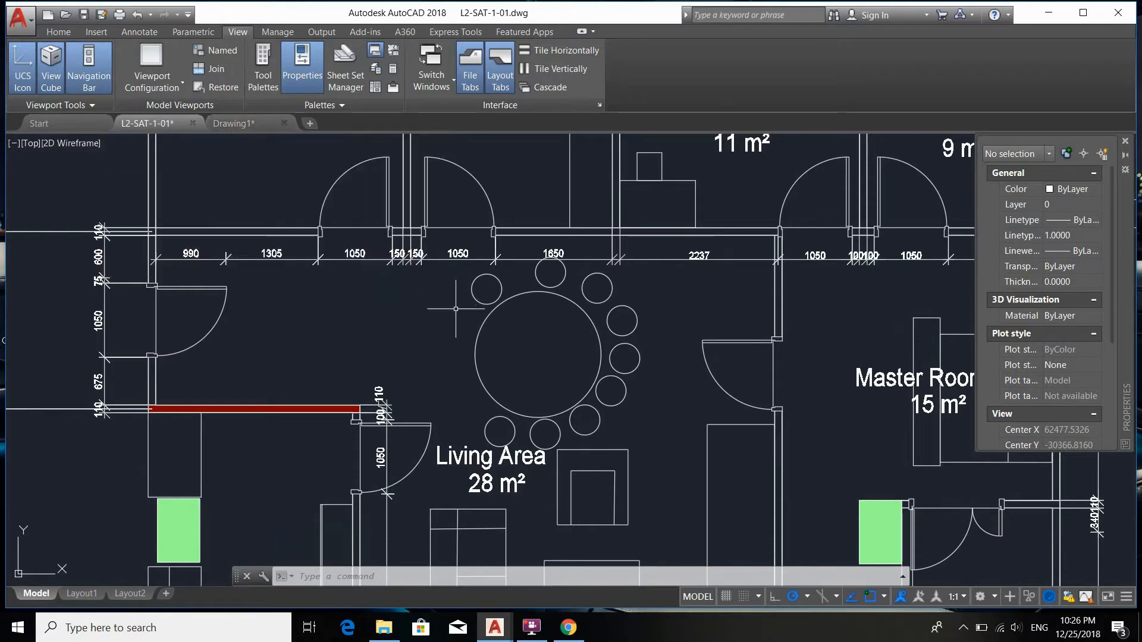
scroll(639, 398, "up", 2)
left_click(693, 467)
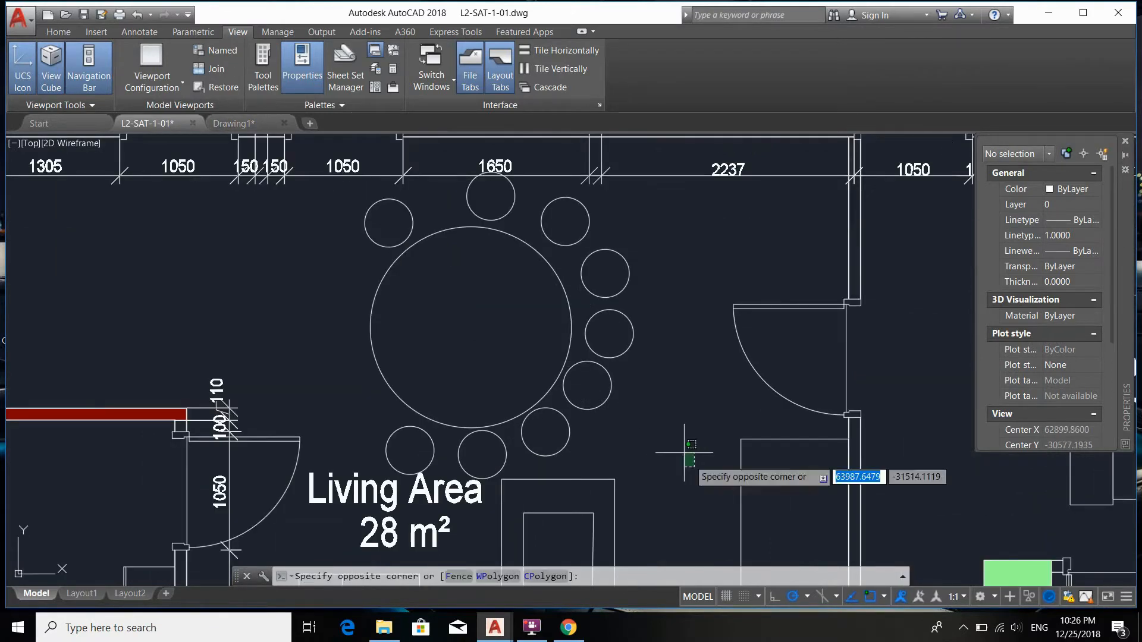
left_click(376, 218)
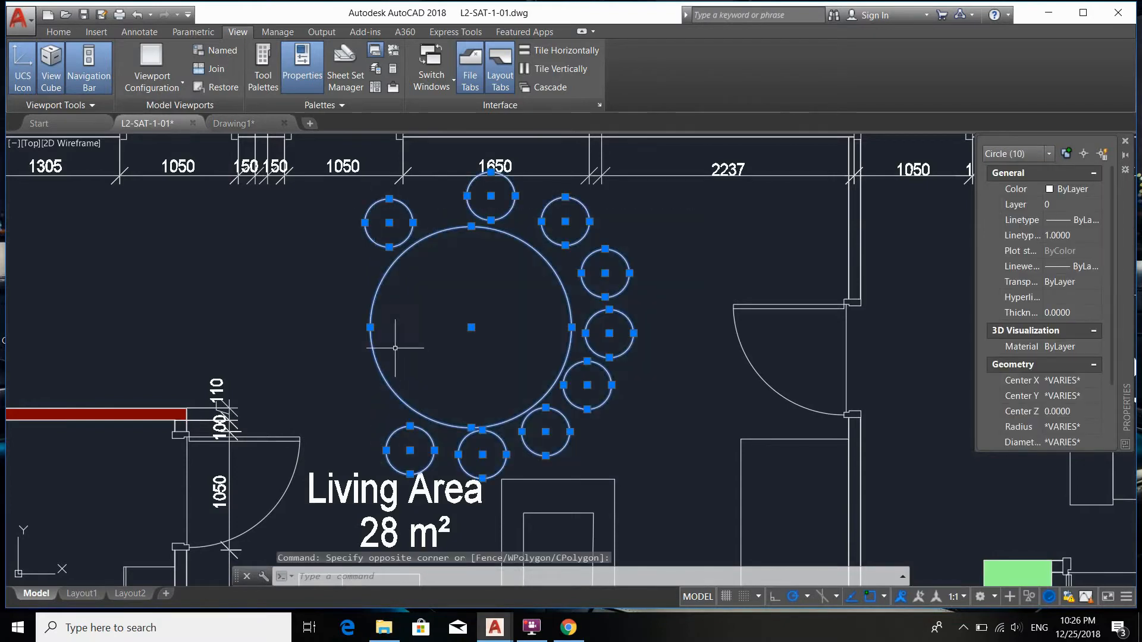
middle_click_drag(341, 351, 442, 438)
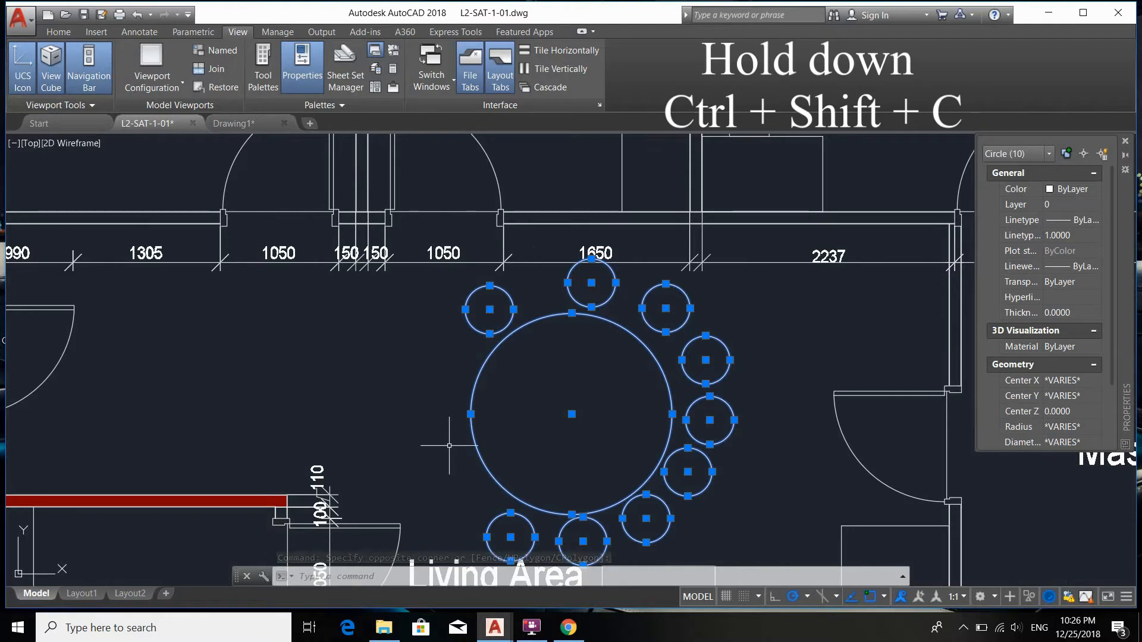
key("ctrl+shift+c")
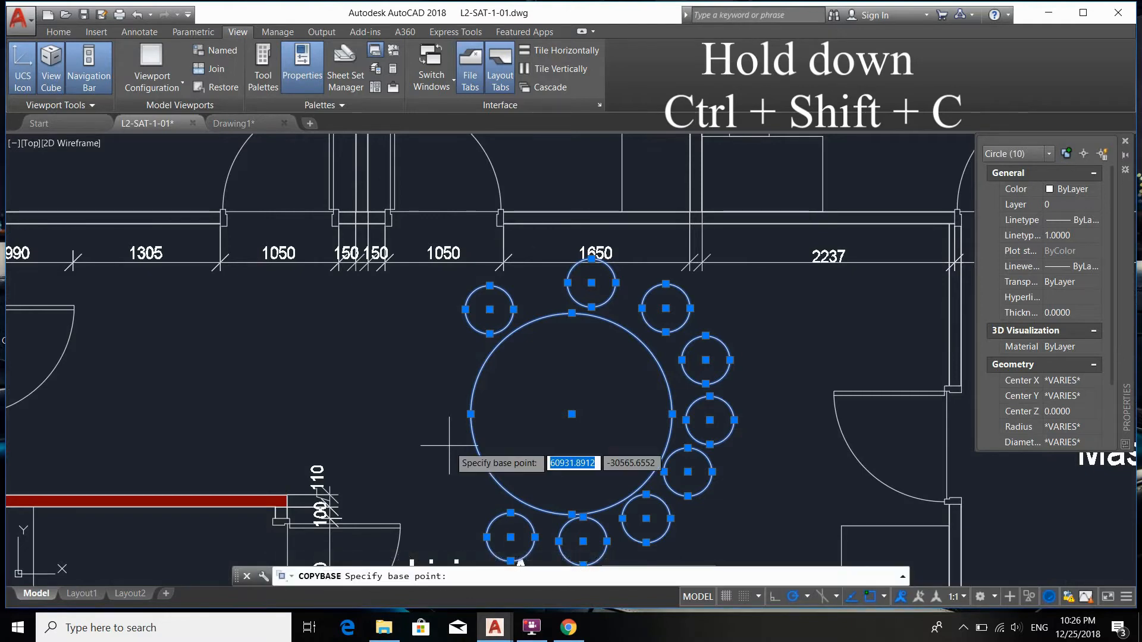
middle_click_drag(395, 345, 529, 438)
scroll(467, 364, "down", 5)
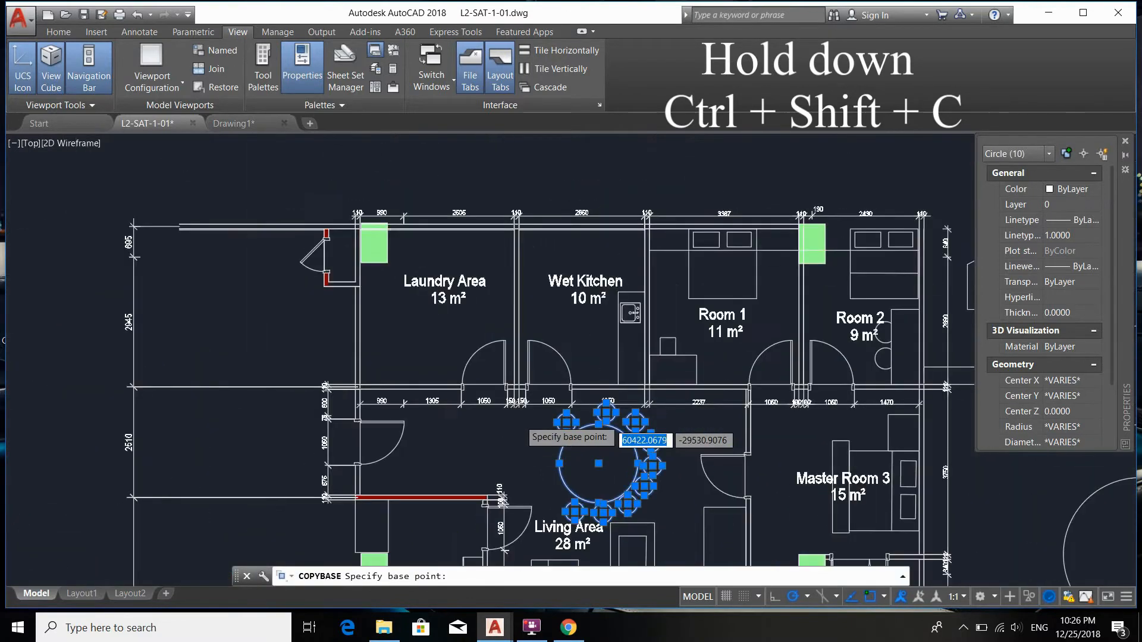
scroll(483, 352, "up", 15)
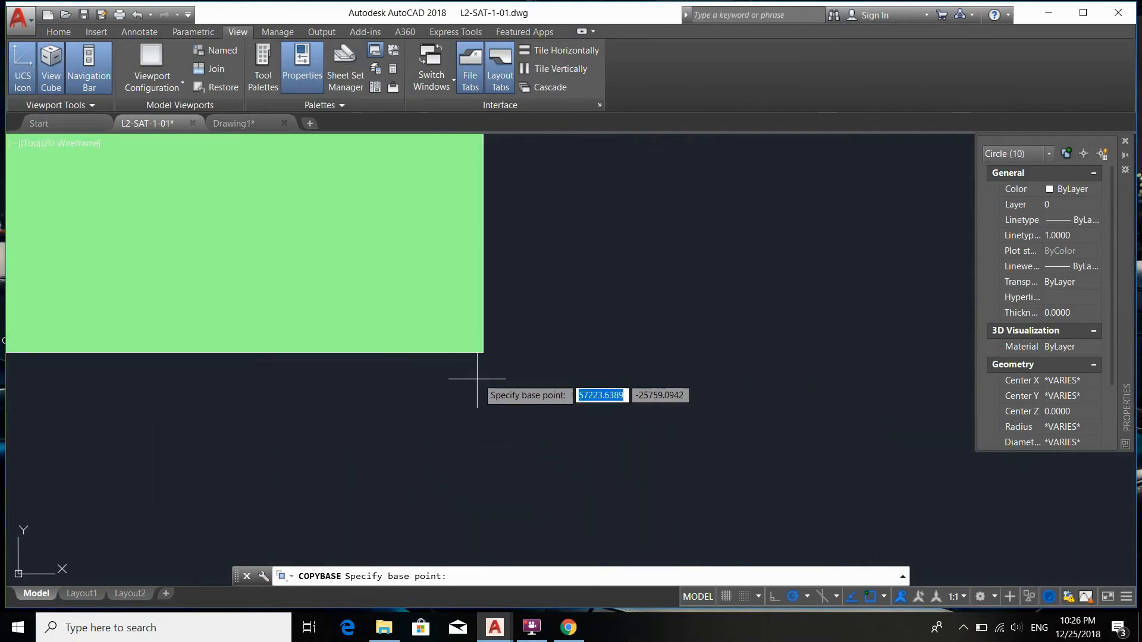
left_click(483, 352)
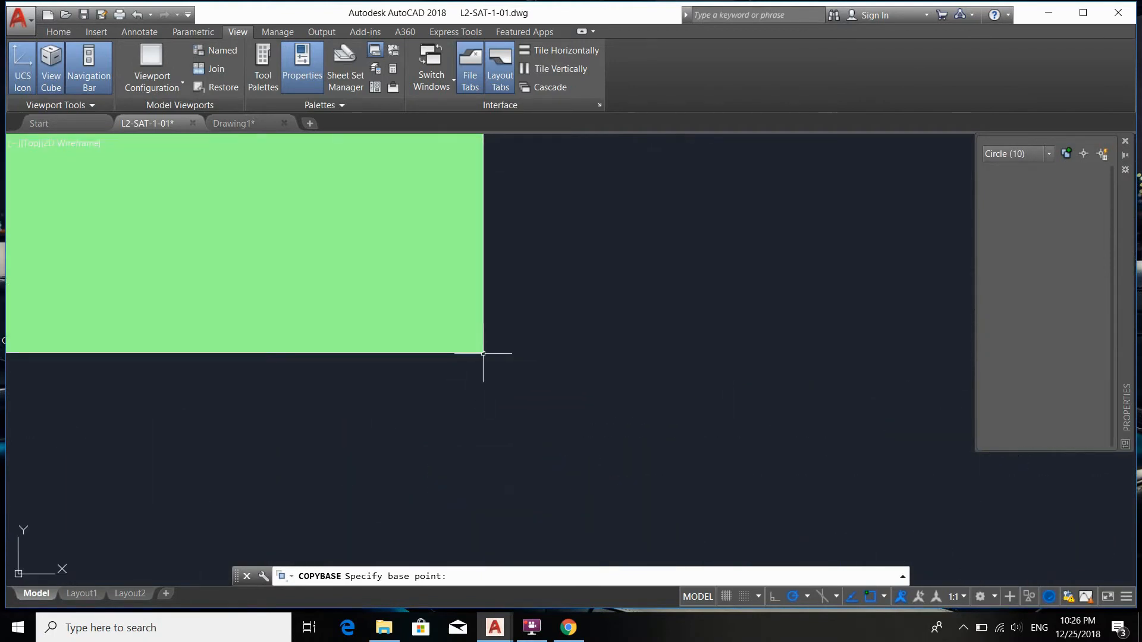
- Paste the table and chairs into Drawing1, inserting them at the lower-right corner of the Laundry Area's green column
left_click(238, 128)
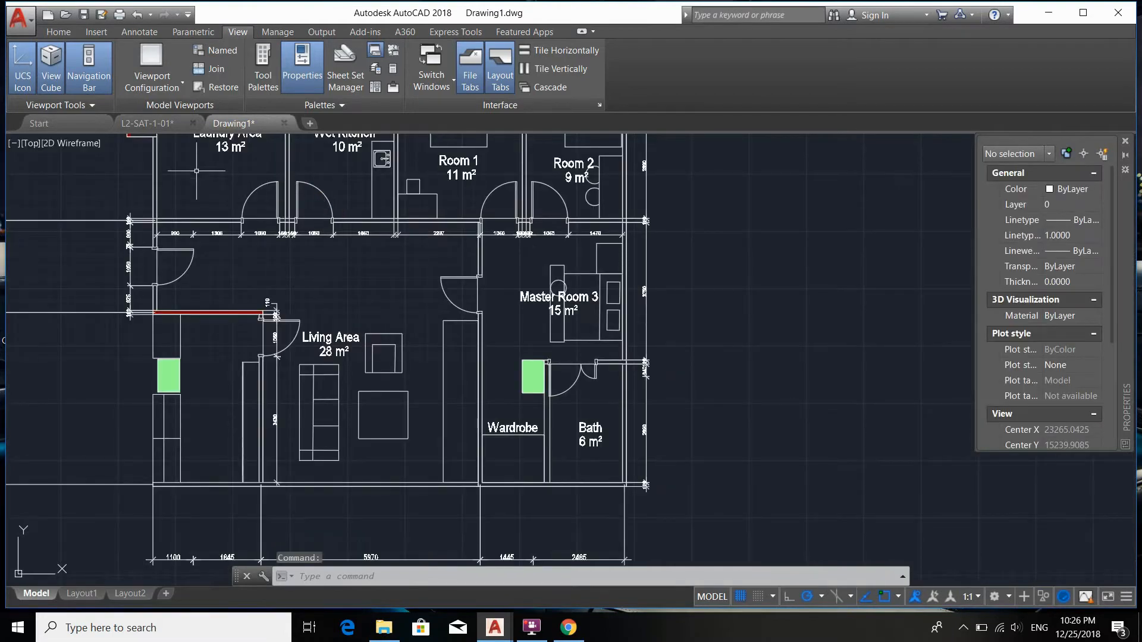
mouse_move(203, 176)
middle_mouse_down()
mouse_move(268, 262)
mouse_move(305, 359)
middle_mouse_up()
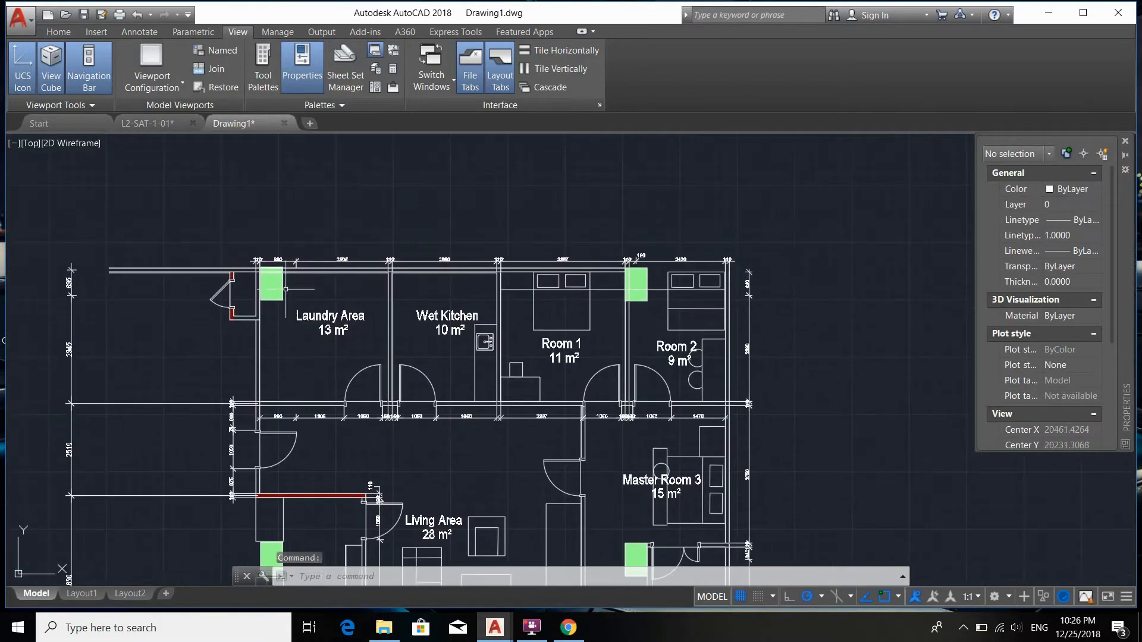
scroll(286, 289, "up", 5)
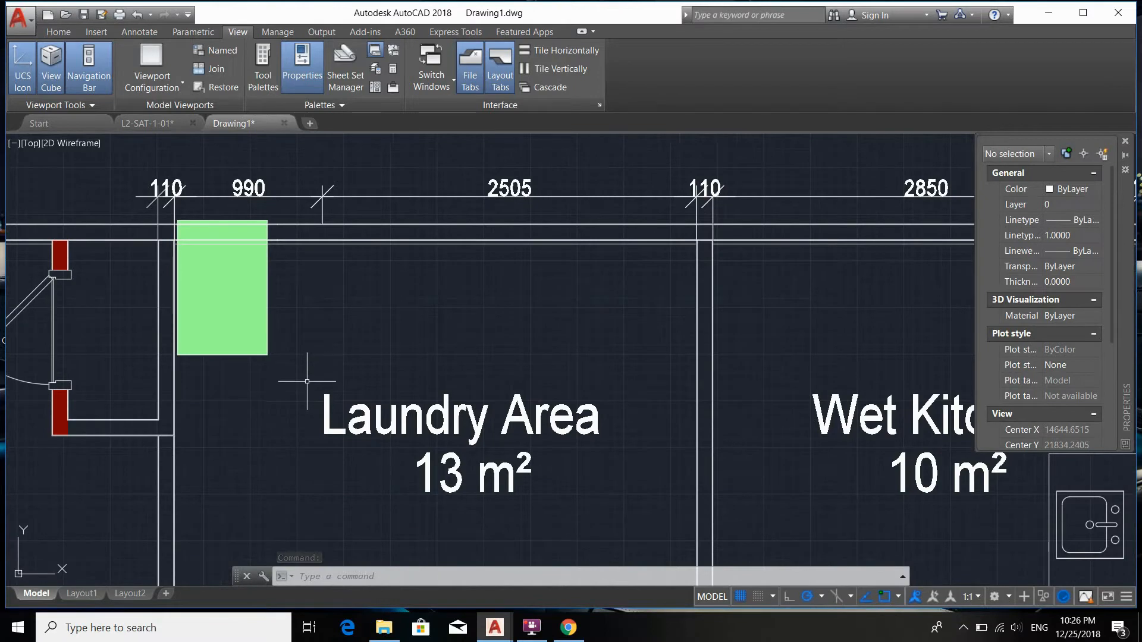
key("ctrl+v")
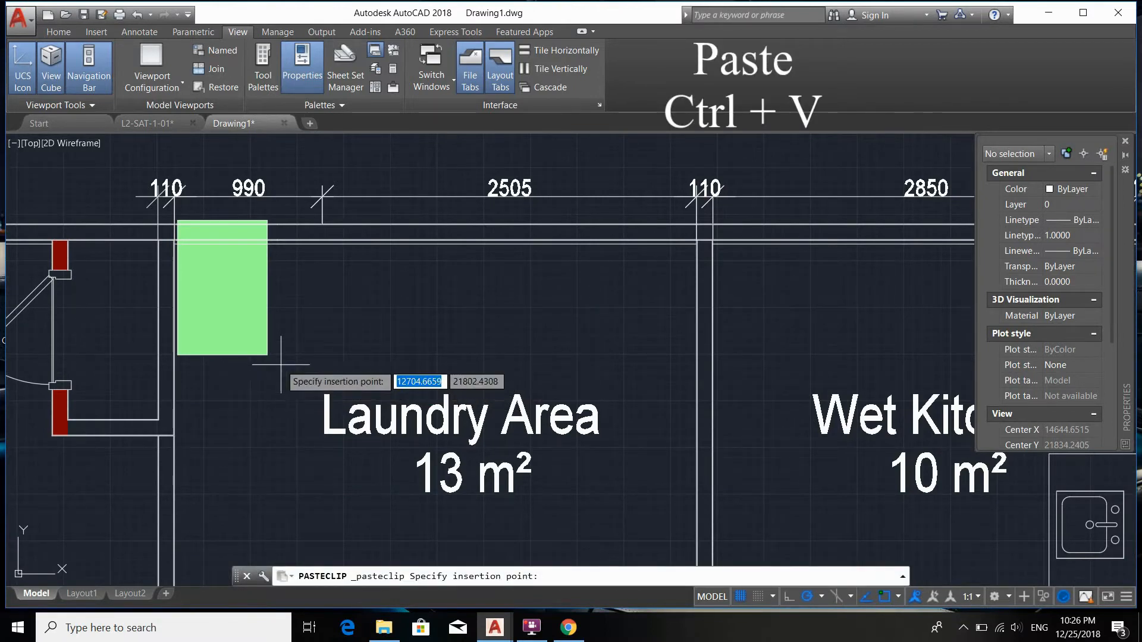
scroll(275, 361, "up", 5)
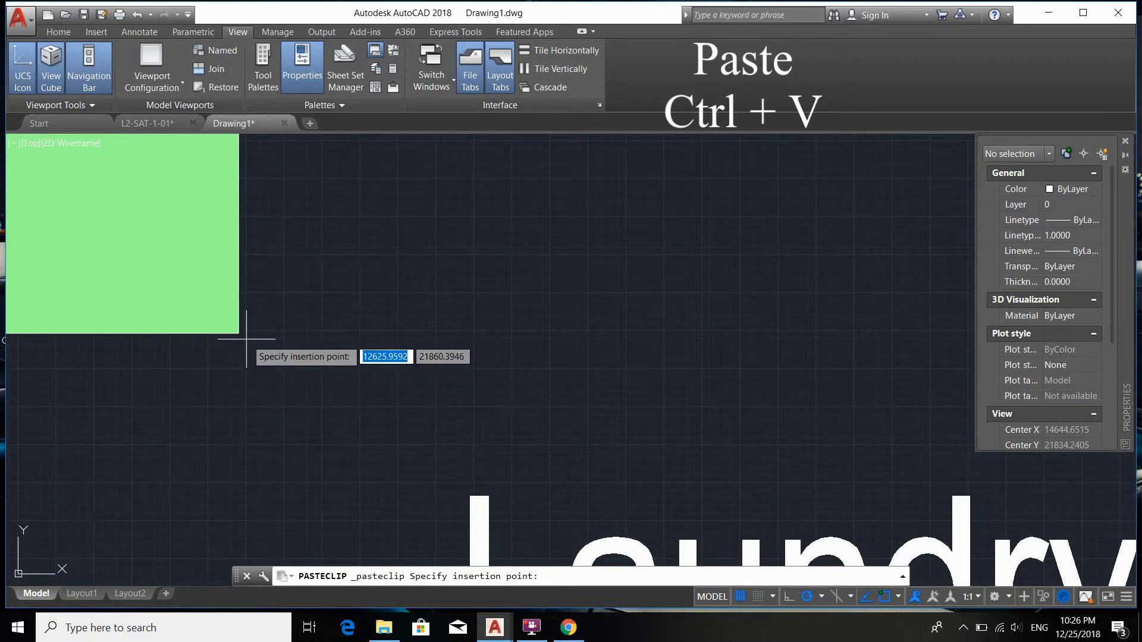
scroll(246, 339, "down", 10)
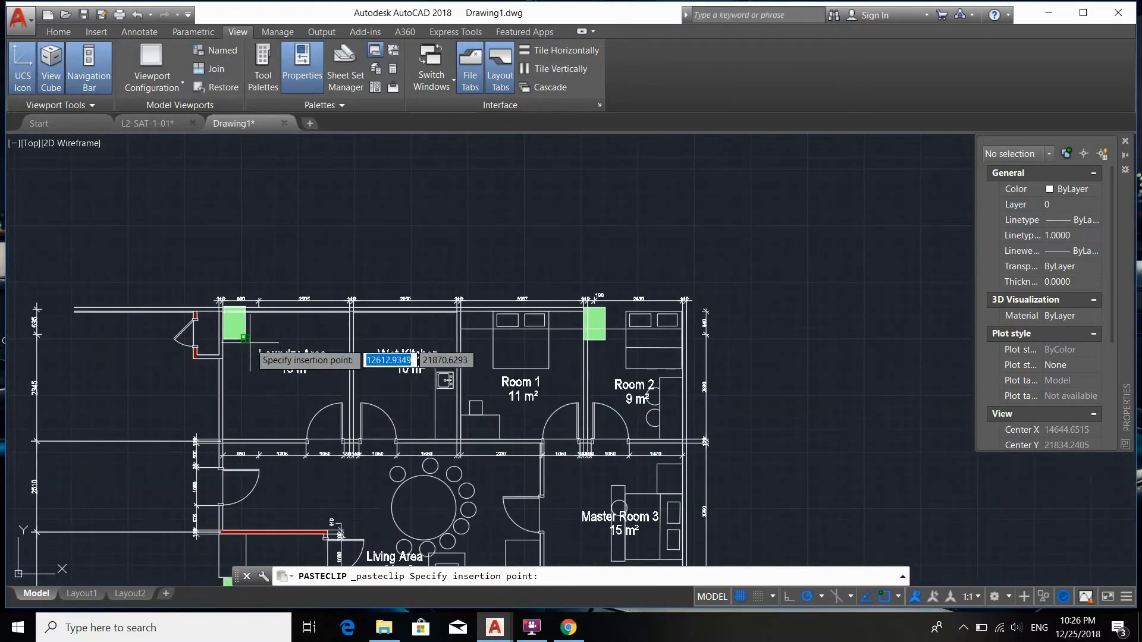
left_click(244, 338)
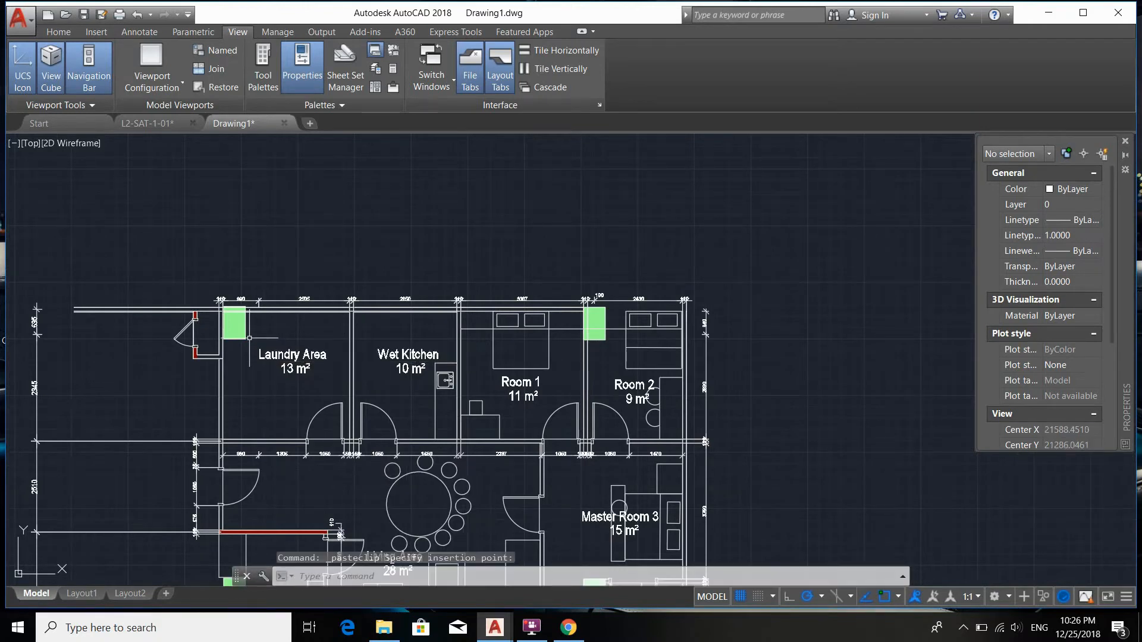
middle_click_drag(452, 459, 455, 352)
scroll(458, 353, "up", 3)
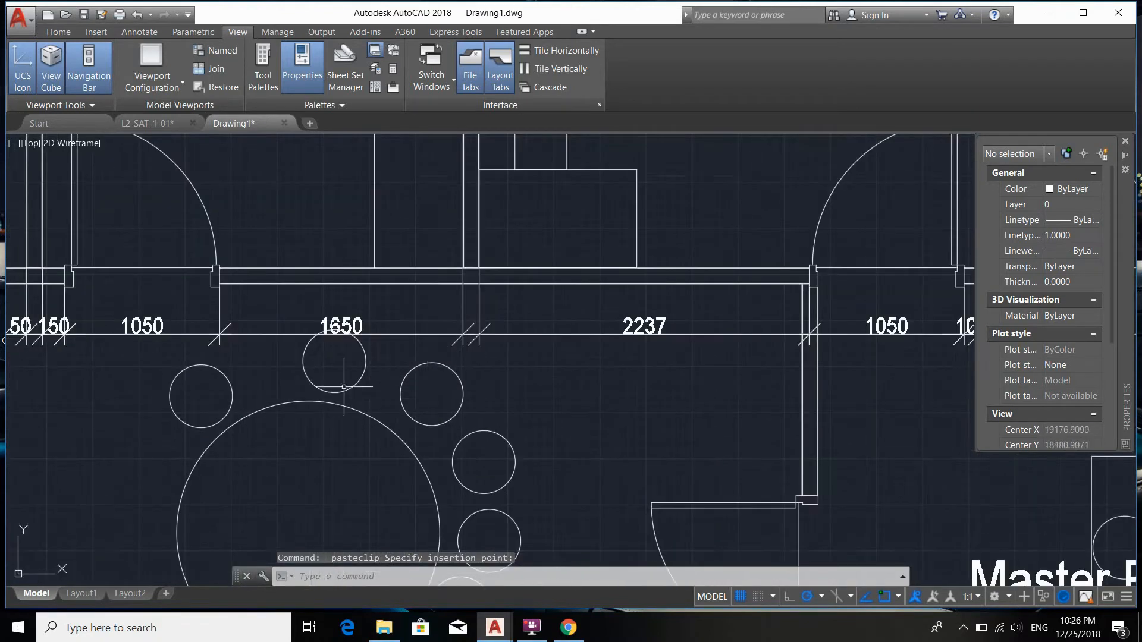
scroll(344, 384, "down", 2)
middle_click_drag(343, 384, 385, 311)
scroll(385, 311, "down", 2)
key("Escape")
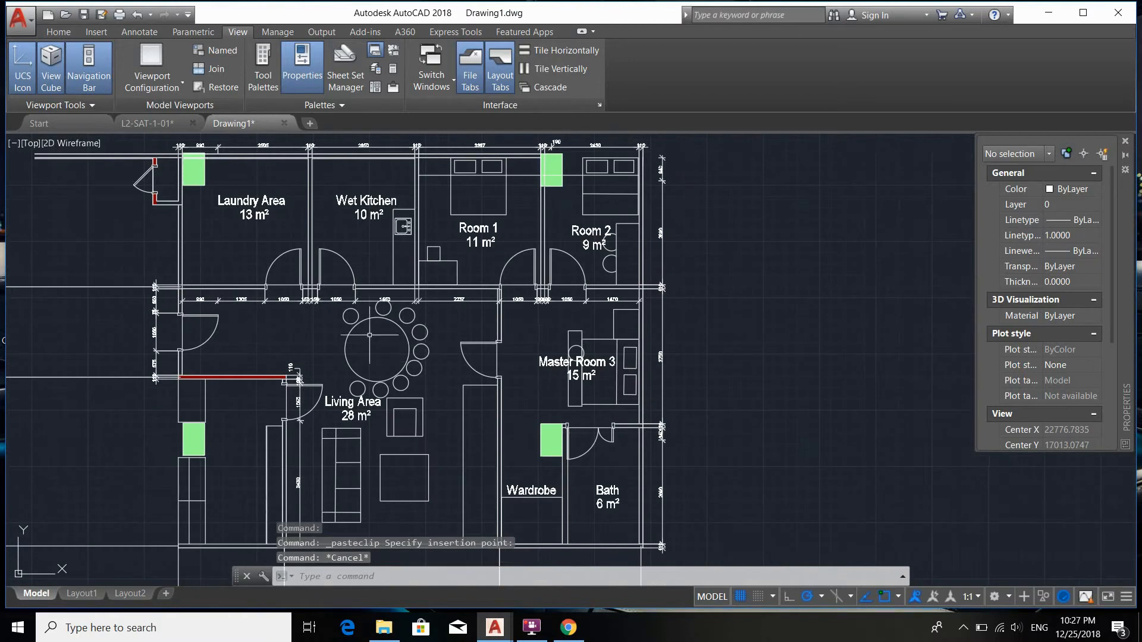
- Return to the L2-SAT-1-01 drawing and bring the whole floor plan into view
left_click(146, 124)
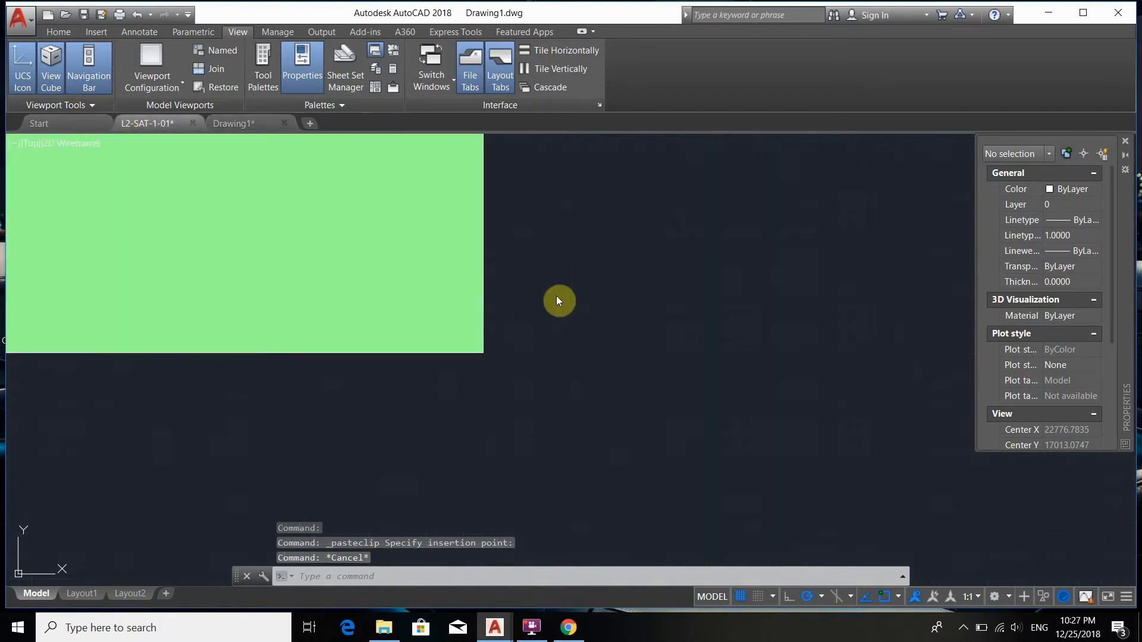
scroll(476, 358, "down", 12)
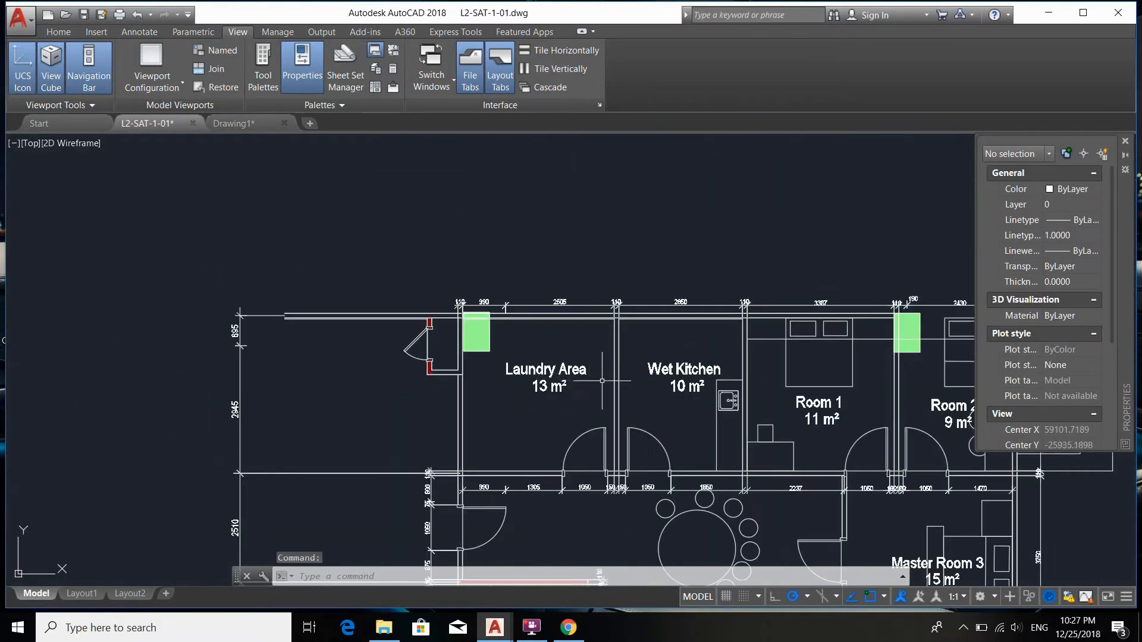
middle_click_drag(604, 386, 450, 288)
scroll(450, 289, "down", 1)
middle_click_drag(613, 431, 544, 370)
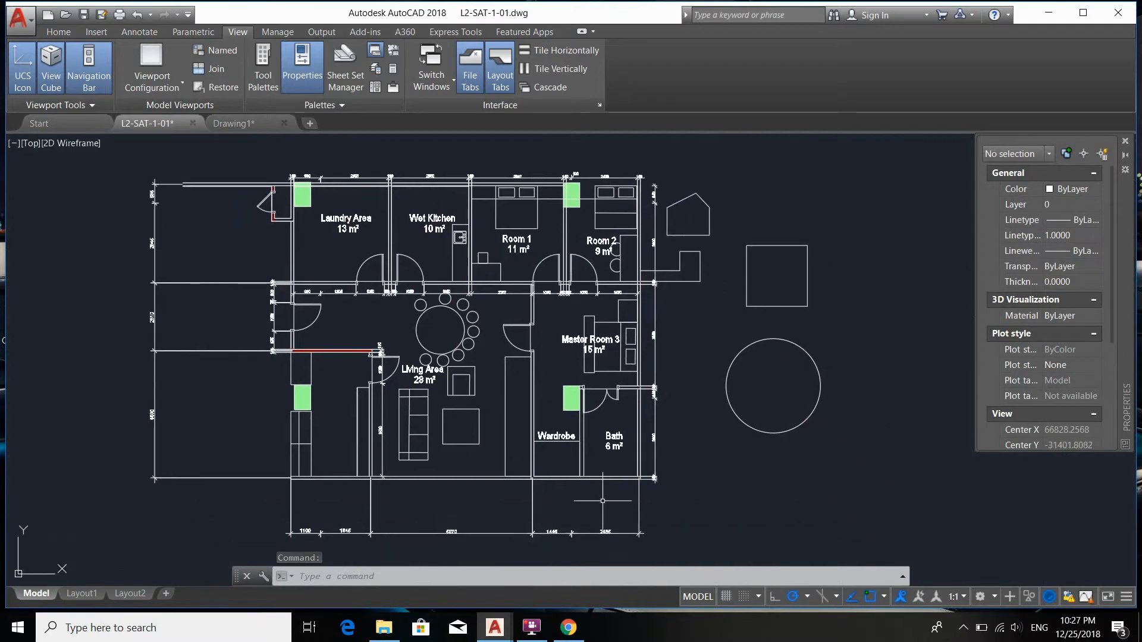
left_click(535, 624)
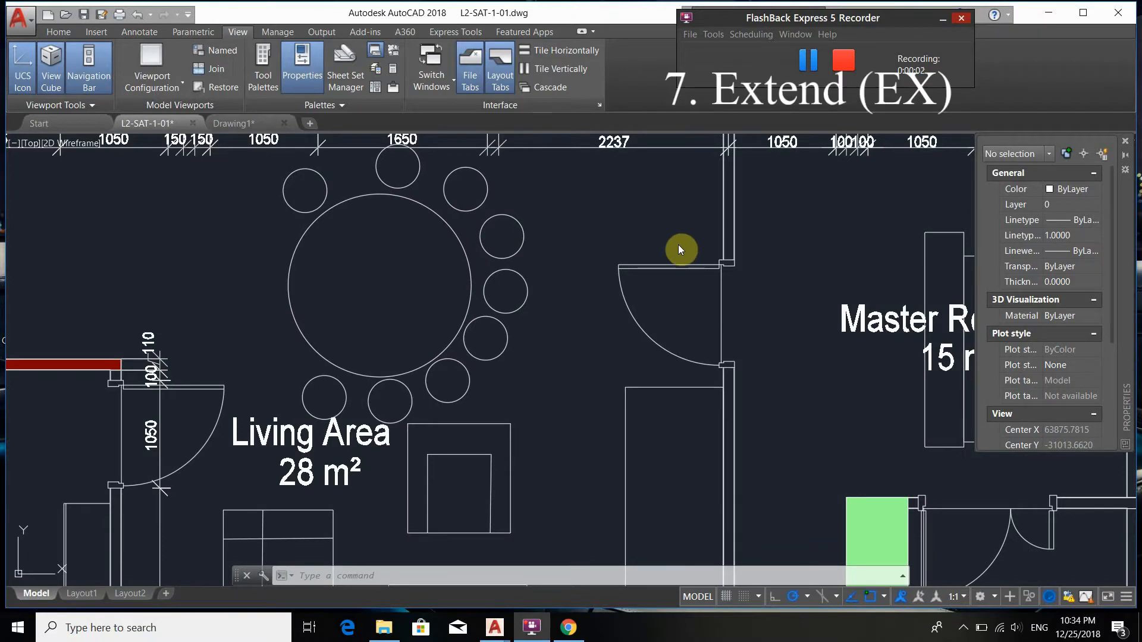
left_click(586, 195)
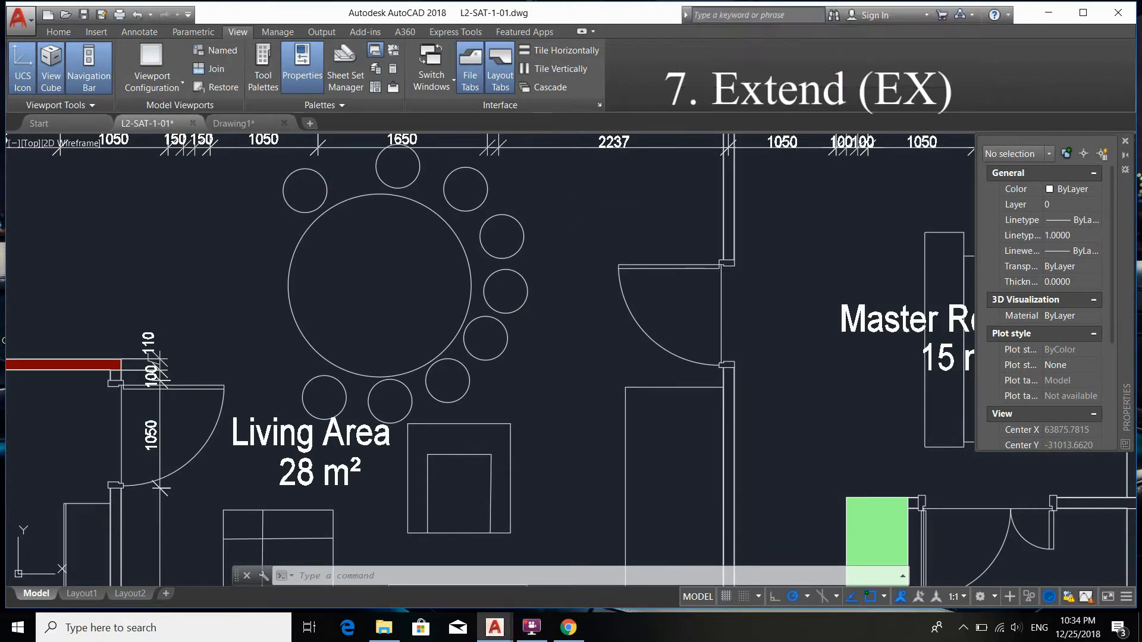
- Select the inner line of the outer wall above the Laundry Area, Wet Kitchen and Room 1 as the boundary edge for Extend
middle_click_drag(668, 206, 638, 359)
scroll(638, 357, "down", 2)
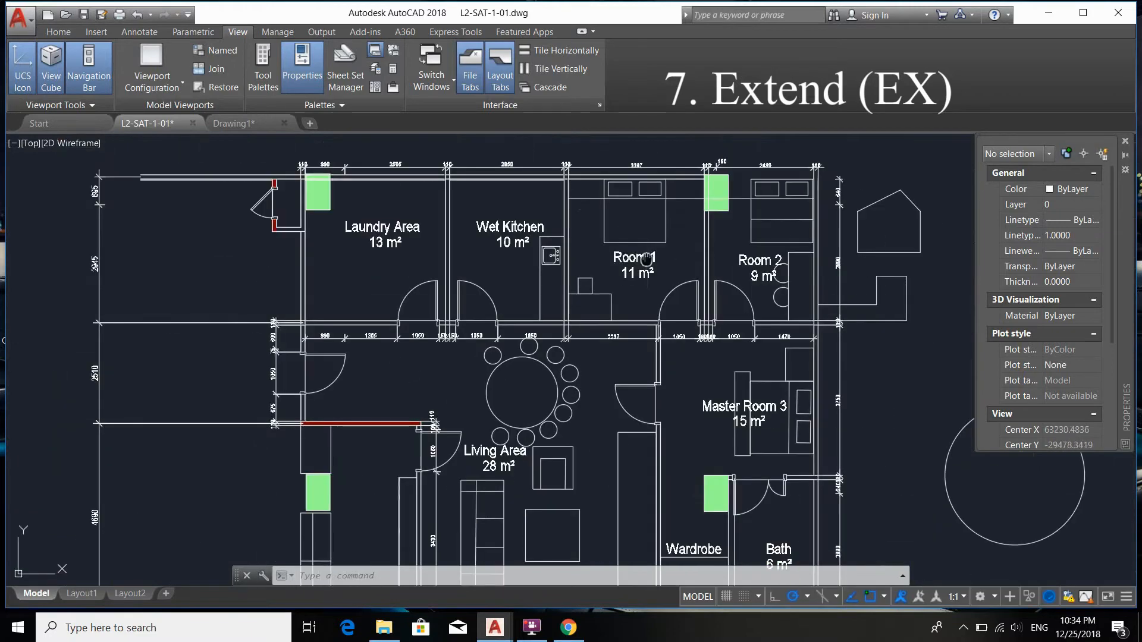
middle_click_drag(645, 259, 619, 357)
scroll(644, 274, "up", 10)
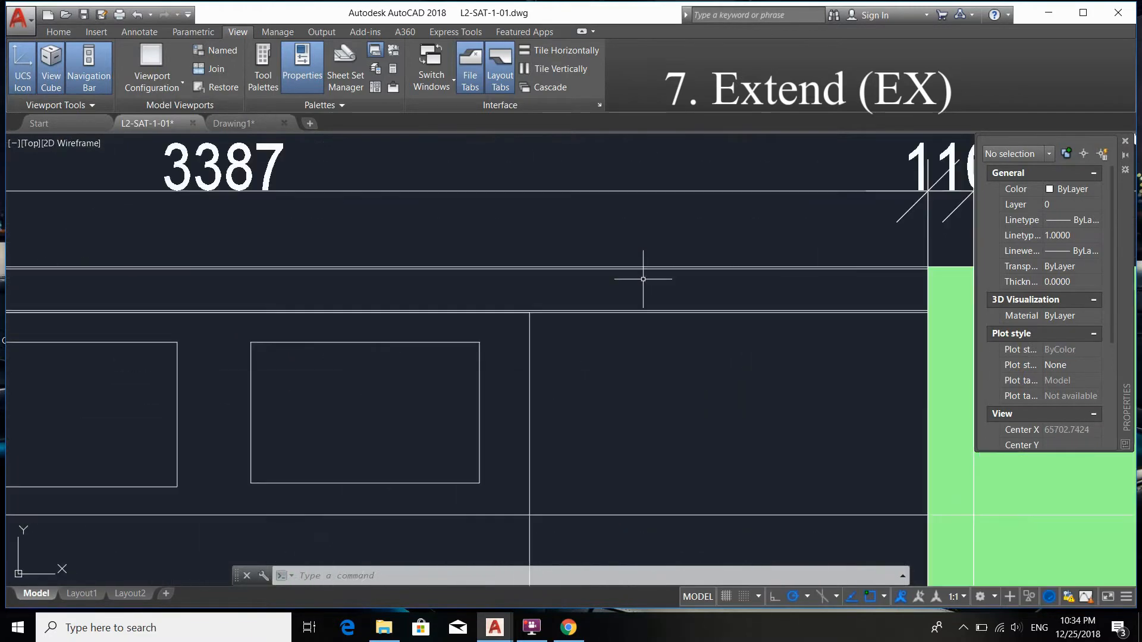
scroll(634, 310, "up", 3)
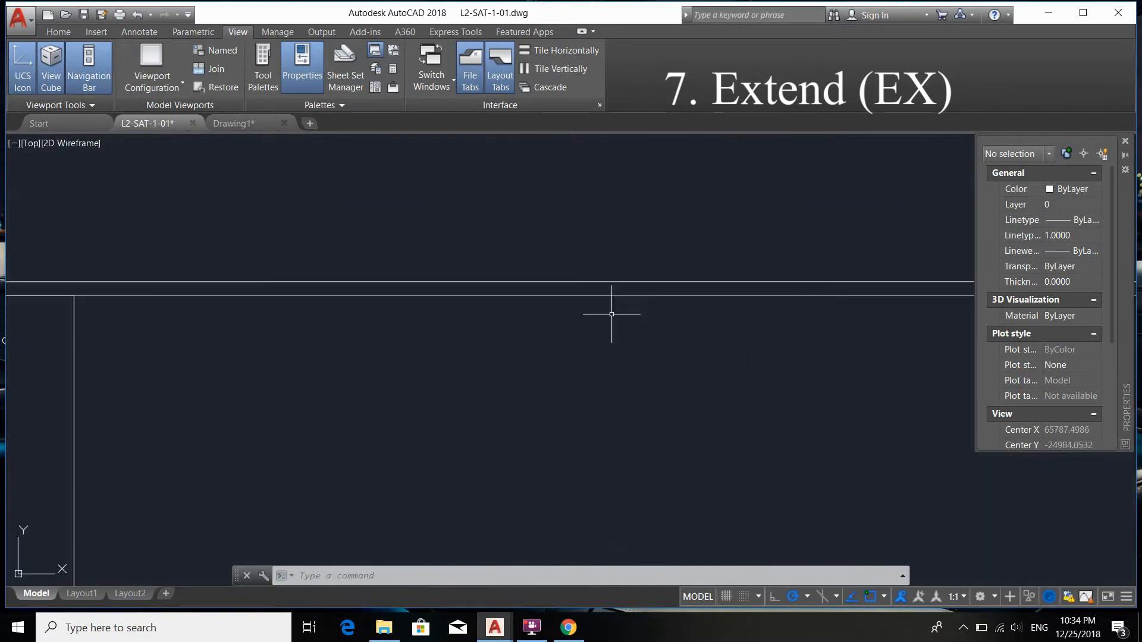
left_click(566, 295)
scroll(574, 354, "down", 5)
scroll(573, 354, "down", 5)
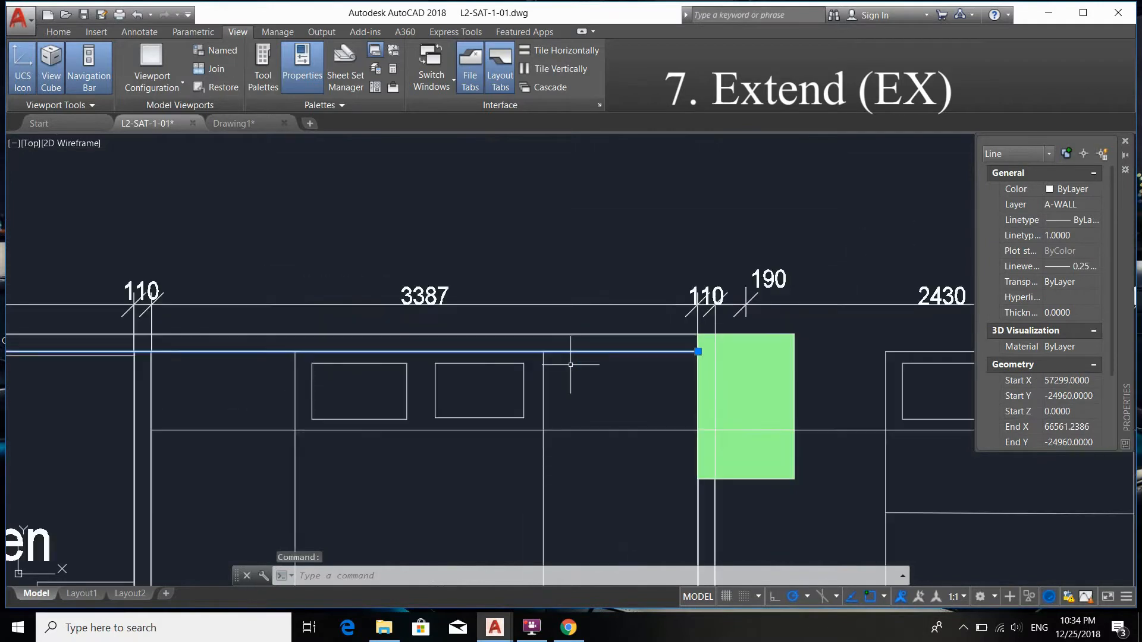
scroll(571, 411, "down", 3)
middle_click_drag(570, 411, 622, 307)
type("EX")
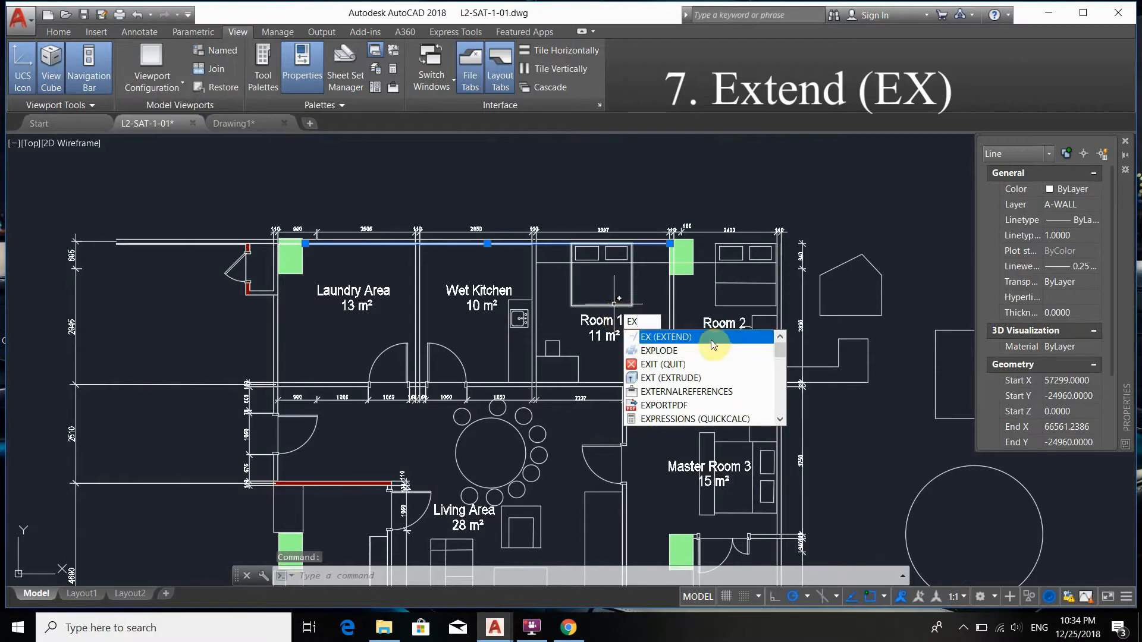
left_click(711, 340)
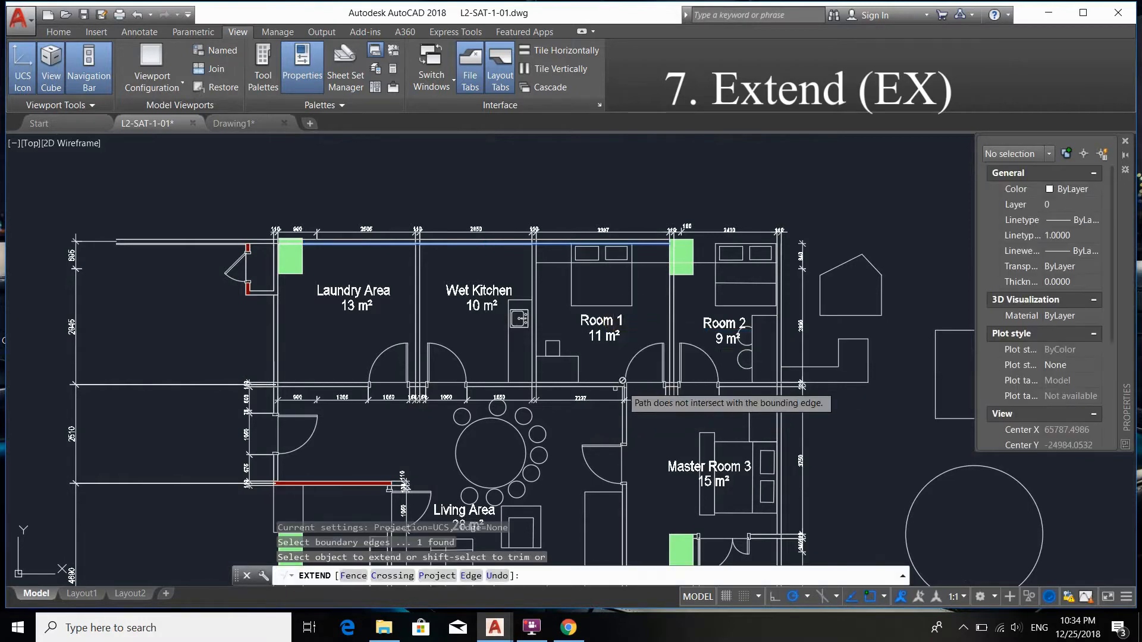
- Extend the vertical line below the Master Room 3 door, on the Living Area side, up to the boundary wall line and end the command
middle_click_drag(642, 418, 660, 307)
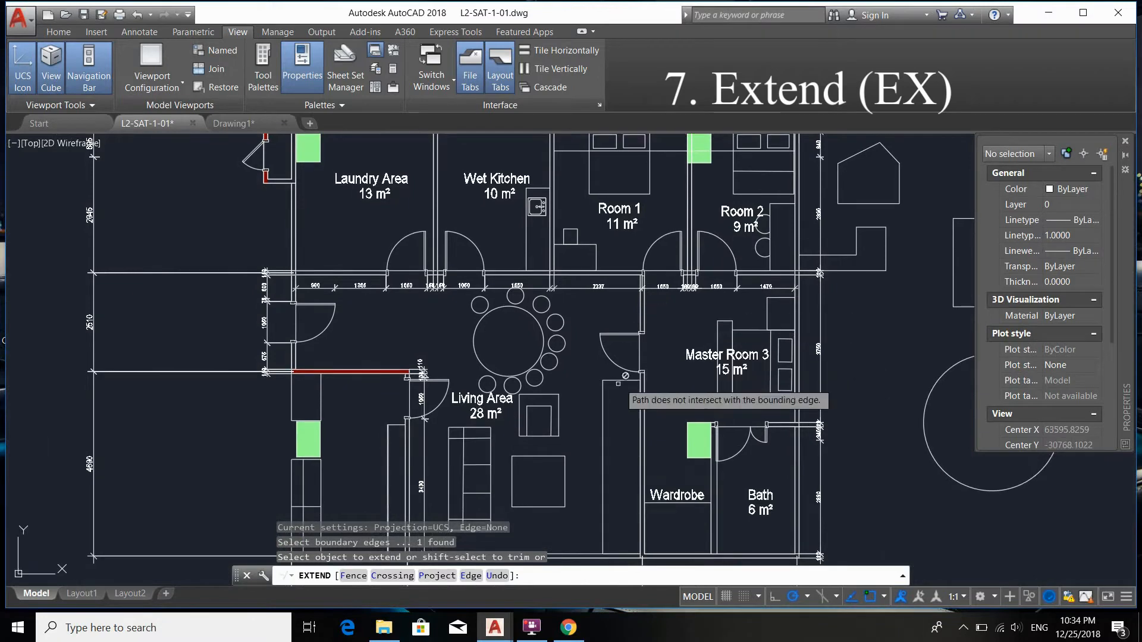
scroll(601, 397, "up", 6)
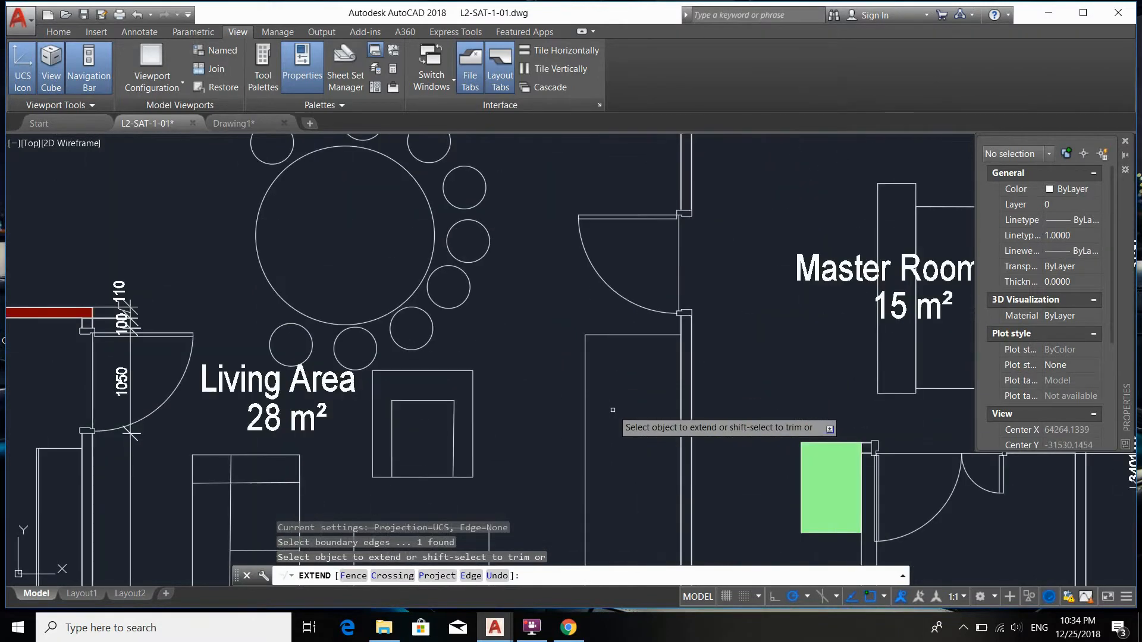
scroll(613, 410, "down", 8)
scroll(601, 397, "up", 2)
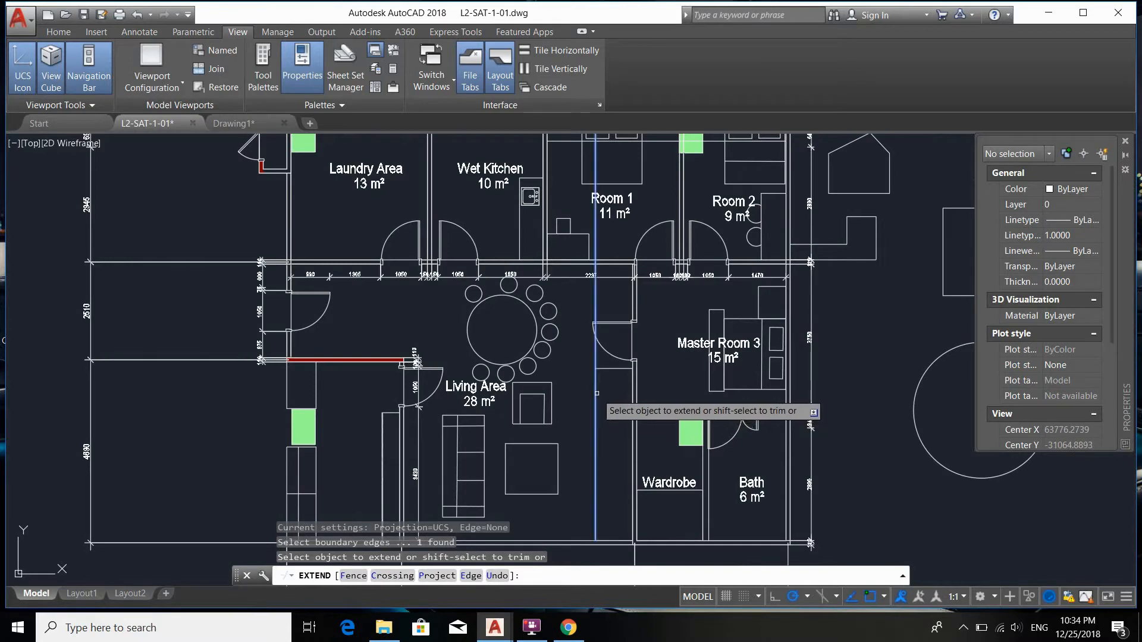
scroll(594, 391, "up", 2)
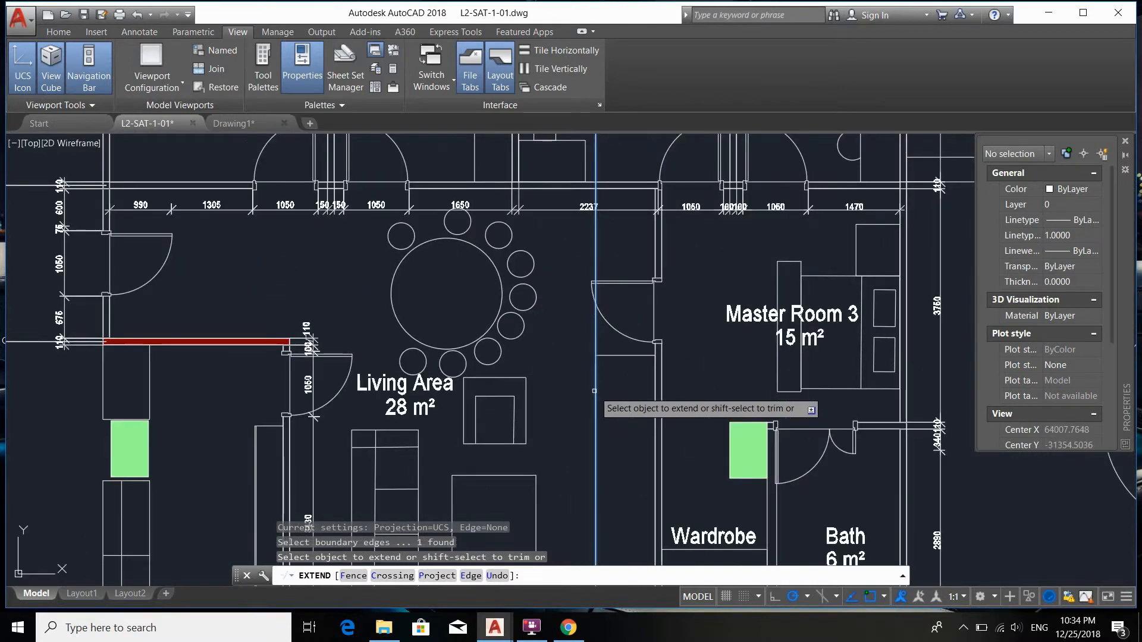
left_click(594, 391)
scroll(595, 387, "down", 2)
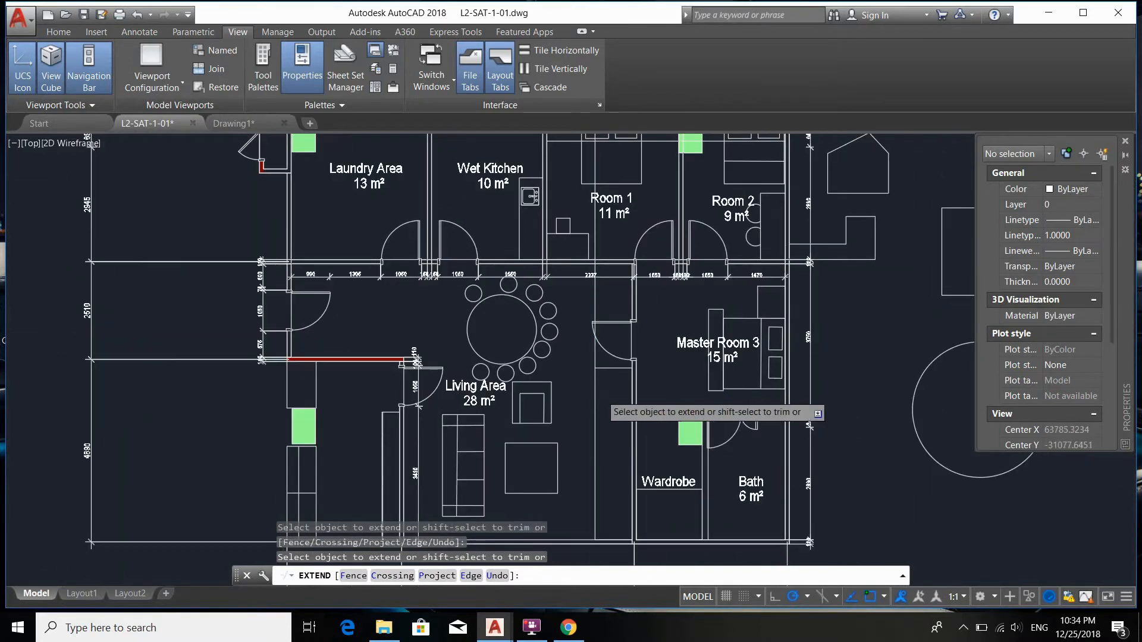
scroll(597, 382, "down", 2)
scroll(597, 381, "up", 10)
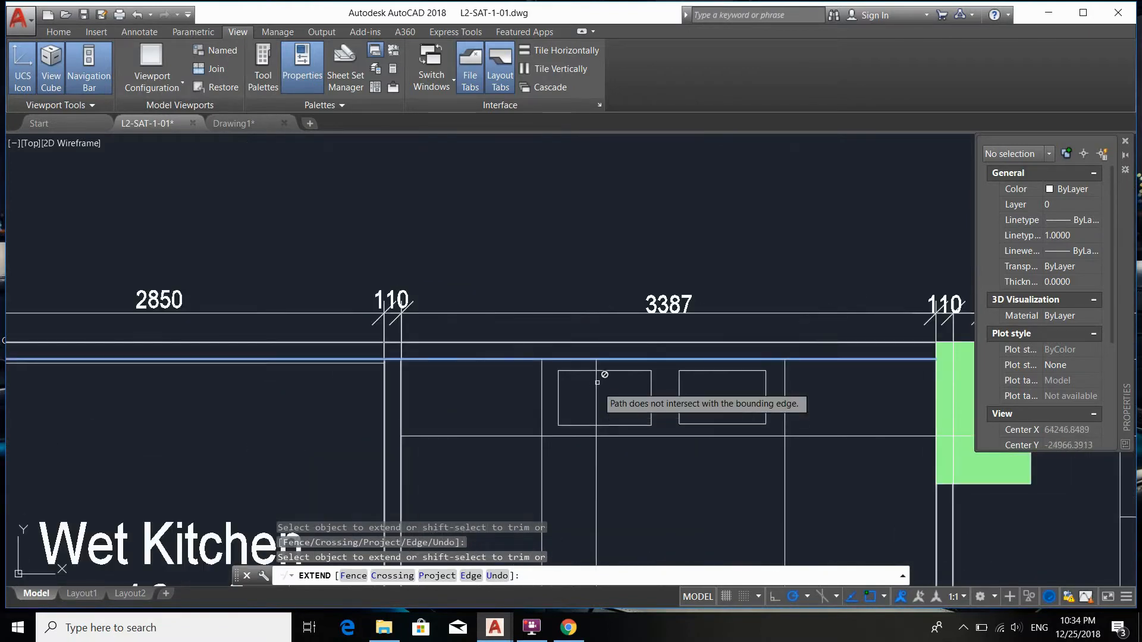
key("Escape")
scroll(598, 364, "up", 4)
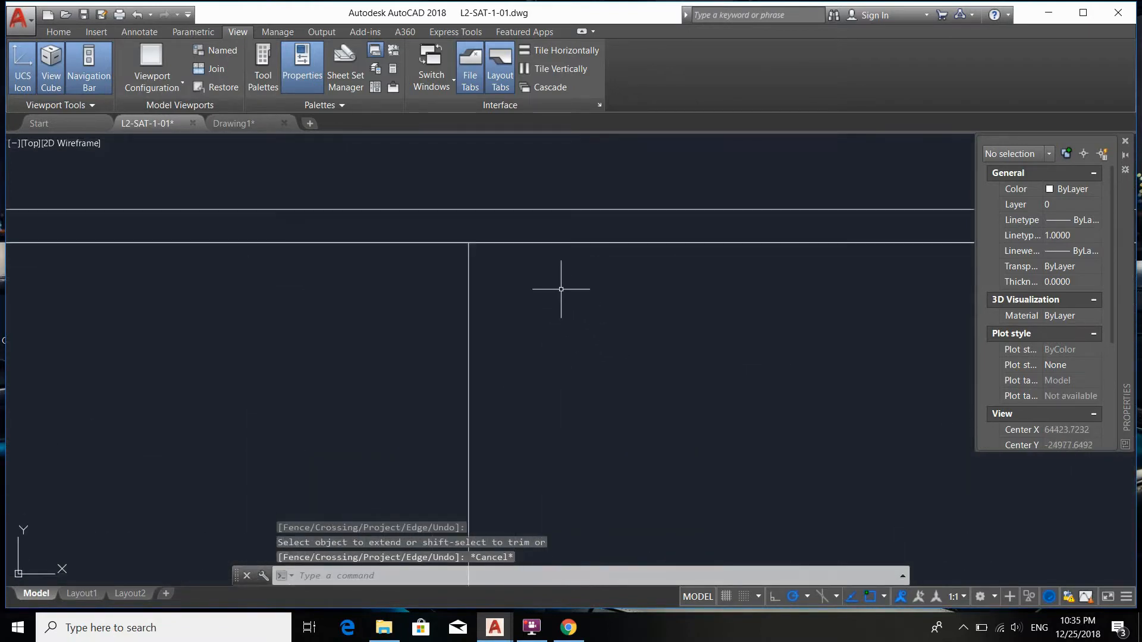
- Select the short horizontal line just below the Master Room 3 door as the cutting edge
scroll(554, 276, "down", 4)
scroll(554, 276, "down", 6)
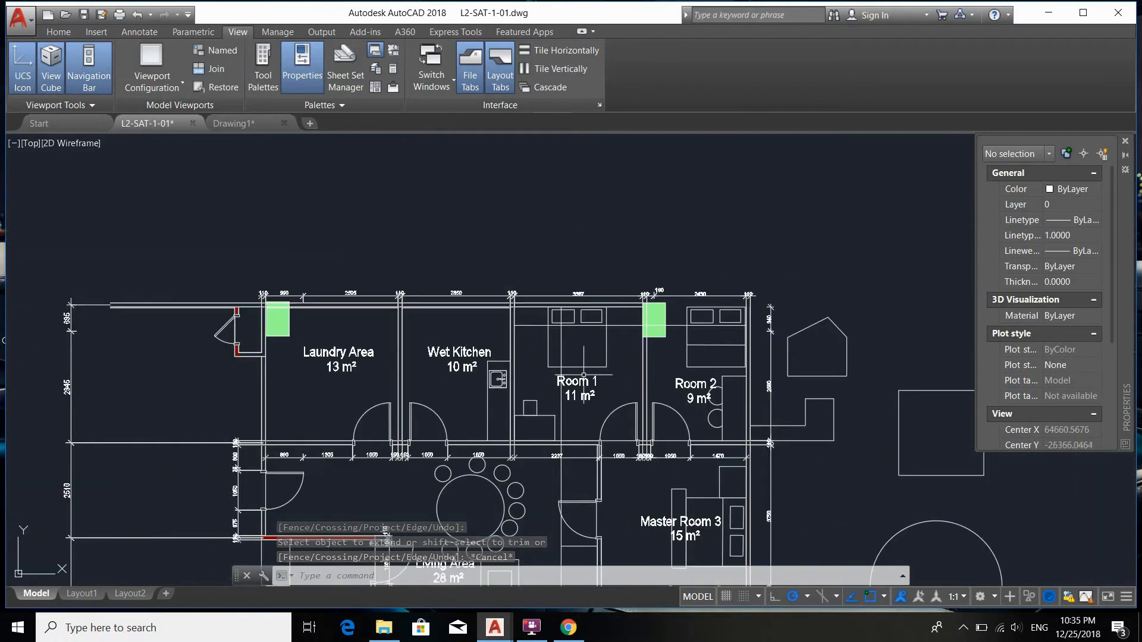
middle_click_drag(619, 401, 620, 255)
scroll(622, 270, "down", 2)
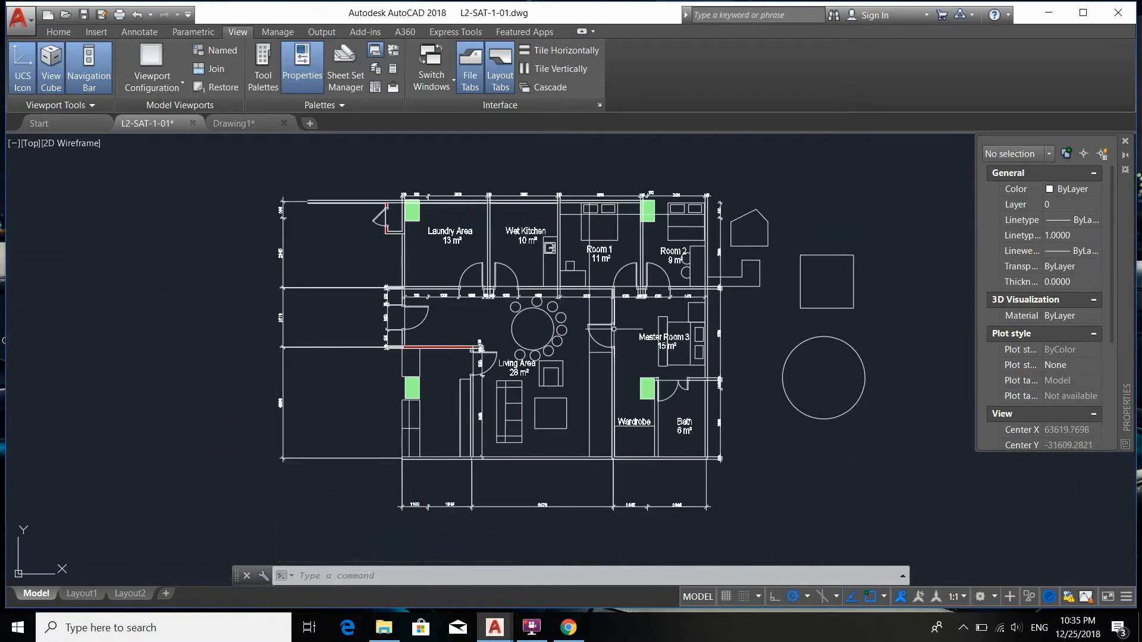
scroll(608, 349, "up", 4)
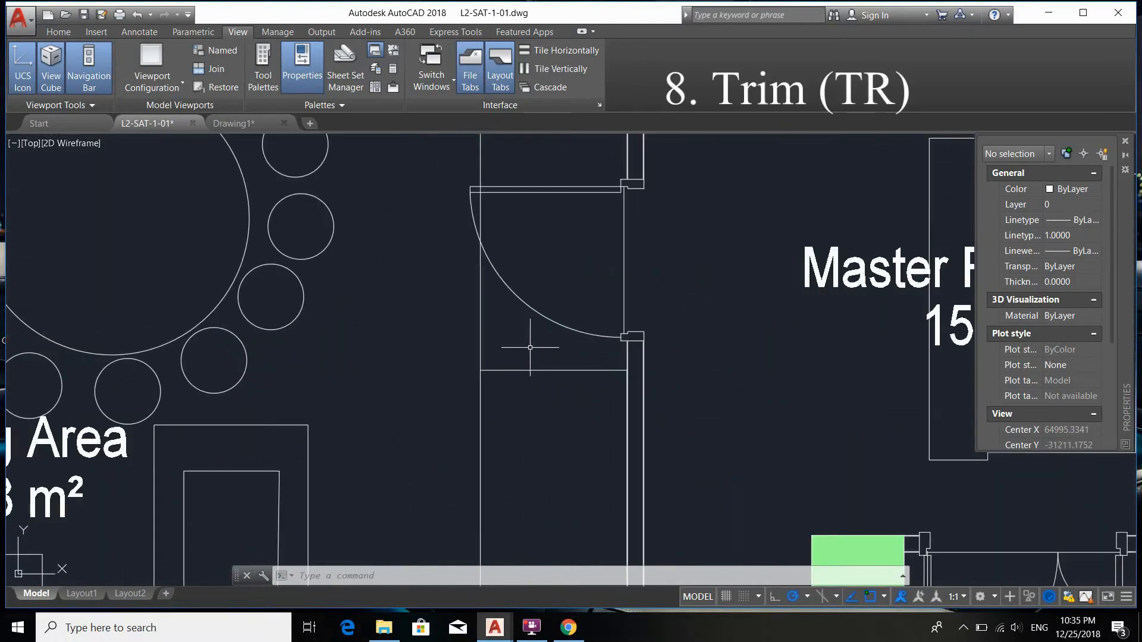
middle_click_drag(530, 350, 574, 395)
scroll(574, 395, "down", 2)
middle_click_drag(580, 332, 634, 442)
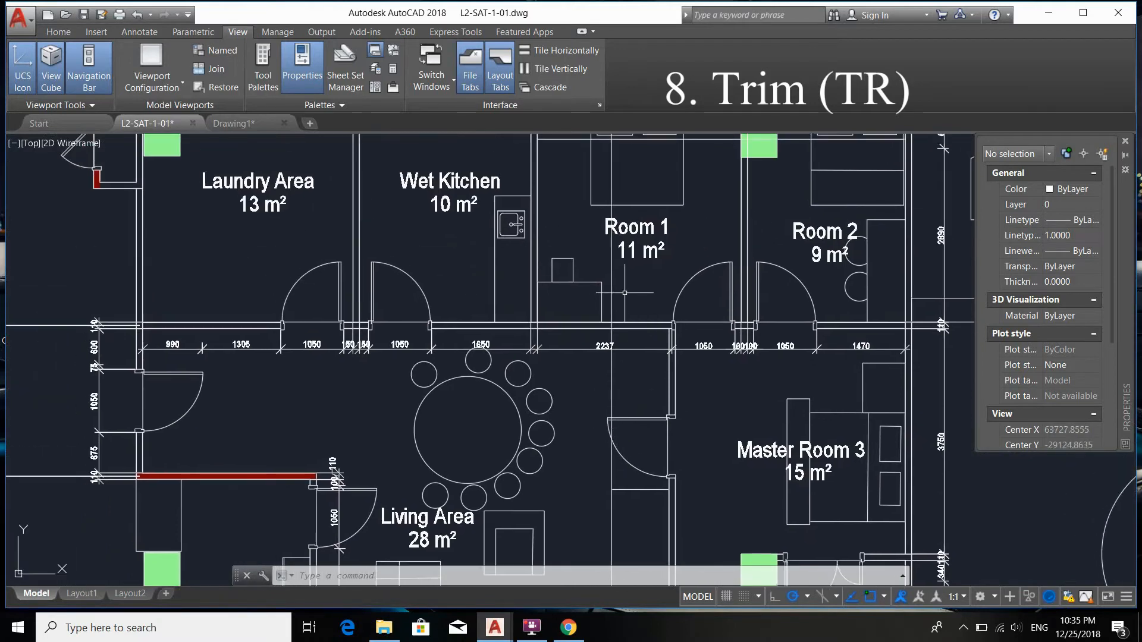
scroll(630, 421, "up", 4)
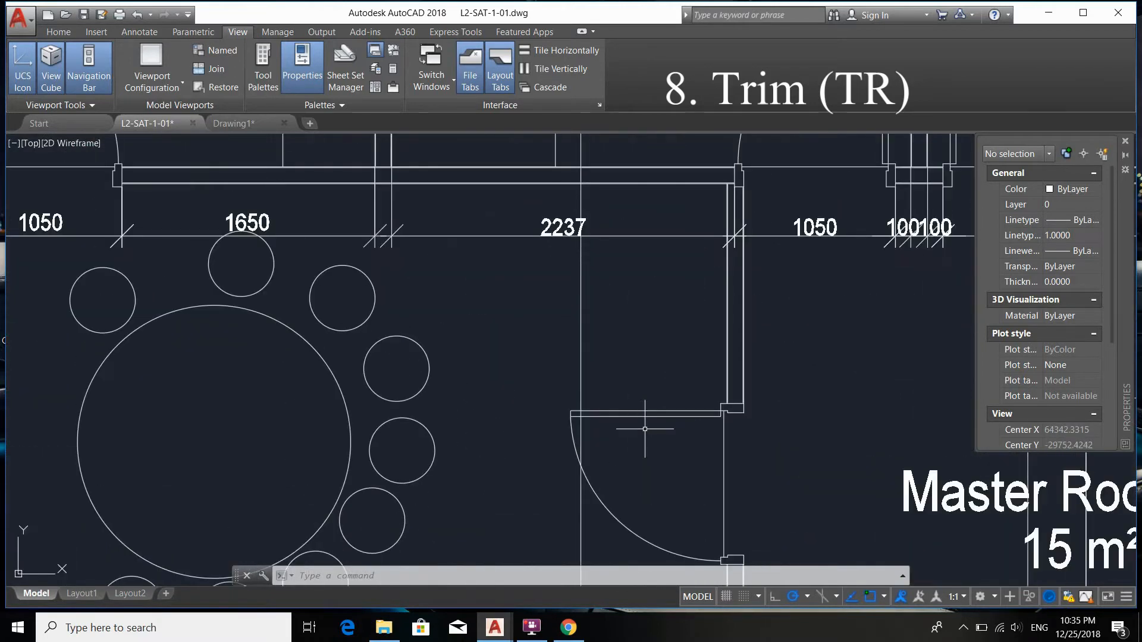
key("Escape")
key("Escape")
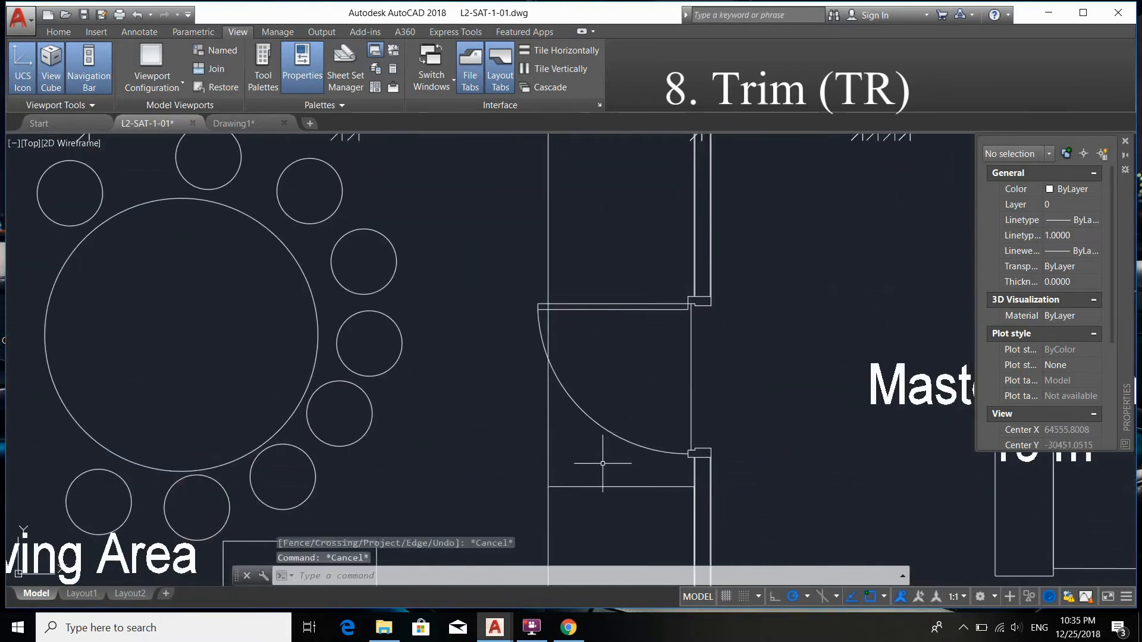
left_click(615, 467)
left_click(588, 503)
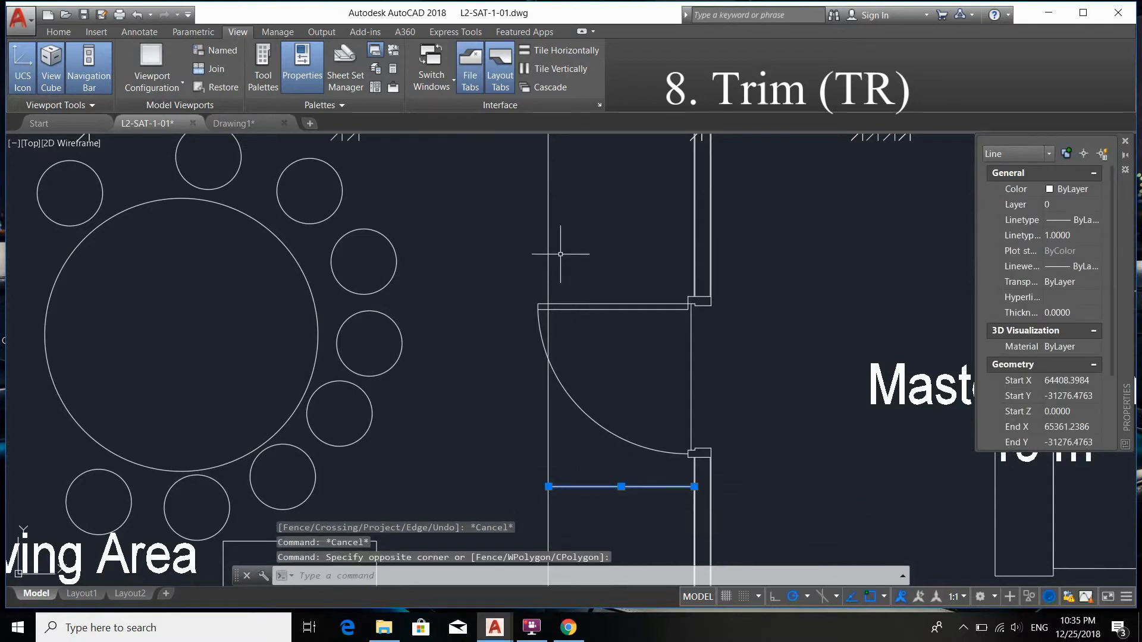
- Trim away the part of the vertical line that runs above the short horizontal line, through the door and Room 1
scroll(612, 484, "down", 3)
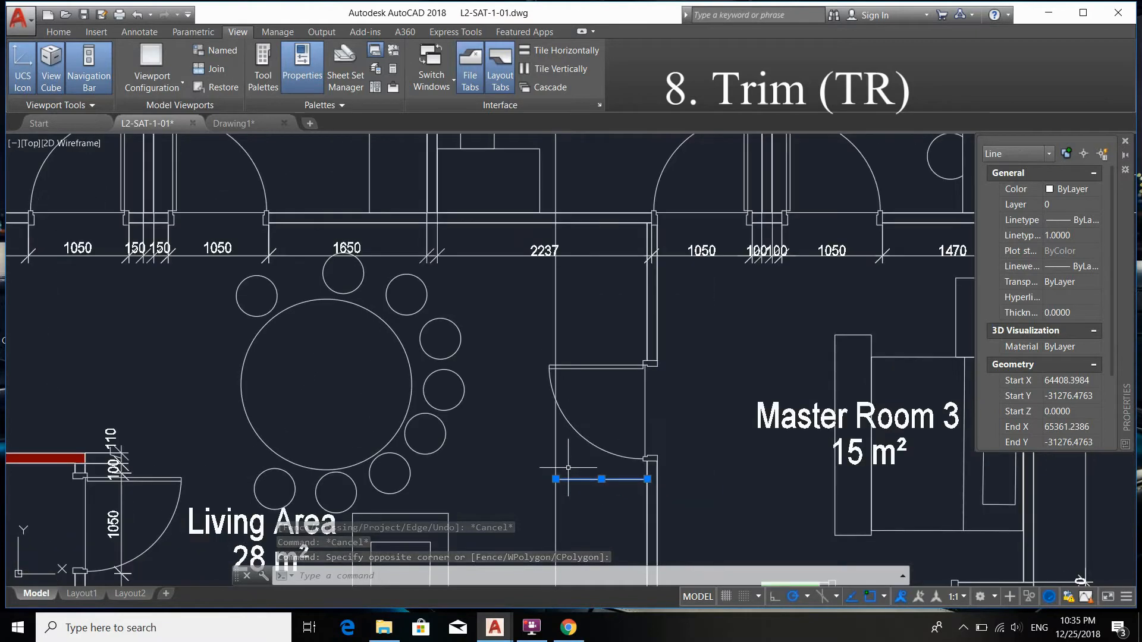
middle_click_drag(591, 464, 608, 375)
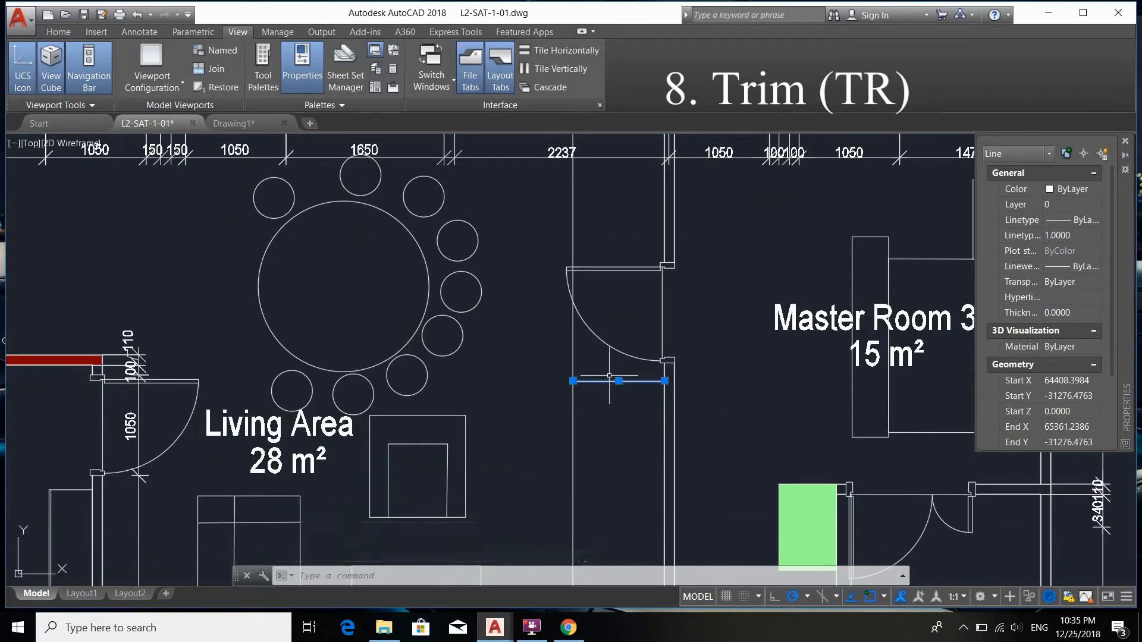
type("t")
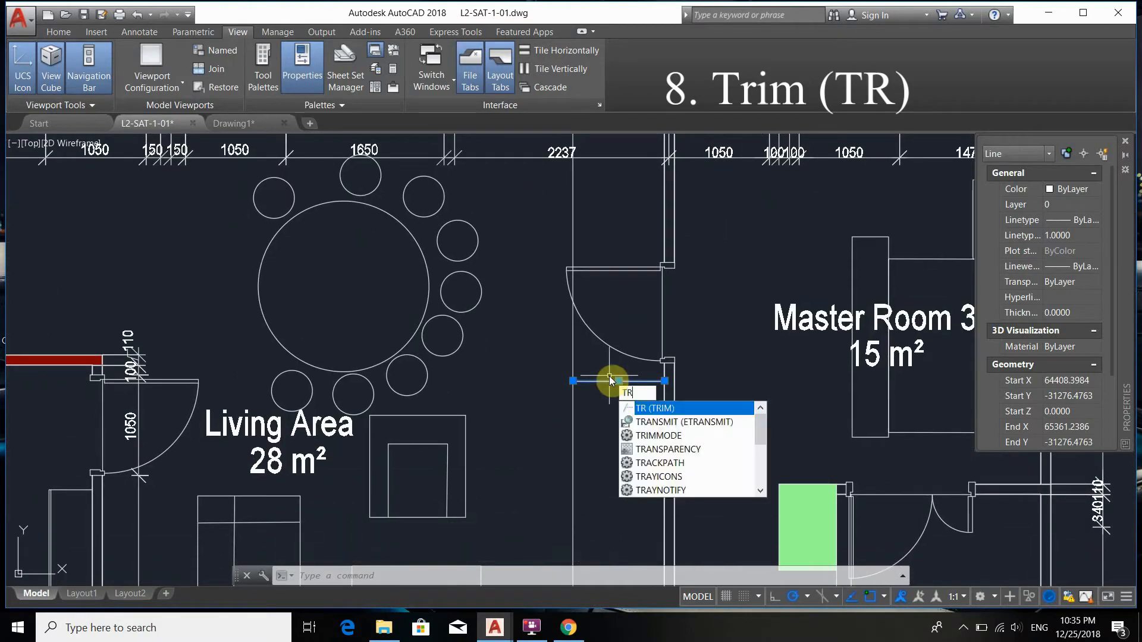
type("r")
key("Return")
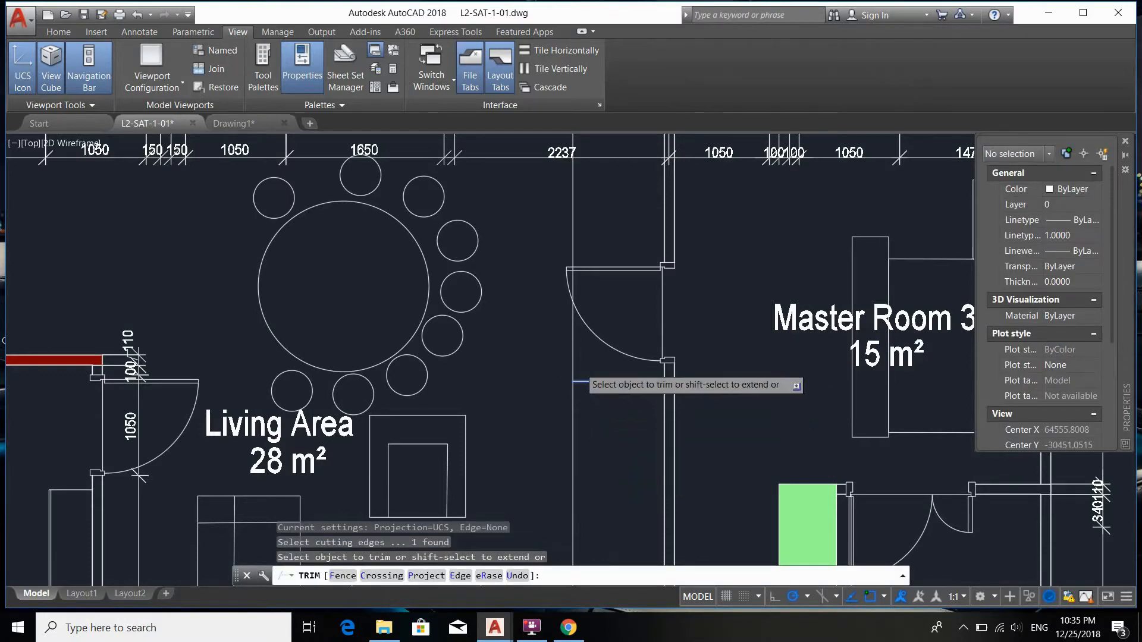
scroll(573, 364, "up", 2)
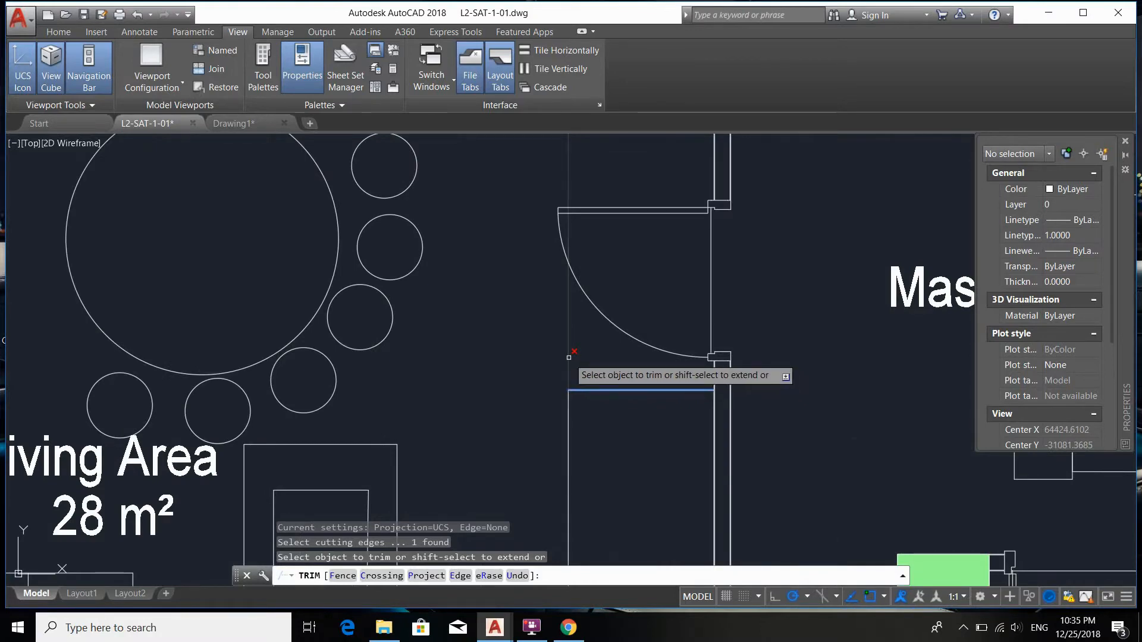
scroll(569, 357, "down", 5)
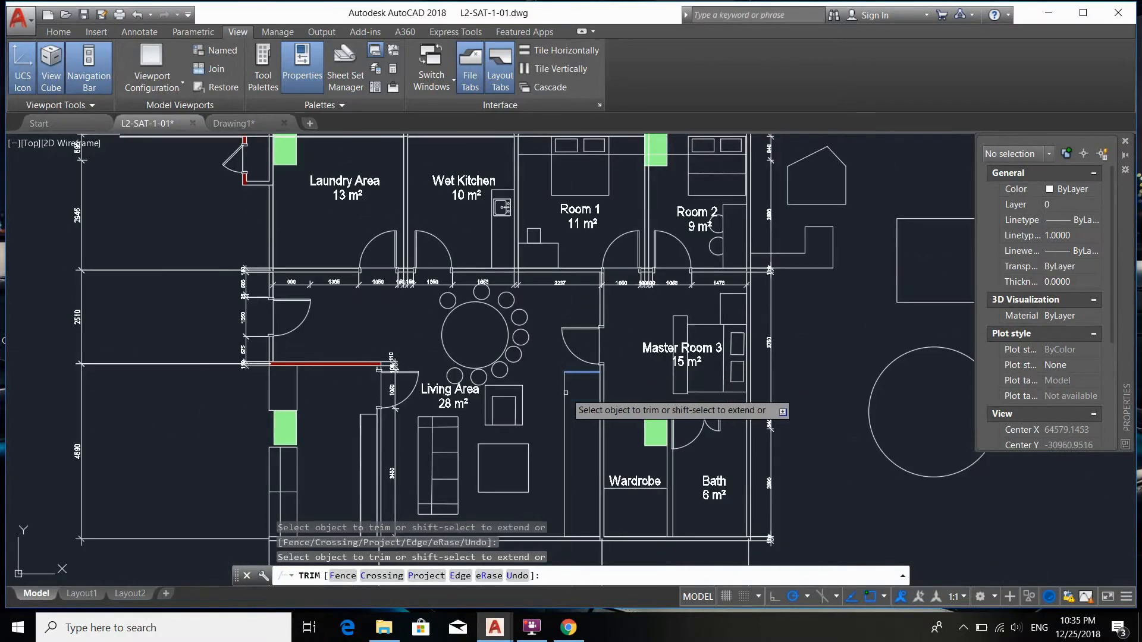
- Select the Room 1 bed outline with its two pillows and start the Scale command on them
scroll(572, 354, "up", 6)
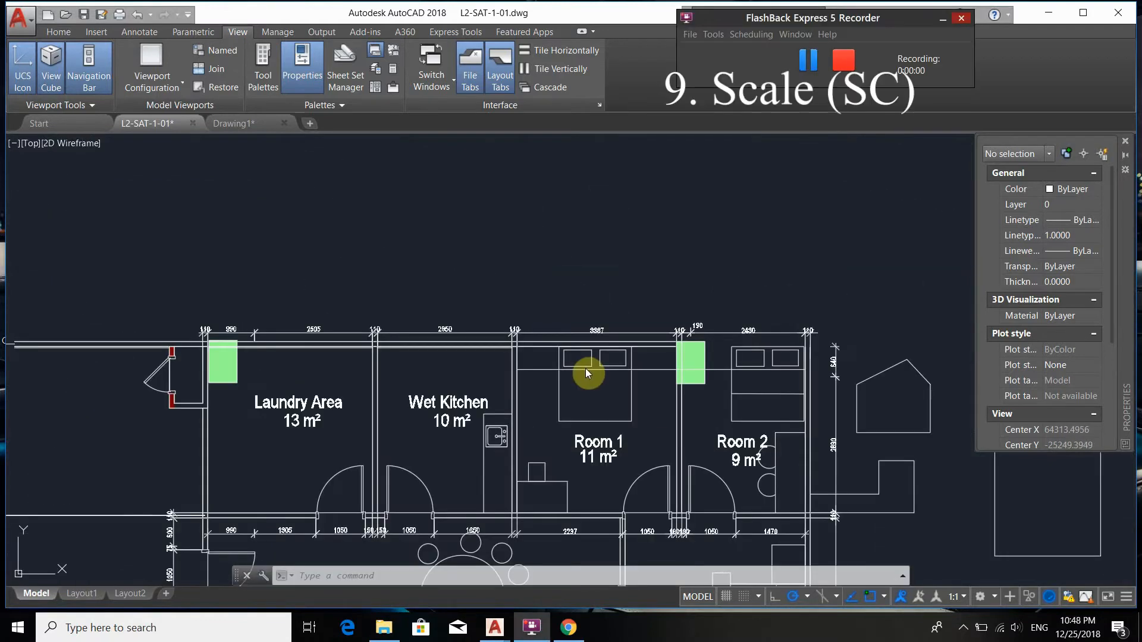
scroll(581, 364, "up", 5)
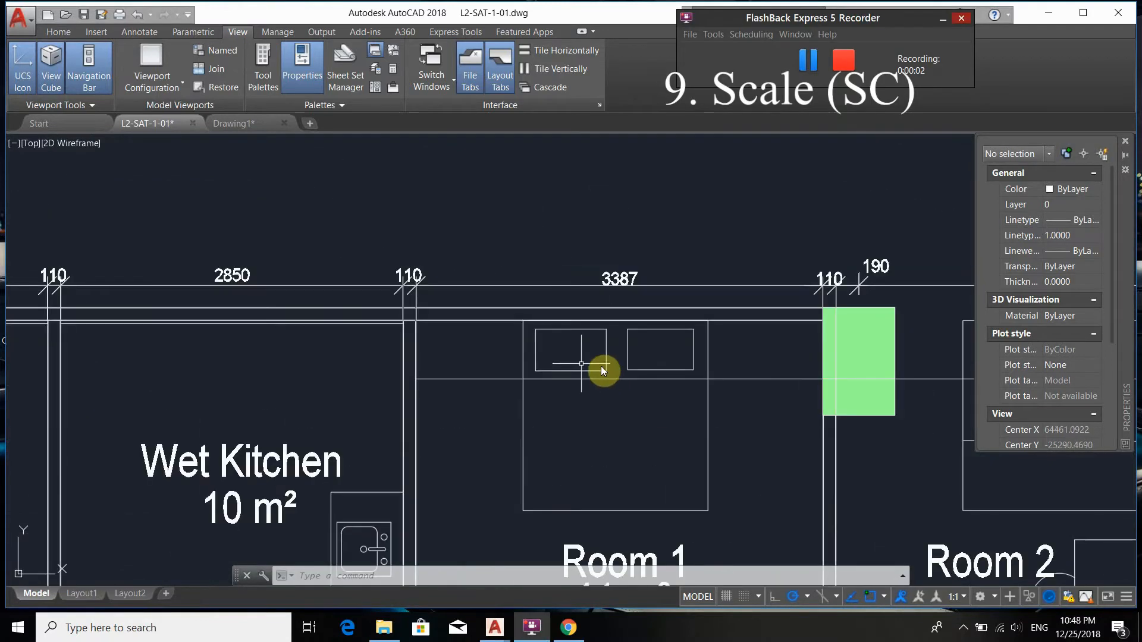
scroll(539, 319, "up", 5)
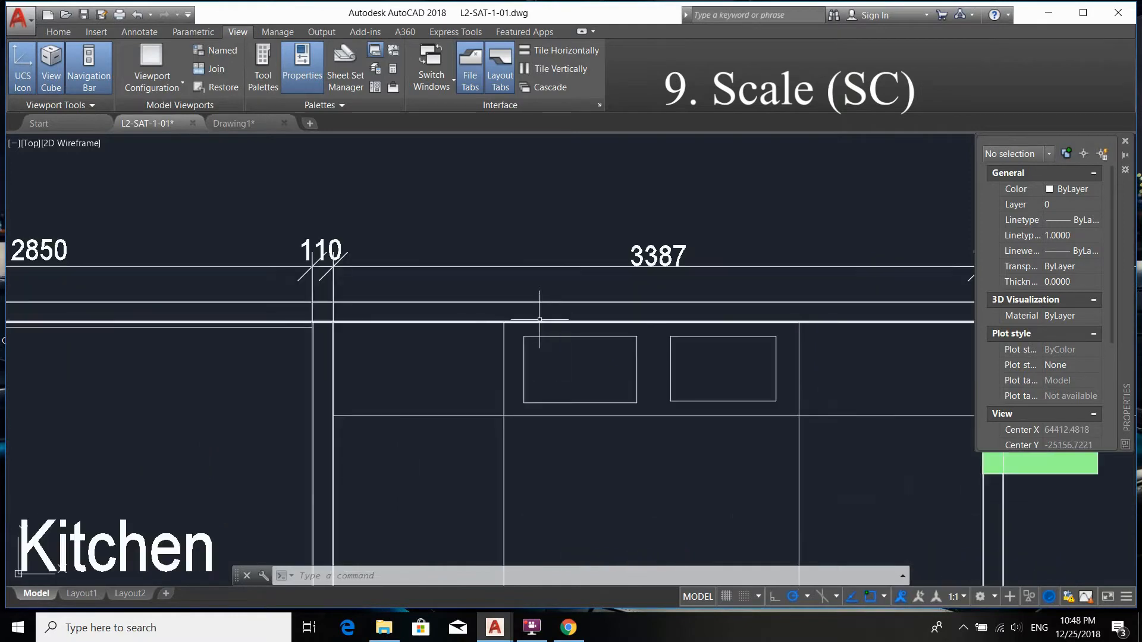
left_click(485, 311)
scroll(535, 369, "down", 5)
left_click(640, 456)
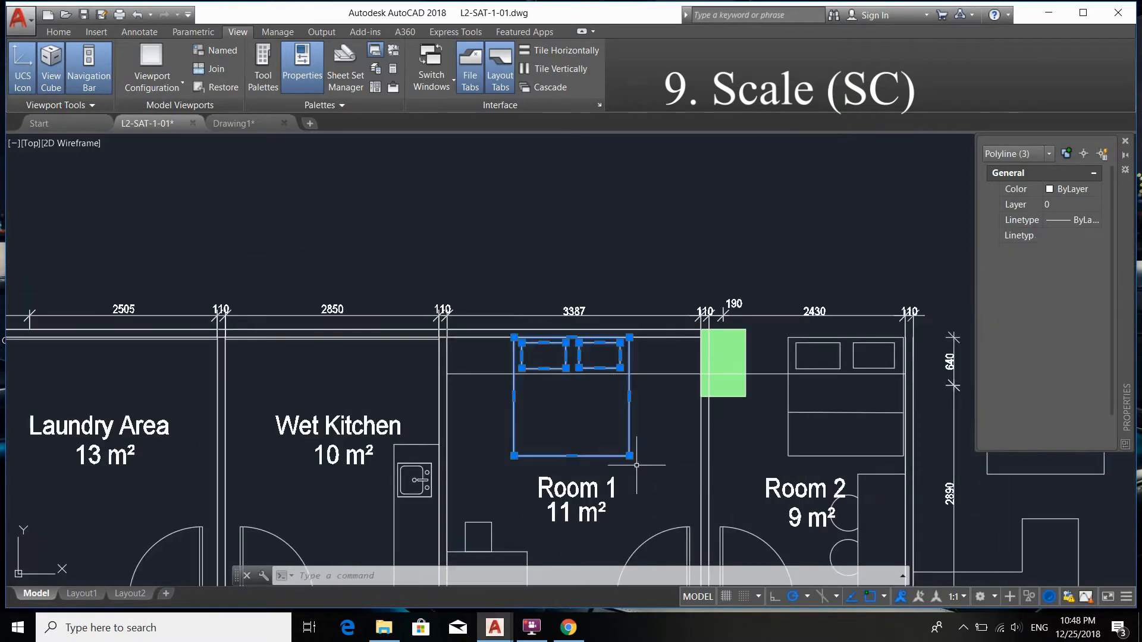
scroll(537, 391, "up", 5)
mouse_move(520, 364)
middle_mouse_down()
mouse_move(591, 401)
mouse_move(635, 349)
middle_mouse_up()
type("SC")
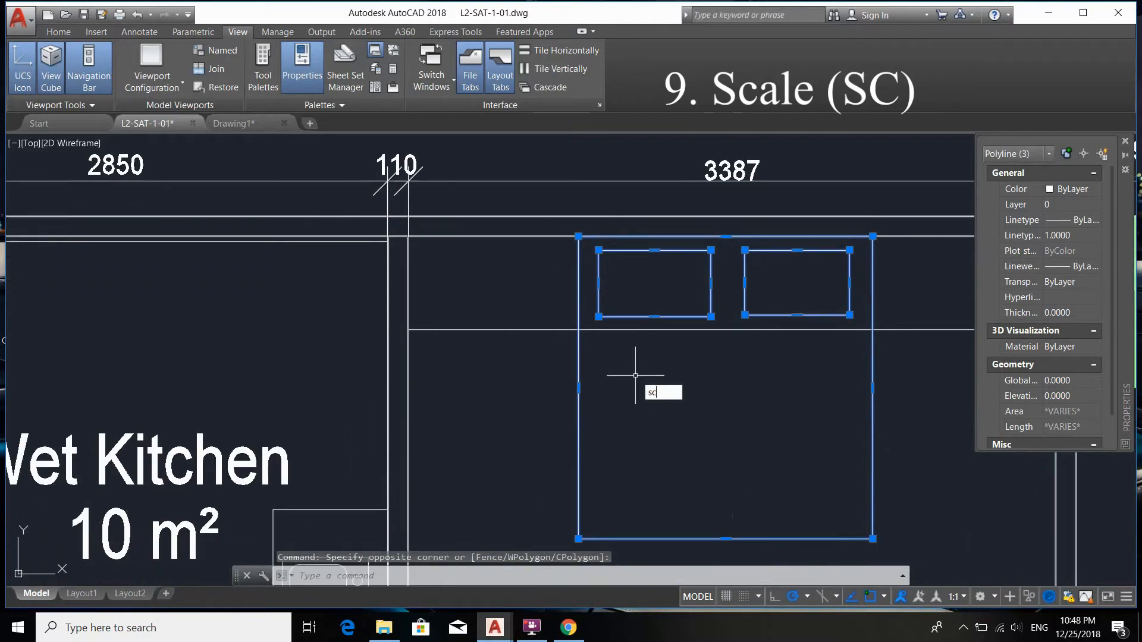
key("Return")
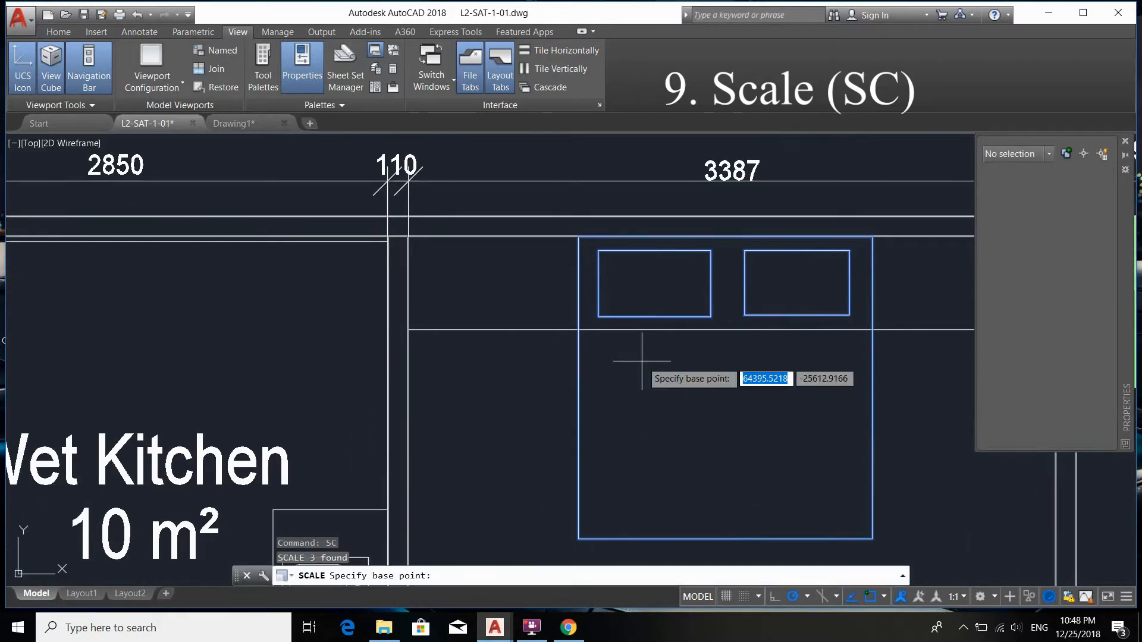
- Scale the Room 1 bed and its pillows by a factor of 1.5 from the bed's upper-left corner
scroll(594, 280, "up", 2)
scroll(569, 238, "up", 2)
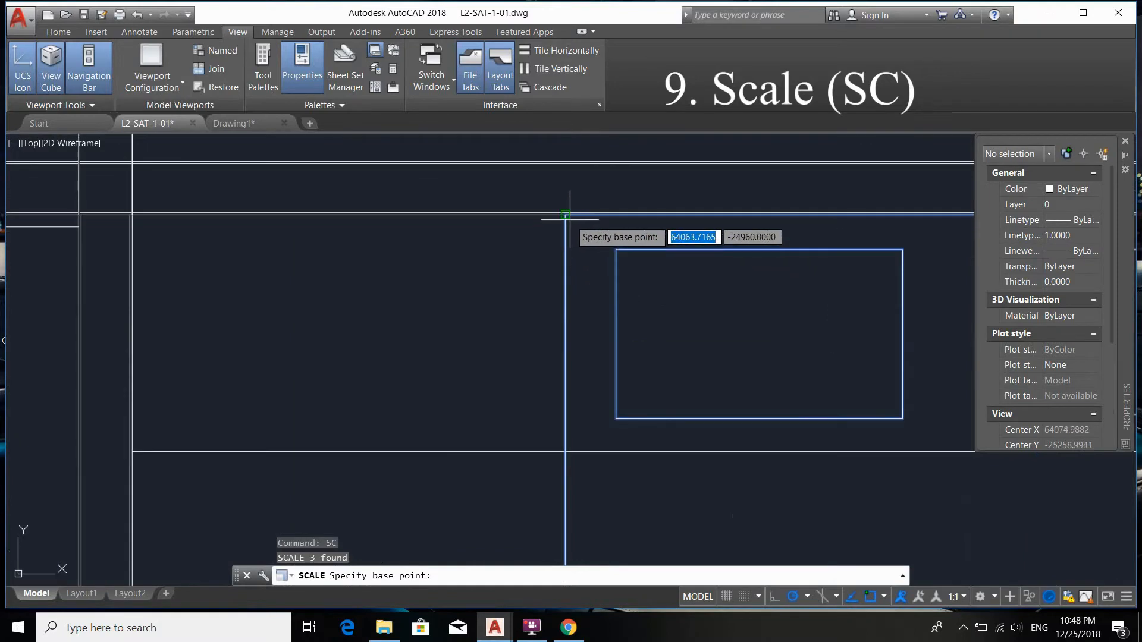
left_click(570, 219)
scroll(601, 250, "down", 3)
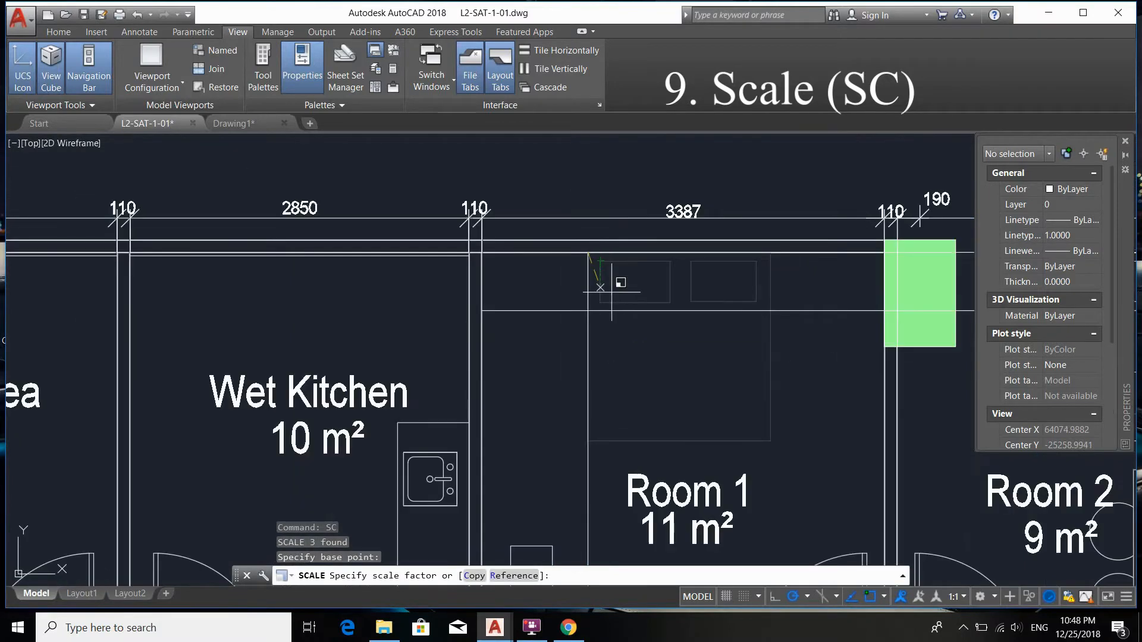
scroll(646, 331, "down", 2)
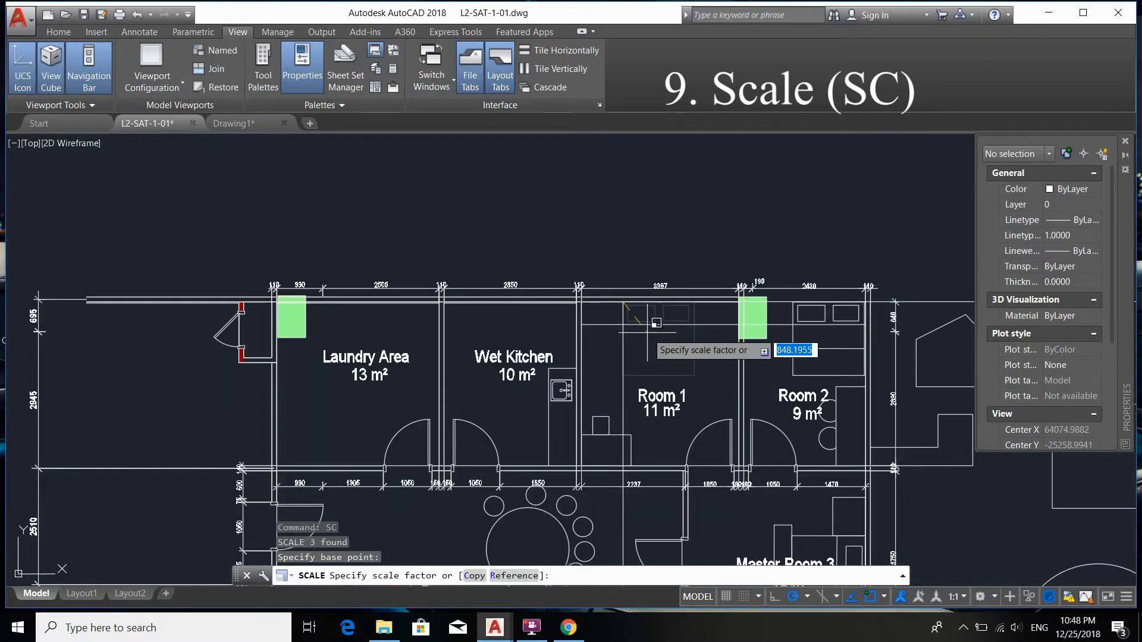
type("1.5")
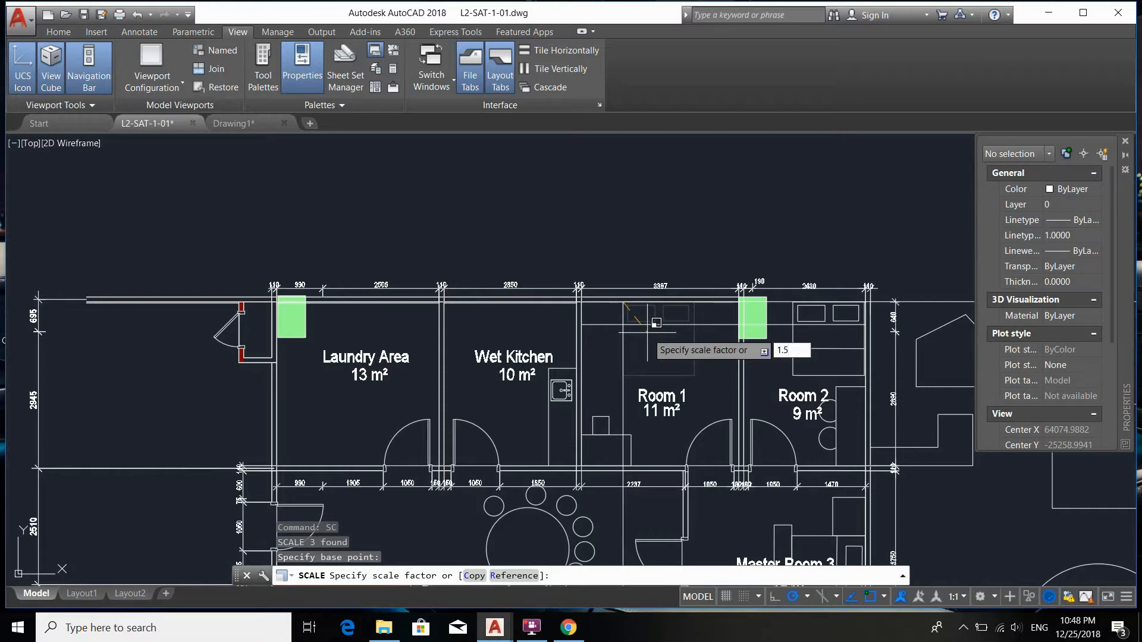
key("Return")
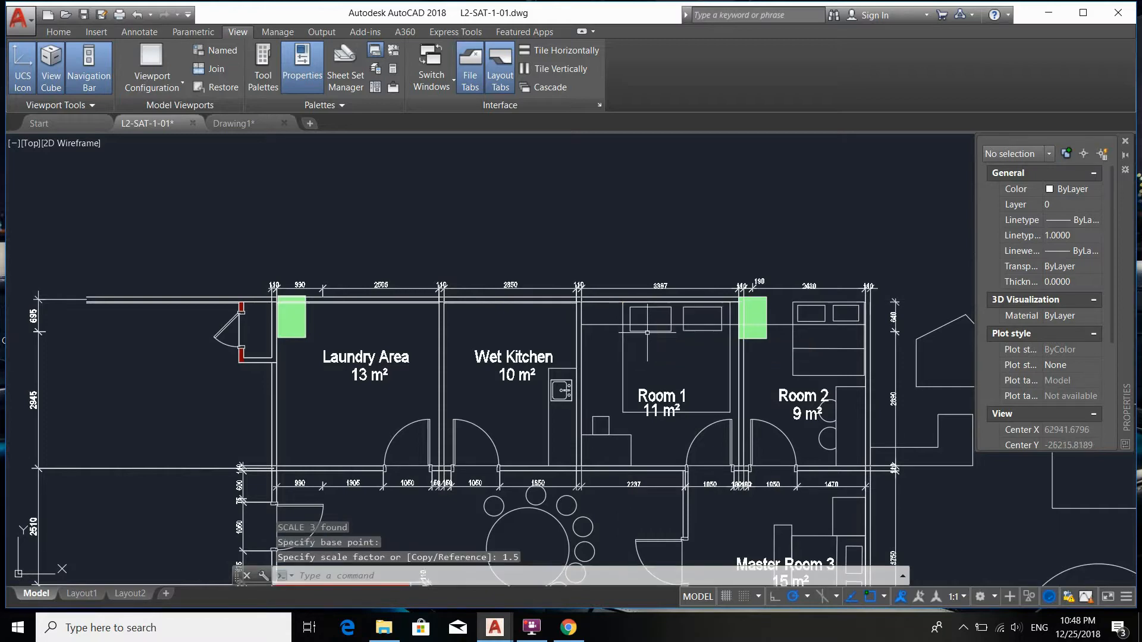
- Select the enlarged Room 1 bed outline and its two pillows, removing the room name text from the selection
scroll(666, 349, "up", 1)
scroll(666, 351, "down", 1)
middle_click_drag(666, 350, 619, 343)
scroll(554, 331, "up", 2)
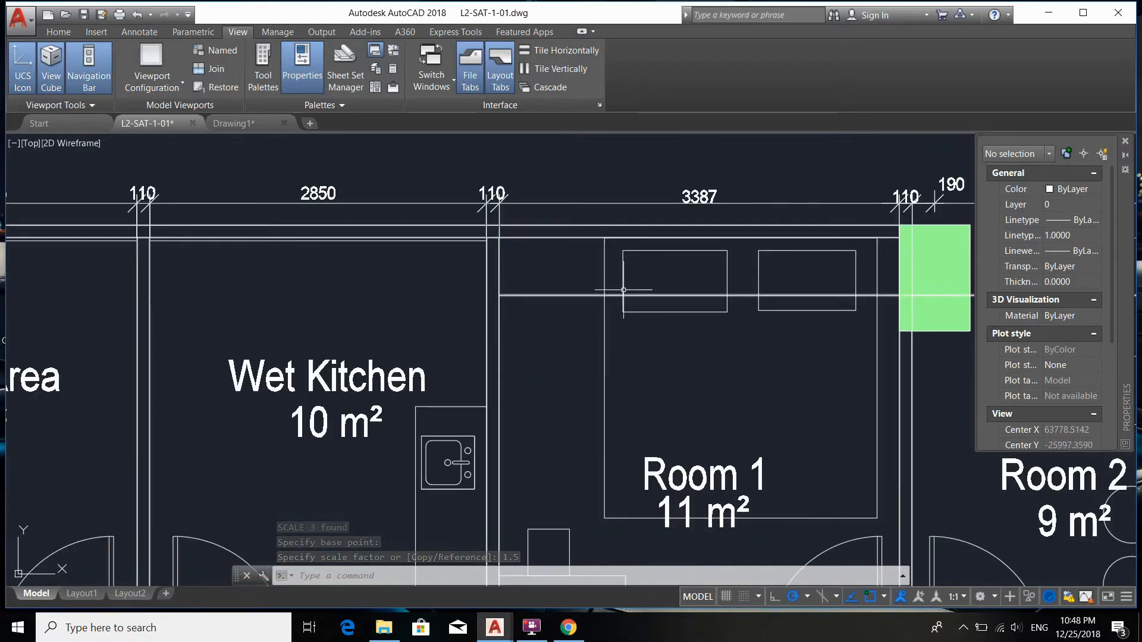
left_click(597, 231)
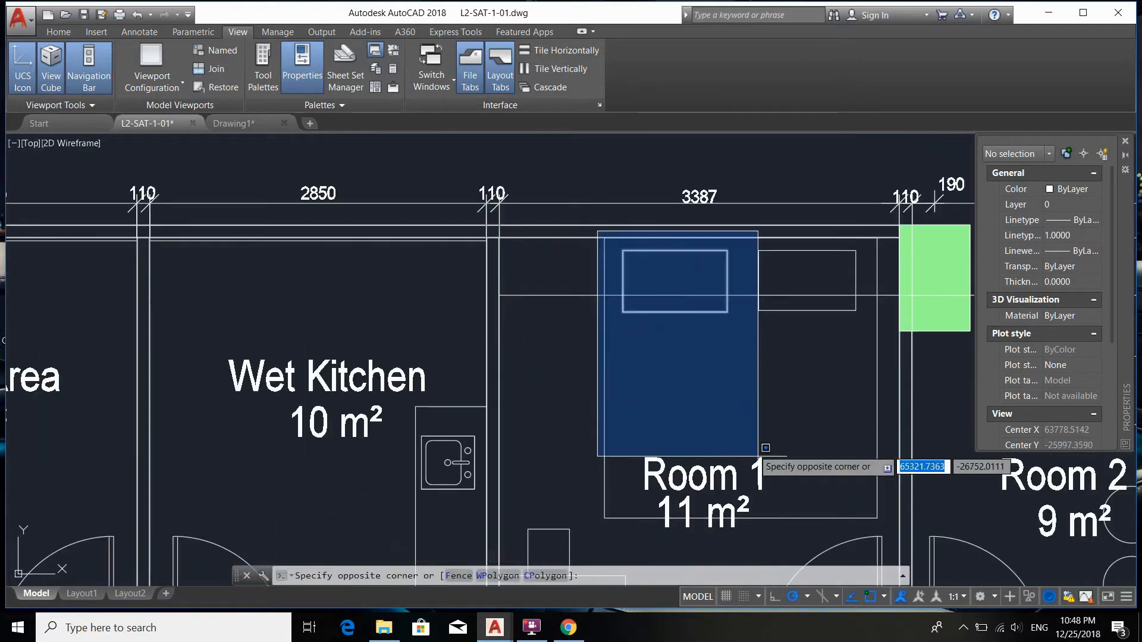
left_click(885, 520)
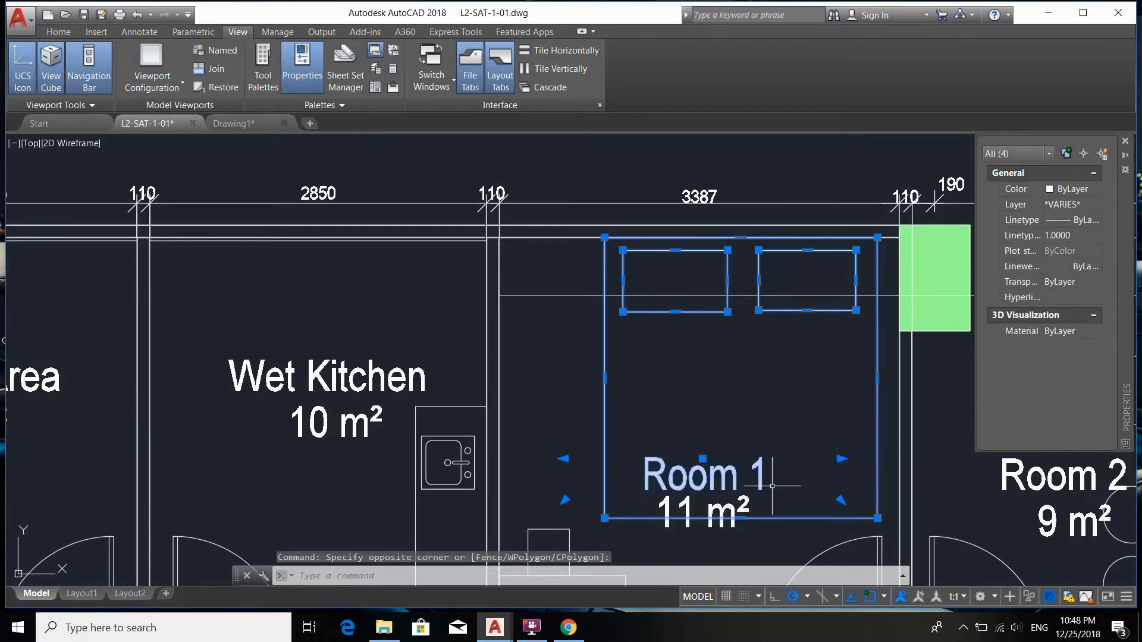
scroll(771, 486, "up", 2)
left_click(810, 500)
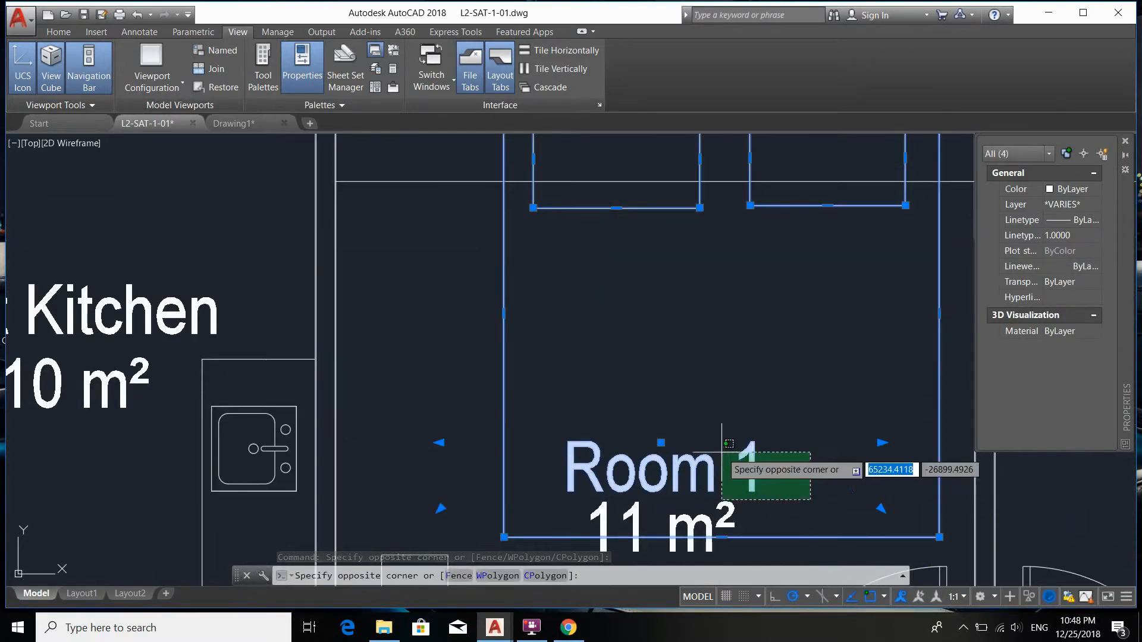
left_click(640, 378, "shift")
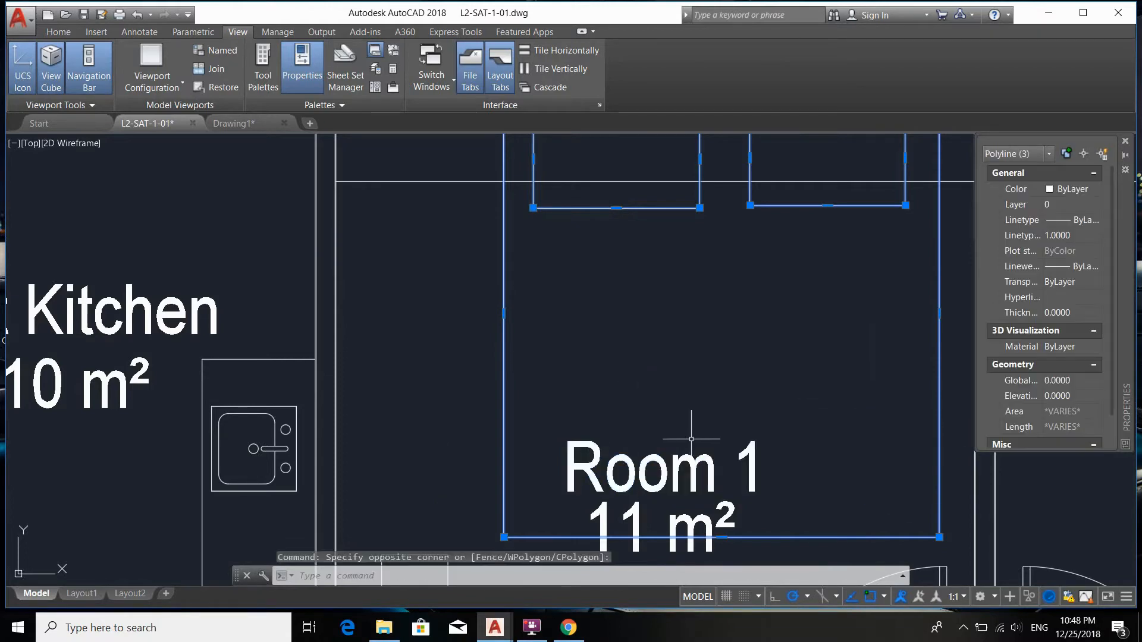
- Scale the selected bed and pillows by Reference from the bed's upper-left corner, with reference length 1.5 and new length 1
scroll(714, 452, "down", 2)
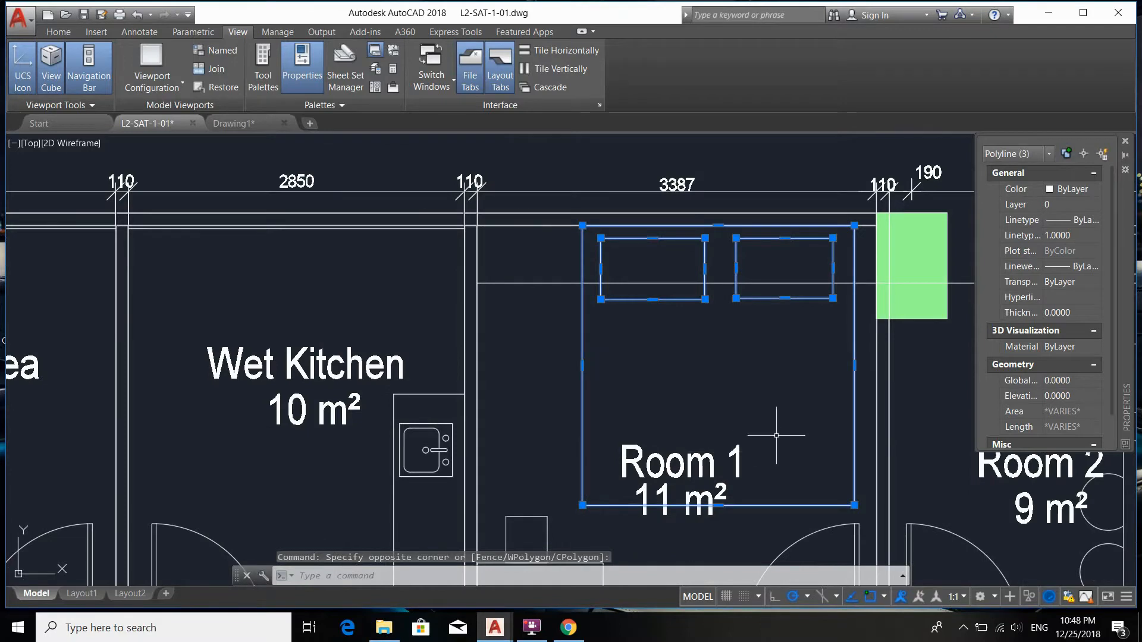
middle_click_drag(776, 435, 676, 435)
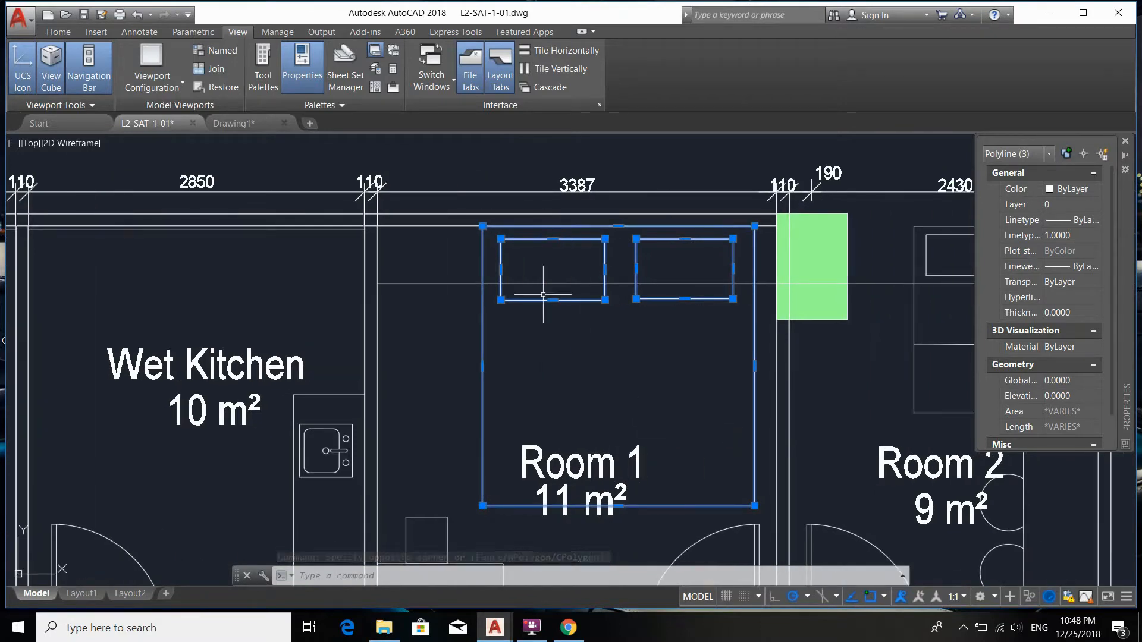
type("SC")
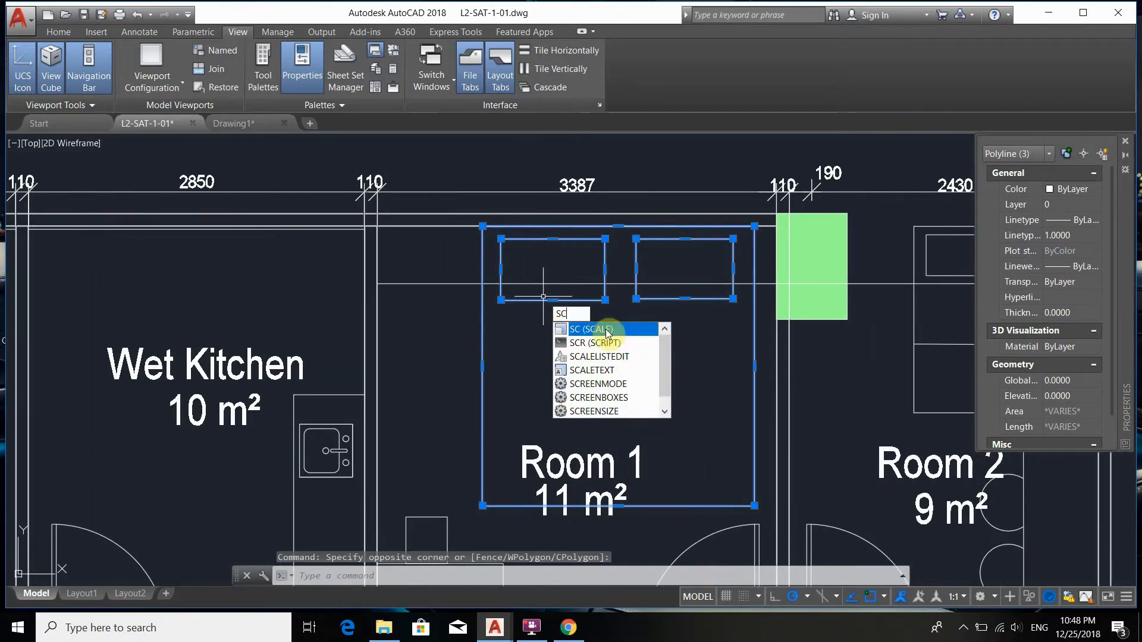
left_click(607, 331)
scroll(482, 243, "up", 6)
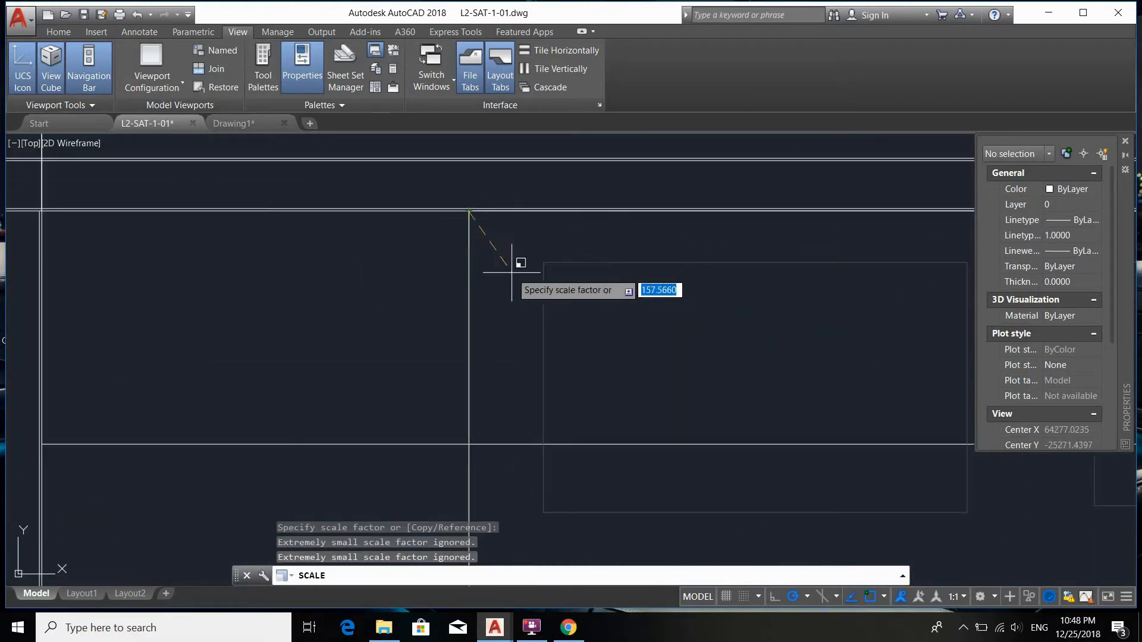
scroll(510, 254, "down", 6)
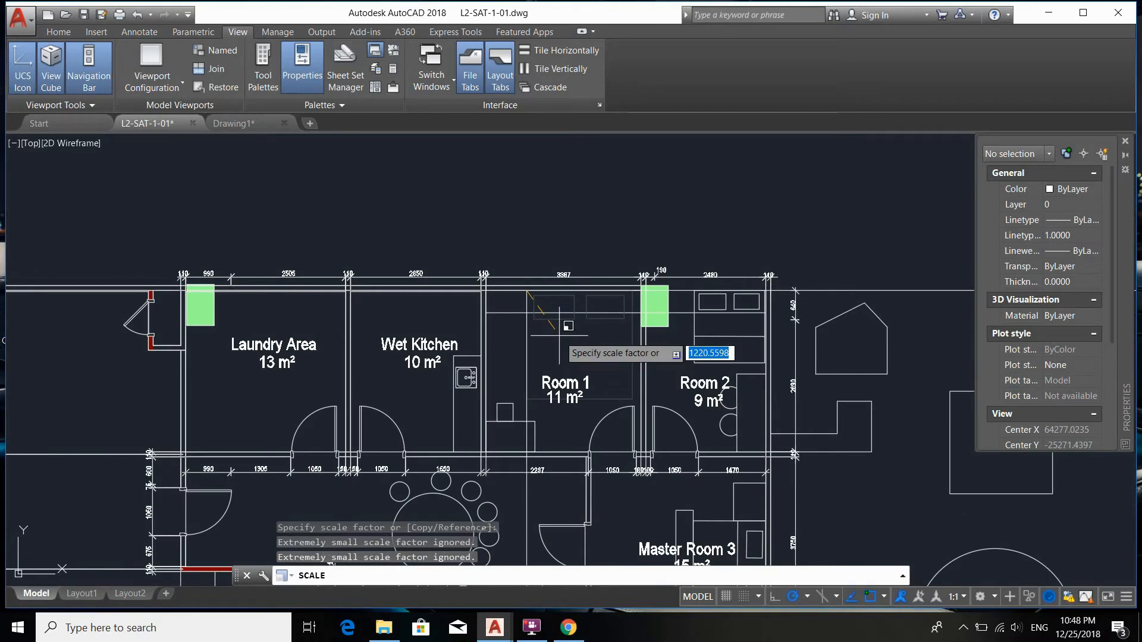
type("r")
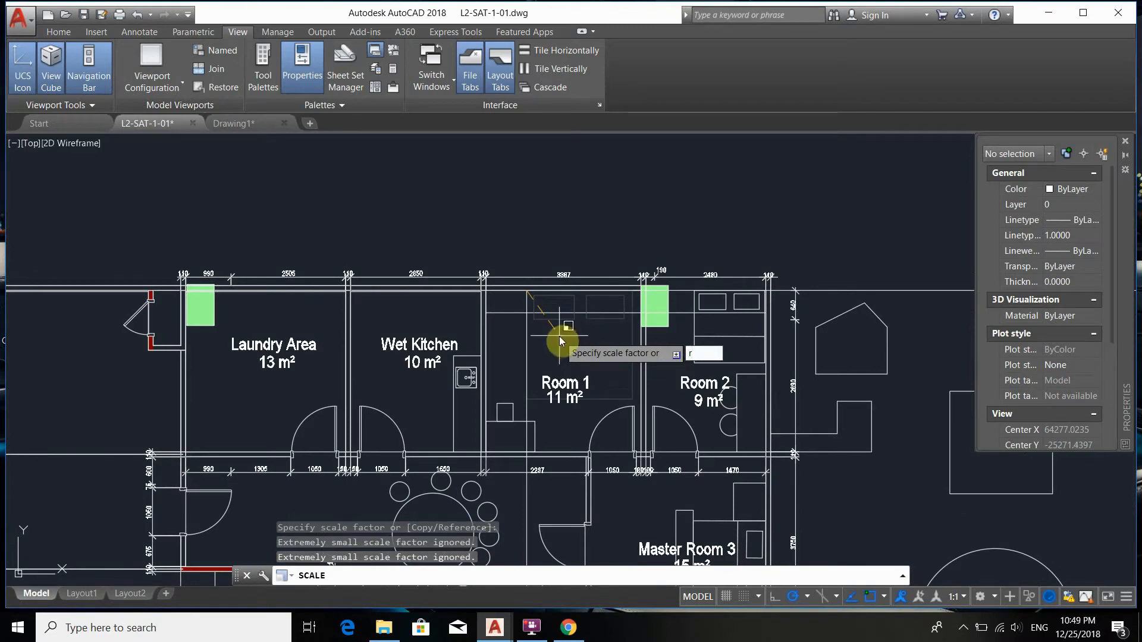
key("Return")
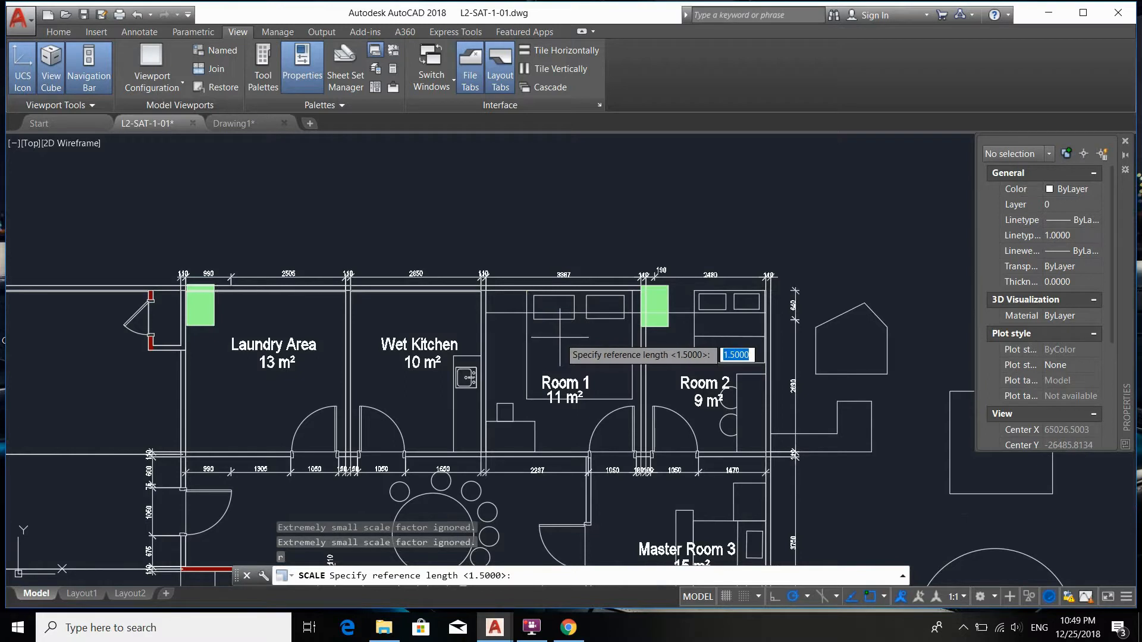
type("1.")
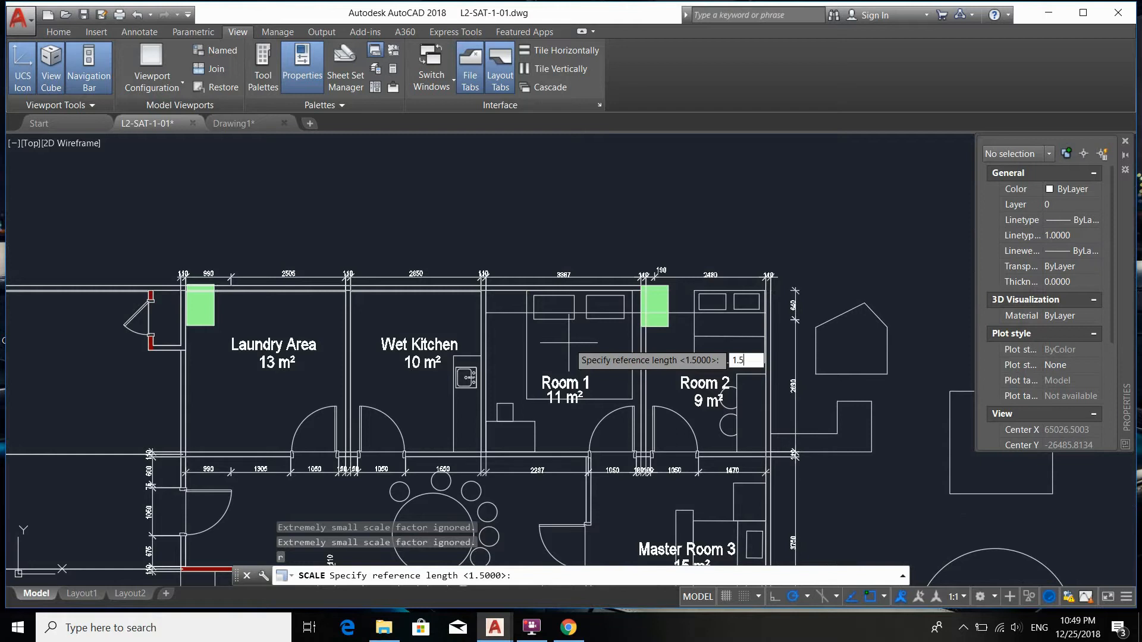
key("Return")
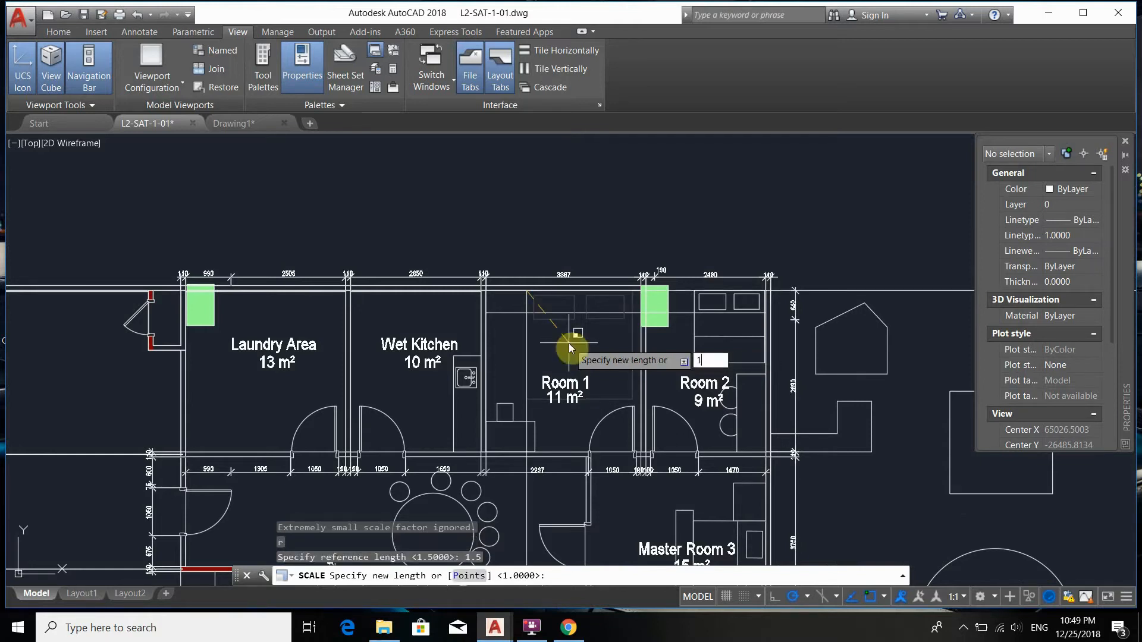
type("1")
key("Return")
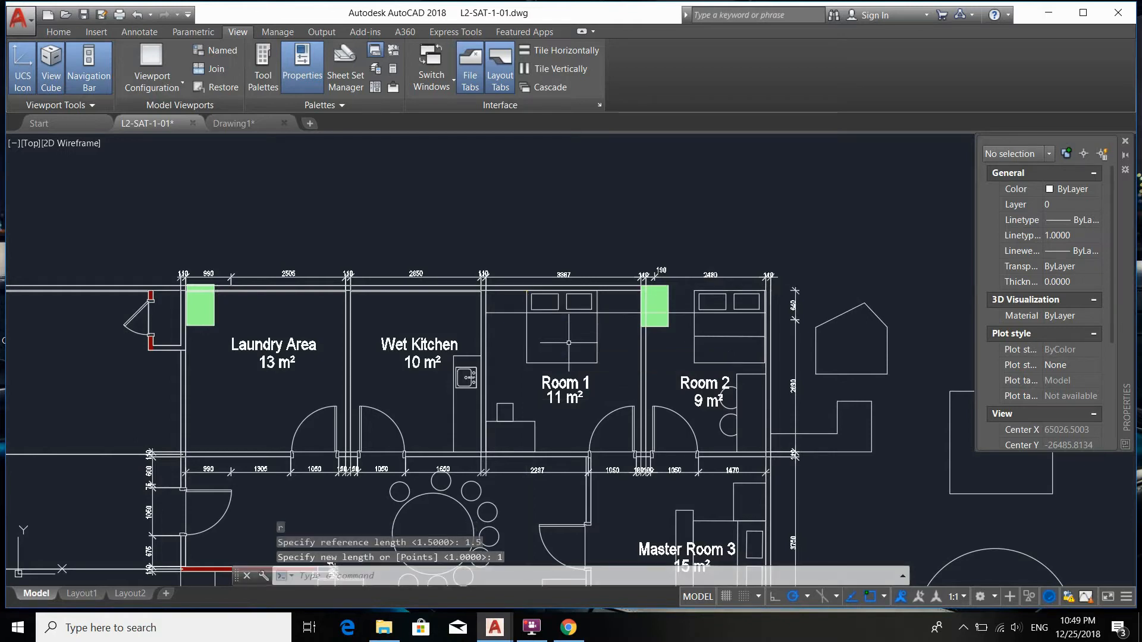
scroll(563, 324, "up", 4)
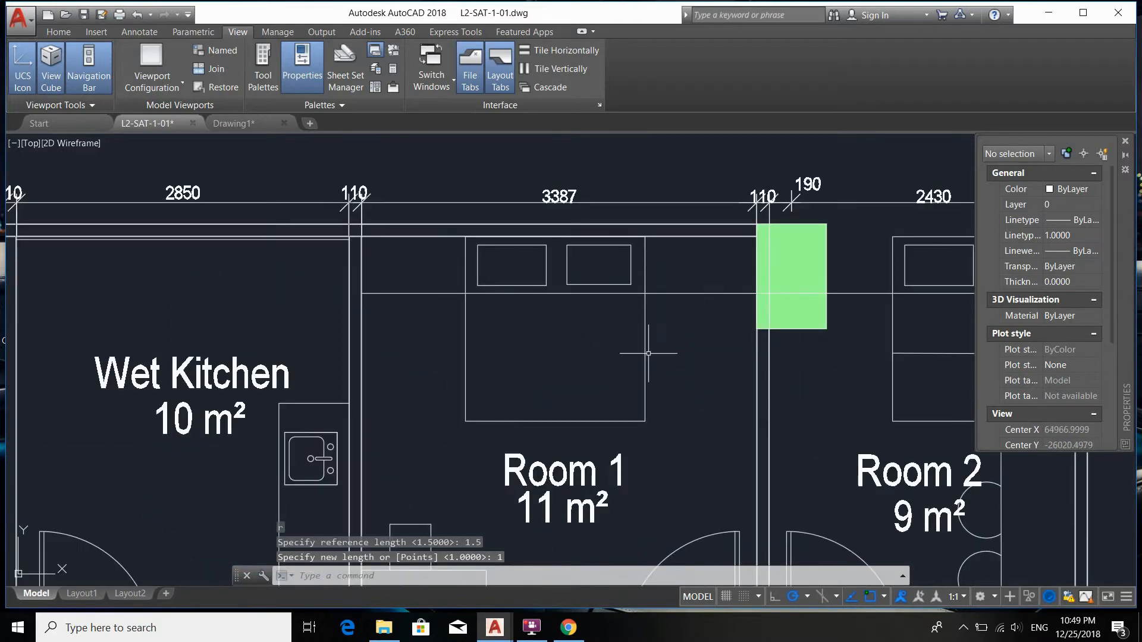
middle_click_drag(538, 315, 567, 339)
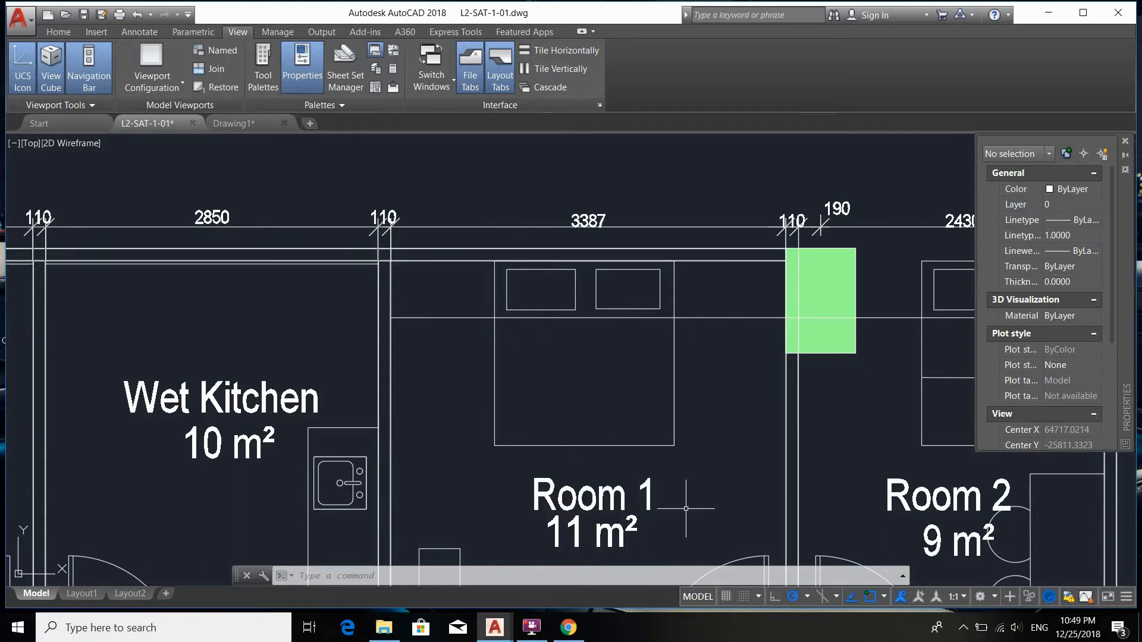
left_click(531, 627)
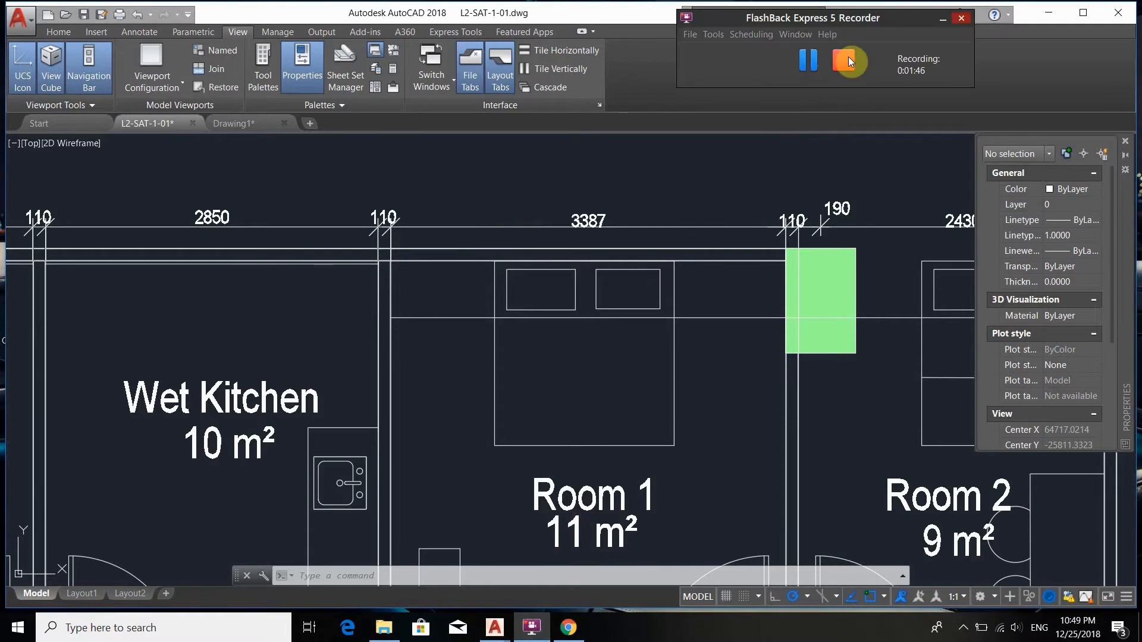
left_click(848, 56)
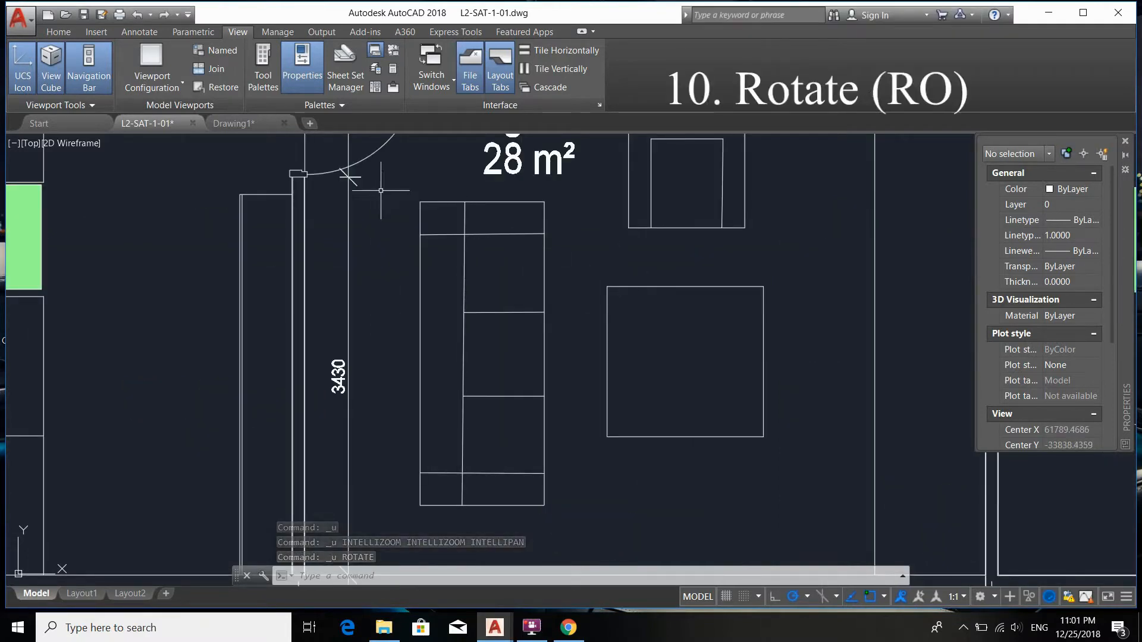
- Rotate the whole Living Area sofa 90 degrees counterclockwise about a point in its middle seat, with Ortho mode on
left_click(399, 192)
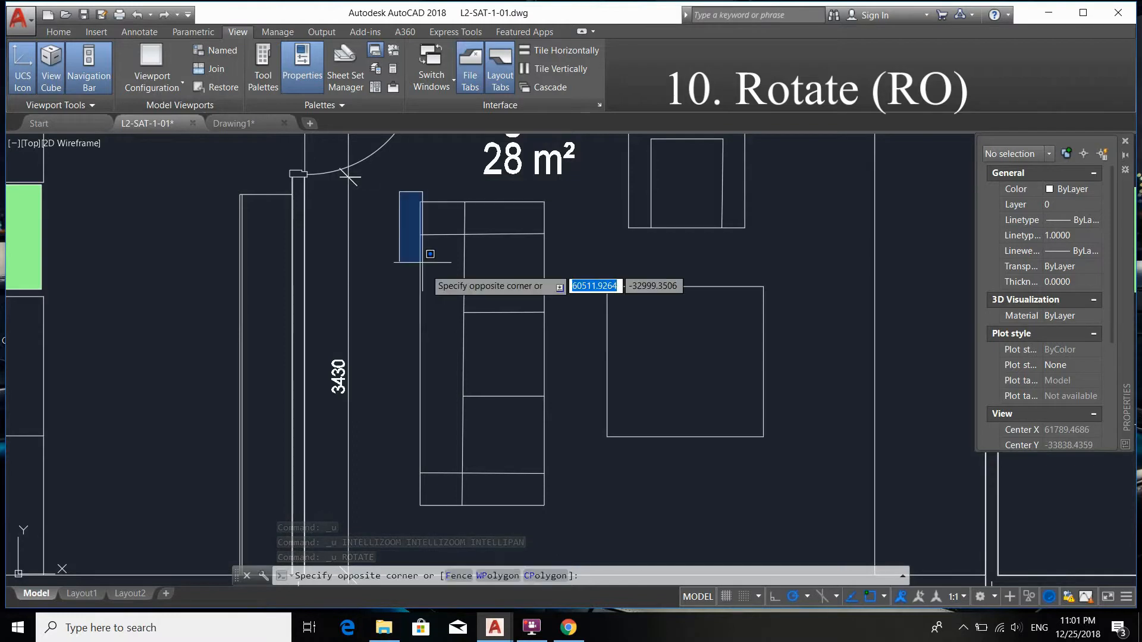
left_click(566, 515)
middle_click_drag(510, 319, 528, 342)
scroll(522, 323, "up", 2)
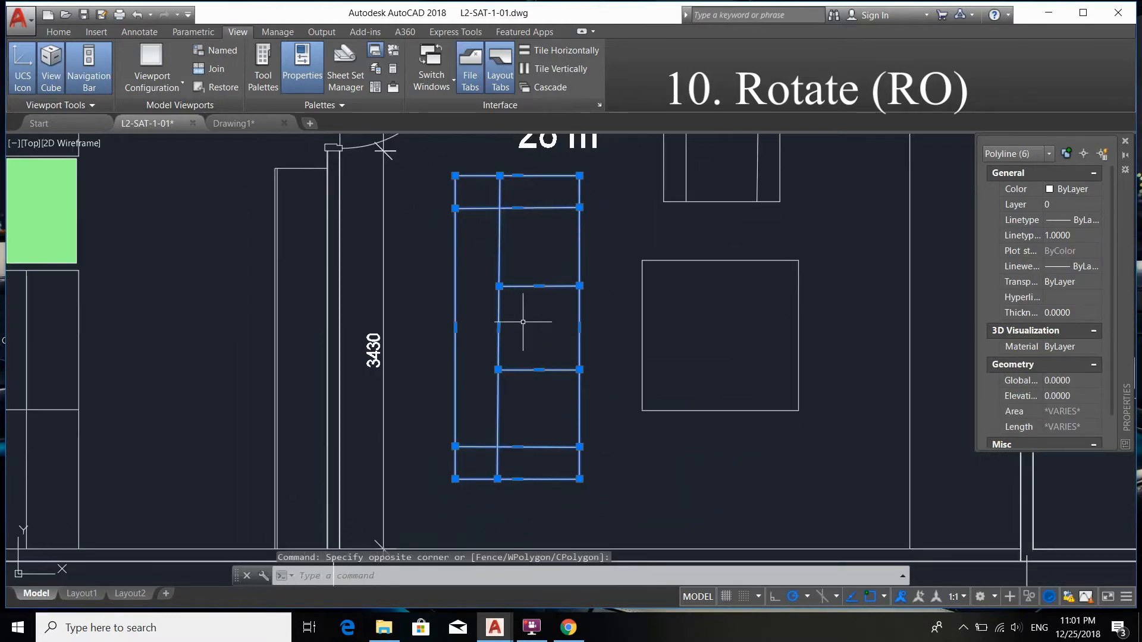
type("RO")
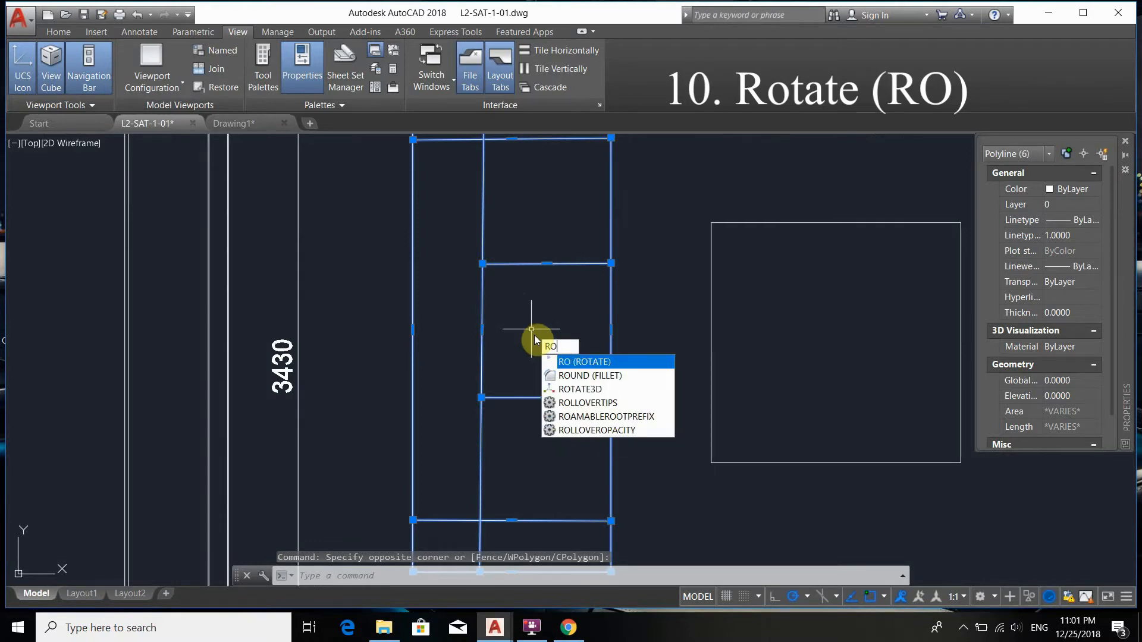
key("Return")
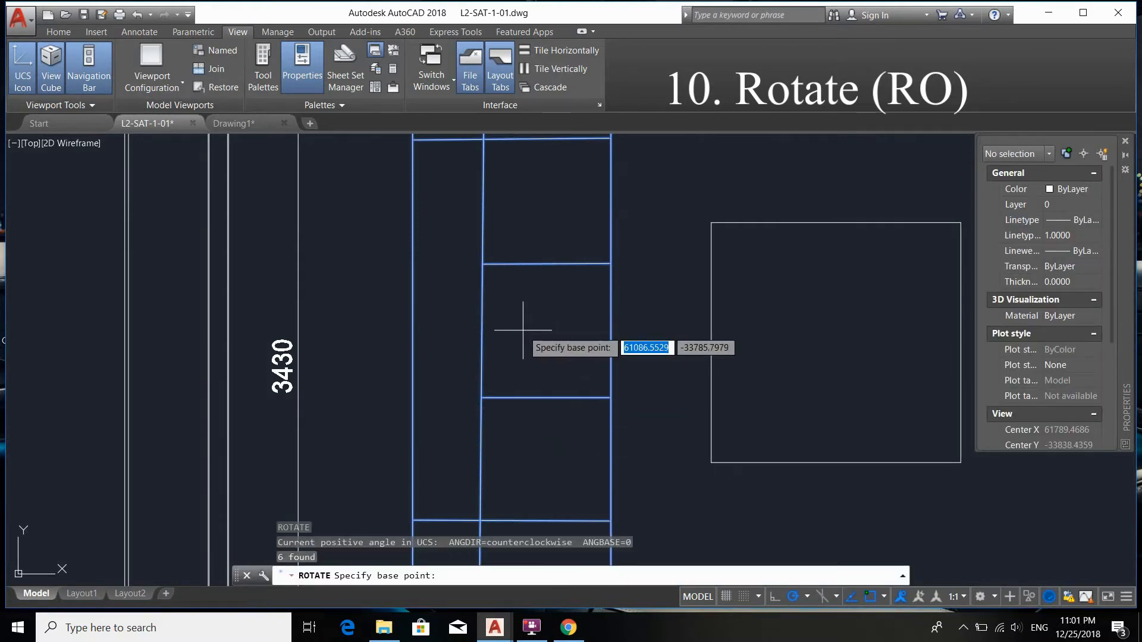
left_click(522, 329)
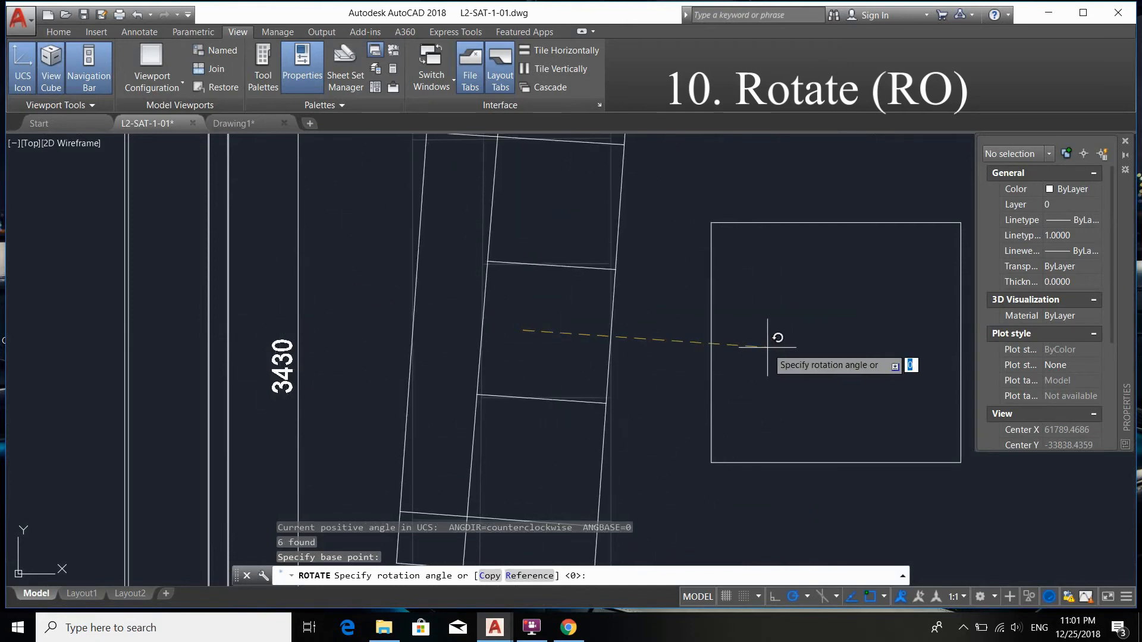
key("F8")
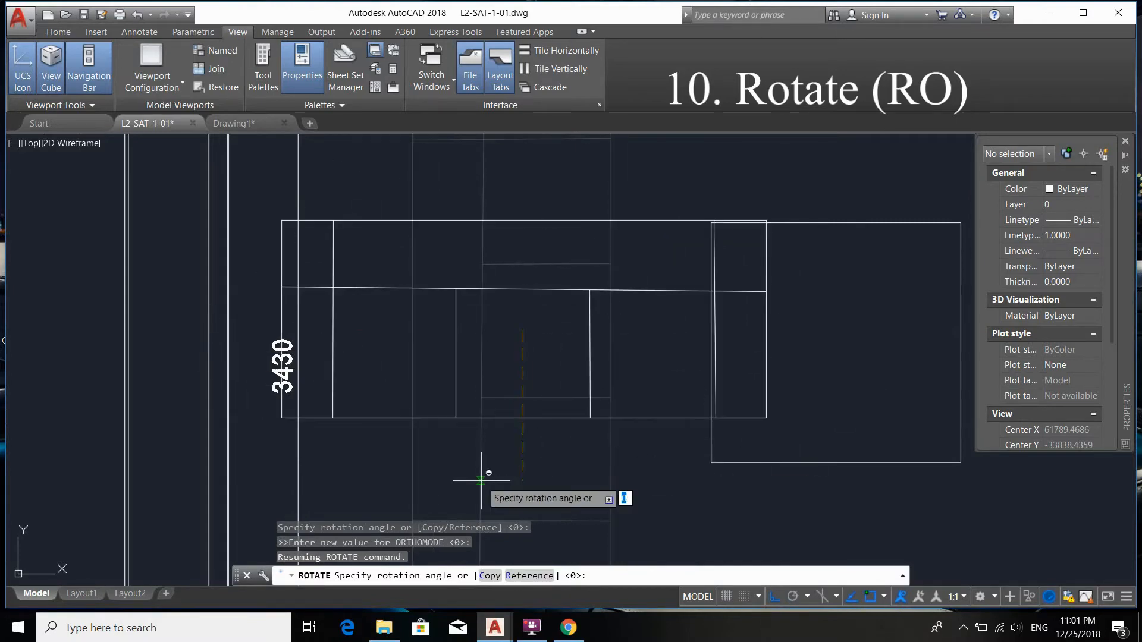
left_click(523, 191)
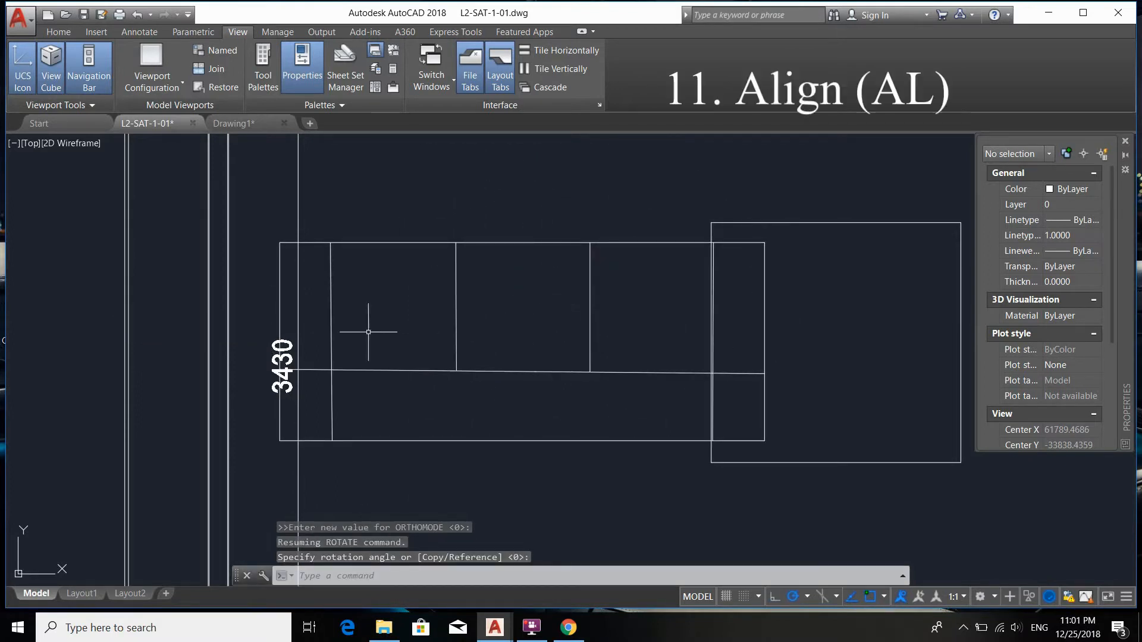
- Examine the rotated sofa's short end and the nearby Living Area wall line as alignment references
scroll(311, 250, "down", 2)
middle_click_drag(348, 293, 293, 321)
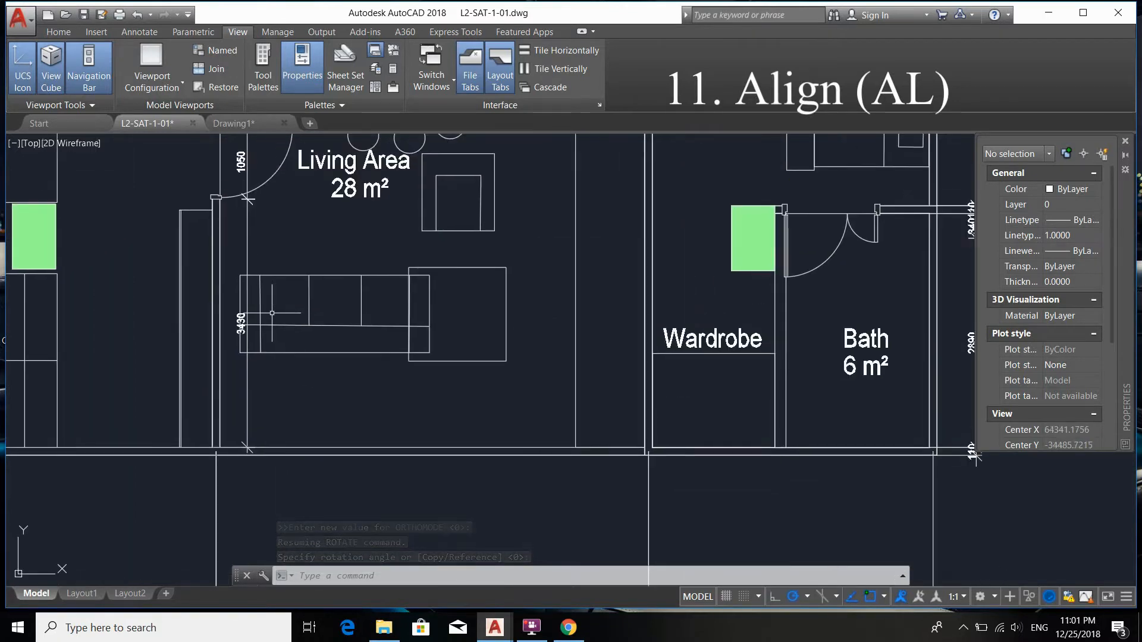
scroll(242, 262, "up", 3)
key("Escape")
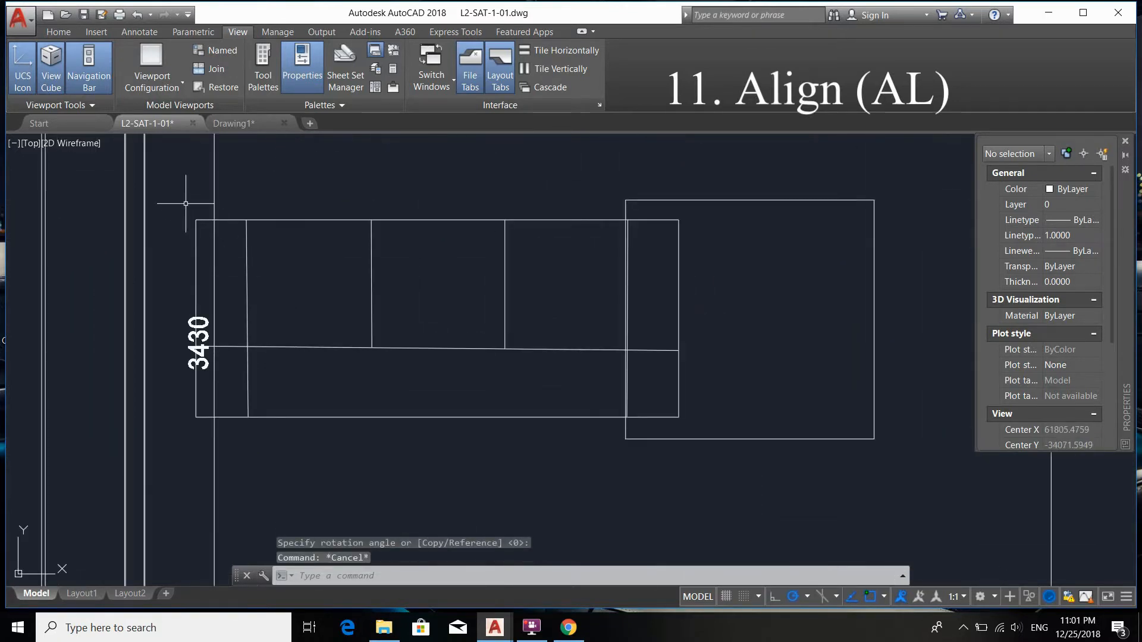
scroll(646, 370, "down", 4)
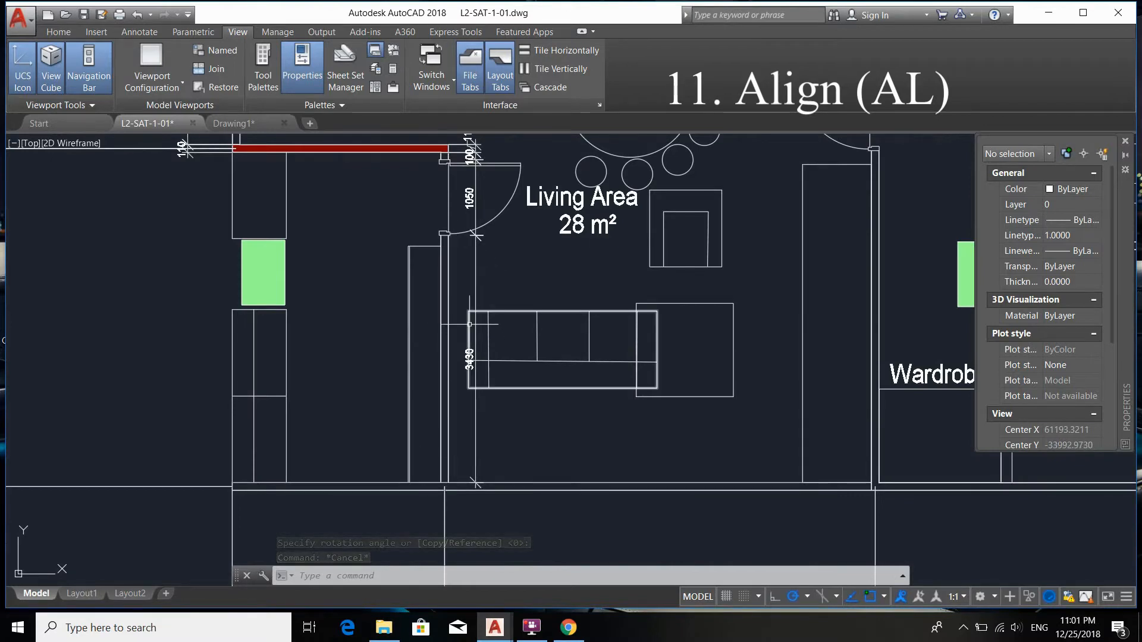
scroll(470, 324, "up", 4)
scroll(589, 470, "down", 4)
scroll(590, 475, "up", 4)
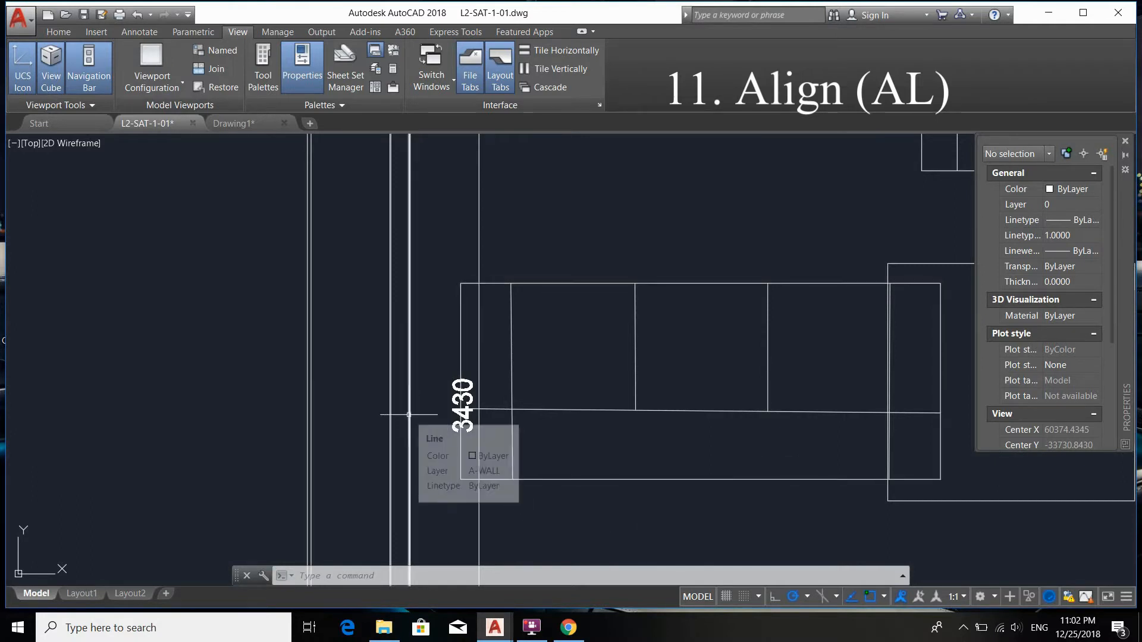
- Select the whole rotated sofa and use Align to match two points on its back edge to two points on the Living Area's inner wall line
left_click(445, 271)
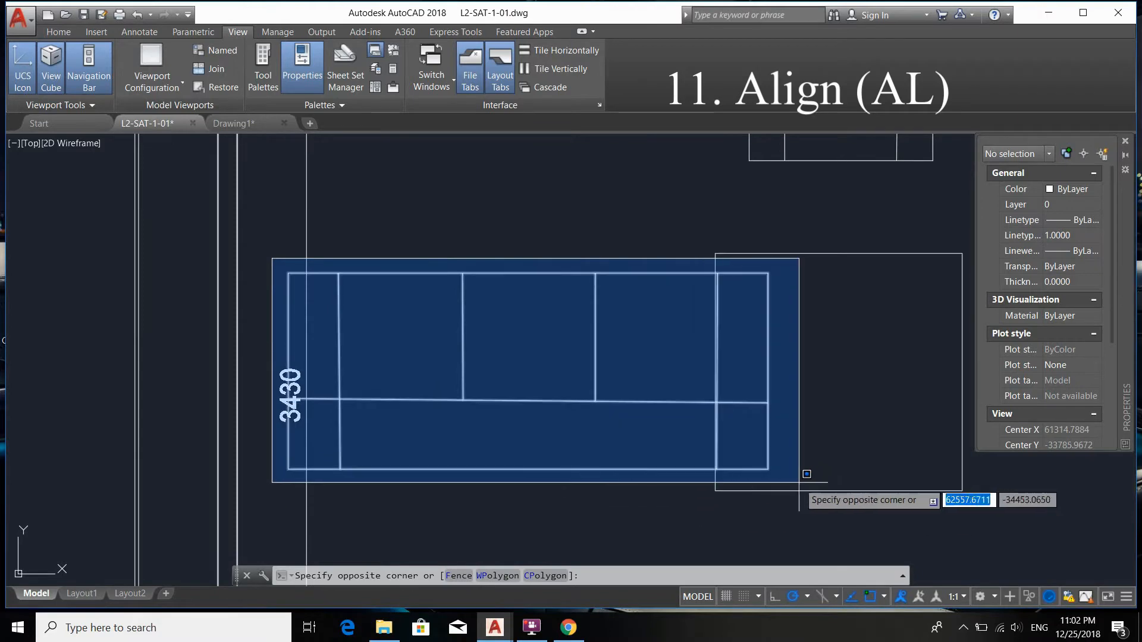
left_click(806, 473)
type("AL")
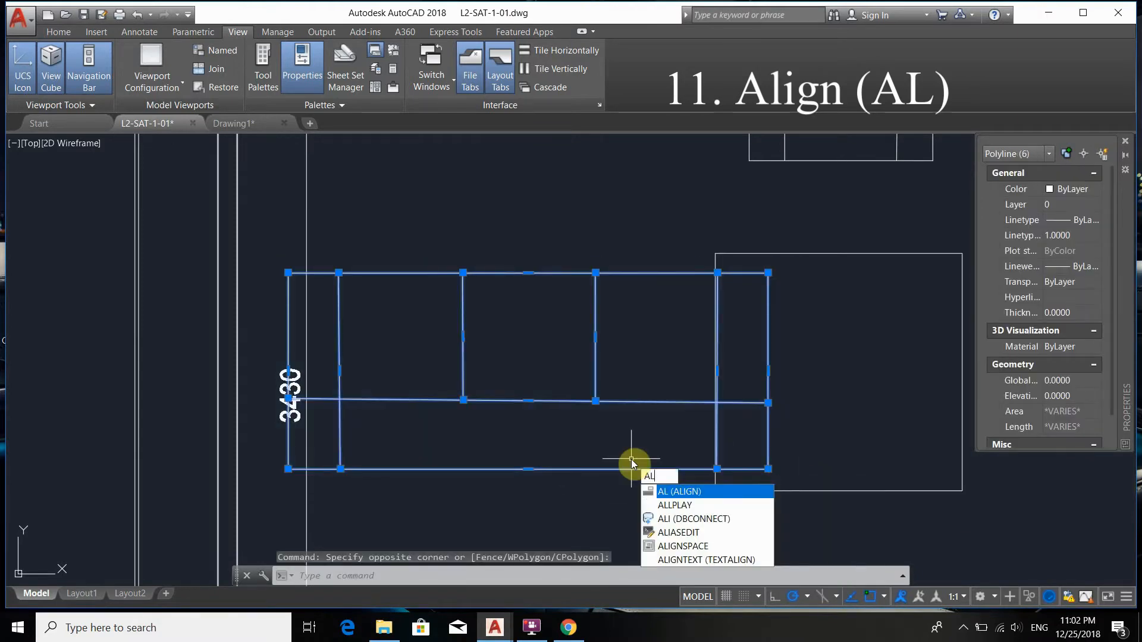
key("Return")
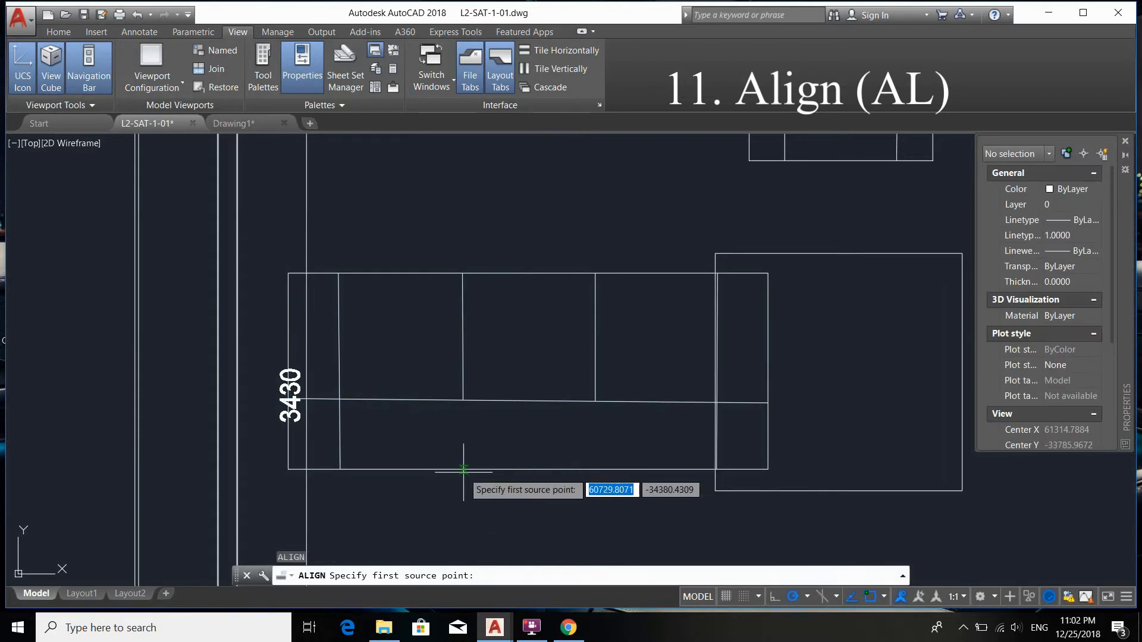
left_click(432, 468)
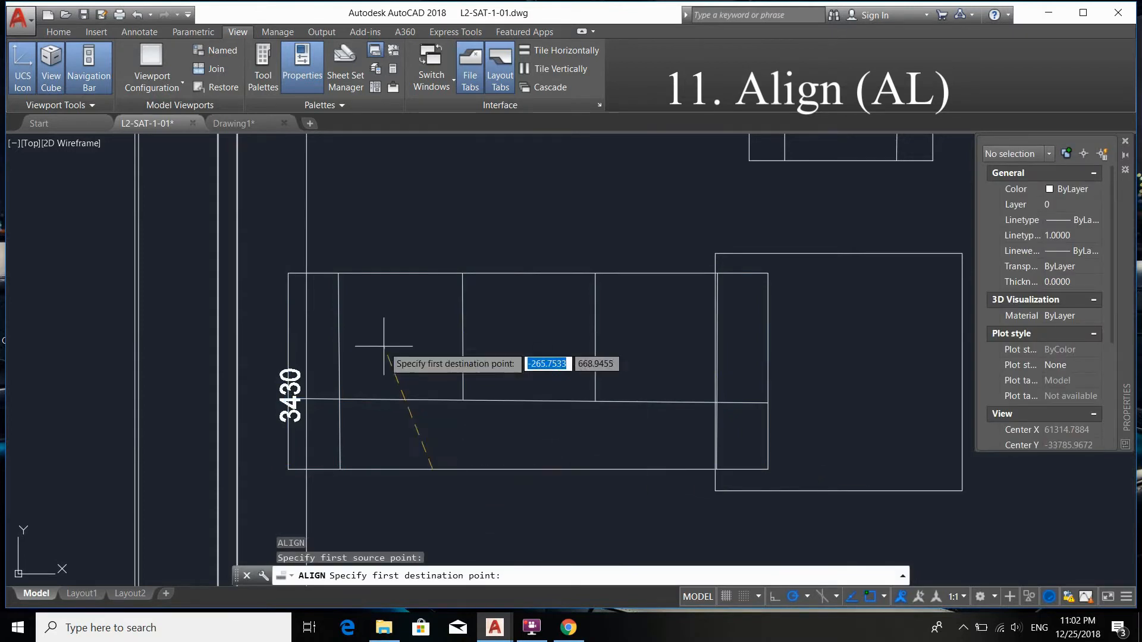
left_click(238, 193)
left_click(594, 469)
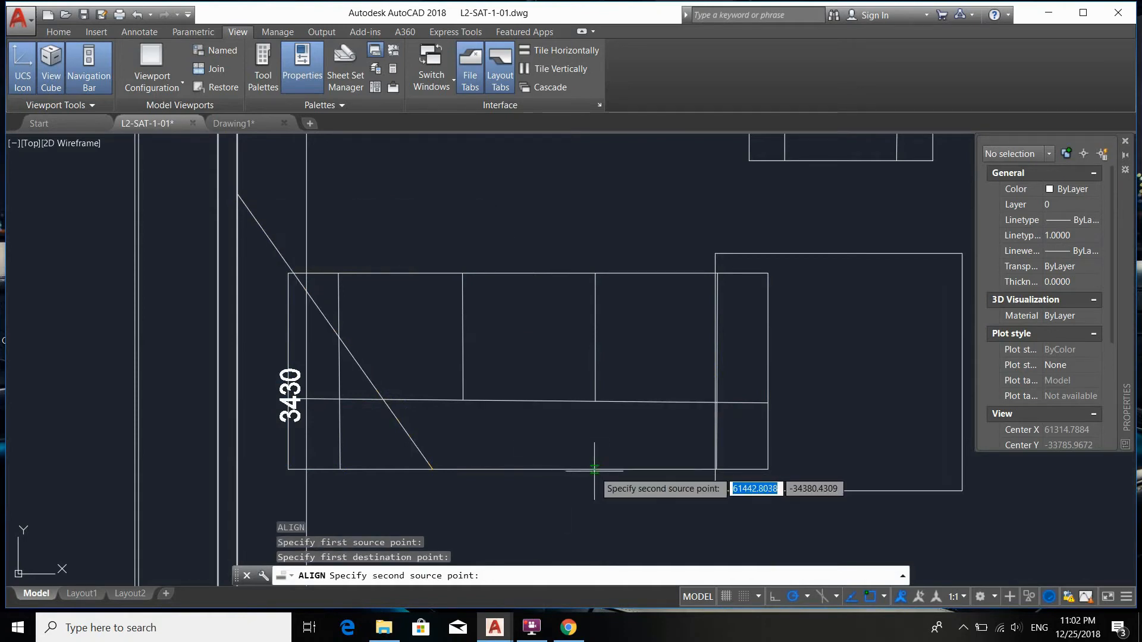
left_click(237, 310)
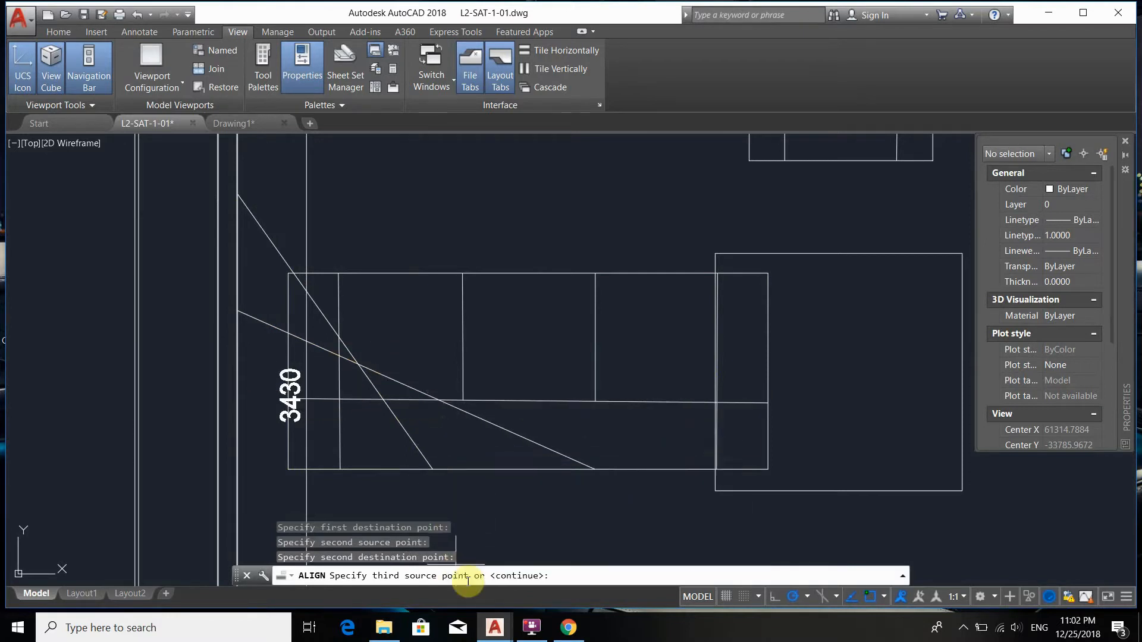
- Complete the sofa alignment with only two point pairs and No for scaling objects
key("Return")
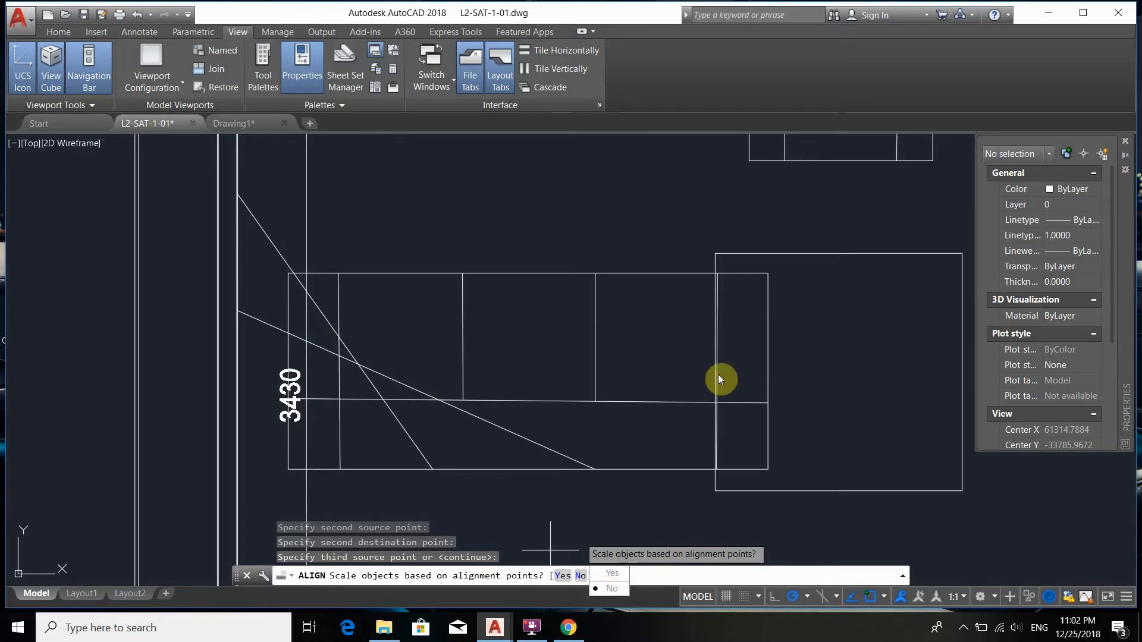
type("n")
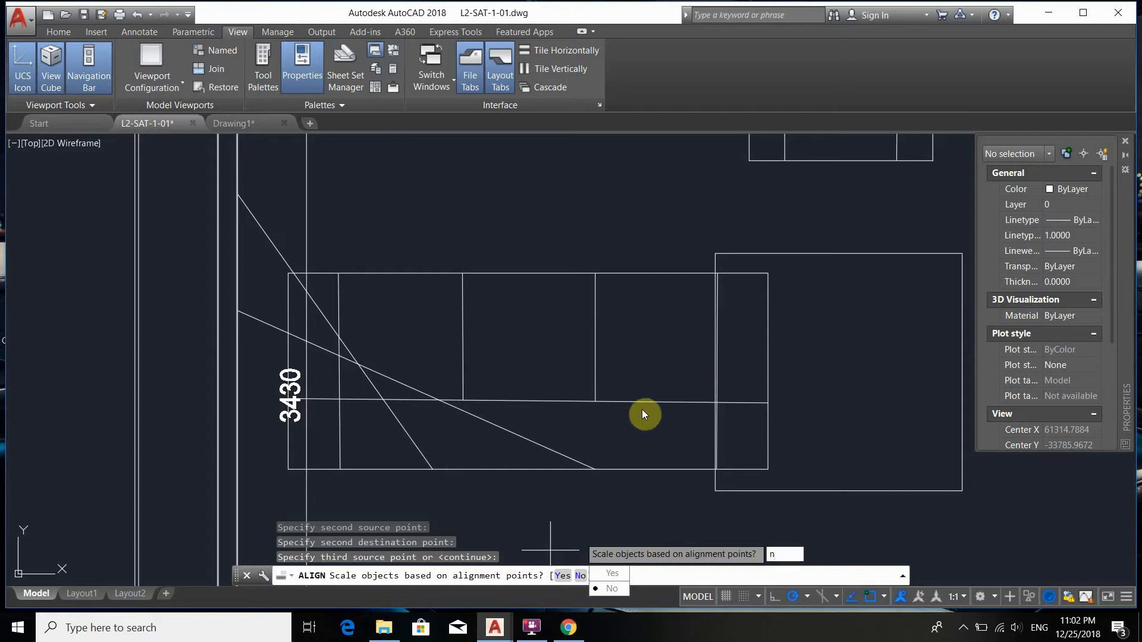
key("Return")
scroll(485, 267, "down", 2)
middle_click_drag(508, 273, 523, 329)
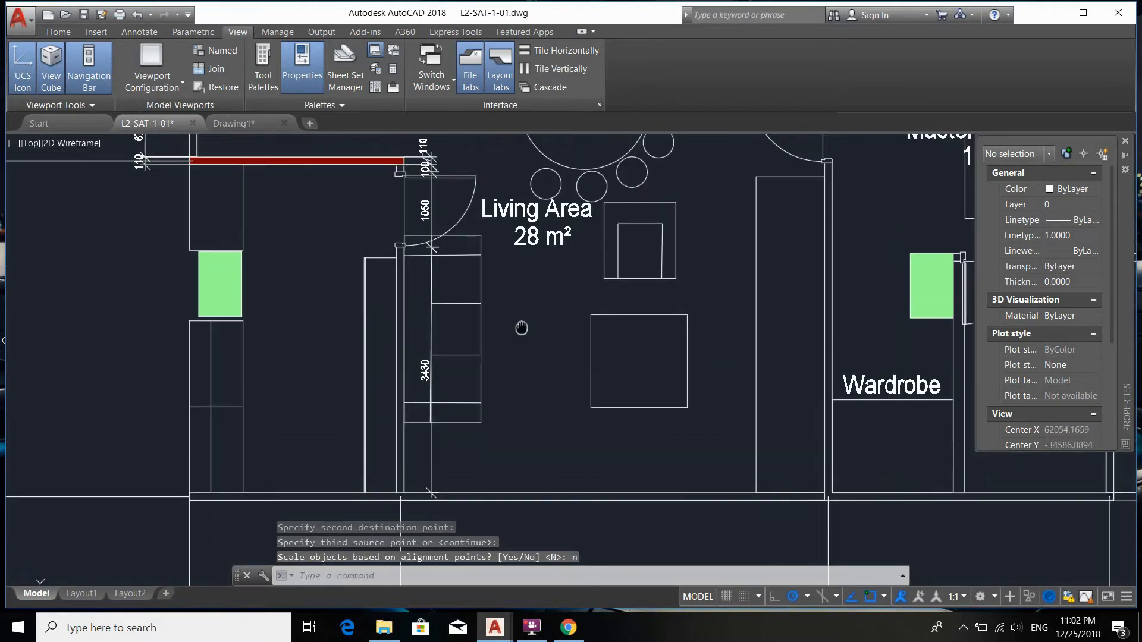
scroll(434, 290, "up", 1)
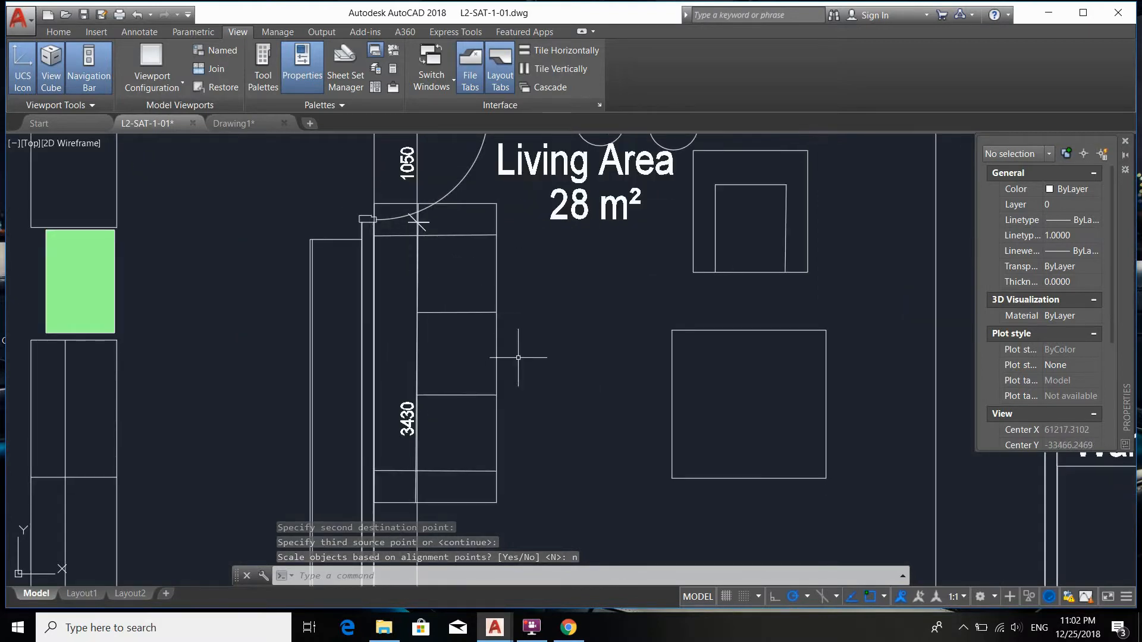
scroll(522, 387, "down", 1)
middle_click_drag(499, 416, 467, 397)
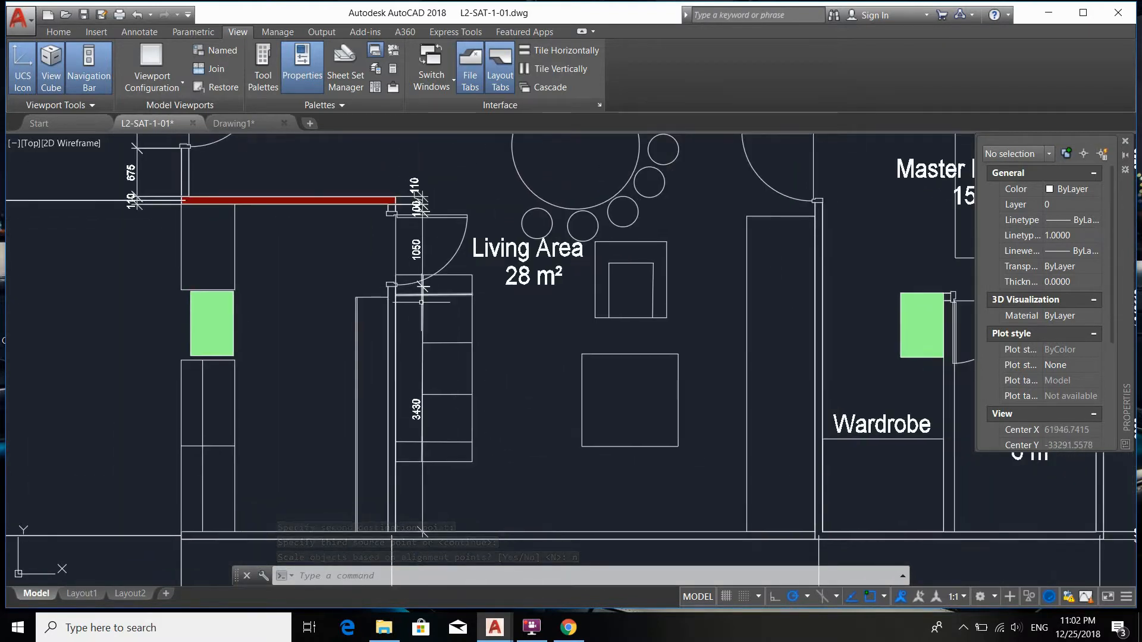
scroll(446, 325, "up", 1)
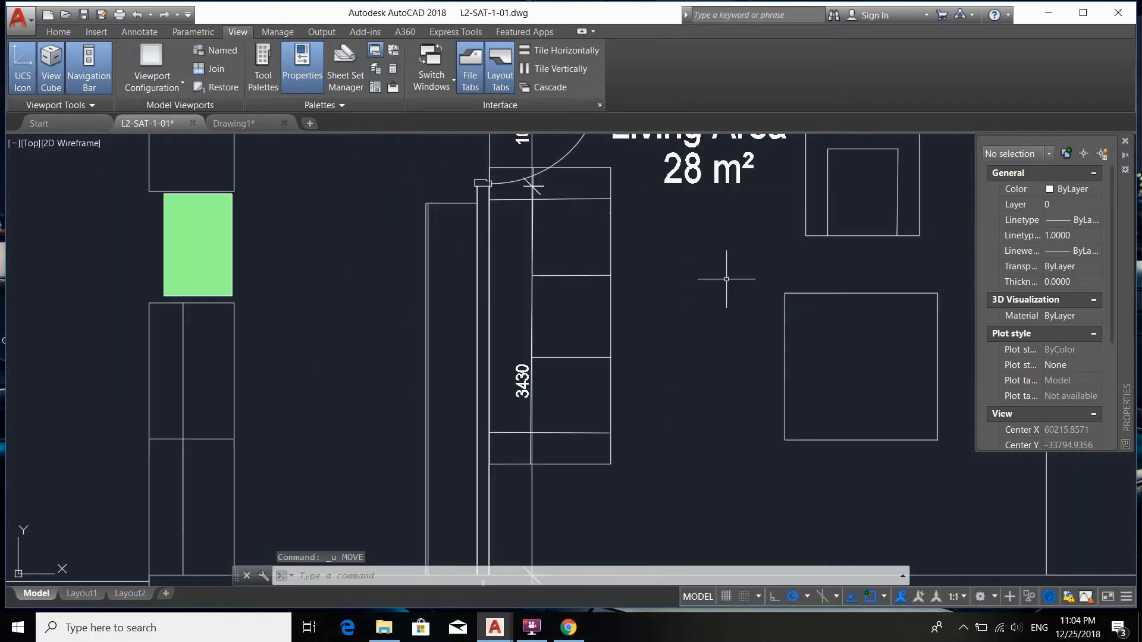
- Move the whole aligned sofa away from the wall, towards the Living Area's square table
key("ctrl+z")
scroll(491, 183, "up", 4)
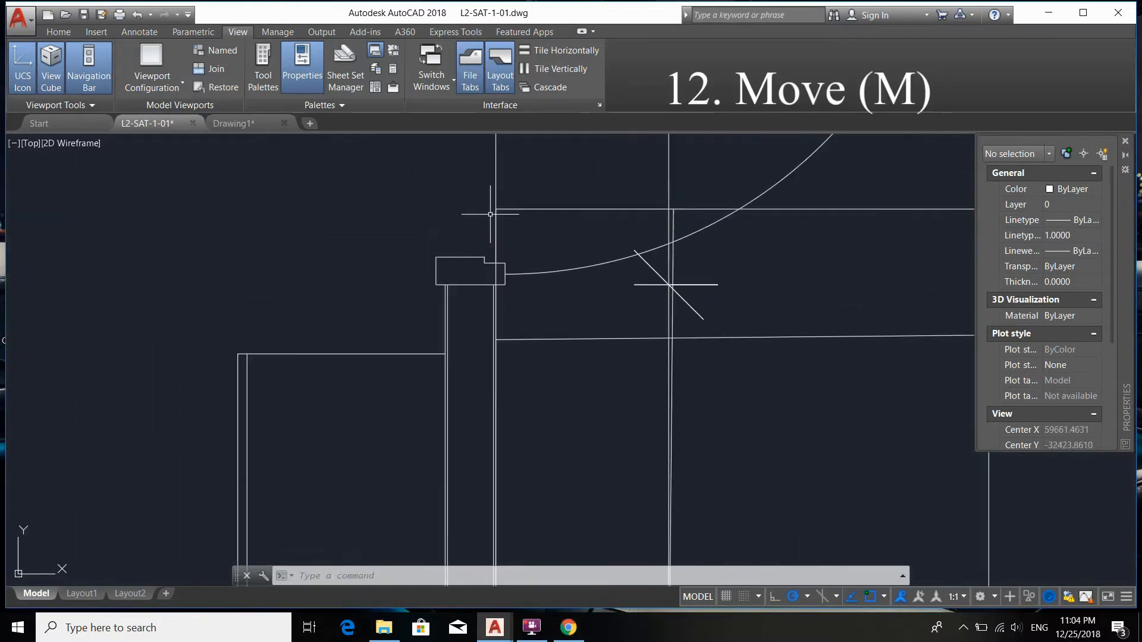
left_click(490, 203)
scroll(547, 261, "down", 4)
middle_click_drag(682, 429, 698, 303)
left_click(702, 449)
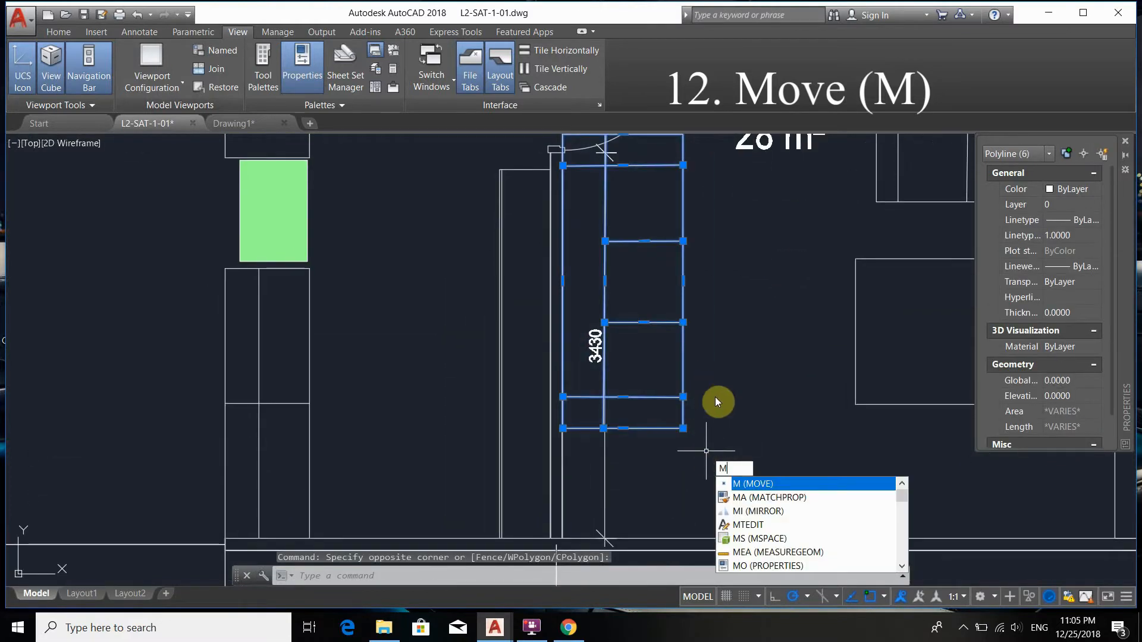
key("Return")
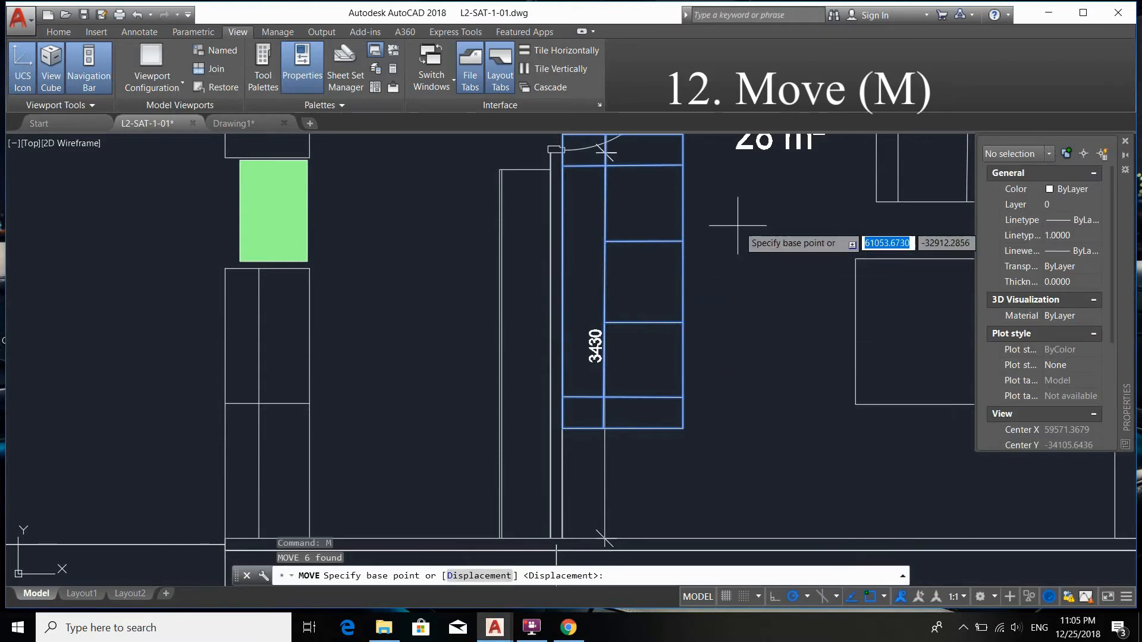
left_click(755, 210)
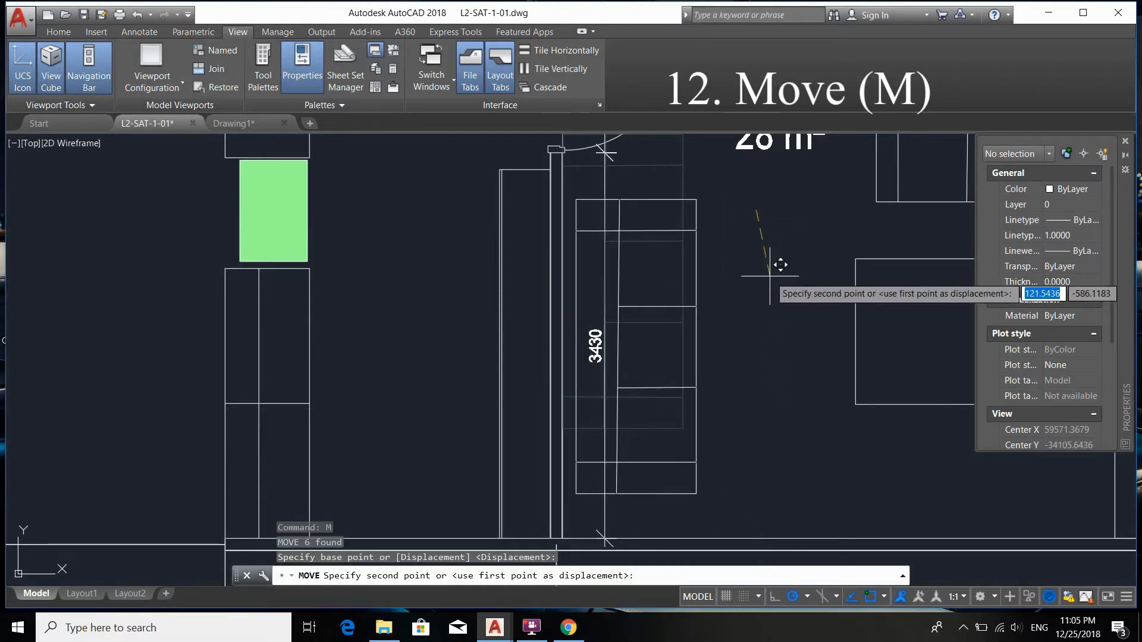
left_click(880, 259)
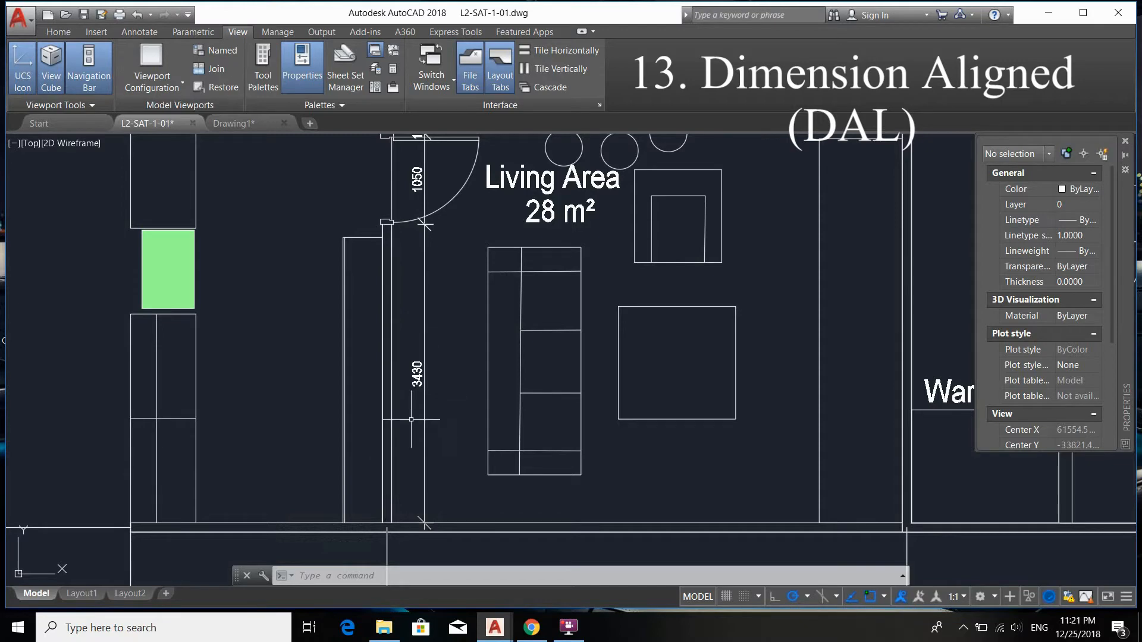
- Add an aligned dimension along the sofa's long front edge, placing the dimension line between the sofa and the square table
type("DAL")
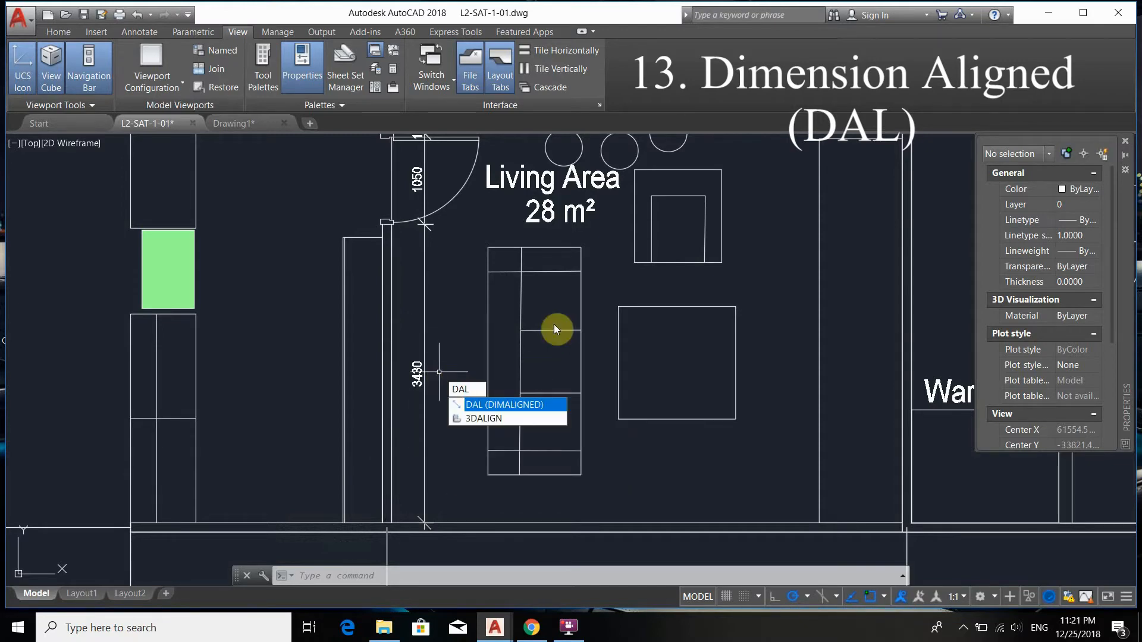
key("Return")
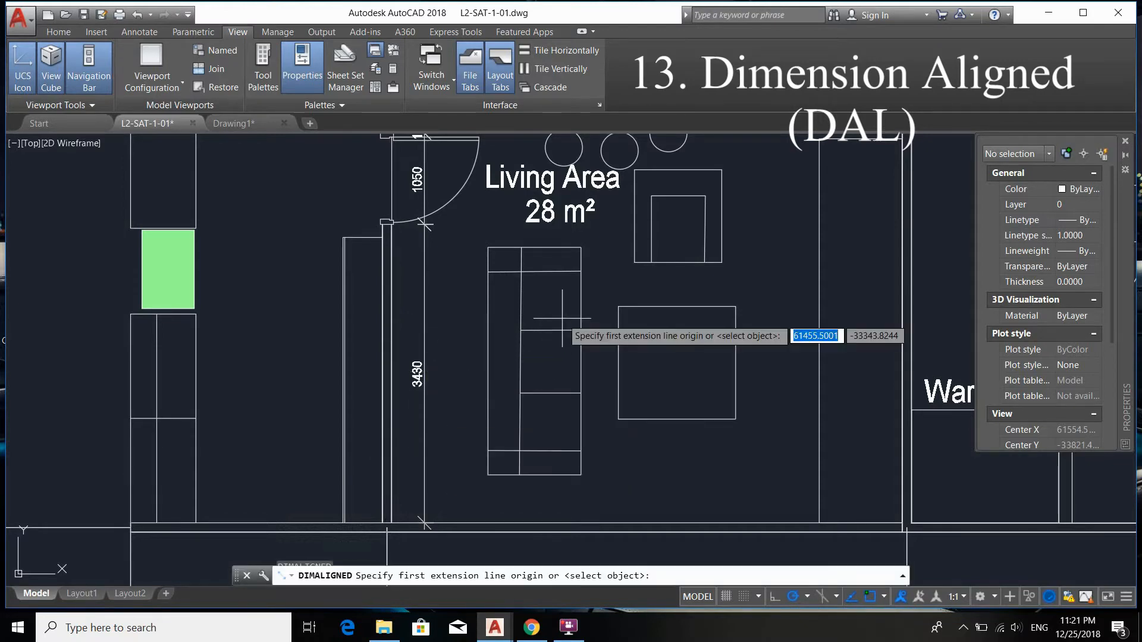
left_click(581, 247)
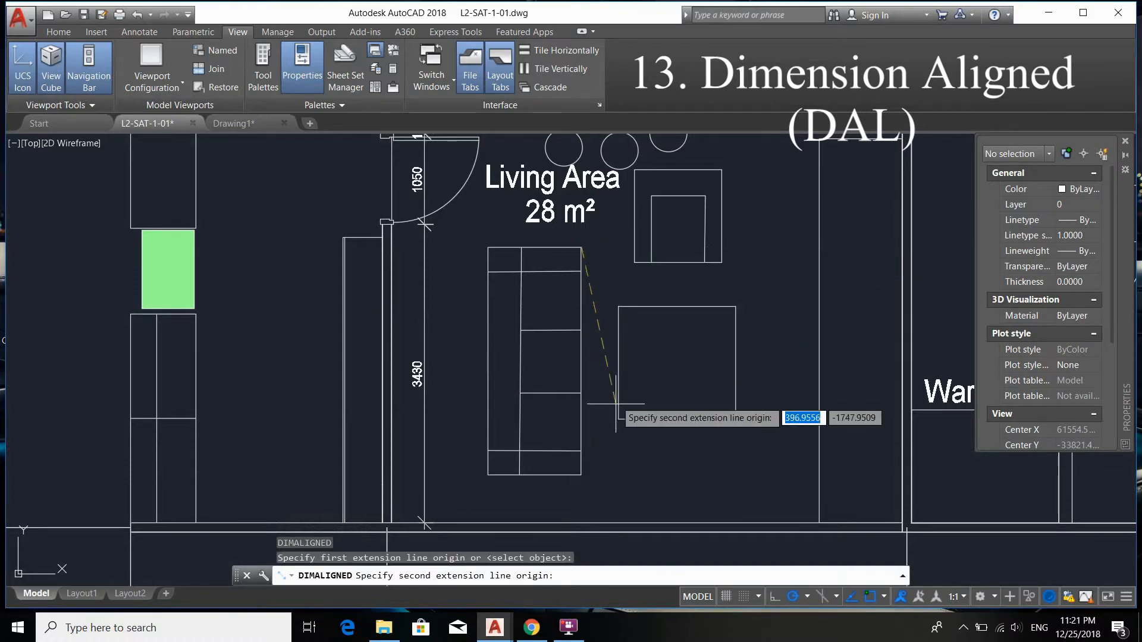
left_click(582, 475)
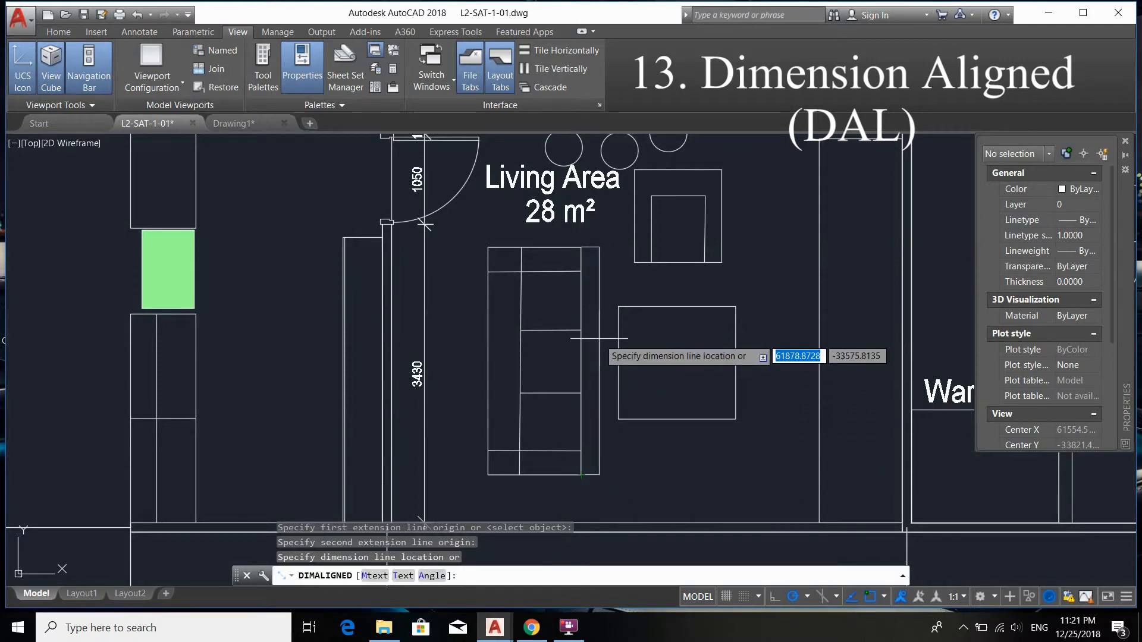
scroll(598, 338, "up", 2)
middle_click_drag(588, 321, 512, 297)
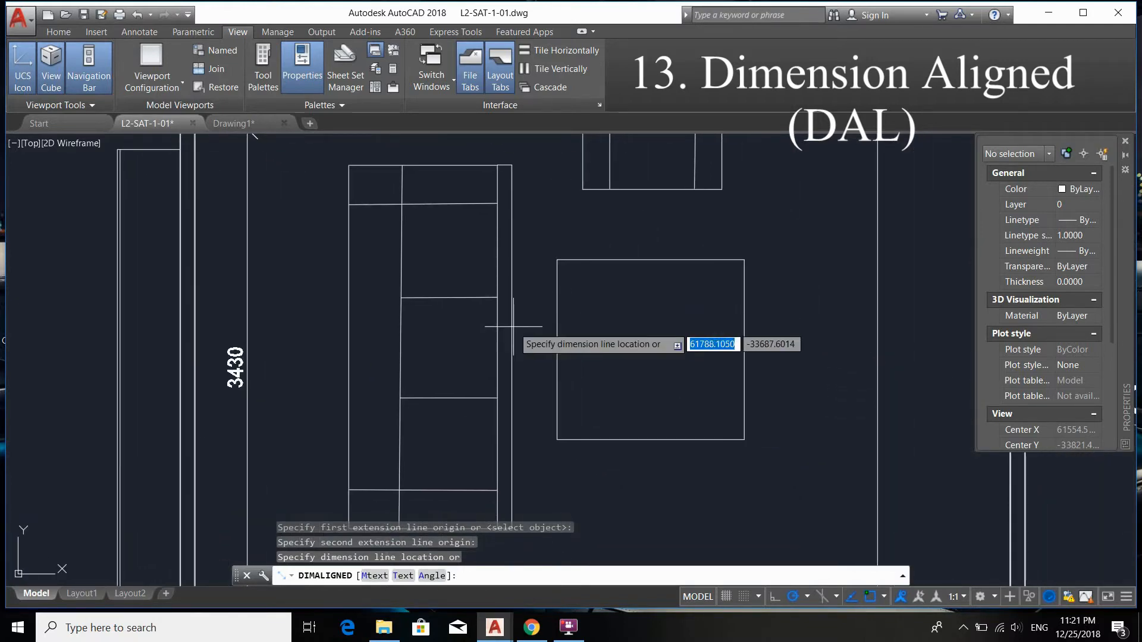
left_click(520, 476)
- Examine the tiny text at the middle of the sofa's new dimension line
scroll(578, 247, "up", 3)
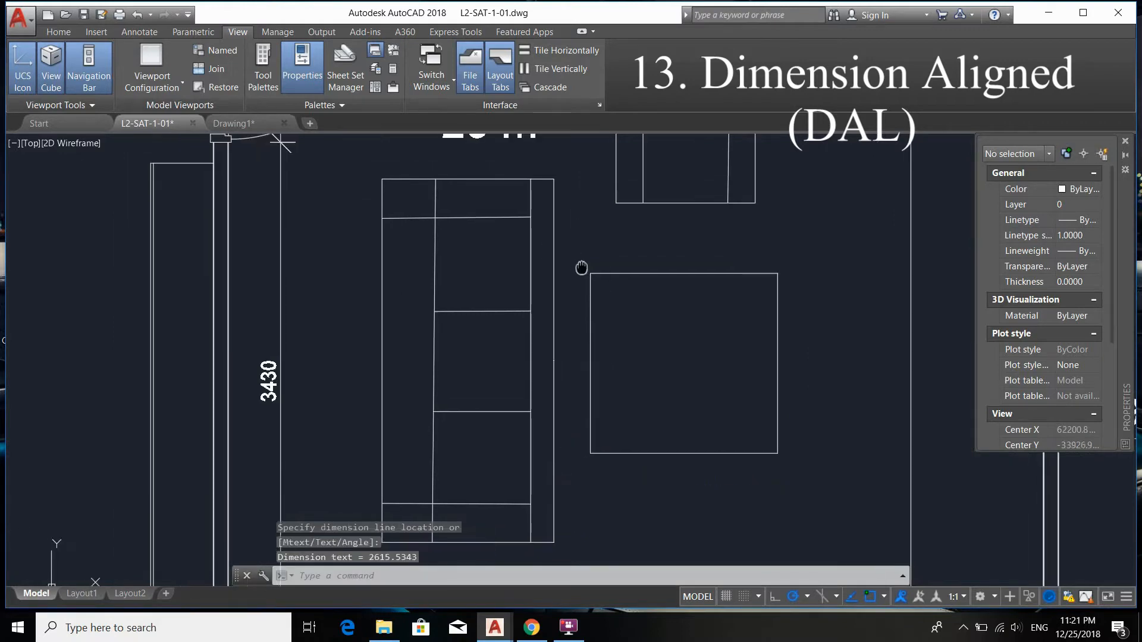
scroll(534, 367, "up", 3)
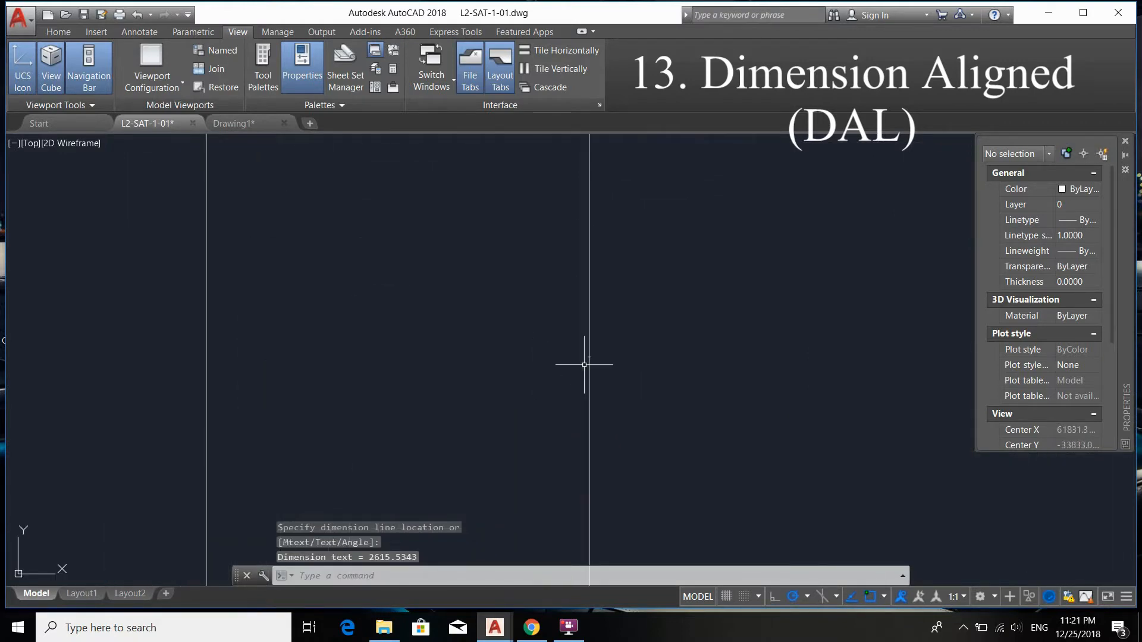
middle_click_drag(357, 438, 478, 274)
scroll(485, 297, "up", 4)
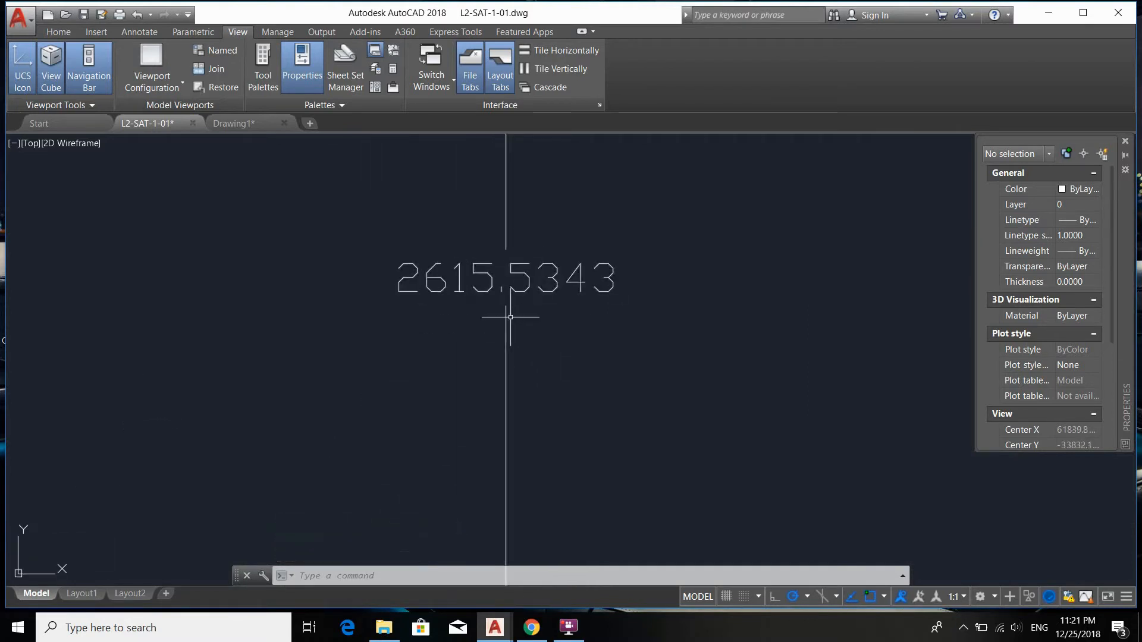
scroll(506, 287, "down", 8)
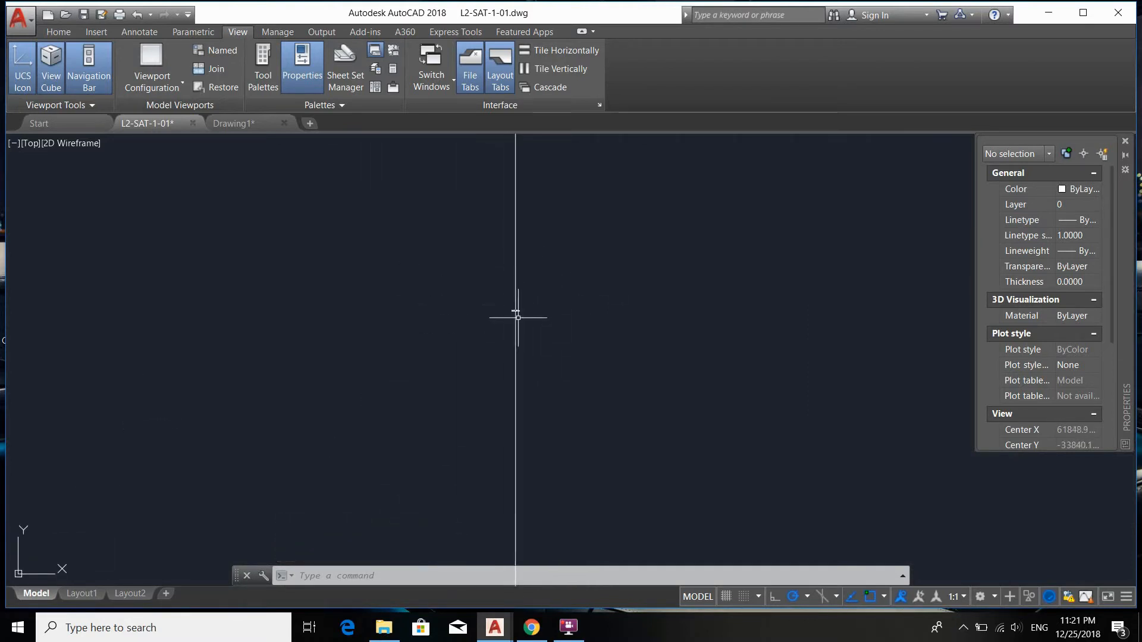
mouse_move(522, 250)
middle_mouse_down()
mouse_move(504, 267)
mouse_move(515, 291)
middle_mouse_up()
scroll(558, 329, "down", 2)
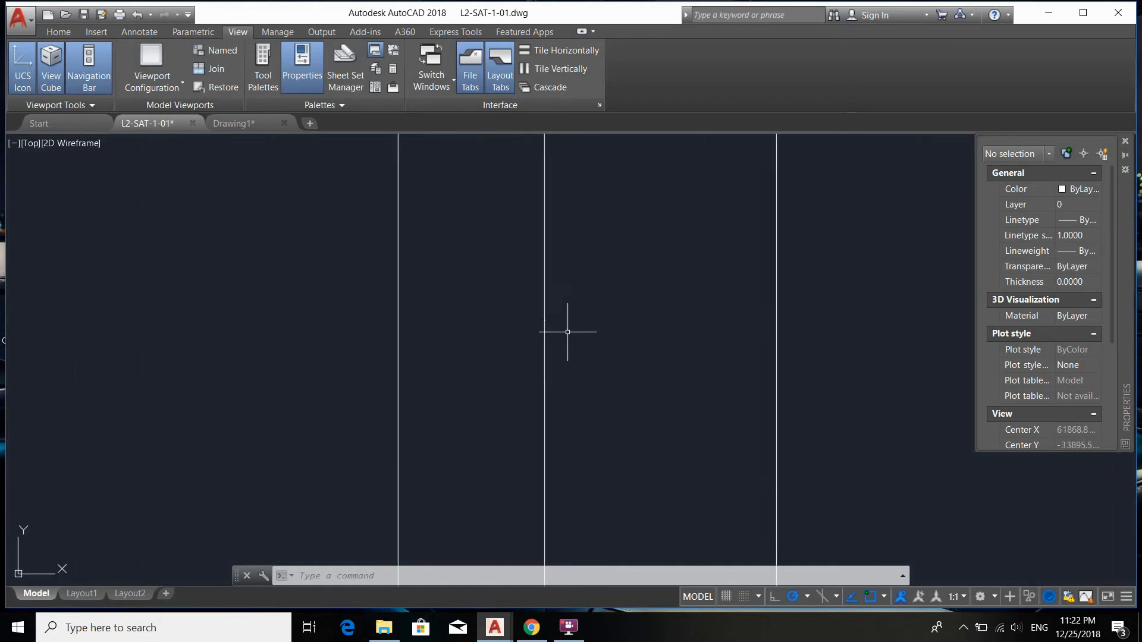
- Select the sofa's aligned dimension and set its text height to 90 in its text properties
scroll(567, 331, "up", 2)
left_click(558, 380)
left_click(467, 251)
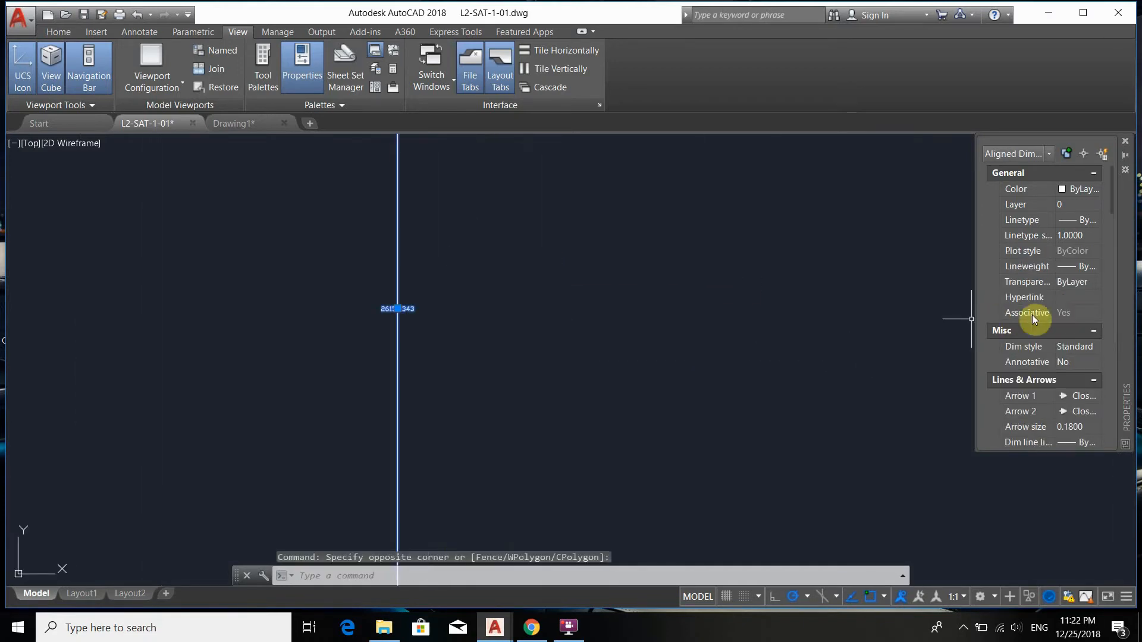
scroll(1033, 316, "down", 10)
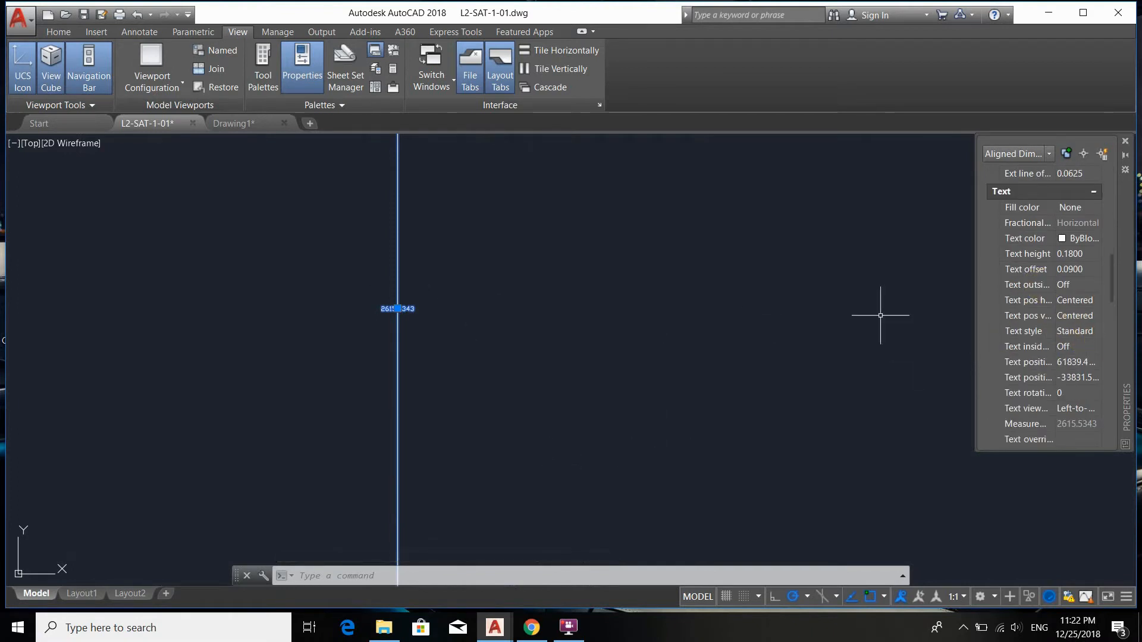
scroll(1038, 344, "down", 6)
scroll(1043, 352, "up", 5)
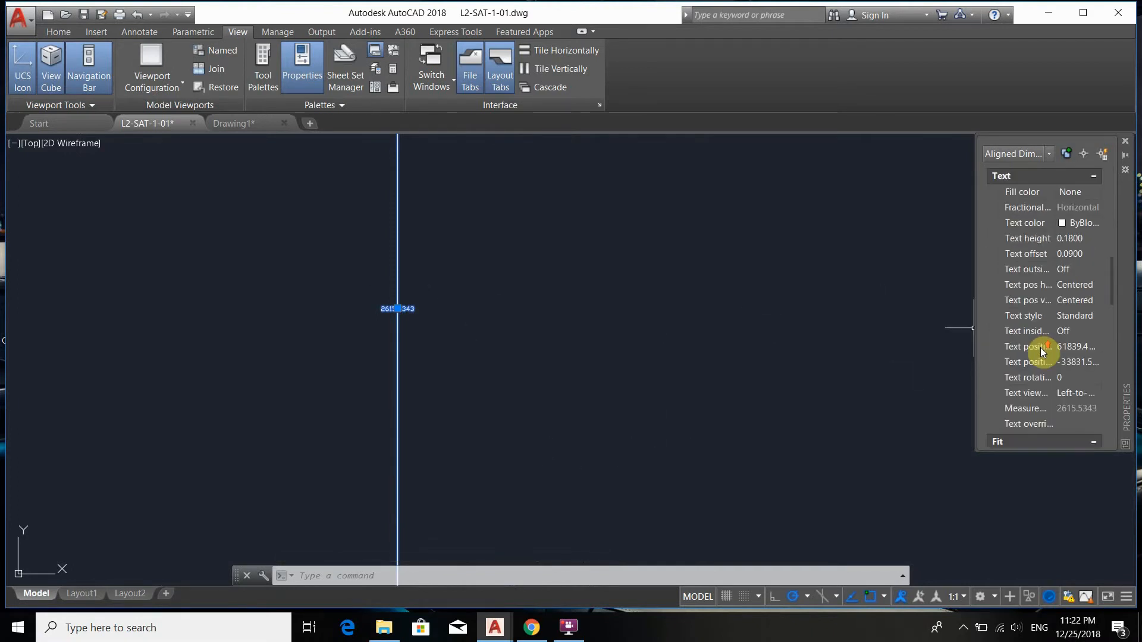
scroll(1030, 261, "up", 3)
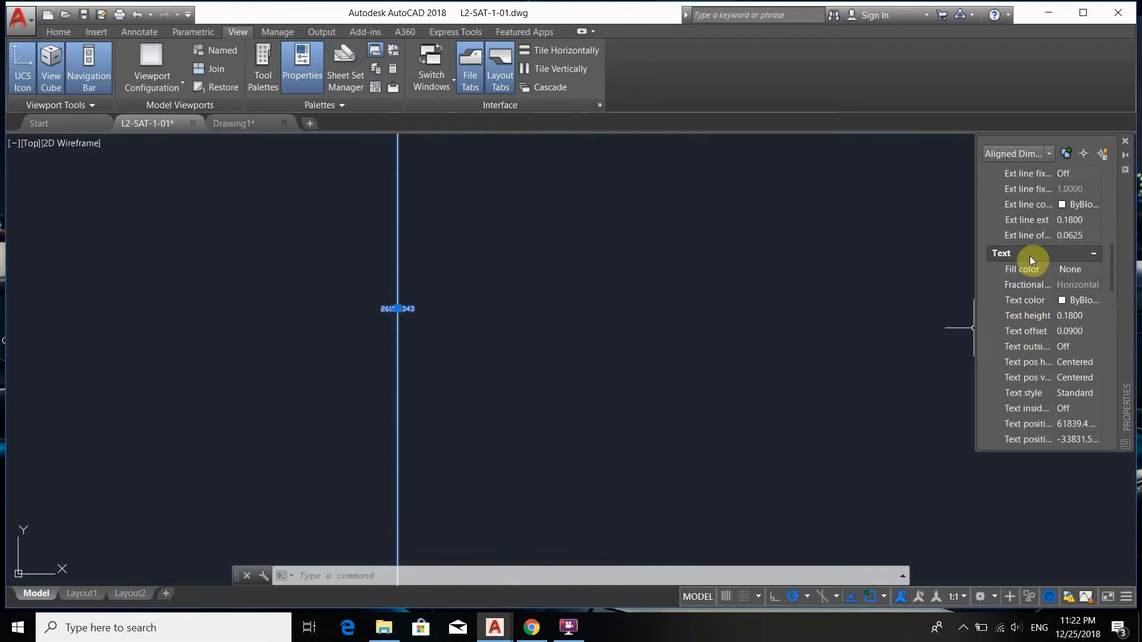
left_click(1072, 316)
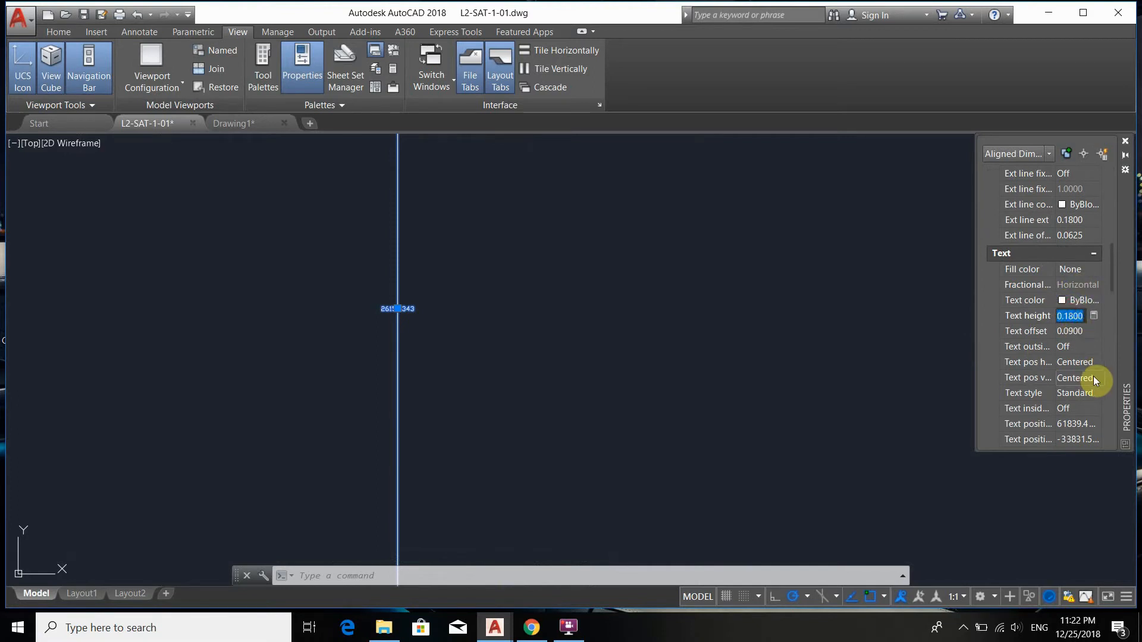
type("1")
type("0")
key("Tab")
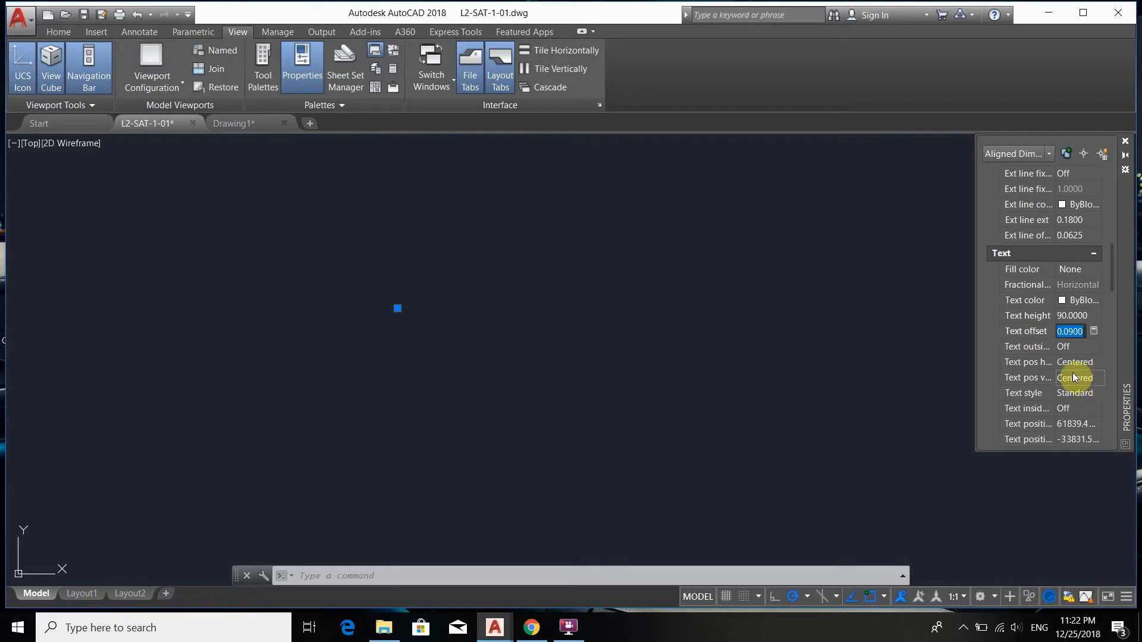
scroll(623, 364, "down", 5)
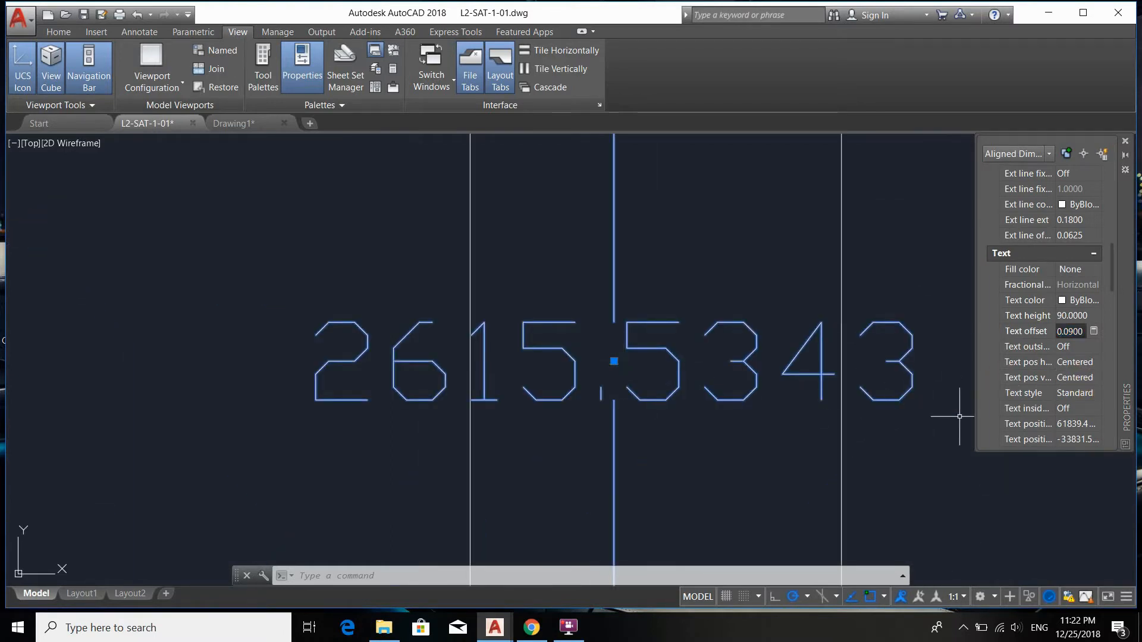
scroll(1031, 398, "down", 2)
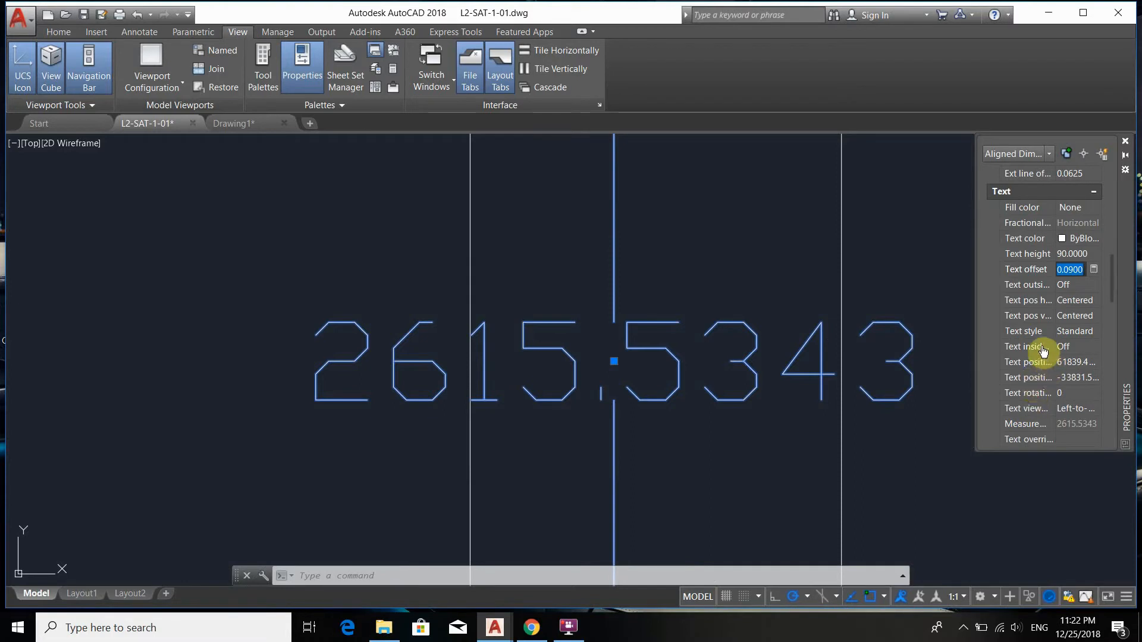
- Set the sofa dimension's text rotation to 90 and deselect the dimension
left_click(1065, 395)
type("9")
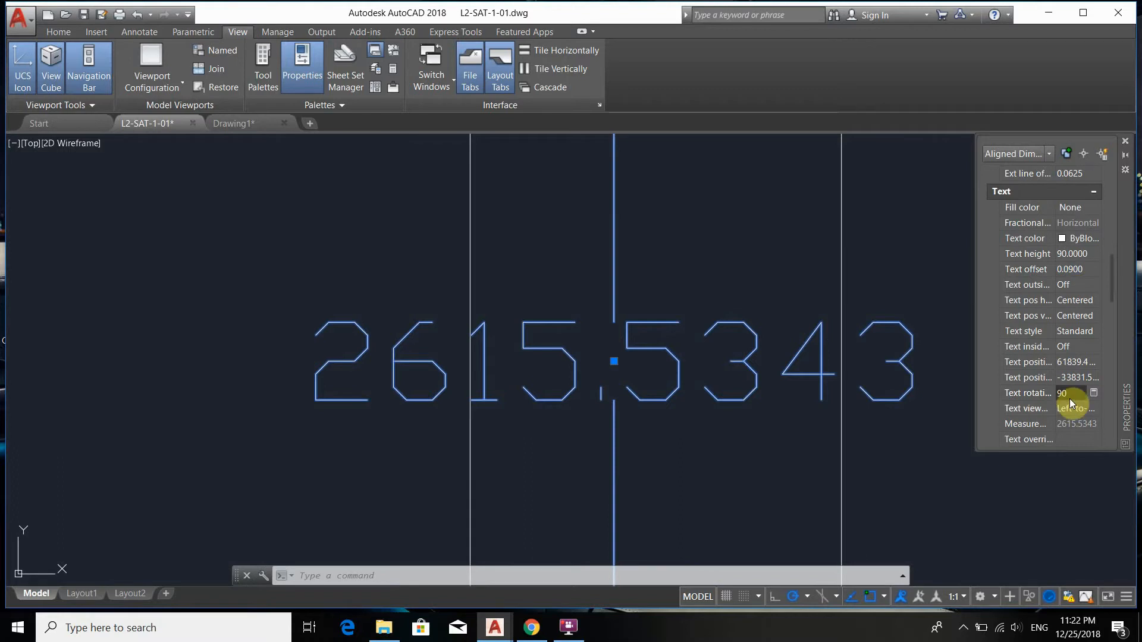
type("0")
key("Return")
scroll(732, 414, "down", 3)
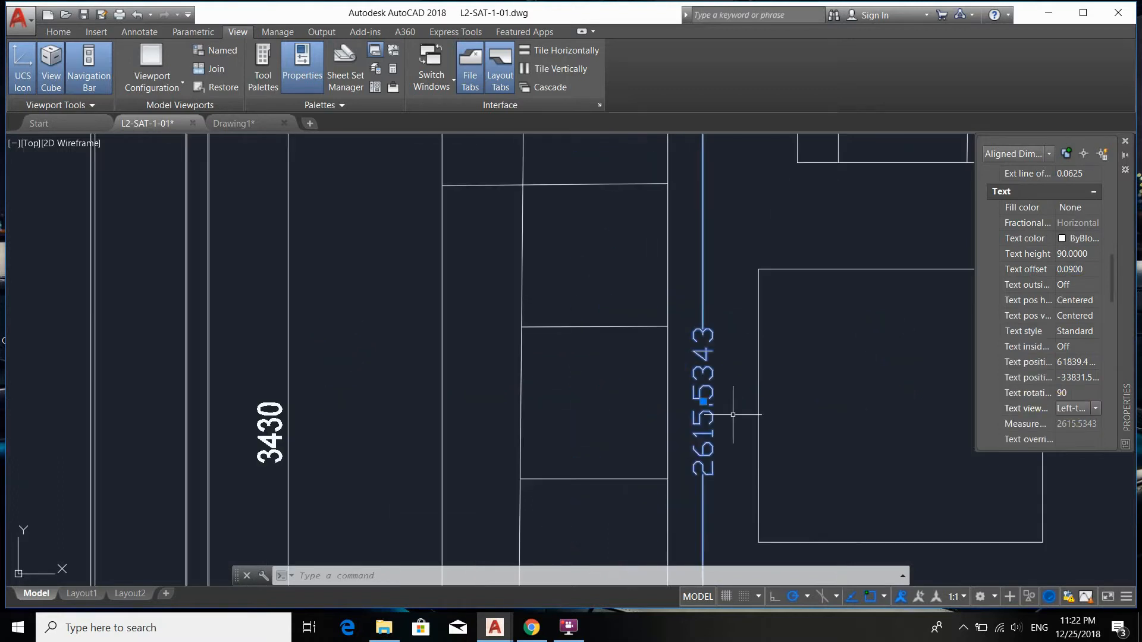
scroll(732, 415, "down", 4)
scroll(747, 370, "up", 2)
key("Escape")
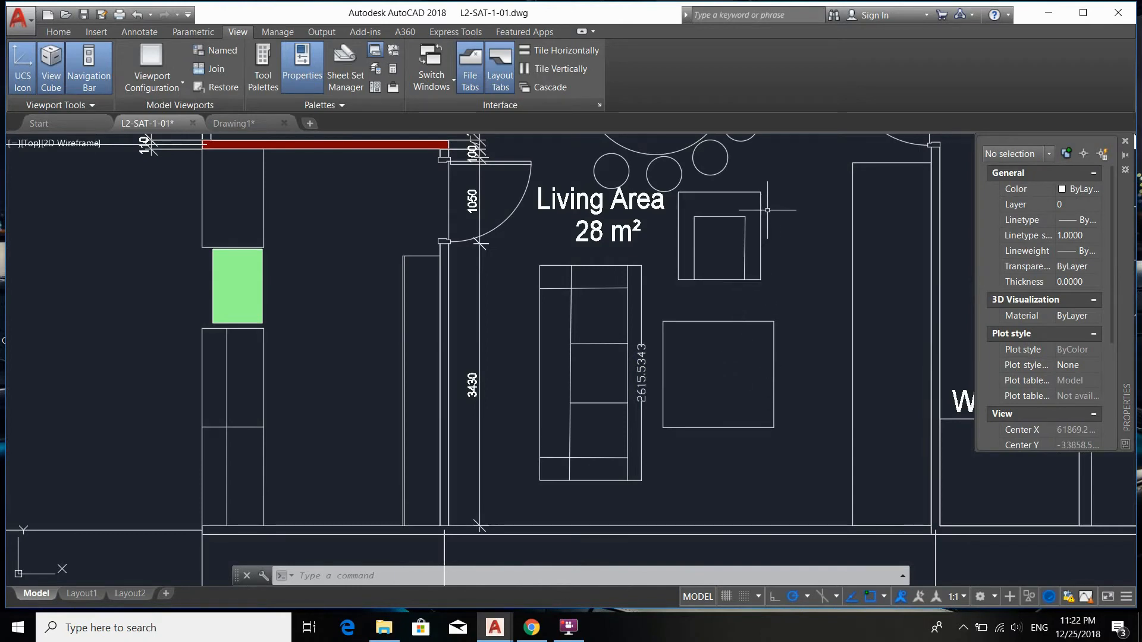
- Add aligned dimensions along the right edges of the Living Area's armchair and square table, with each dimension line just outside the furniture
key("Return")
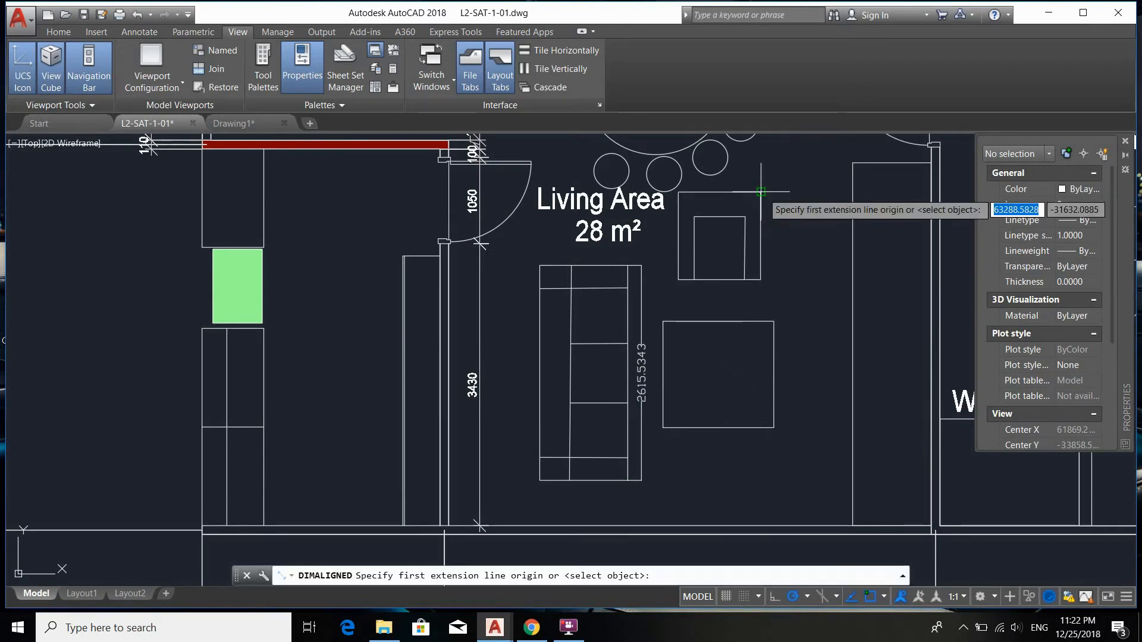
left_click(761, 193)
left_click(761, 279)
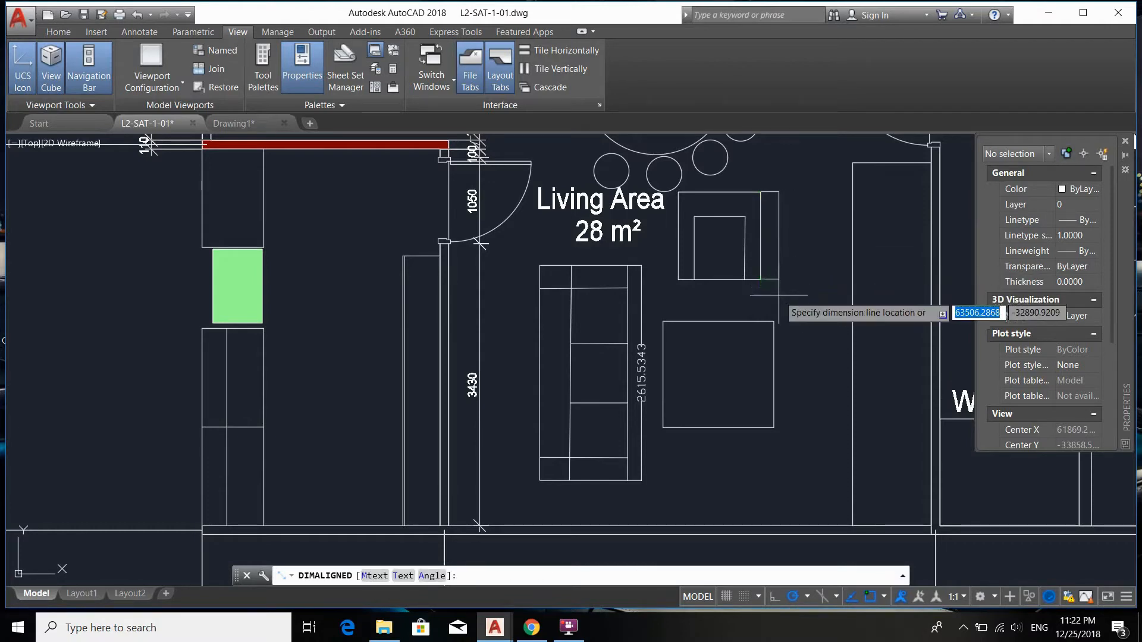
key("Escape")
key("Return")
left_click(773, 321)
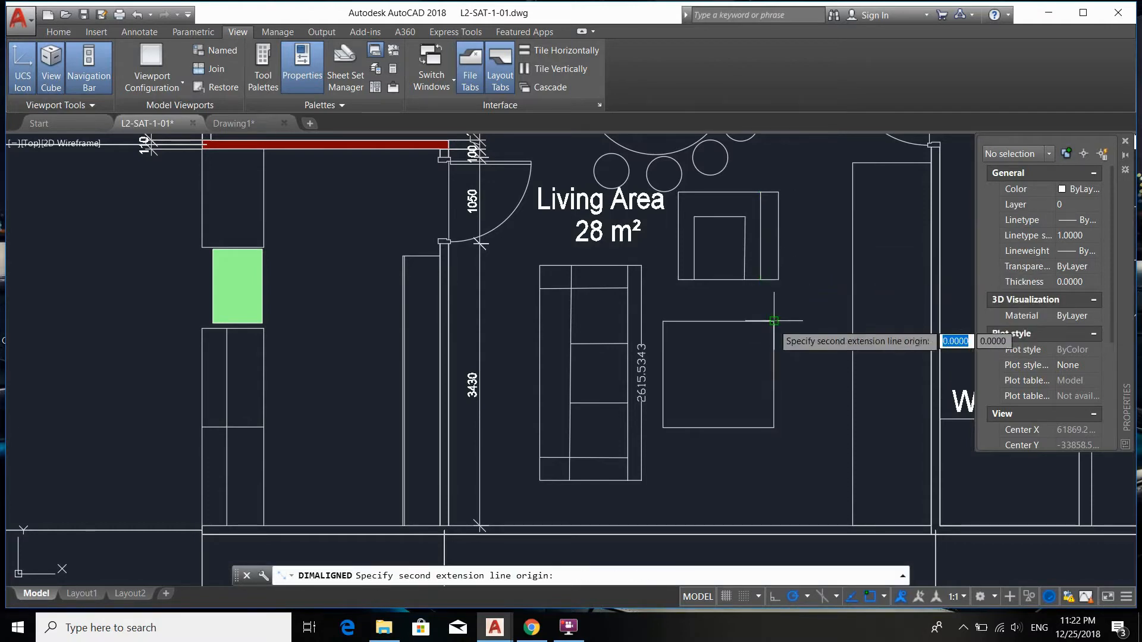
left_click(773, 427)
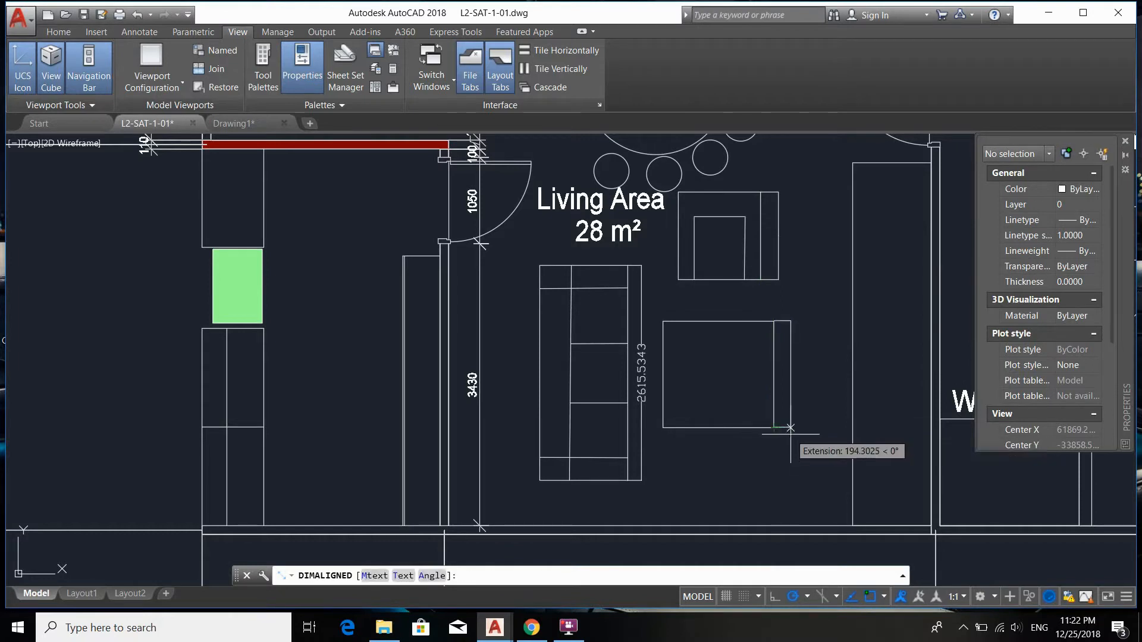
left_click(794, 375)
- Add aligned dimensions along the long edge of the Living Area's tall cabinet and from the wardrobe's upper line to the outer wall
key("Return")
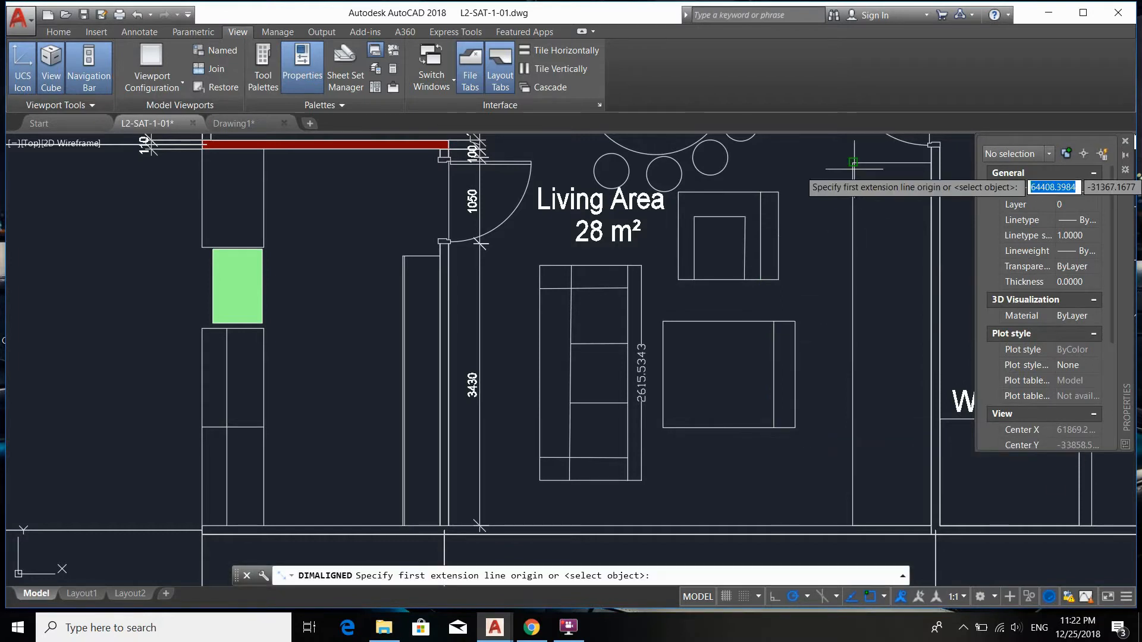
left_click(853, 162)
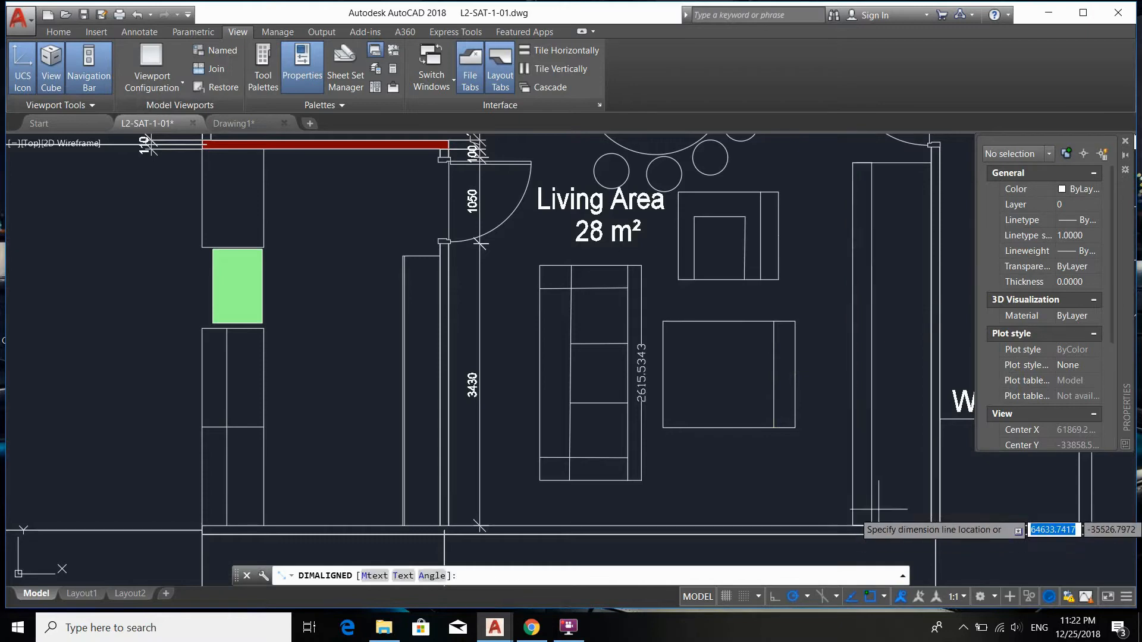
key("Escape")
scroll(867, 372, "down", 2)
middle_click_drag(867, 373, 759, 401)
key("Return")
left_click(792, 418)
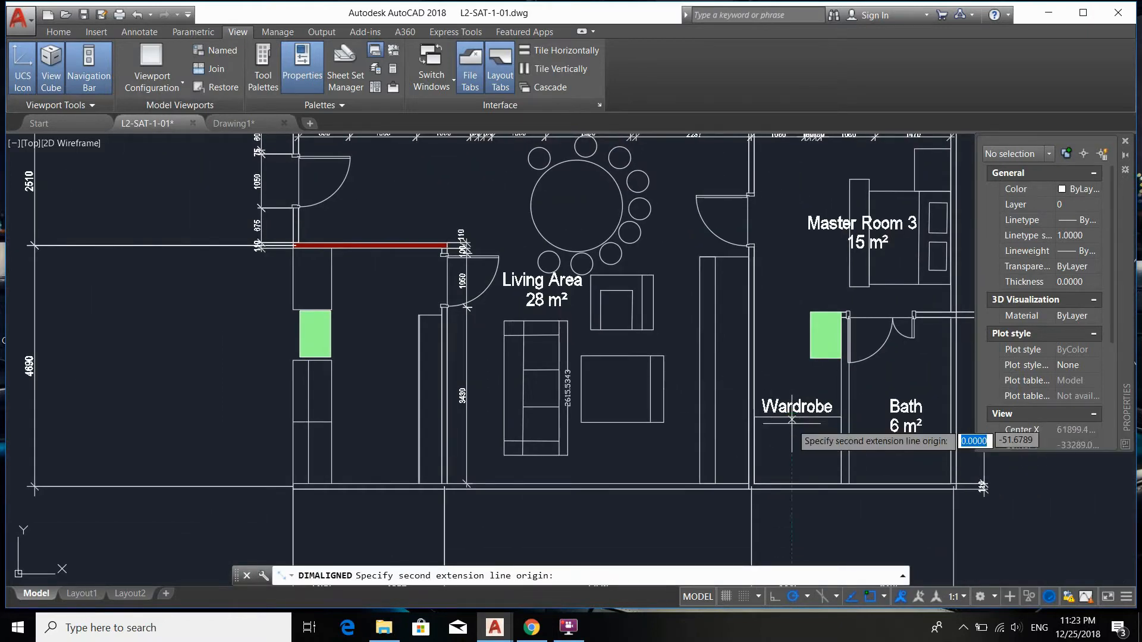
left_click(789, 483)
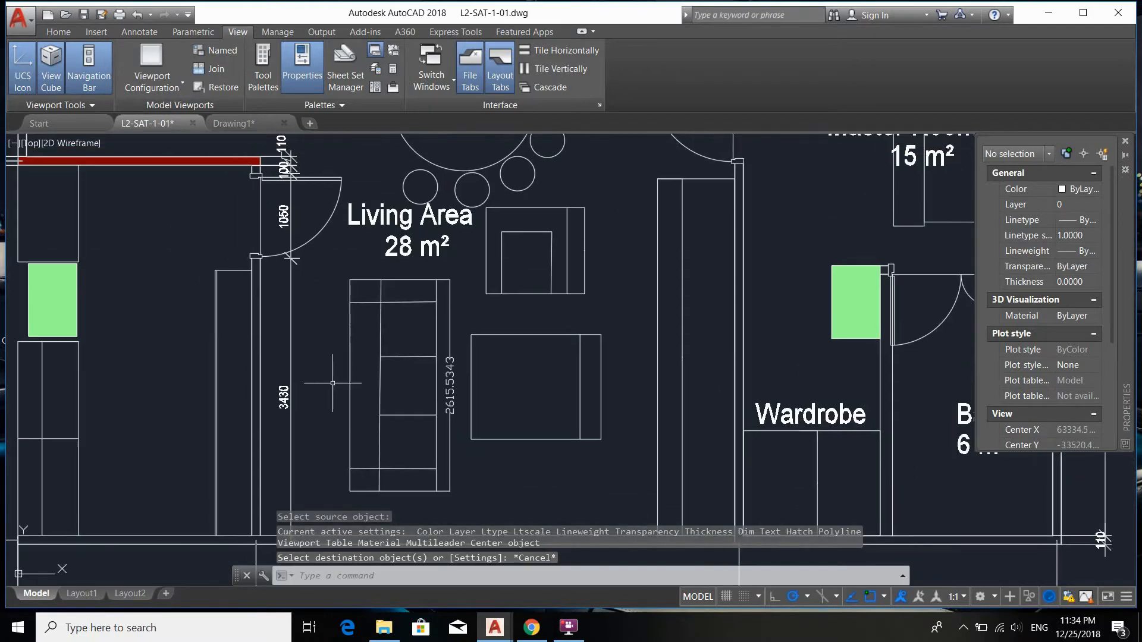
- Match the properties of the 3430 wall dimension onto the sofa's dimension
scroll(288, 373, "up", 5)
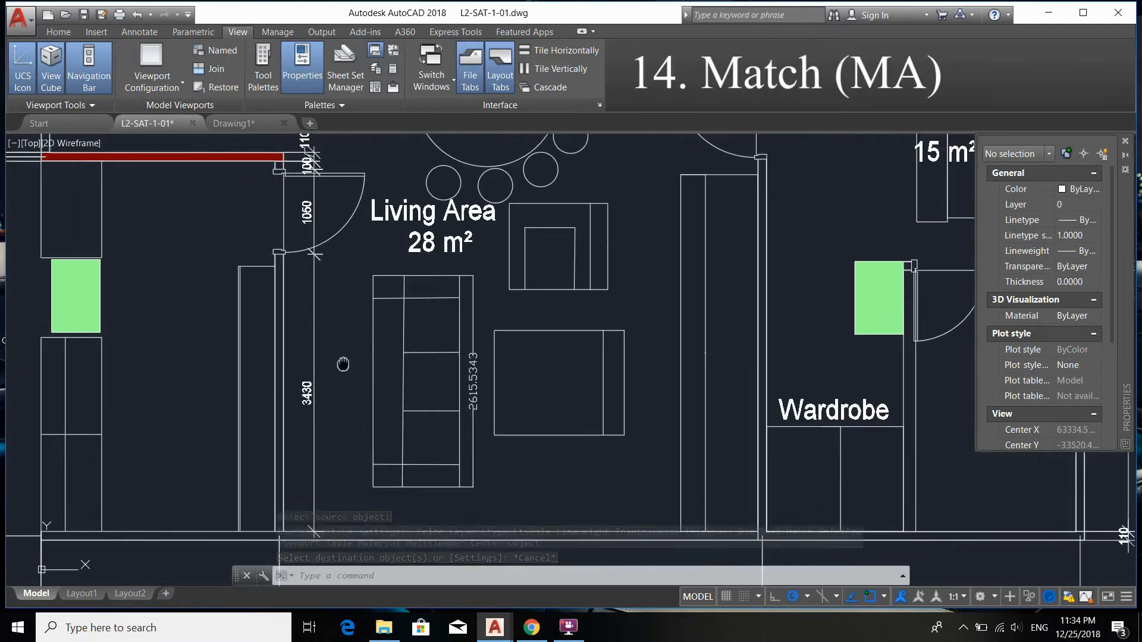
scroll(330, 365, "down", 2)
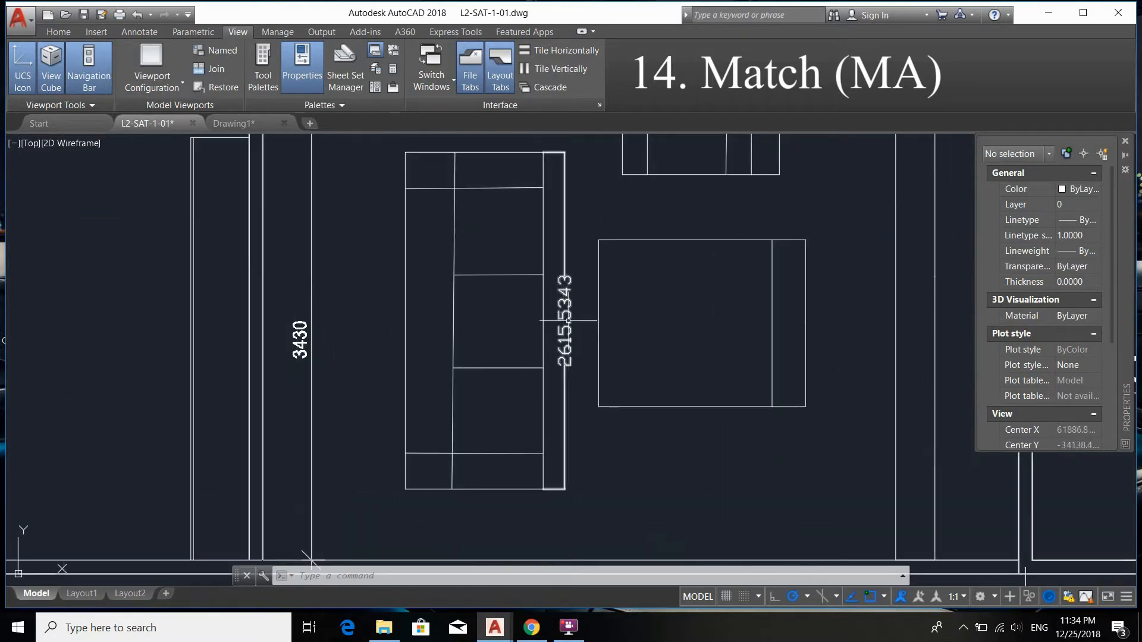
type("m")
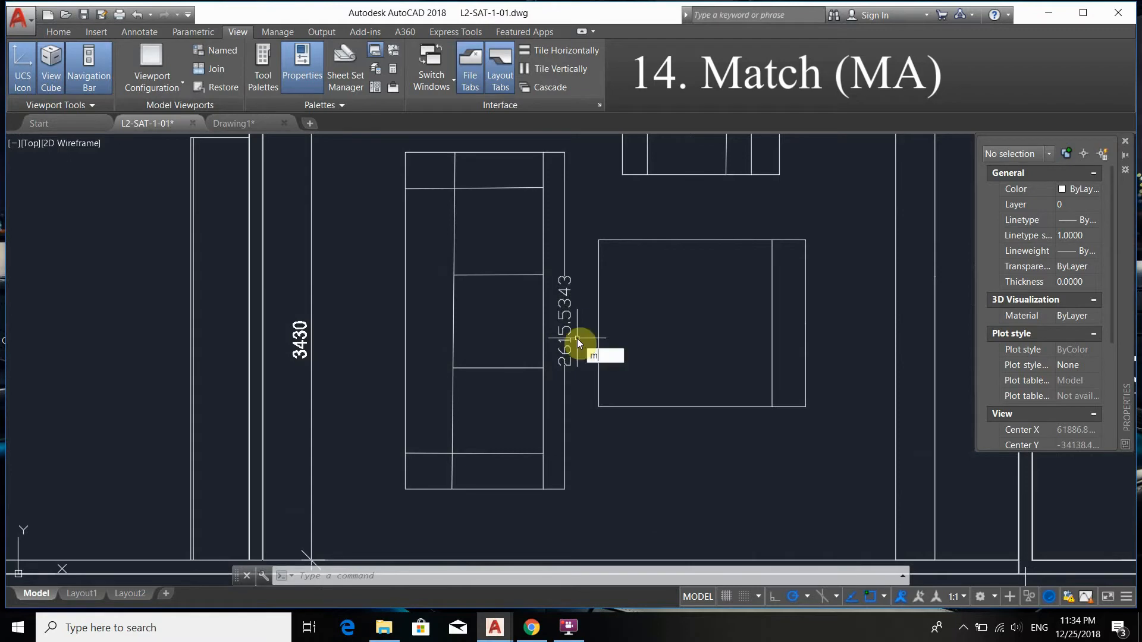
type("a")
left_click(604, 375)
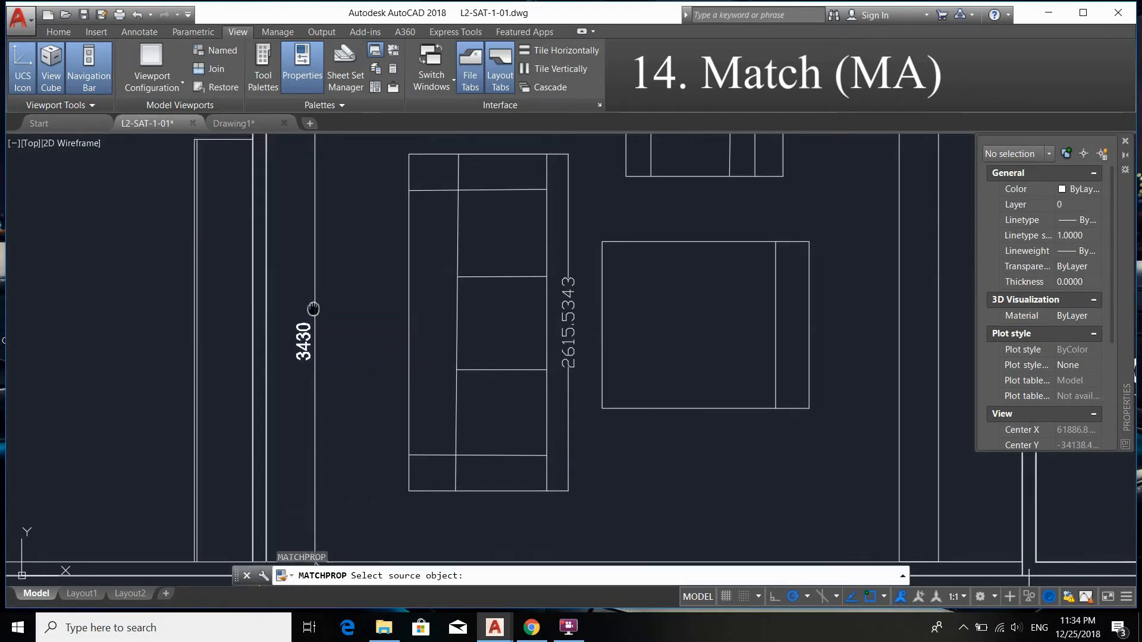
middle_click_drag(310, 307, 333, 363)
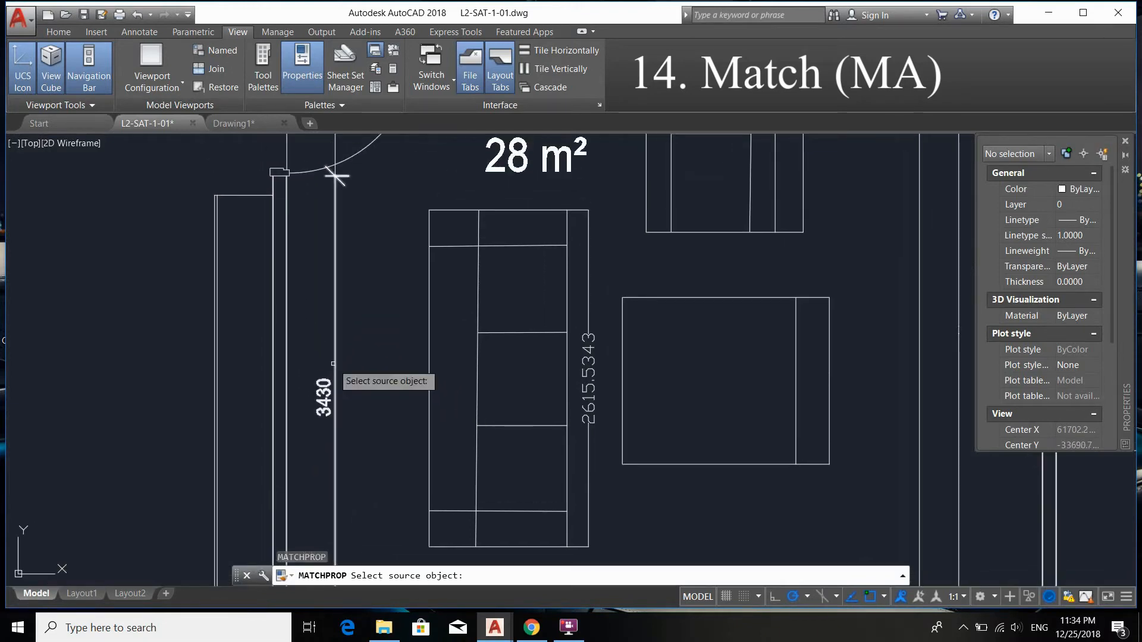
left_click(335, 366)
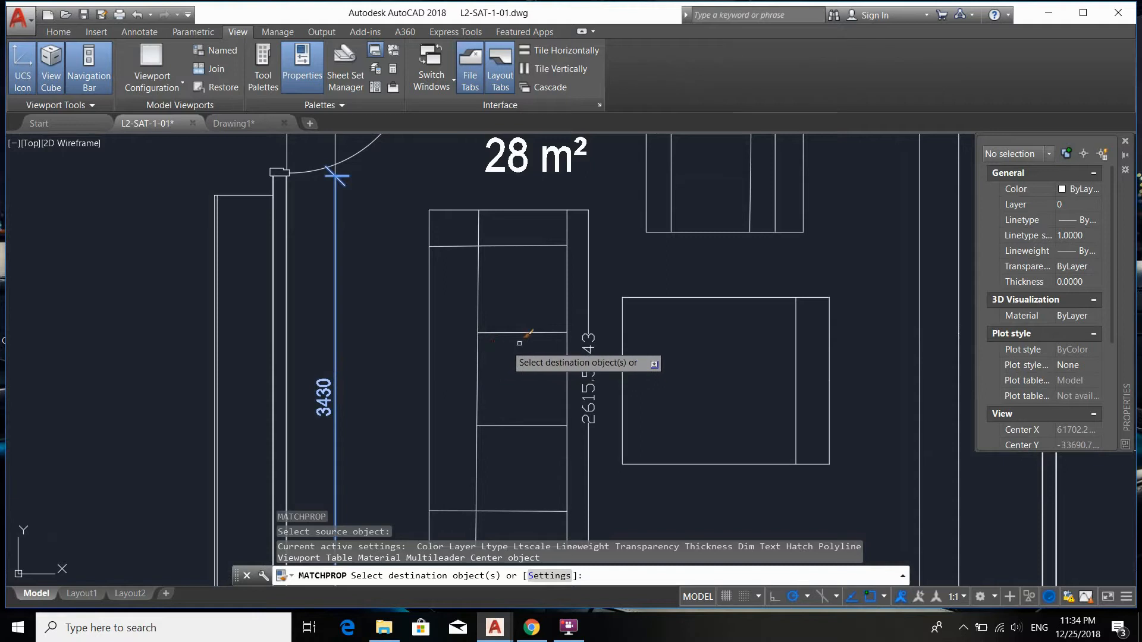
left_click(588, 300)
- Apply the matched dimension properties to the armchair's and the square table's dimensions as well
mouse_move(716, 240)
middle_mouse_down()
mouse_move(706, 273)
mouse_move(655, 318)
middle_mouse_up()
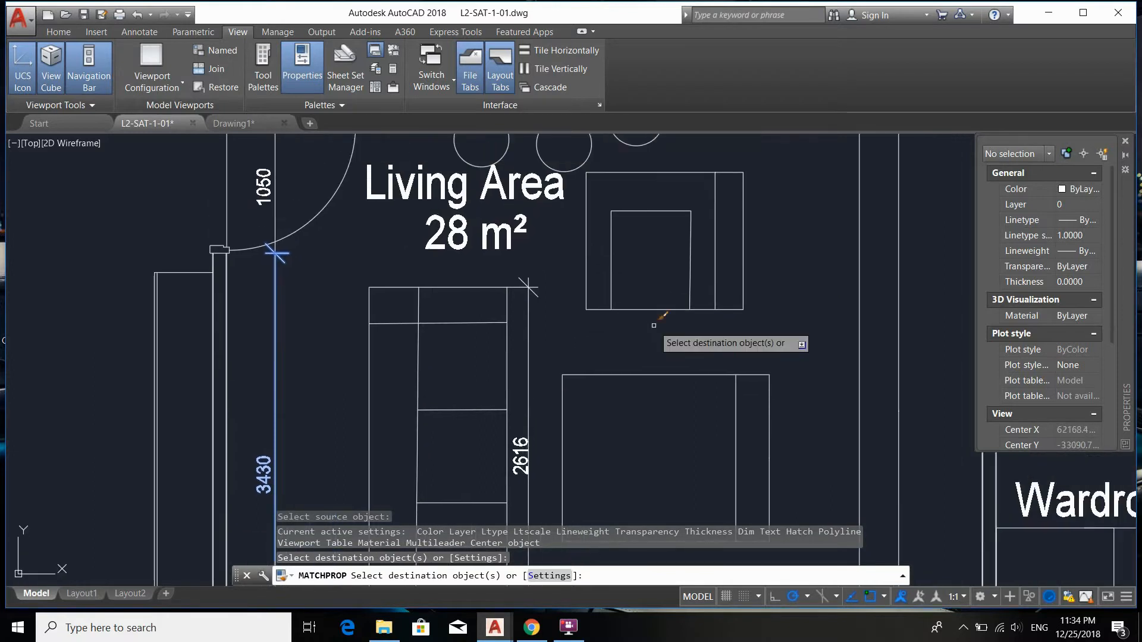
left_click(740, 268)
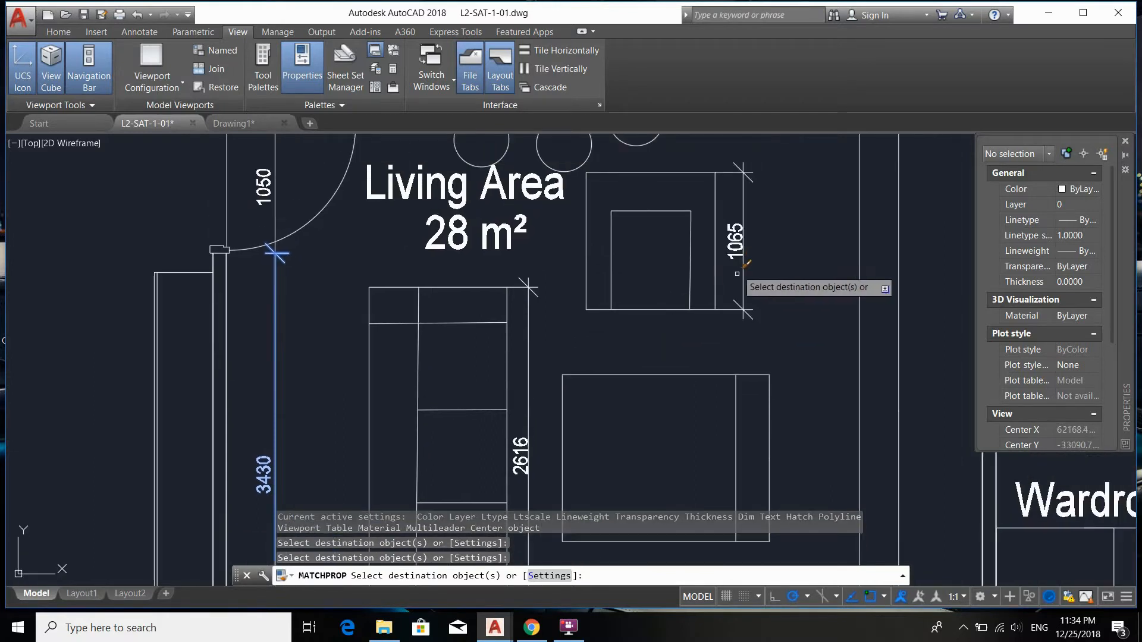
middle_click_drag(787, 307, 730, 240)
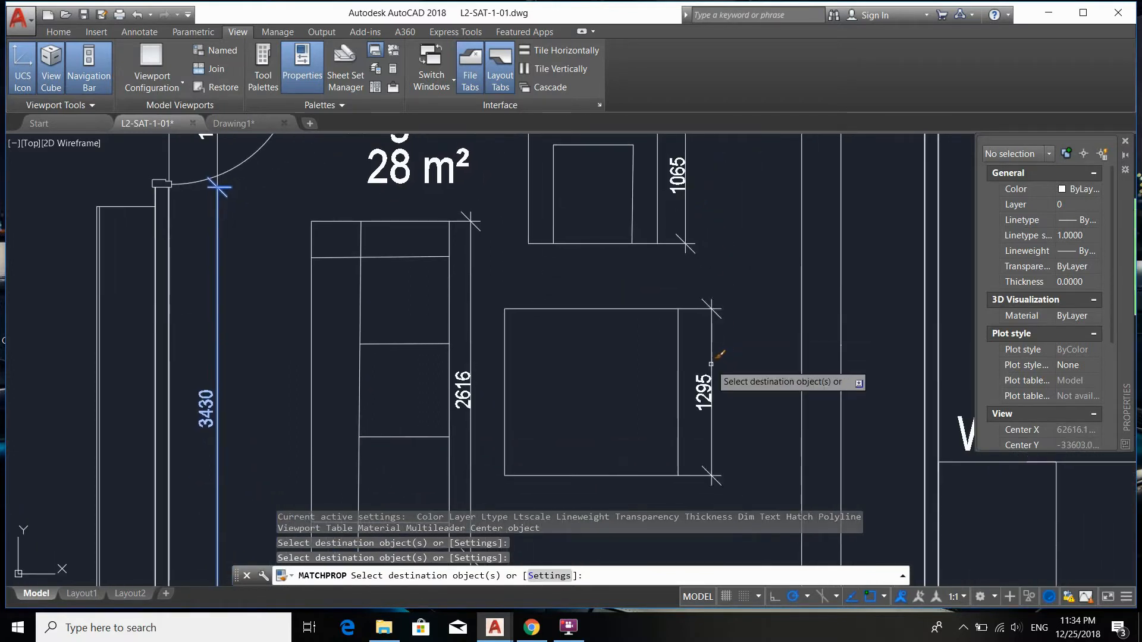
left_click(715, 370)
- Apply the matched dimension properties to the wardrobe's and the tall cabinet's dimensions
middle_click_drag(741, 384, 604, 346)
scroll(535, 333, "down", 2)
scroll(693, 409, "up", 2)
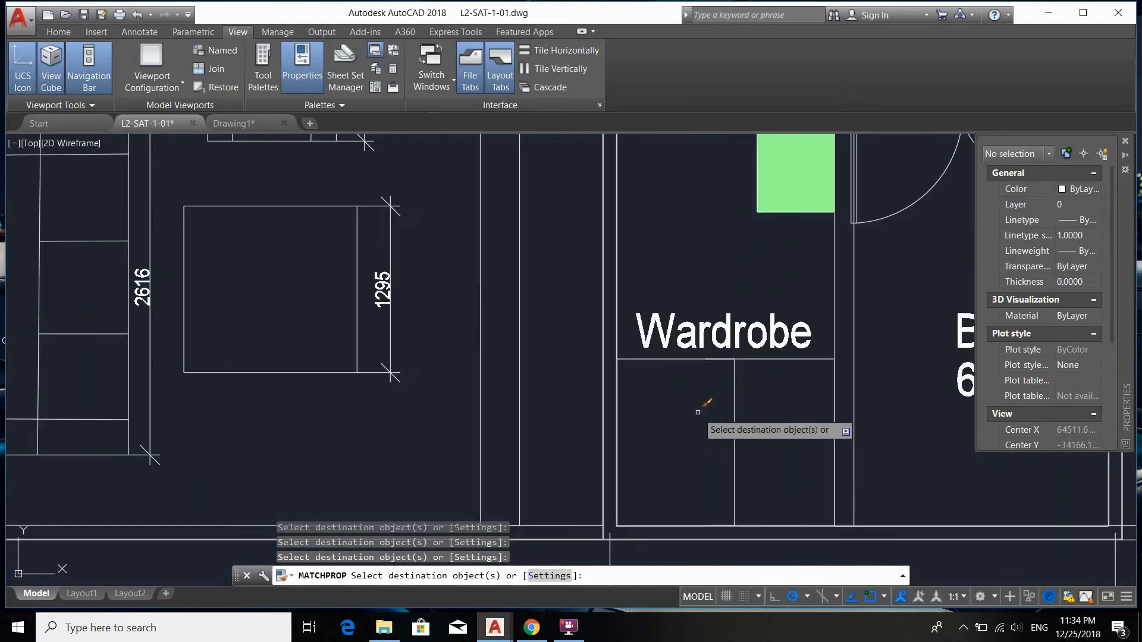
left_click(749, 431)
left_click(728, 410)
left_click(546, 387)
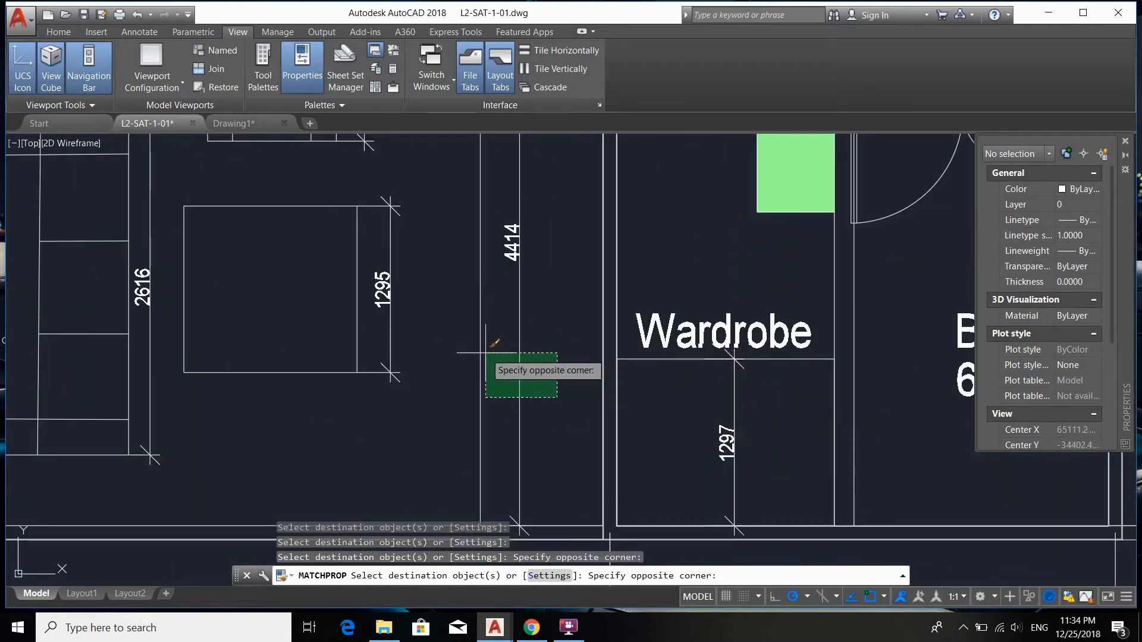
left_click(499, 364)
- Open the Match Properties settings, examine which basic and special properties are copied, and accept them unchanged
scroll(523, 350, "down", 5)
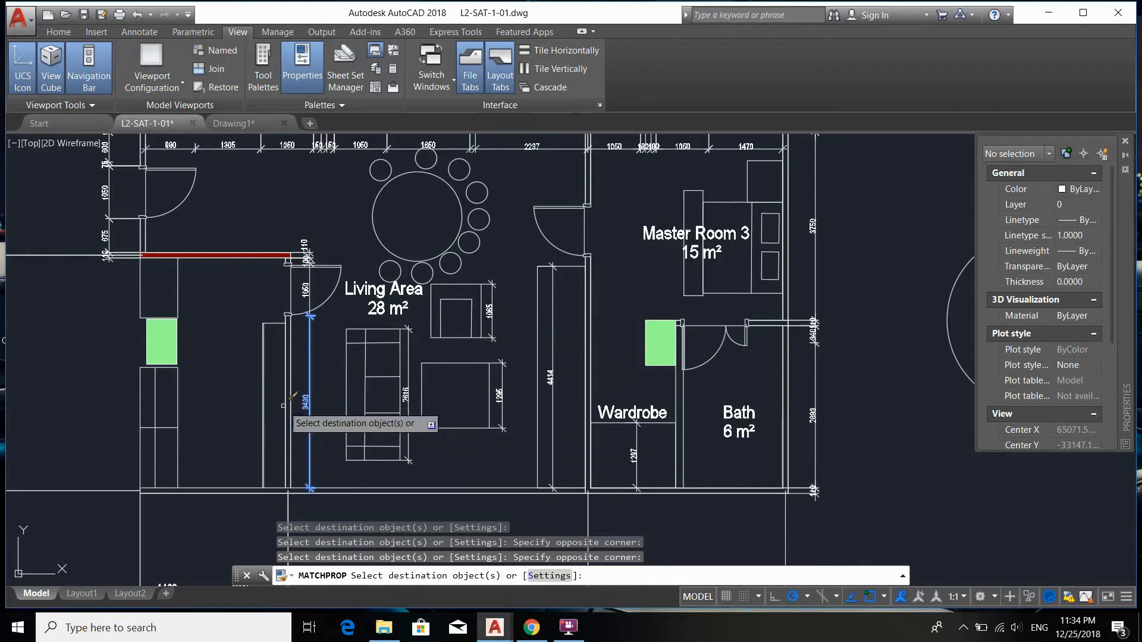
scroll(315, 404, "up", 4)
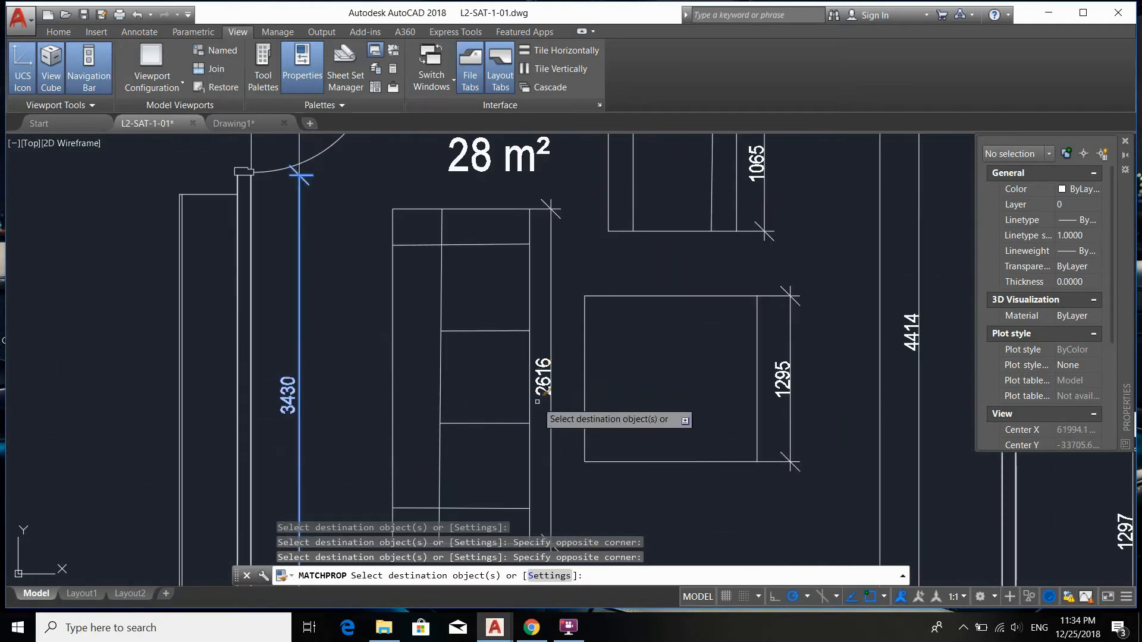
left_click(550, 576)
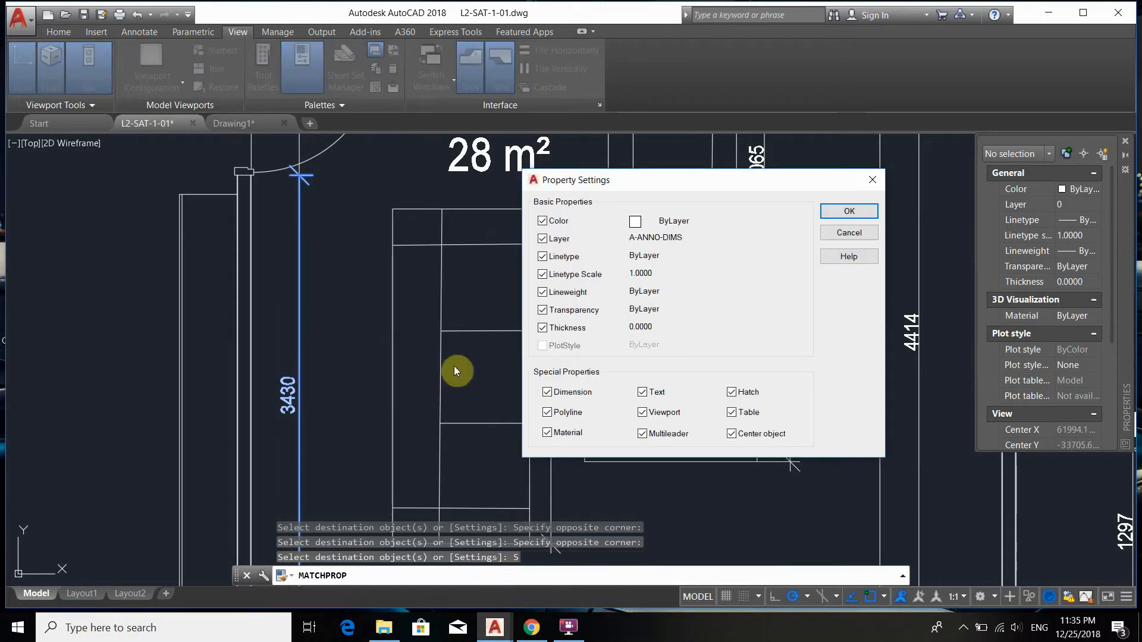
left_click_drag(610, 184, 598, 211)
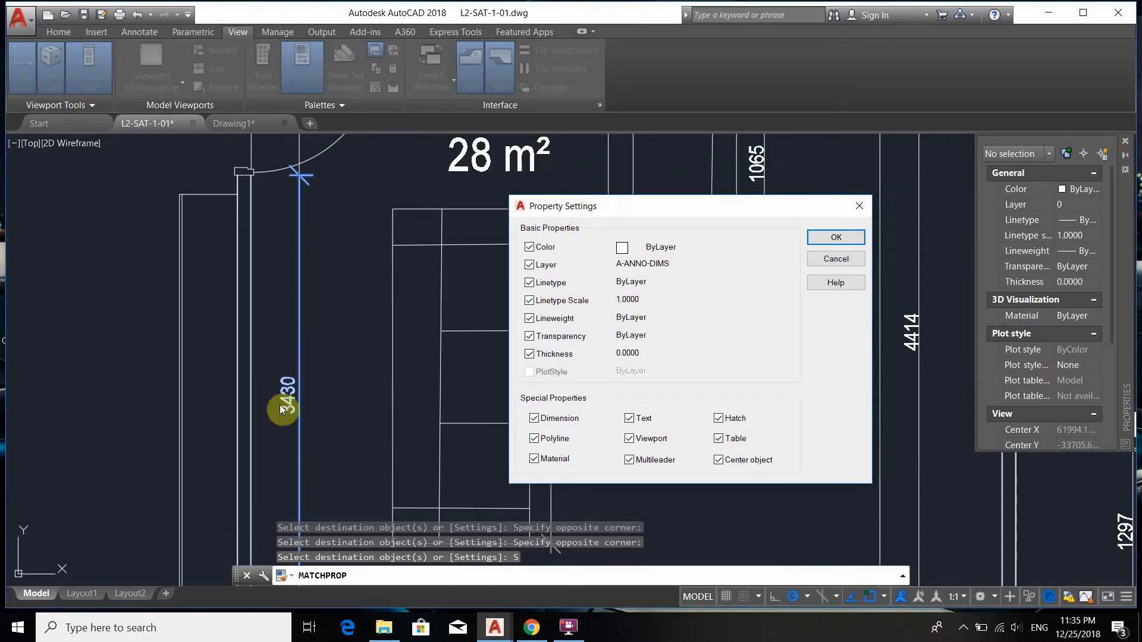
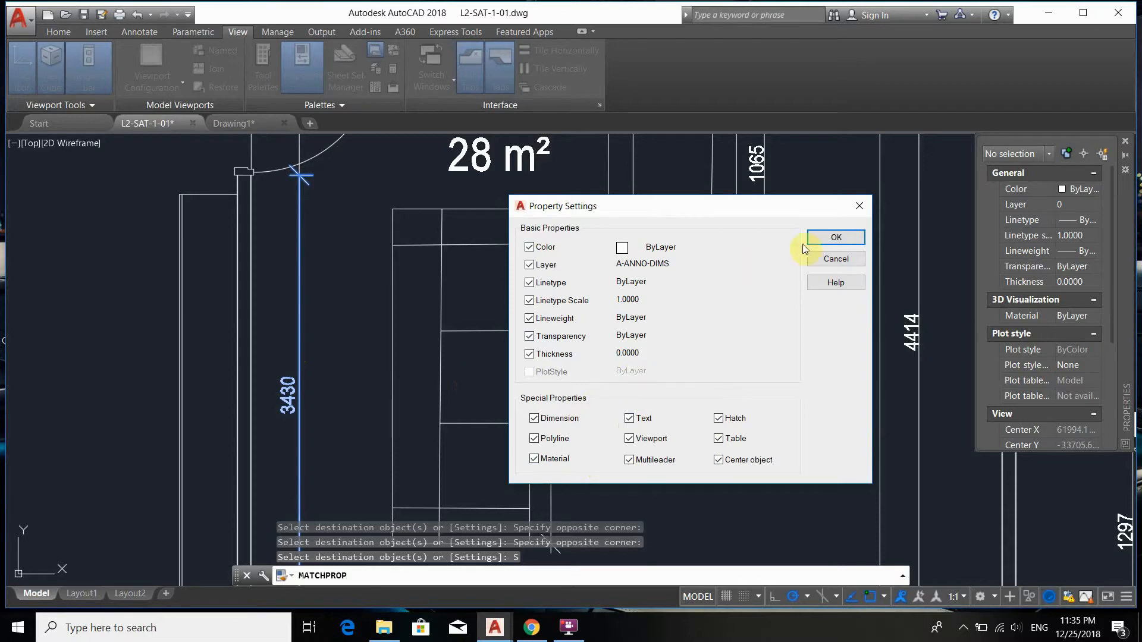
left_click(836, 238)
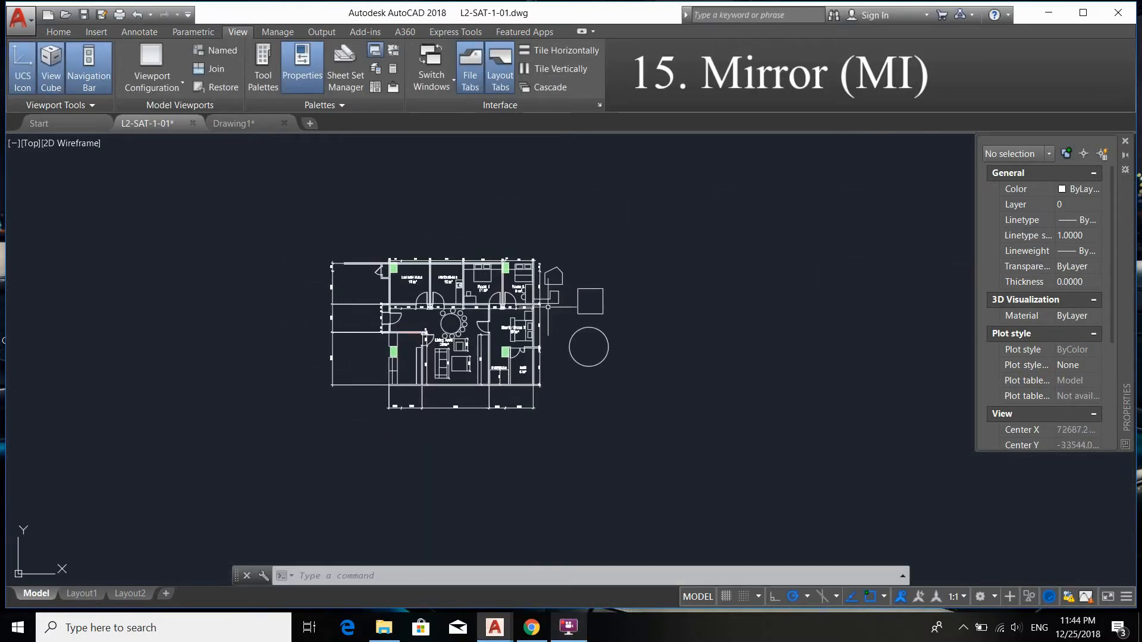
- Mirror the whole floor plan with the loose square and circle across a vertical line beyond the circle, keeping the source objects
scroll(349, 243, "up", 2)
left_click(213, 221)
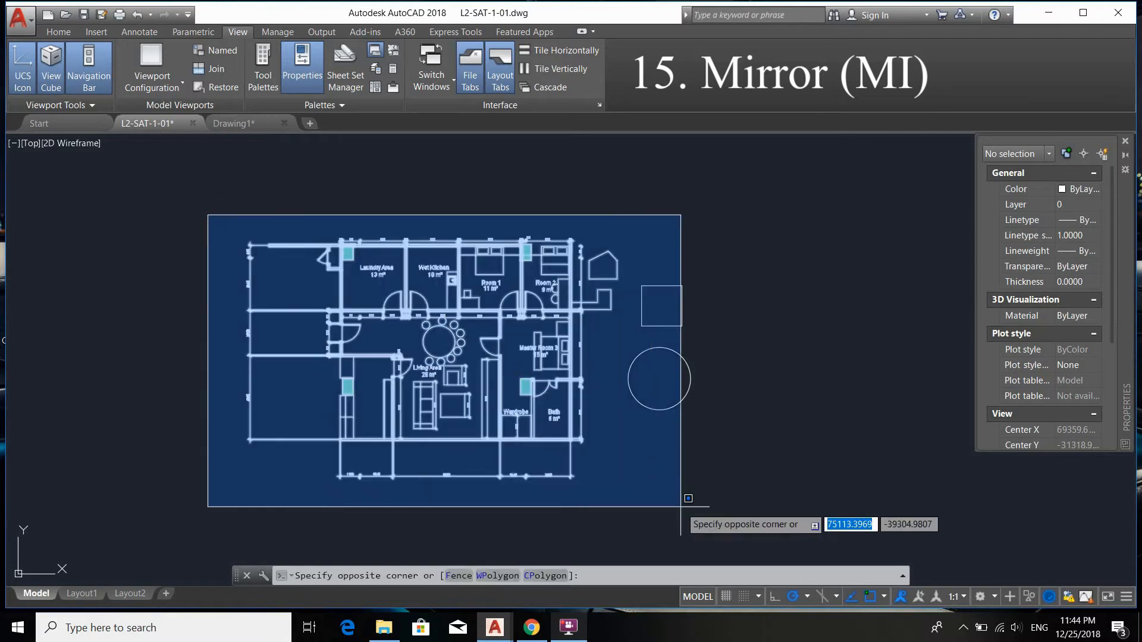
left_click(752, 559)
middle_click_drag(707, 333, 589, 357)
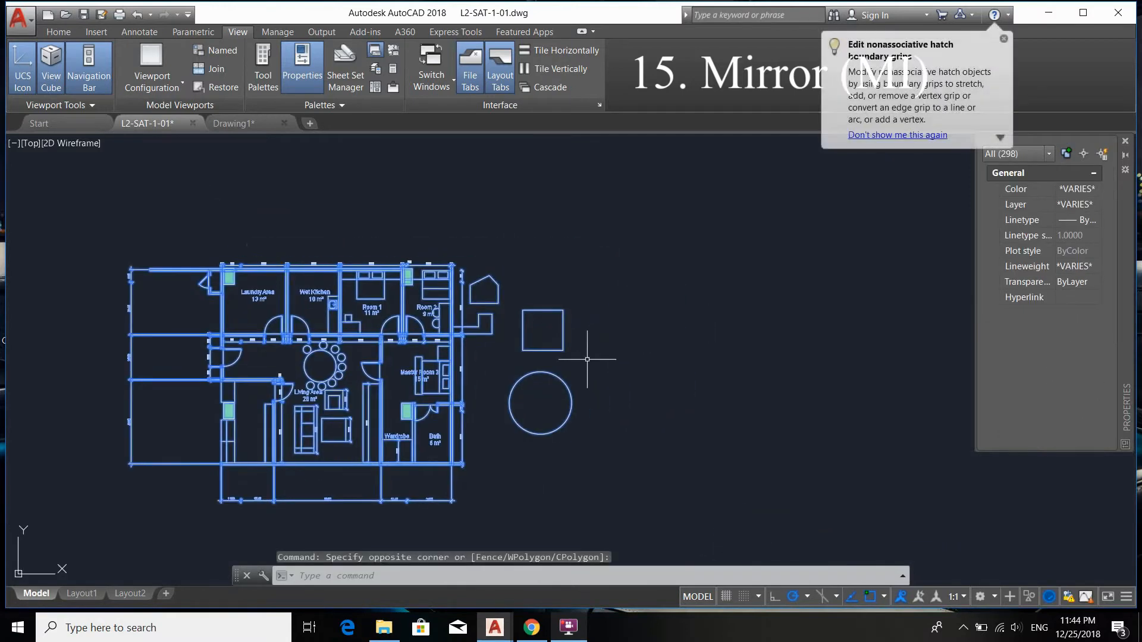
key("Return")
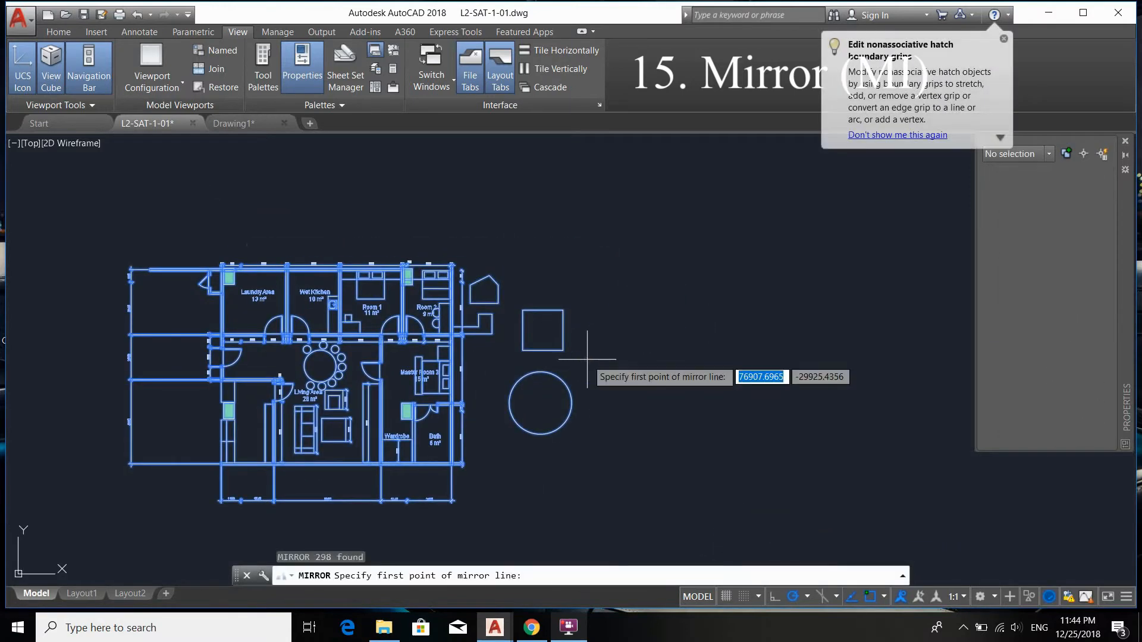
left_click(593, 186)
middle_click_drag(594, 290, 495, 234)
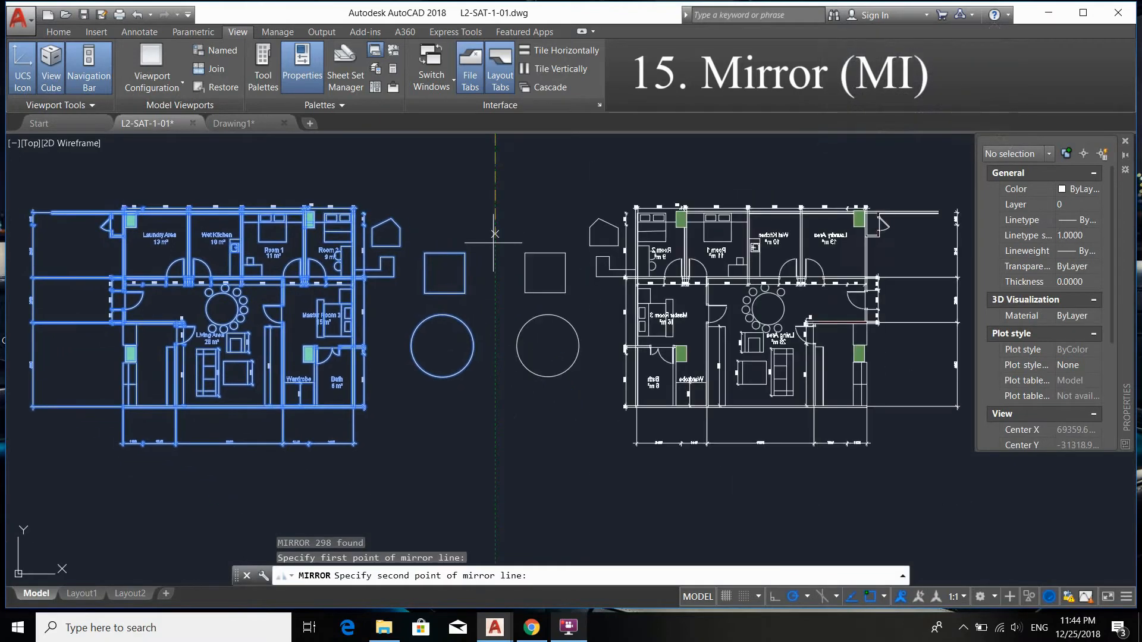
key("F8")
left_click(500, 504)
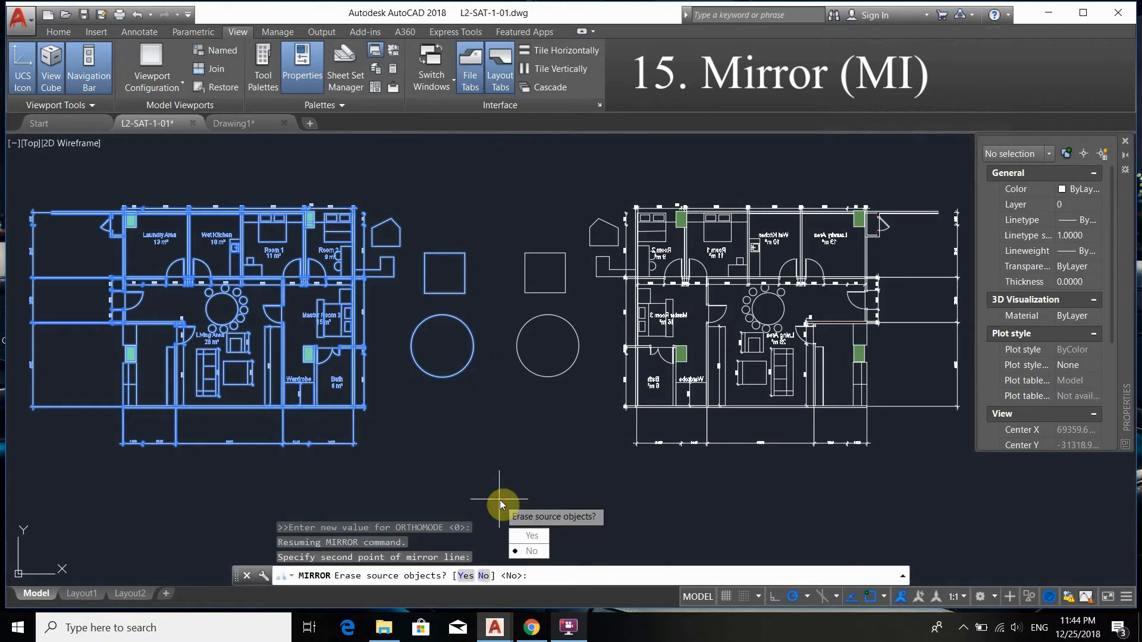
middle_click_drag(402, 280, 468, 327)
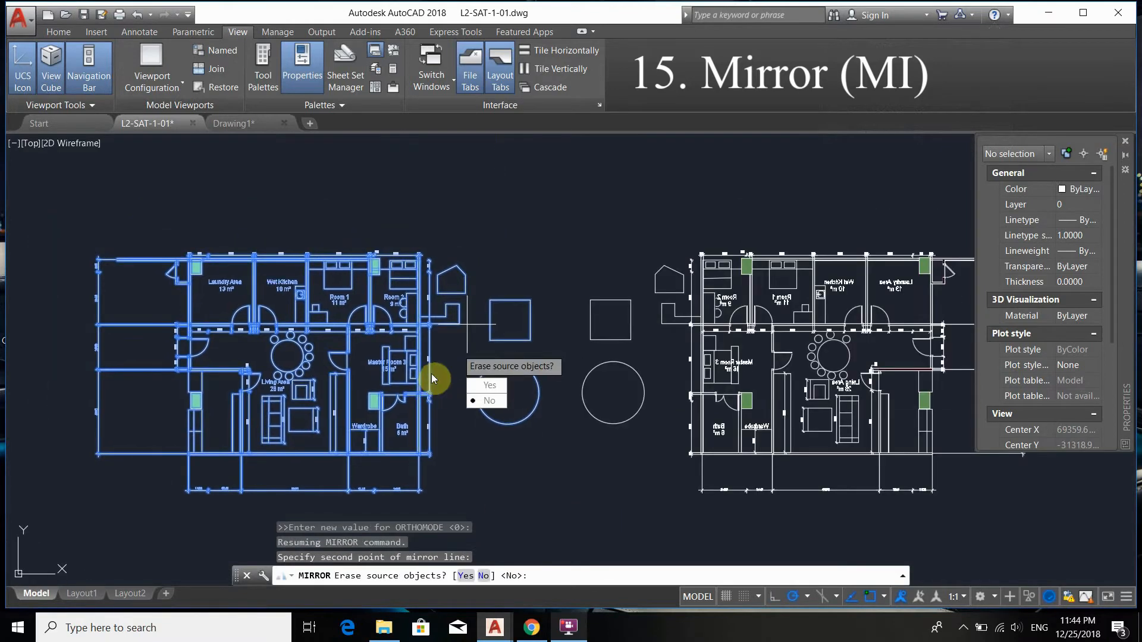
middle_click_drag(431, 379, 378, 310)
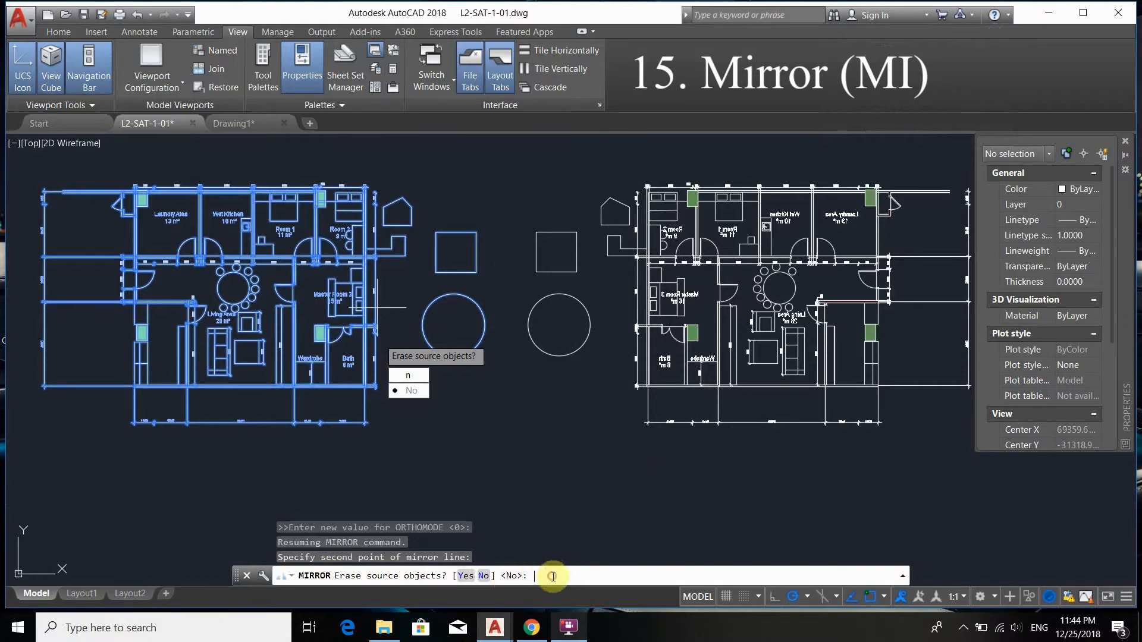
key("Return")
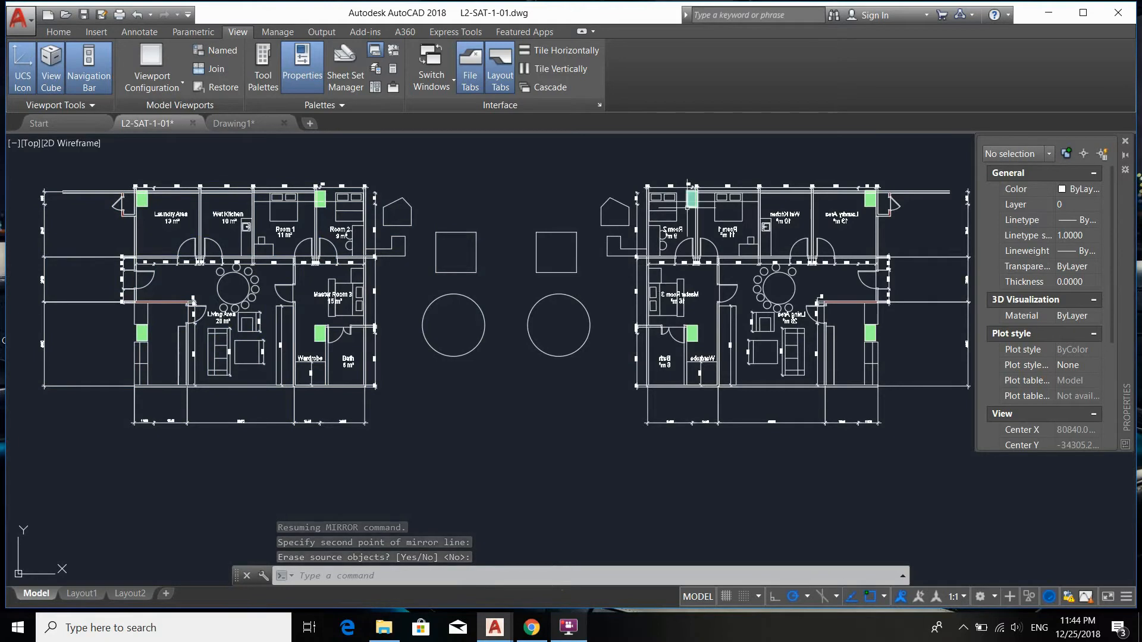
- Examine the room labels and dimension texts in the mirrored copy of the floor plan
scroll(678, 231, "up", 8)
scroll(717, 290, "down", 2)
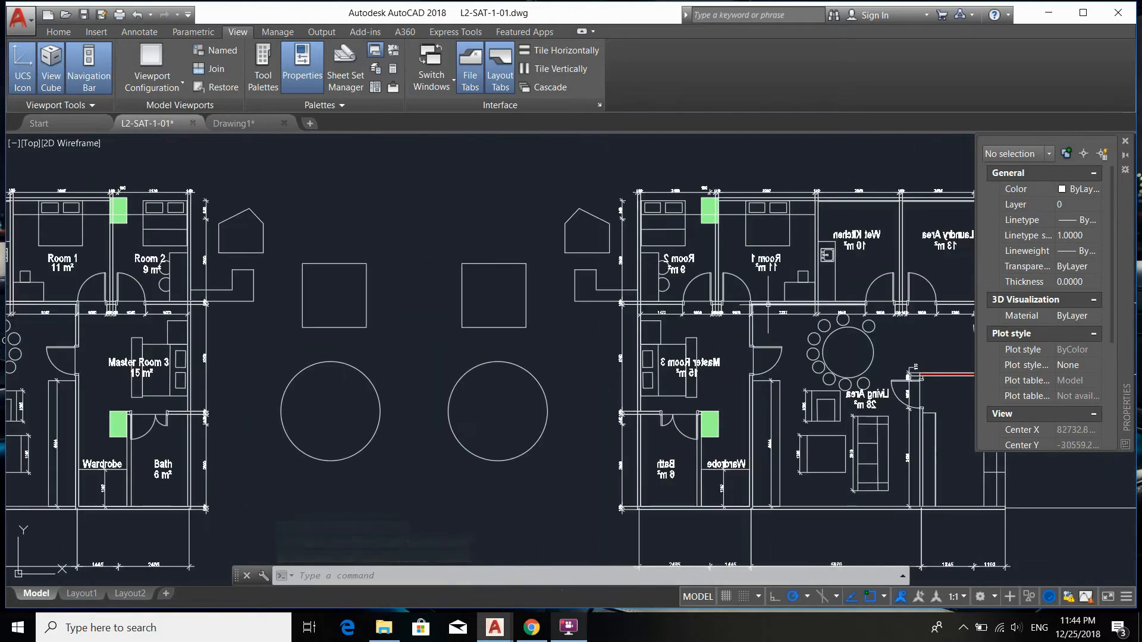
middle_click_drag(802, 304, 638, 304)
scroll(560, 275, "up", 5)
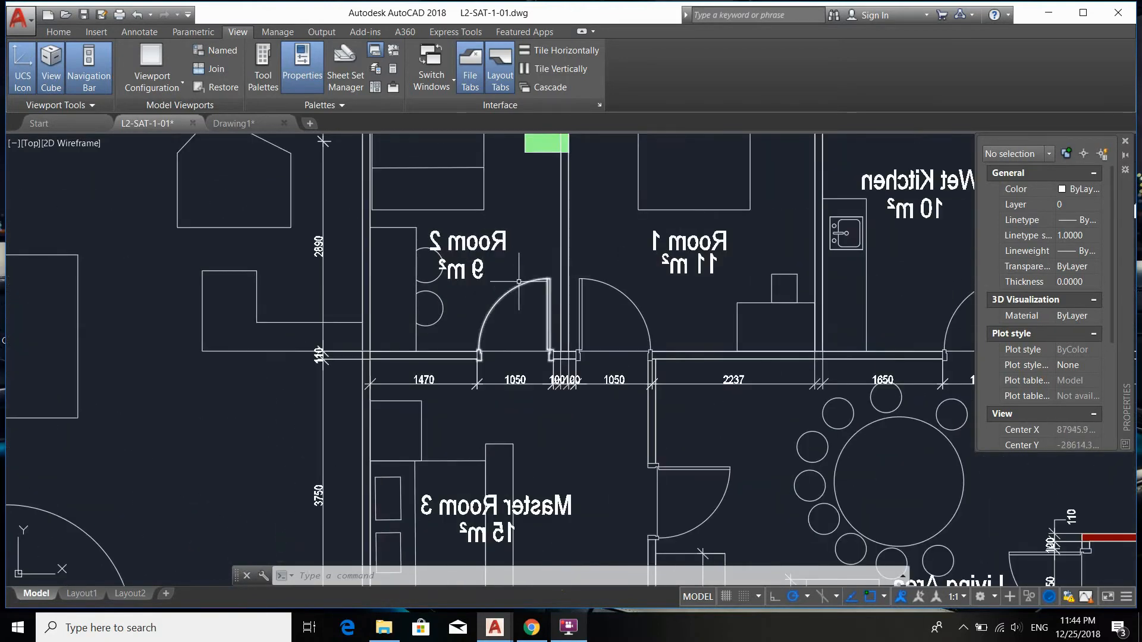
scroll(480, 285, "down", 2)
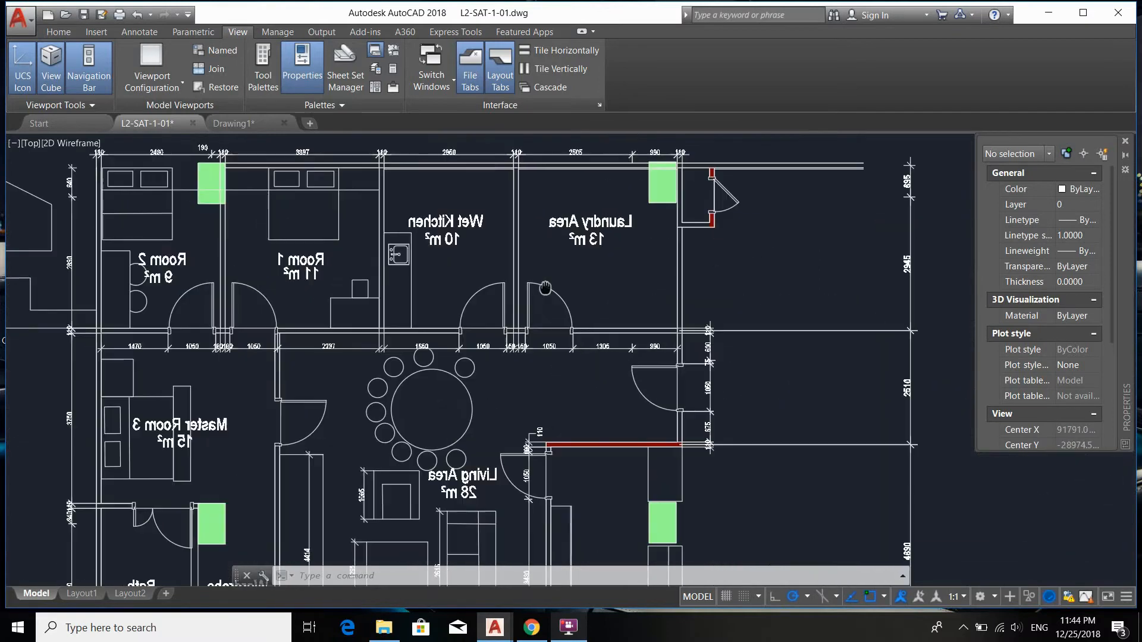
scroll(543, 286, "down", 2)
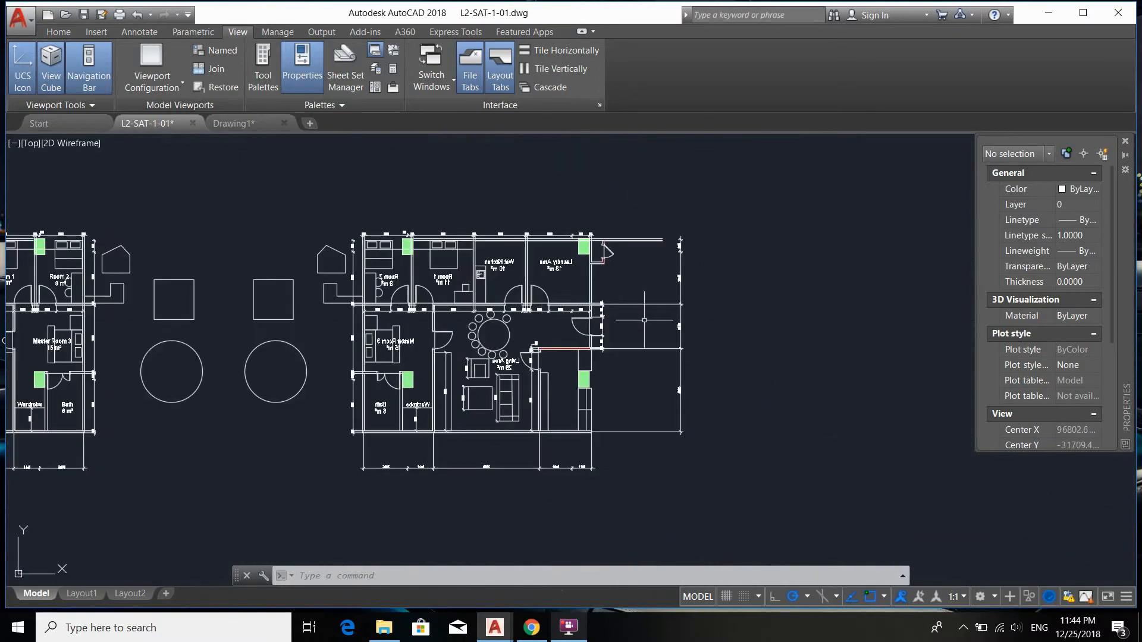
scroll(580, 282, "up", 2)
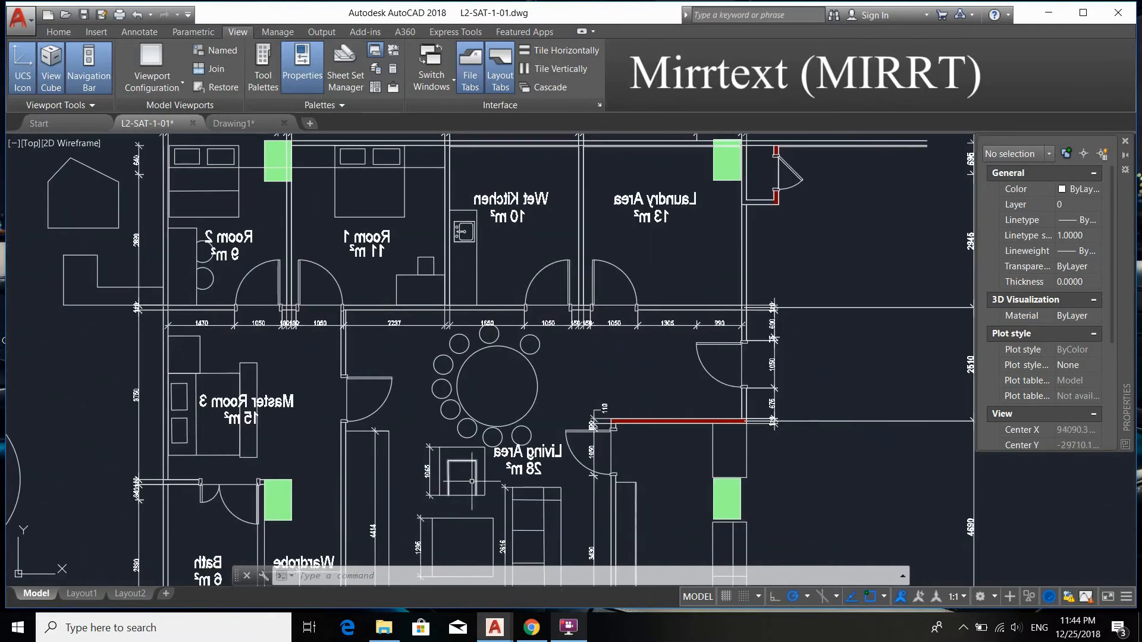
- Set the MIRRTEXT system variable to 0
left_click(368, 577)
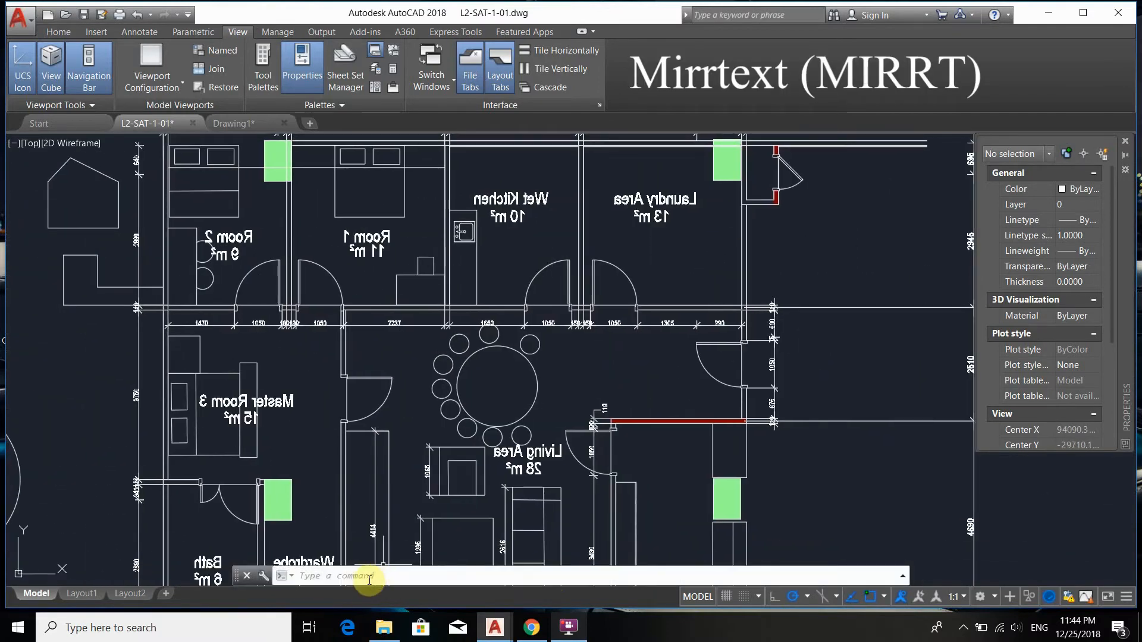
type("mi")
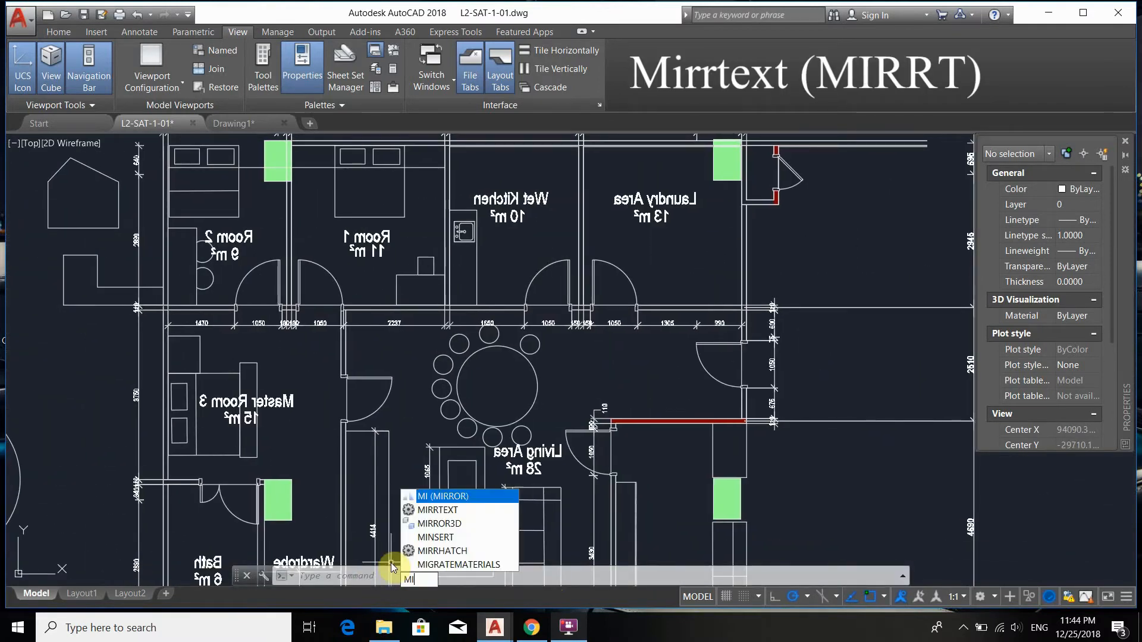
type("rr")
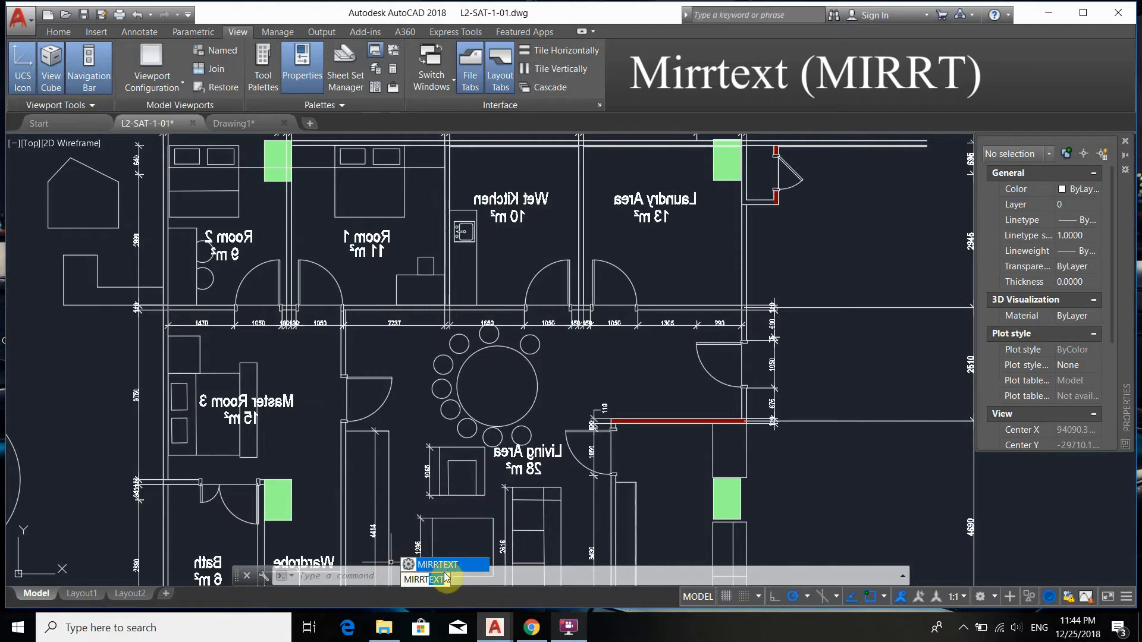
key("Return")
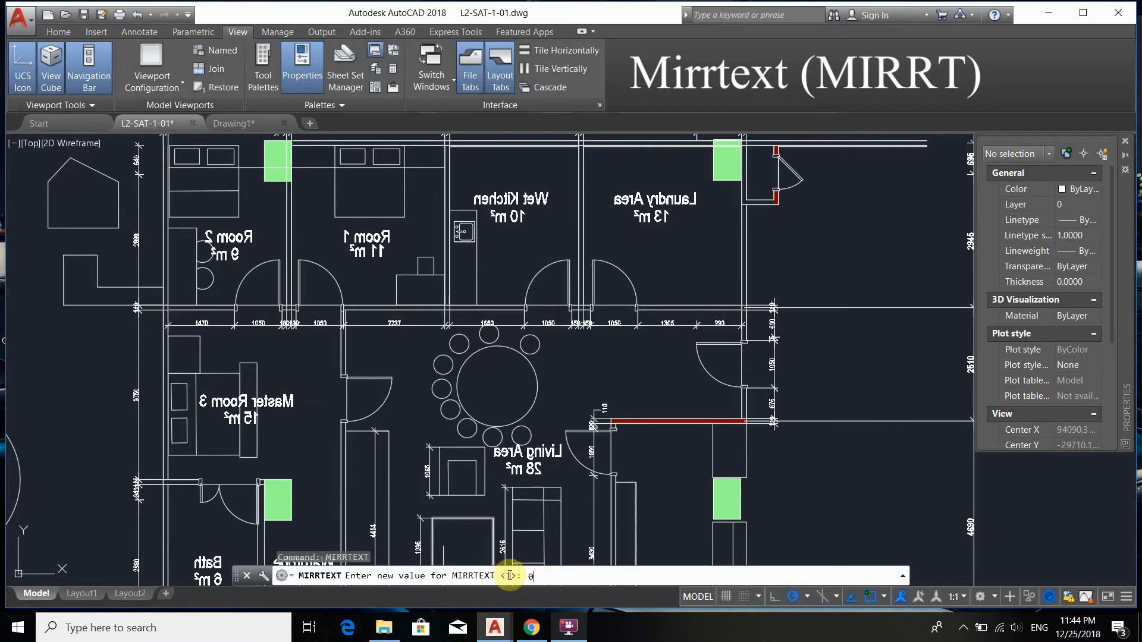
key("Return")
- Delete the whole mirrored copy, including its floor plan, square and circle
scroll(503, 464, "down", 8)
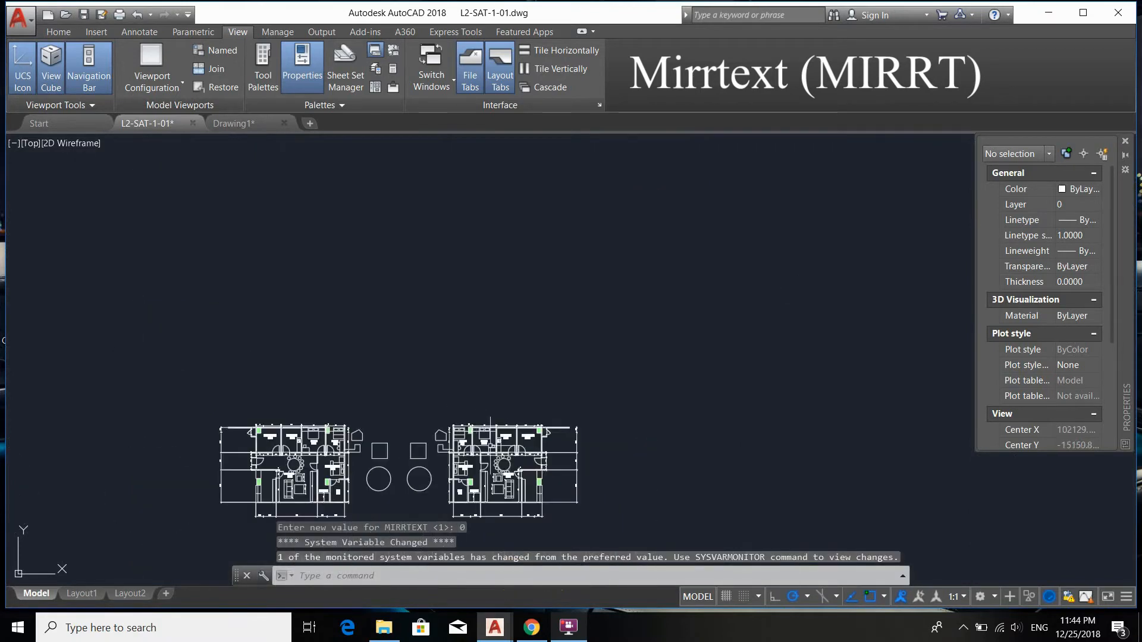
scroll(475, 475, "up", 4)
key("Escape")
left_click(301, 269)
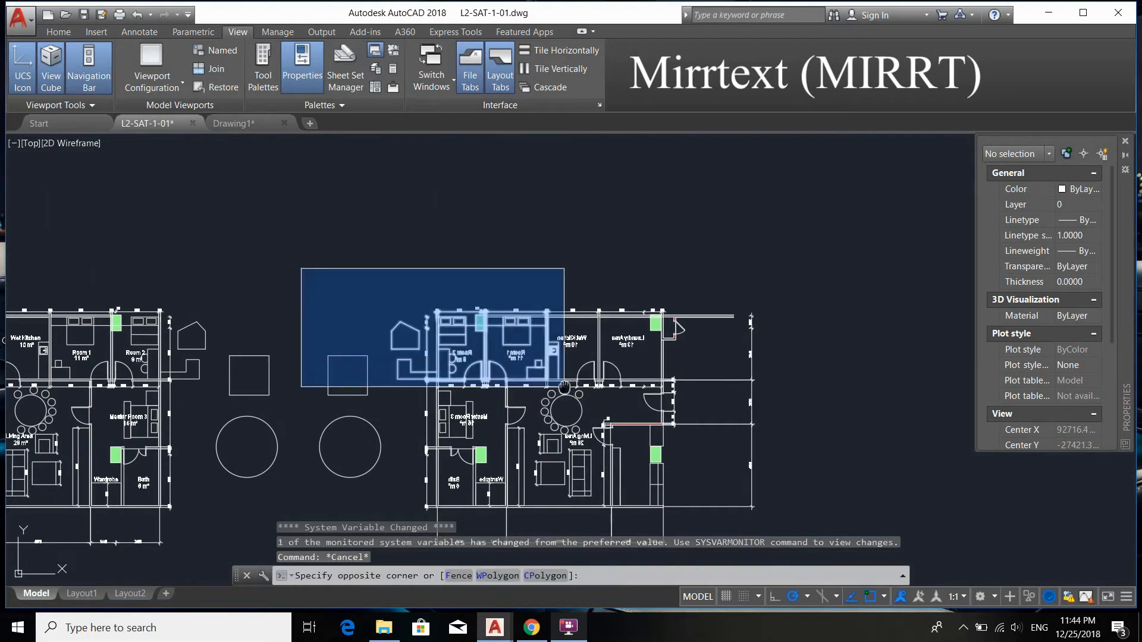
left_click(770, 497)
key("Delete")
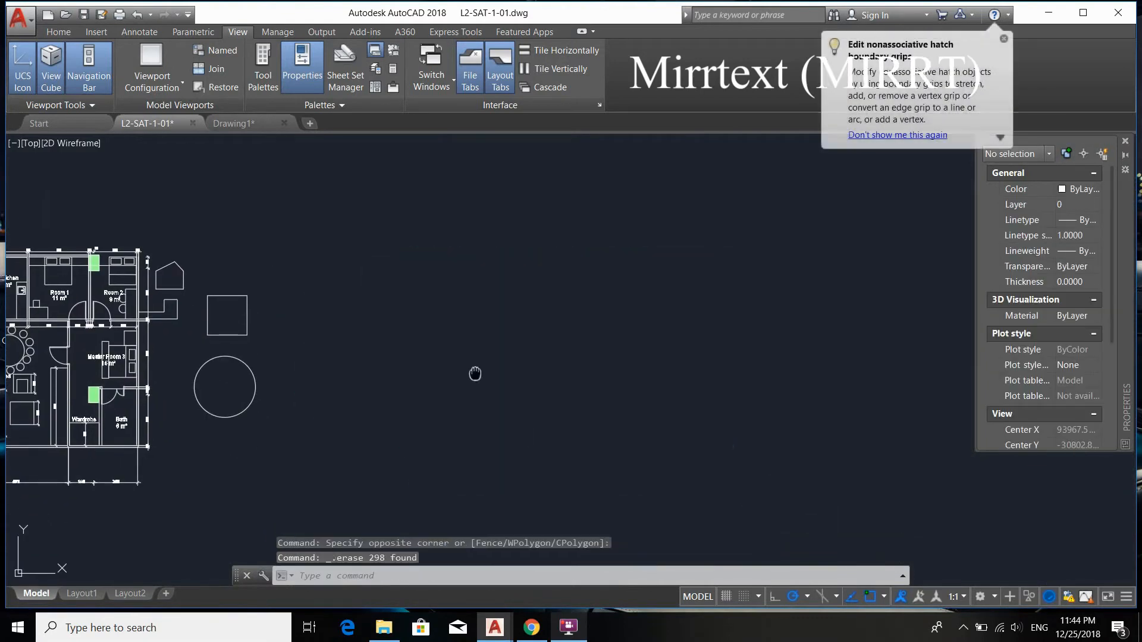
- Mirror the complete original floor plan with its square and circle across a vertical line just beyond the circle
middle_click_drag(475, 374, 797, 339)
scroll(408, 262, "down", 4)
left_click(397, 262)
left_click(721, 438)
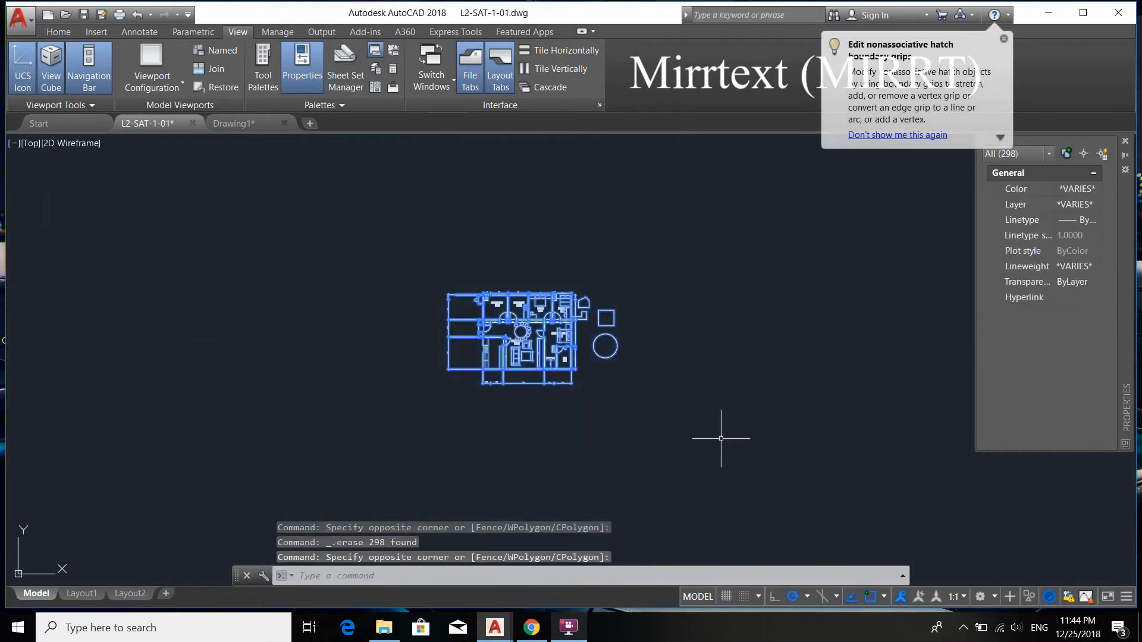
scroll(645, 326, "up", 6)
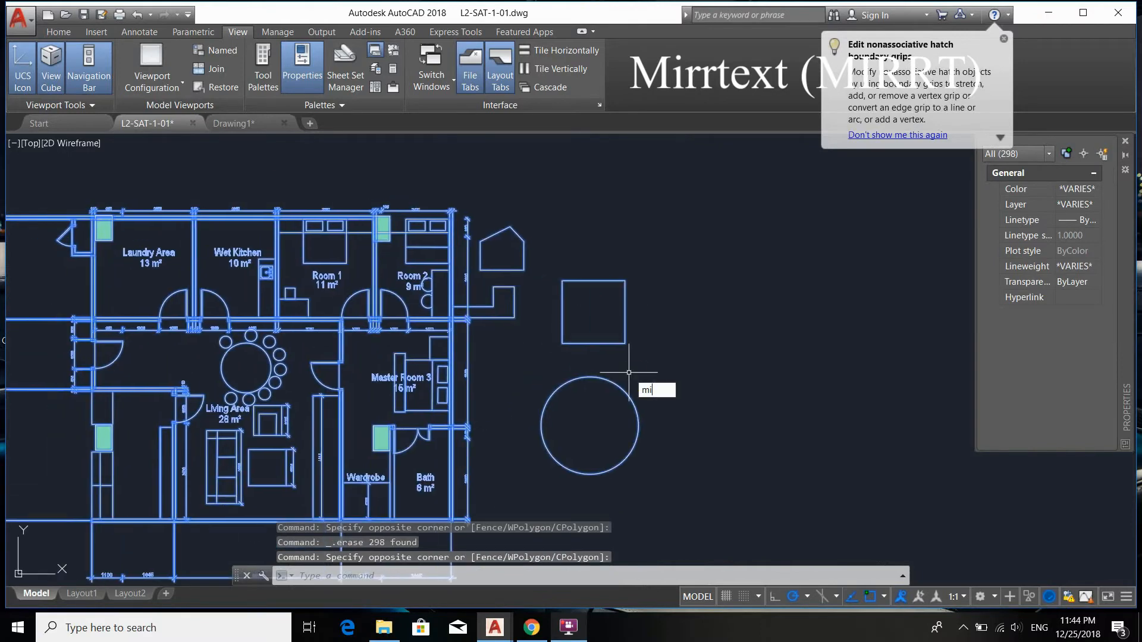
key("Return")
scroll(637, 238, "down", 5)
scroll(657, 198, "up", 2)
left_click(554, 224)
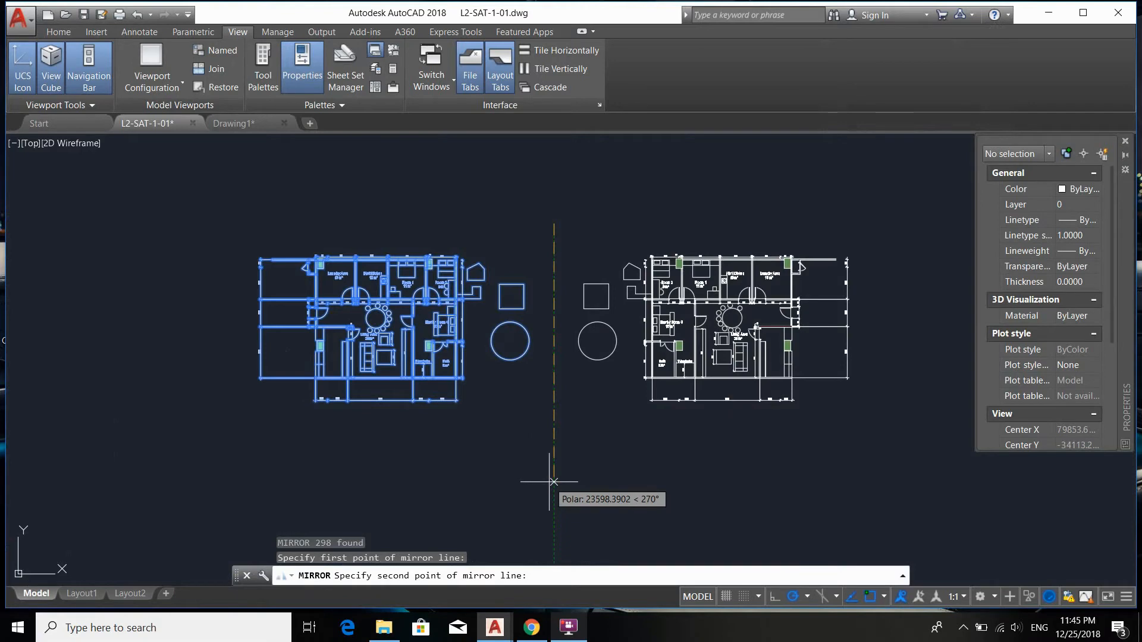
left_click(552, 482)
- Check the room labels in the mirrored plan and finish the Mirror command by erasing the source objects
scroll(726, 299, "up", 10)
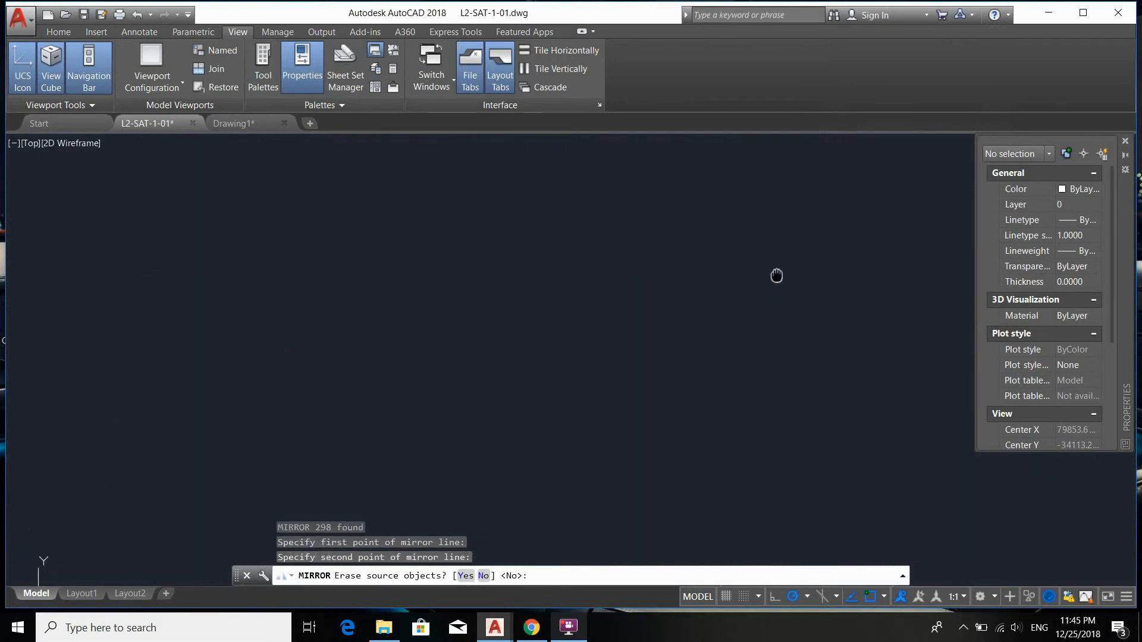
scroll(772, 284, "down", 4)
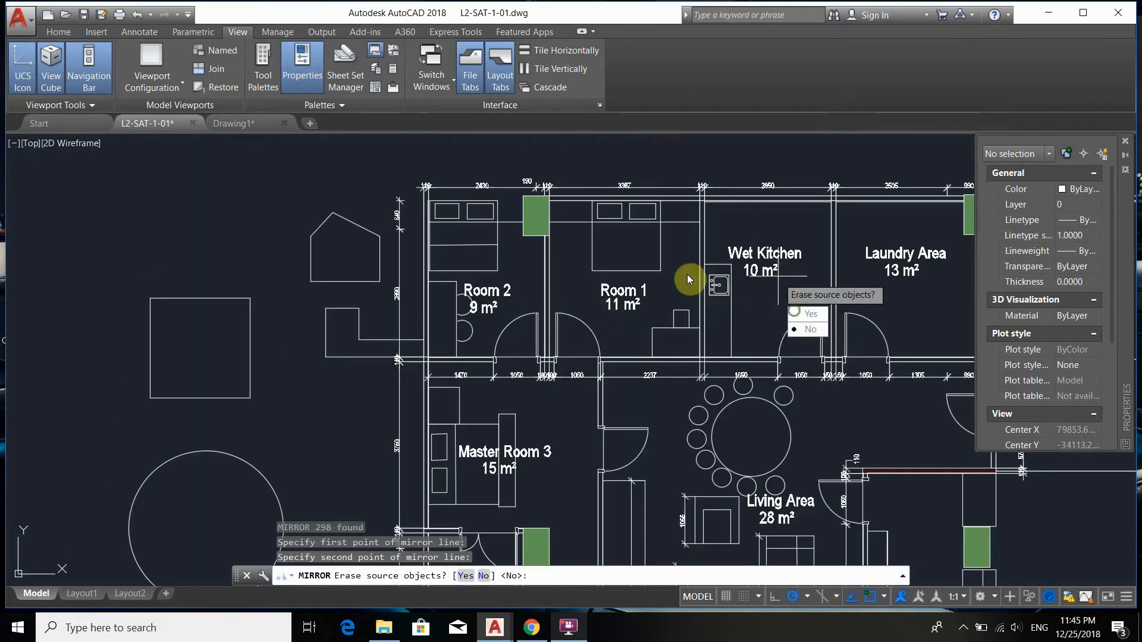
middle_click_drag(795, 393, 717, 364)
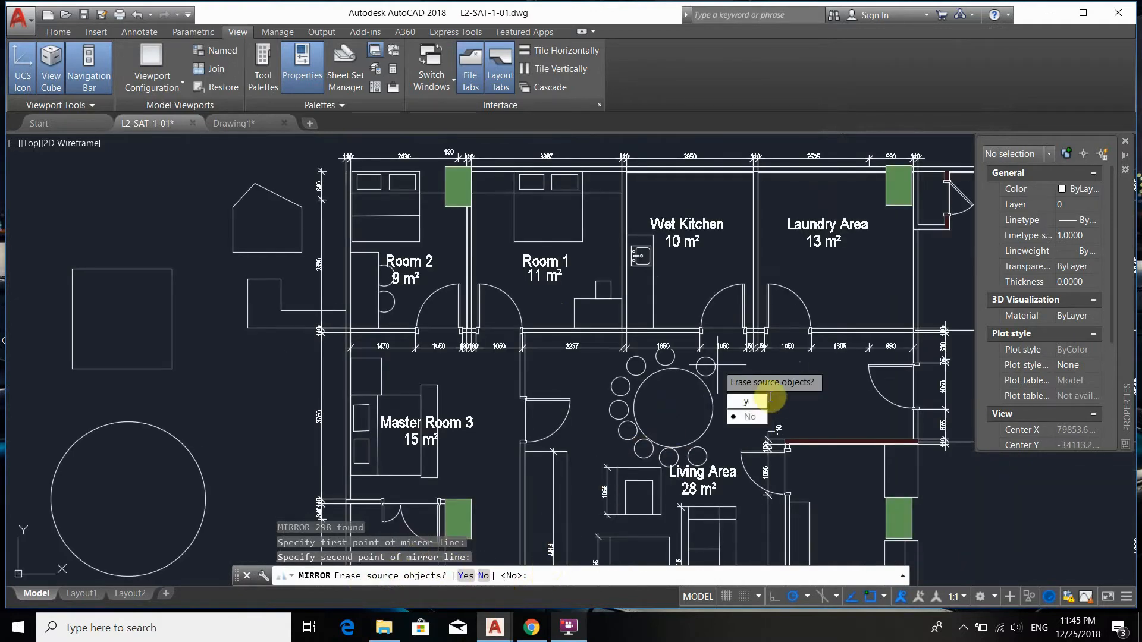
key("Return")
scroll(420, 412, "down", 3)
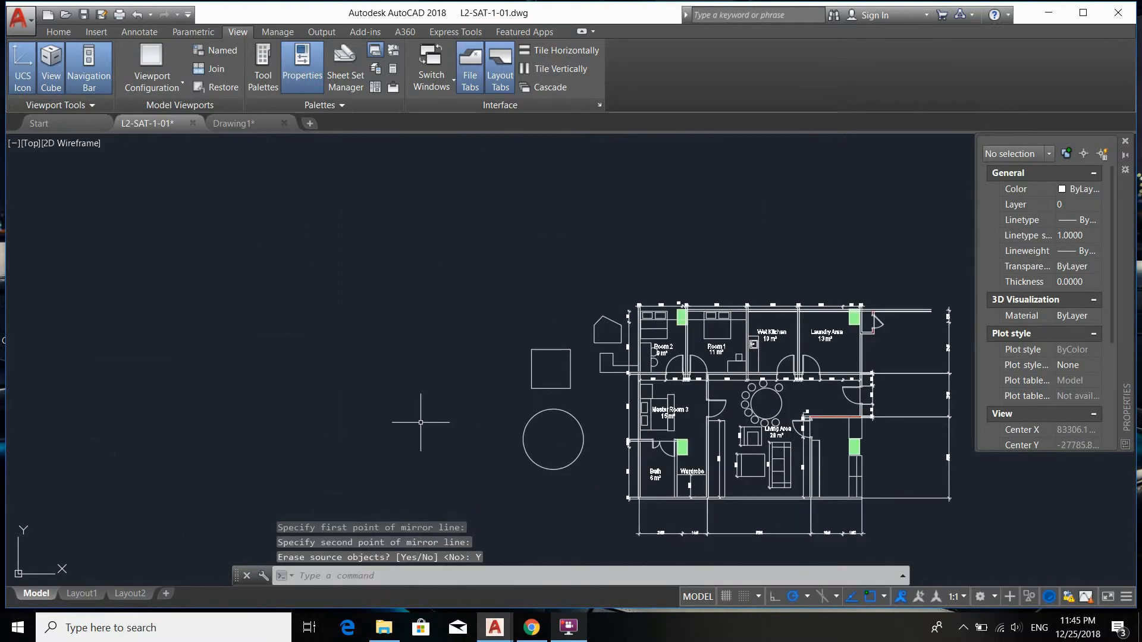
scroll(441, 420, "up", 2)
scroll(543, 443, "down", 2)
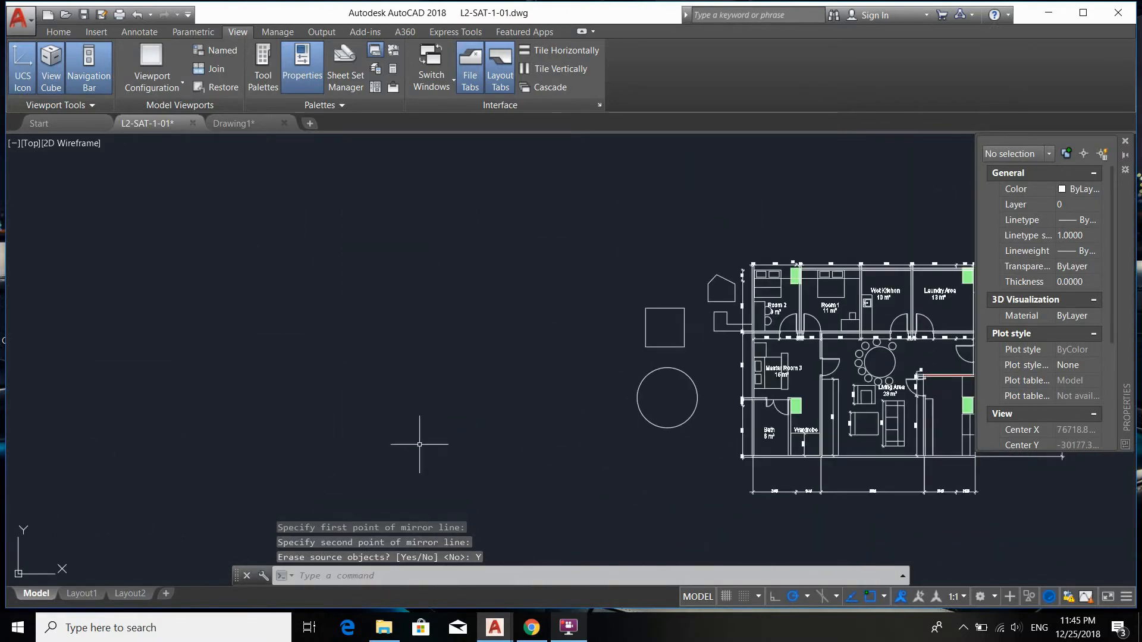
left_click(565, 635)
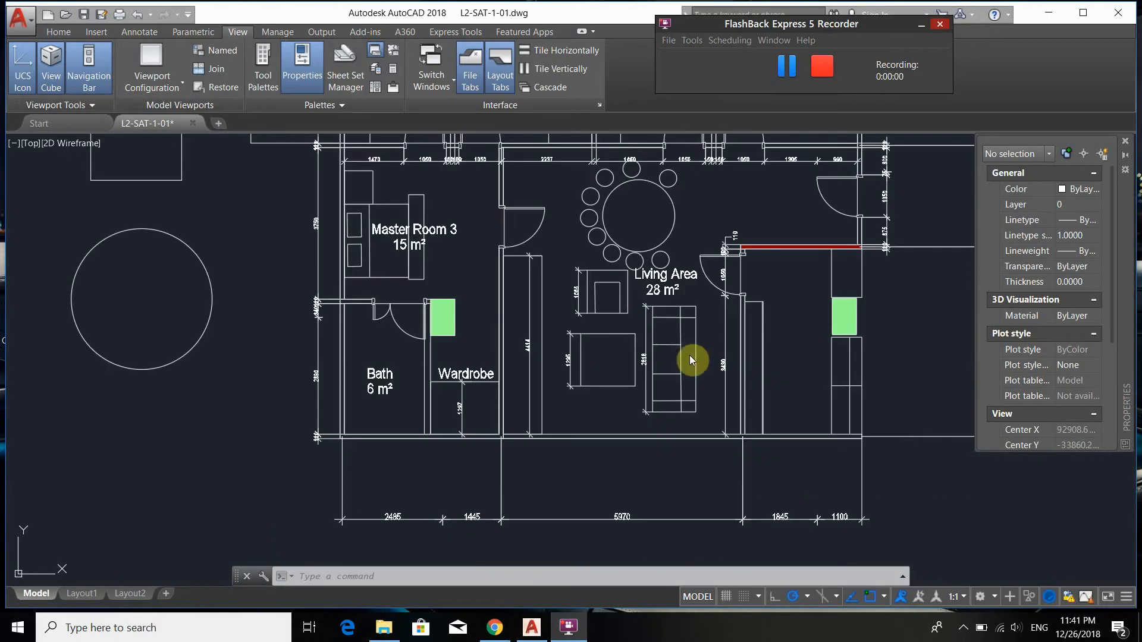
- Stretch the lower end of the Living Area sofa, together with its length dimension, about 291 units straight down
middle_click_drag(670, 361, 673, 293)
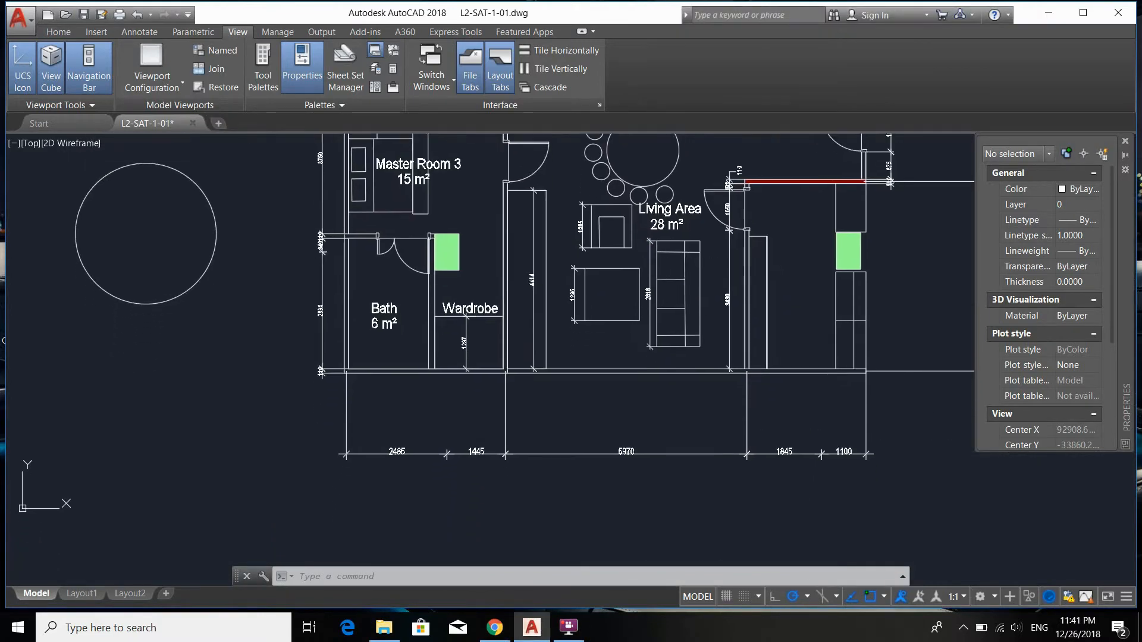
scroll(696, 313, "up", 2)
scroll(696, 313, "up", 2)
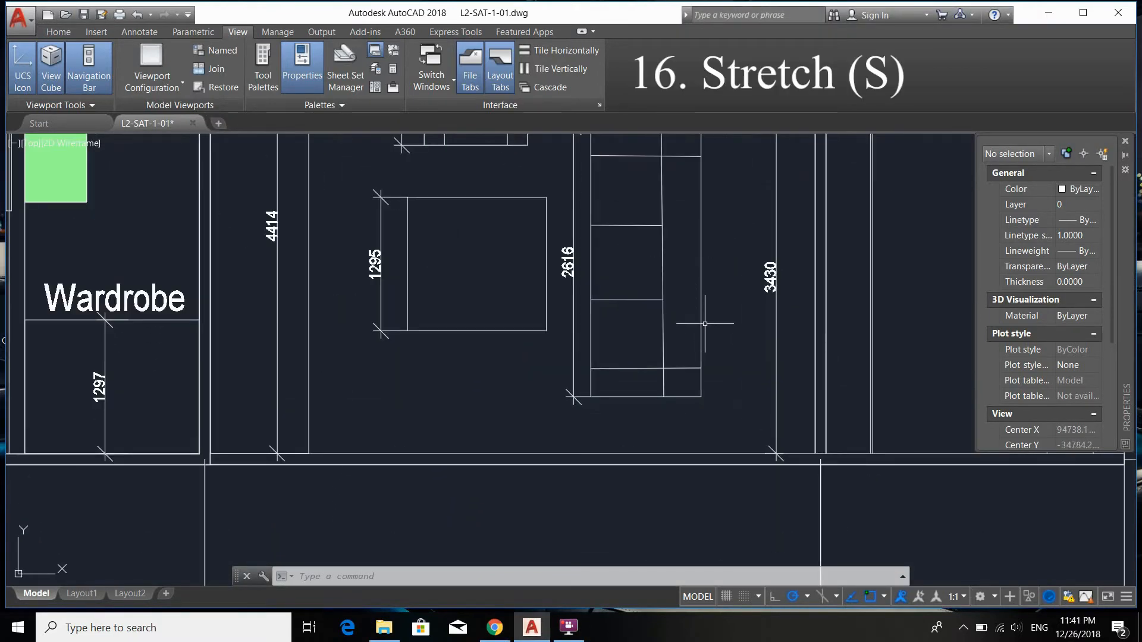
left_click(724, 421)
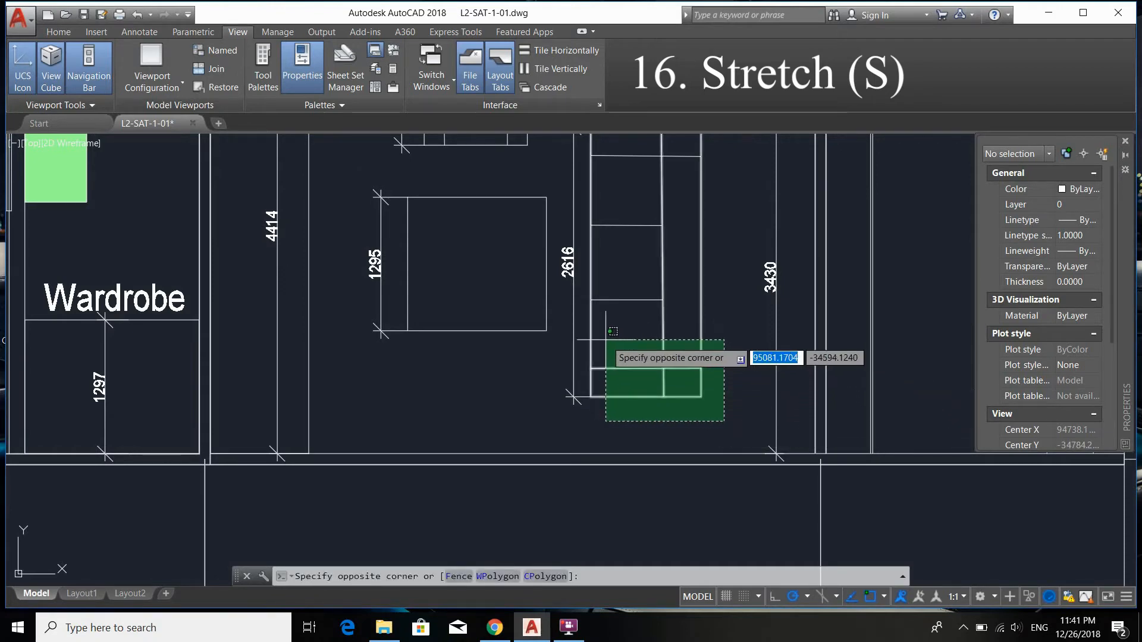
left_click(585, 326)
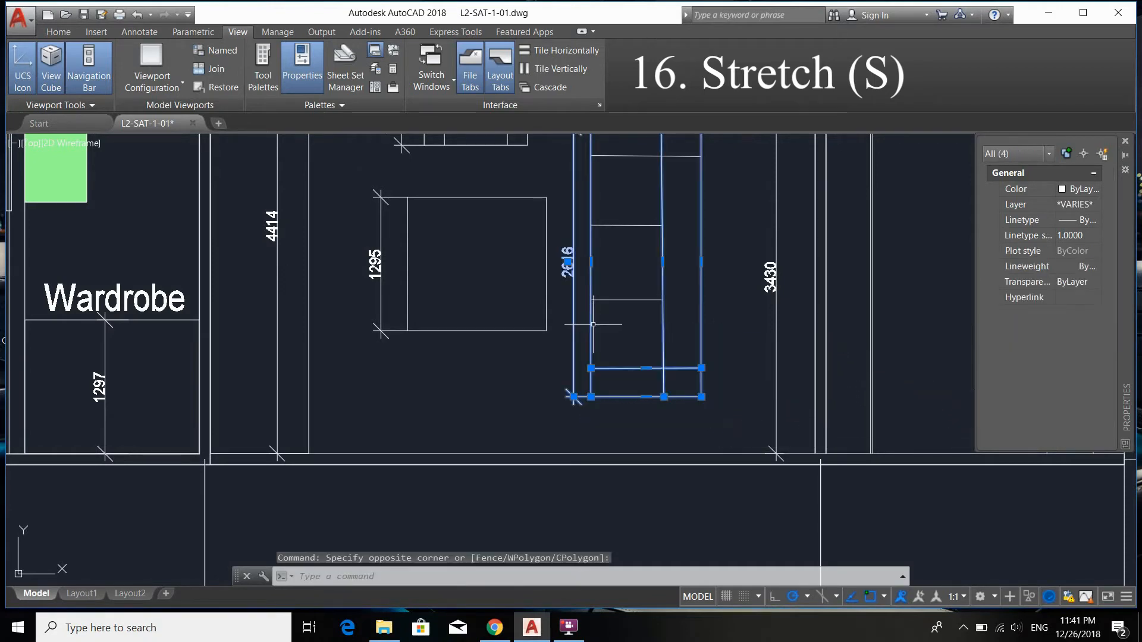
middle_click_drag(620, 288, 603, 366)
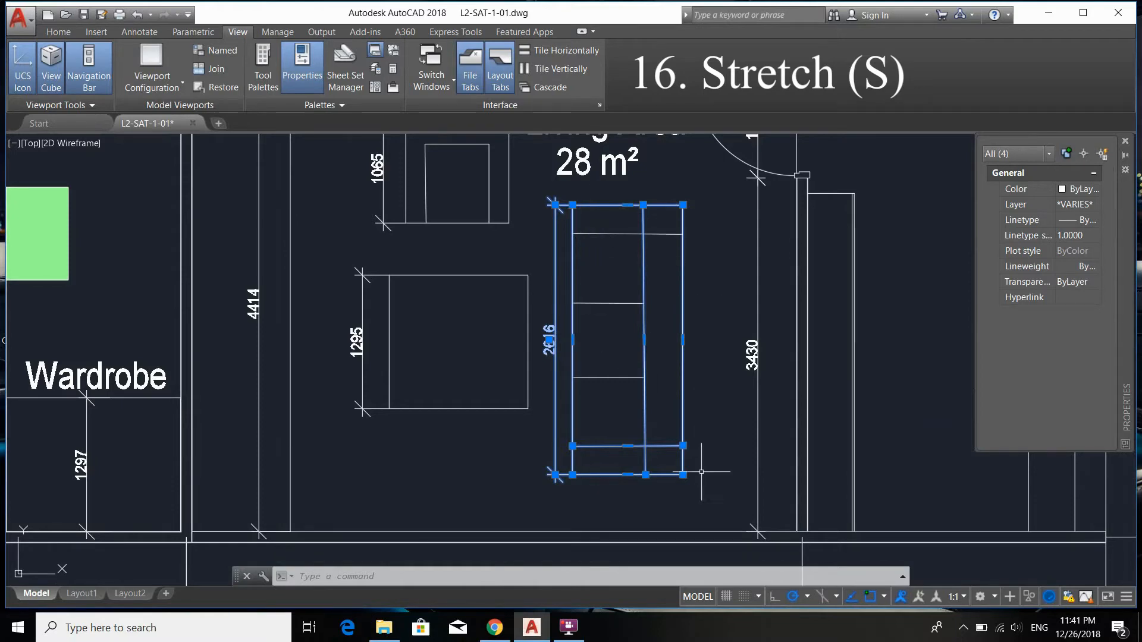
left_click(703, 502)
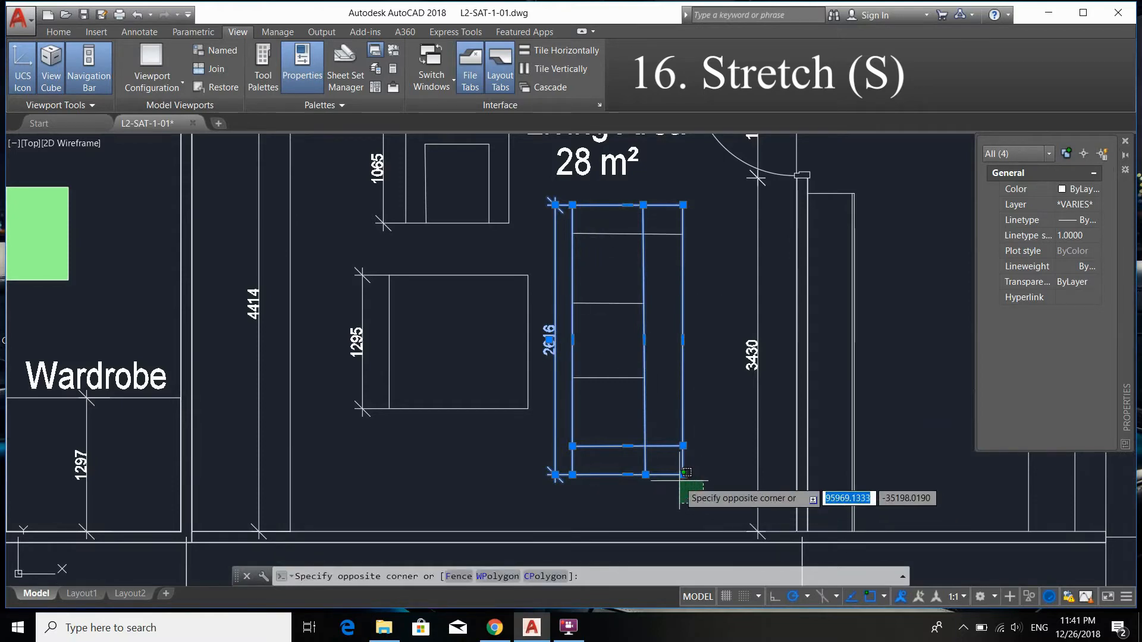
middle_click_drag(609, 436, 592, 393)
scroll(570, 374, "up", 2)
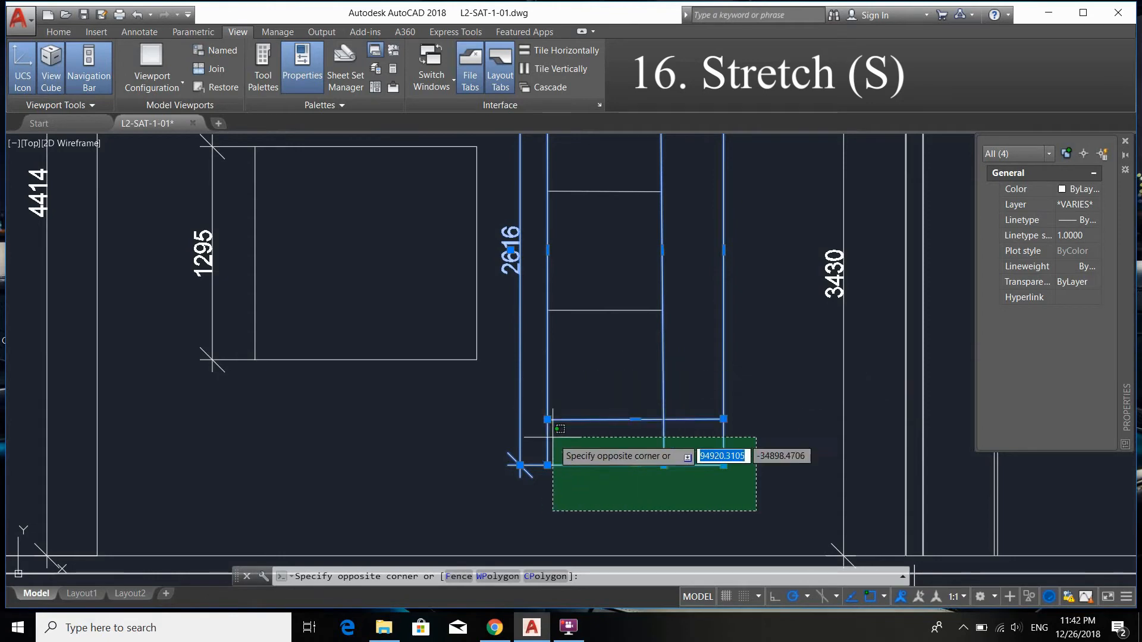
left_click(538, 381)
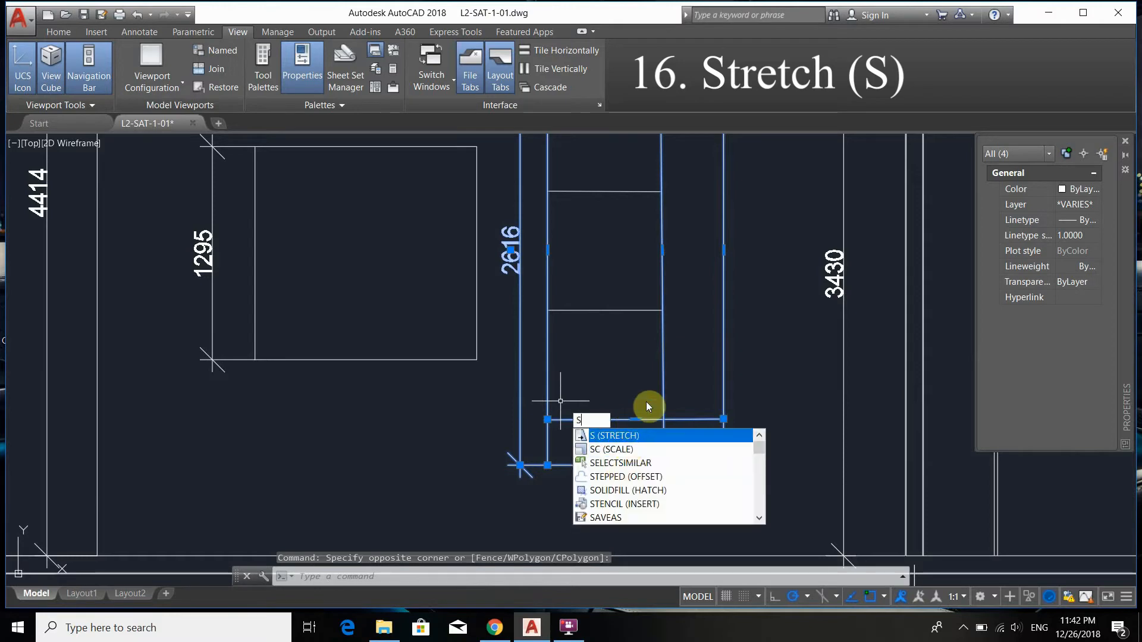
key("Return")
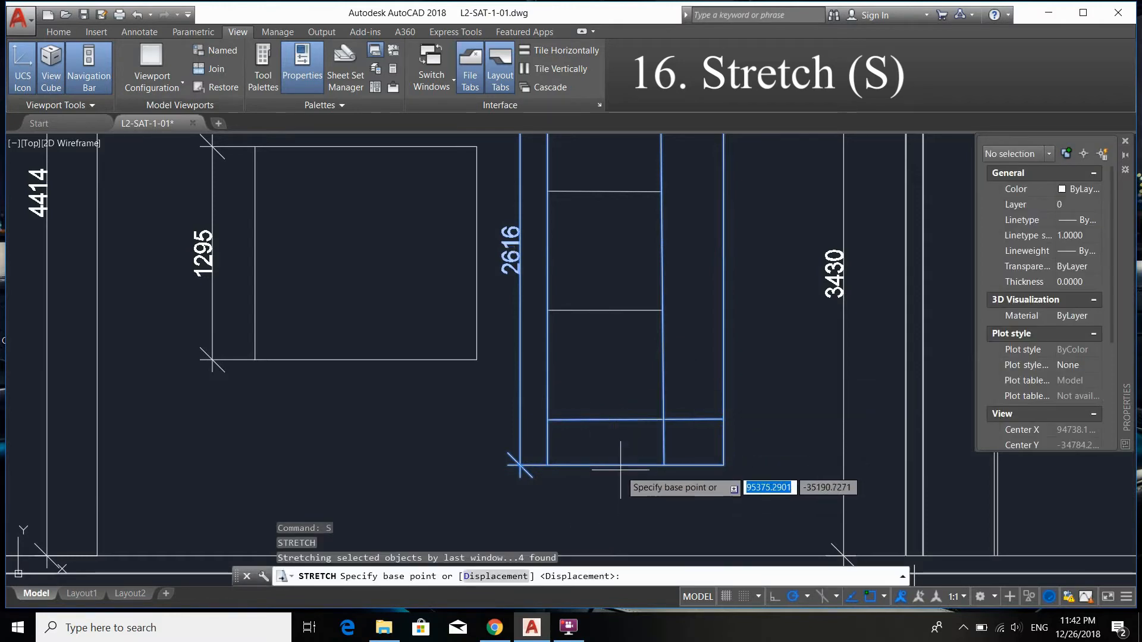
left_click(621, 463)
middle_click_drag(622, 467, 640, 315)
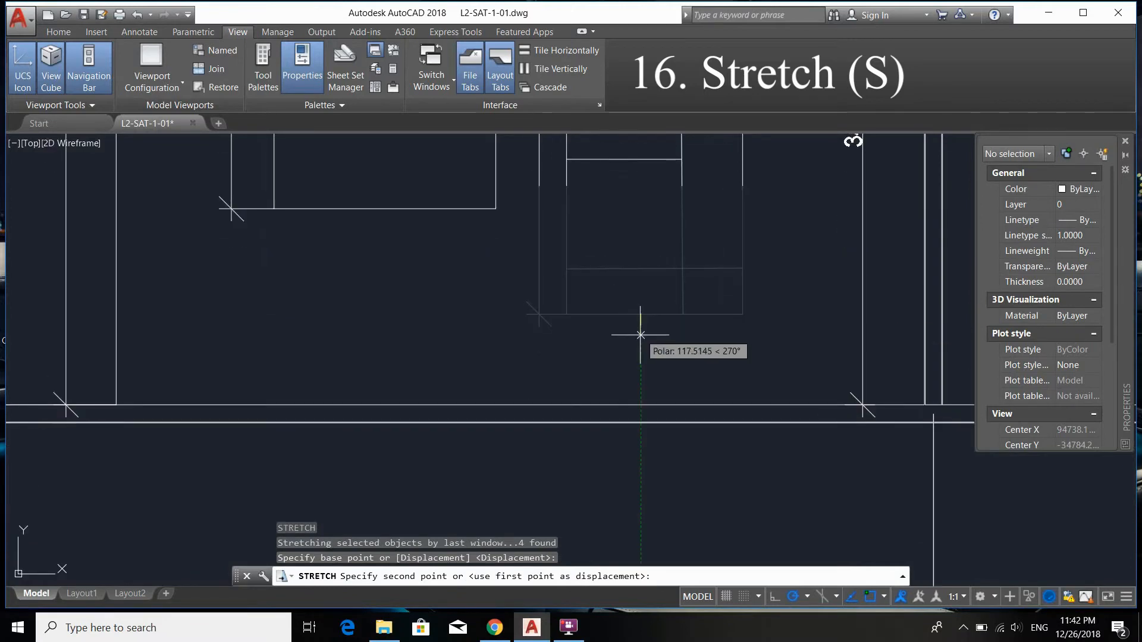
scroll(640, 344, "down", 4)
scroll(639, 345, "up", 2)
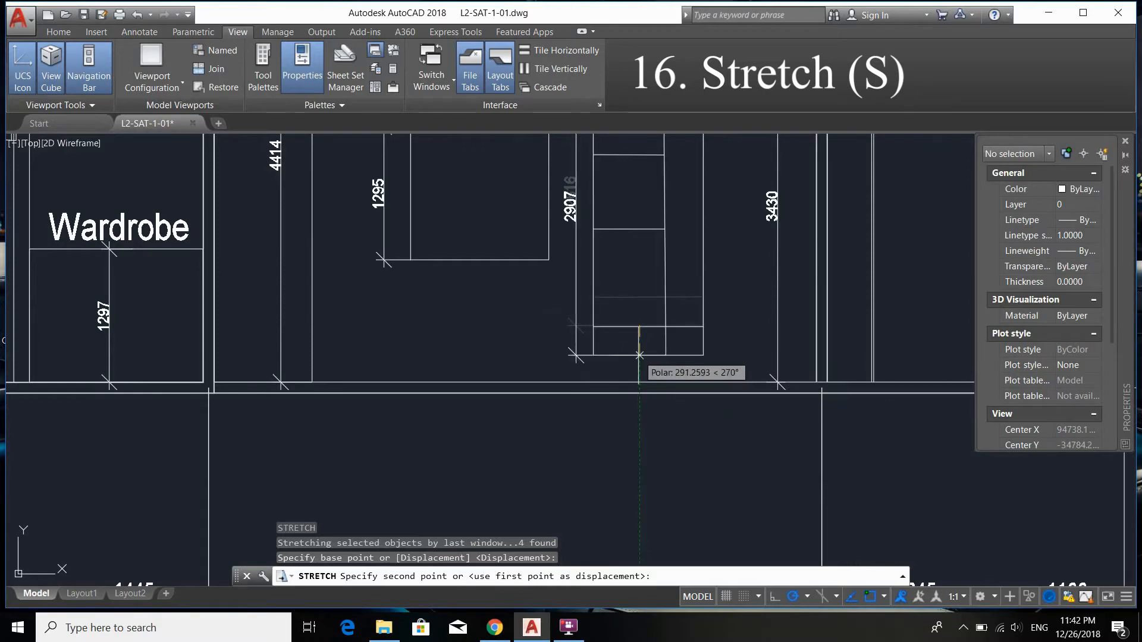
left_click(638, 355)
scroll(652, 281, "down", 3)
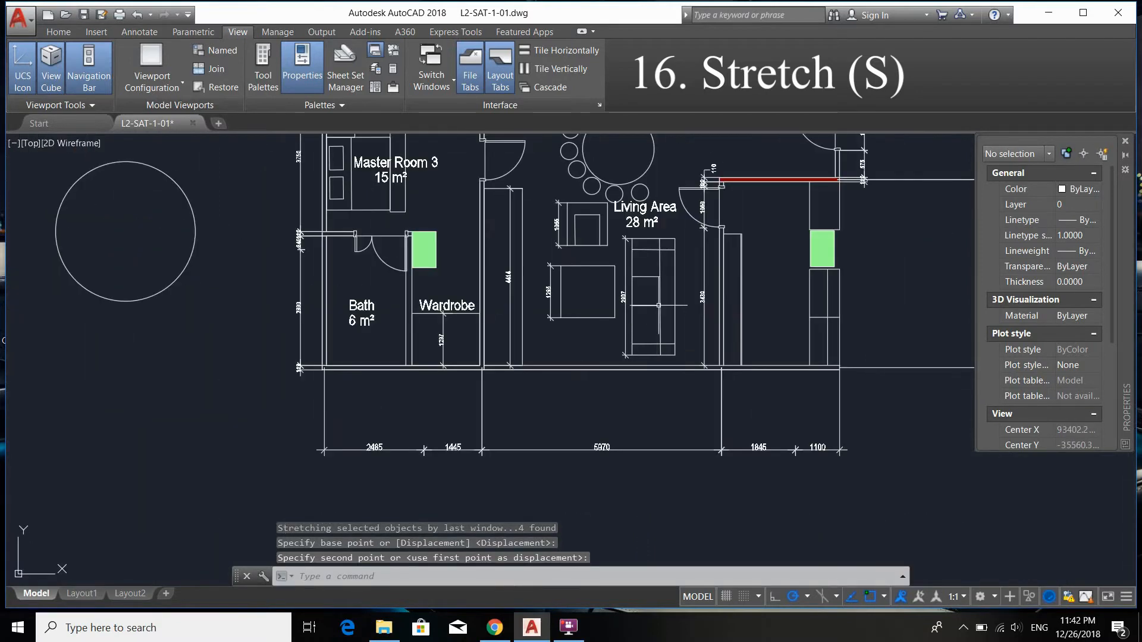
scroll(657, 232, "up", 1)
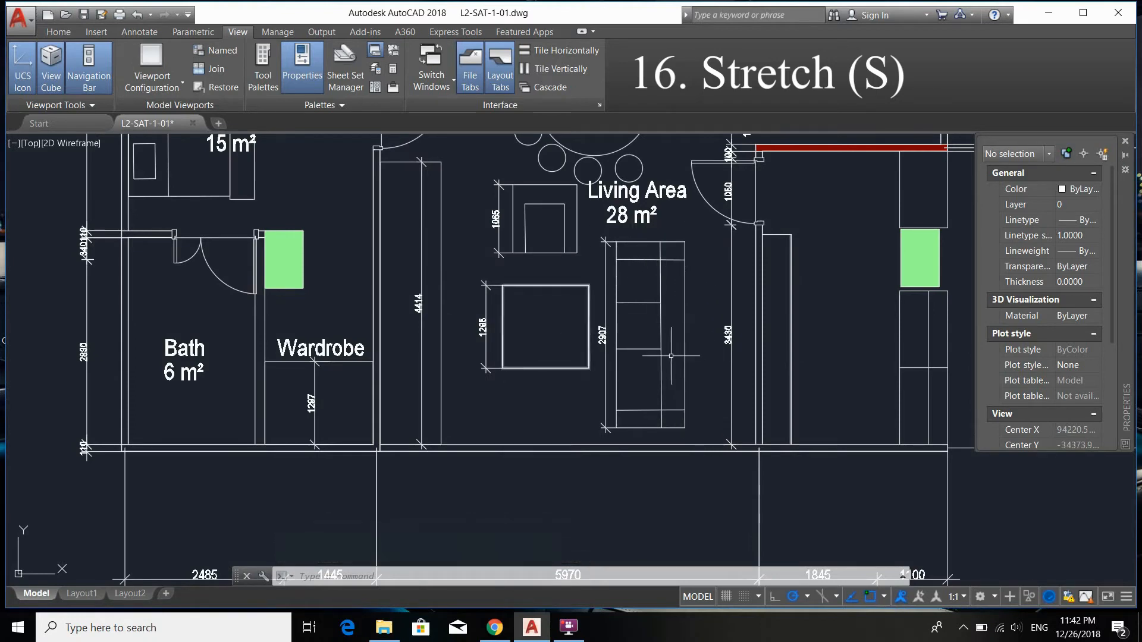
- Stretch the whole right side of the floor plan, from the Laundry Area to the bottom dimensions, about 2044 units horizontally outward
scroll(675, 377, "down", 2)
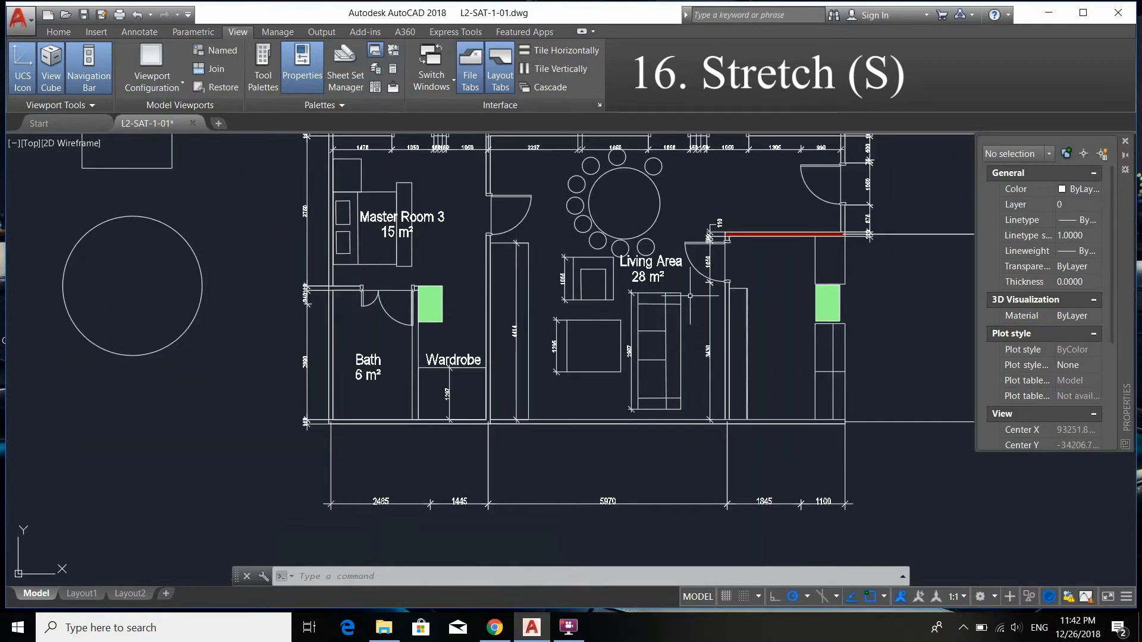
scroll(470, 423, "down", 2)
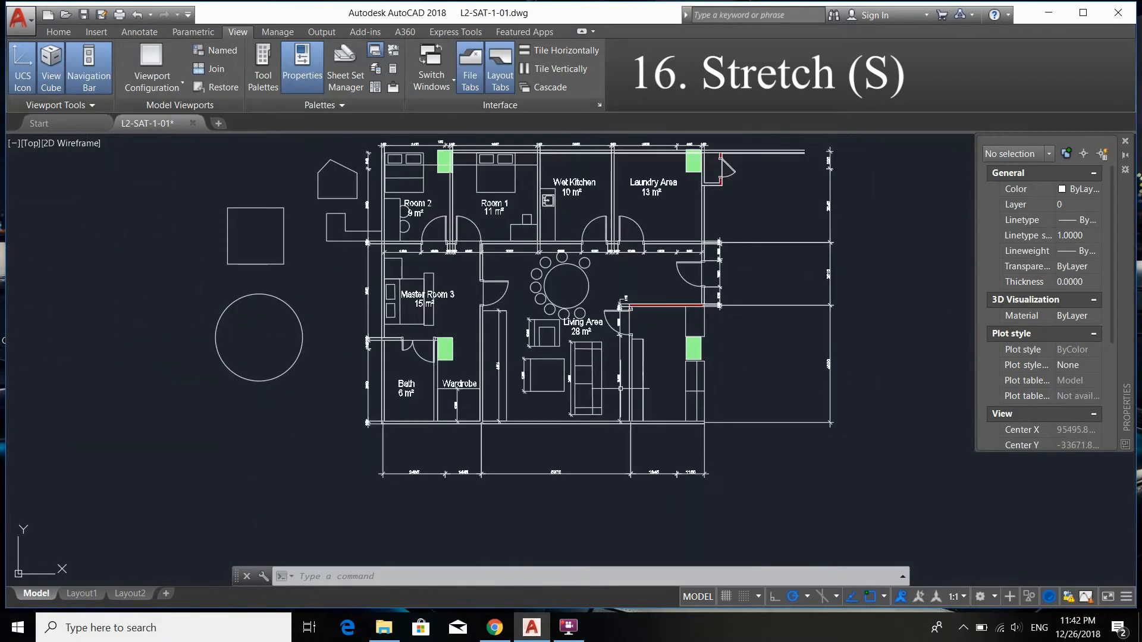
middle_click_drag(715, 348, 691, 387)
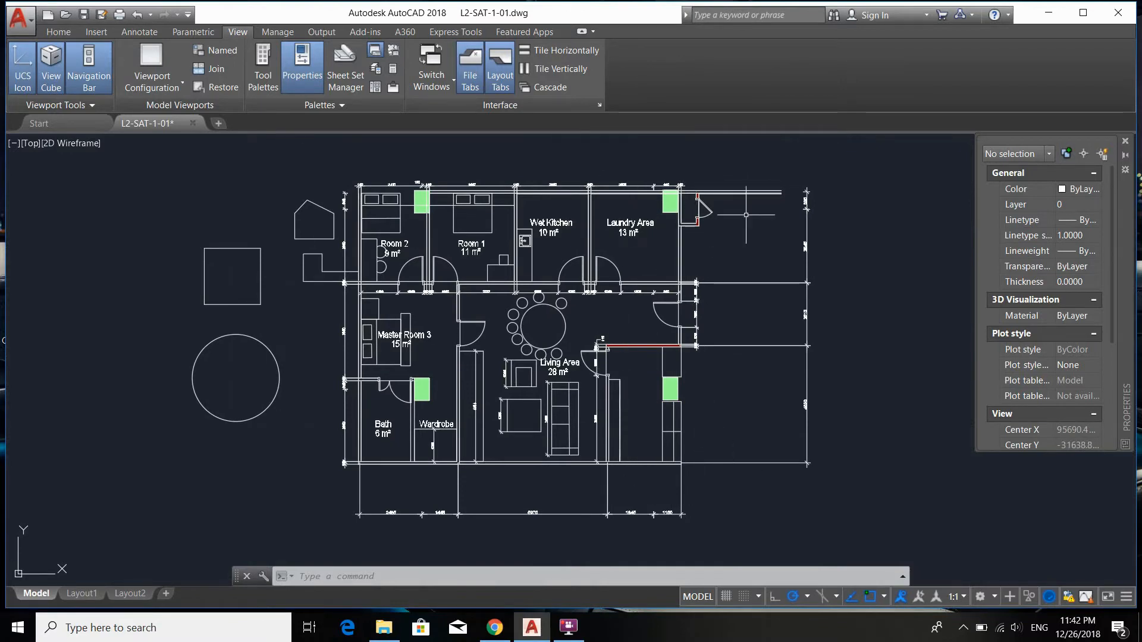
left_click(731, 515)
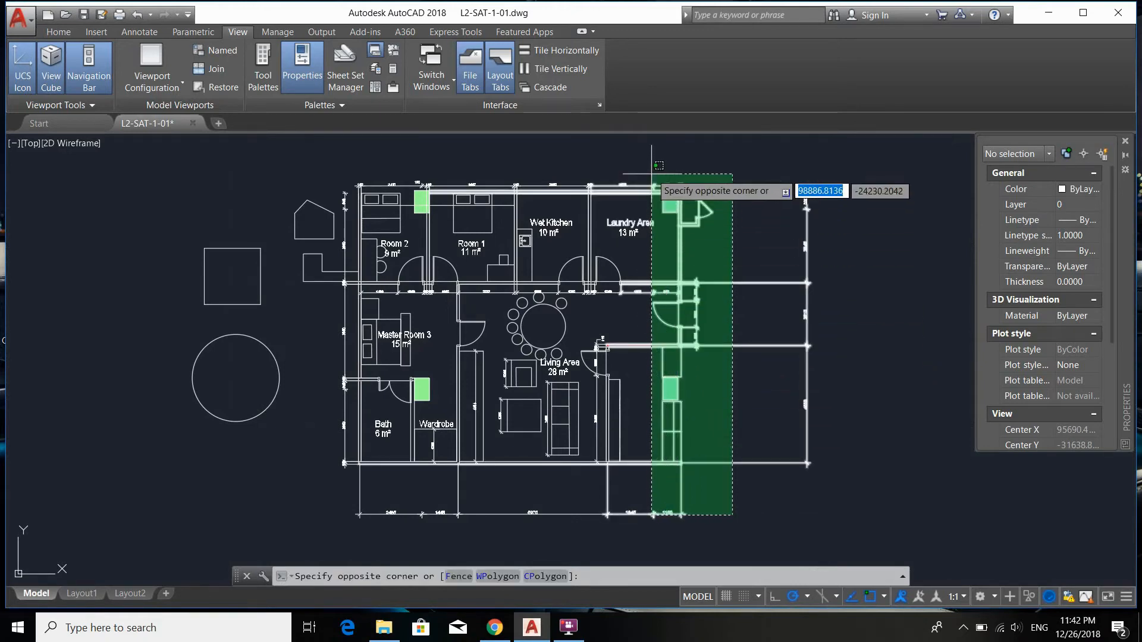
left_click(652, 173)
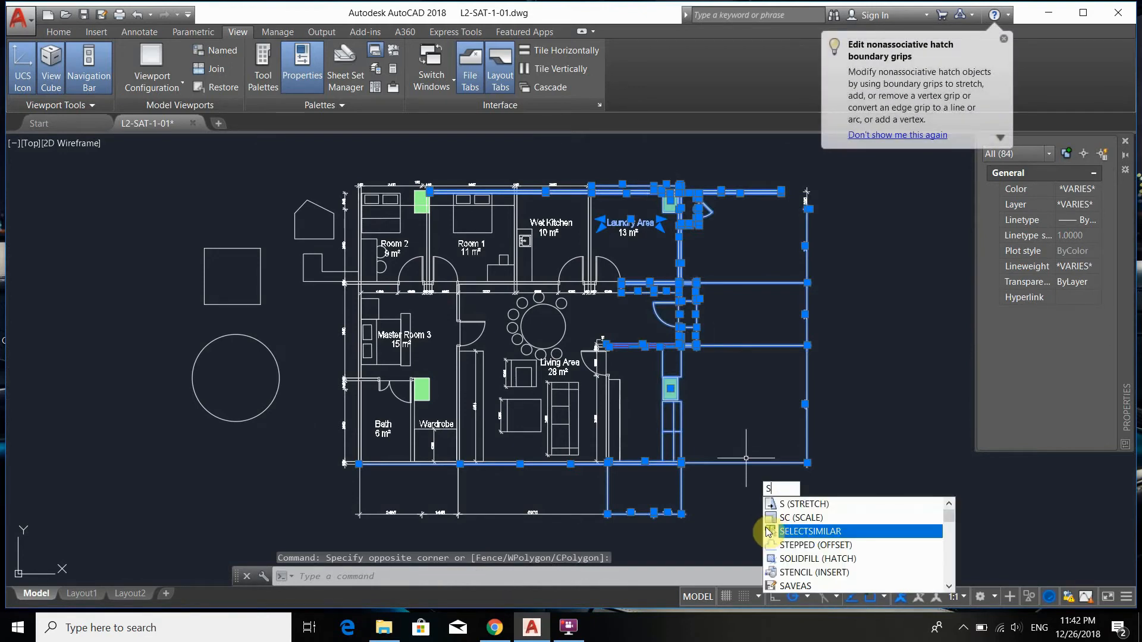
key("Return")
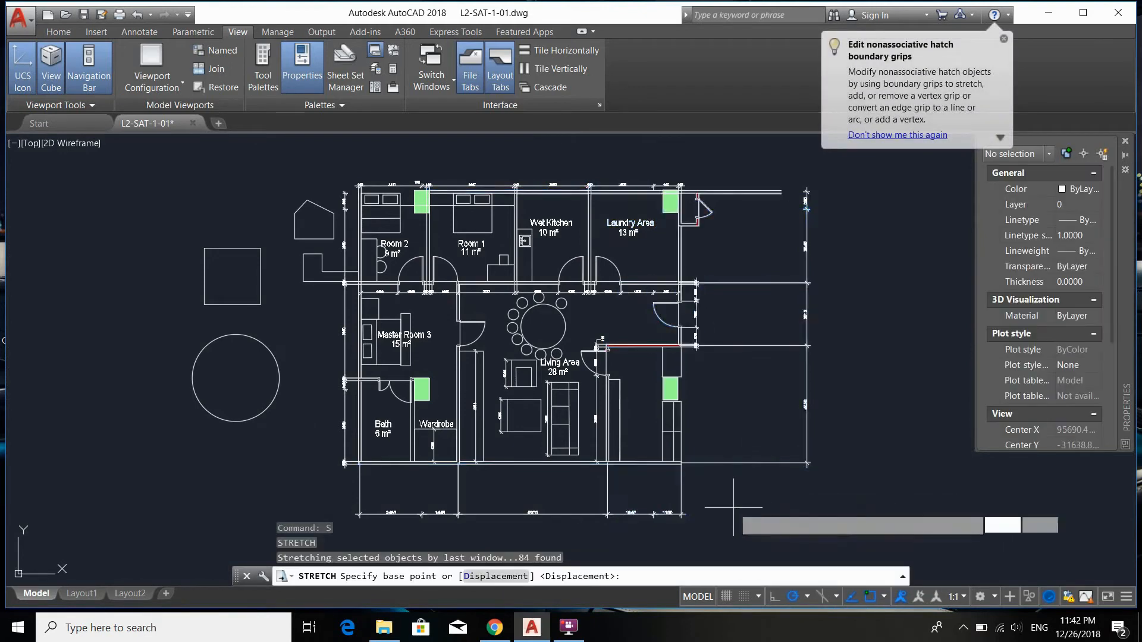
left_click(733, 507)
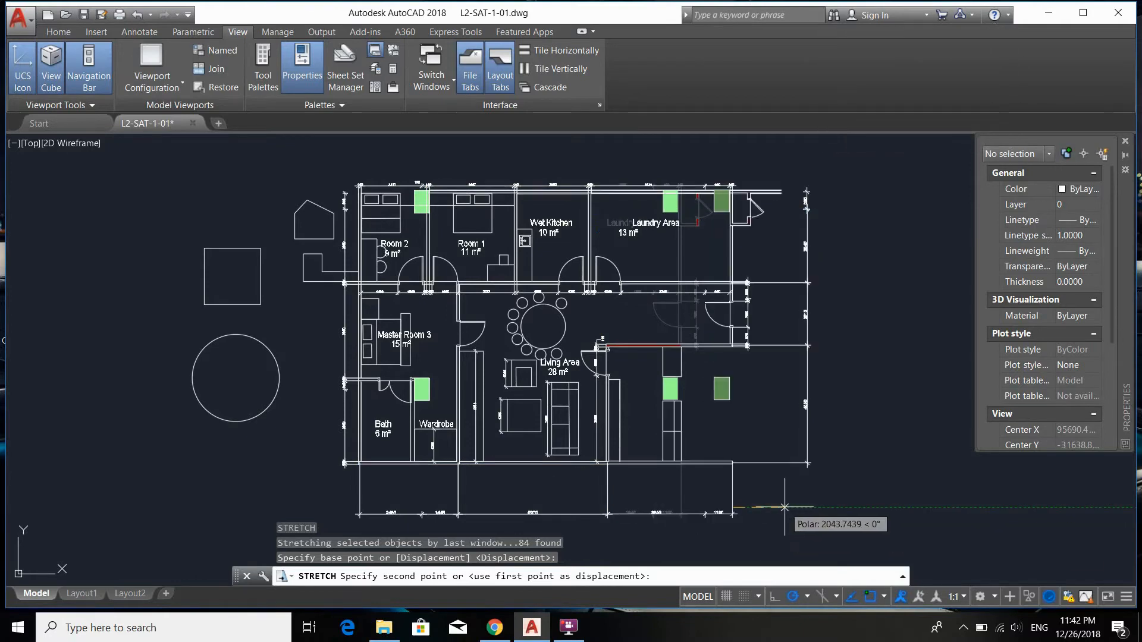
left_click(785, 507)
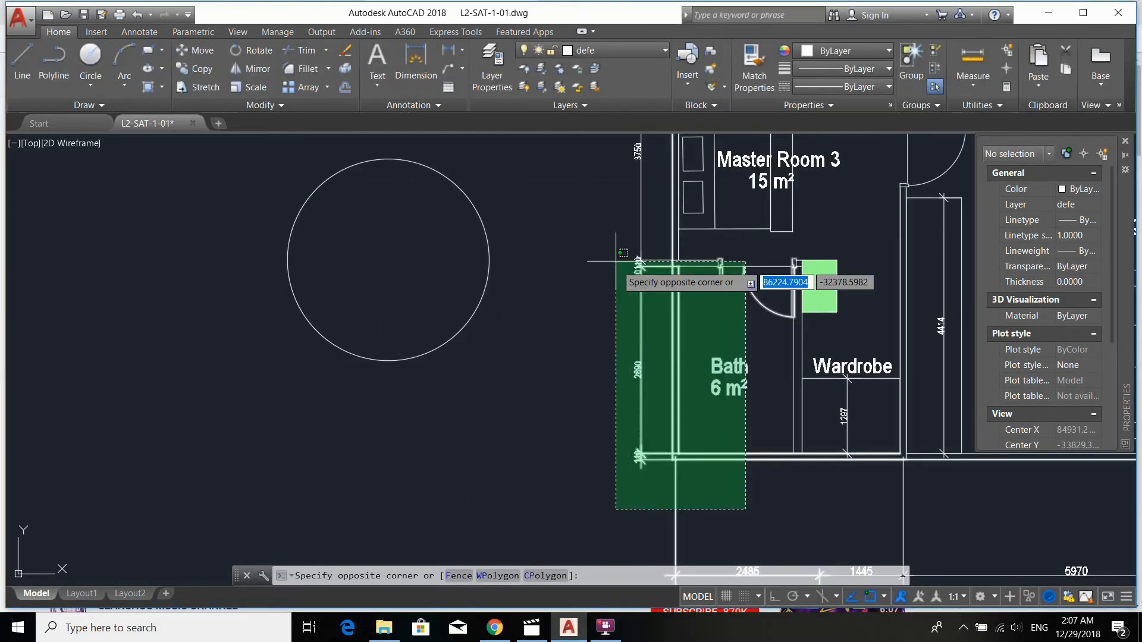
- Stretch the Bath's outer side about 2500 units left with Ortho on, excluding Master Room 3's outer wall lines and 3750 dimension
left_click(582, 256)
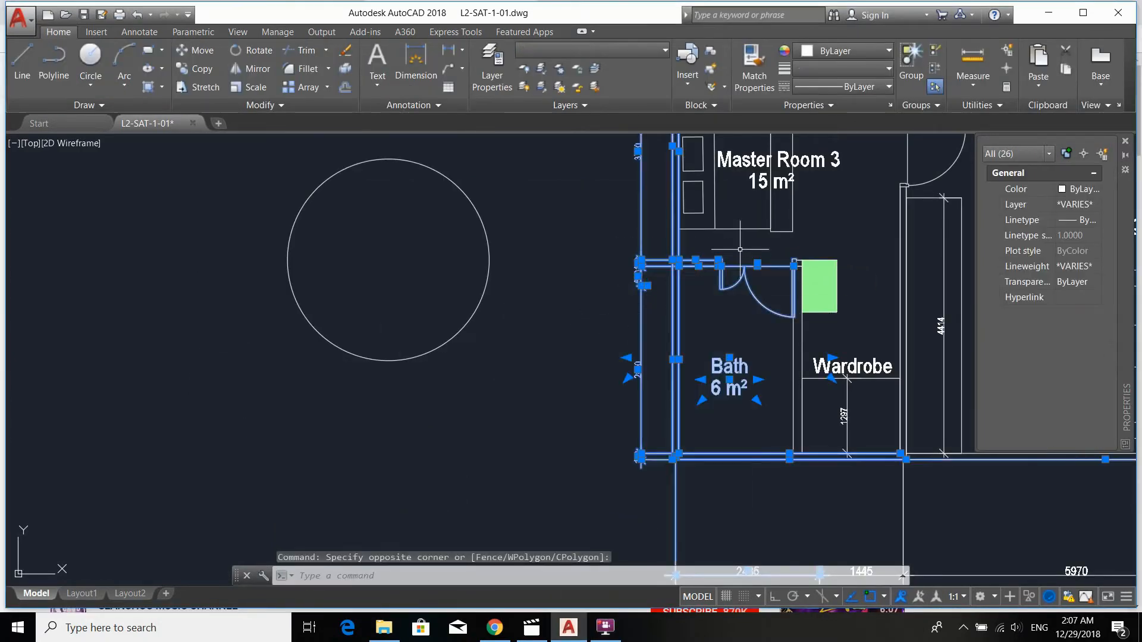
left_click(710, 243, "shift")
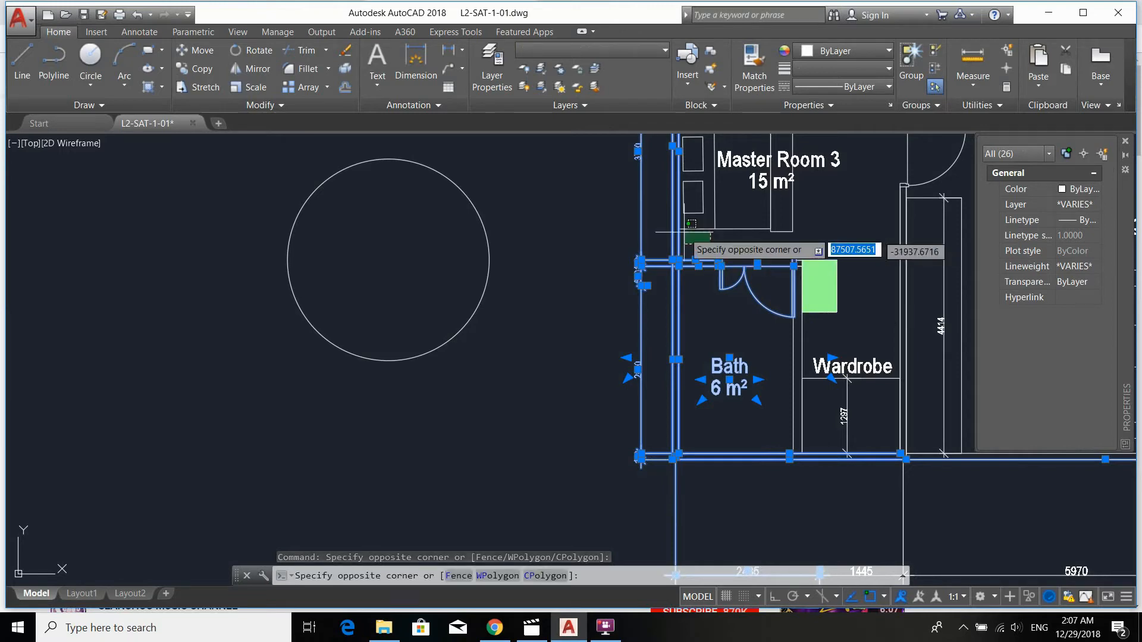
left_click(635, 221, "shift")
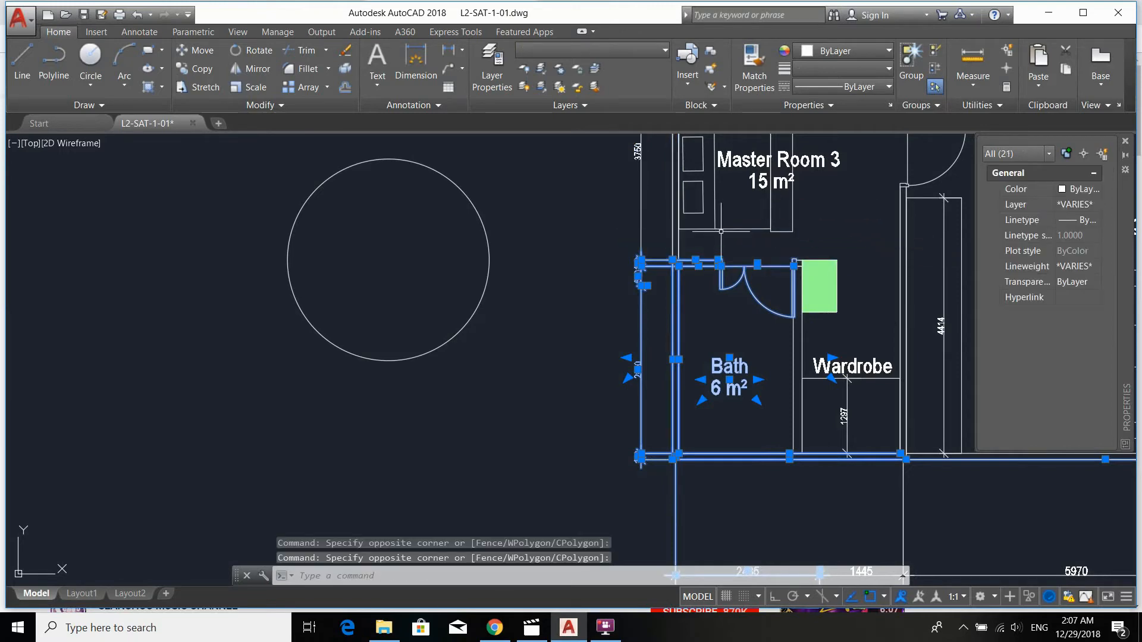
type("s")
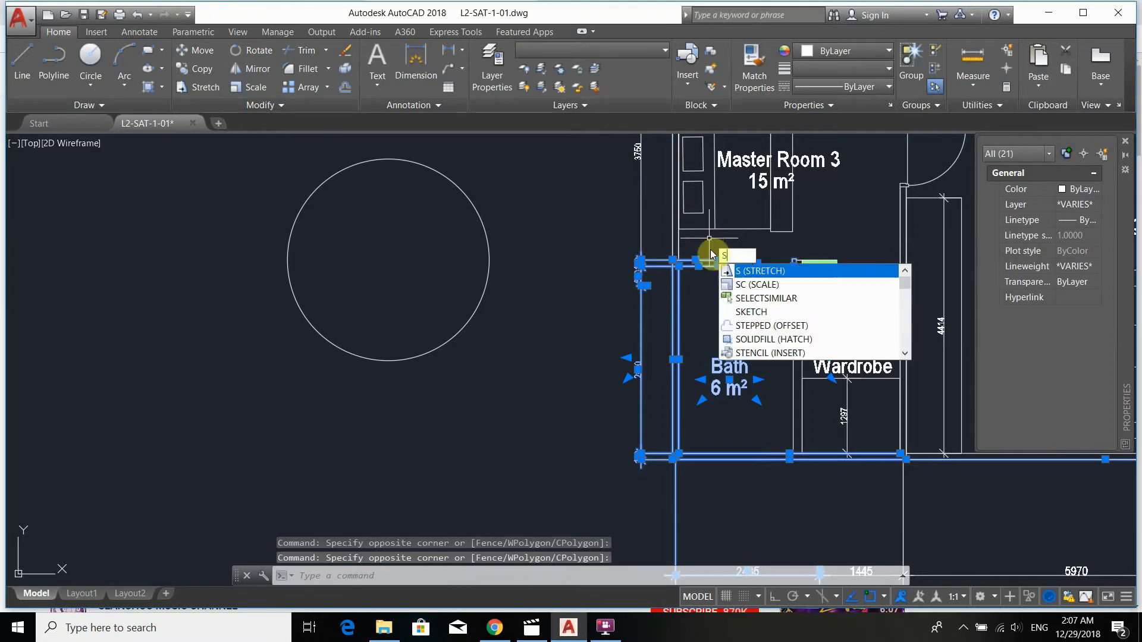
key("Return")
left_click(602, 379)
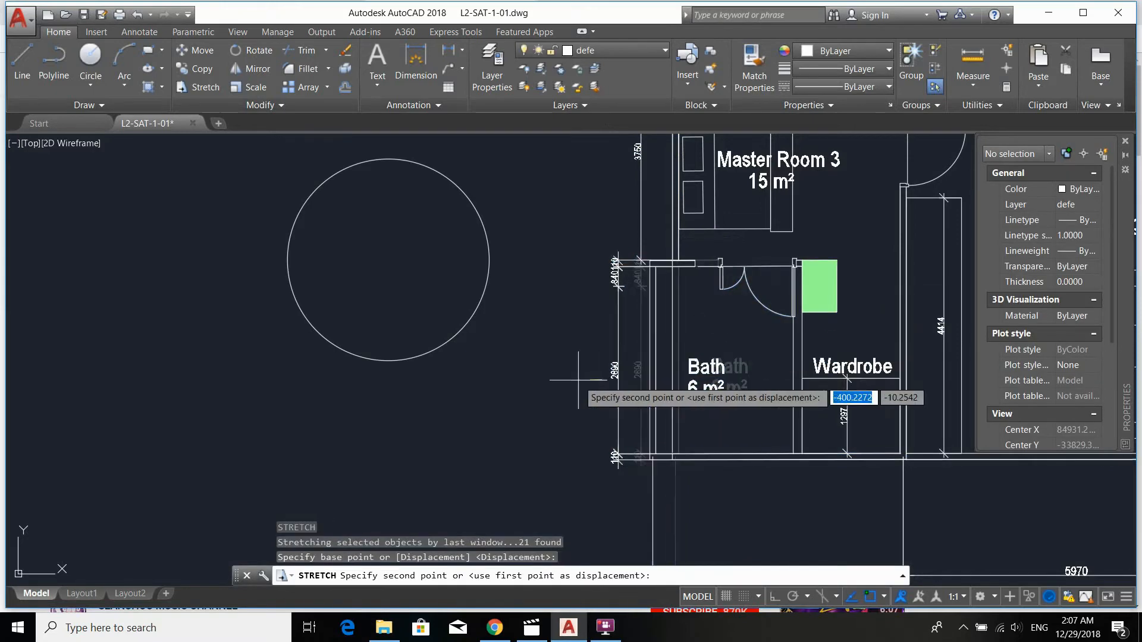
key("F8")
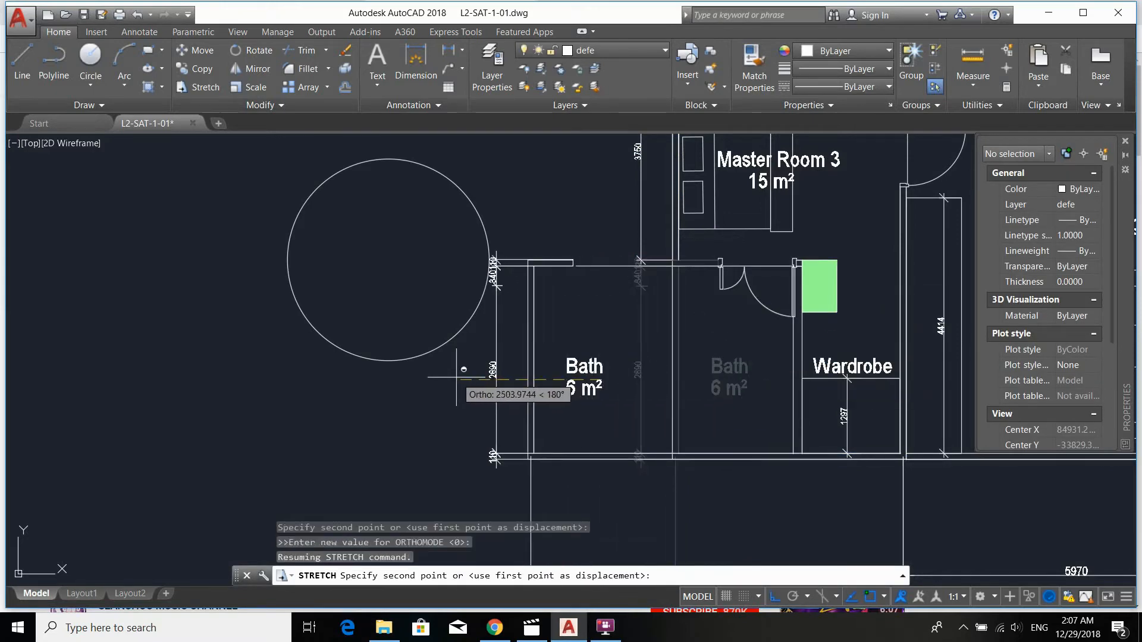
left_click(454, 395)
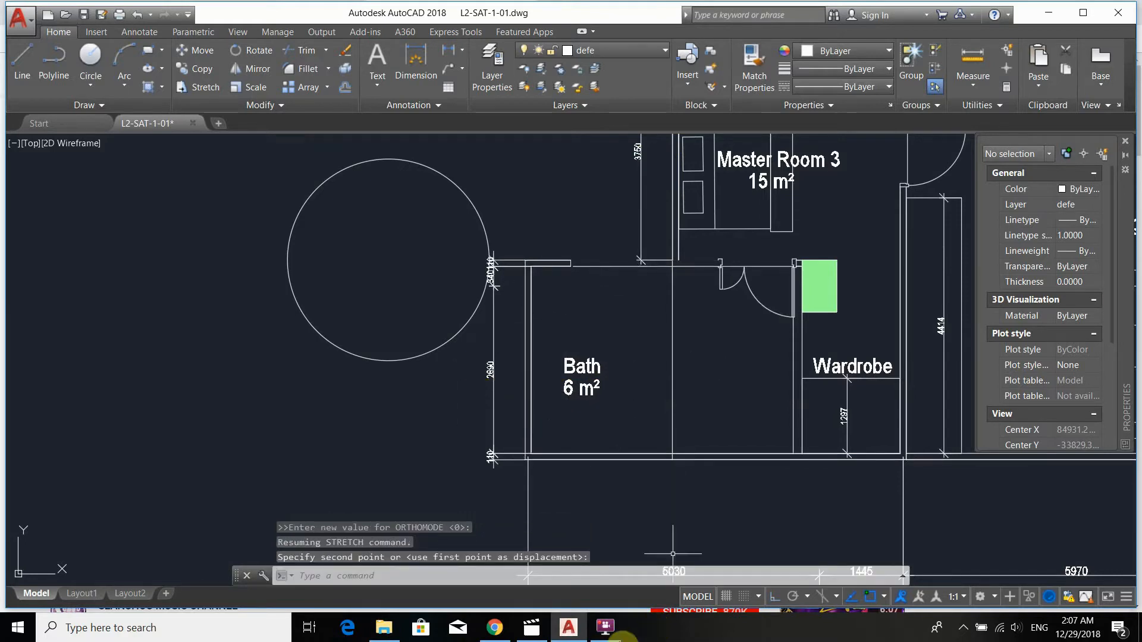
left_click(606, 632)
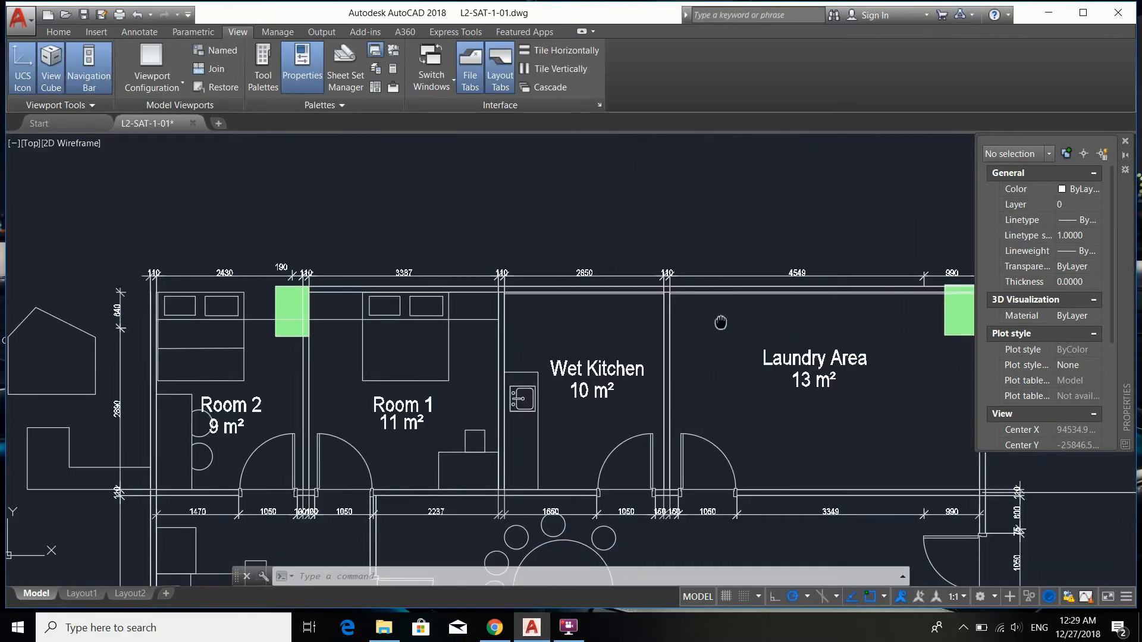
- Start a QLeader annotation for the sink in the Wet Kitchen
scroll(519, 345, "up", 4)
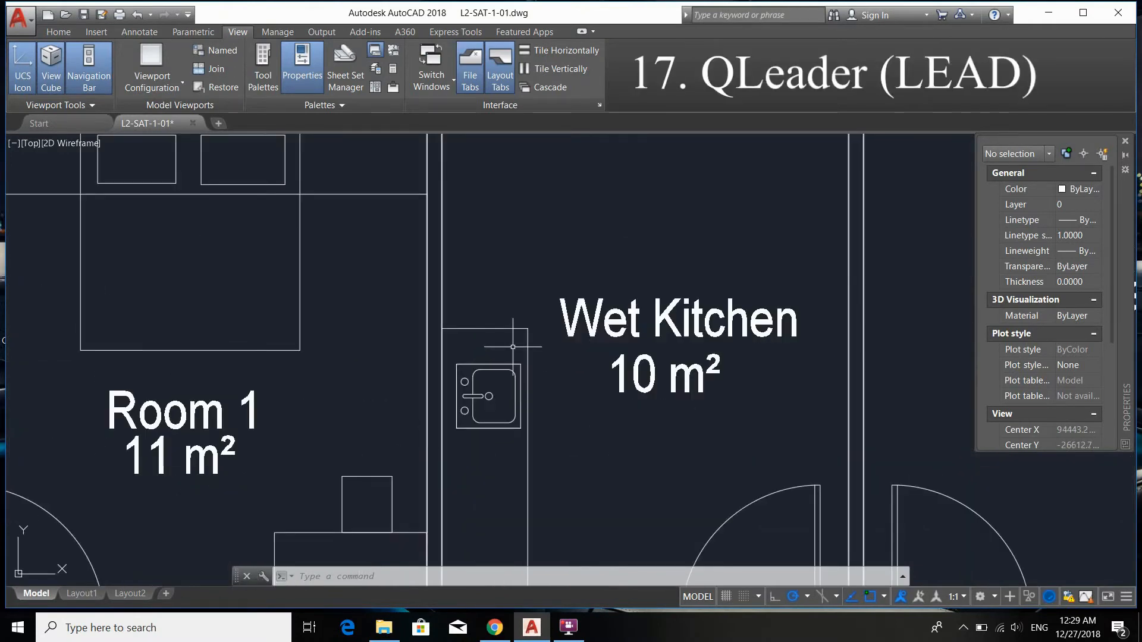
middle_click_drag(539, 296, 577, 393)
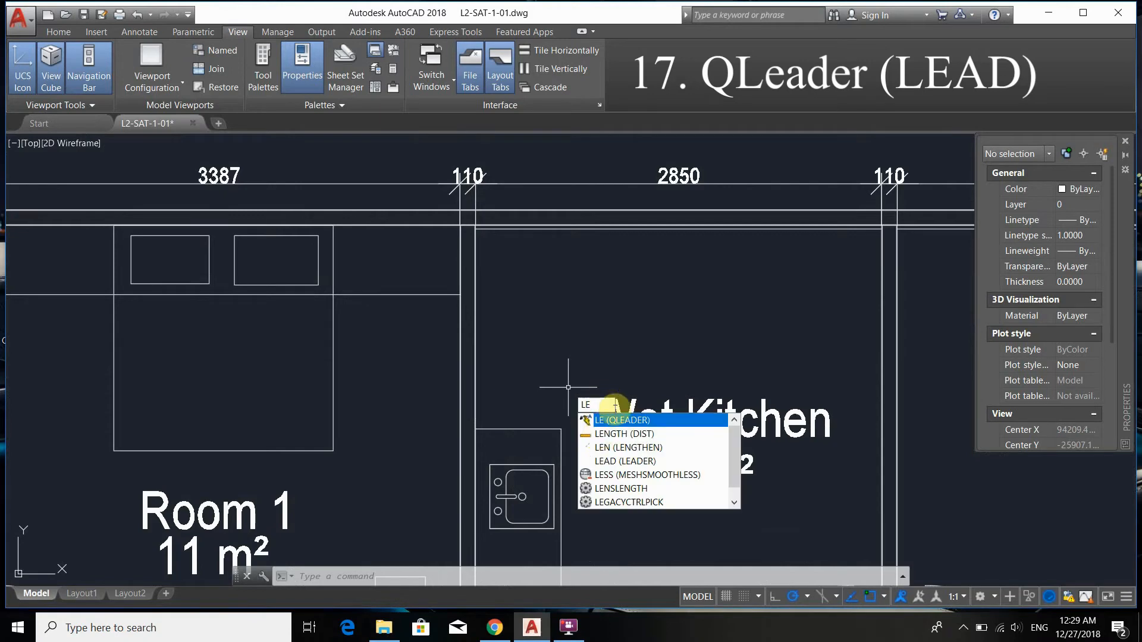
key("Return")
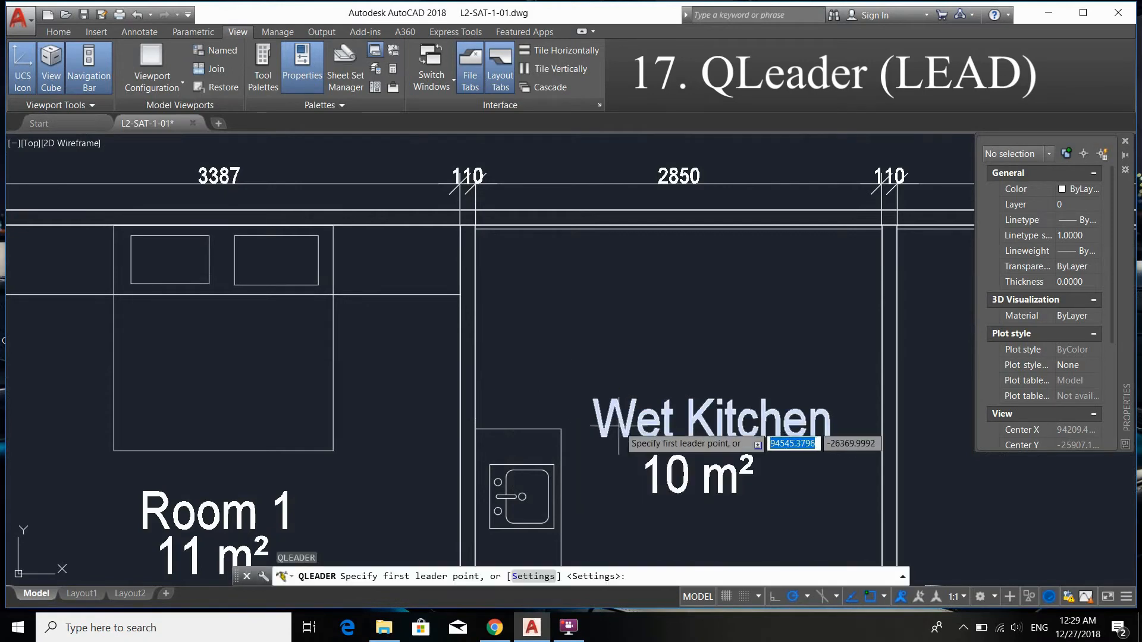
middle_click_drag(524, 460, 550, 353)
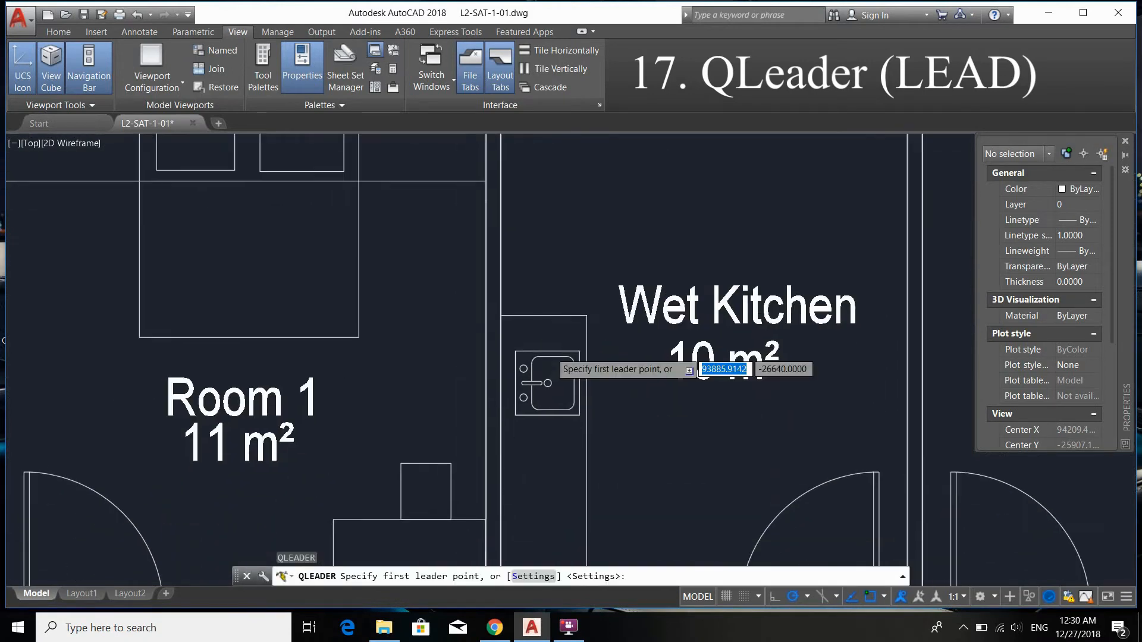
- Draw a QLEADER from the sink's upper edge, bending inside the Wet Kitchen and ending vertically above the plan, without annotation text
scroll(550, 351, "up", 2)
scroll(536, 402, "up", 3)
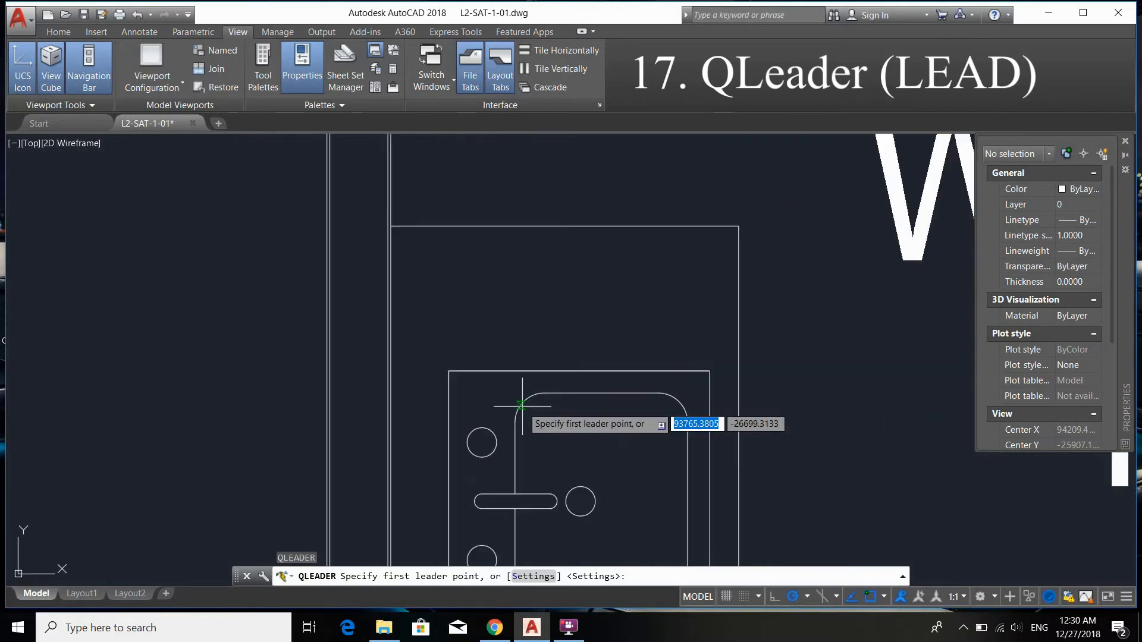
scroll(529, 409, "down", 5)
scroll(556, 384, "up", 7)
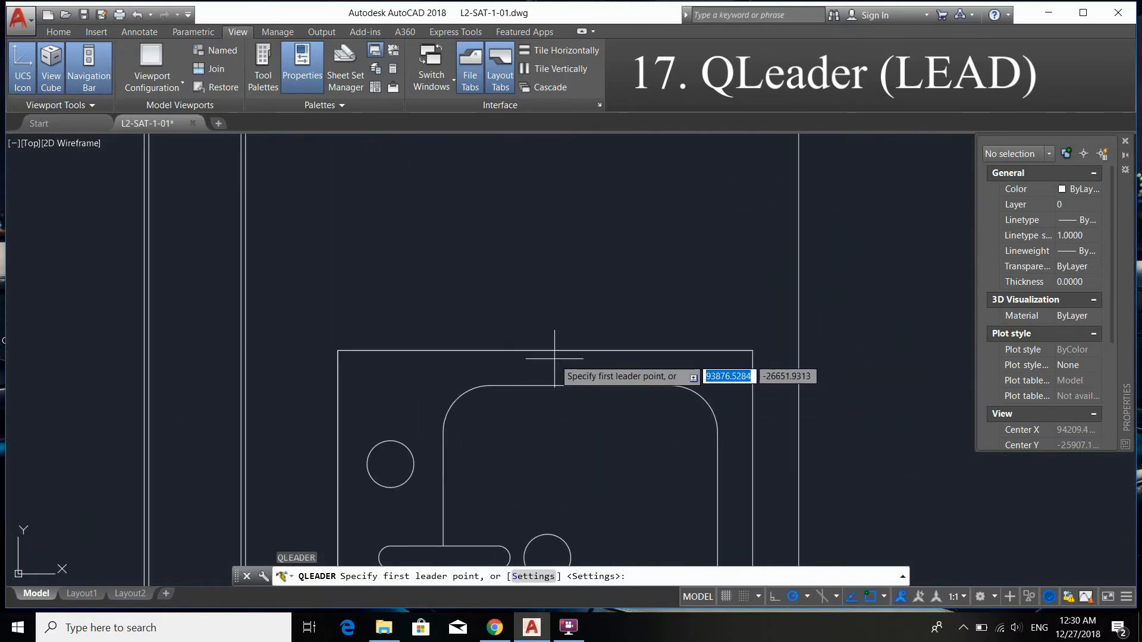
left_click(555, 359)
scroll(556, 321, "down", 6)
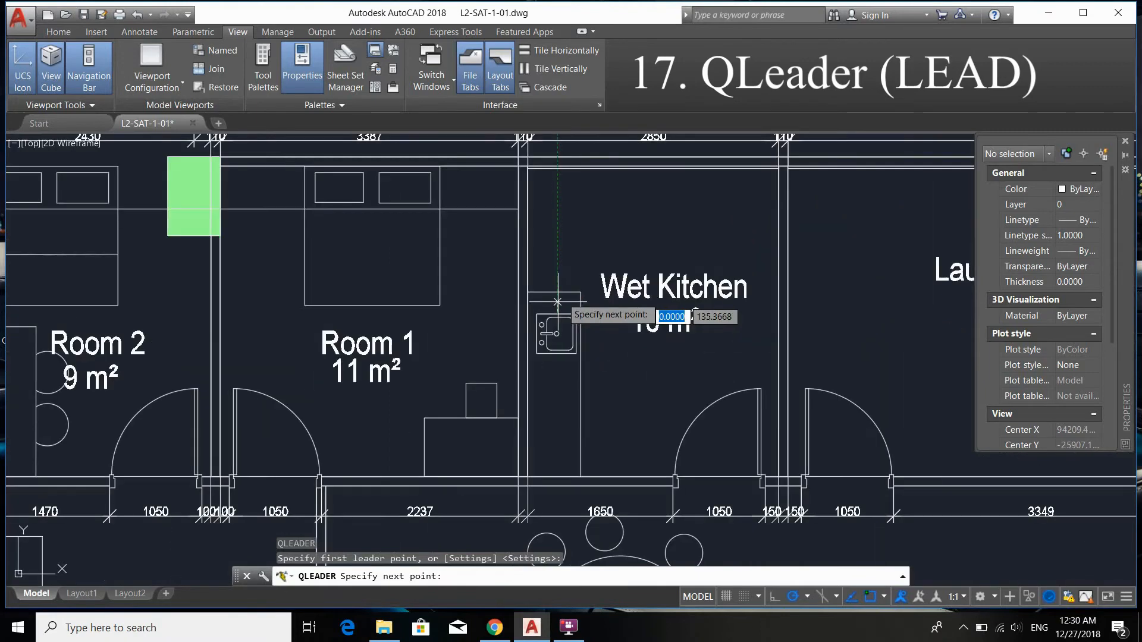
mouse_move(557, 302)
middle_mouse_down()
mouse_move(554, 329)
mouse_move(497, 407)
middle_mouse_up()
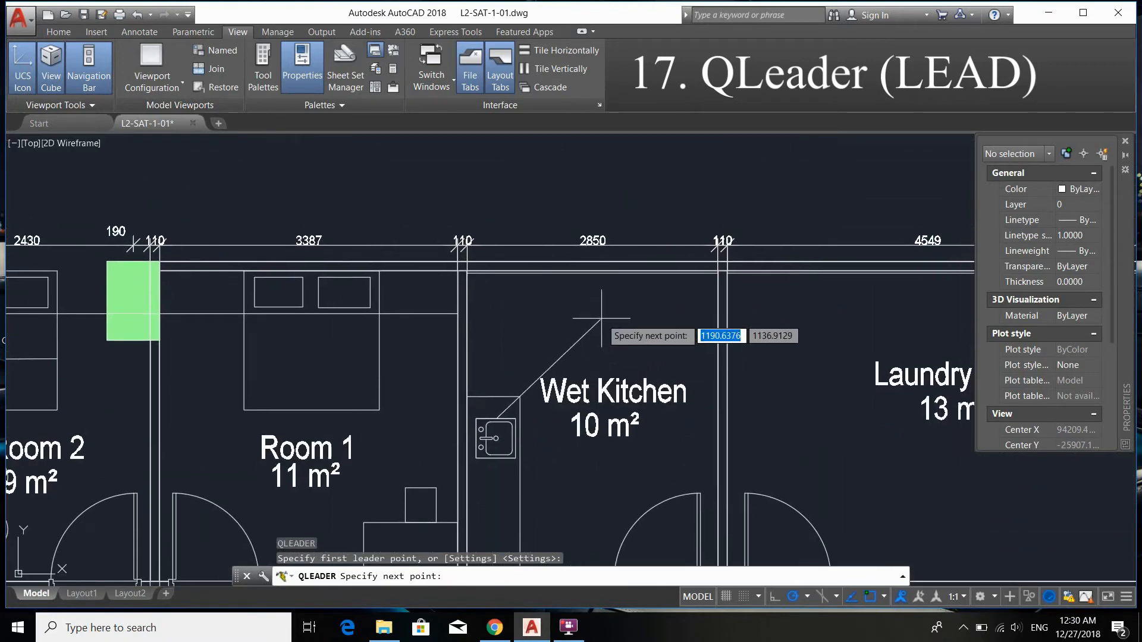
middle_click_drag(658, 224, 673, 360)
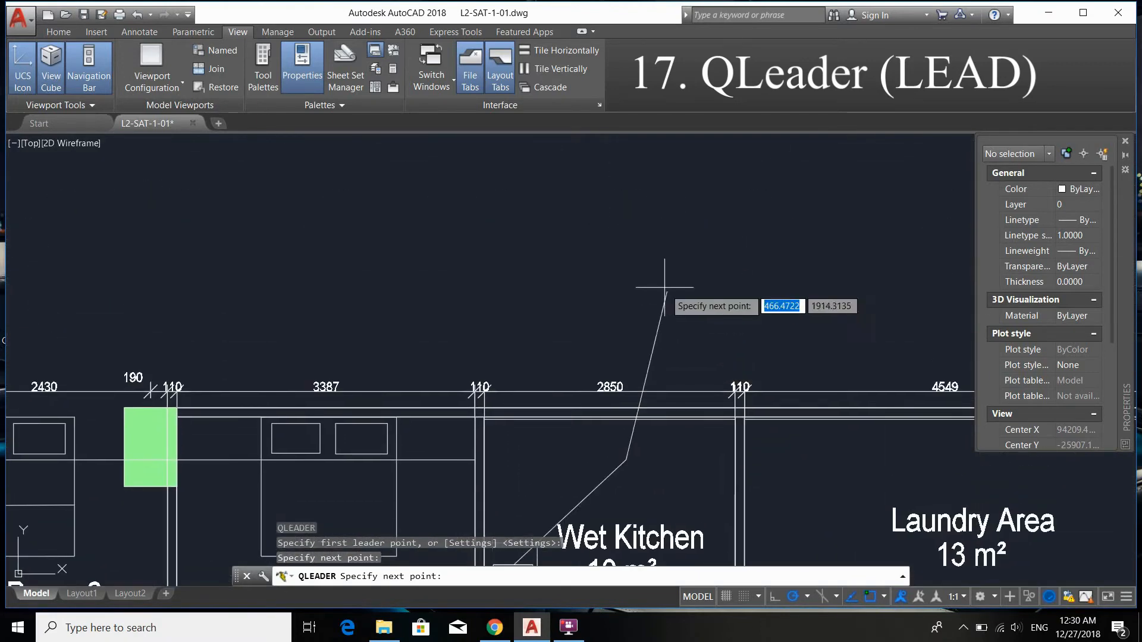
left_click(626, 219)
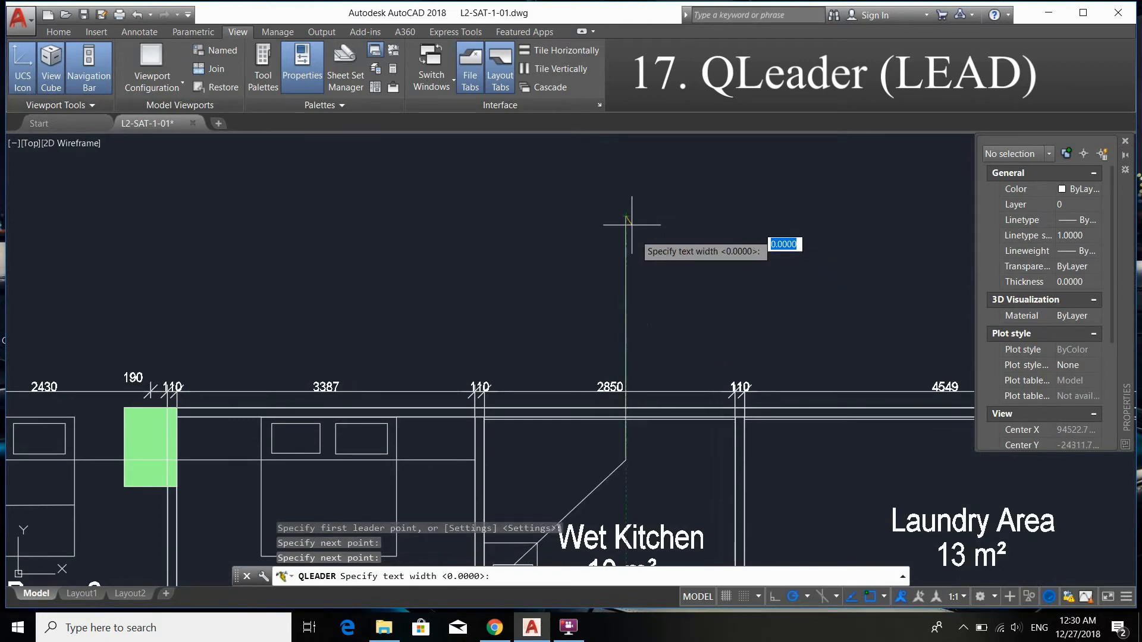
scroll(632, 224, "down", 4)
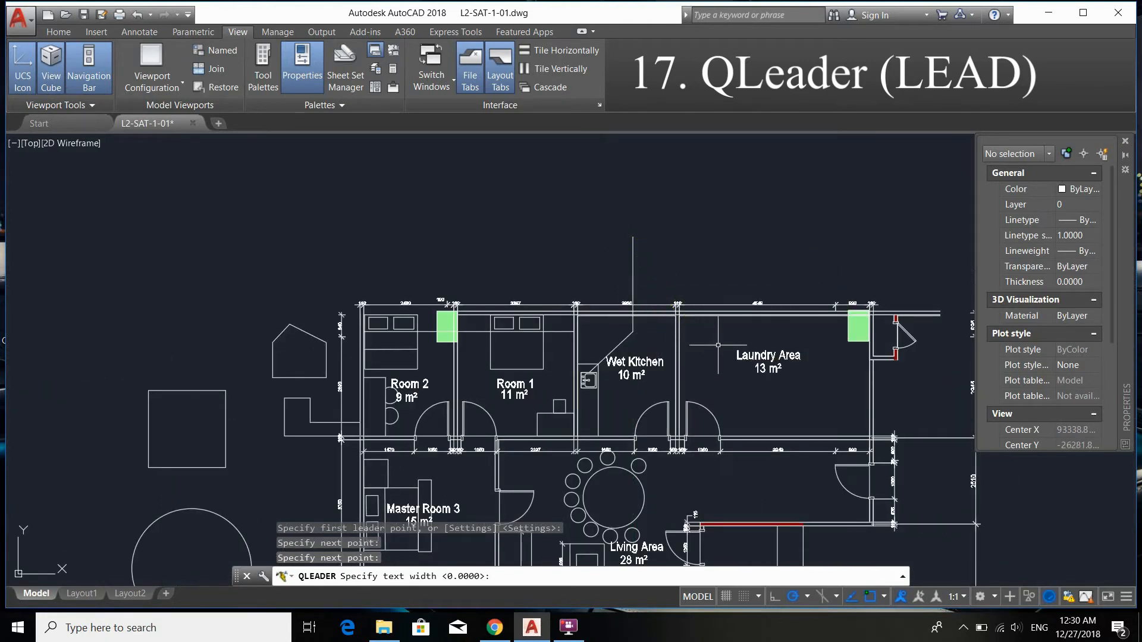
key("Escape")
- Set the arrow size of the leader pointing at the Wet Kitchen sink to 180
scroll(586, 377, "up", 8)
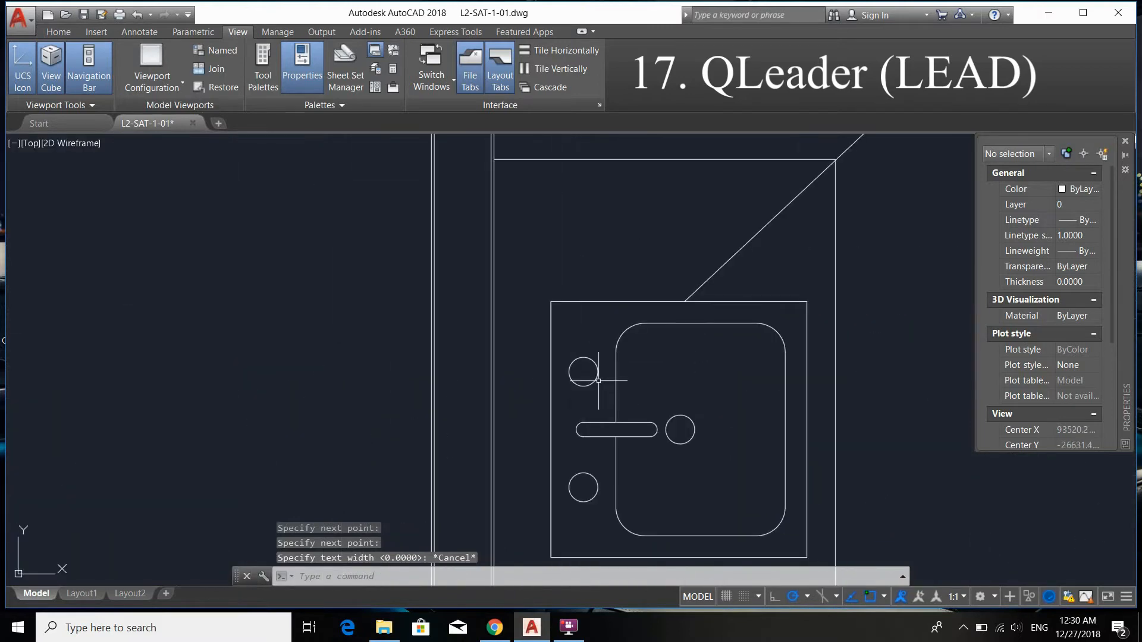
scroll(577, 355, "down", 8)
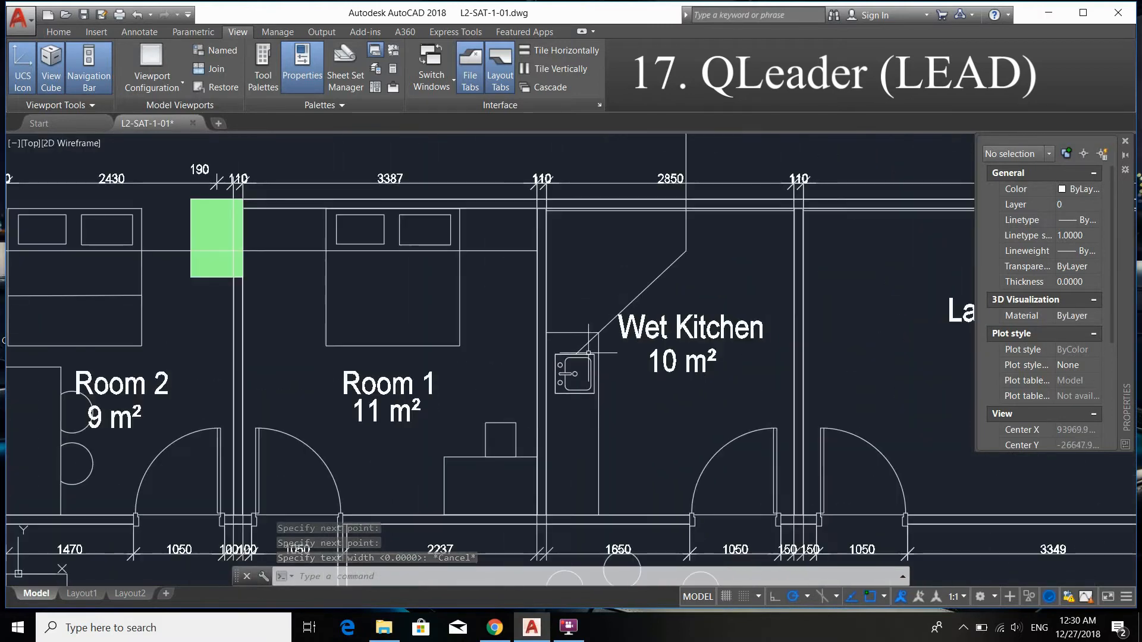
scroll(586, 357, "up", 10)
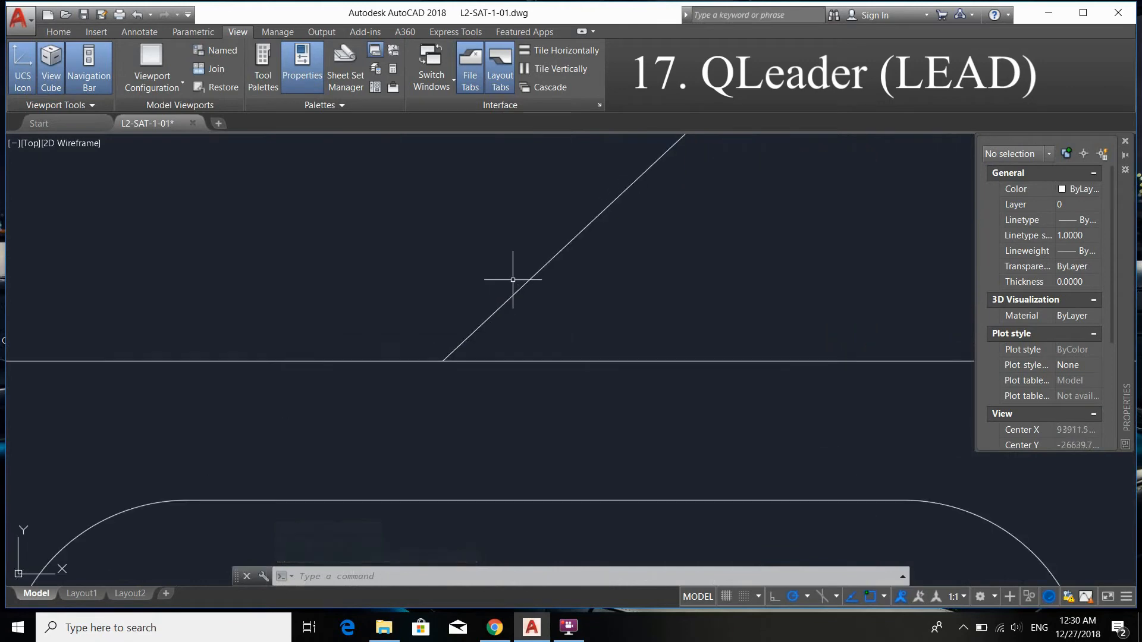
scroll(520, 333, "up", 5)
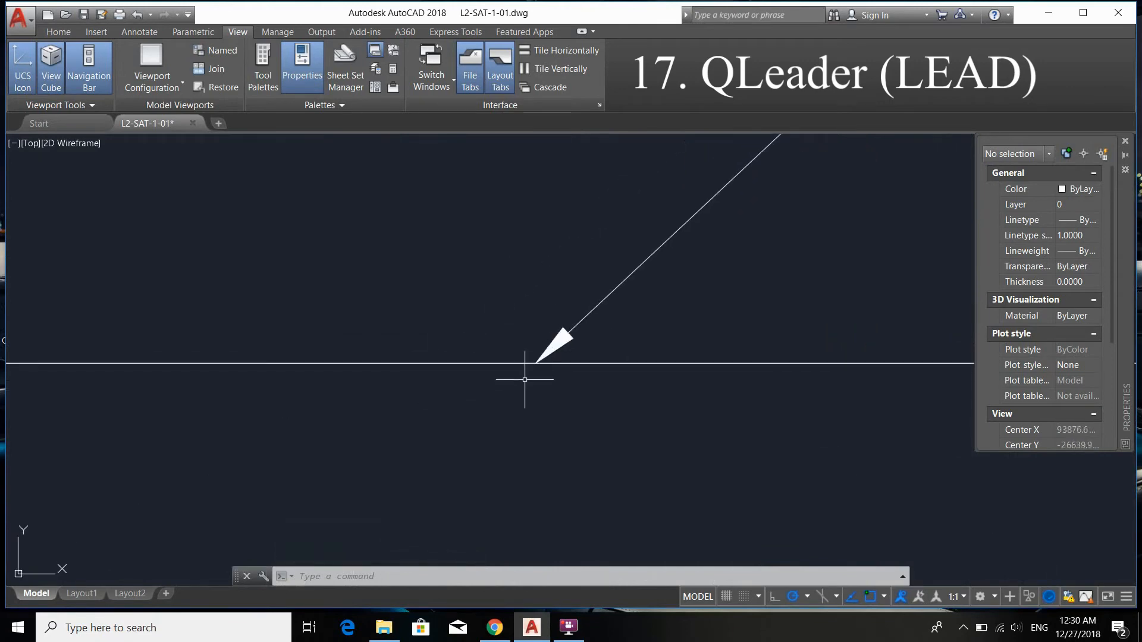
scroll(504, 294, "down", 4)
middle_click_drag(519, 286, 527, 390)
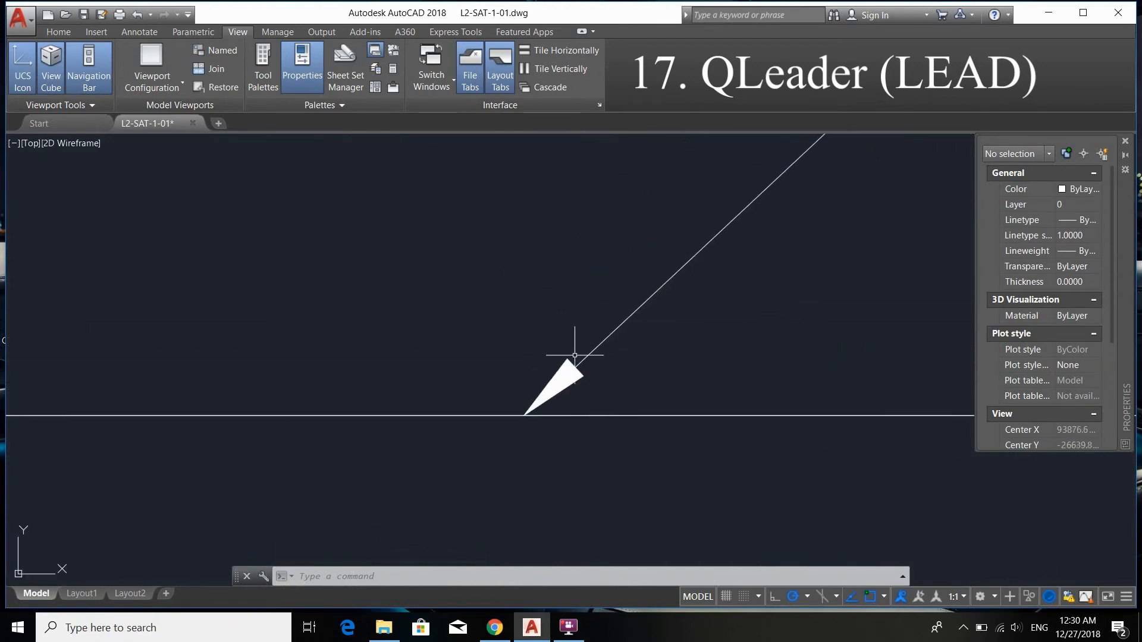
scroll(576, 356, "down", 2)
scroll(589, 373, "up", 2)
left_click(747, 352)
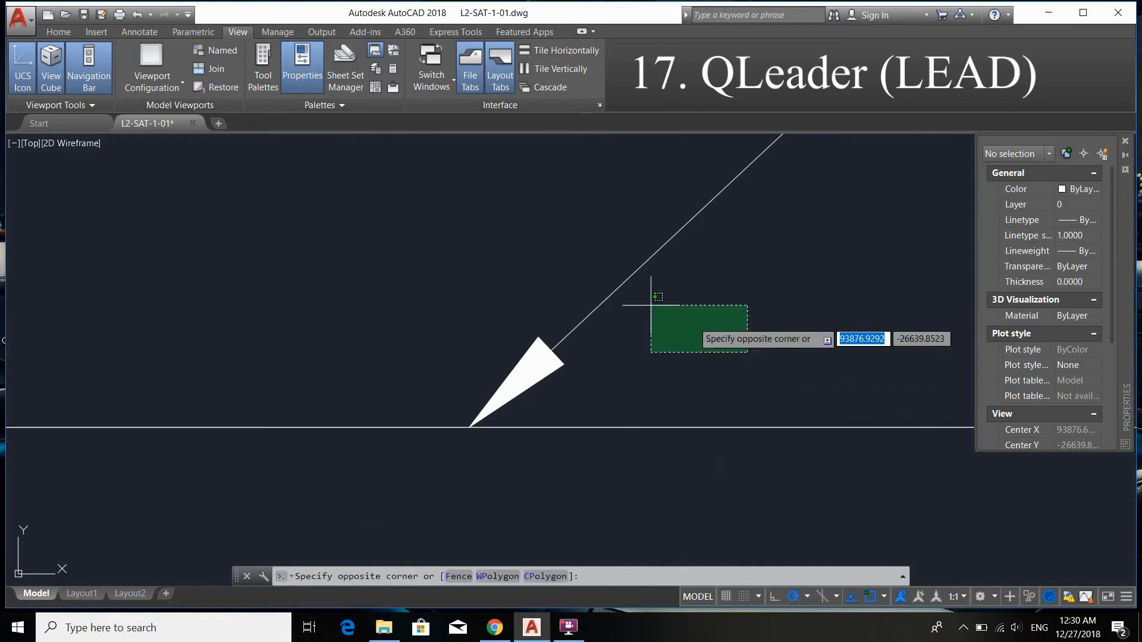
left_click(395, 242)
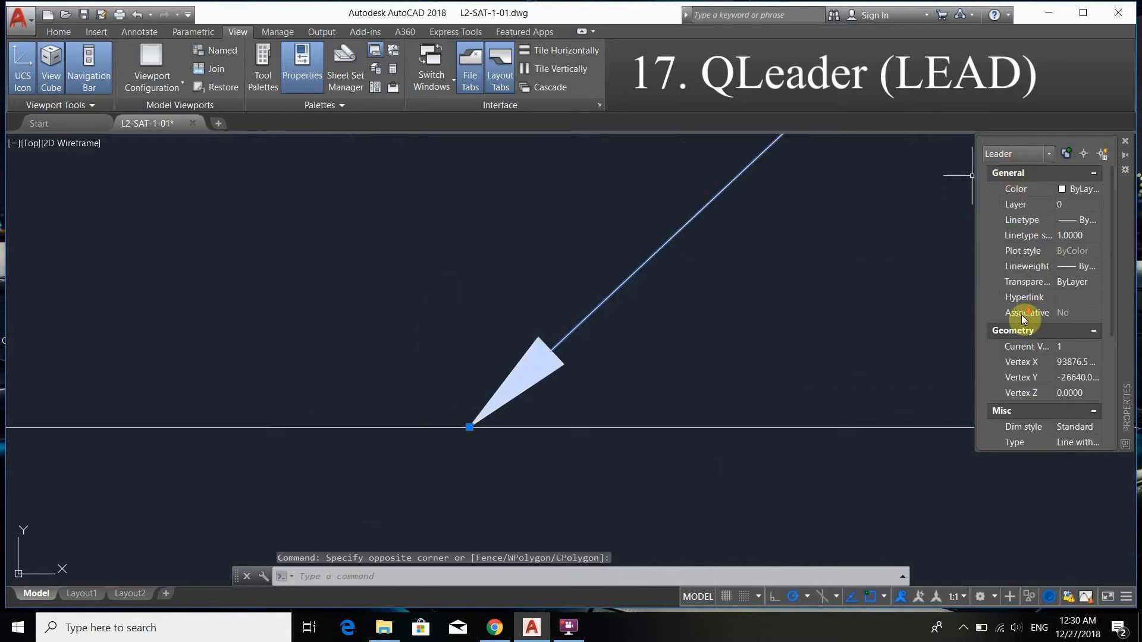
scroll(1022, 319, "down", 3)
left_click(1068, 319)
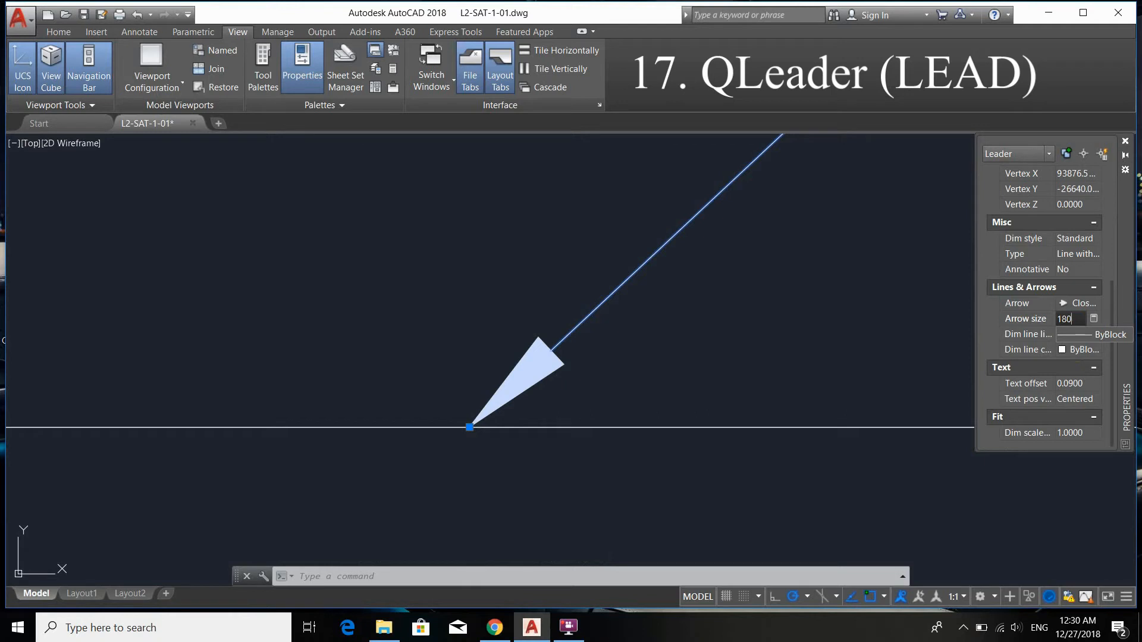
left_click(1075, 339)
scroll(682, 258, "down", 5)
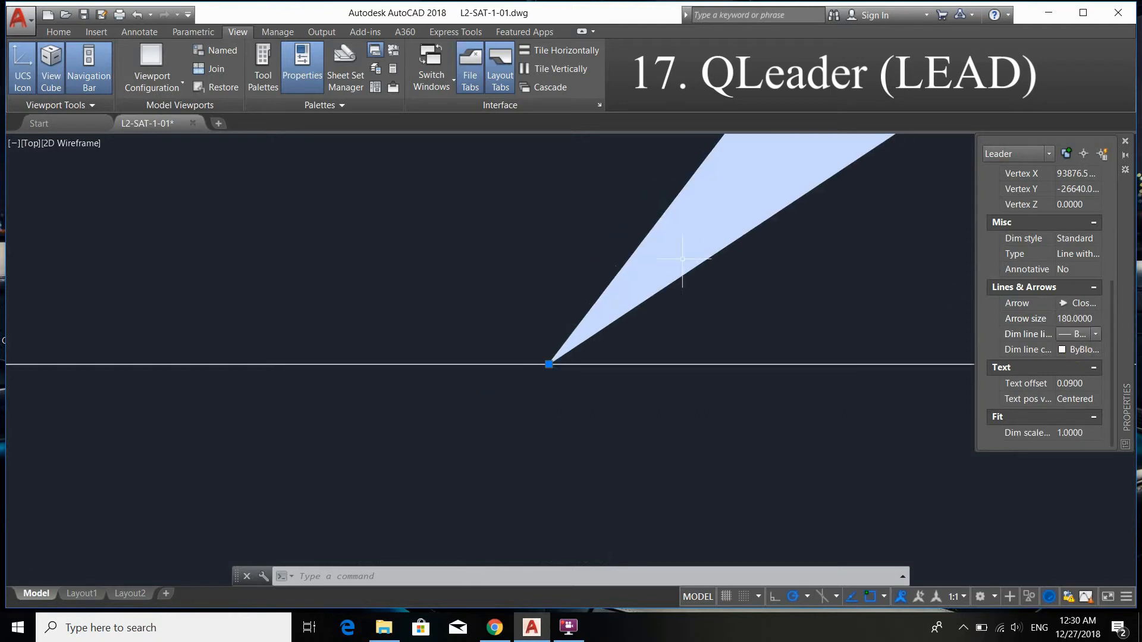
middle_click_drag(755, 227, 471, 357)
scroll(472, 357, "down", 8)
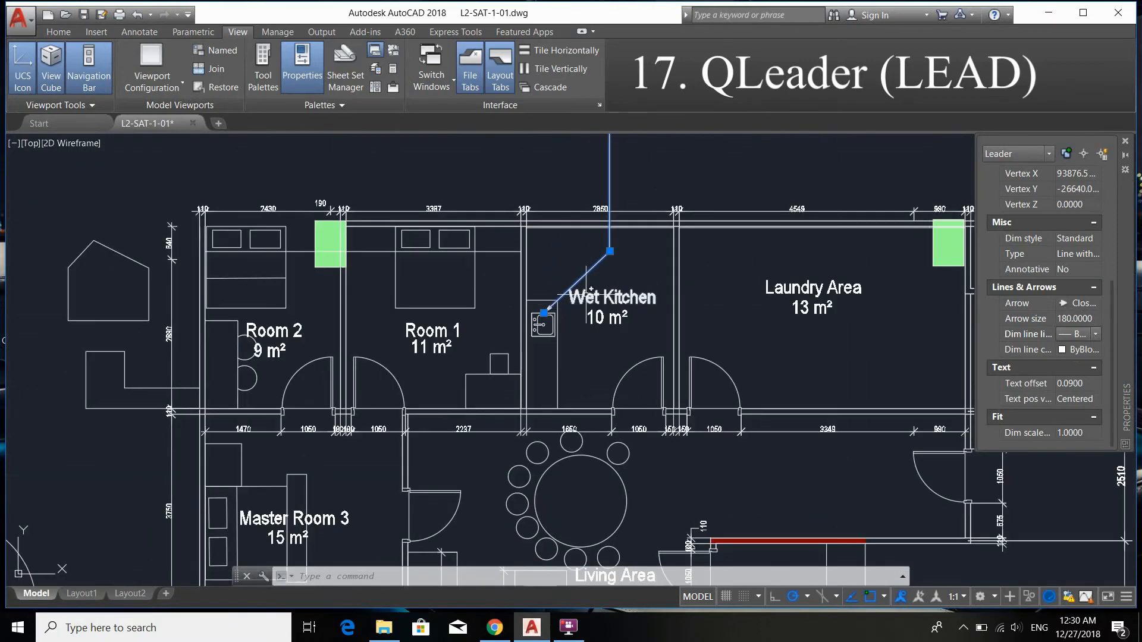
scroll(785, 473, "up", 8)
key("Escape")
- Move the Wet Kitchen and 10 m² labels to just above the leader's upper end, outside the plan
left_click(785, 473)
left_click(591, 369)
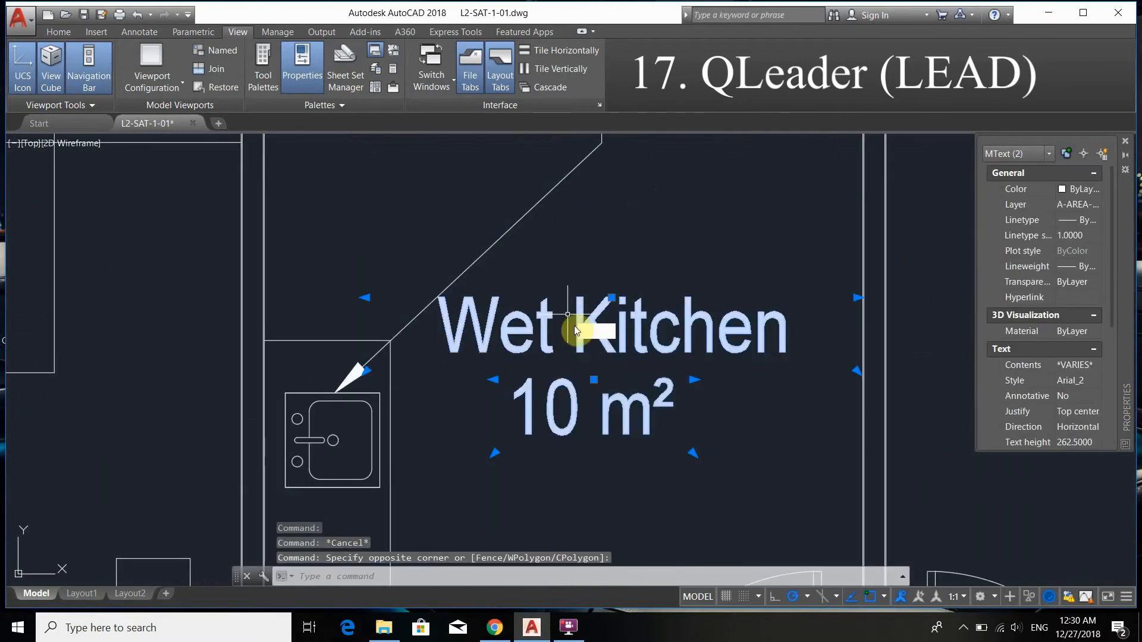
type("m")
key("Return")
left_click(601, 366)
scroll(592, 333, "down", 4)
mouse_move(592, 333)
middle_mouse_down()
mouse_move(605, 255)
mouse_move(586, 291)
mouse_move(588, 380)
mouse_move(601, 332)
middle_mouse_up()
left_click(592, 255)
key("Escape")
scroll(582, 418, "down", 6)
scroll(602, 335, "up", 2)
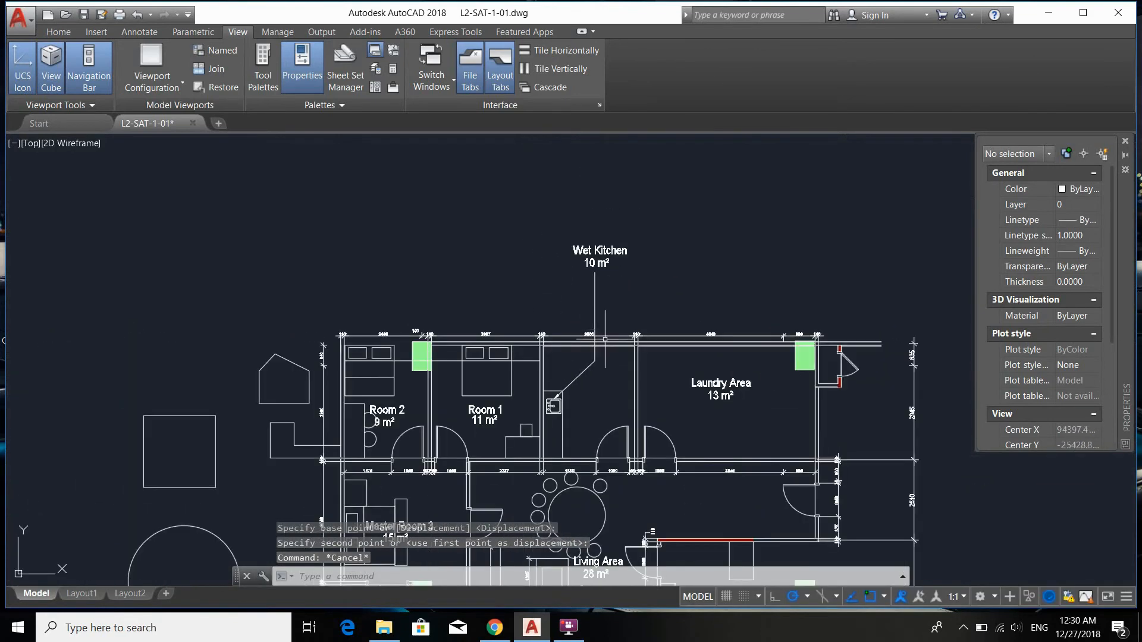
middle_click_drag(606, 196, 628, 212)
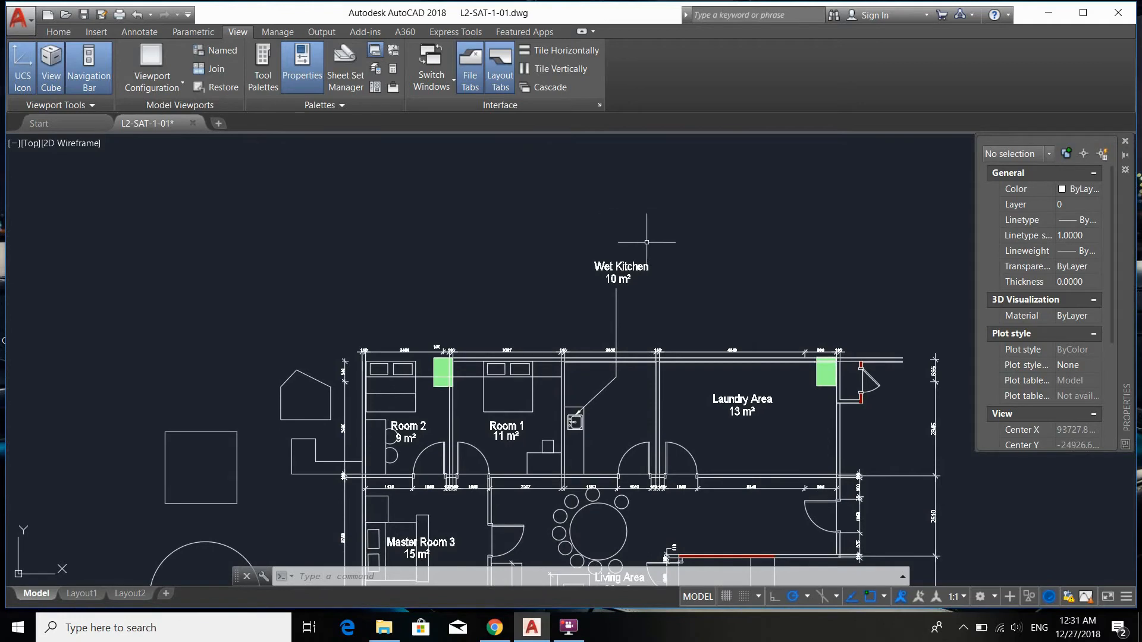
- Draw a three-point arc bulging upward above the Laundry Area, spanning from its left wall to its right wall along the outer wall line
left_click(315, 577)
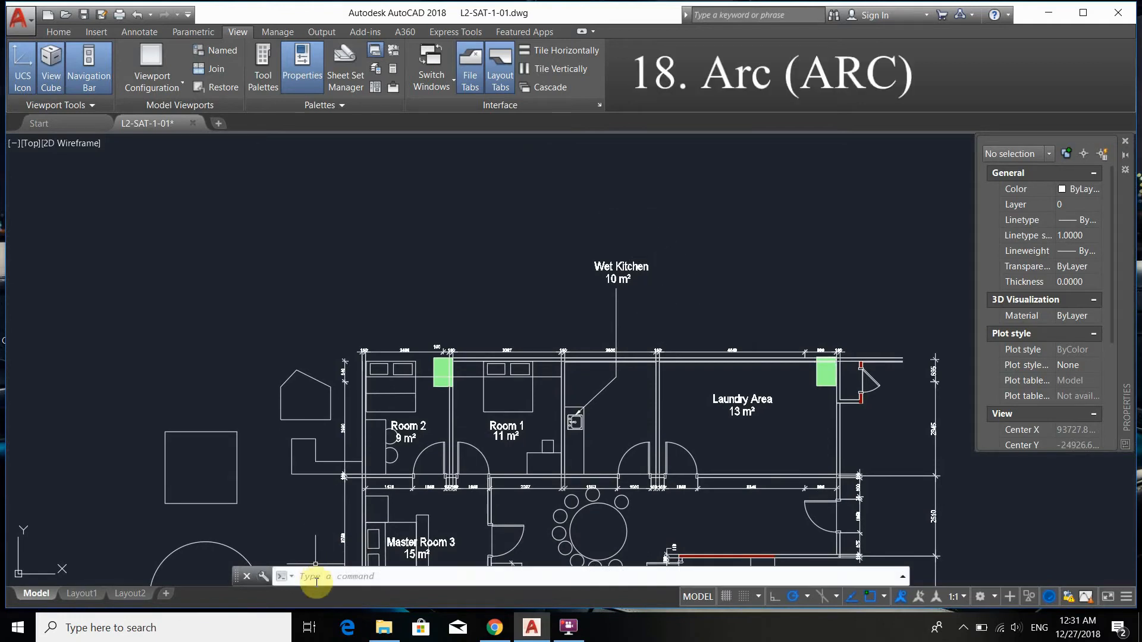
type("a")
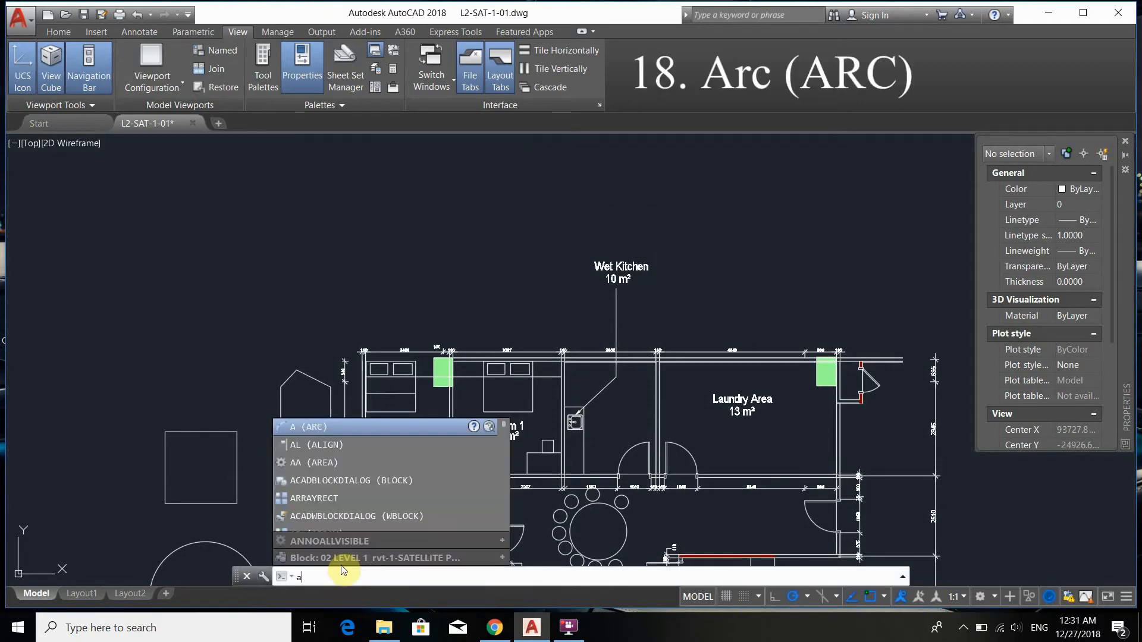
type("r")
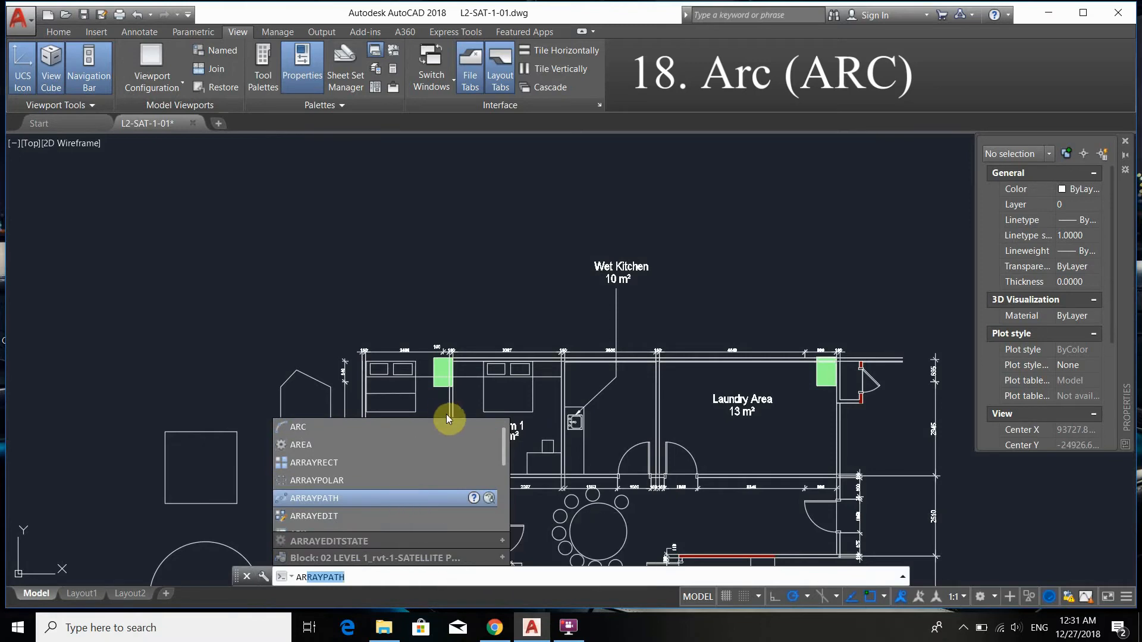
left_click(498, 435)
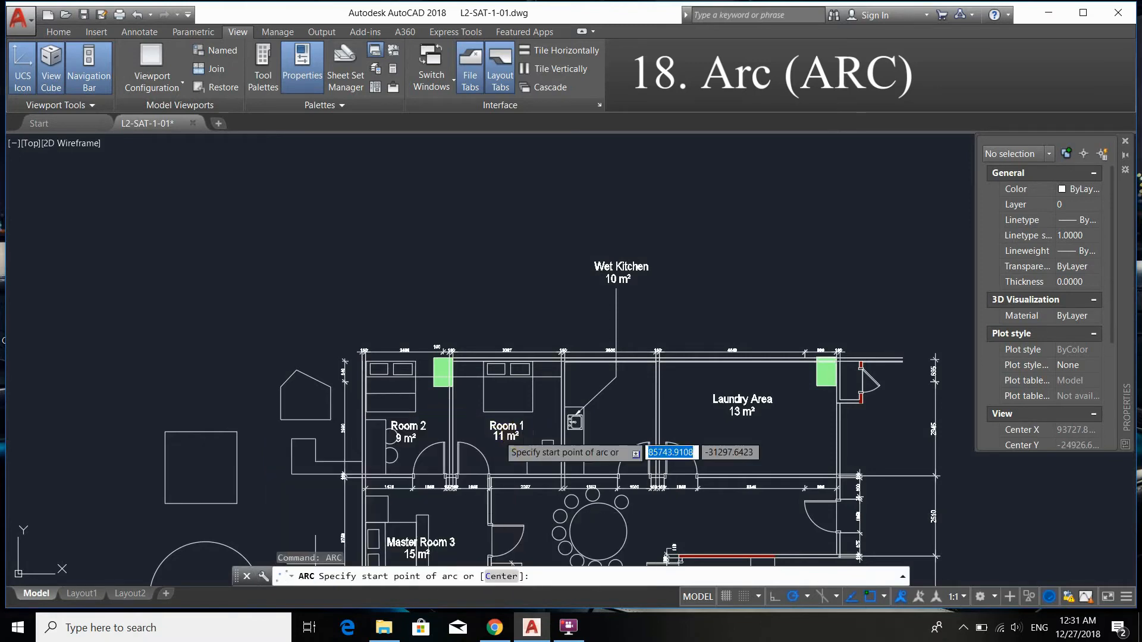
scroll(614, 343, "up", 3)
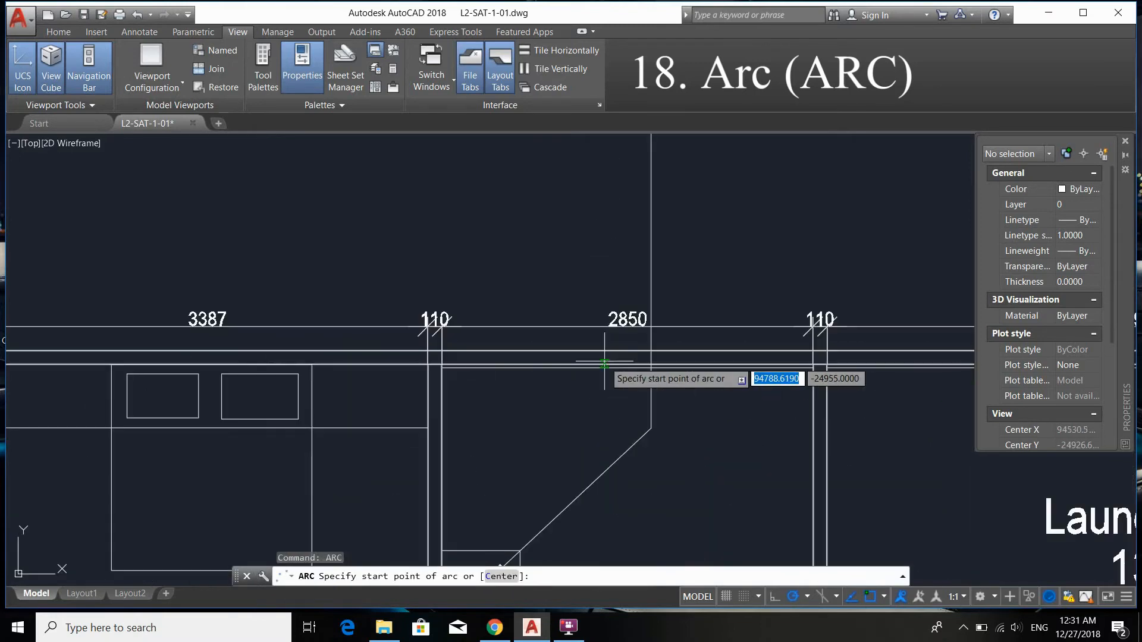
scroll(762, 300, "down", 3)
scroll(548, 323, "up", 10)
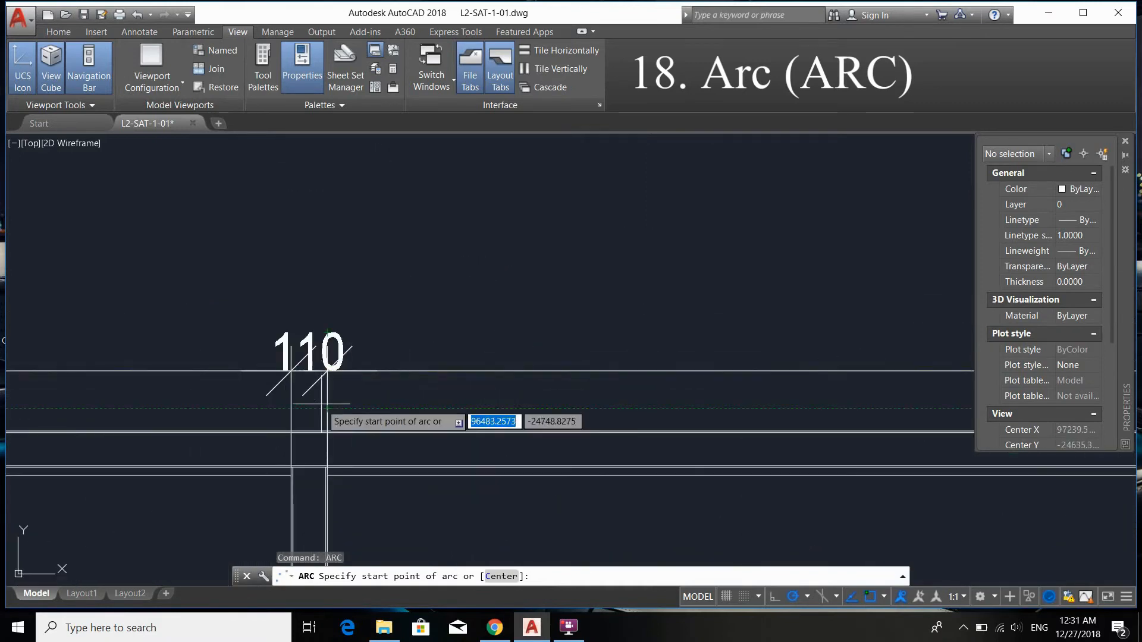
left_click(327, 430)
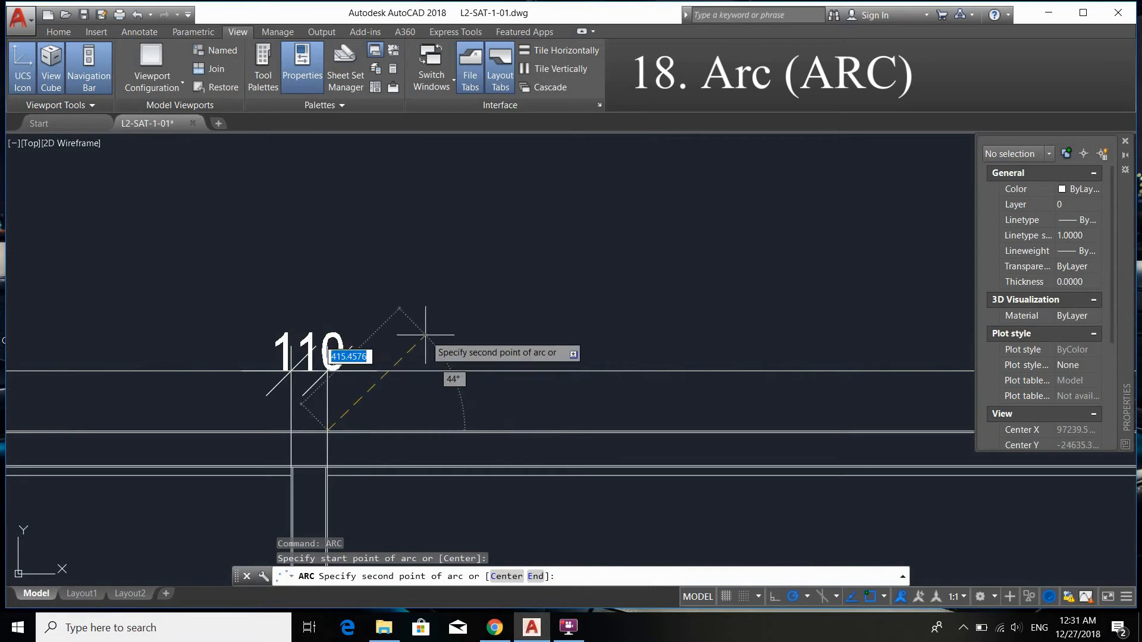
scroll(464, 333, "down", 6)
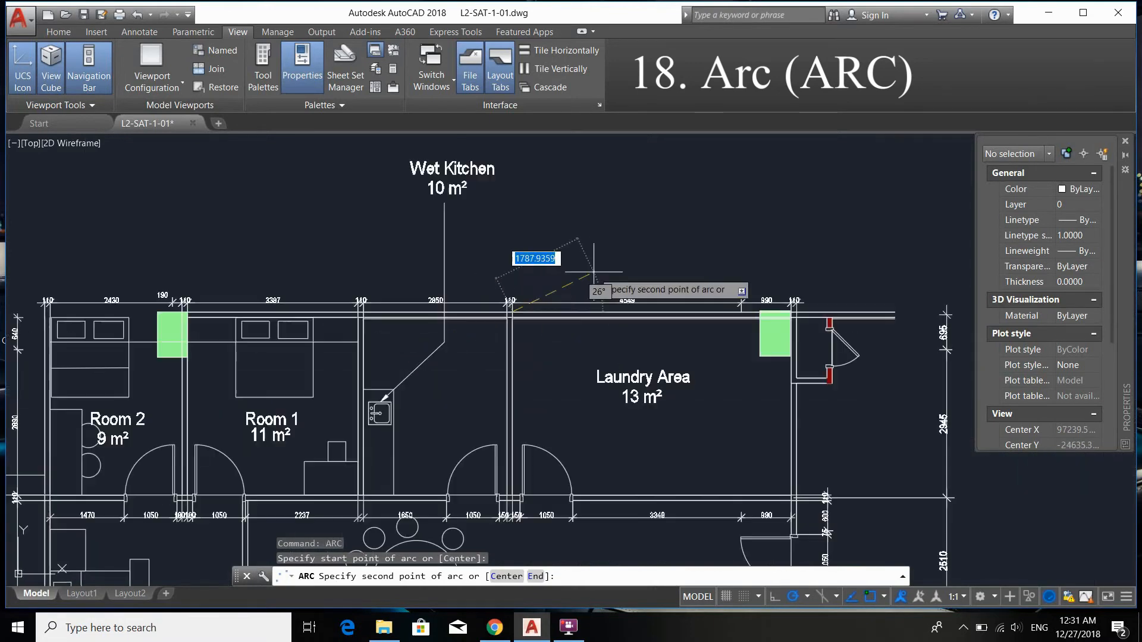
left_click(636, 227)
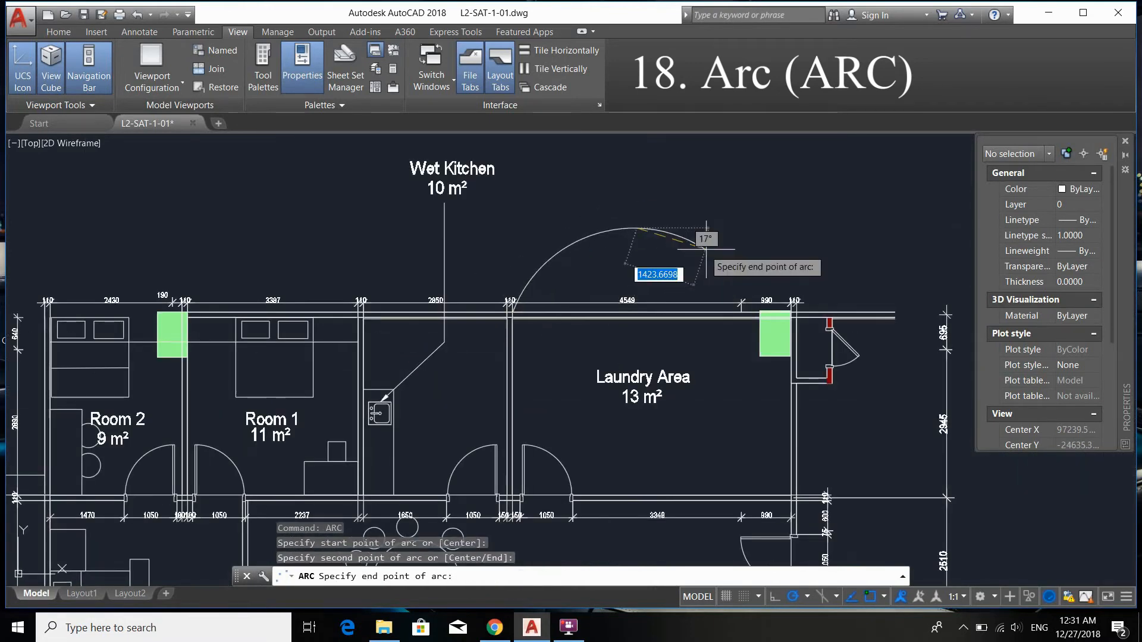
scroll(773, 302, "up", 6)
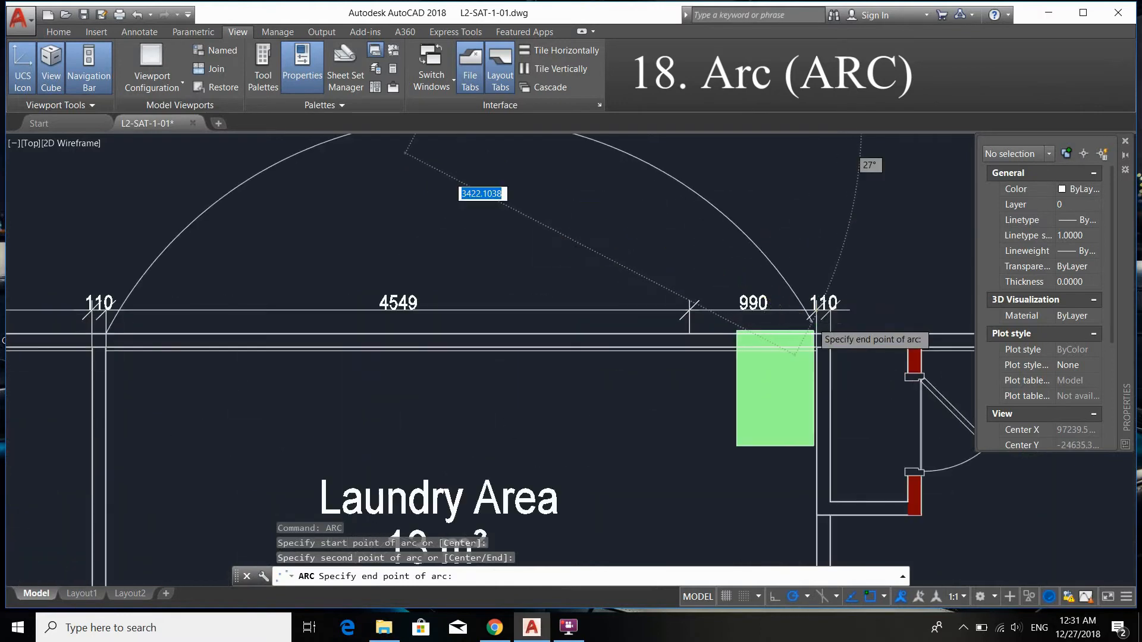
left_click(818, 339)
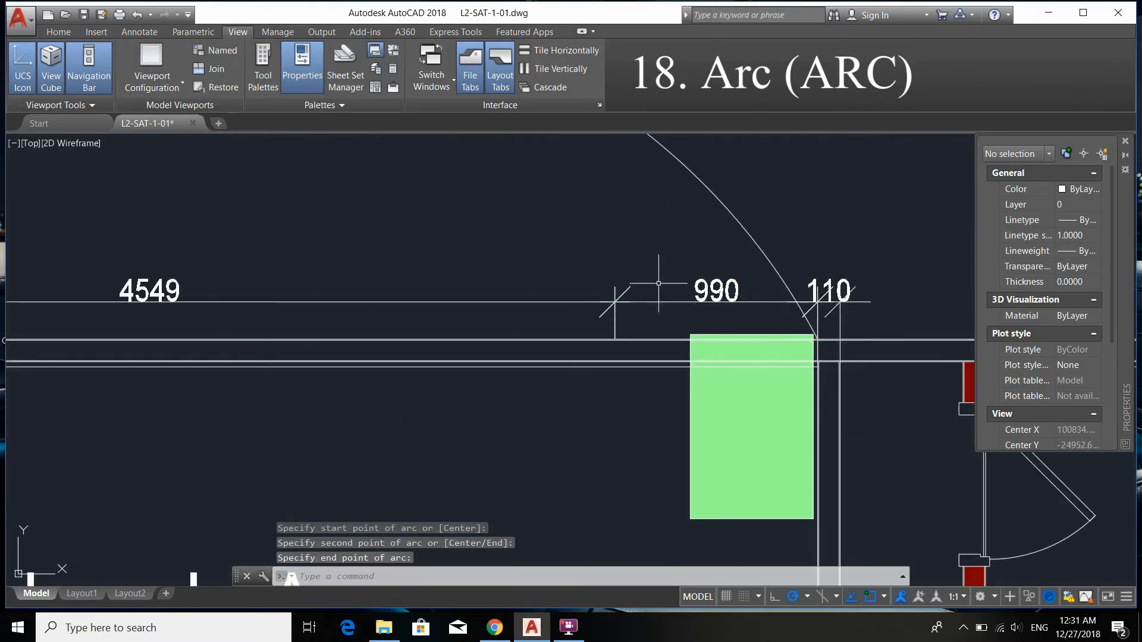
scroll(658, 281, "down", 6)
middle_click_drag(559, 233, 661, 254)
scroll(666, 254, "down", 4)
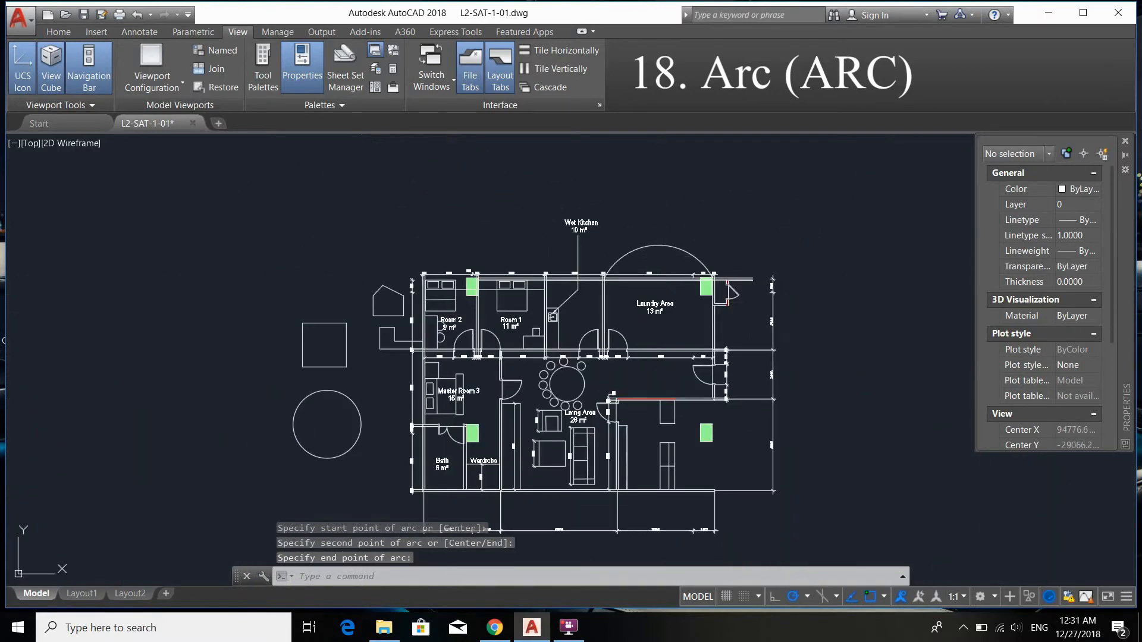
middle_click_drag(773, 351, 780, 379)
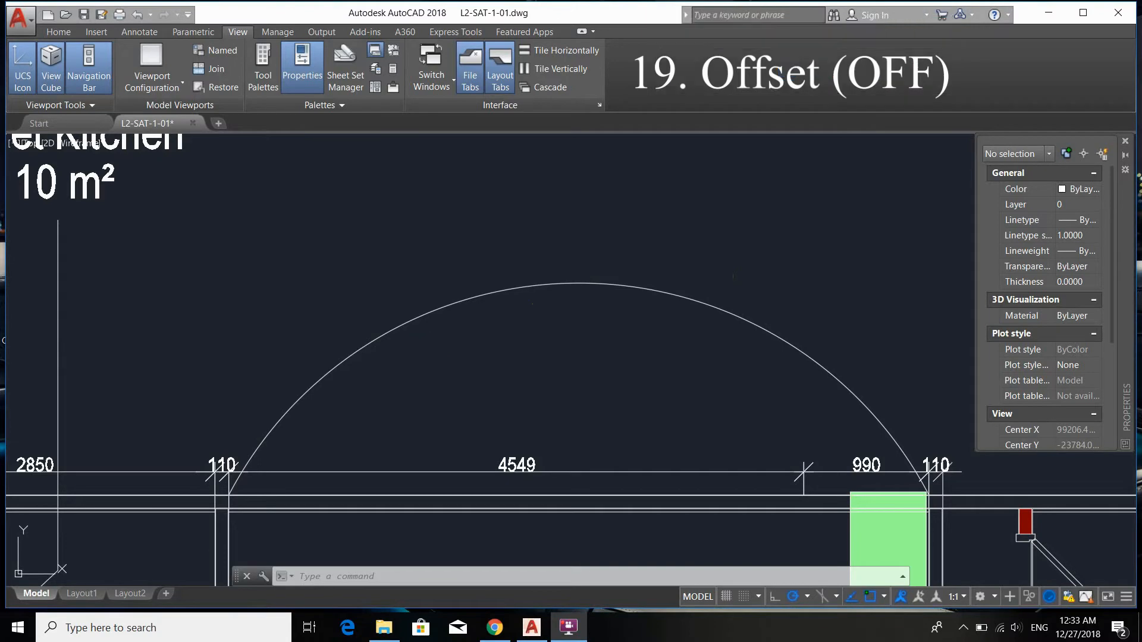
- Offset the arc above the Laundry Area outward by 110
scroll(455, 357, "down", 3)
middle_click_drag(454, 362, 557, 374)
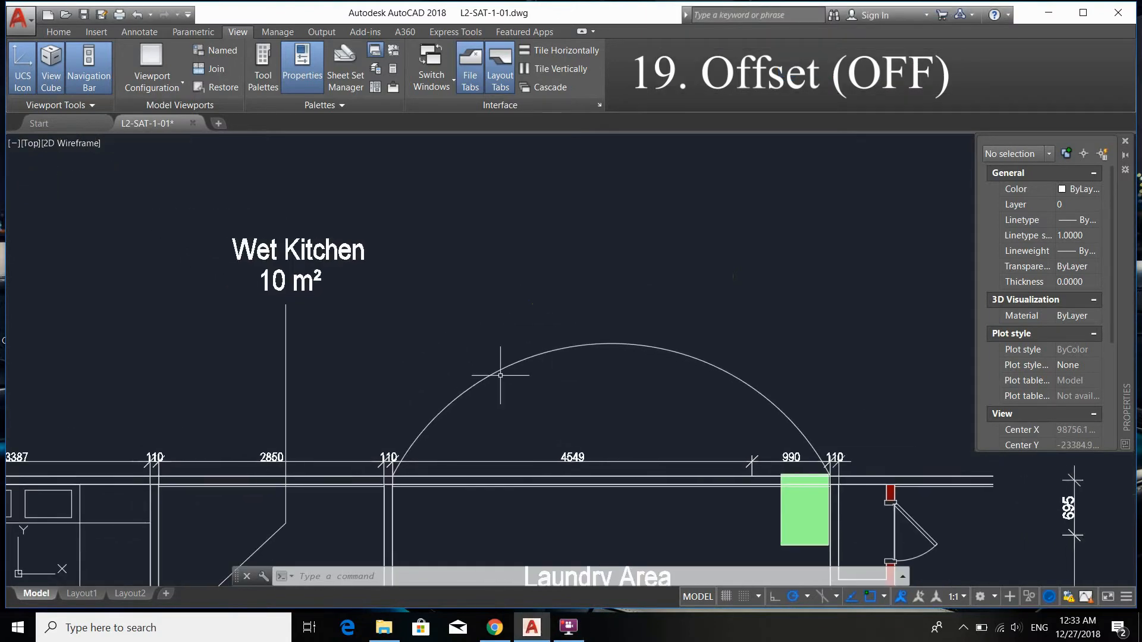
scroll(510, 377, "up", 2)
left_click(541, 431)
left_click(453, 321)
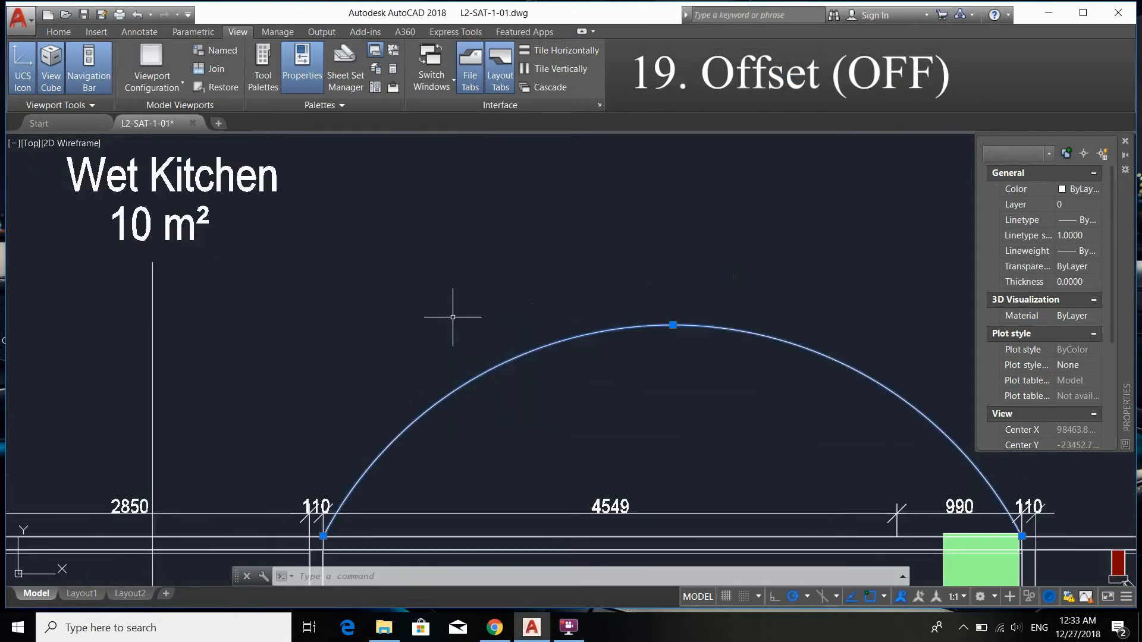
mouse_move(625, 378)
middle_mouse_down()
mouse_move(586, 333)
mouse_move(561, 334)
middle_mouse_up()
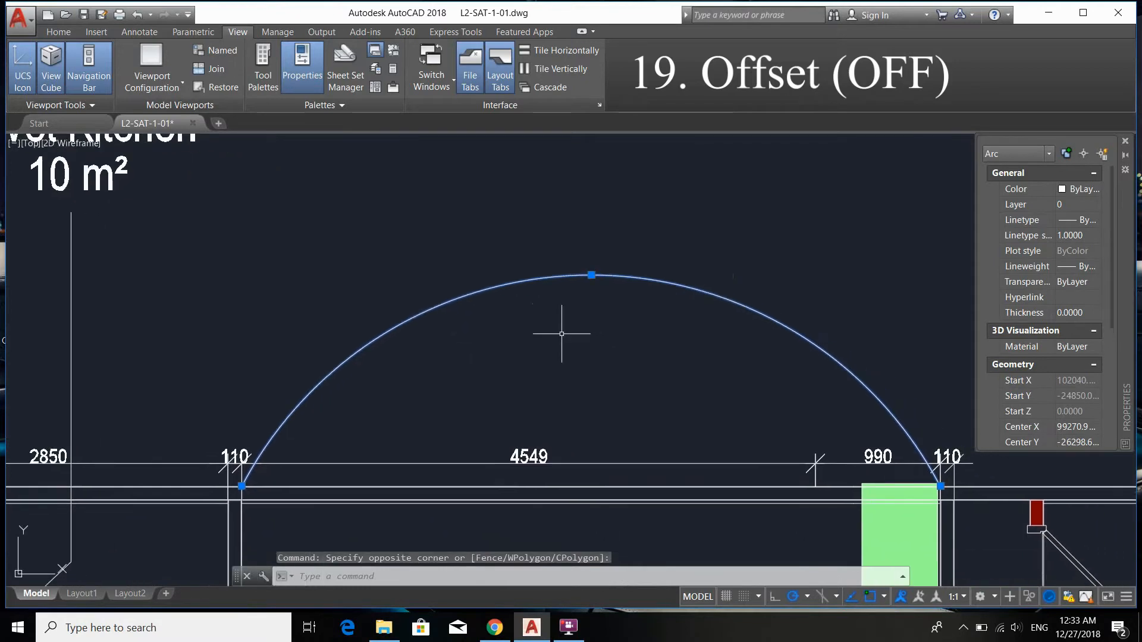
type("O")
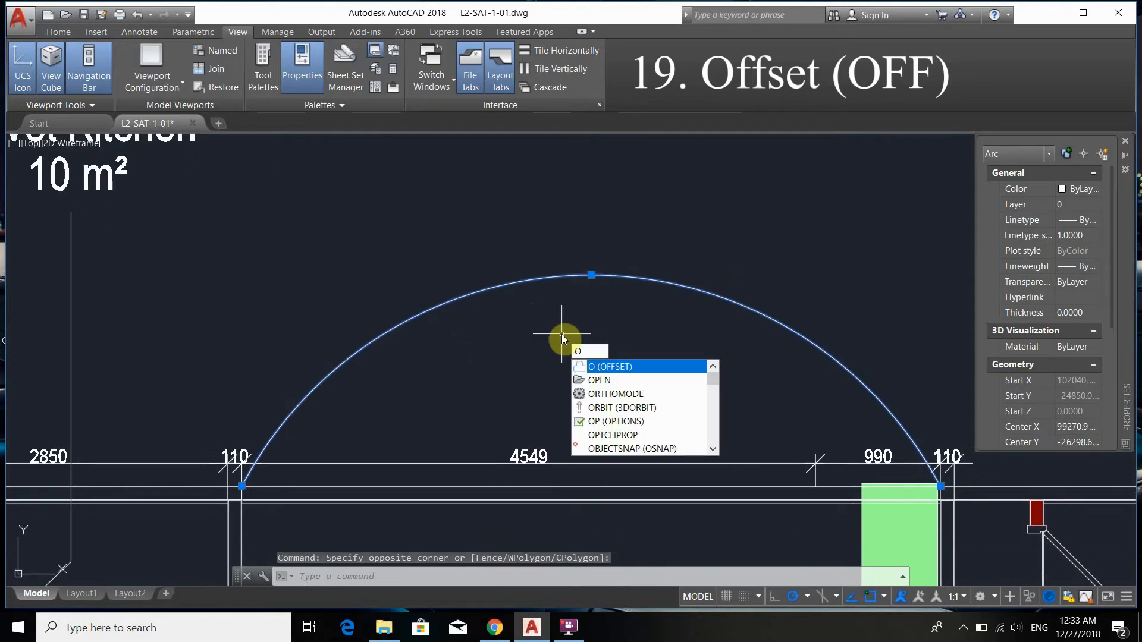
type("FFSET")
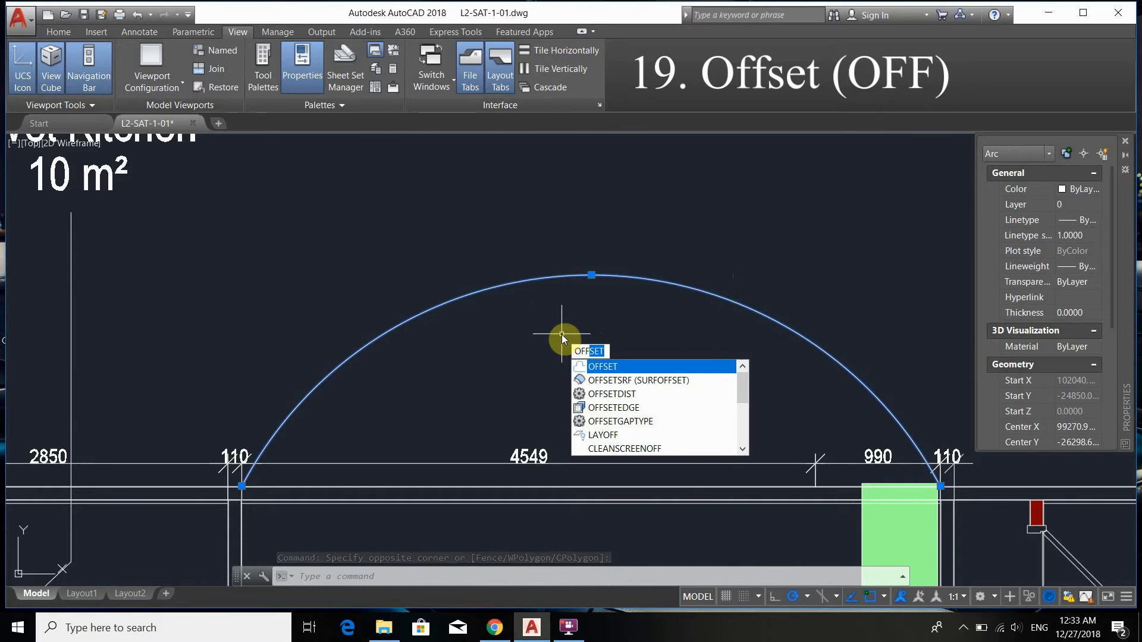
key("Return")
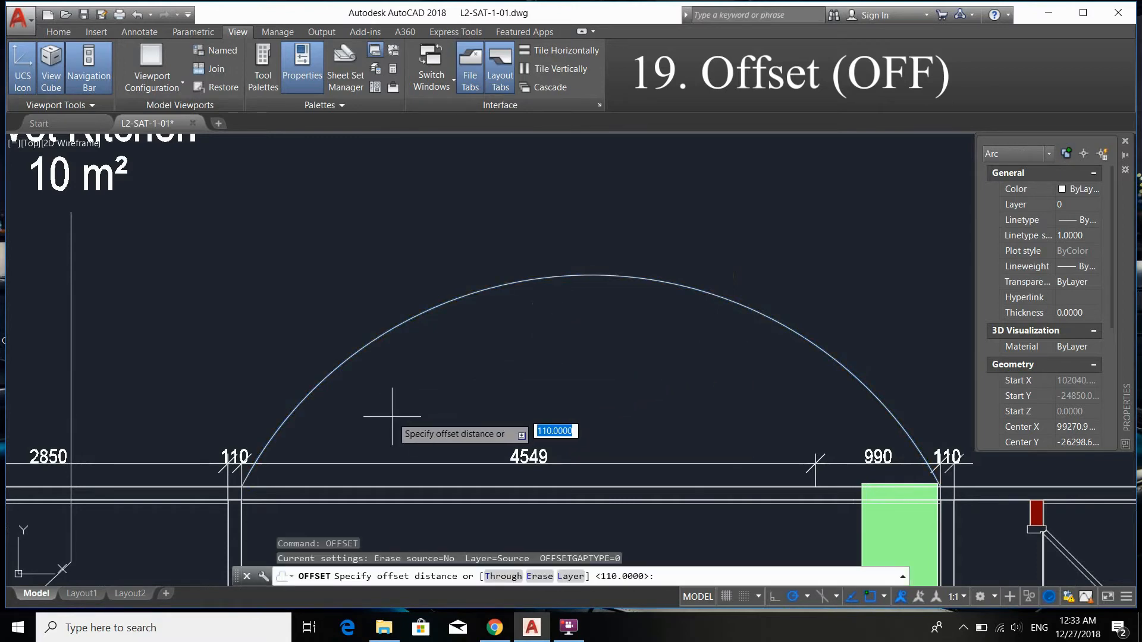
scroll(241, 474, "up", 5)
scroll(332, 373, "down", 5)
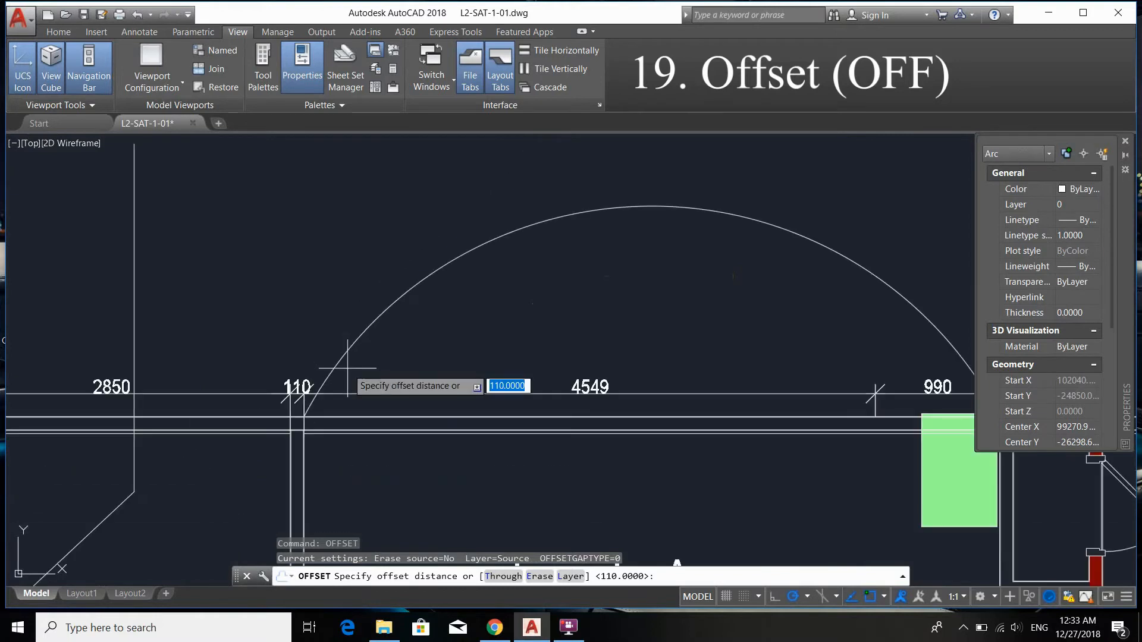
scroll(509, 305, "up", 3)
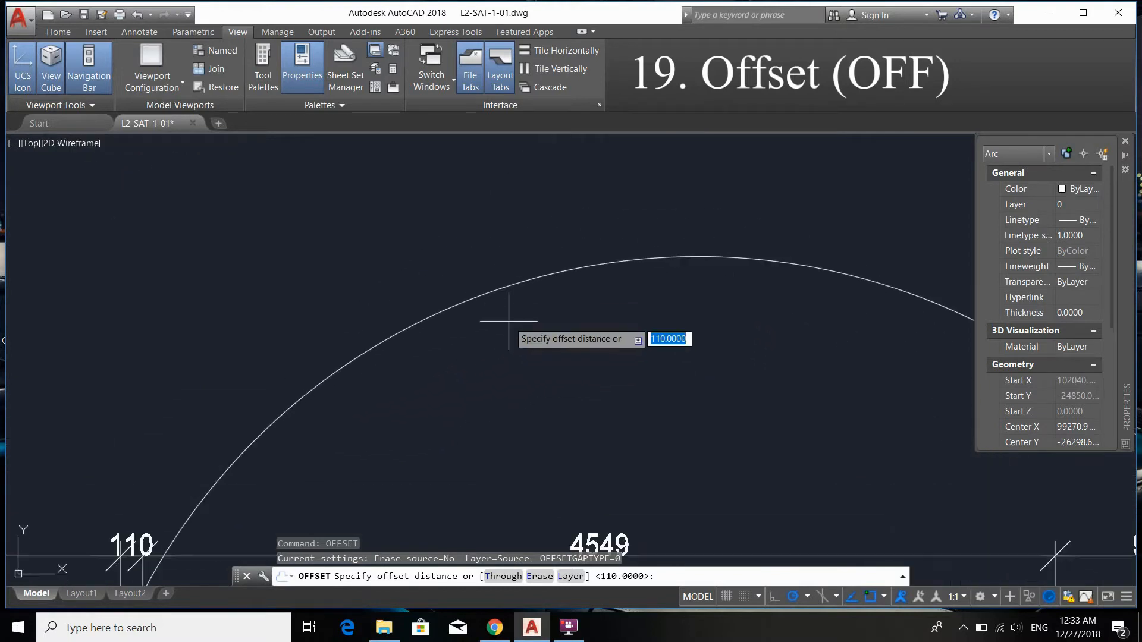
left_click(514, 285)
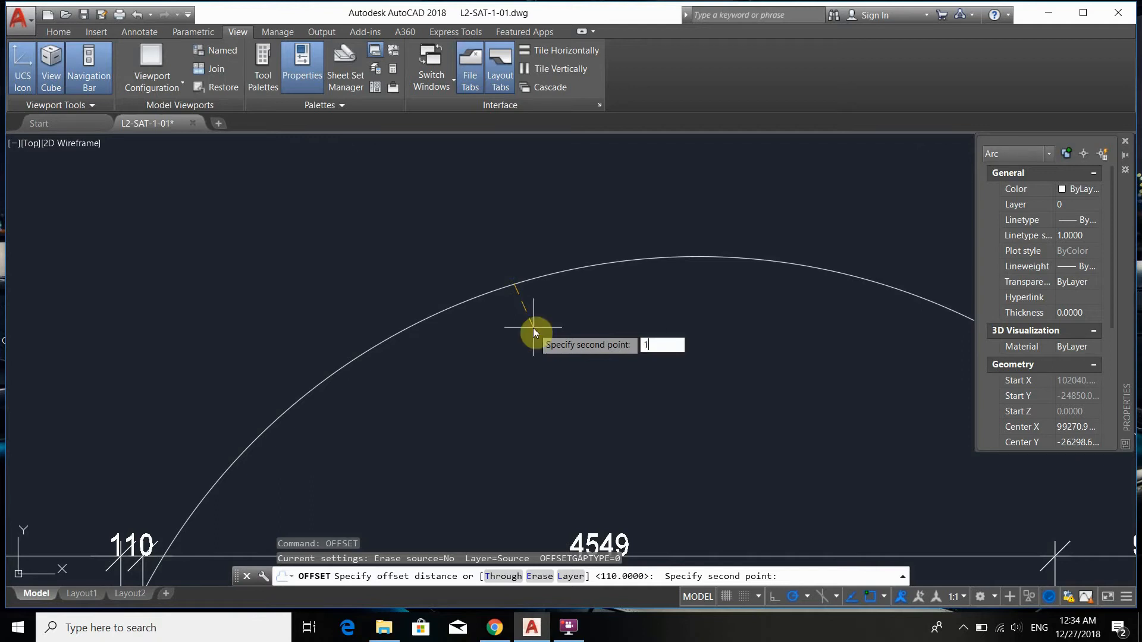
type("110")
key("Return")
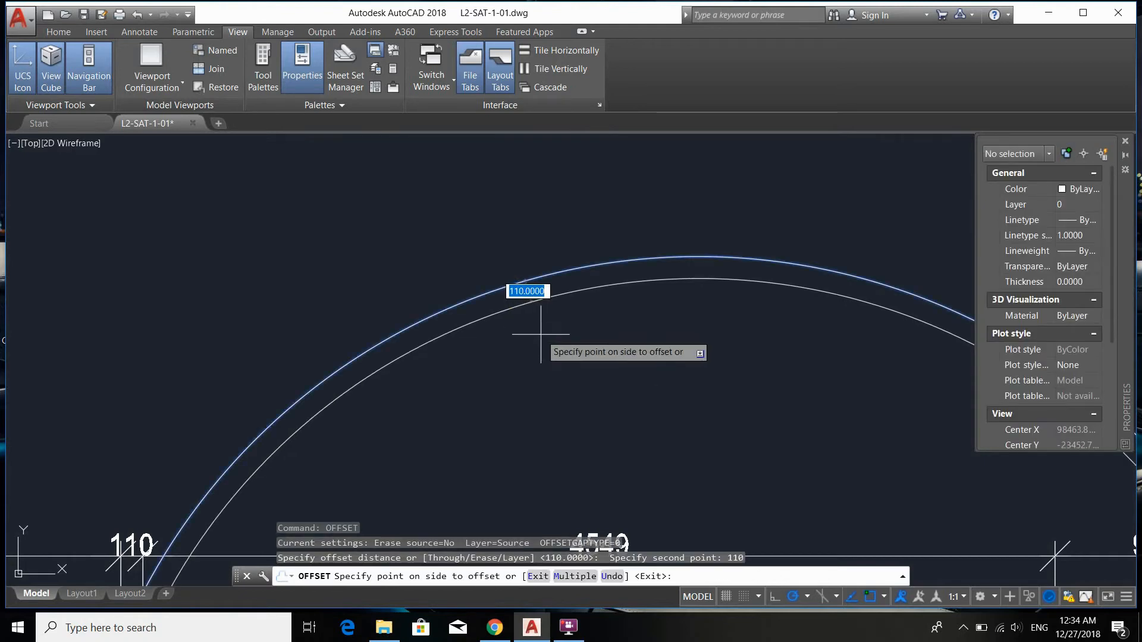
scroll(541, 334, "down", 3)
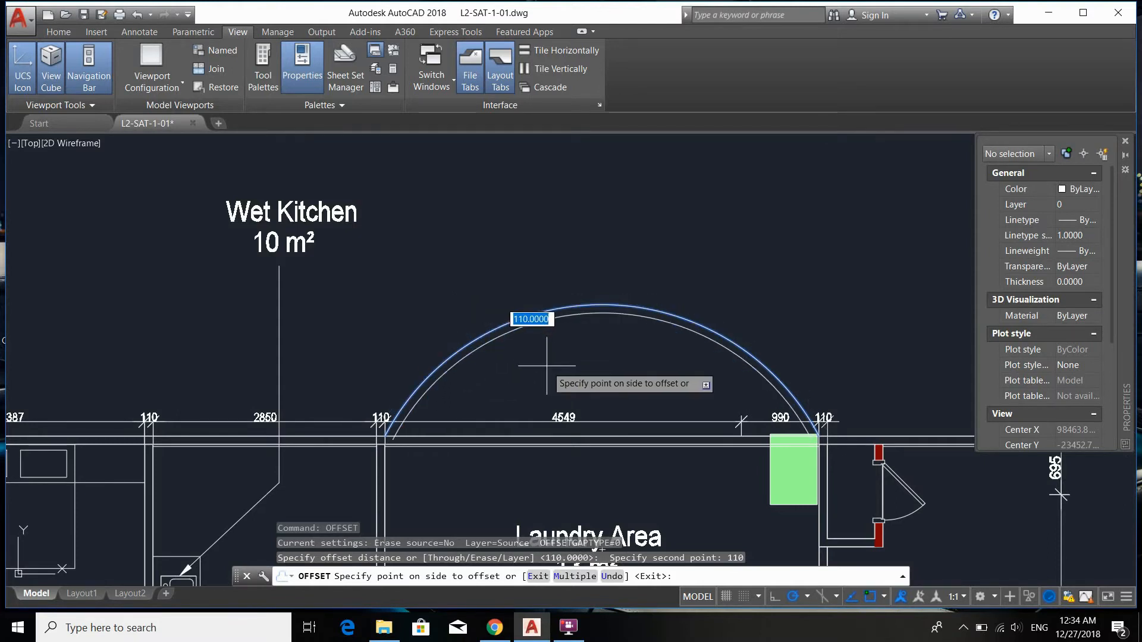
left_click(465, 267)
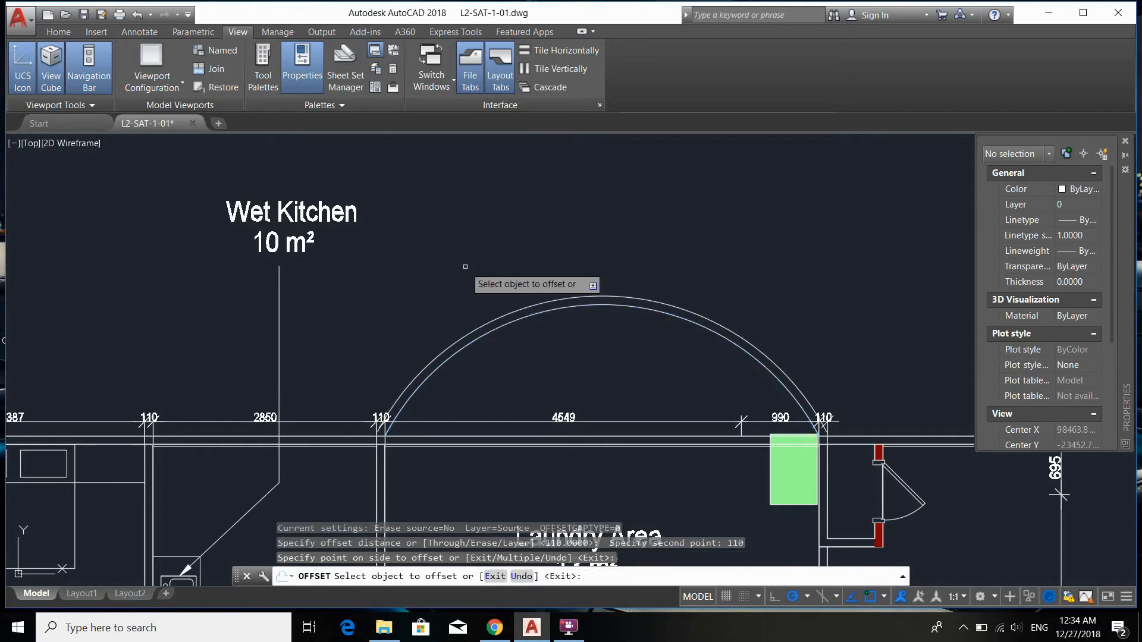
scroll(478, 384, "up", 4)
scroll(505, 420, "down", 4)
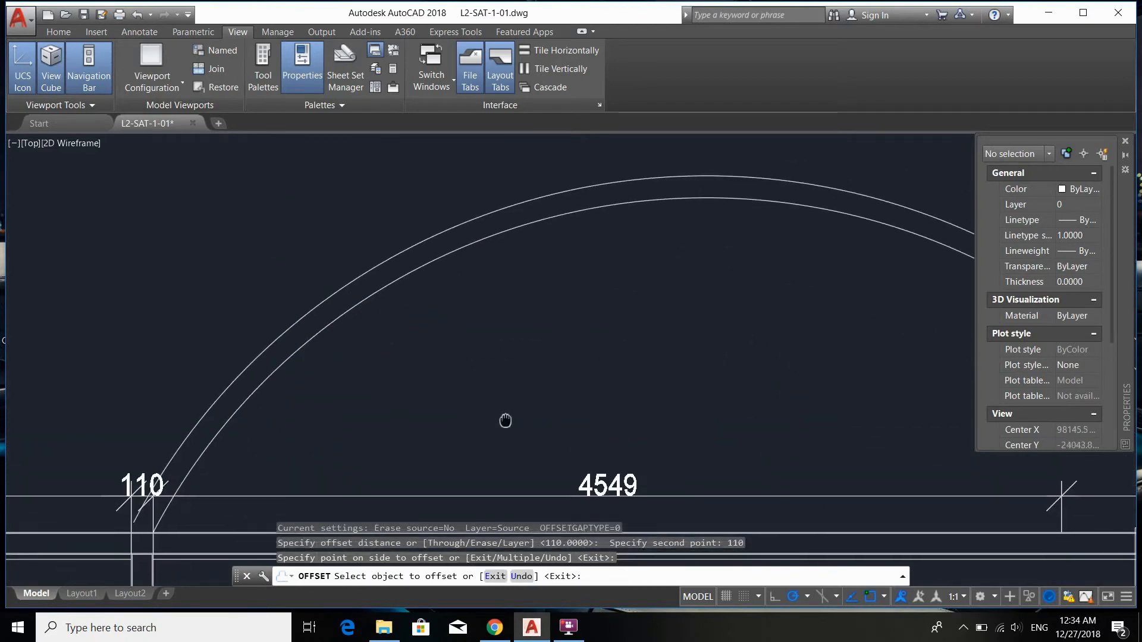
left_click(559, 635)
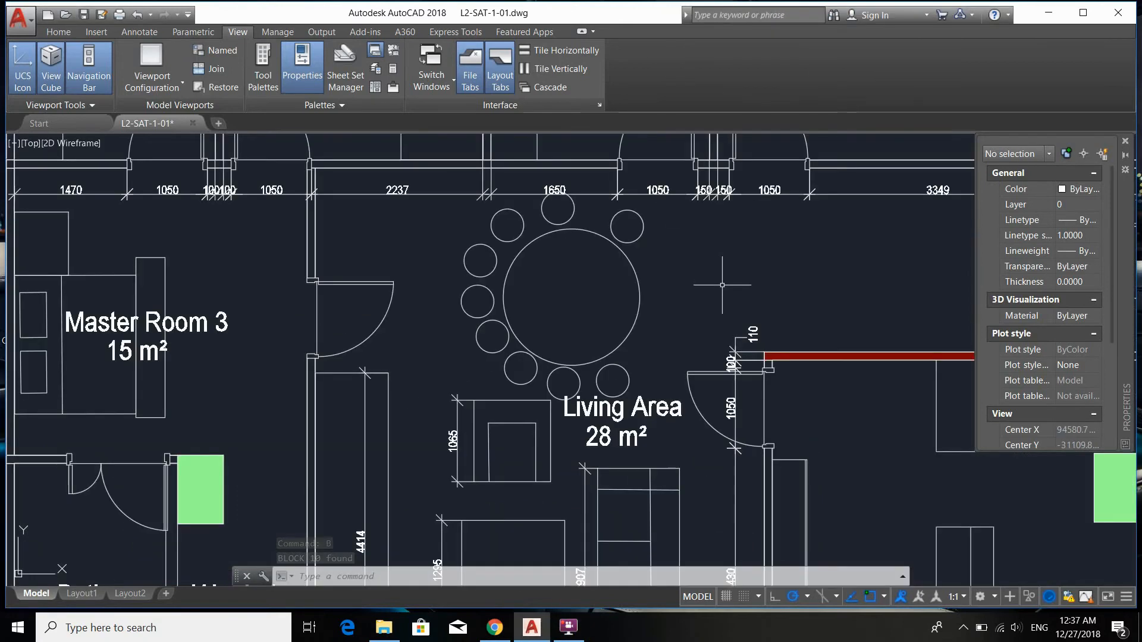
- Define the Living Area's round table and its nine surrounding chairs as a block named "table and chairs"
scroll(618, 245, "up", 2)
scroll(515, 258, "up", 1)
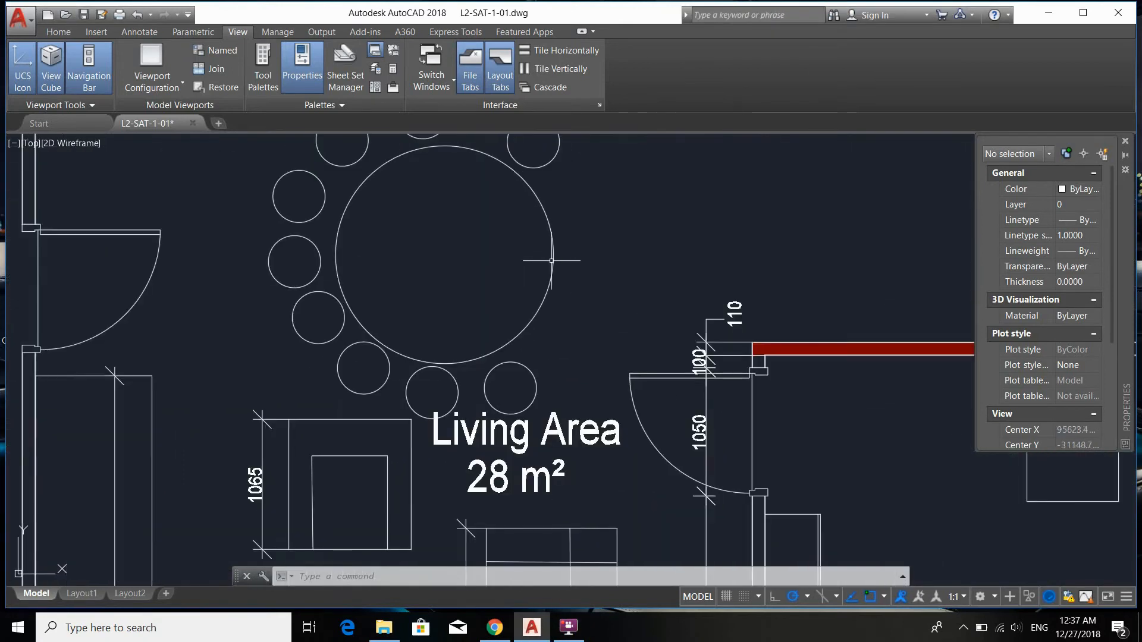
middle_click_drag(552, 261, 569, 322)
scroll(571, 323, "down", 2)
scroll(571, 345, "up", 1)
left_click(578, 386)
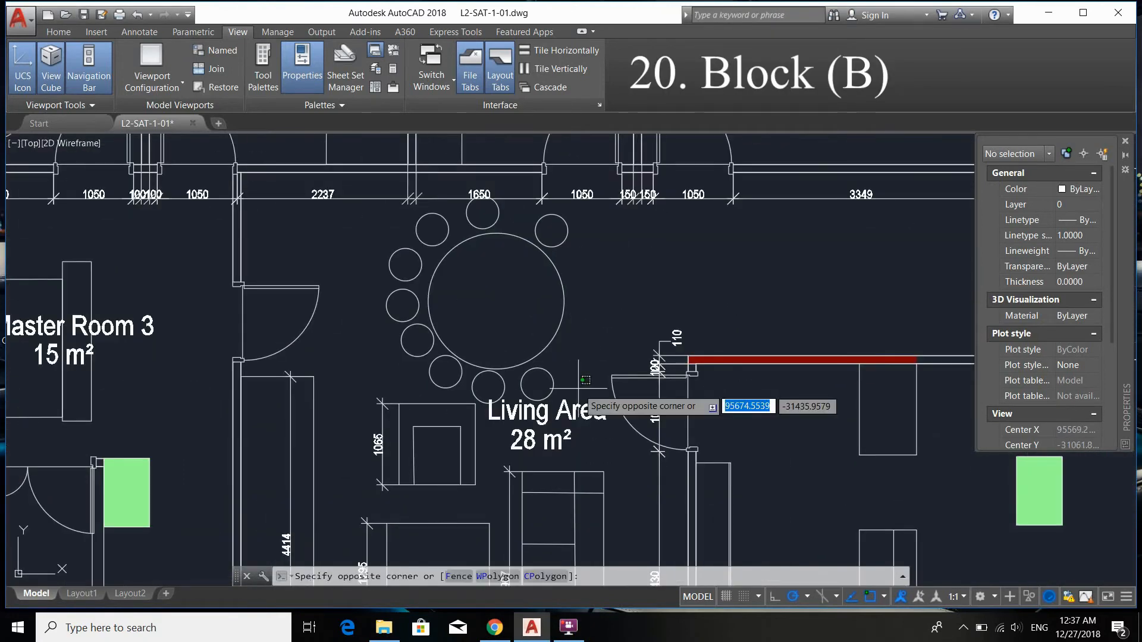
left_click(394, 218)
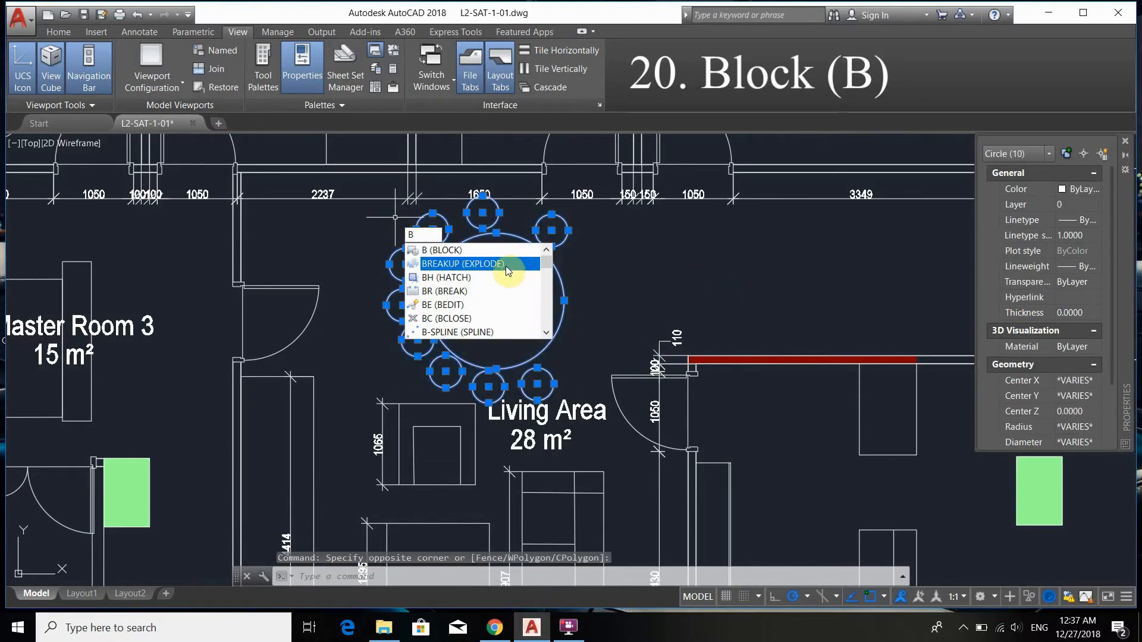
key("Up")
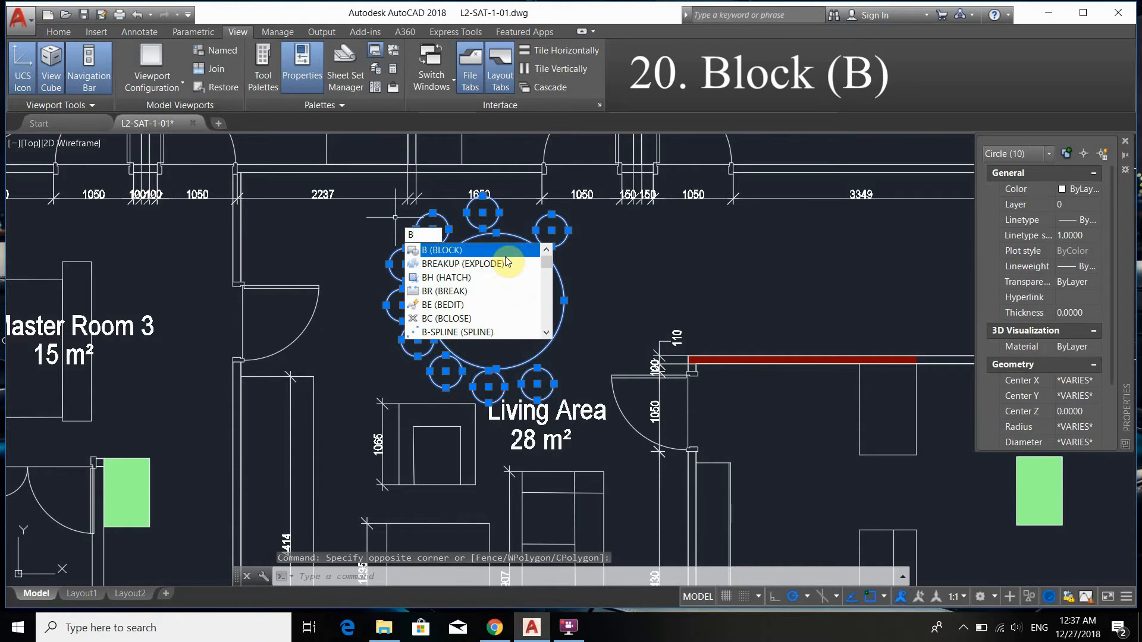
key("Return")
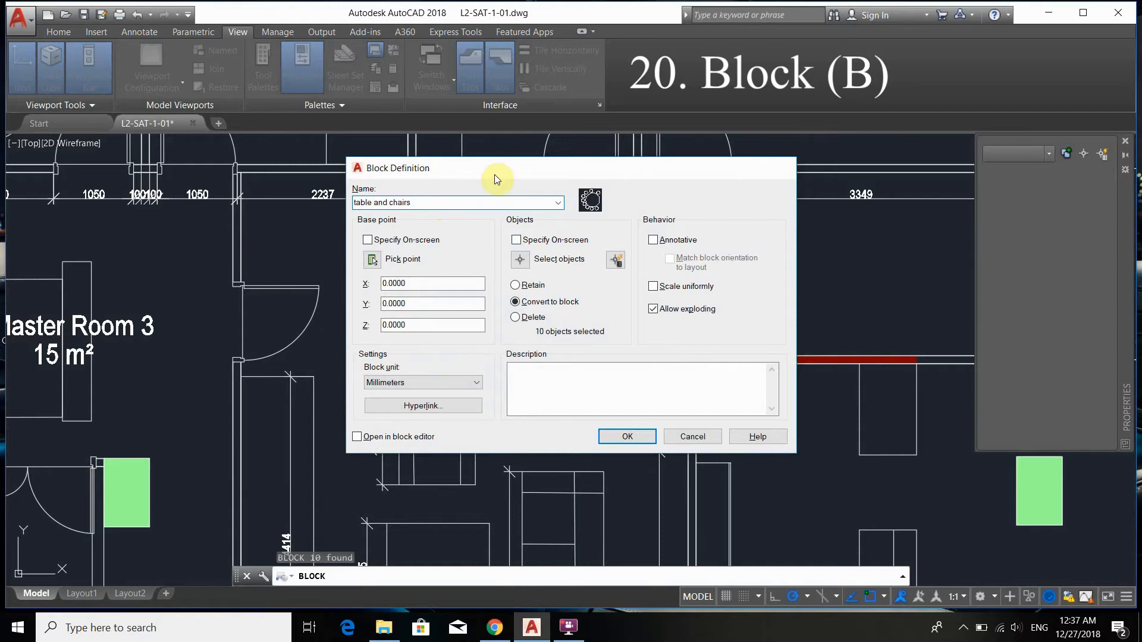
key("Return")
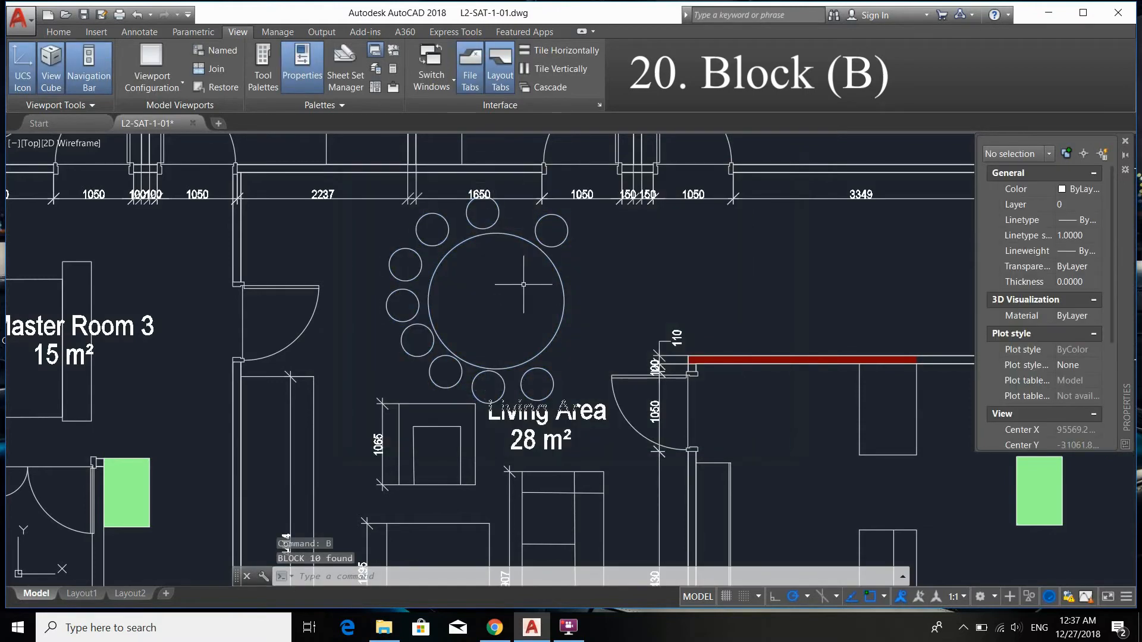
- Copy the table and chairs block from the Living Area to eight scattered spots in the empty space east of the floor plan
left_click(581, 327)
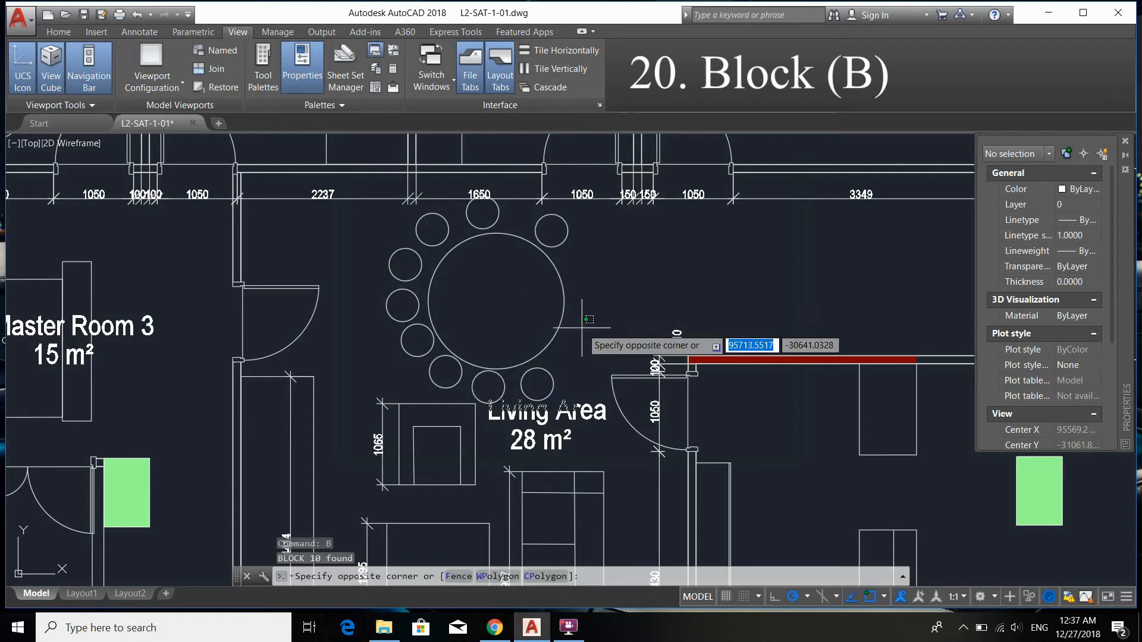
left_click(491, 285)
left_click(568, 315)
left_click(506, 283)
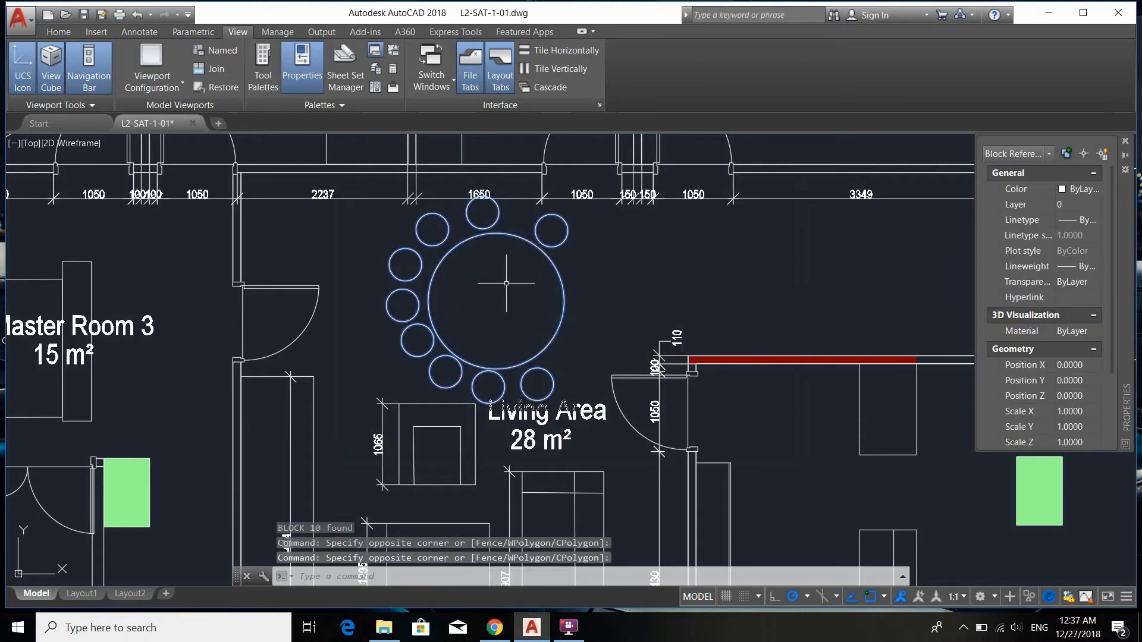
scroll(506, 283, "down", 4)
scroll(525, 275, "up", 4)
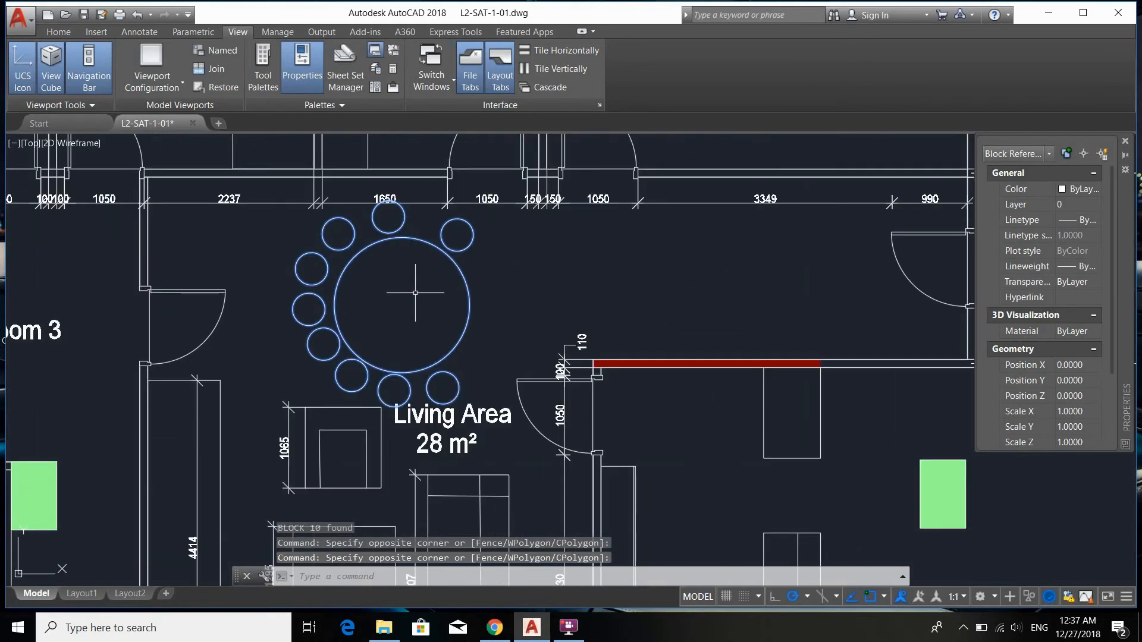
type("co")
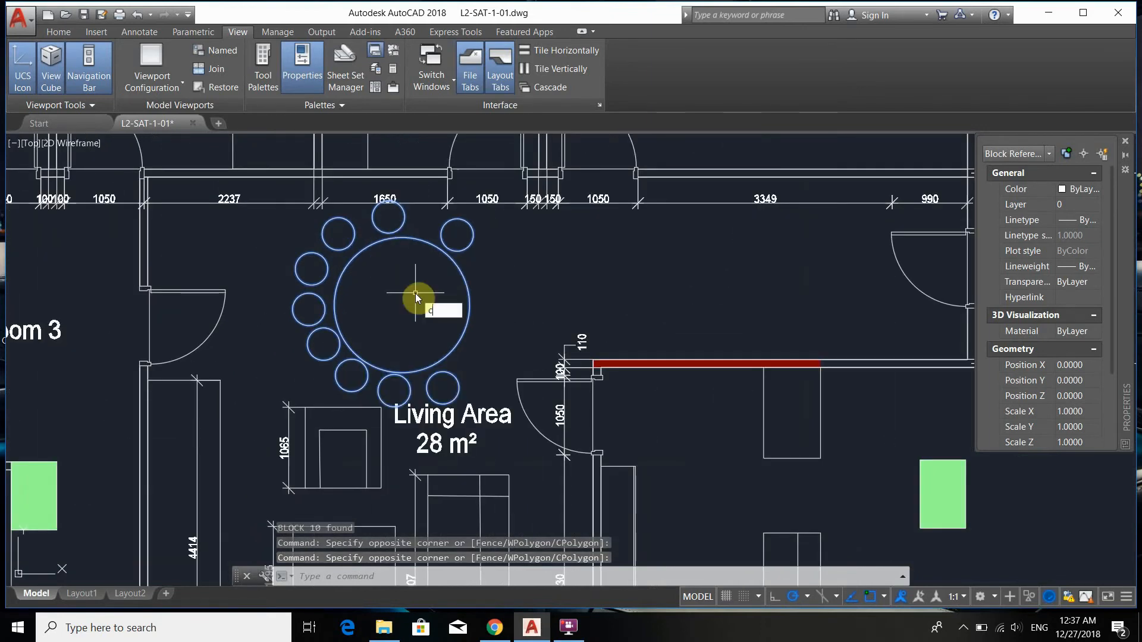
key("Return")
left_click(393, 301)
scroll(407, 302, "down", 4)
scroll(417, 302, "down", 3)
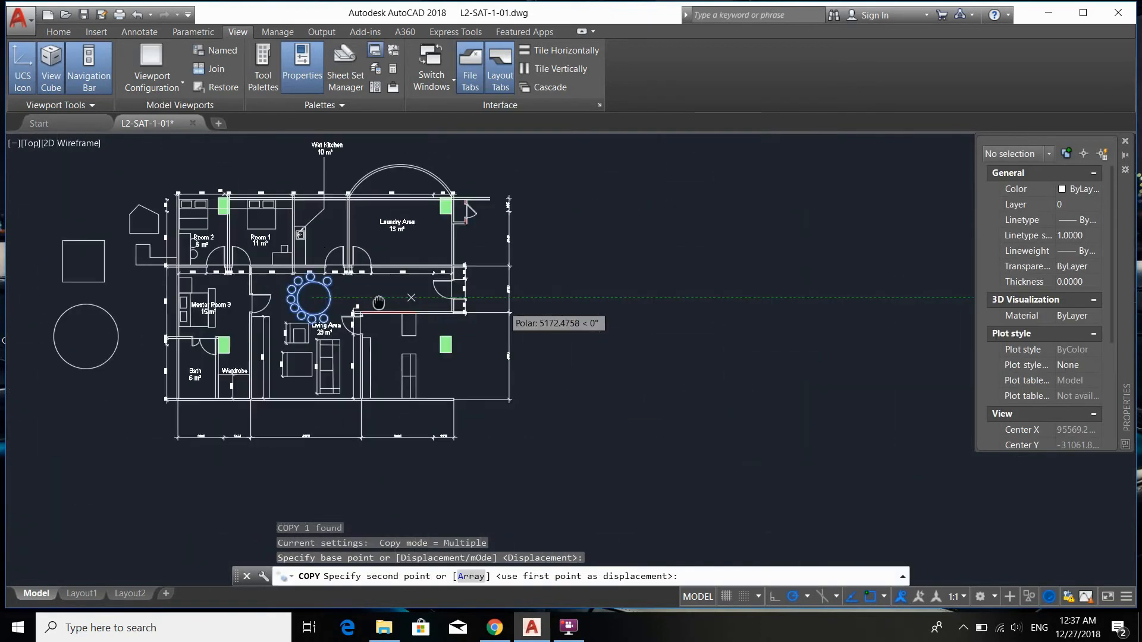
left_click(530, 237)
left_click(690, 281)
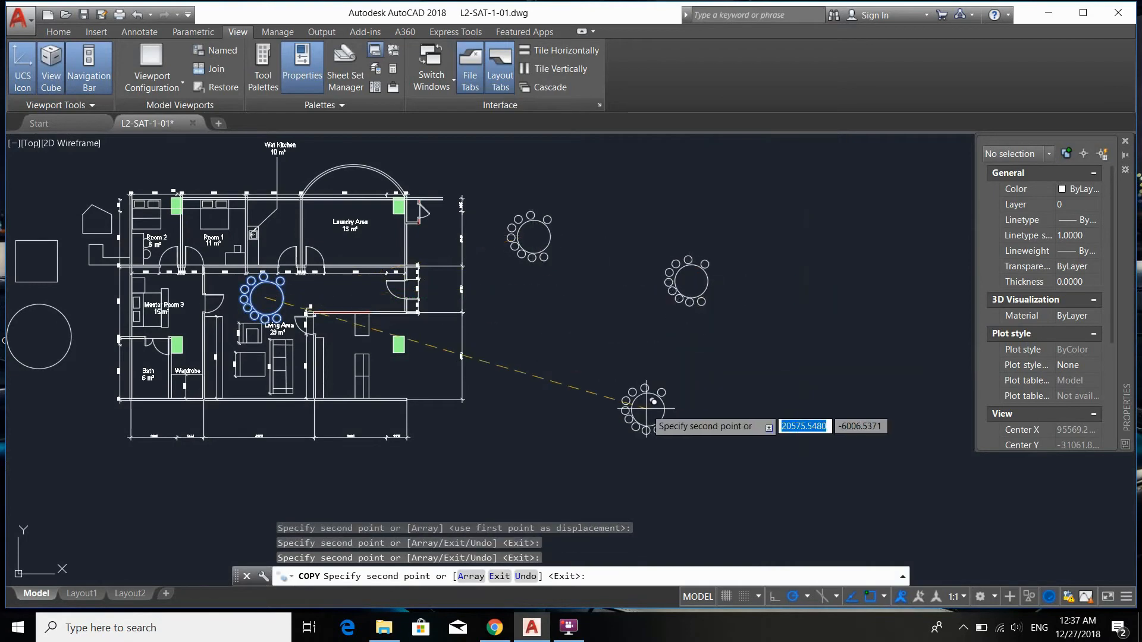
left_click(646, 412)
left_click(801, 357)
left_click(792, 208)
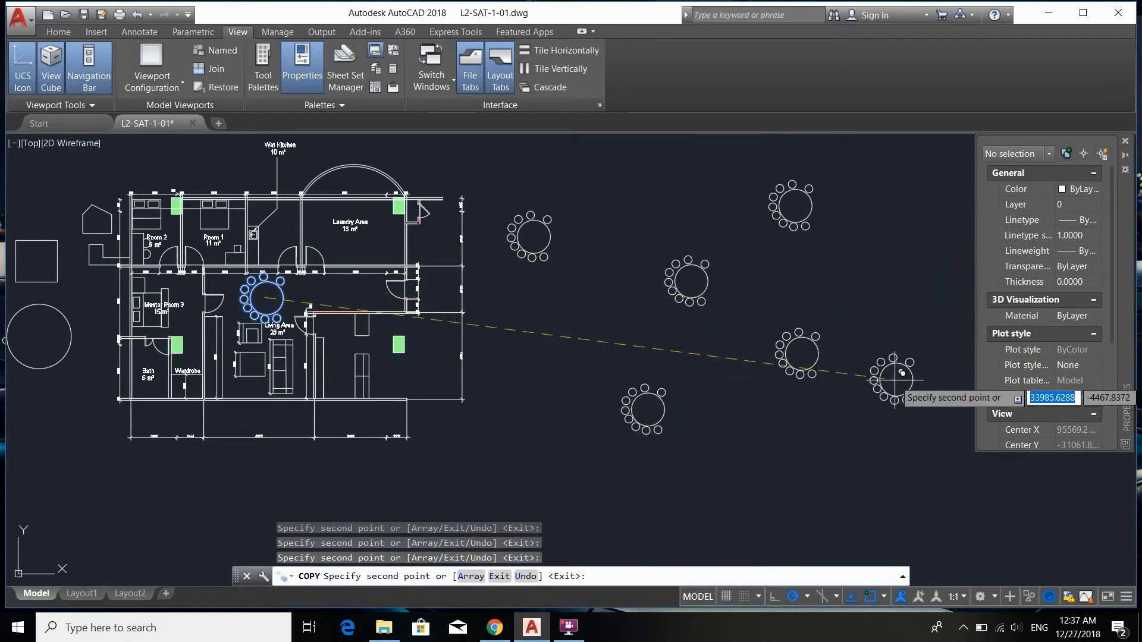
left_click(892, 380)
left_click(800, 471)
middle_click_drag(771, 303, 627, 375)
left_click(755, 297)
key("Escape")
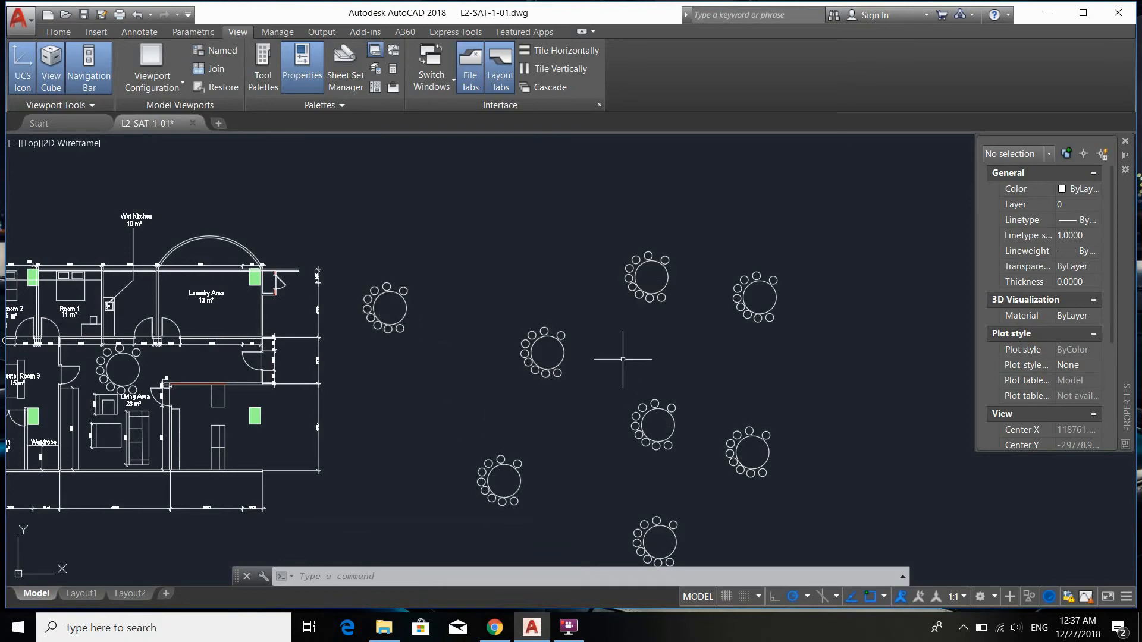
- Open the table and chairs block definition for editing from one of the copies outside the plan
mouse_move(612, 408)
middle_mouse_down()
mouse_move(502, 375)
mouse_move(470, 331)
middle_mouse_up()
double_click(564, 242)
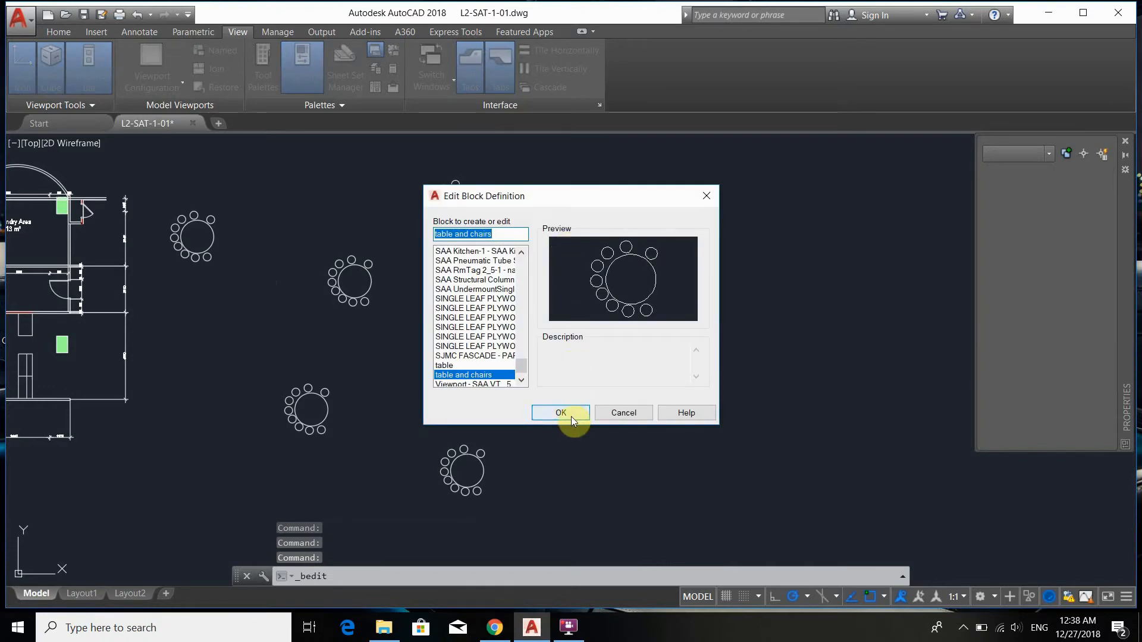
left_click(572, 420)
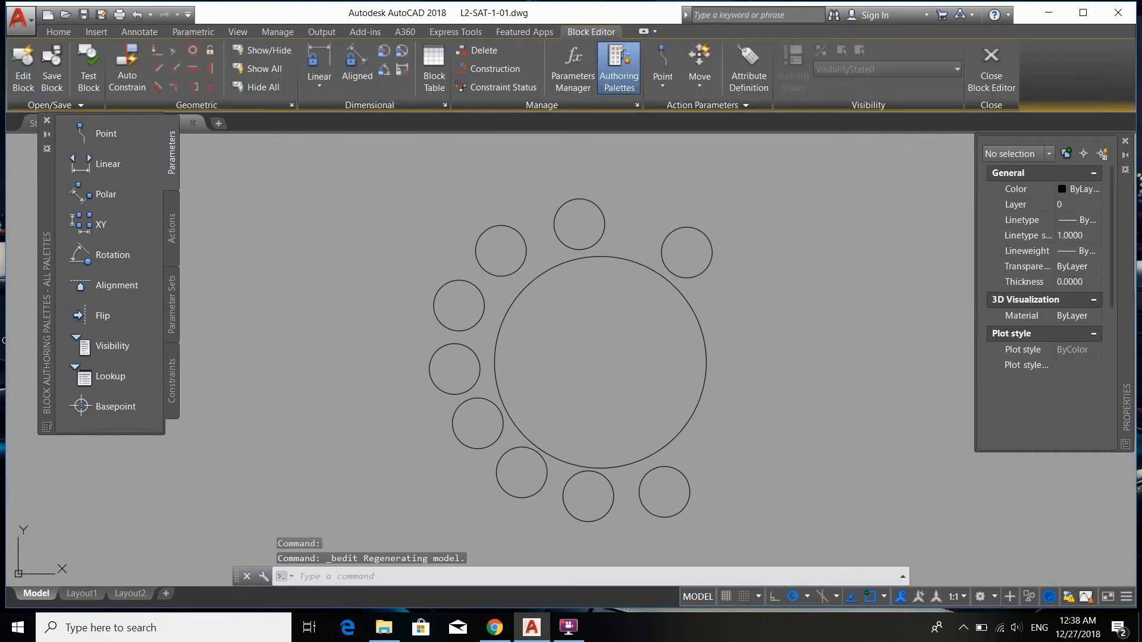
- Delete the third and sixth chairs of the block, counted counterclockwise from the topmost chair
left_click(412, 256)
left_click(499, 356)
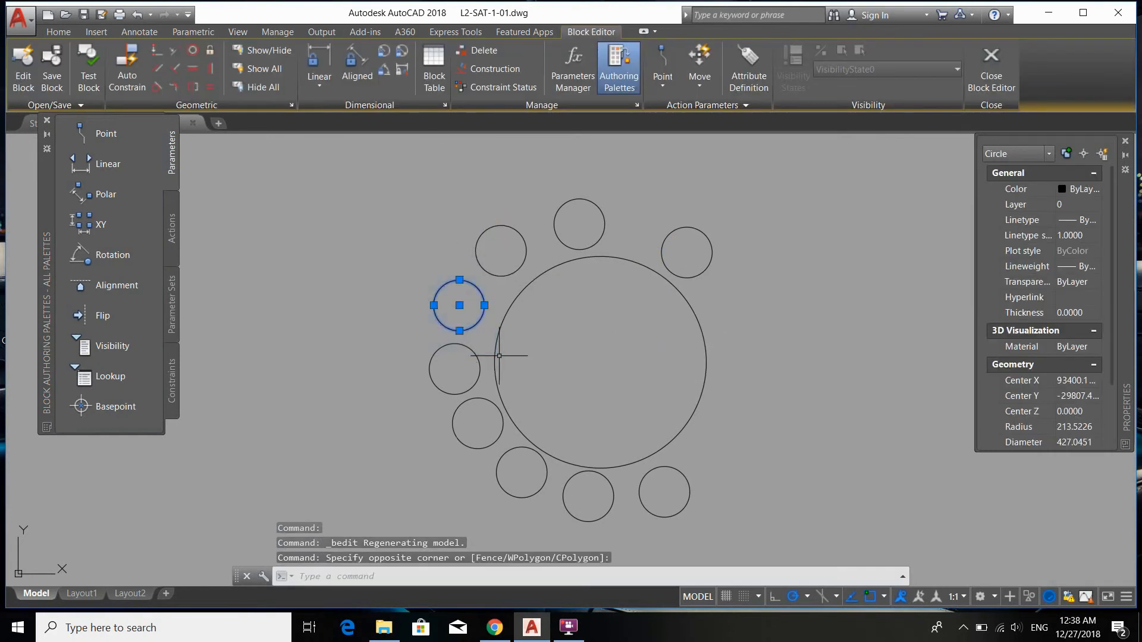
key("Delete")
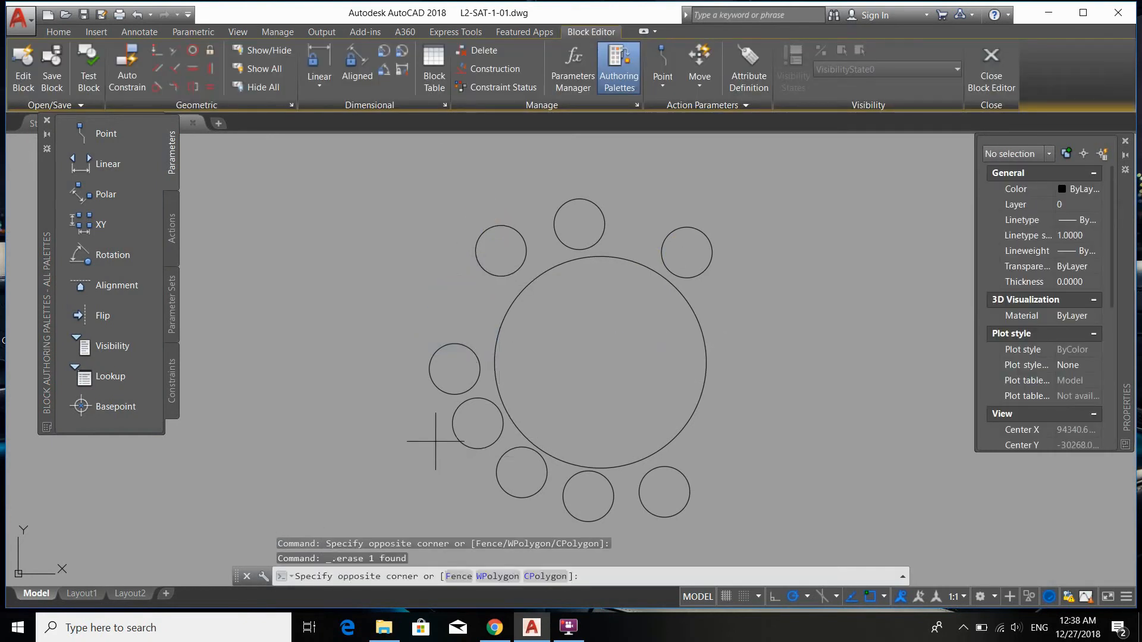
left_click(435, 440)
left_click(570, 514)
key("Delete")
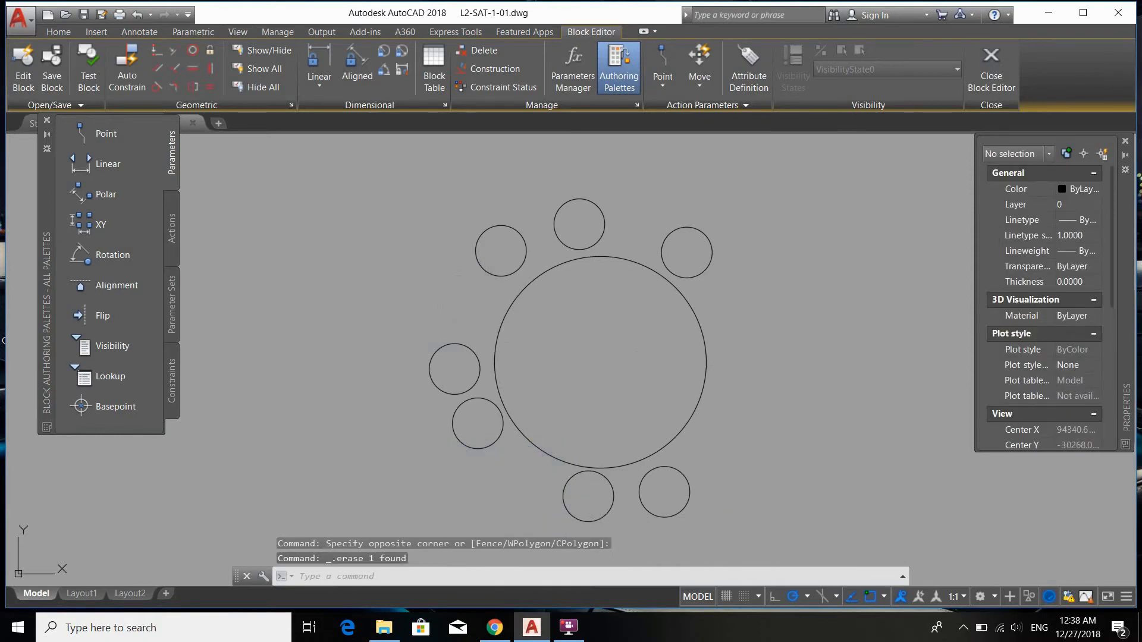
- Scale the whole table and chairs by 0.5 about a point near the table's centre and save the changes to the block definition
left_click(788, 536)
left_click(455, 192)
type("sc")
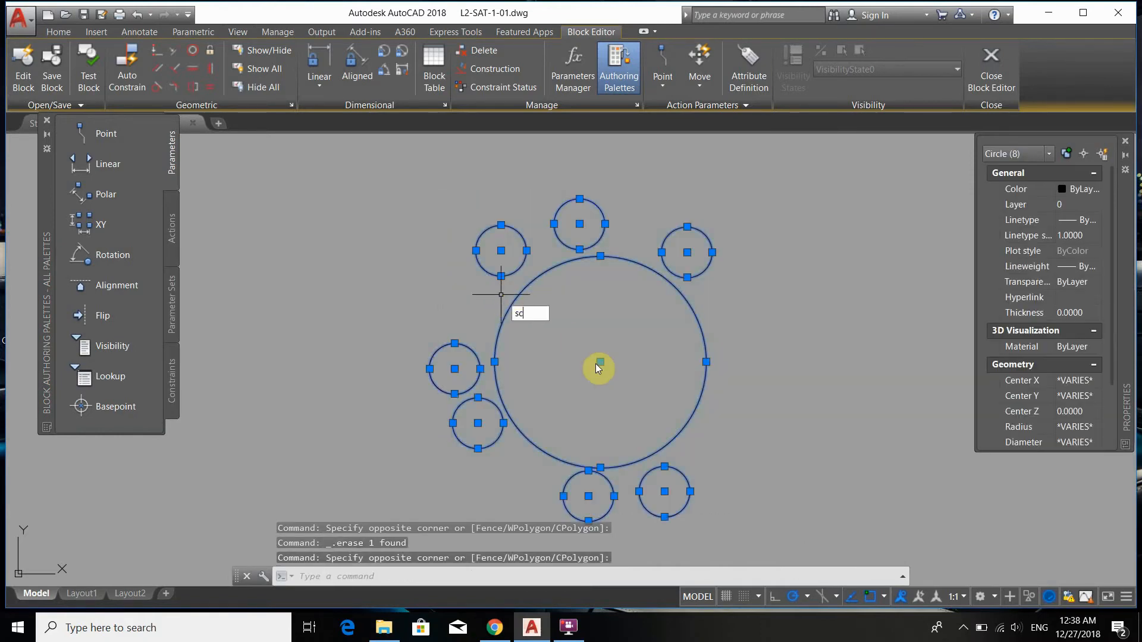
key("Return")
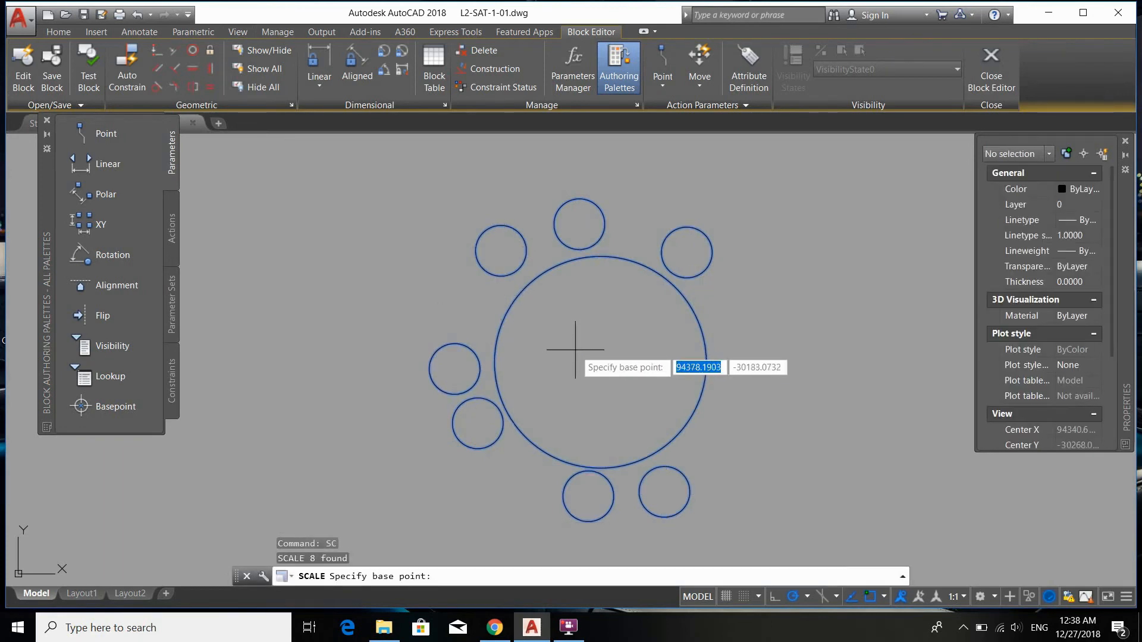
left_click(576, 352)
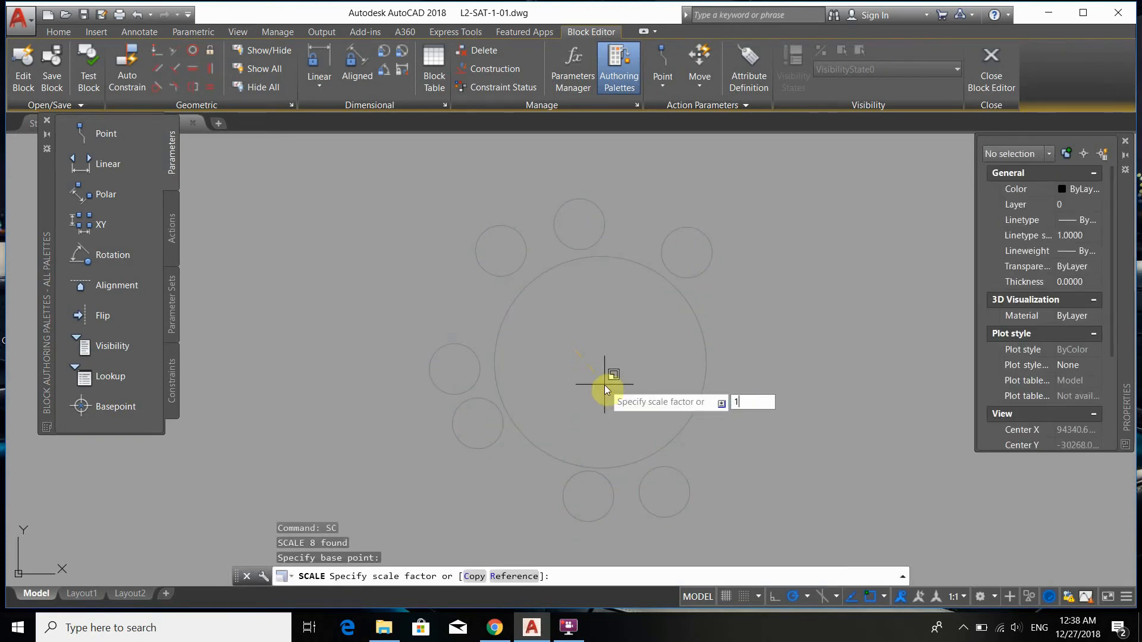
key("BackSpace")
type("0.5")
key("Return")
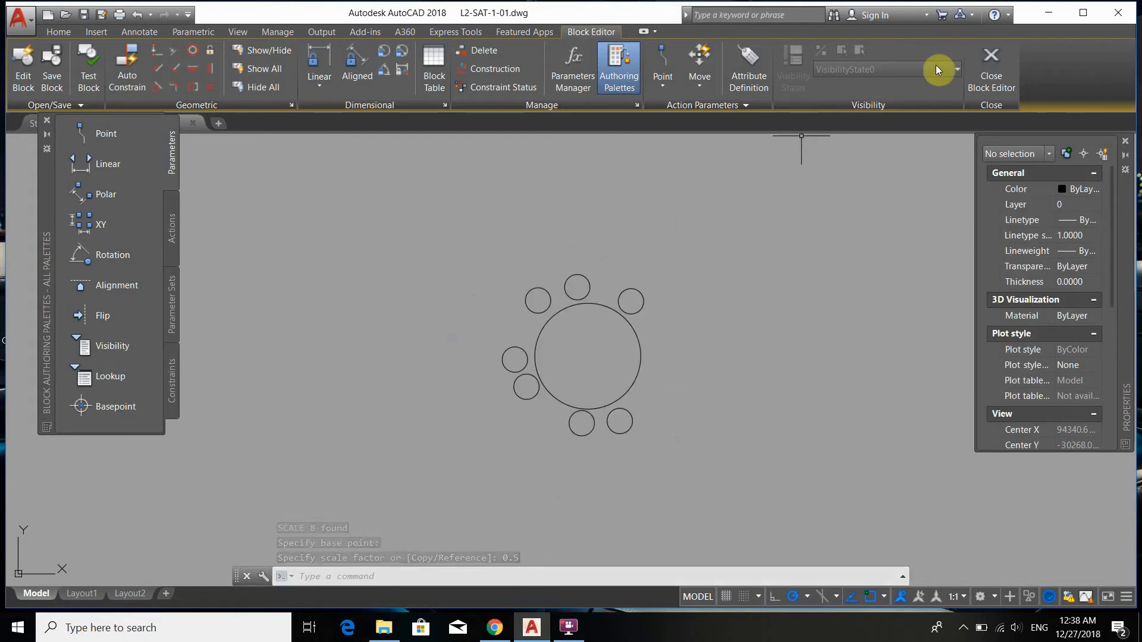
left_click(1004, 74)
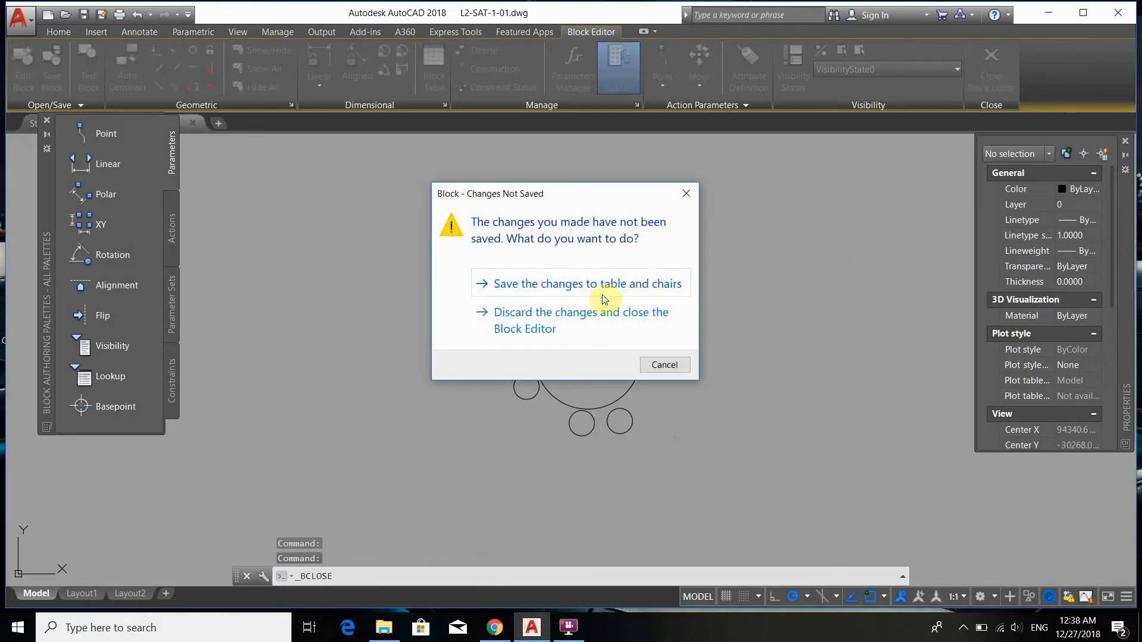
left_click(634, 294)
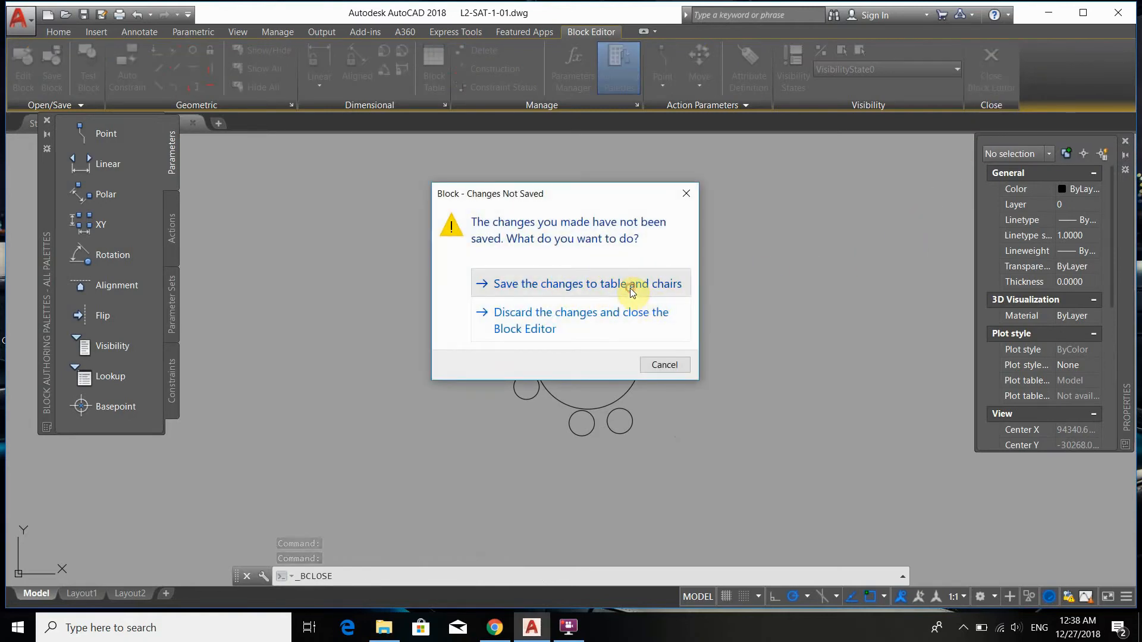
- Compare the scattered table and chairs copies east of the floor plan with the original in the Living Area
scroll(443, 273, "down", 3)
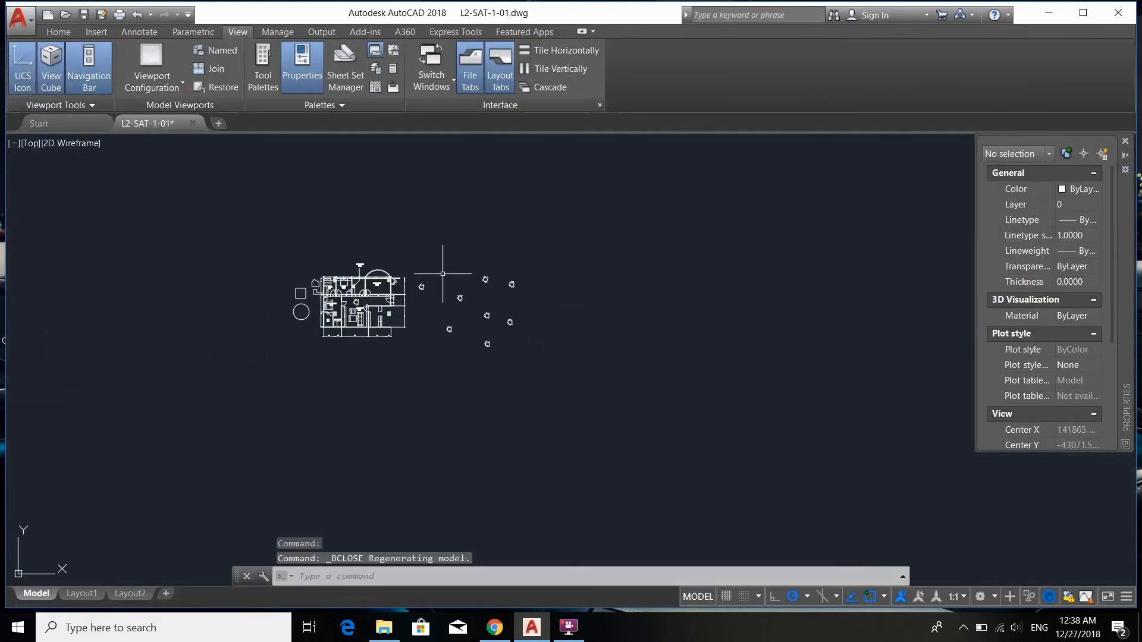
scroll(427, 297, "up", 7)
scroll(538, 340, "down", 3)
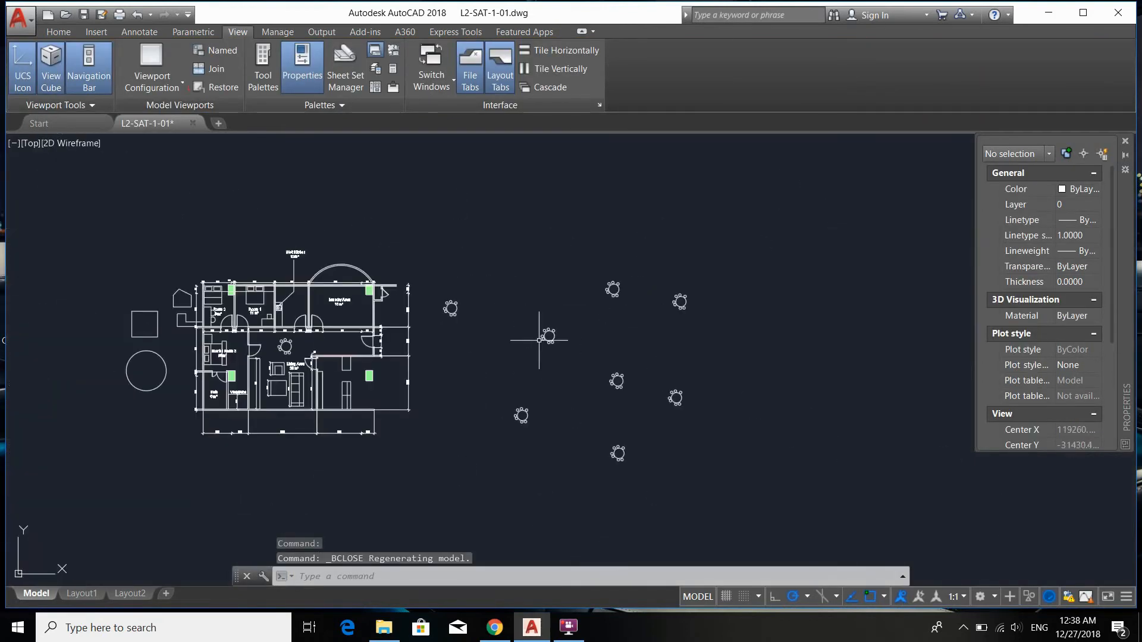
scroll(474, 311, "up", 5)
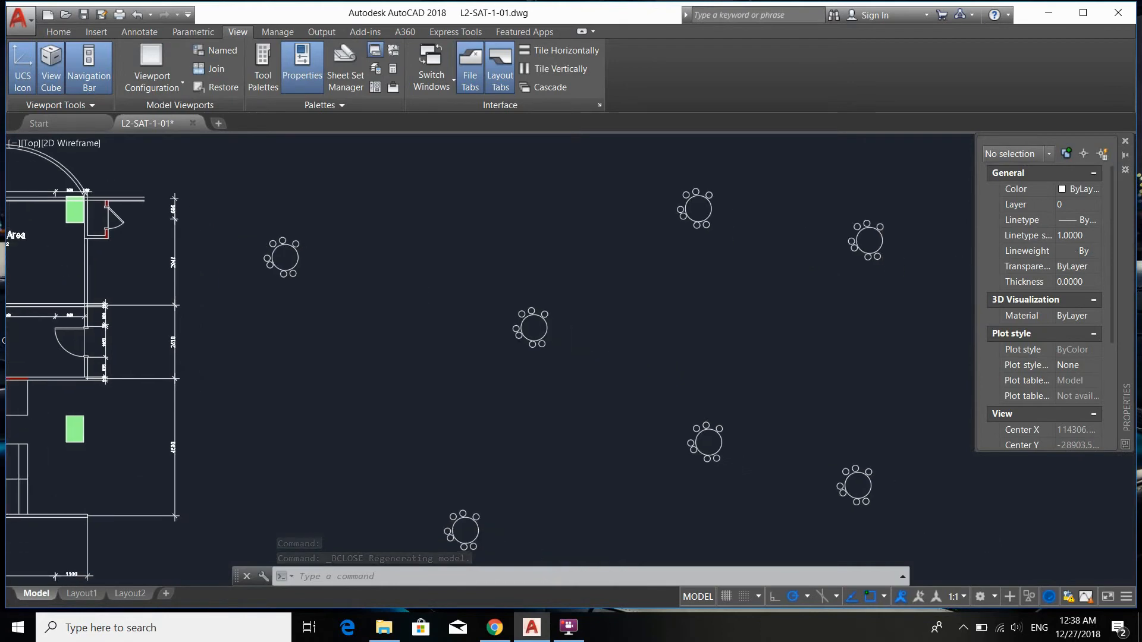
scroll(649, 260, "down", 2)
middle_click_drag(209, 399, 380, 398)
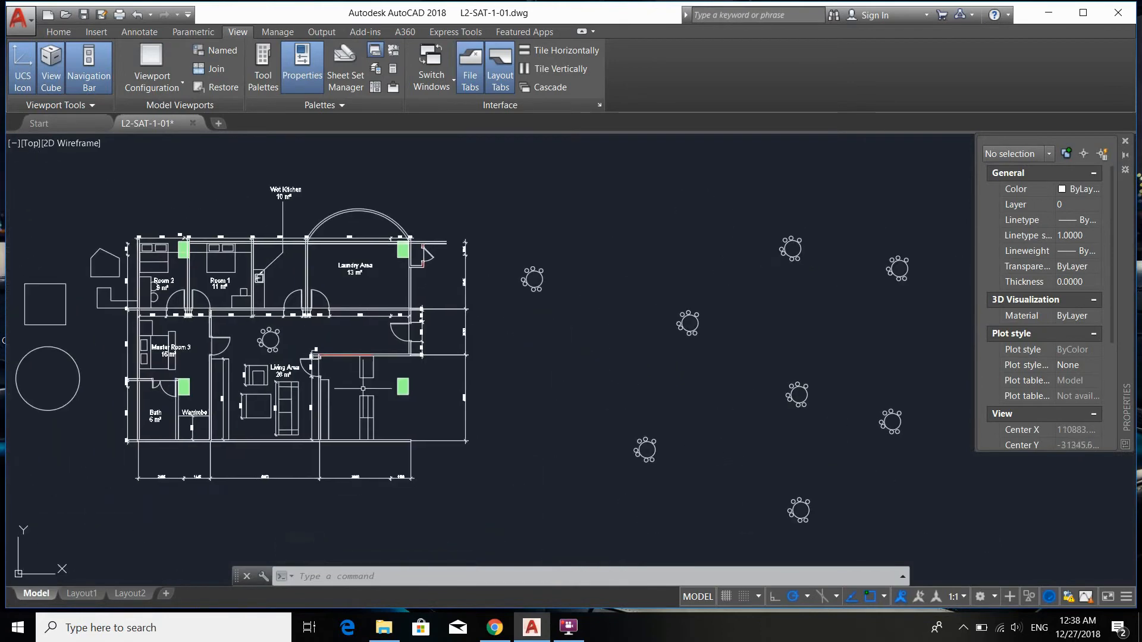
scroll(352, 351, "up", 2)
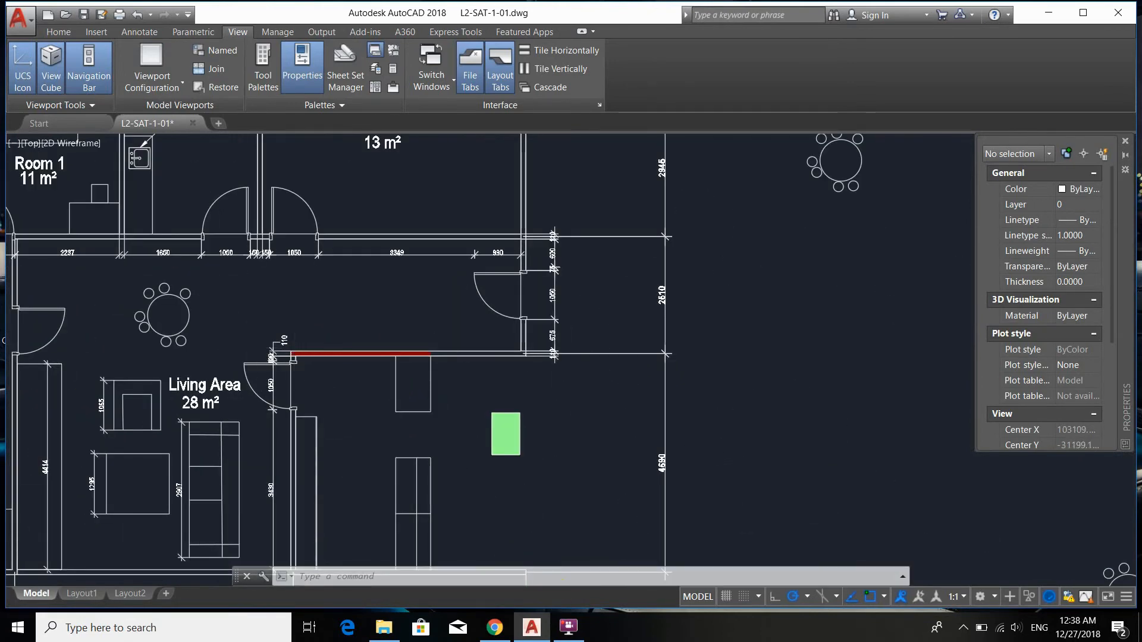
scroll(571, 369, "down", 4)
- Explode the table and chairs copy closest to the floor plan's east side
scroll(597, 343, "up", 5)
left_click(596, 343)
left_click(526, 288)
scroll(535, 294, "down", 5)
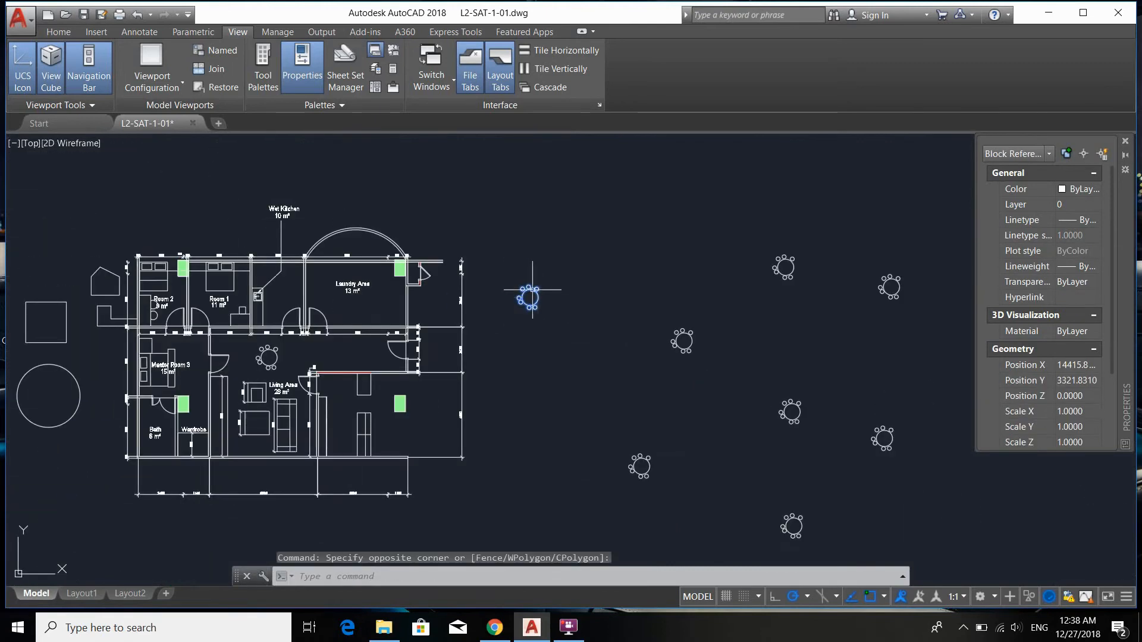
scroll(523, 279, "up", 5)
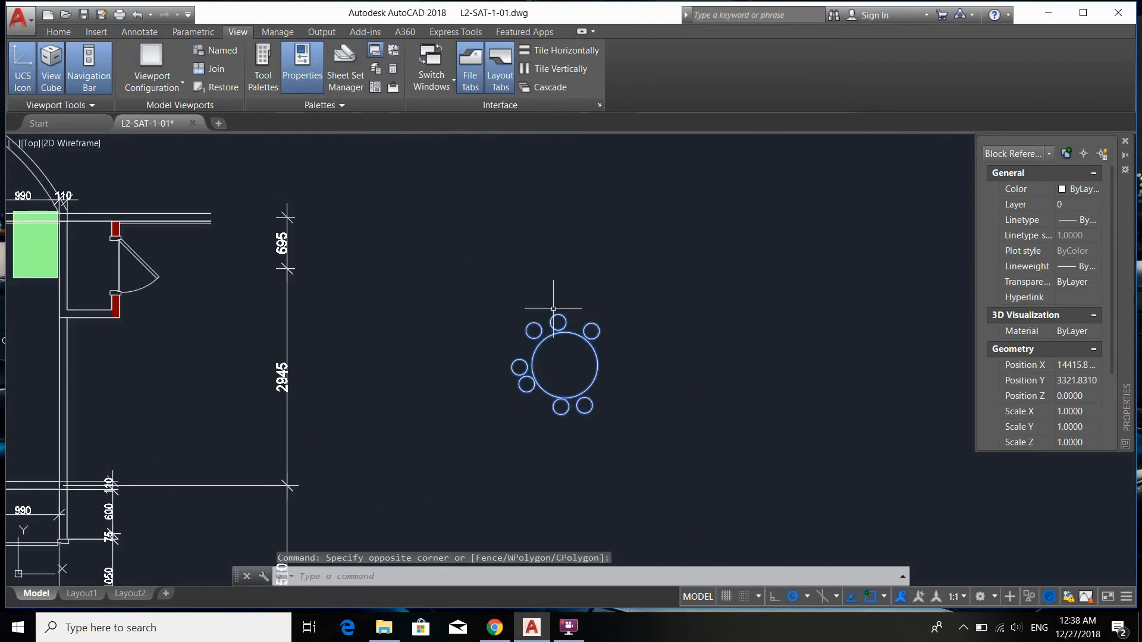
left_click(586, 355)
type("X")
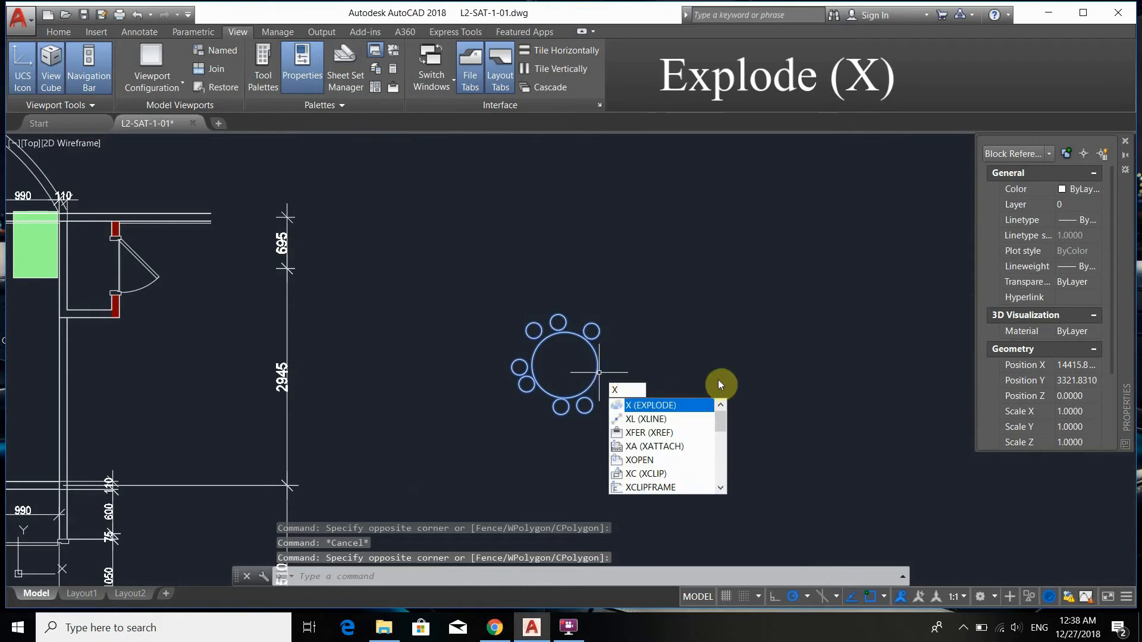
key("Return")
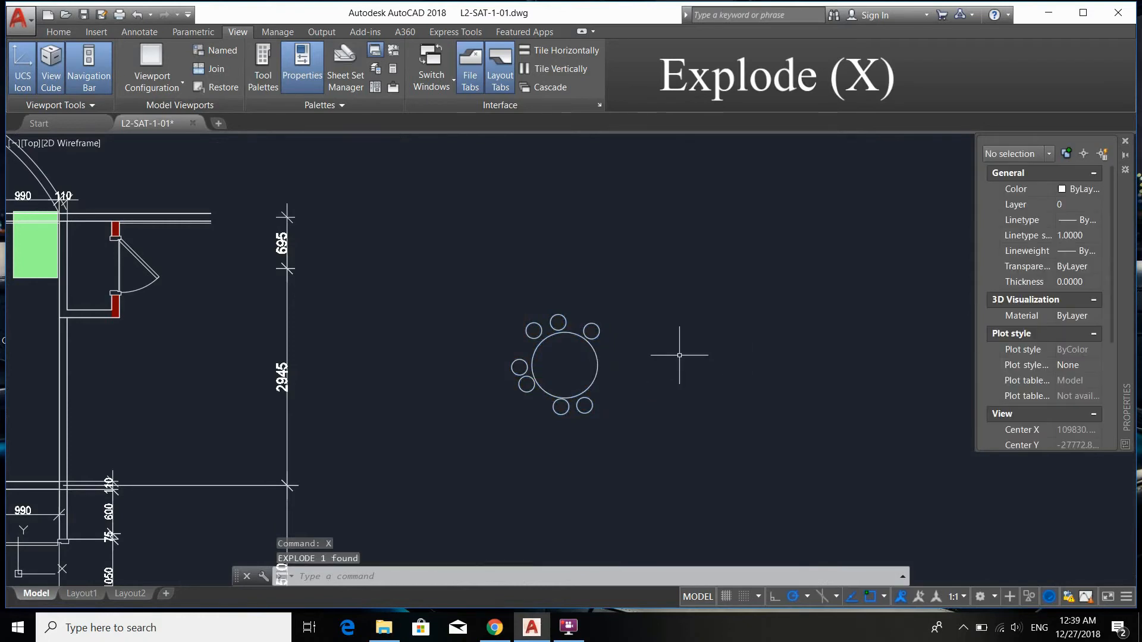
- Check the exploded set by selecting several of its chair circles and the table circle individually, leaving nothing selected
left_click(662, 423)
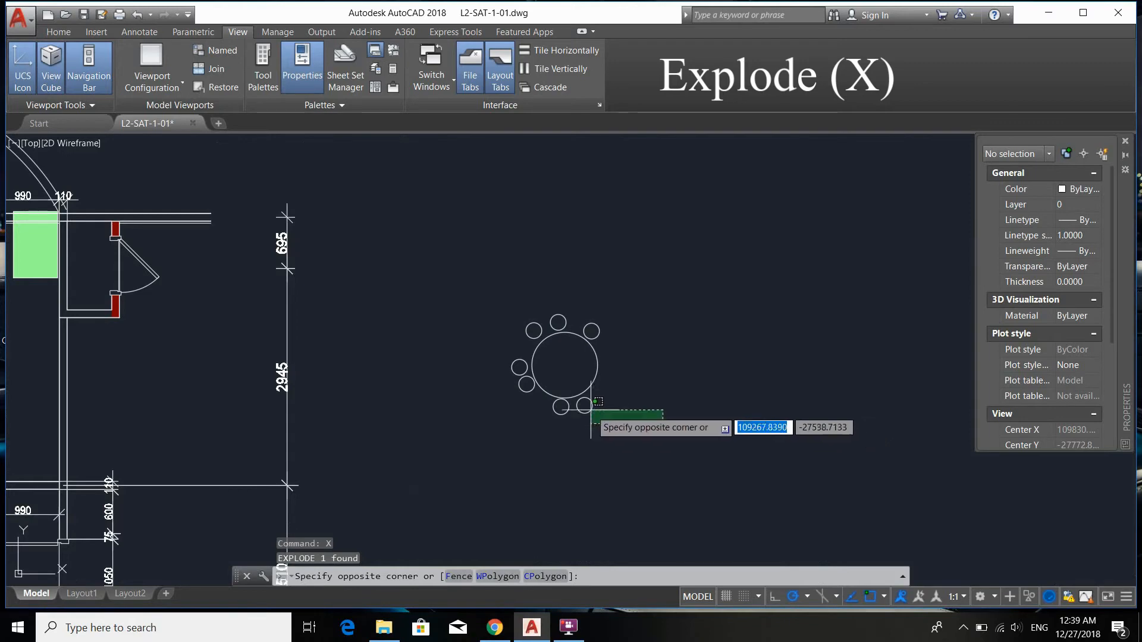
left_click(588, 407)
left_click(666, 362)
left_click(519, 360)
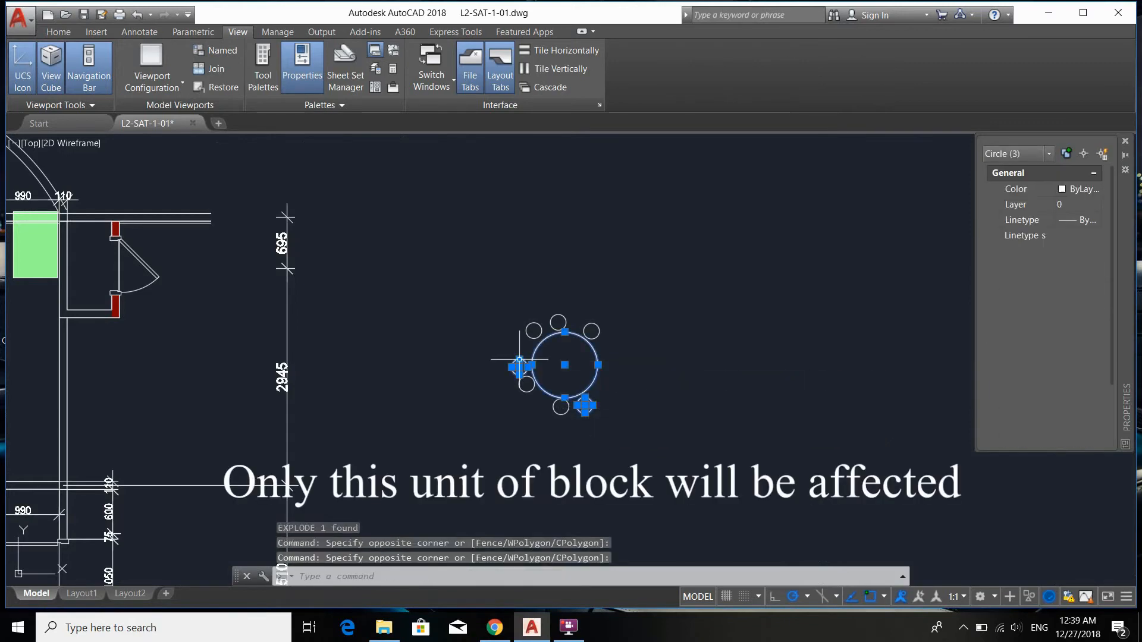
key("Escape")
left_click(640, 347)
left_click(591, 306)
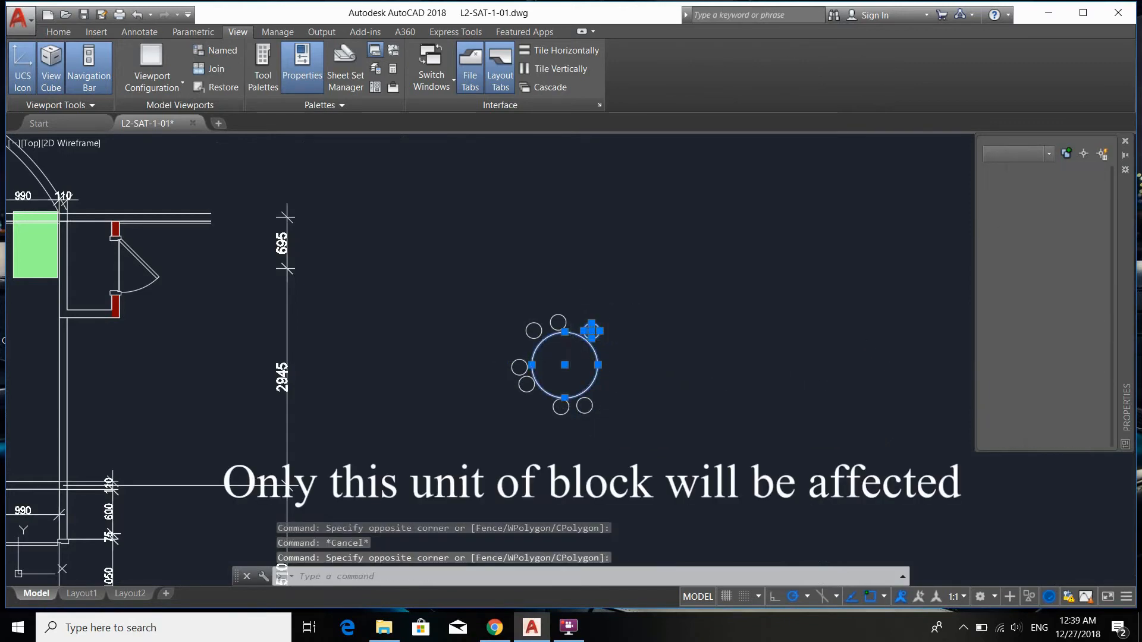
key("Escape")
left_click(568, 626)
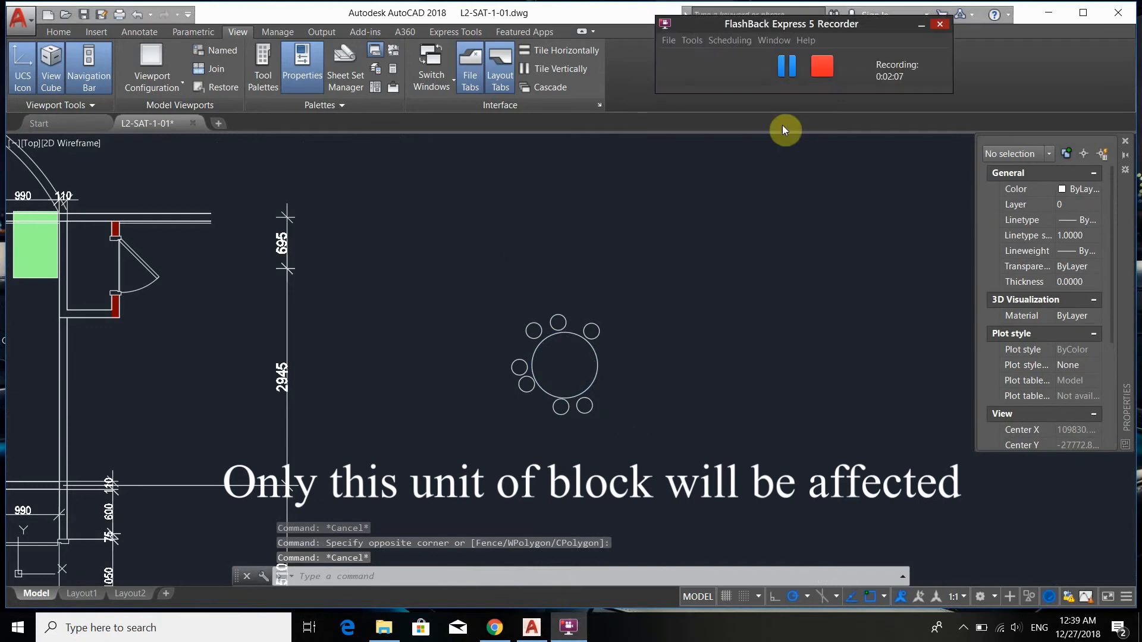
left_click(812, 70)
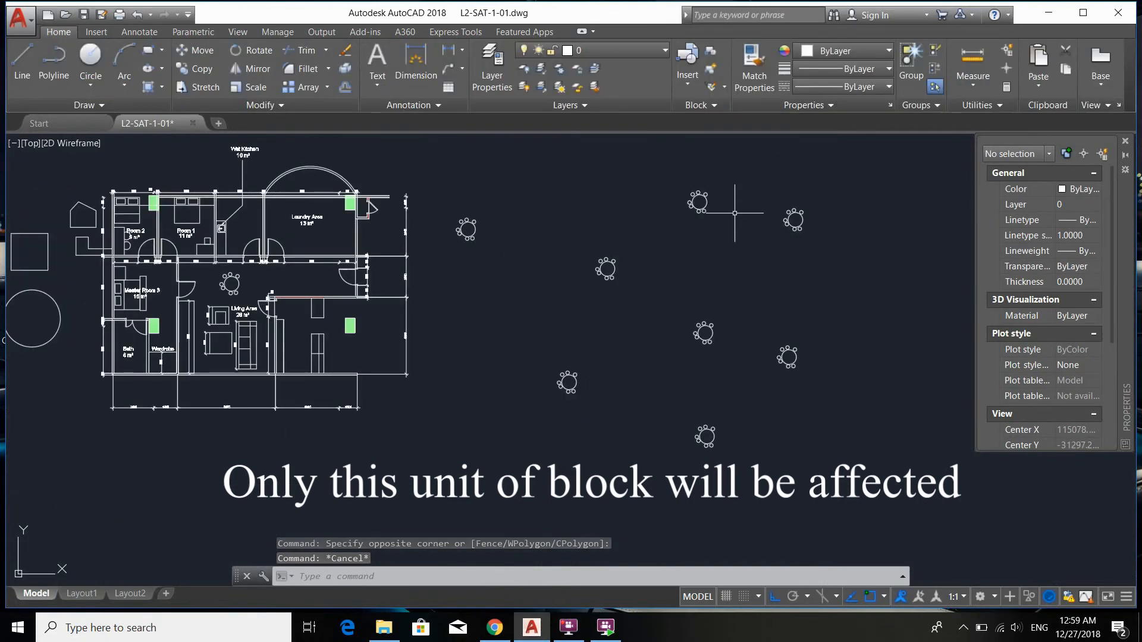
- Select every matching table and chairs block with SELECTSIMILAR, starting from the copy just southeast of the exploded set
scroll(737, 217, "up", 3)
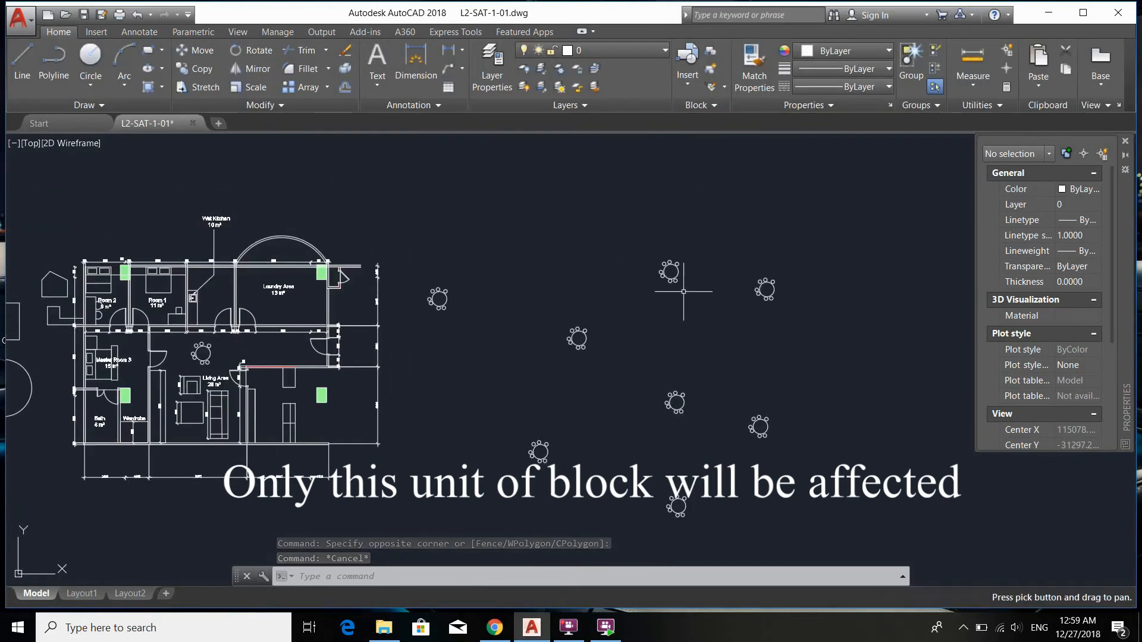
scroll(598, 326, "up", 3)
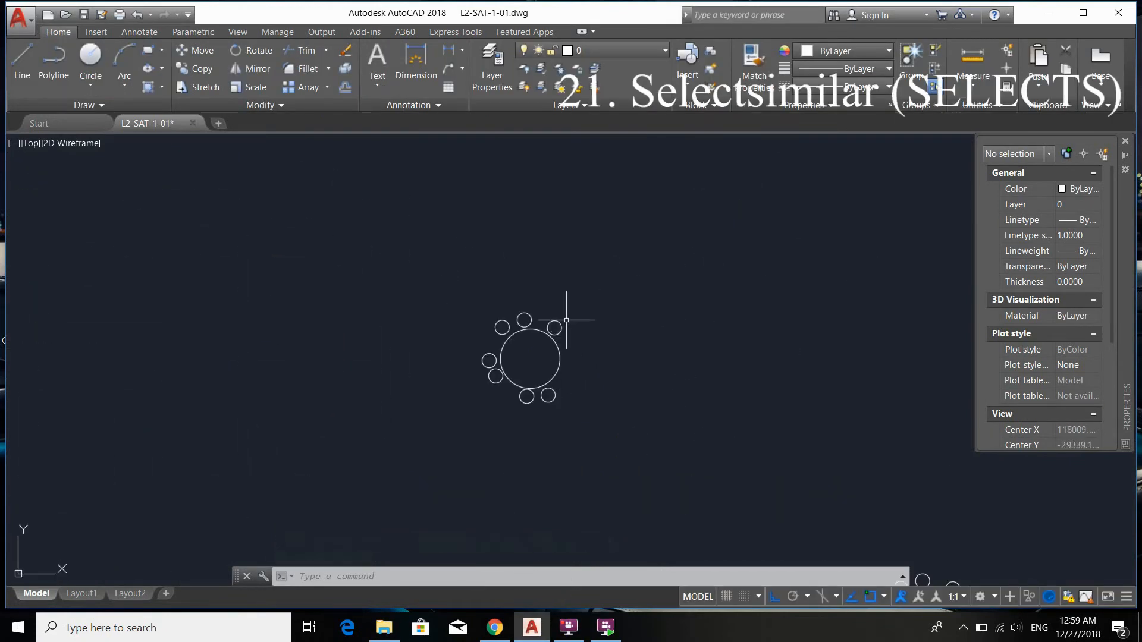
scroll(641, 442, "down", 3)
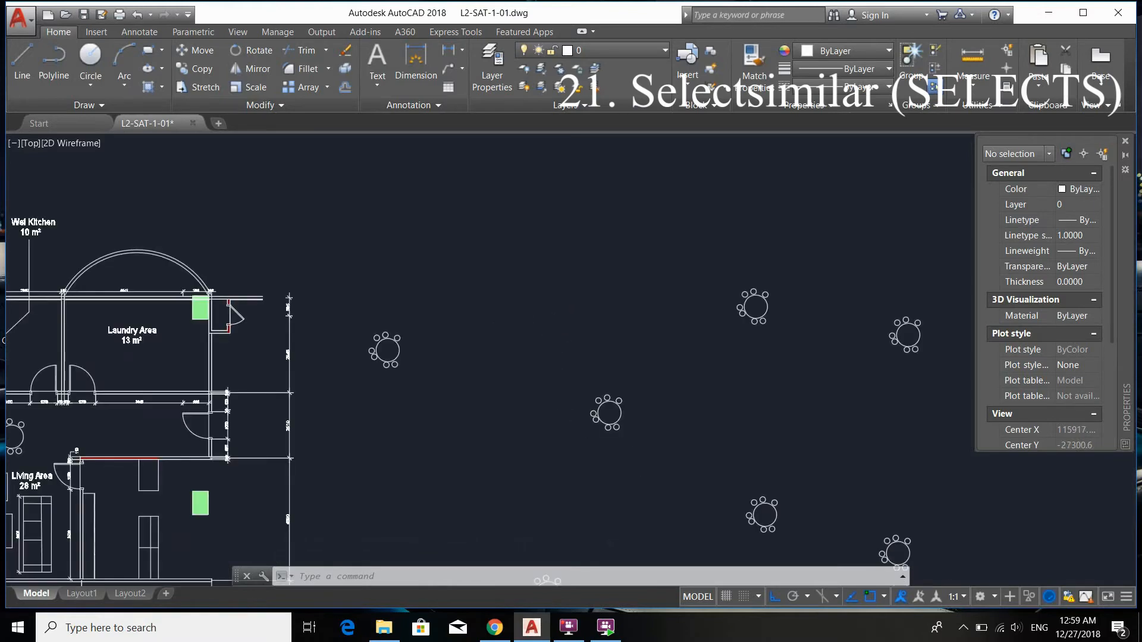
scroll(644, 376, "up", 3)
scroll(606, 362, "down", 3)
scroll(587, 344, "up", 3)
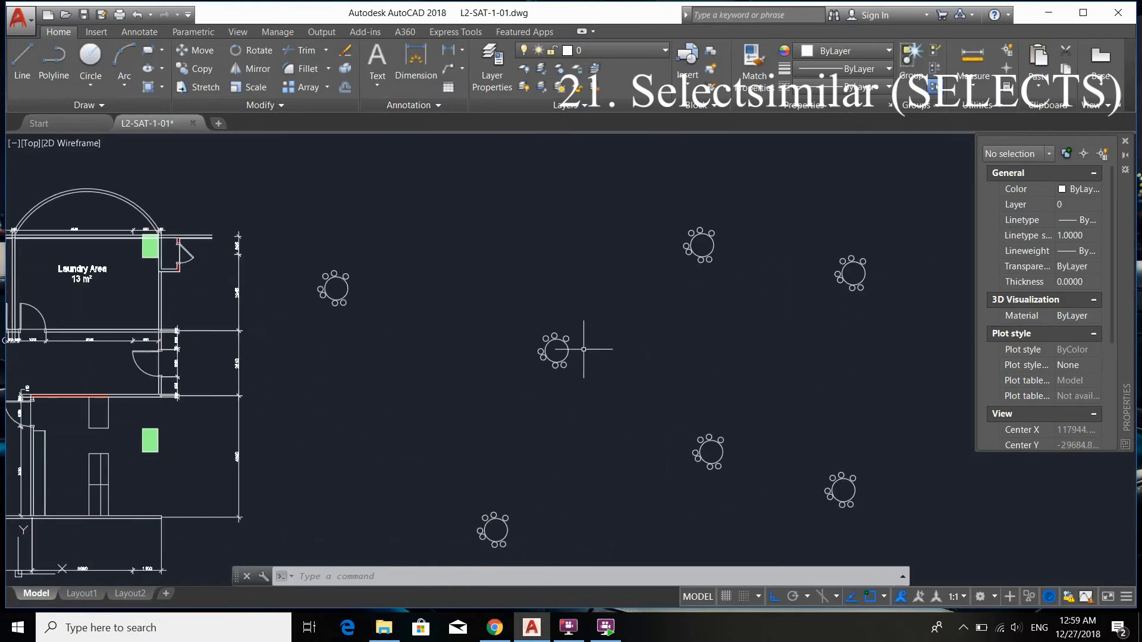
left_click(597, 433)
left_click(404, 276)
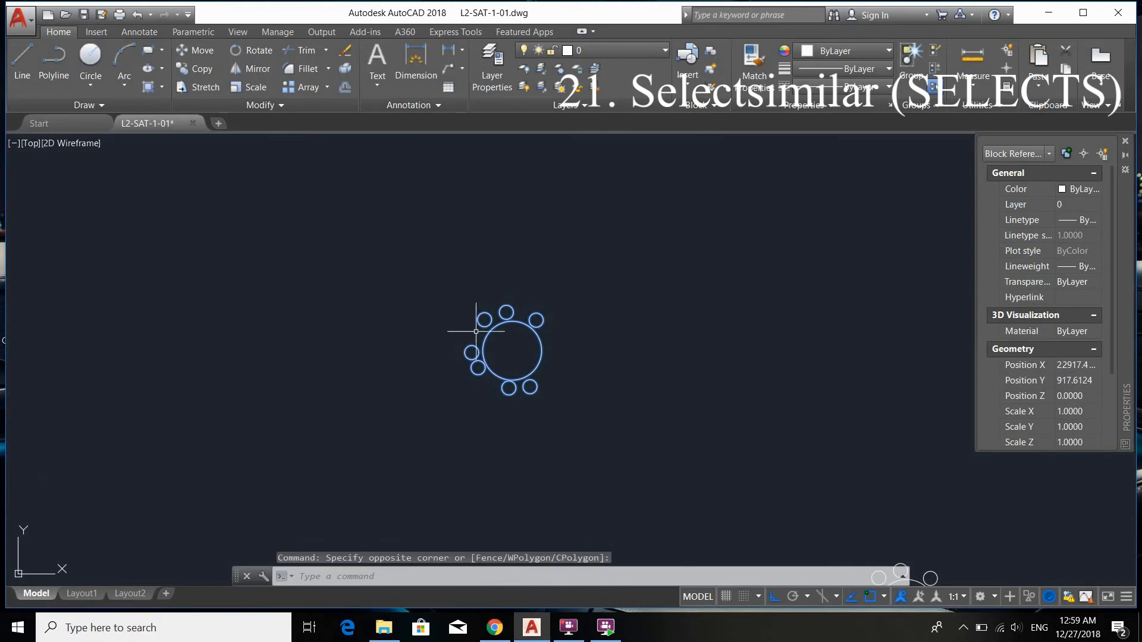
scroll(530, 280, "down", 4)
type("se")
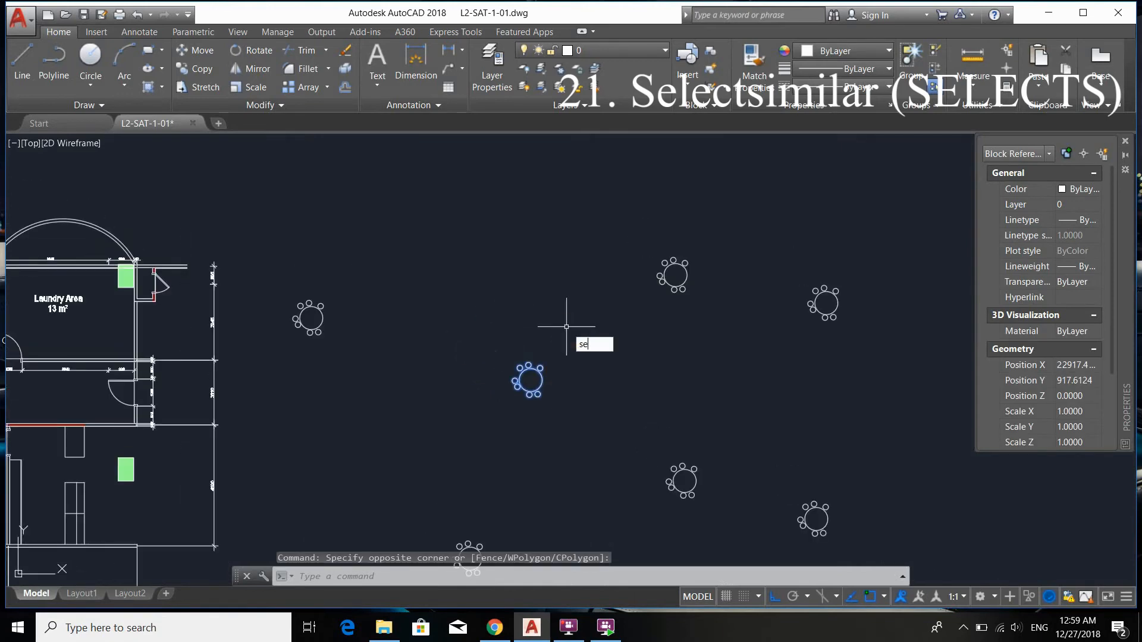
type("lects")
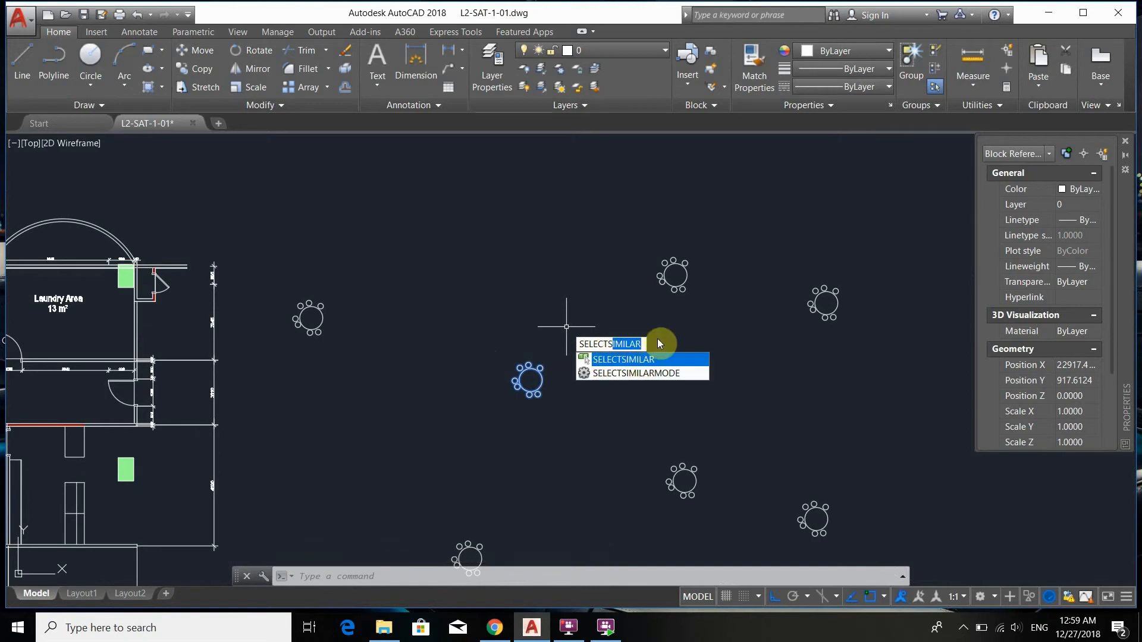
key("Return")
- Examine which table and chairs sets are selected across the drawing, comparing the exploded set with the Living Area block and scattered copies
scroll(636, 379, "down", 4)
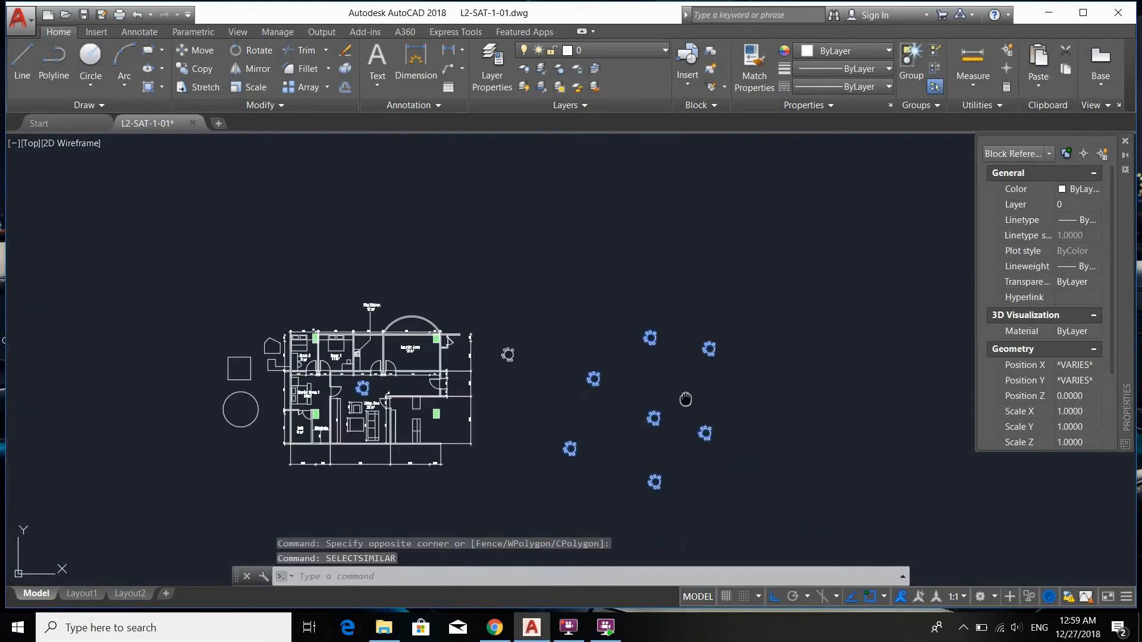
scroll(527, 365, "up", 4)
scroll(499, 333, "down", 4)
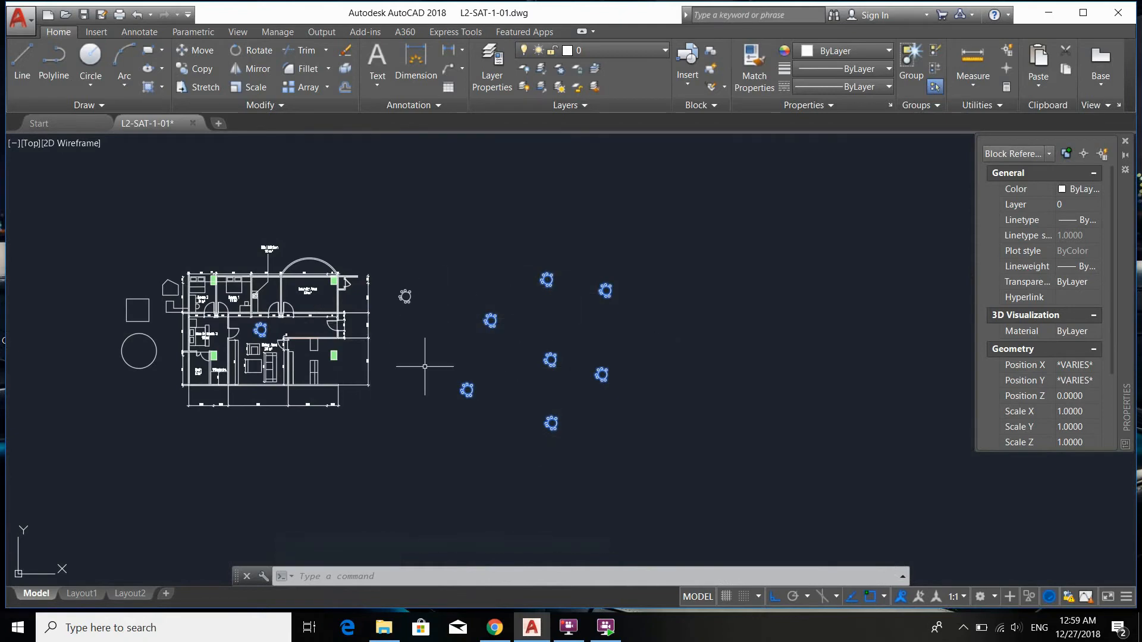
scroll(381, 296, "up", 6)
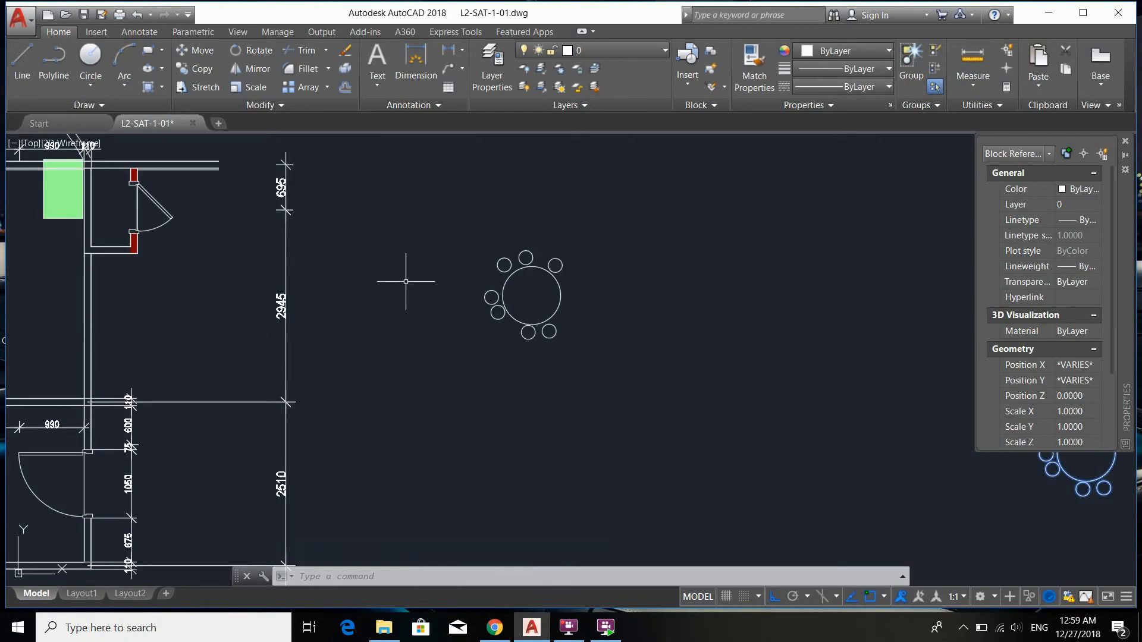
scroll(591, 408, "down", 3)
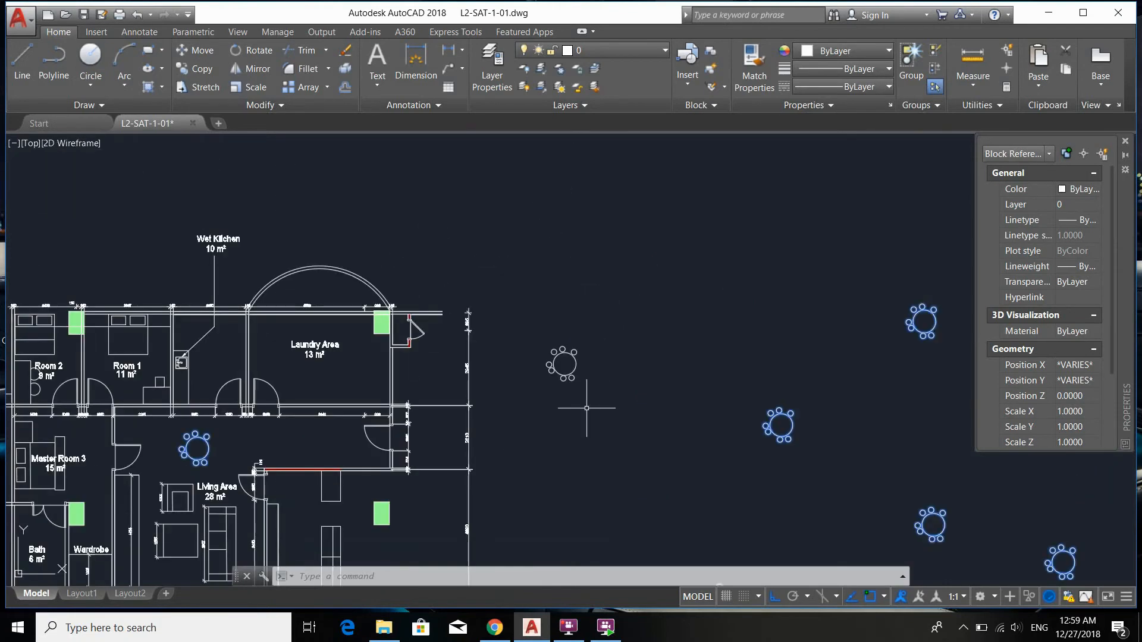
scroll(555, 344, "down", 3)
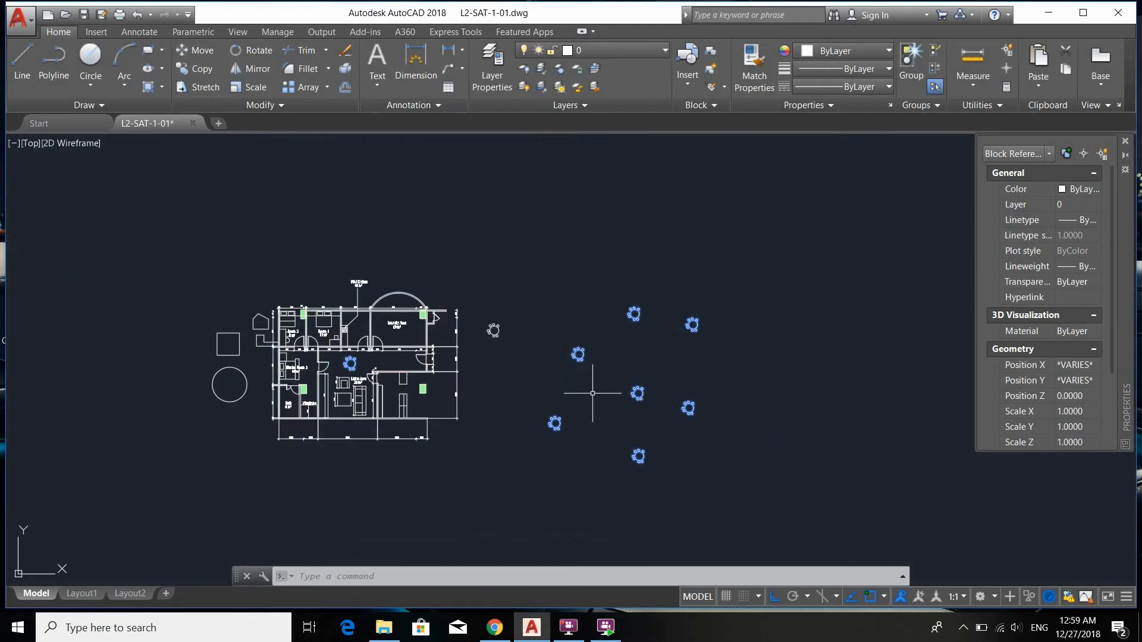
scroll(592, 393, "up", 2)
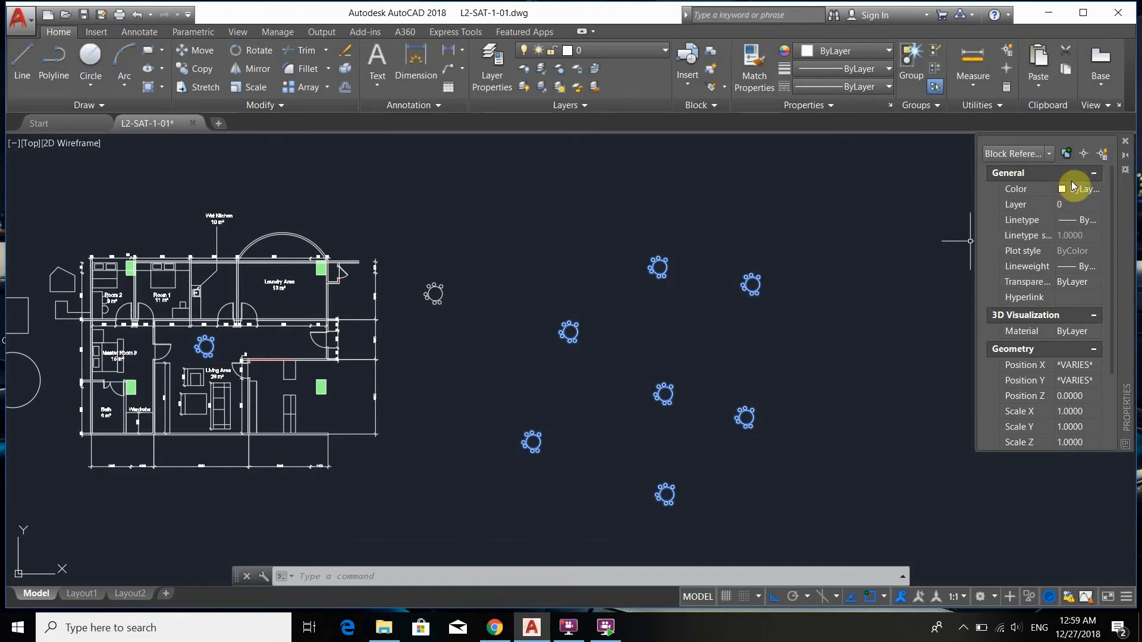
- Run Quick Select on the currently selected block references, excluding those whose Color equals Red from the new selection set
left_click(1100, 157)
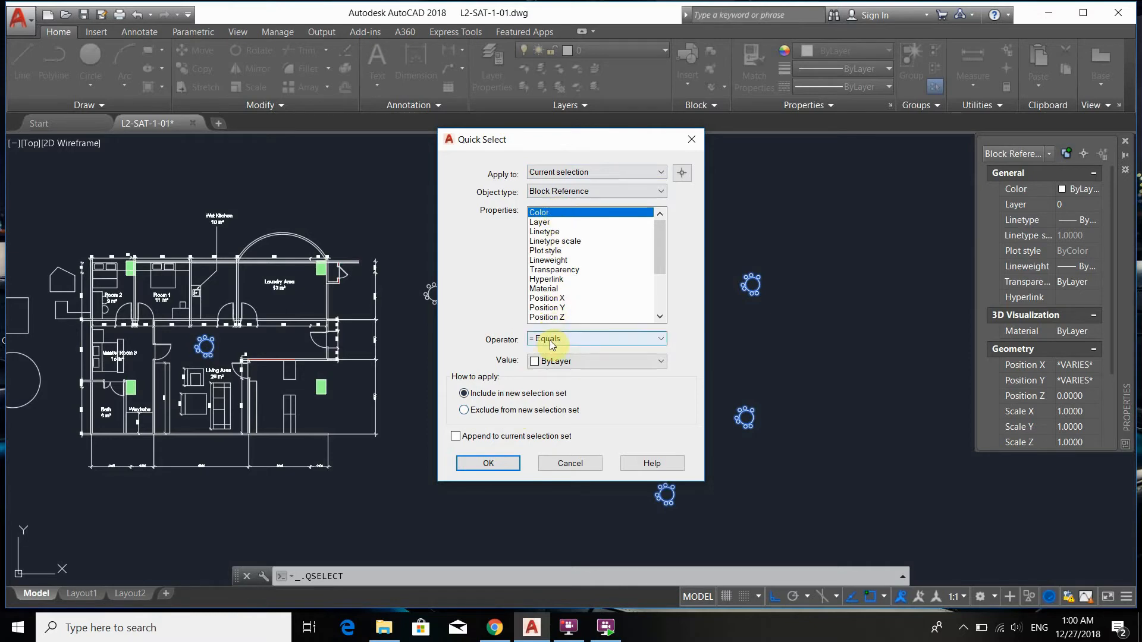
left_click(549, 364)
left_click(558, 392)
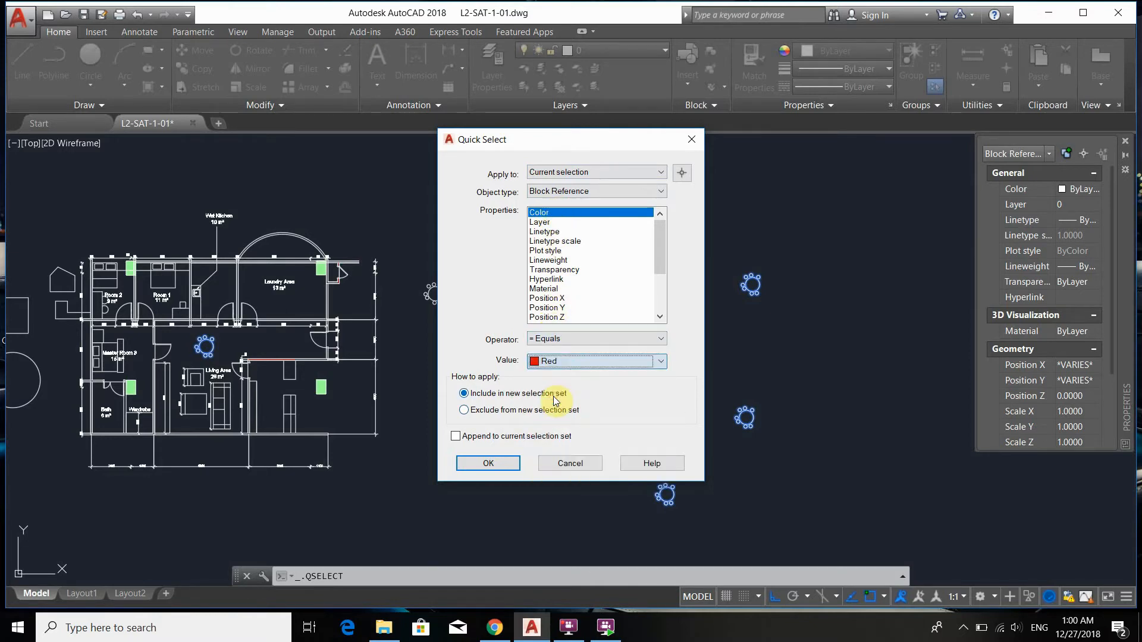
left_click(481, 418)
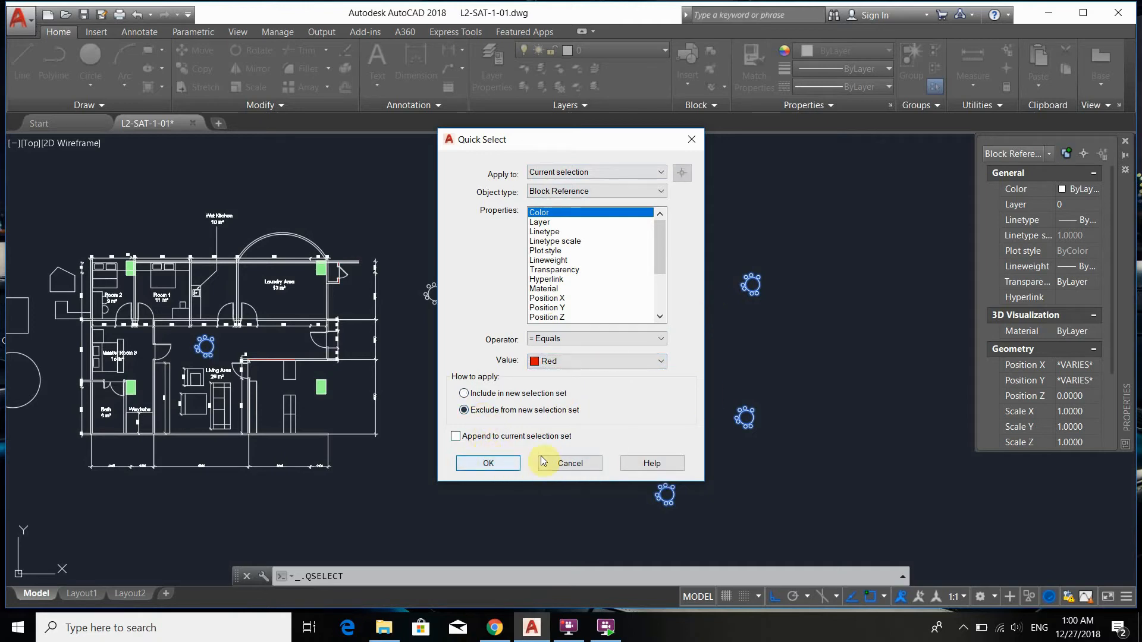
left_click(483, 463)
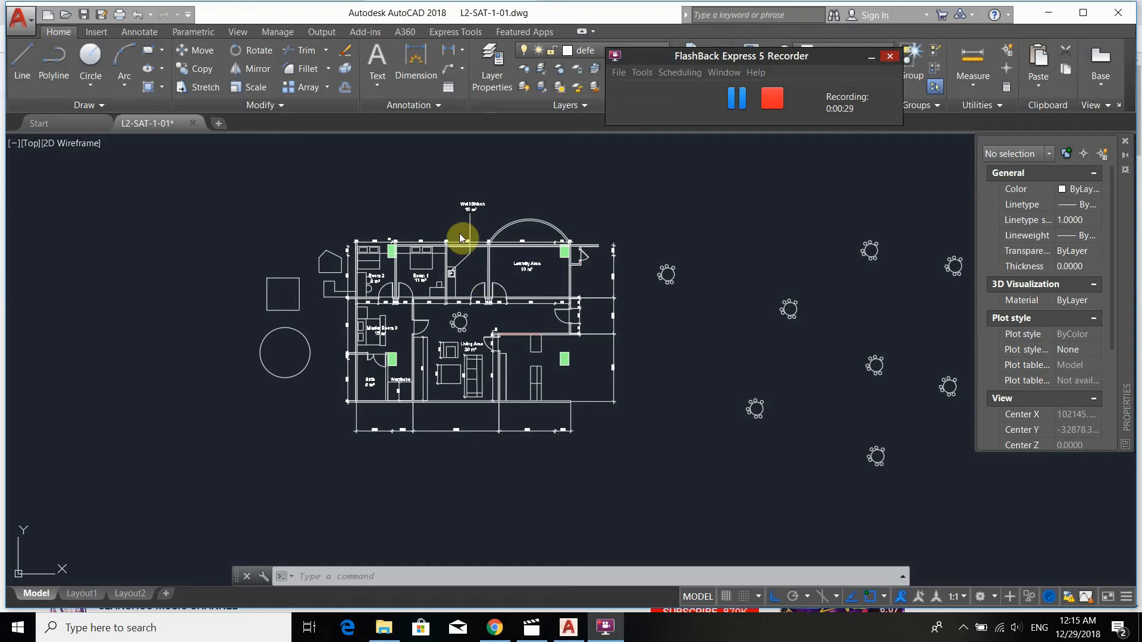
- Create a new layer named Furniture in the layer manager
left_click(65, 28)
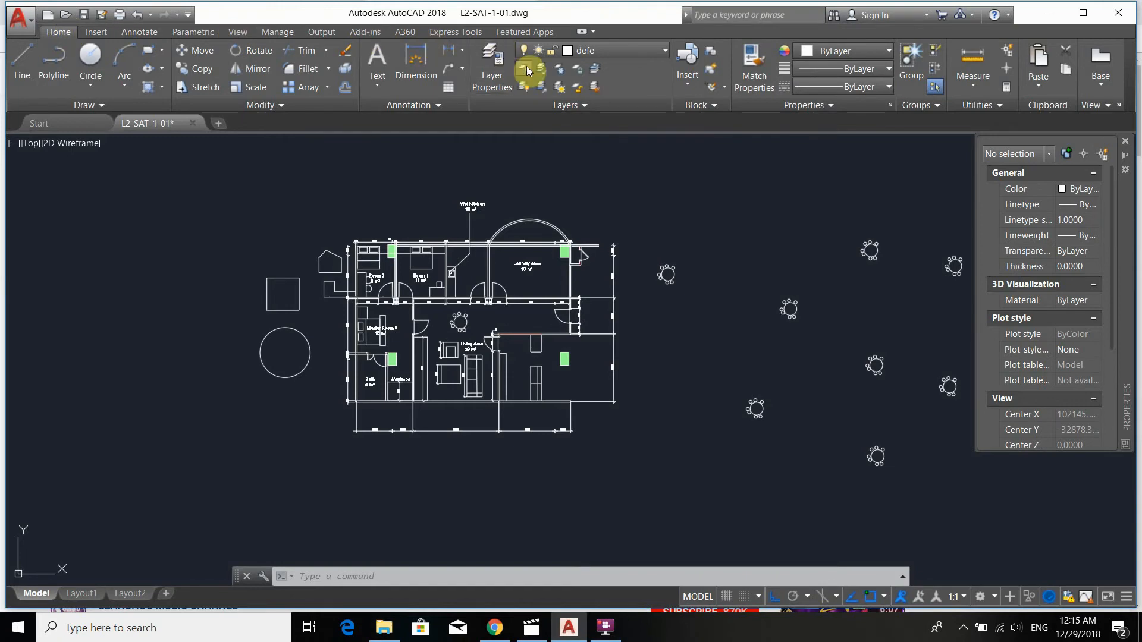
left_click(493, 62)
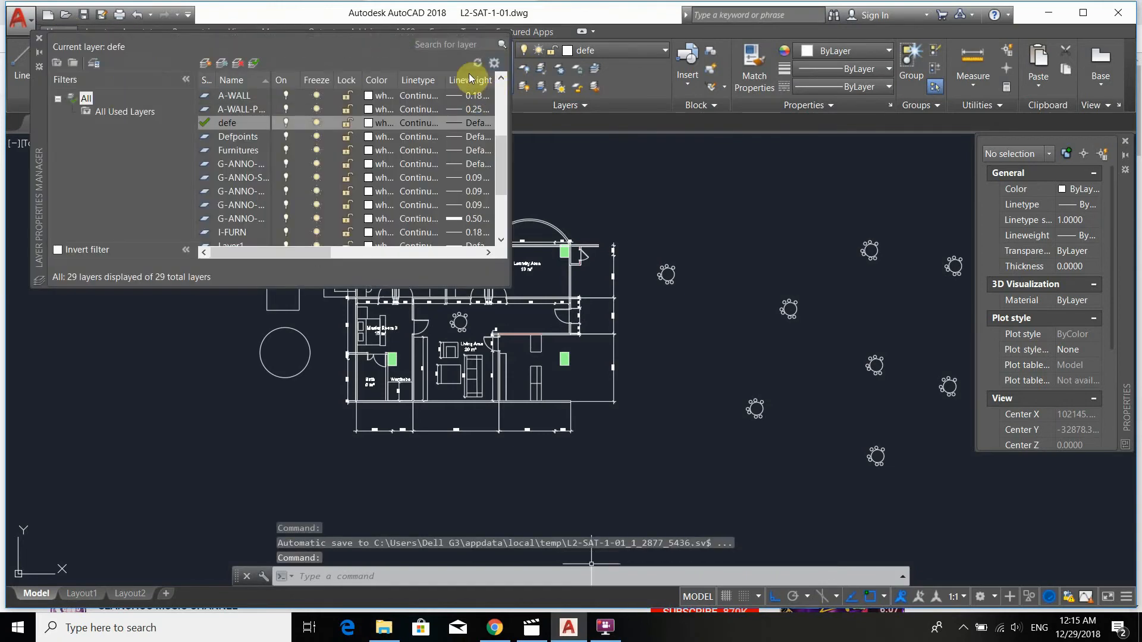
left_click(206, 63)
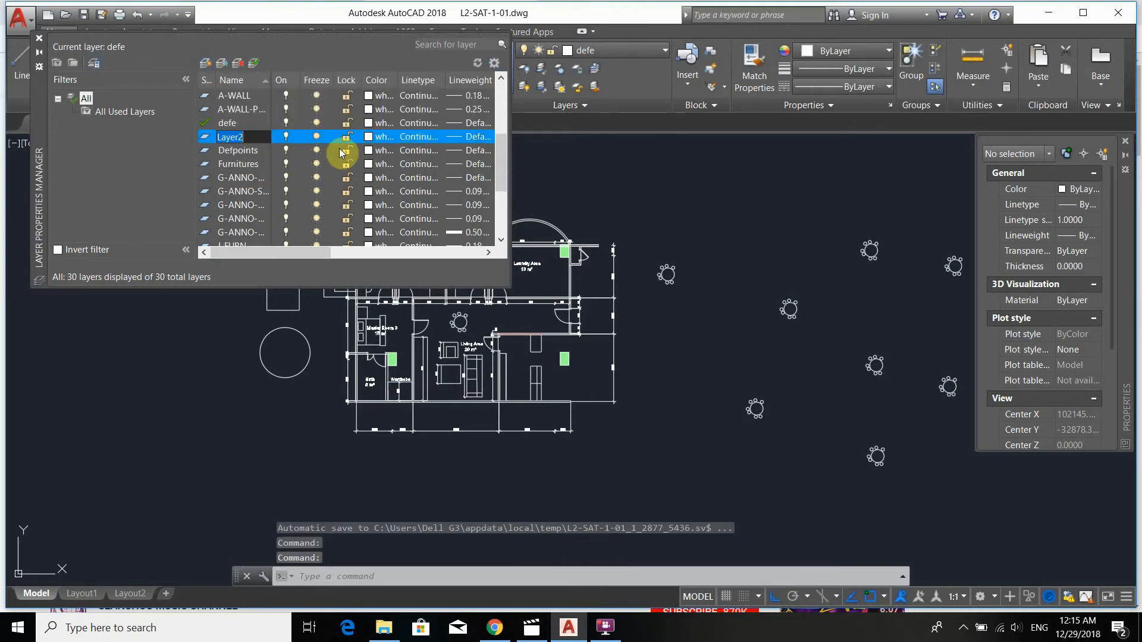
type("Fur")
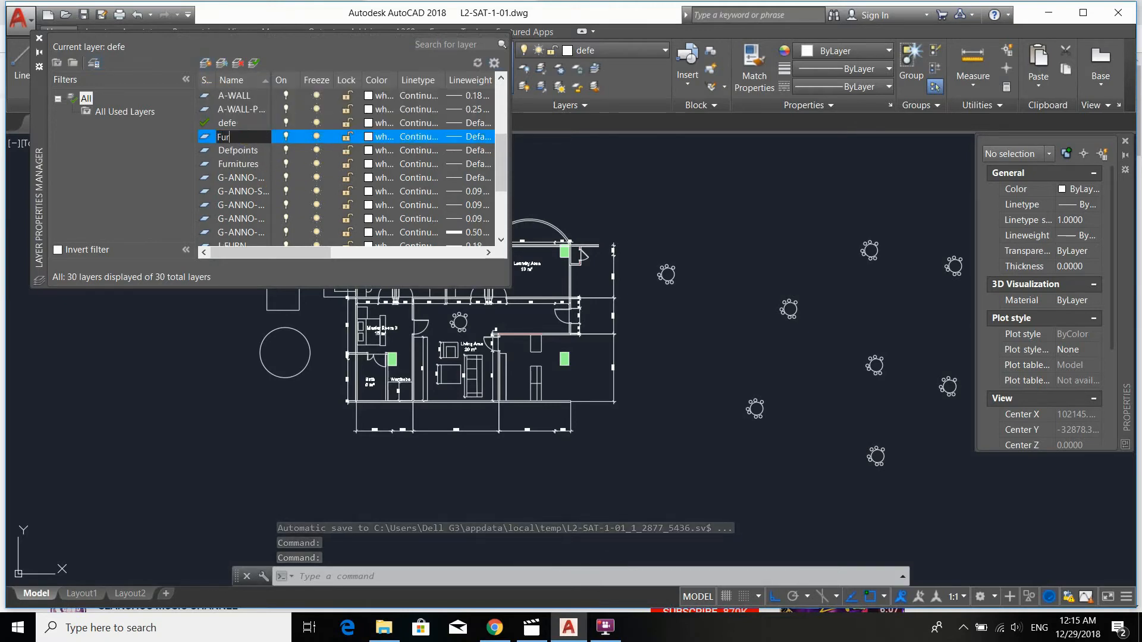
type("nit")
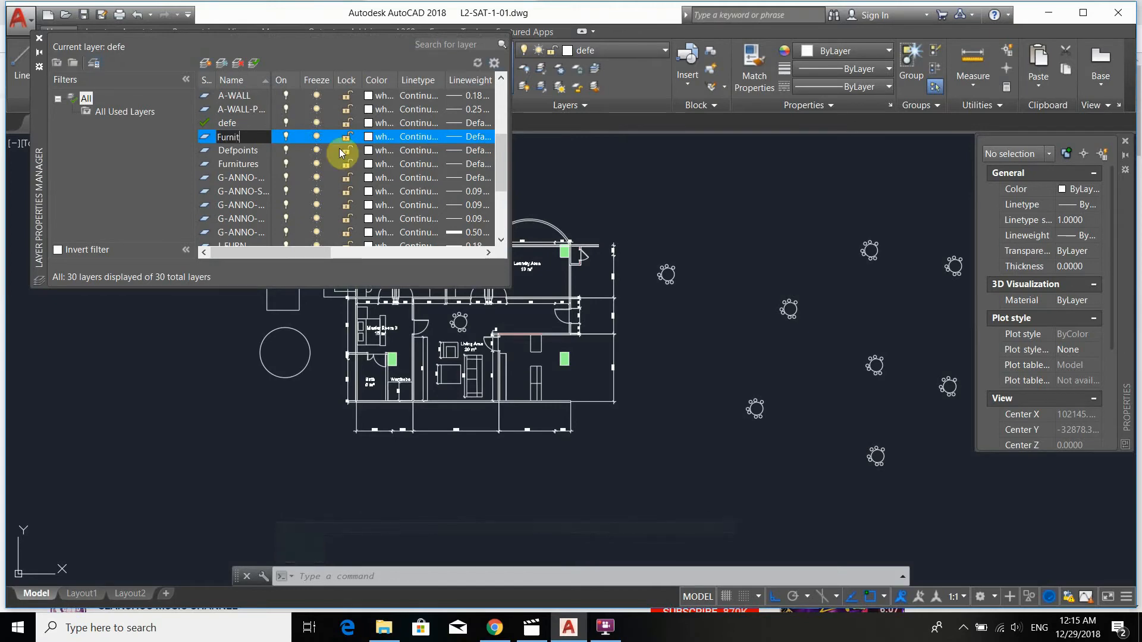
type("ure")
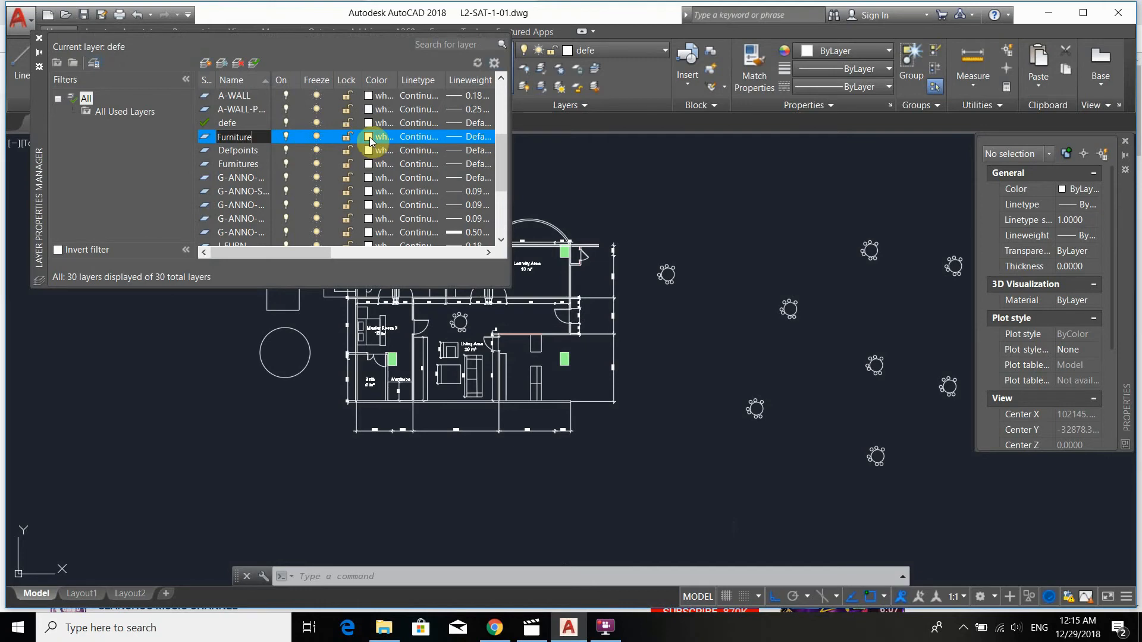
- View the color choices for the Furniture layer, cancel without picking one, and close the layer manager
left_click(369, 136)
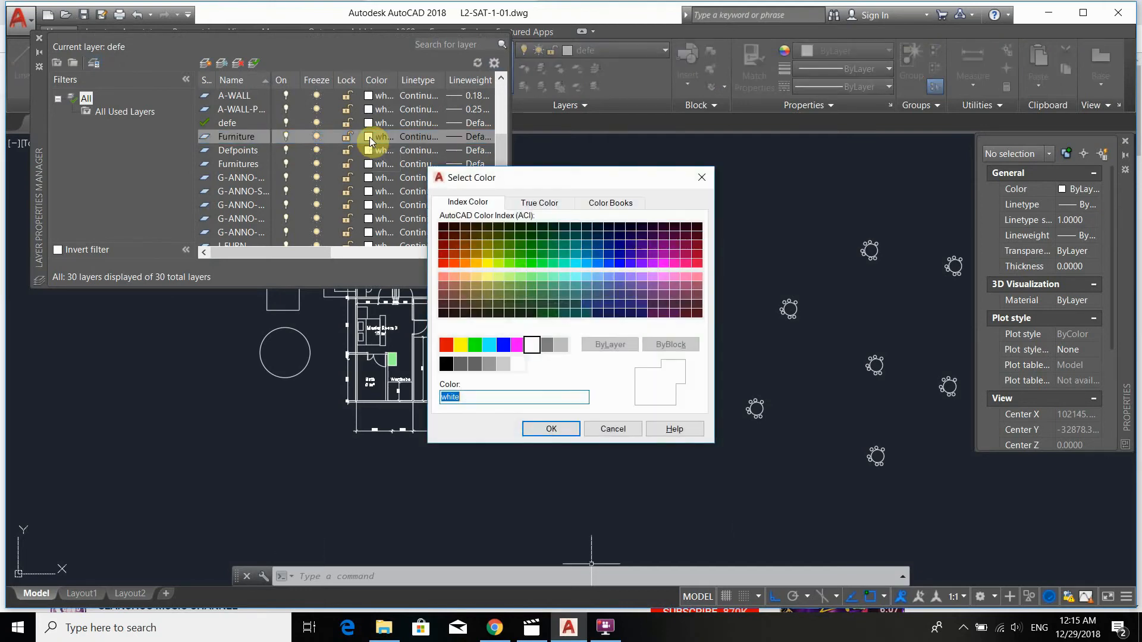
left_click(702, 178)
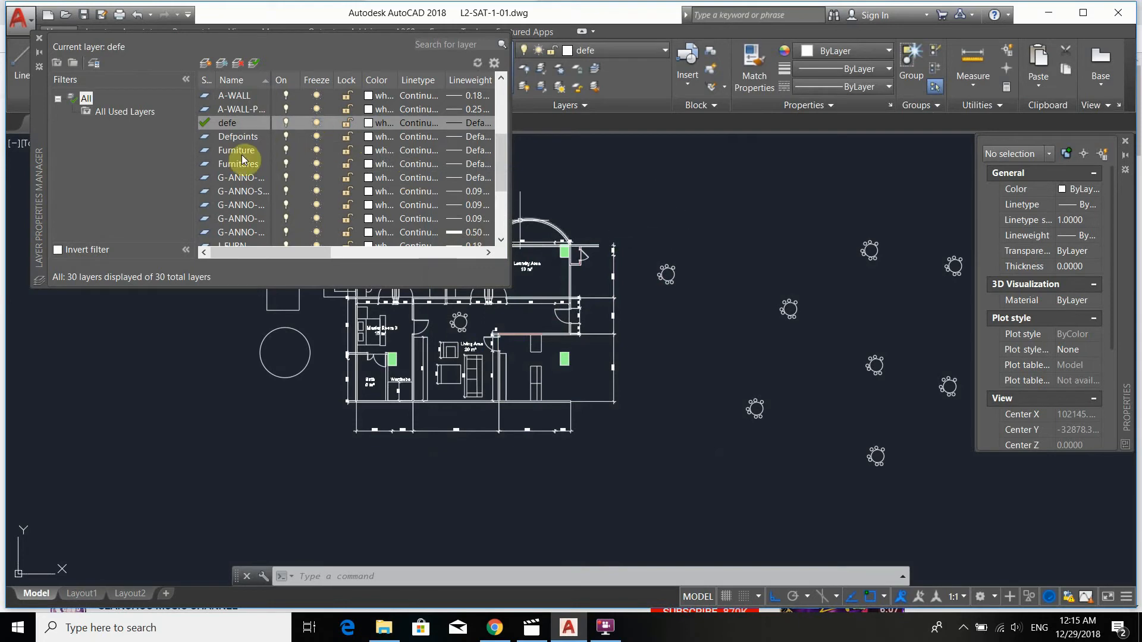
left_click(253, 153)
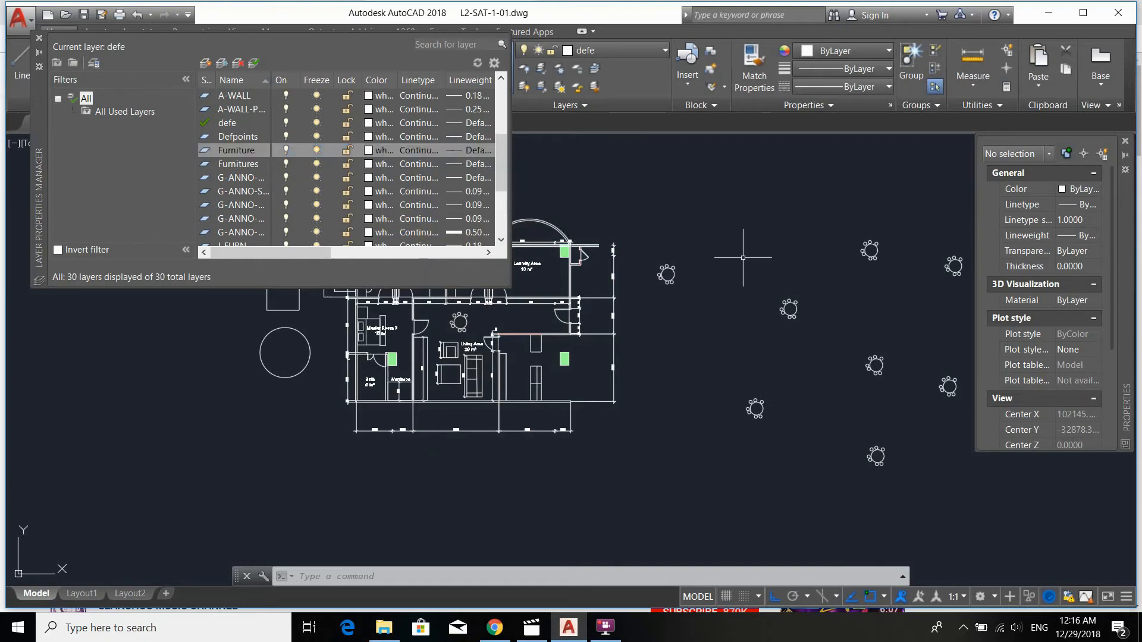
scroll(725, 235, "down", 3)
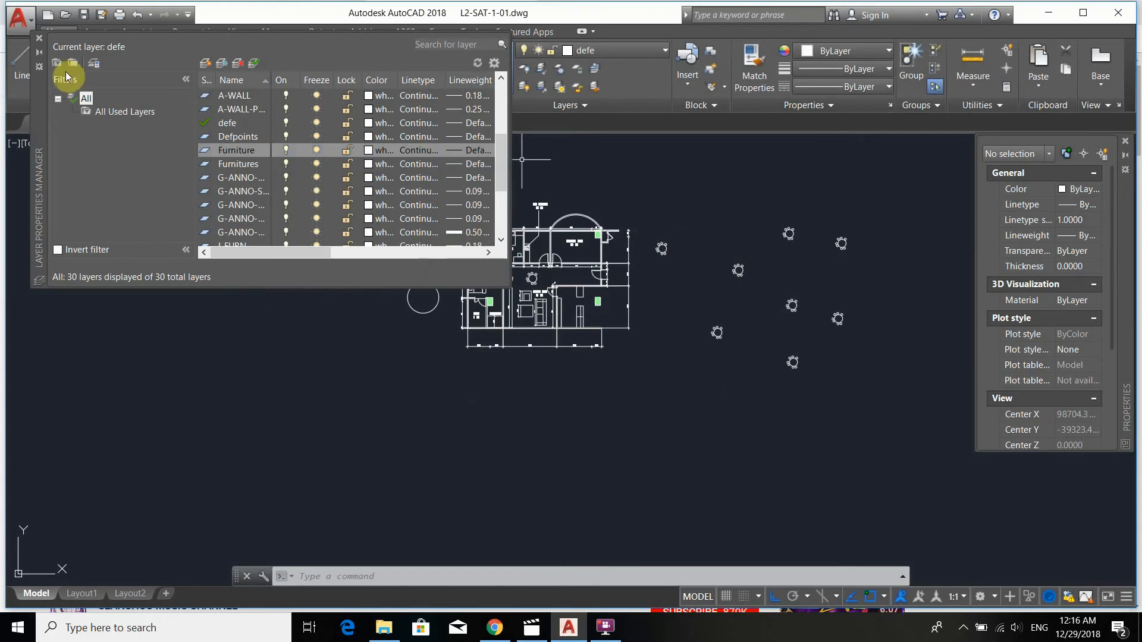
left_click(41, 40)
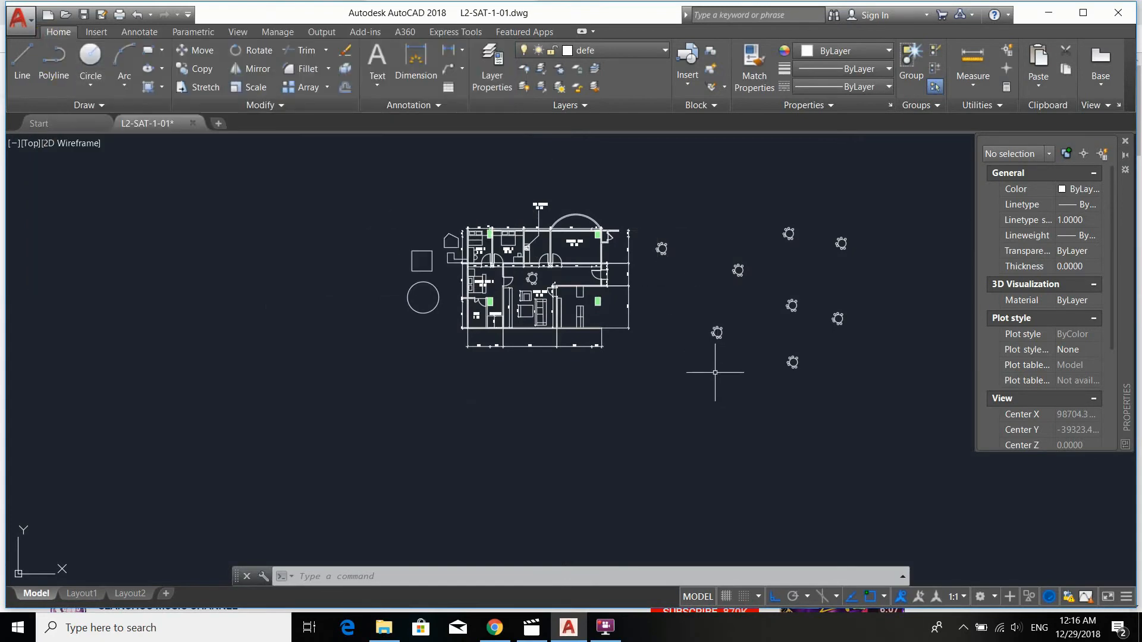
- Select the Room 2 bed outline, its dividing line and both pillows
scroll(726, 288, "up", 3)
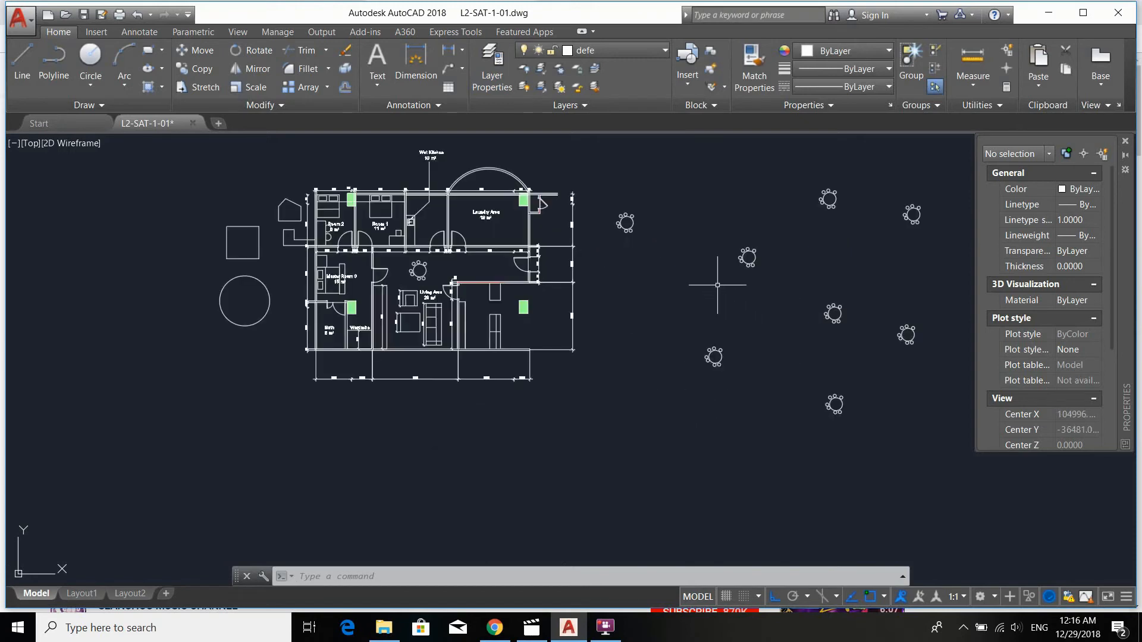
scroll(380, 268, "up", 2)
scroll(402, 254, "up", 3)
left_click(347, 279)
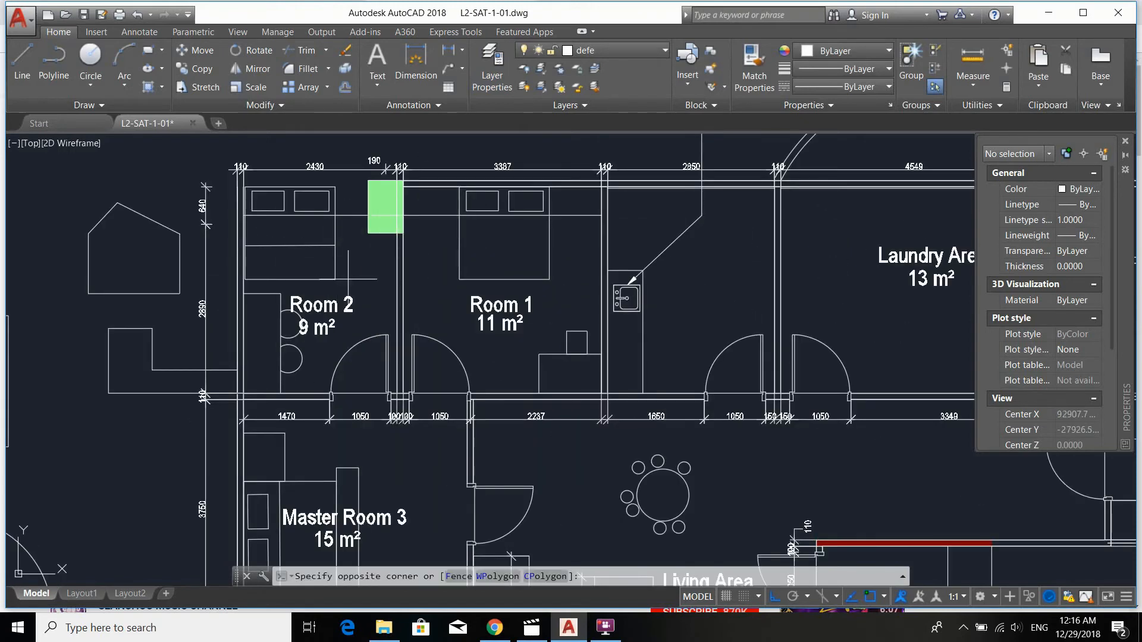
left_click(281, 232)
scroll(298, 208, "up", 3)
left_click(244, 188)
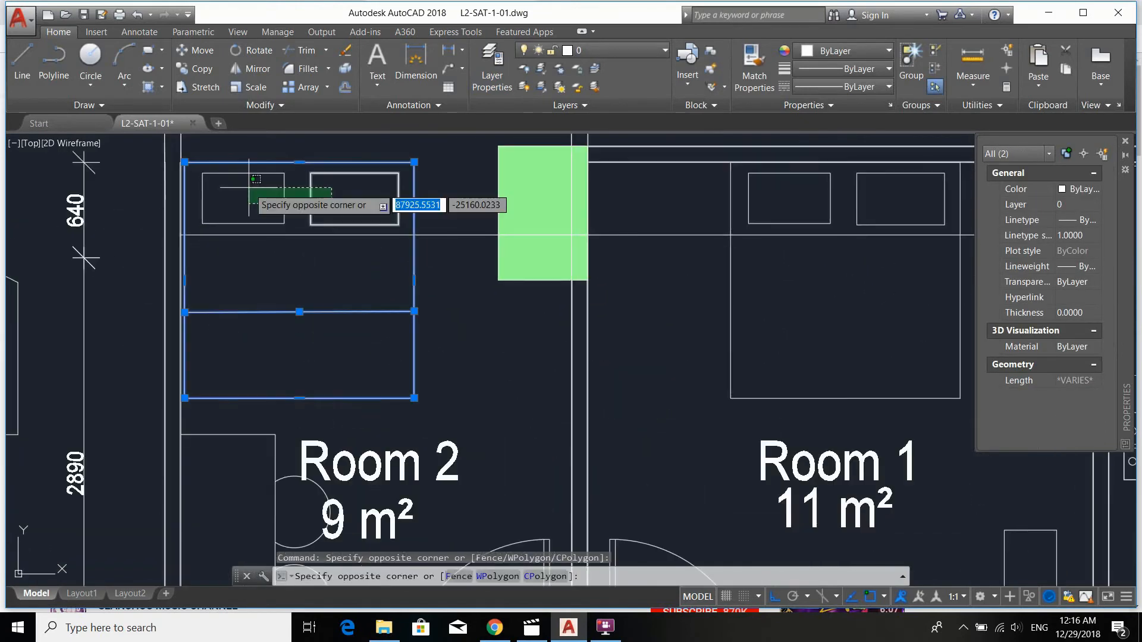
left_click(338, 215)
scroll(402, 211, "down", 3)
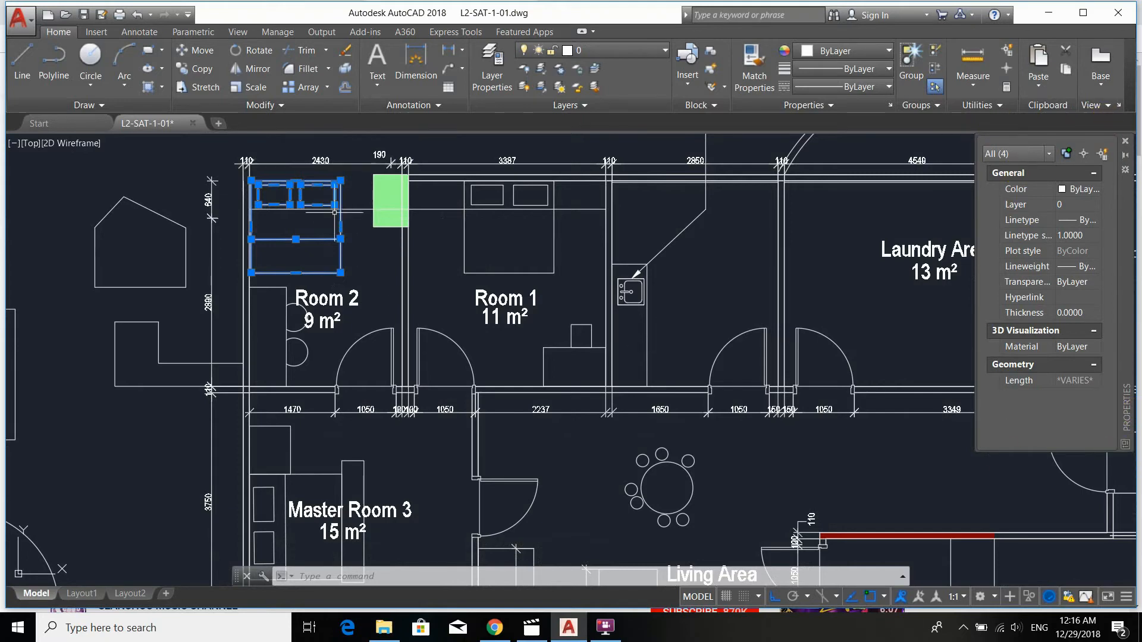
- Add the Room 1 bed outline and its two pillows to the selection
scroll(336, 213, "up", 2)
scroll(601, 218, "down", 2)
left_click(579, 259)
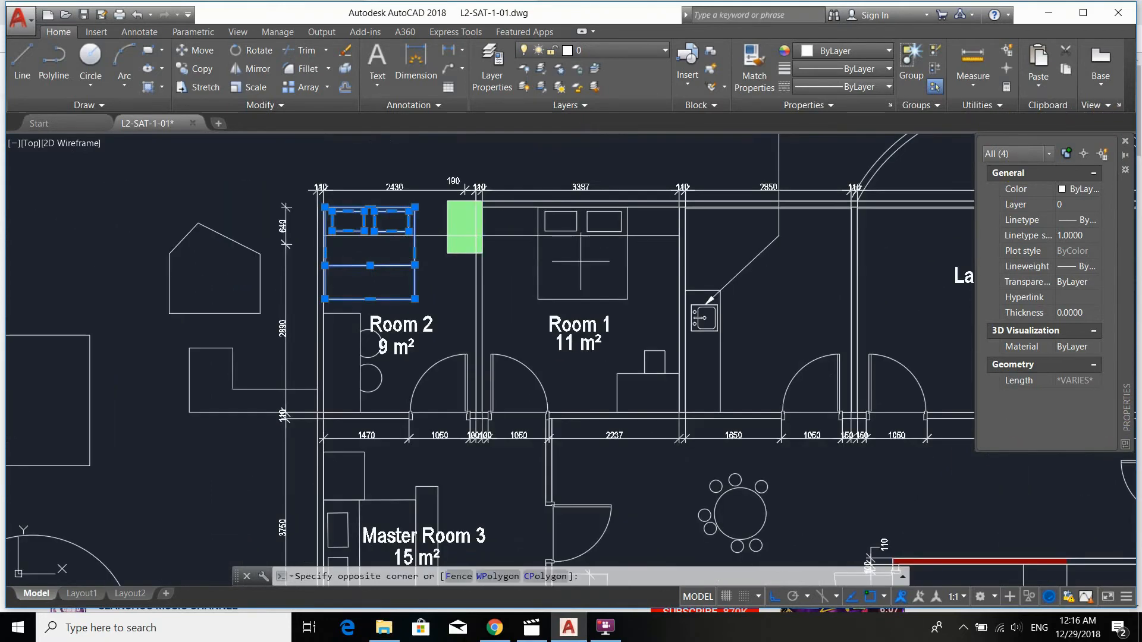
left_click(522, 246)
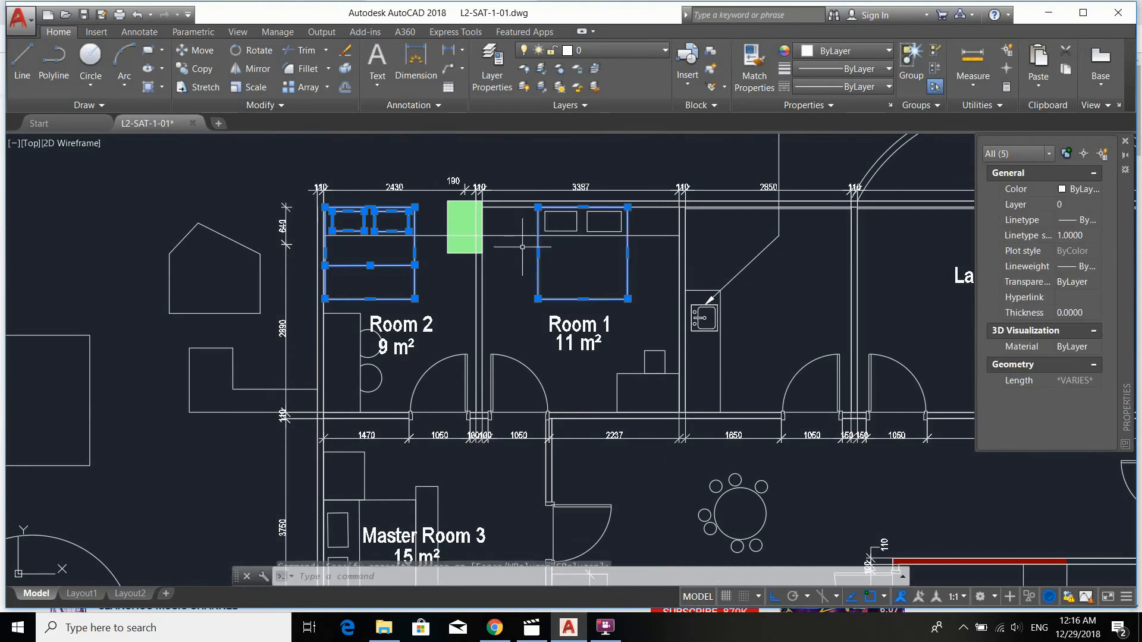
scroll(622, 229, "up", 2)
left_click(610, 226)
left_click(536, 205)
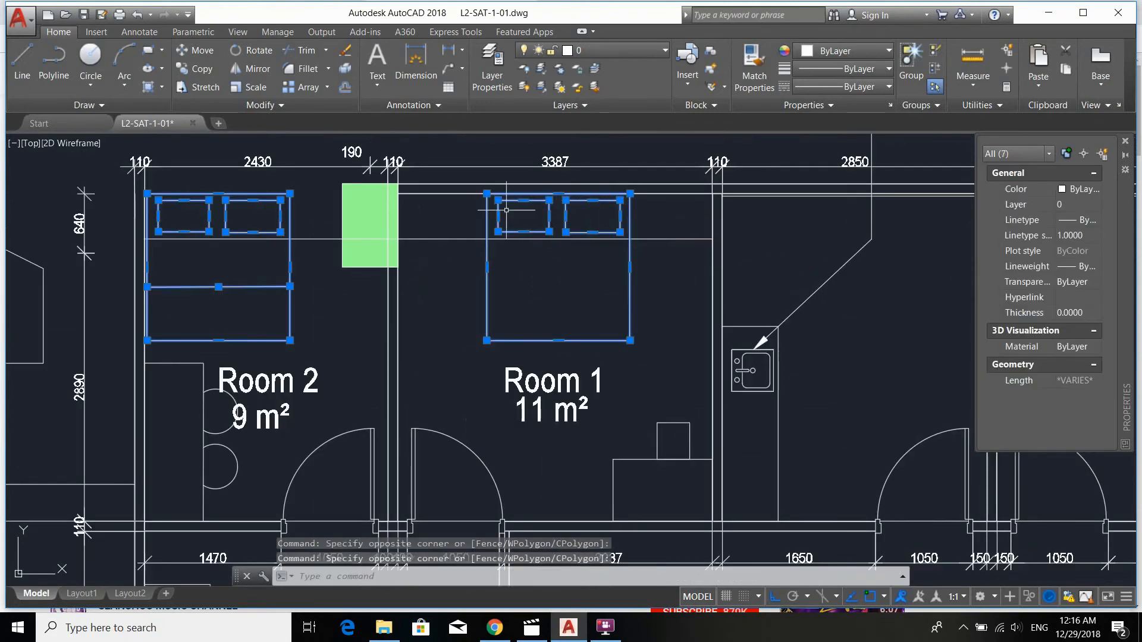
scroll(680, 270, "down", 2)
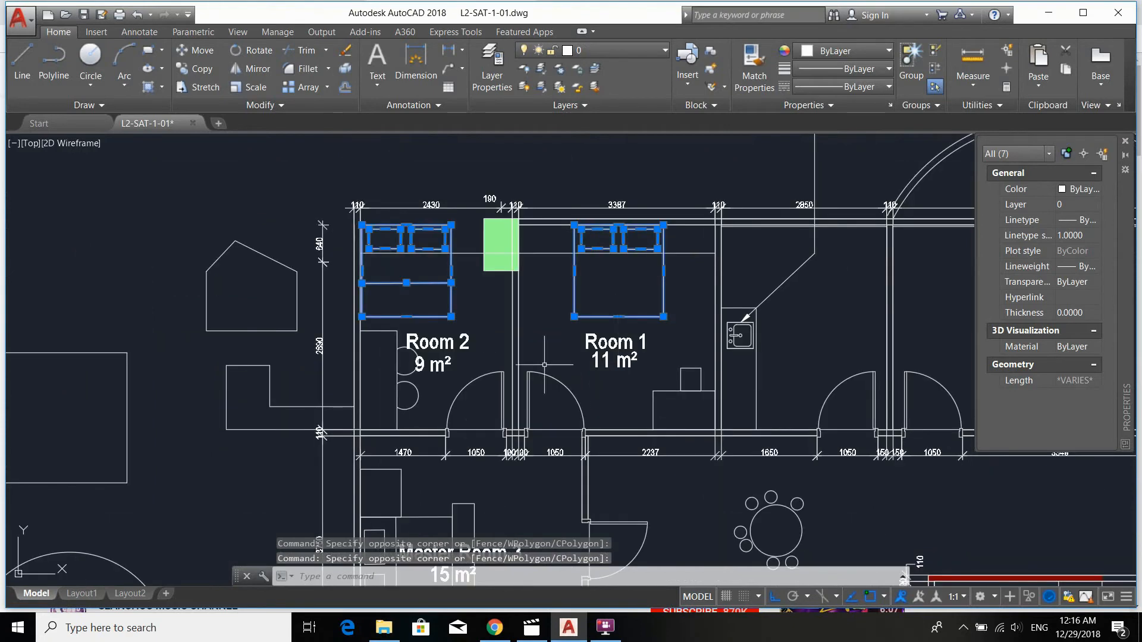
- Add the Master Room 3 bed, both pillows and the narrow rectangle at the bed's foot to the selection
middle_click_drag(417, 504, 463, 407)
left_click(463, 407)
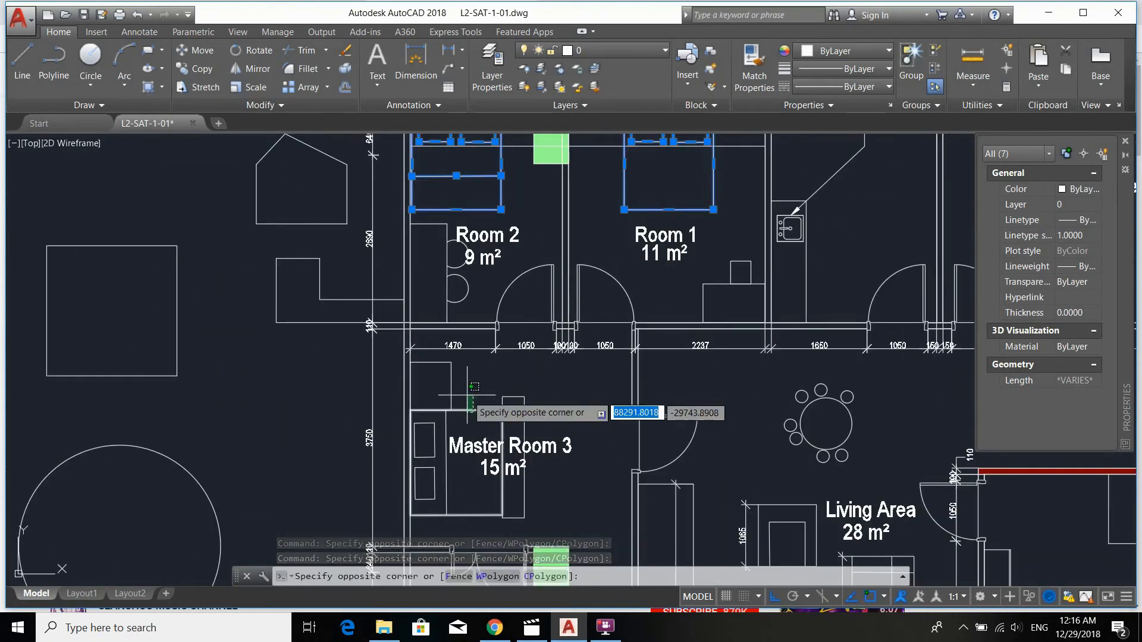
left_click(465, 391)
middle_click_drag(580, 275, 591, 197)
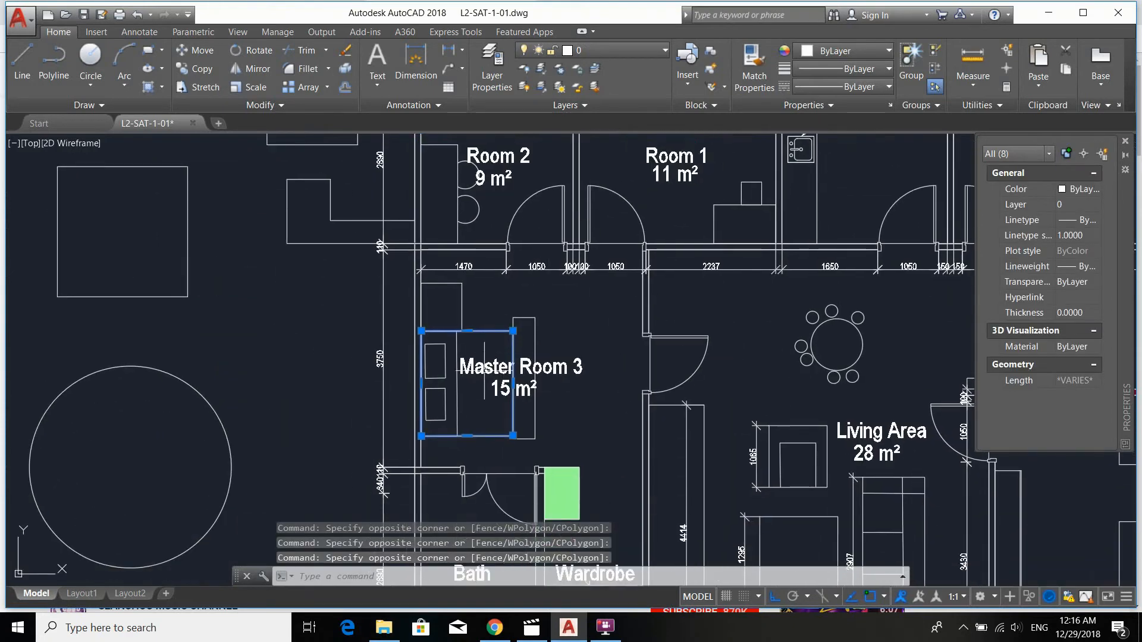
scroll(473, 412, "up", 1)
left_click(465, 427)
left_click(415, 359)
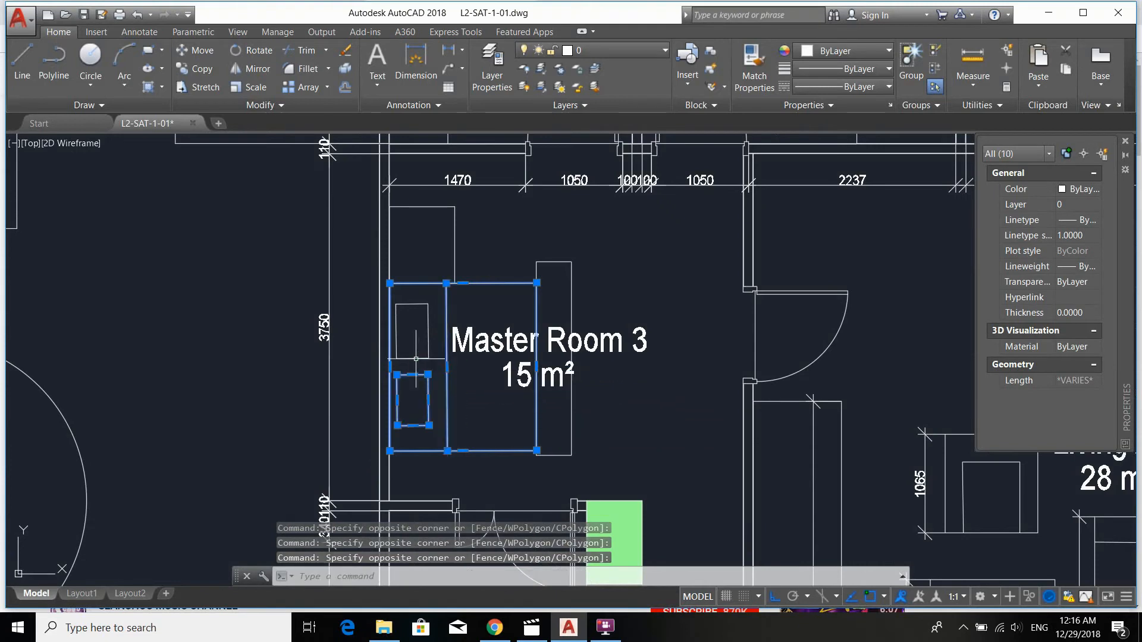
left_click(415, 347)
left_click(409, 379)
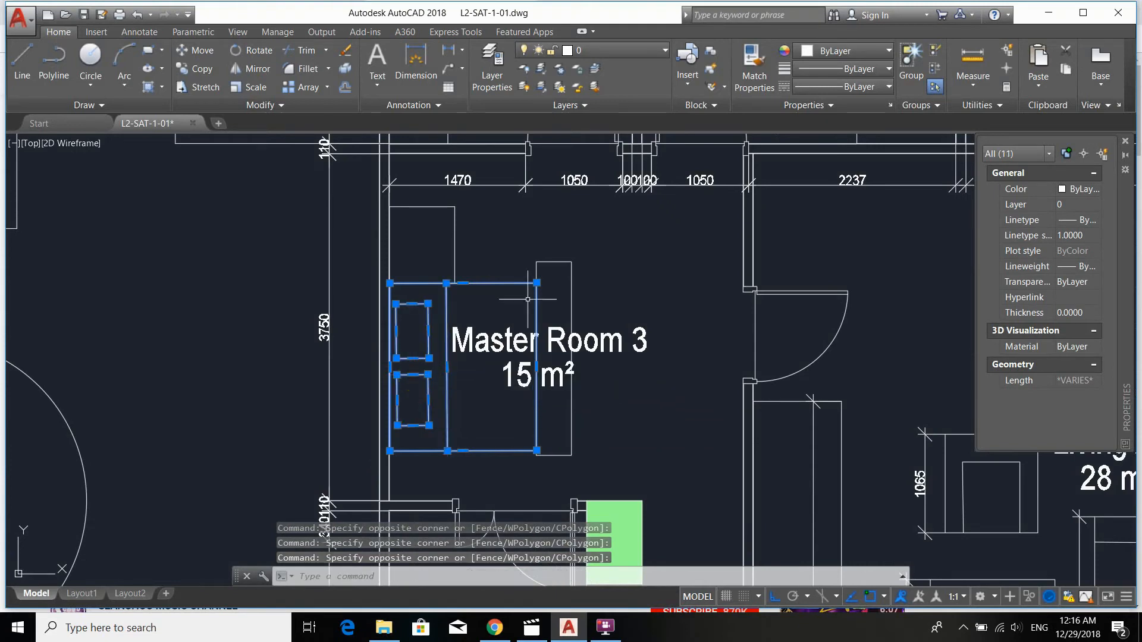
left_click(601, 309)
left_click(562, 324)
- Add the Master Room 3 door with its adjoining wall lines to the selection, and remove them from it again
scroll(645, 287, "down", 4)
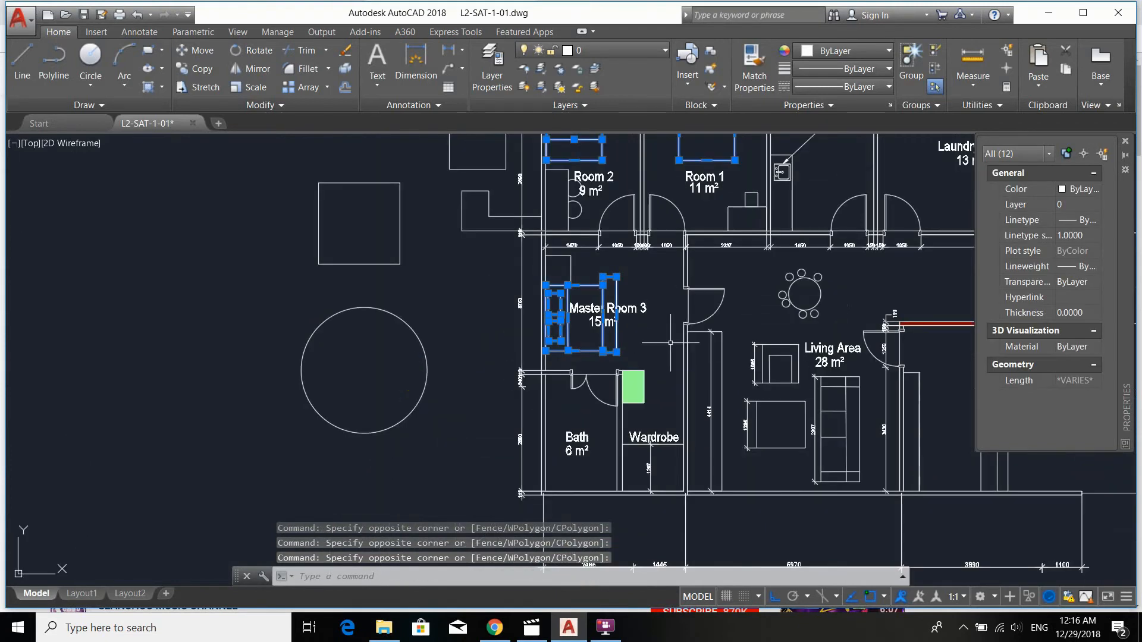
scroll(731, 301, "up", 6)
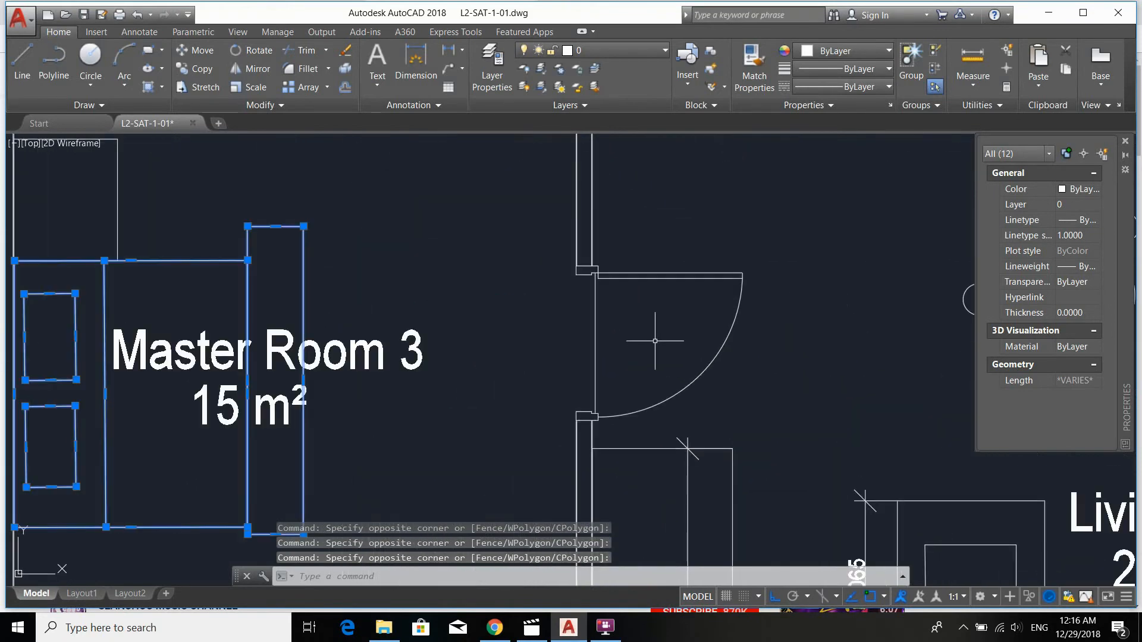
left_click(657, 323)
left_click(549, 249)
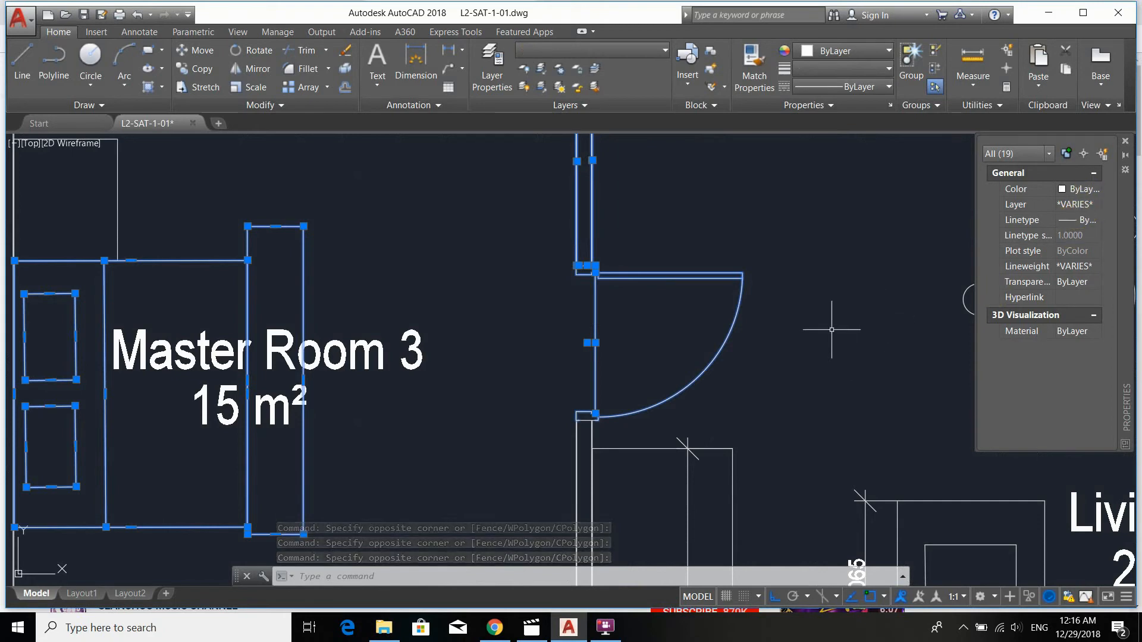
scroll(691, 301, "down", 2)
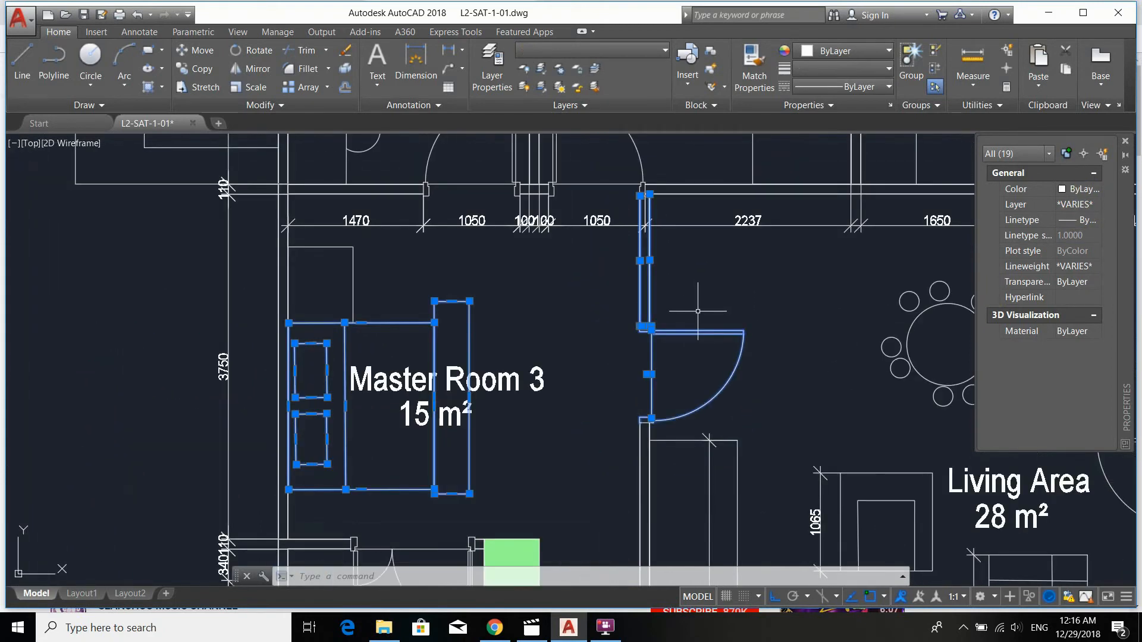
left_click(681, 368, "shift")
left_click(607, 286, "shift")
- Add the Living Area armchair, coffee table and sofa to the selection
scroll(679, 354, "down", 2)
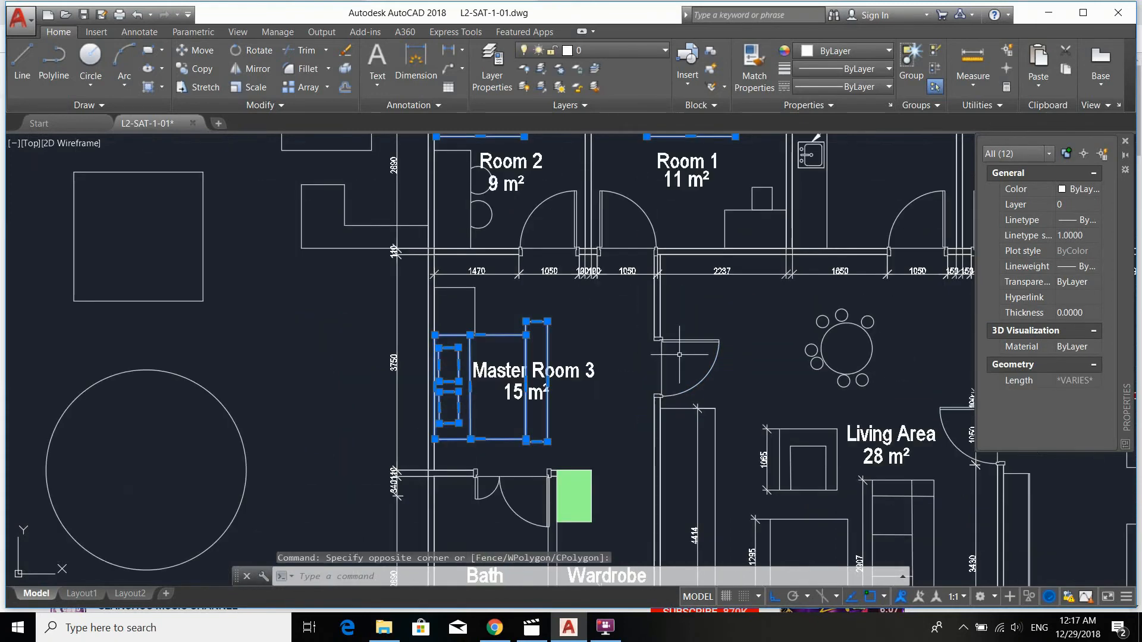
scroll(679, 355, "down", 2)
scroll(609, 361, "up", 2)
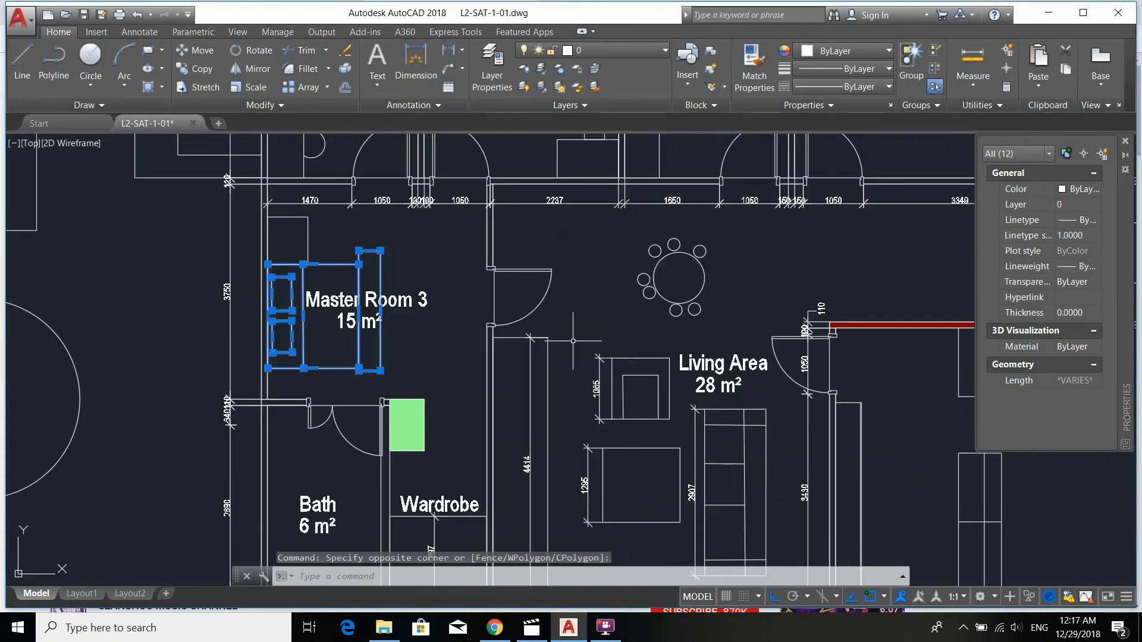
left_click(678, 446)
left_click(573, 383)
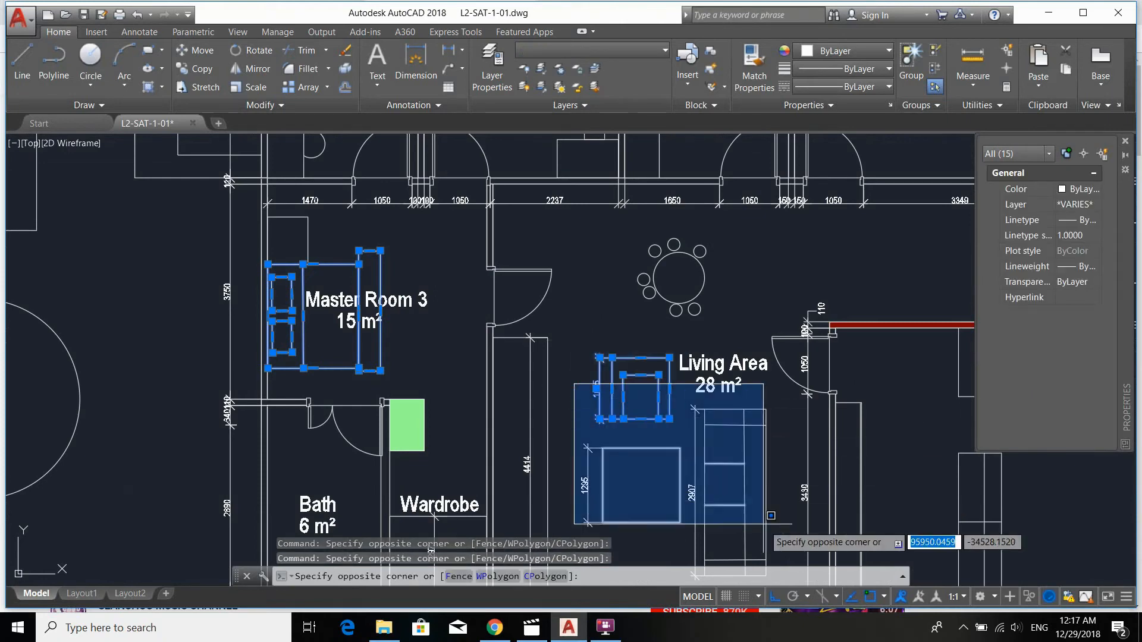
middle_click_drag(773, 517, 763, 459)
left_click(776, 520)
scroll(776, 520, "down", 2)
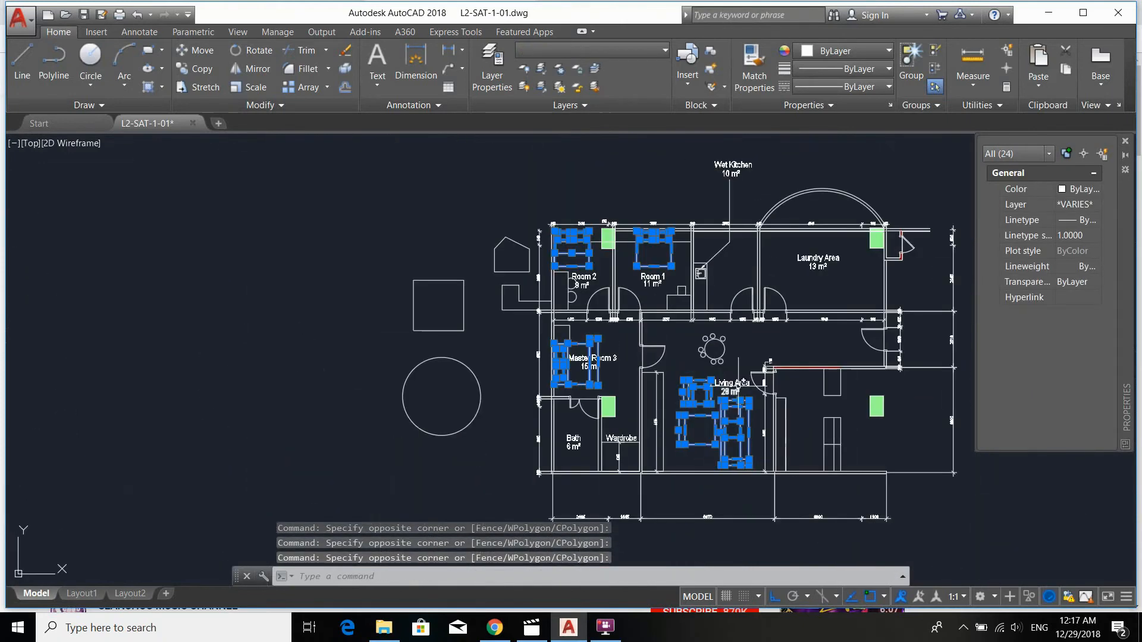
- Add the Living Area round dining table with its chairs and the Wardrobe outline with its label to the selection
scroll(697, 321, "up", 3)
left_click(697, 321)
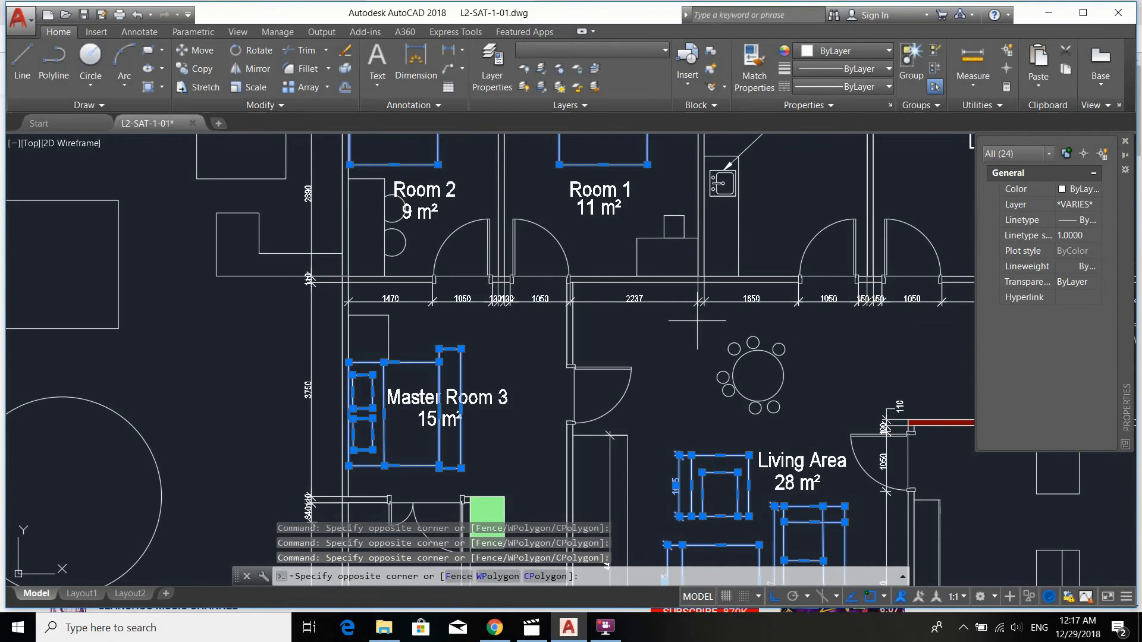
left_click(835, 425)
scroll(744, 365, "down", 6)
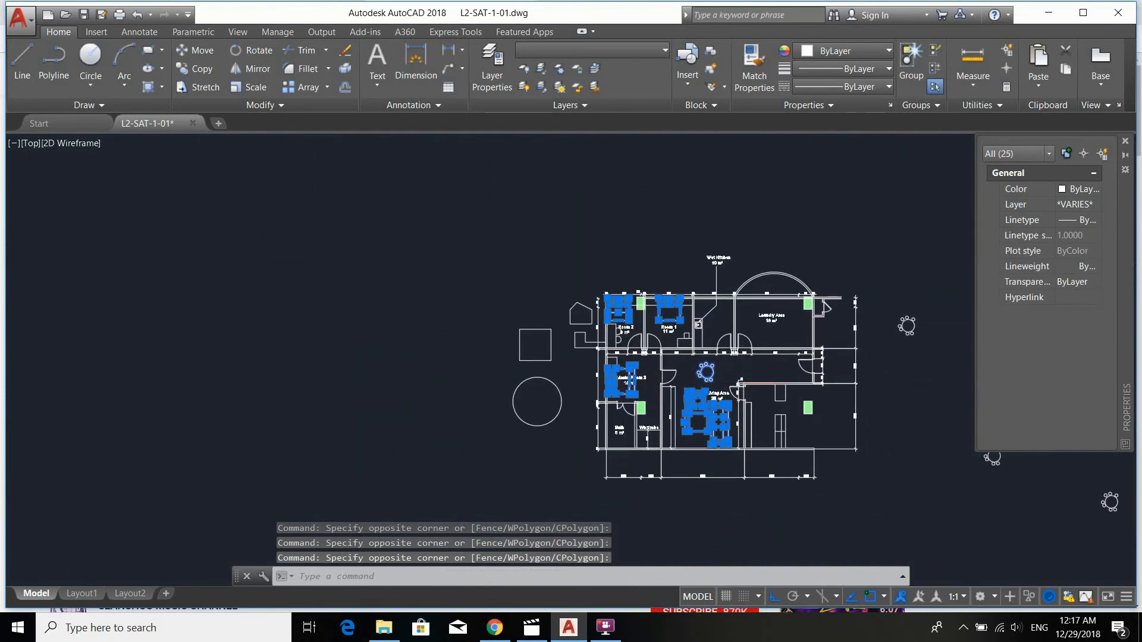
scroll(624, 443, "up", 4)
left_click(699, 426)
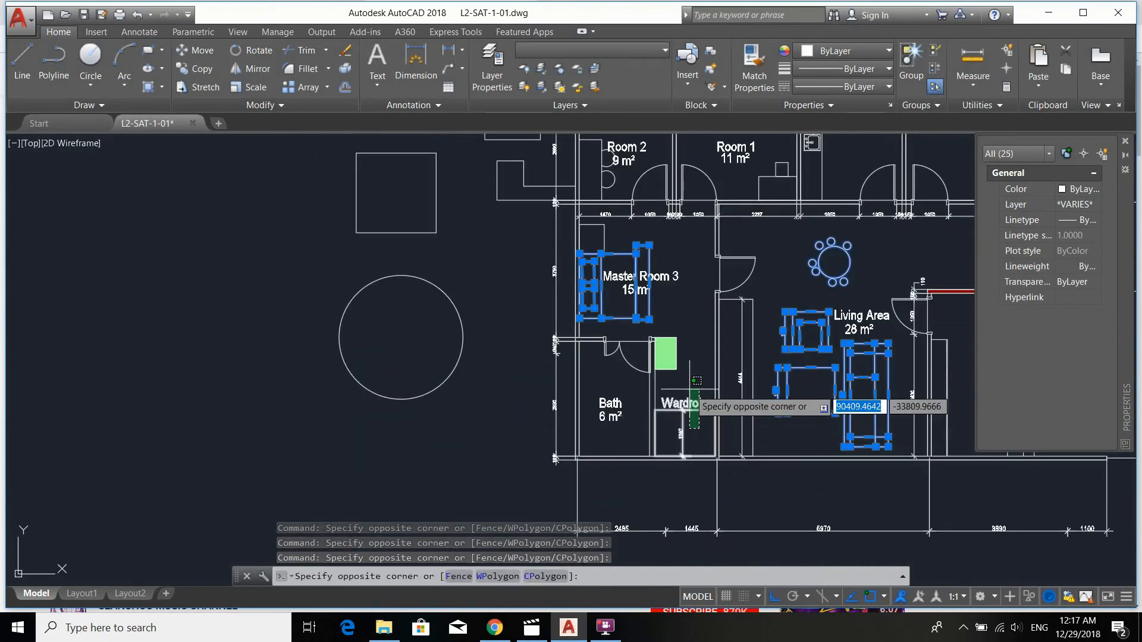
left_click(697, 414)
scroll(827, 353, "down", 4)
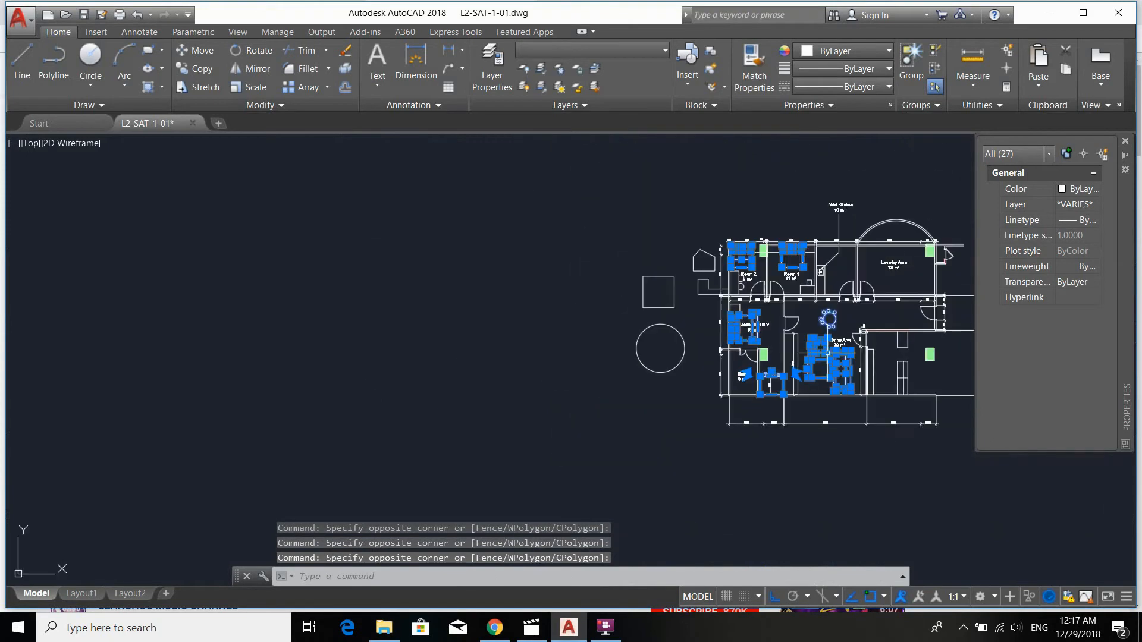
- Add the Room 2 desk with its two chairs and the Room 1 desk with its chair to the selection
scroll(734, 285, "up", 4)
left_click(775, 297)
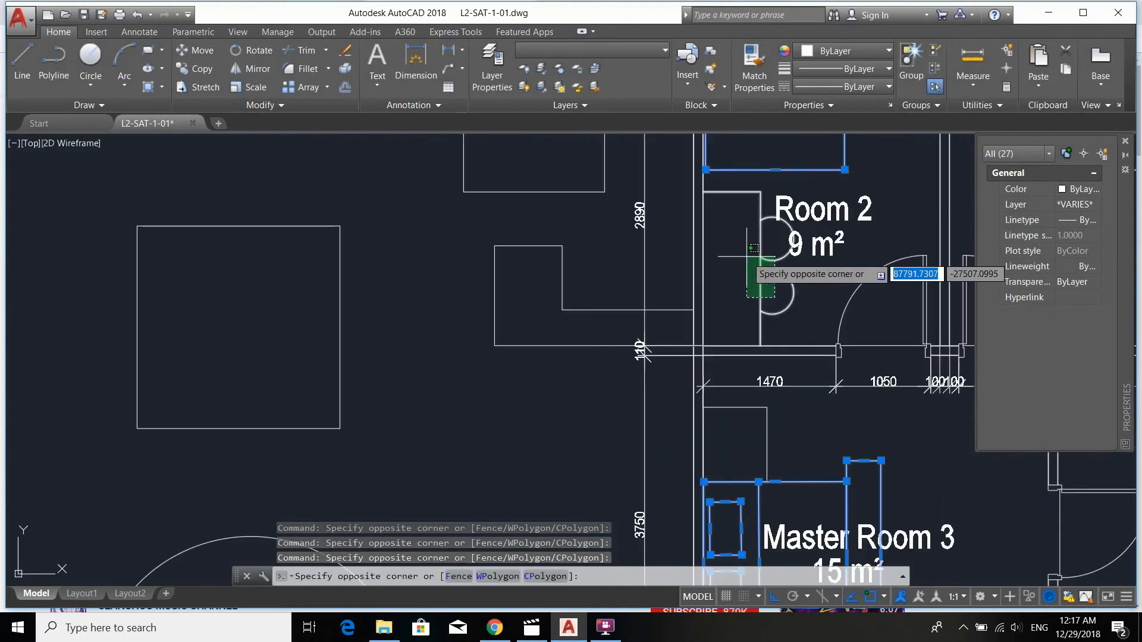
left_click(744, 252)
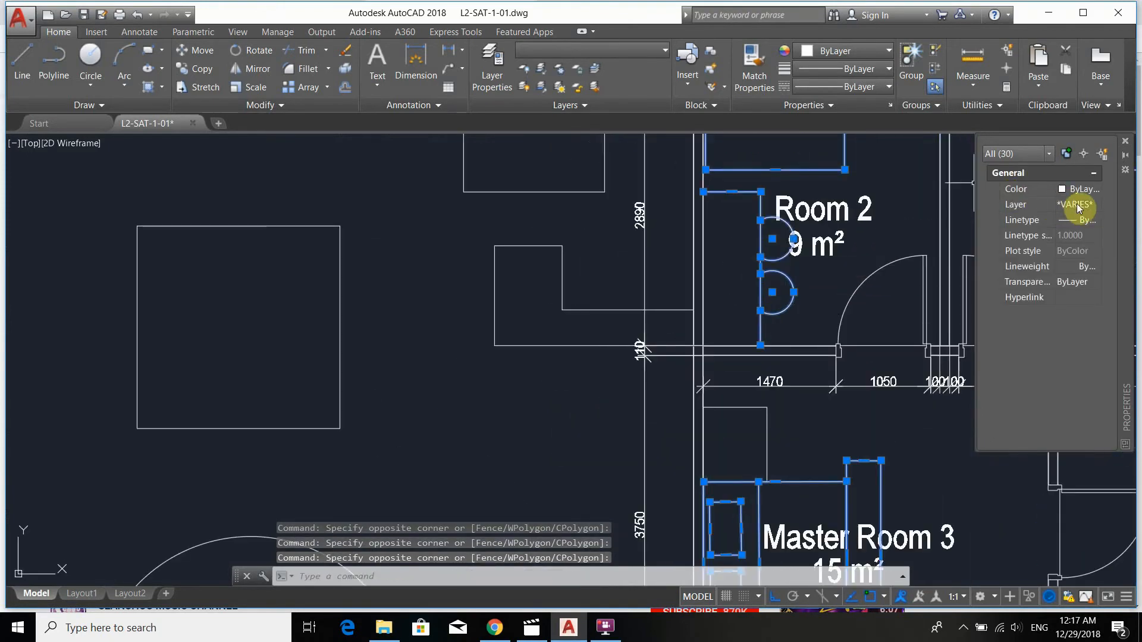
middle_click_drag(815, 262, 574, 260)
scroll(574, 260, "down", 2)
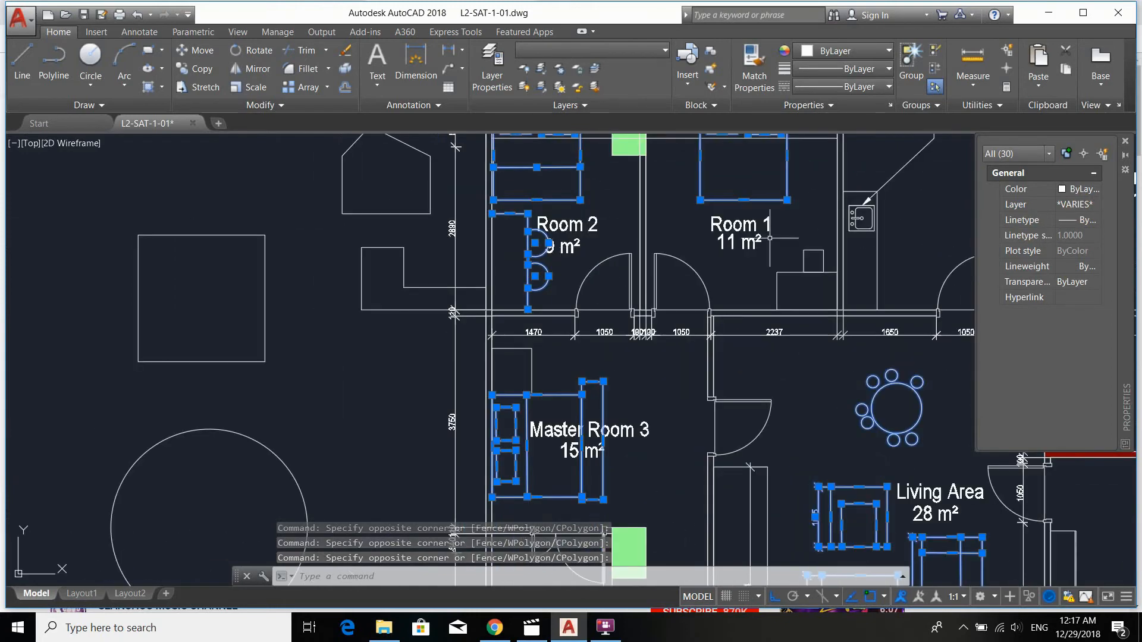
left_click(775, 312)
left_click(992, 228)
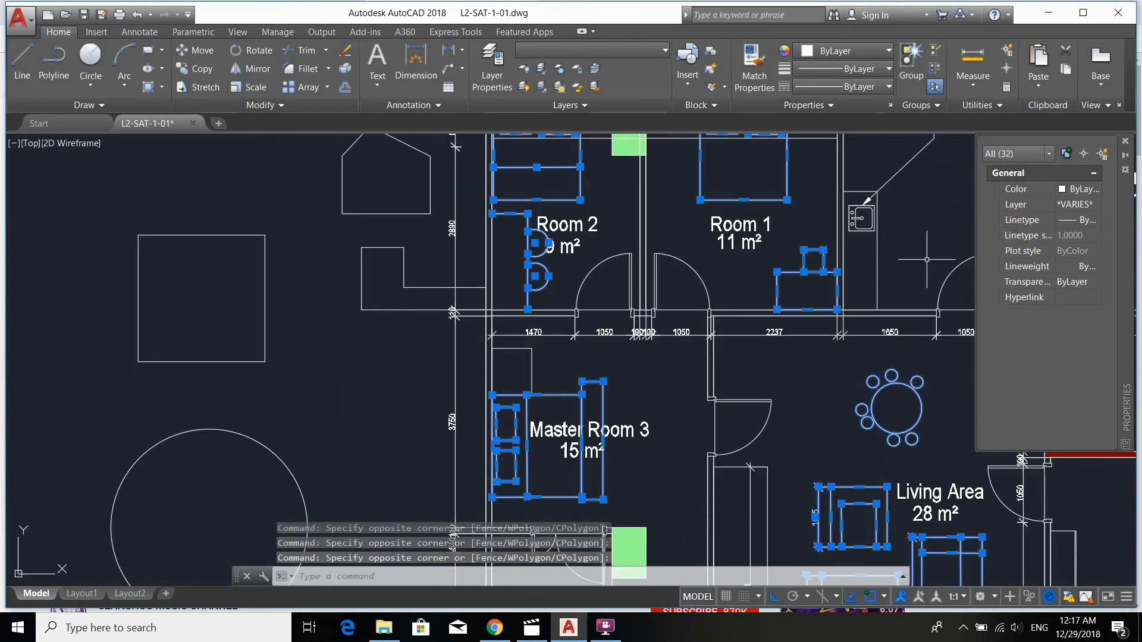
- Assign the selected furniture objects to the Furniture layer and clear the selection
left_click(1087, 204)
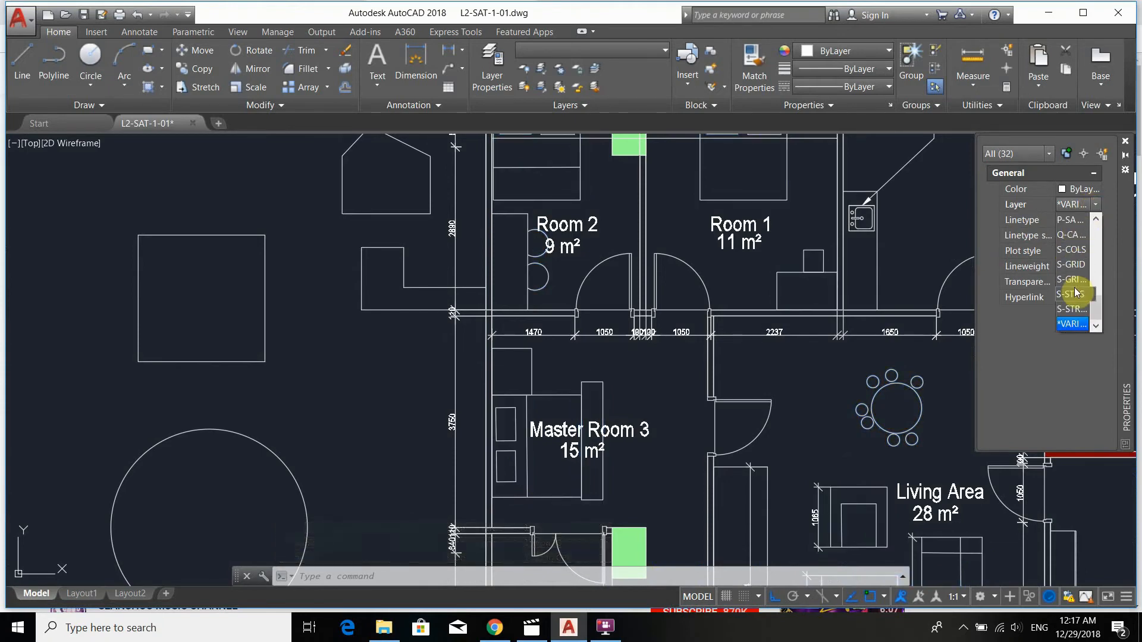
key("f")
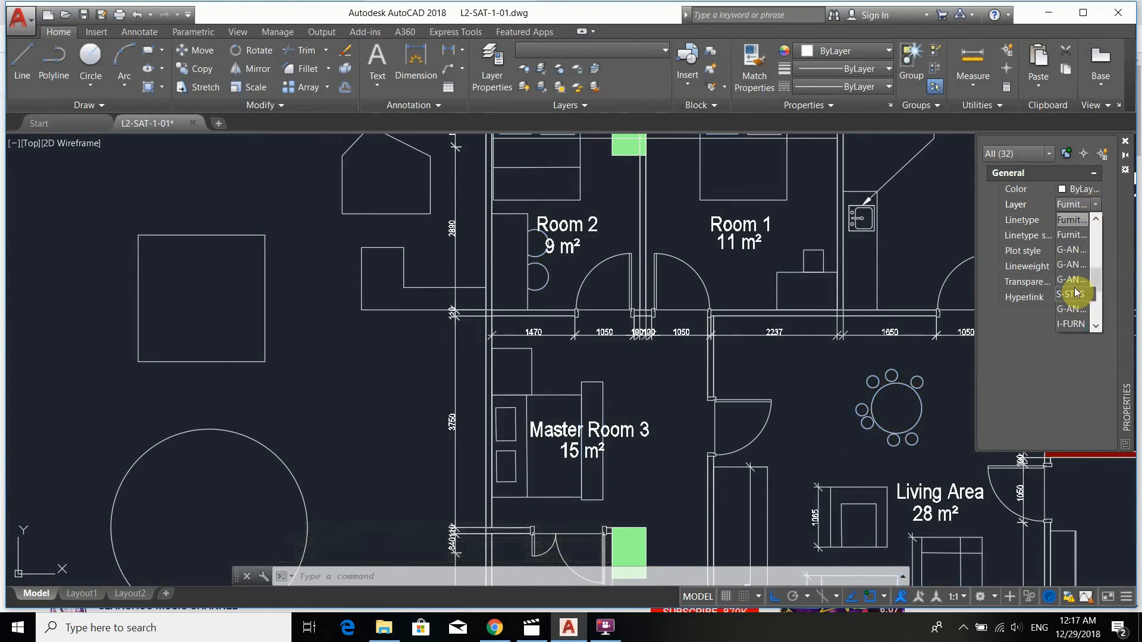
left_click(1076, 221)
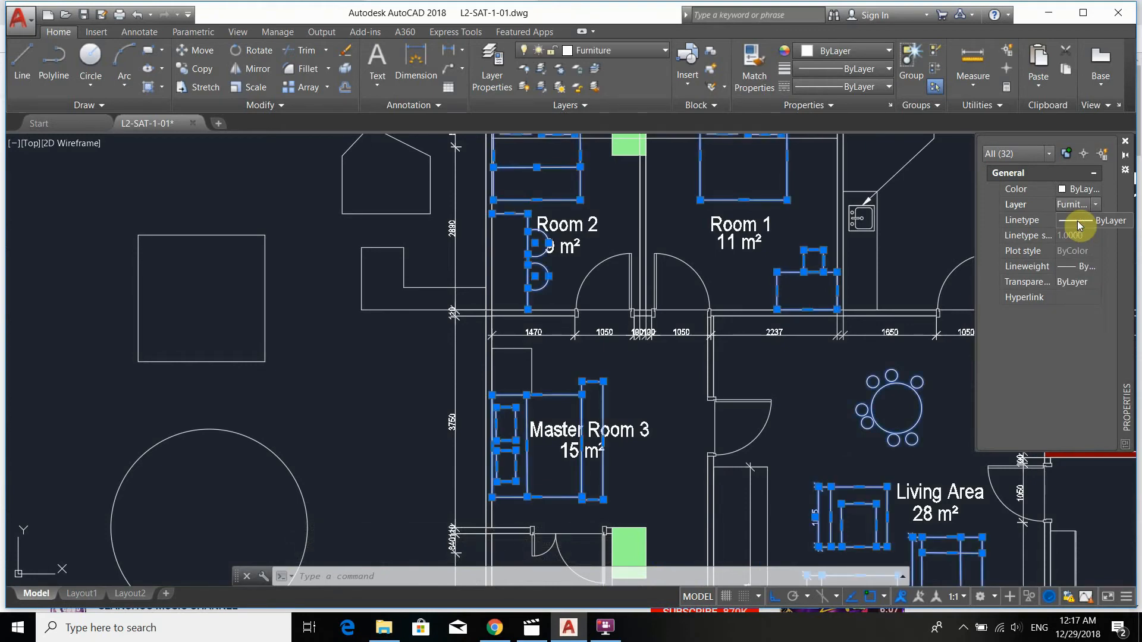
scroll(707, 231, "down", 5)
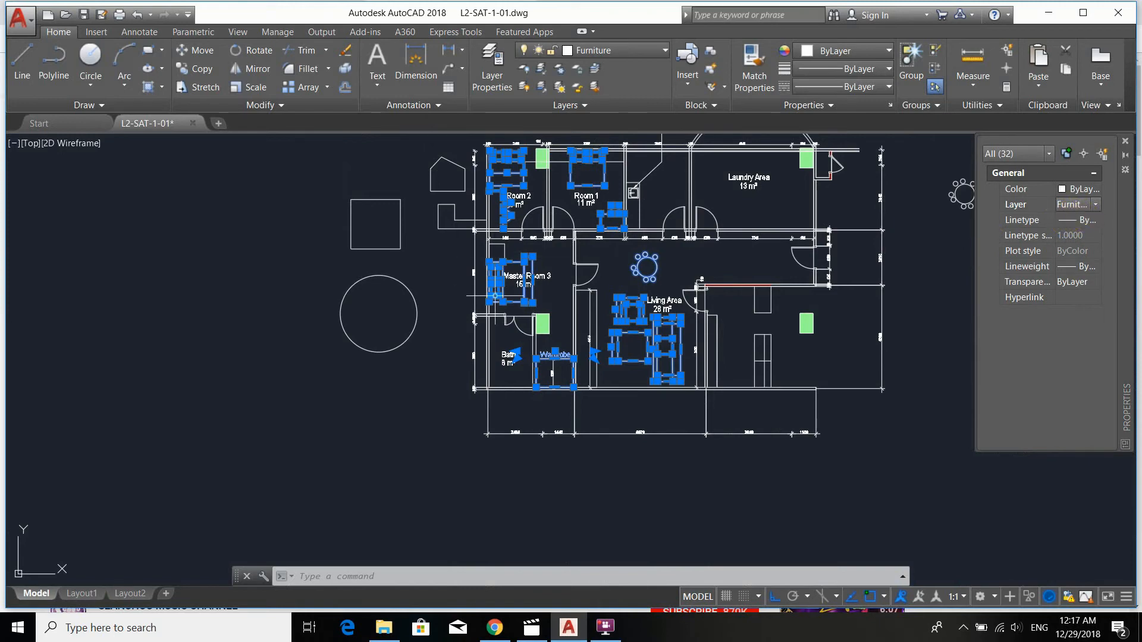
key("Escape")
key("Escape")
key("Escape")
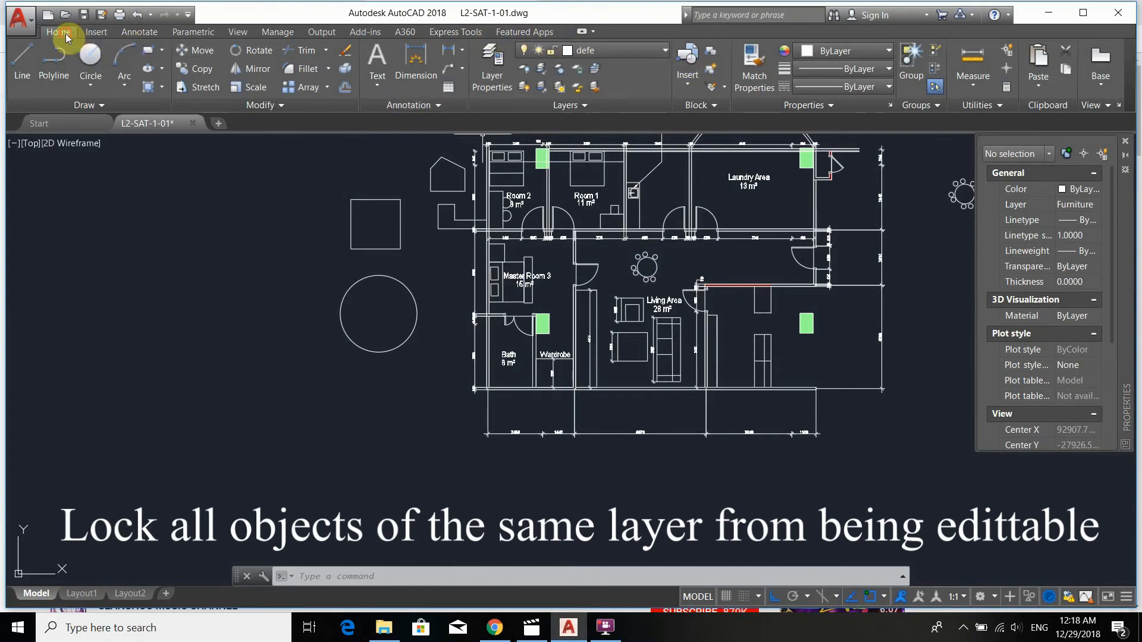
- Open the layer properties manager and lock the Furniture layer
left_click(483, 66)
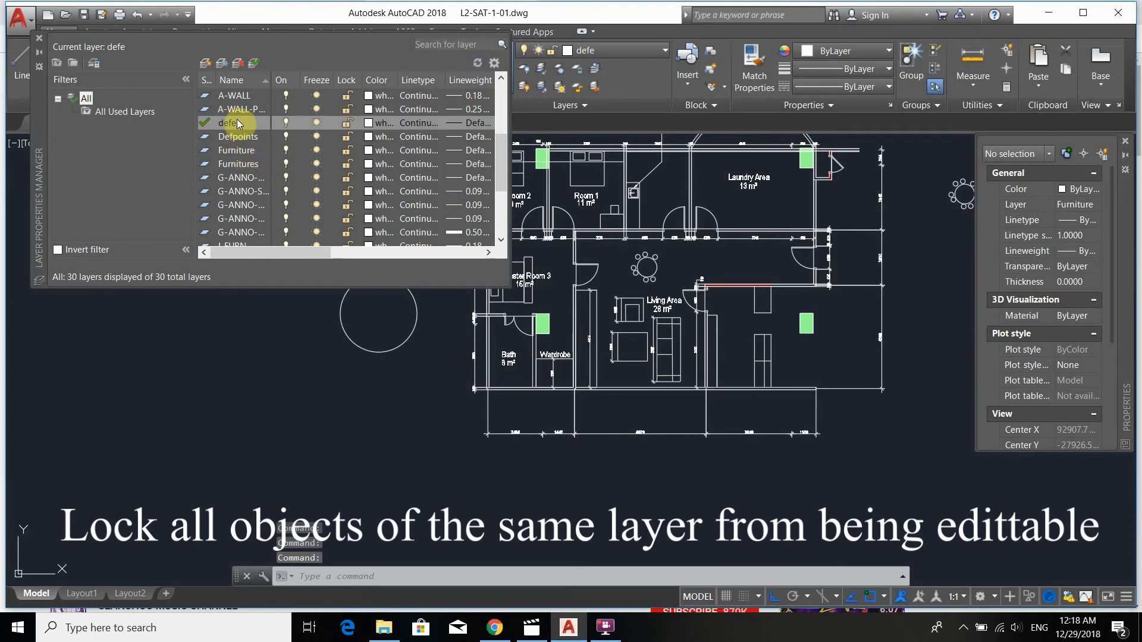
type("F")
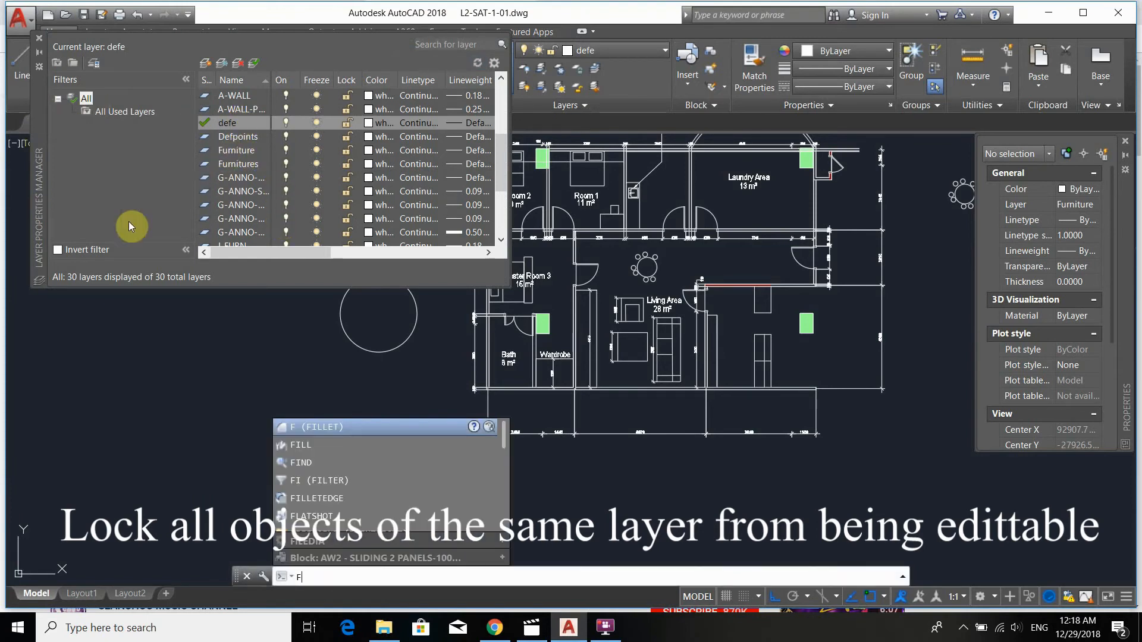
left_click(233, 139)
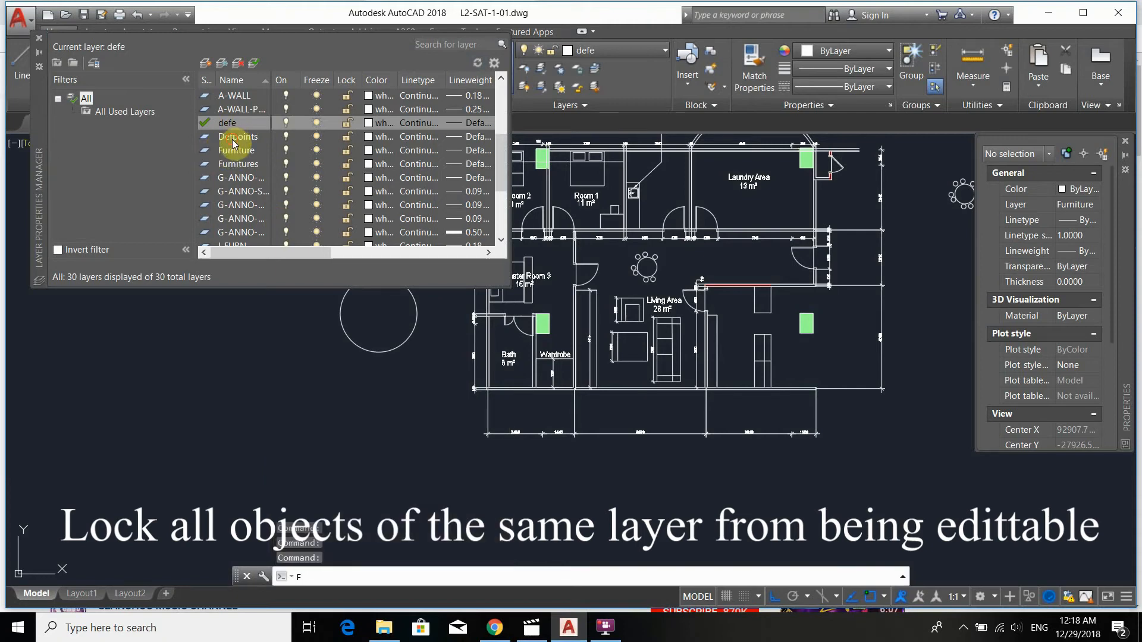
key("Down")
key("Down")
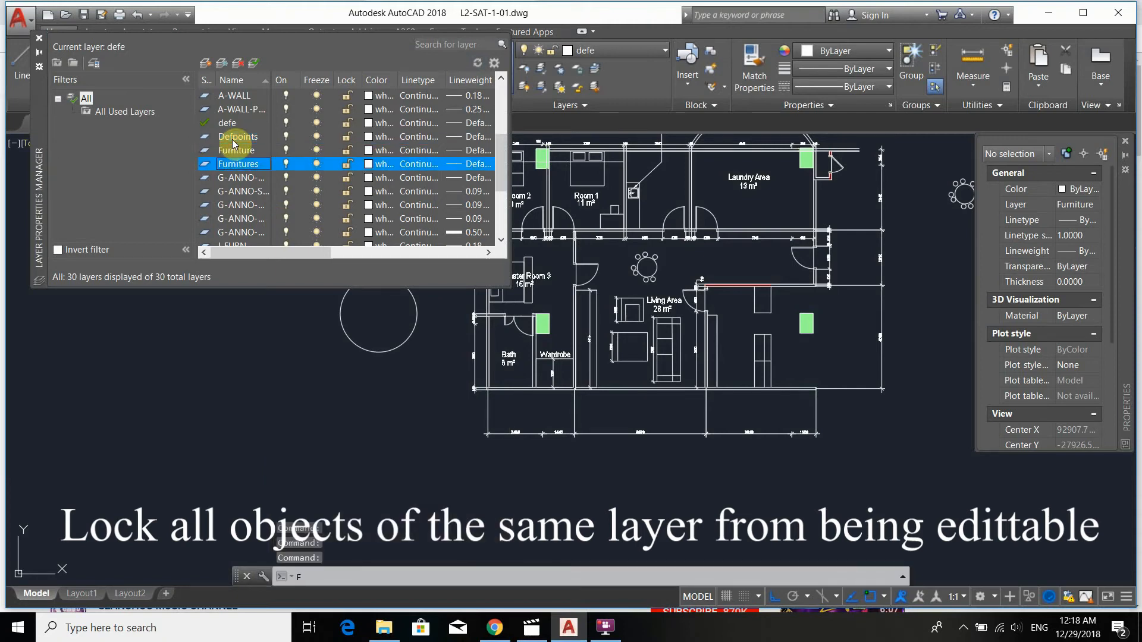
left_click(237, 150)
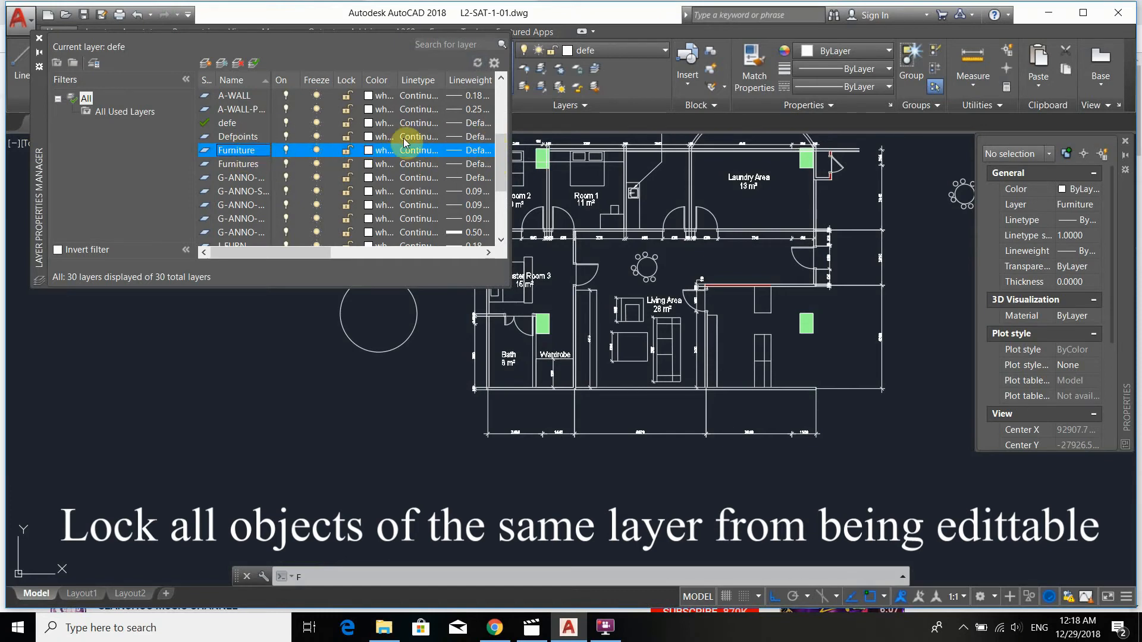
left_click(348, 151)
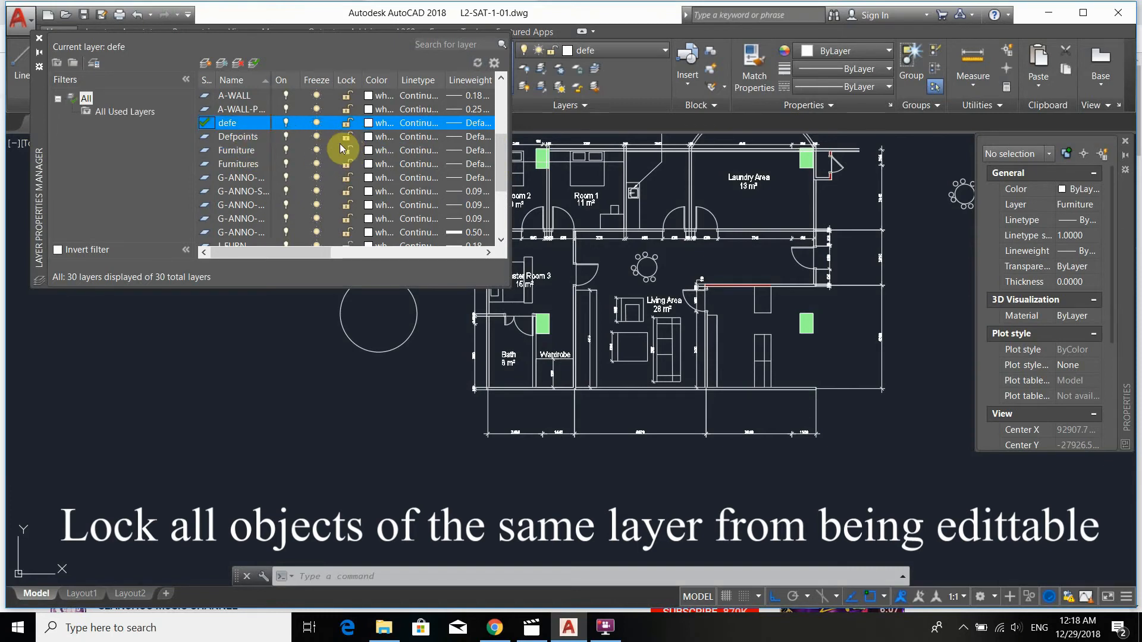
left_click(347, 150)
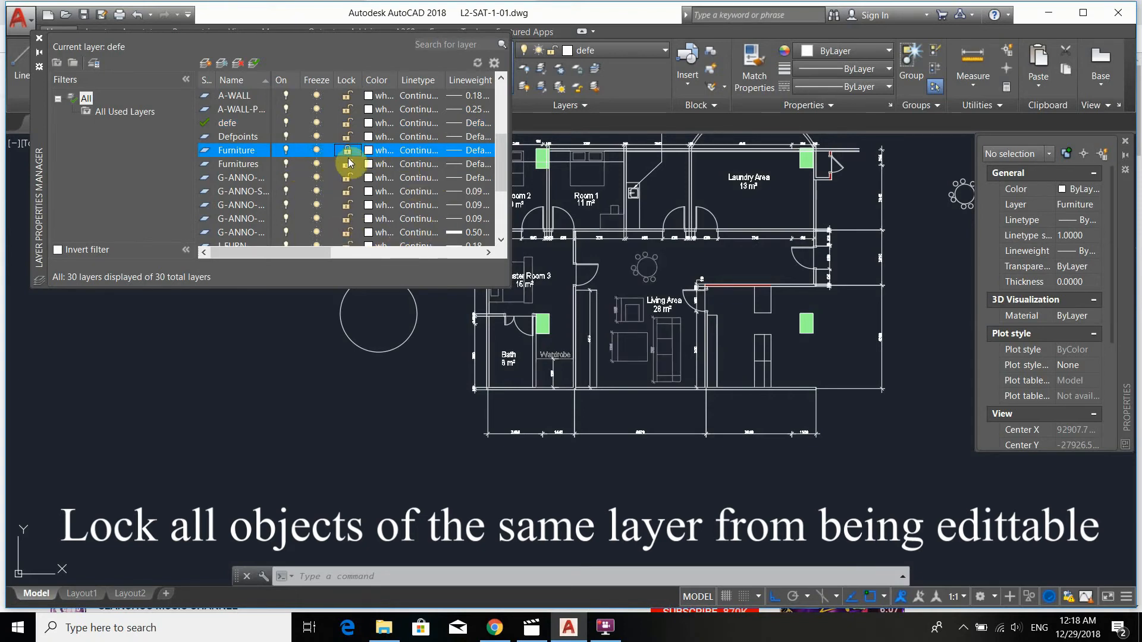
left_click(347, 150)
- Try to move the Living Area armchair and coffee table while the Furniture layer is locked
mouse_move(760, 307)
middle_mouse_down()
mouse_move(689, 351)
mouse_move(559, 396)
mouse_move(666, 409)
middle_mouse_up()
scroll(553, 459, "up", 2)
middle_click_drag(588, 441, 646, 363)
scroll(646, 363, "down", 2)
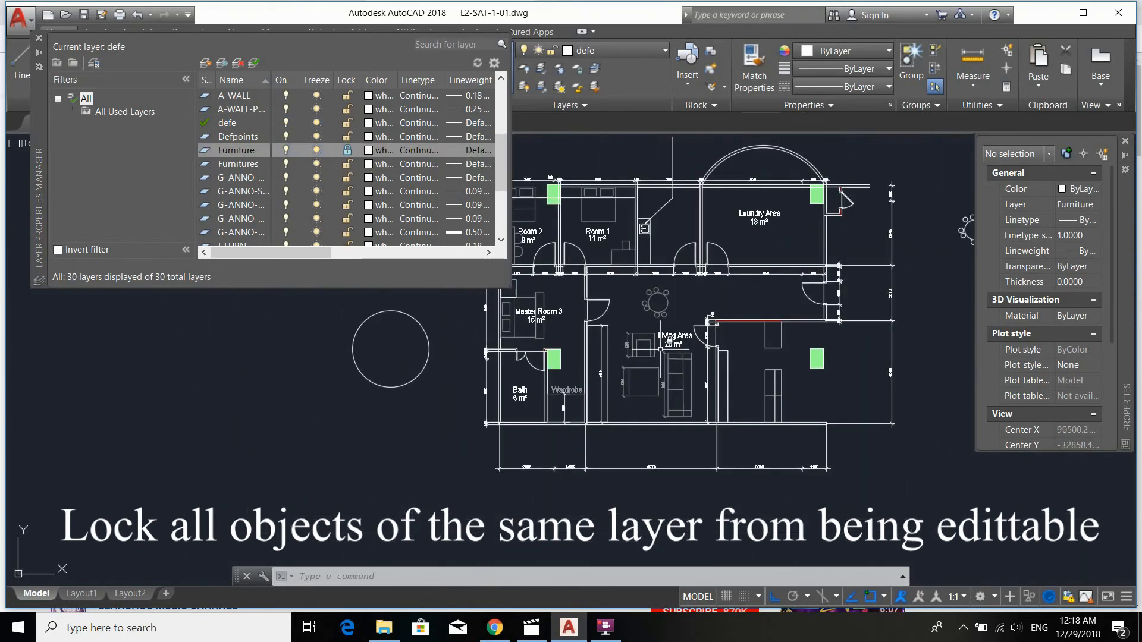
key("Escape")
scroll(634, 363, "up", 3)
left_click(675, 429)
left_click(631, 302)
scroll(687, 375, "down", 2)
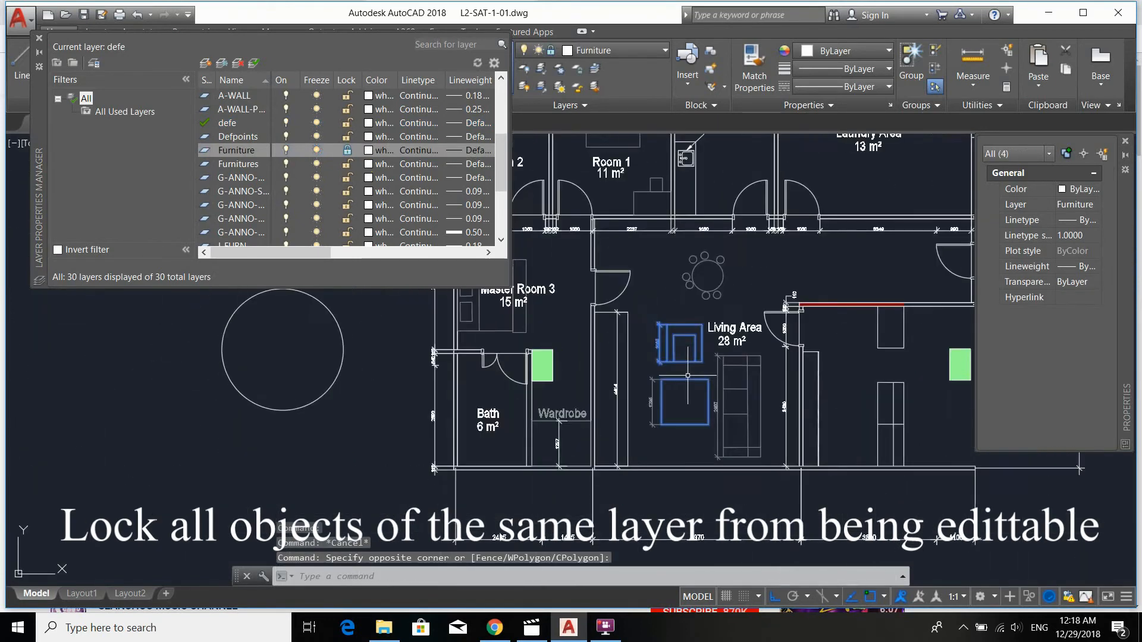
scroll(688, 375, "down", 2)
scroll(654, 354, "up", 4)
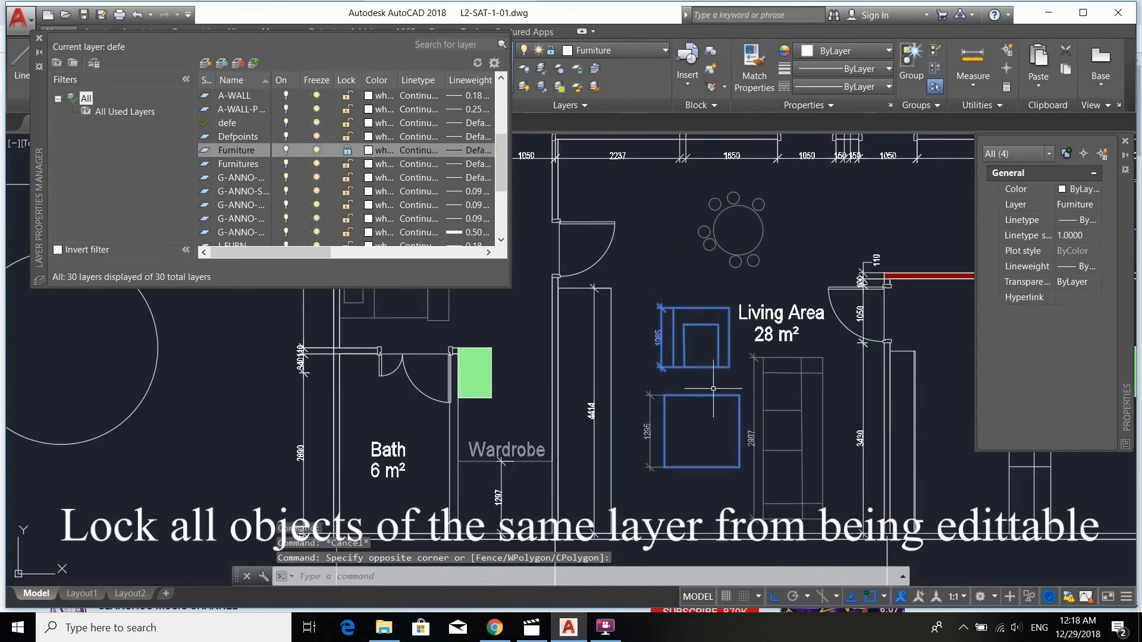
type("m")
key("Return")
left_click(692, 341)
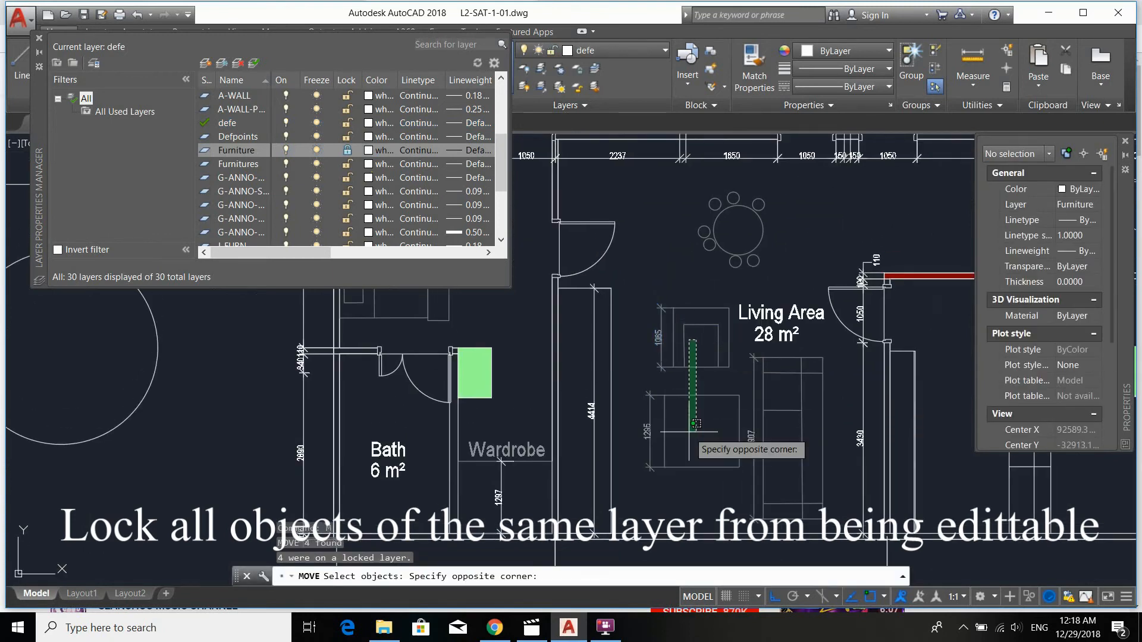
left_click(695, 424)
key("Escape")
- Try to copy the Living Area armchair and coffee table while the Furniture layer is locked
left_click(719, 427)
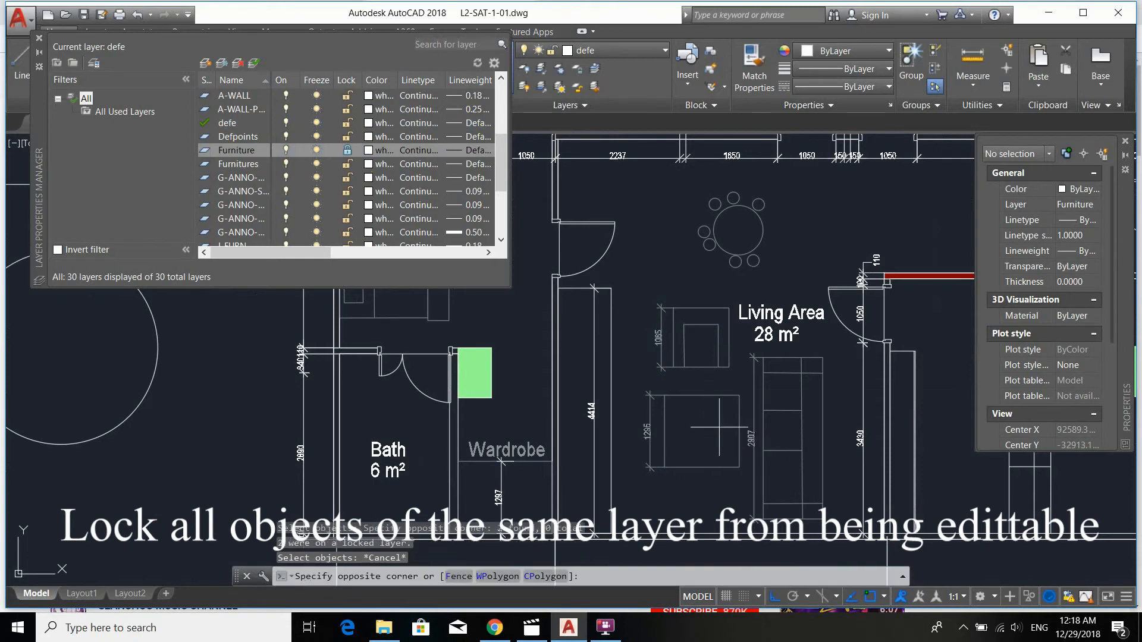
left_click(672, 337)
type("c")
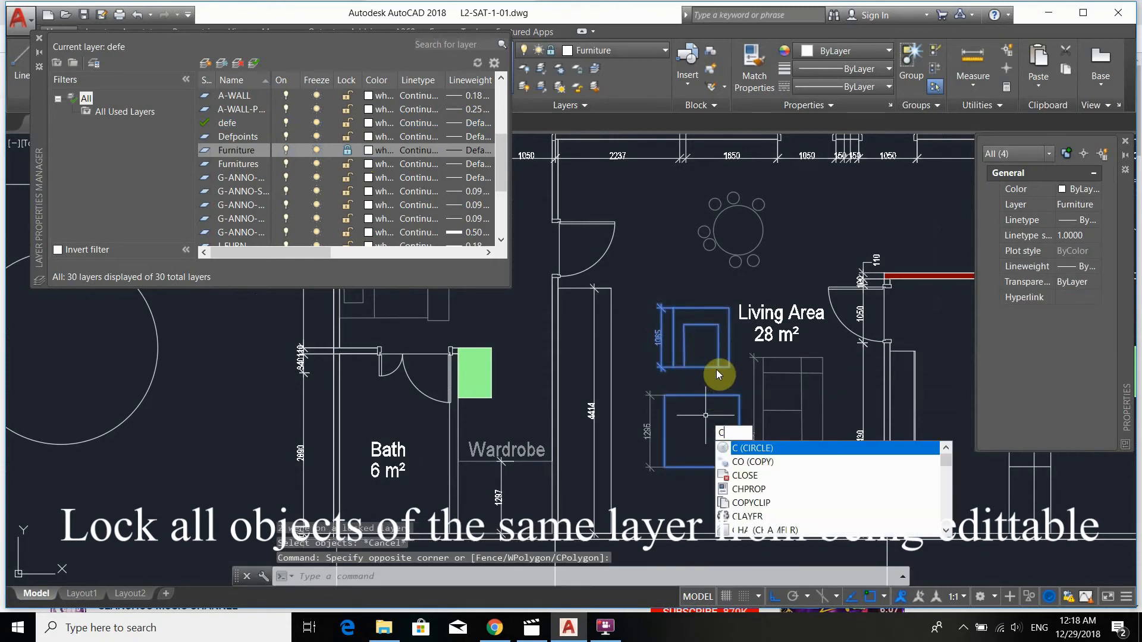
type("o")
key("Return")
left_click(712, 357)
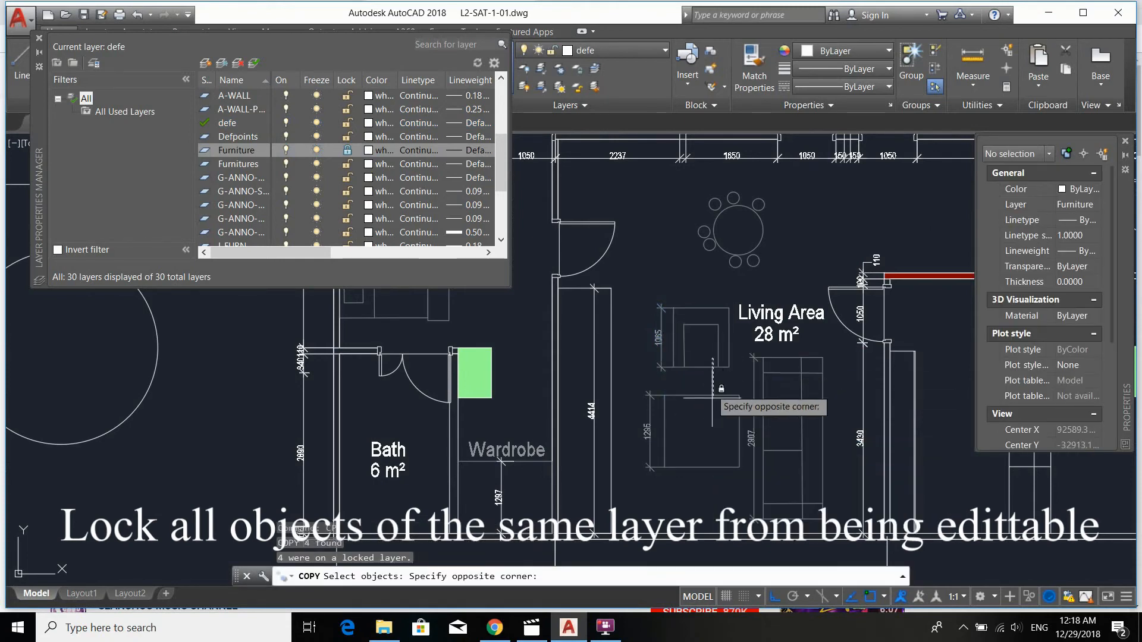
left_click(703, 470)
key("Escape")
key("Escape")
- Unlock the Furniture layer
scroll(721, 427, "down", 5)
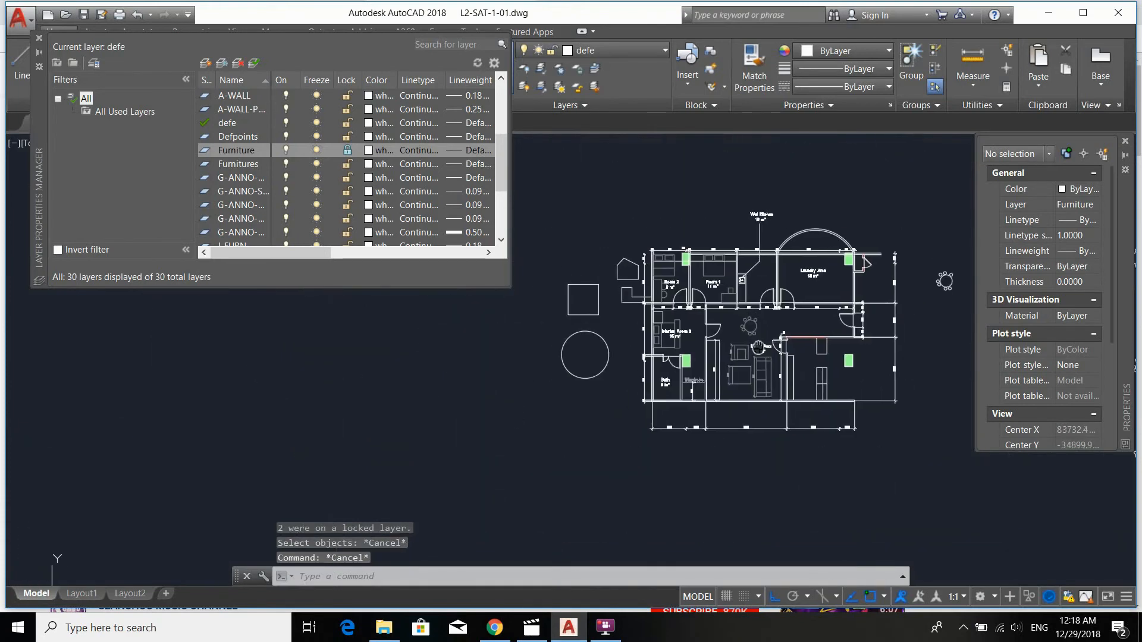
scroll(811, 369, "up", 5)
scroll(811, 369, "down", 4)
scroll(770, 362, "up", 6)
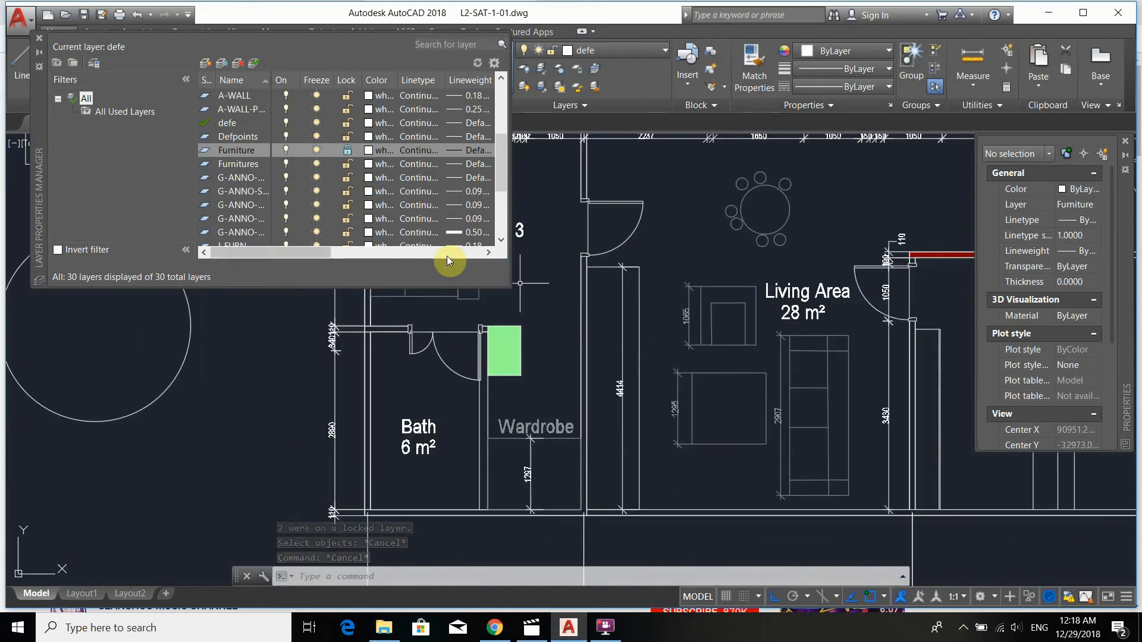
left_click(347, 150)
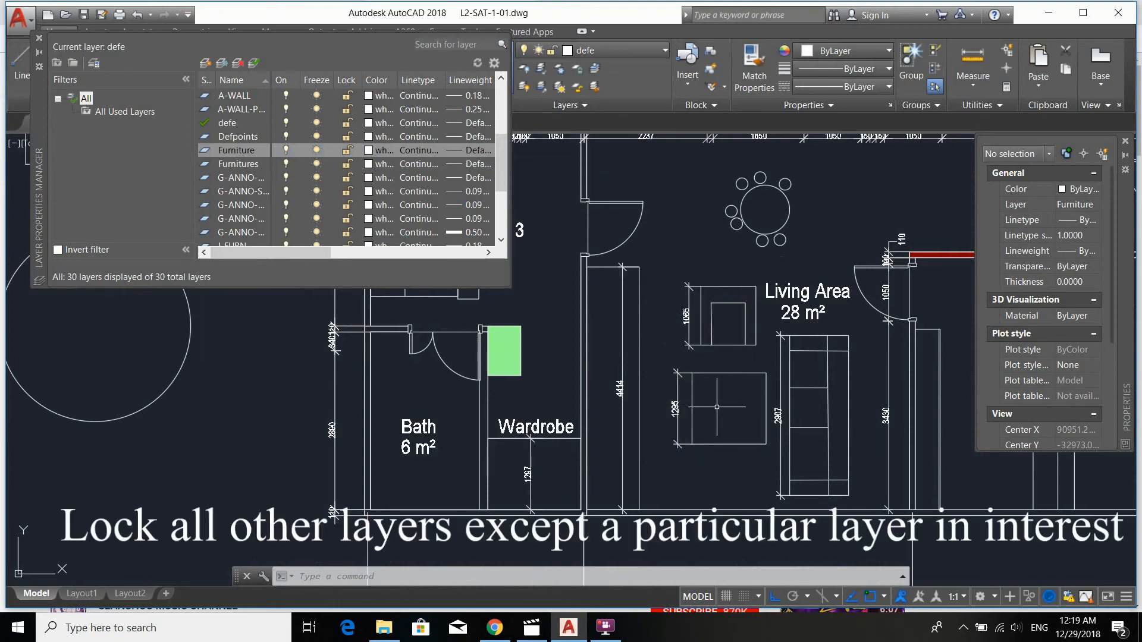
- Select all layers in the layer list and lock them together
scroll(713, 410, "down", 4)
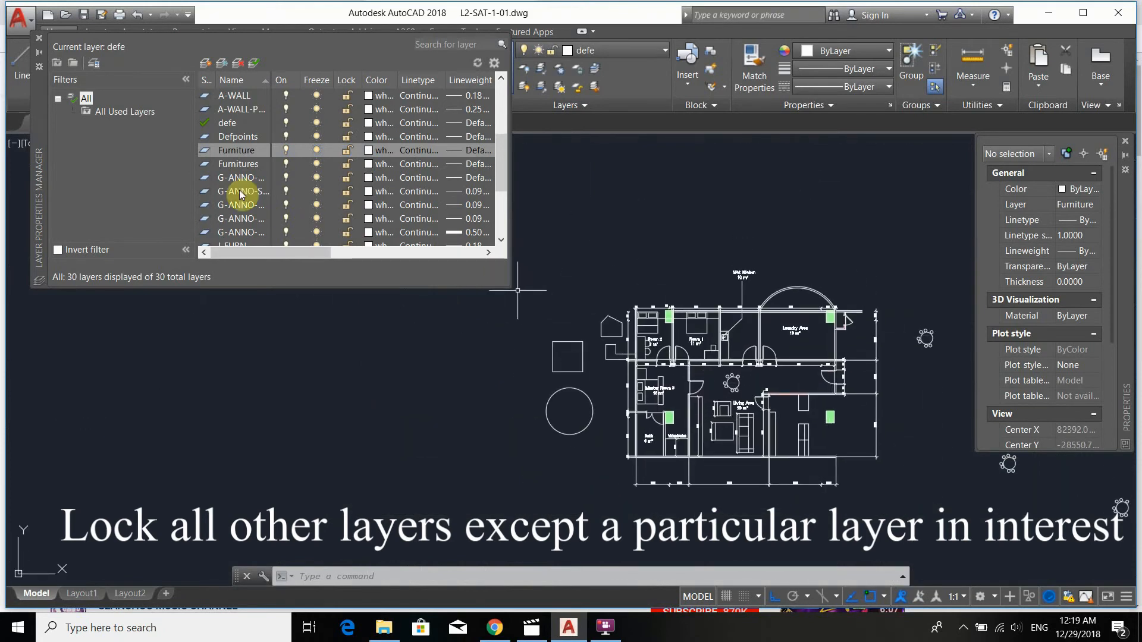
left_click(228, 165)
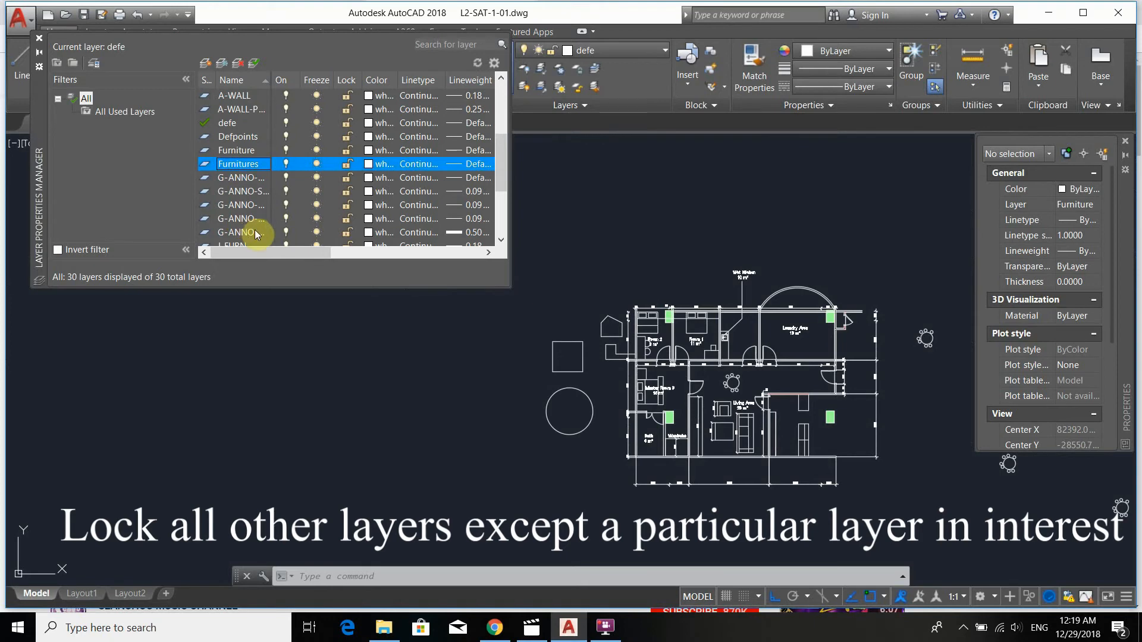
key("ctrl+a")
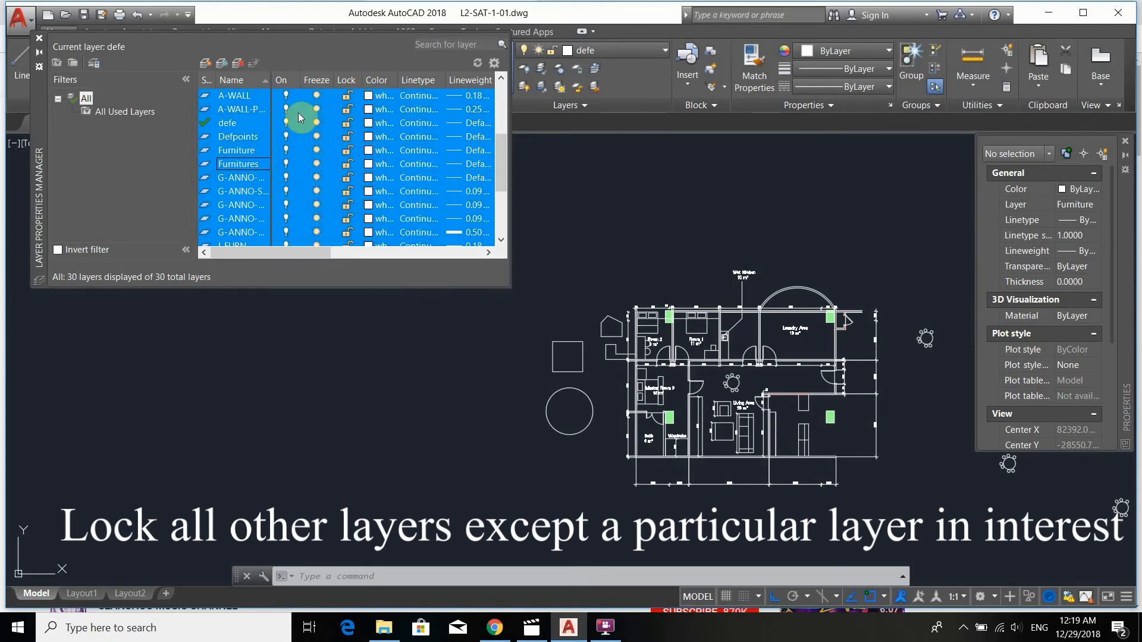
left_click(349, 109)
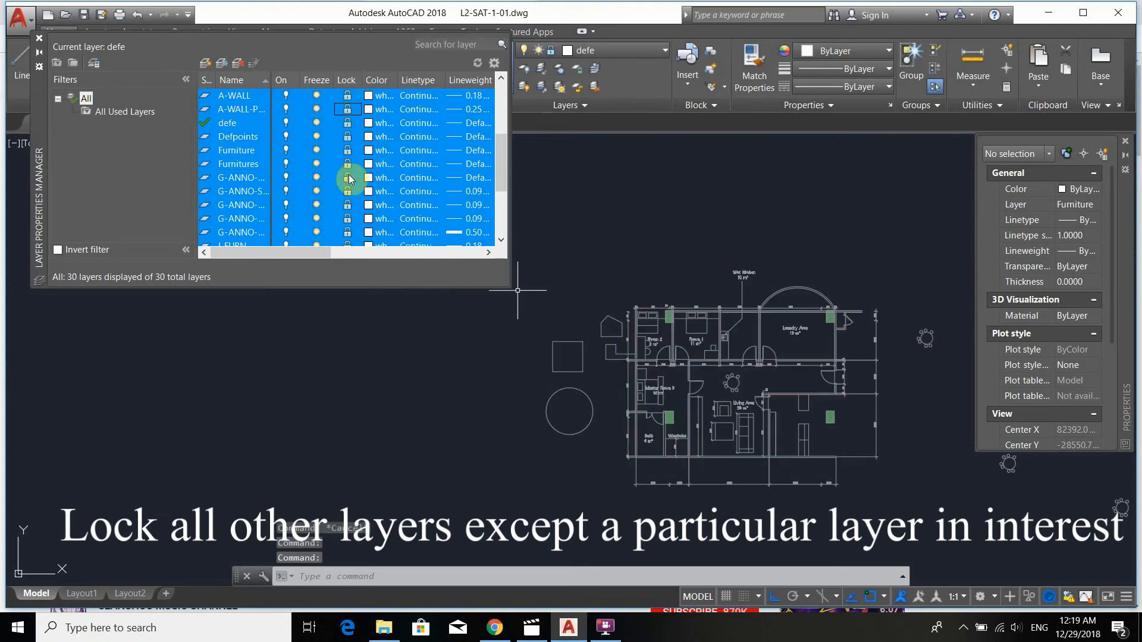
middle_click_drag(766, 290, 695, 259)
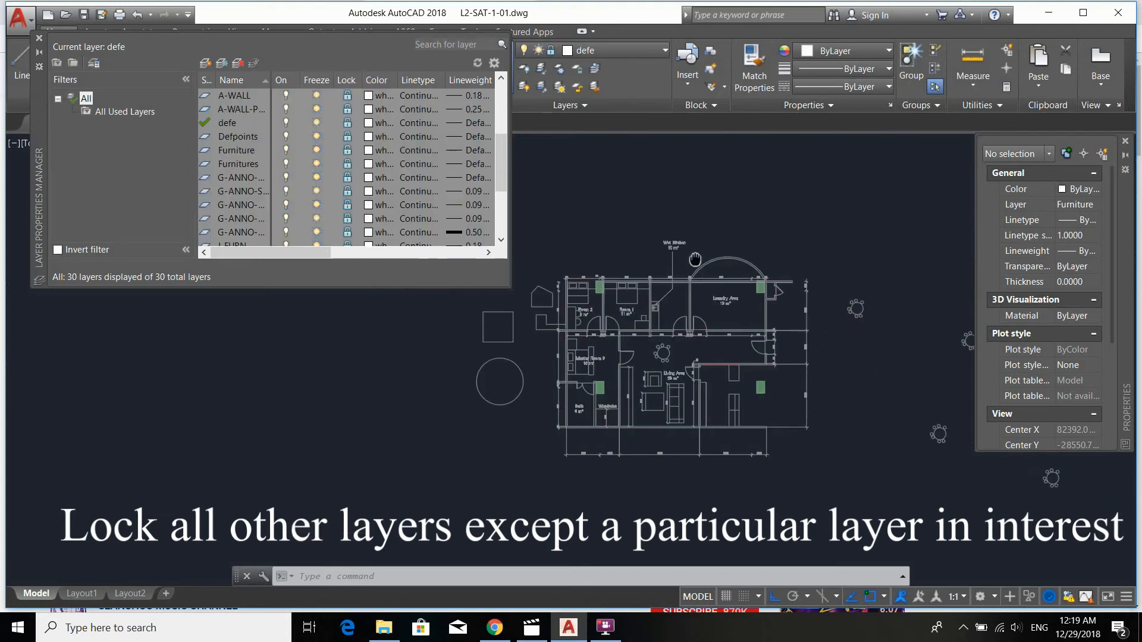
- Try to erase the whole floor plan while all layers are locked
scroll(664, 250, "down", 3)
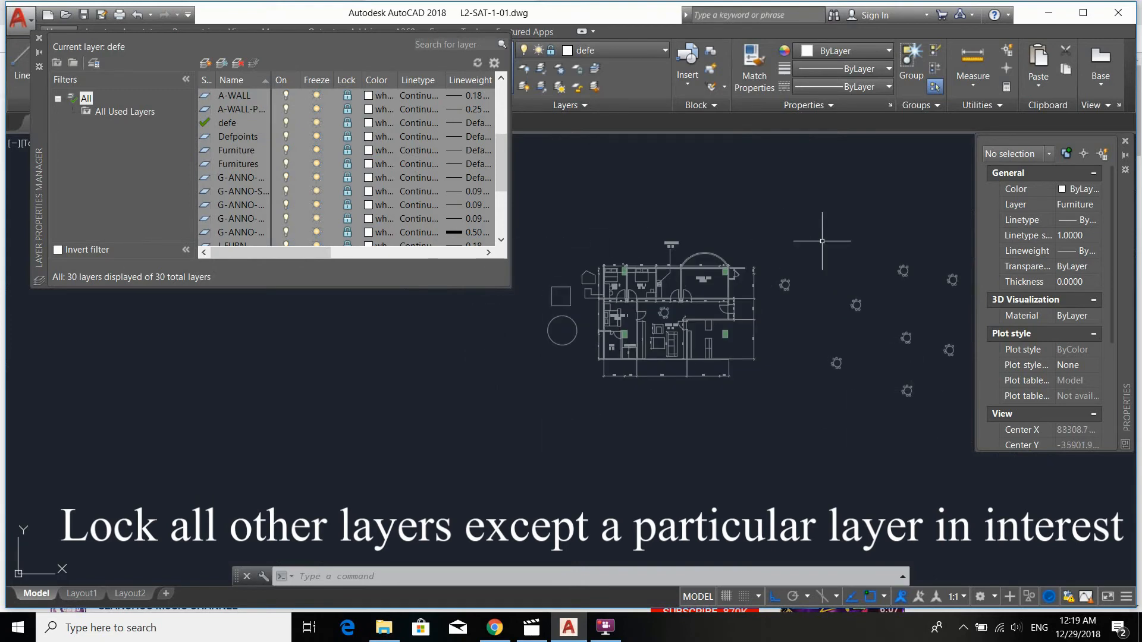
scroll(822, 241, "down", 4)
scroll(746, 254, "up", 3)
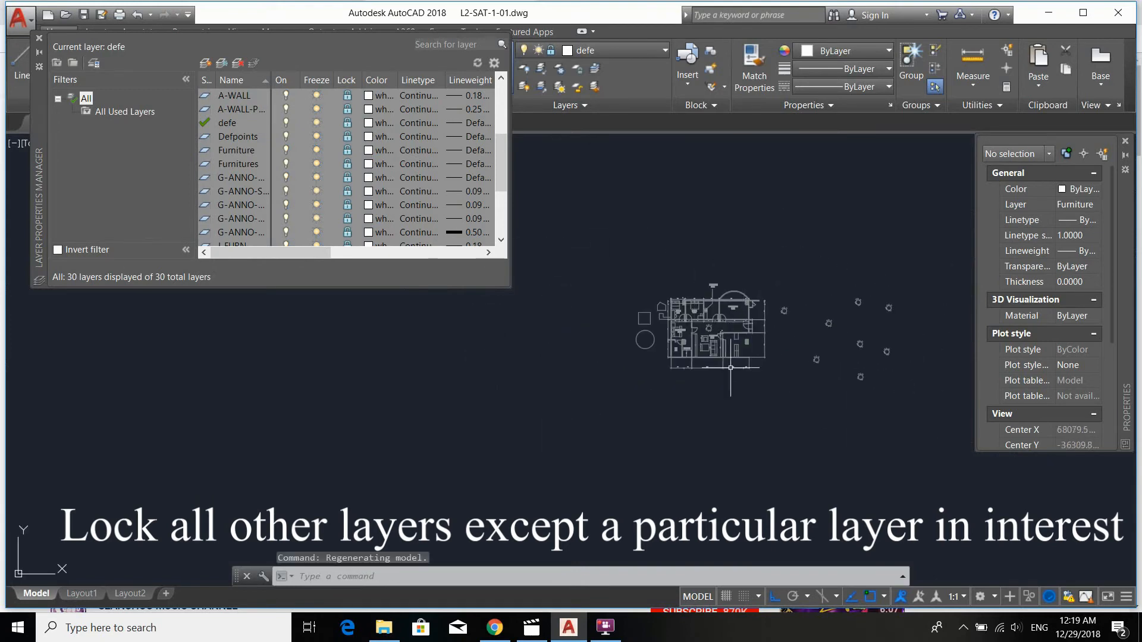
left_click(788, 396)
left_click(657, 241)
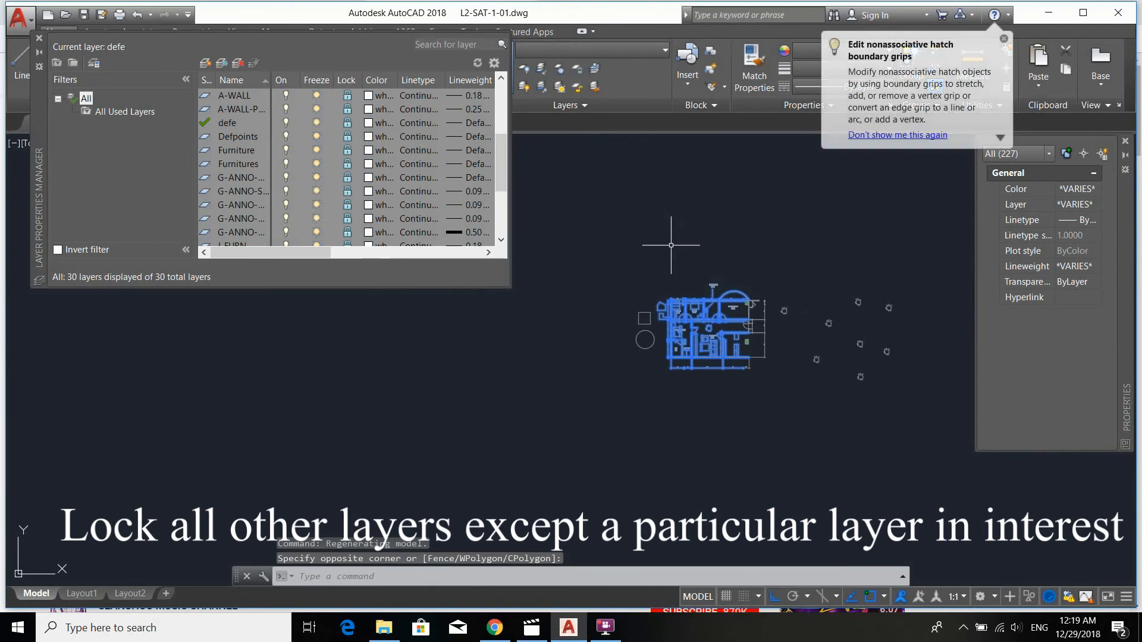
key("Delete")
left_click(793, 399)
left_click(684, 244)
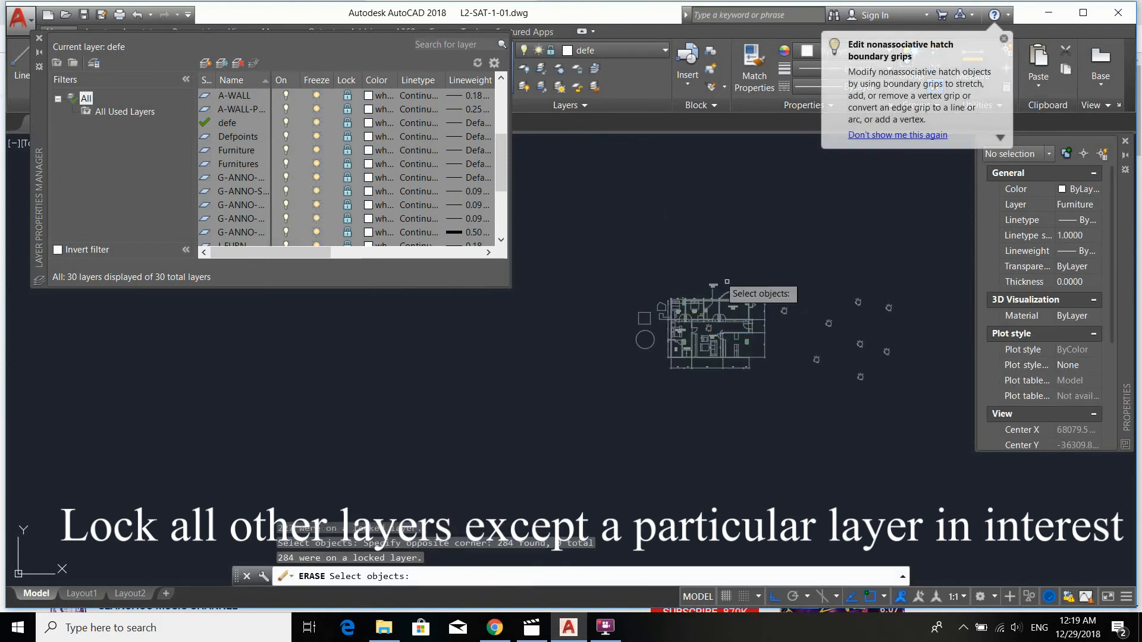
left_click(858, 404)
left_click(700, 265)
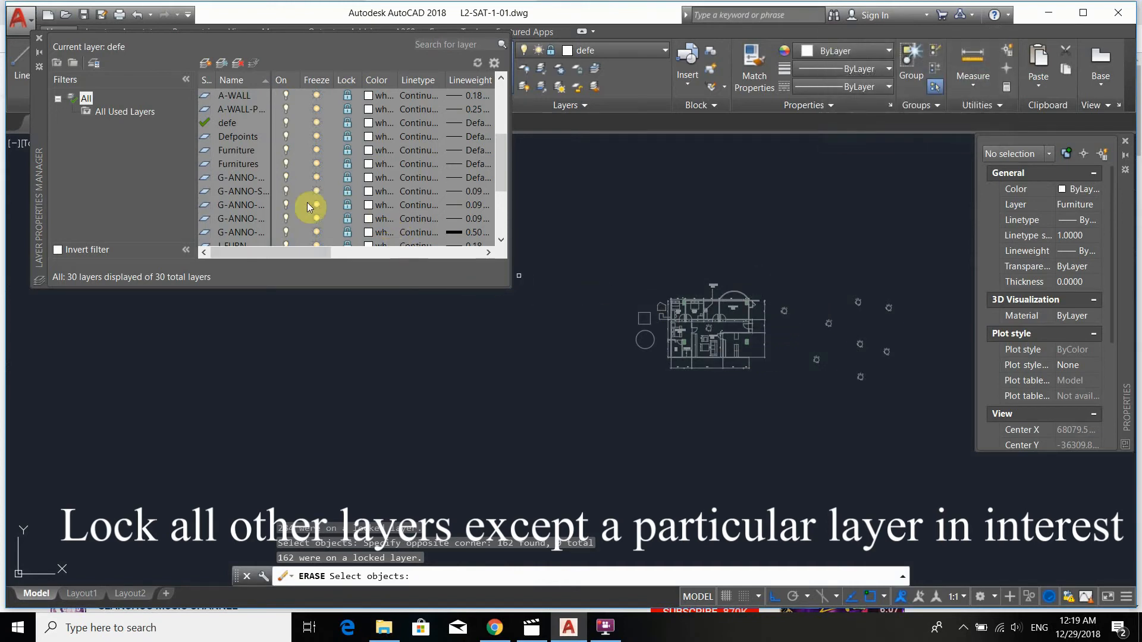
- Unlock only the Furniture layer and cancel the running Erase command
left_click(234, 153)
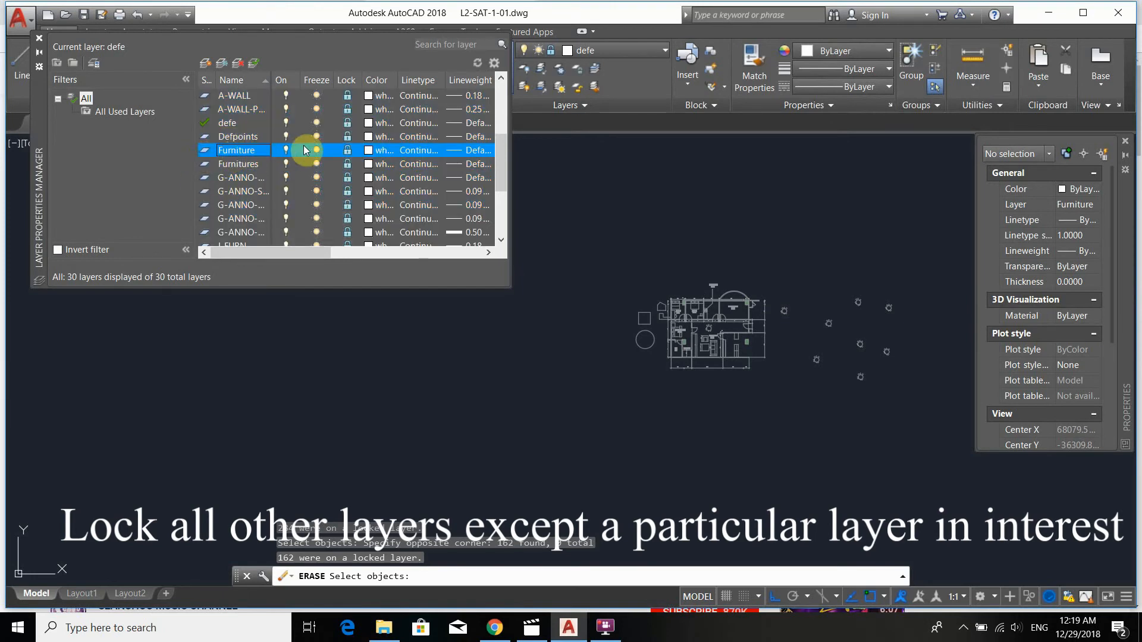
left_click(348, 151)
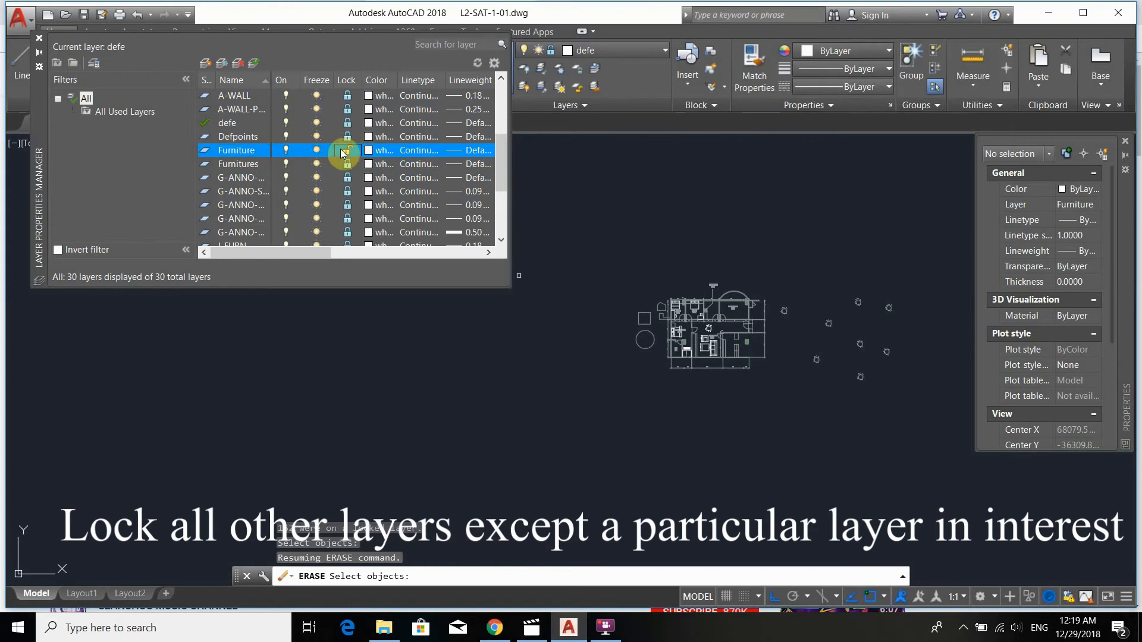
scroll(727, 345, "up", 3)
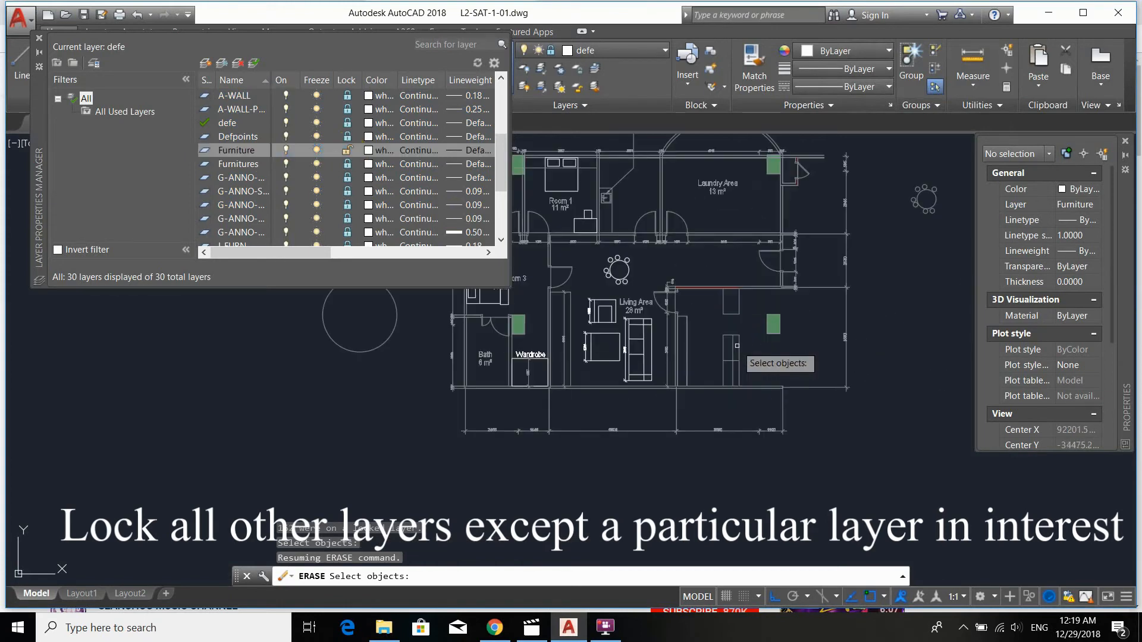
middle_click_drag(698, 310, 715, 333)
key("Escape")
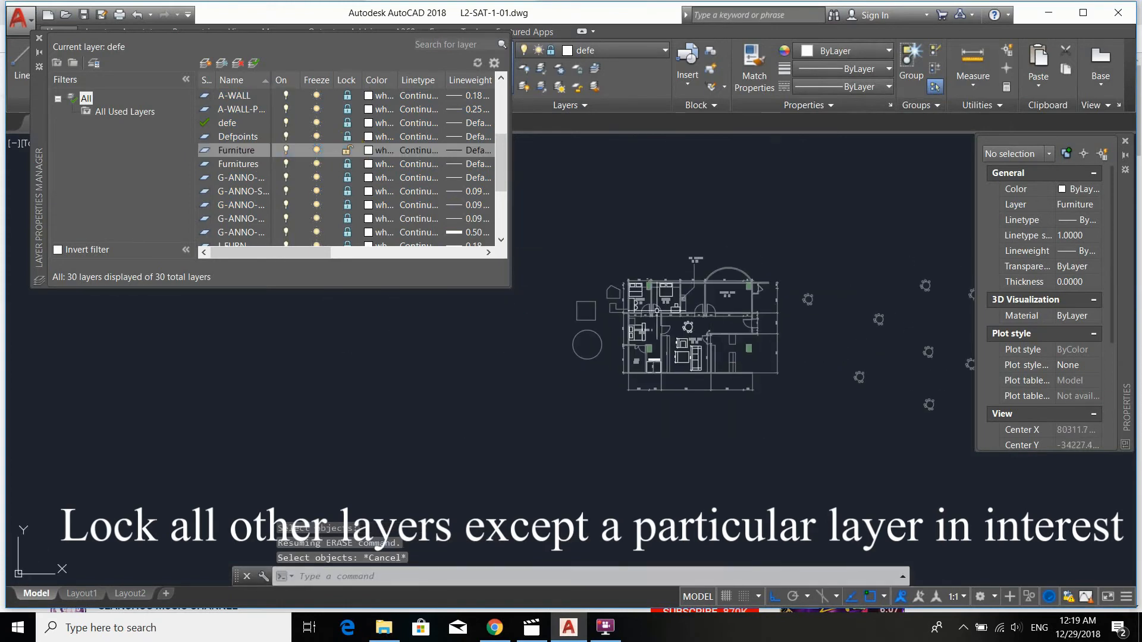
- Select the whole floor plan and copy its unlocked furniture about 17844 units straight down, below the plan
scroll(654, 321, "up", 4)
scroll(744, 316, "down", 4)
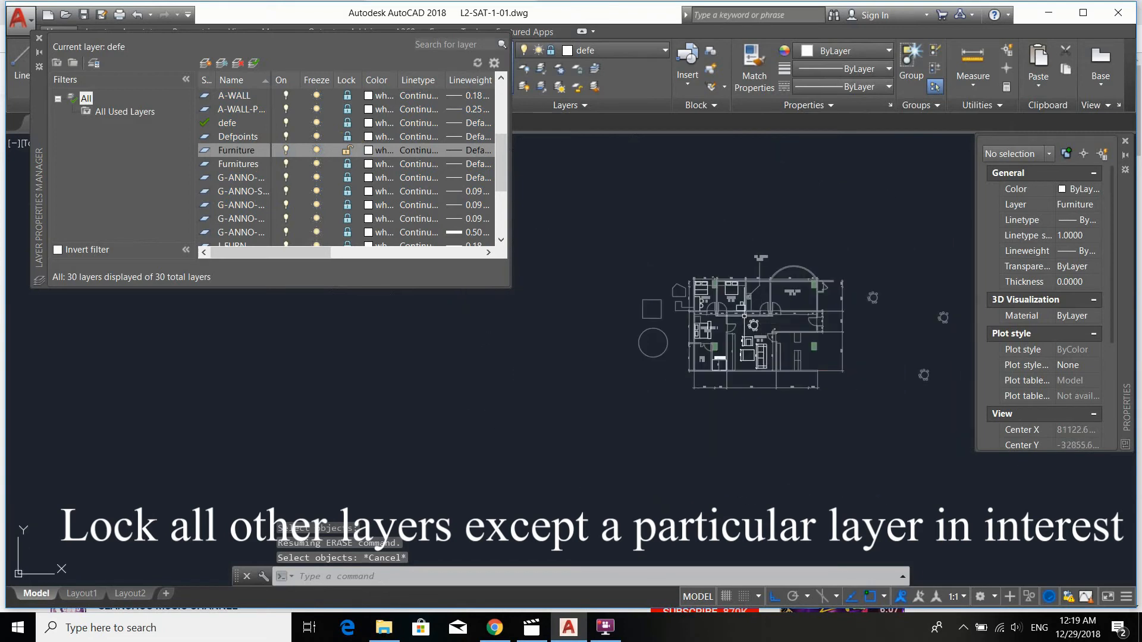
left_click(632, 229)
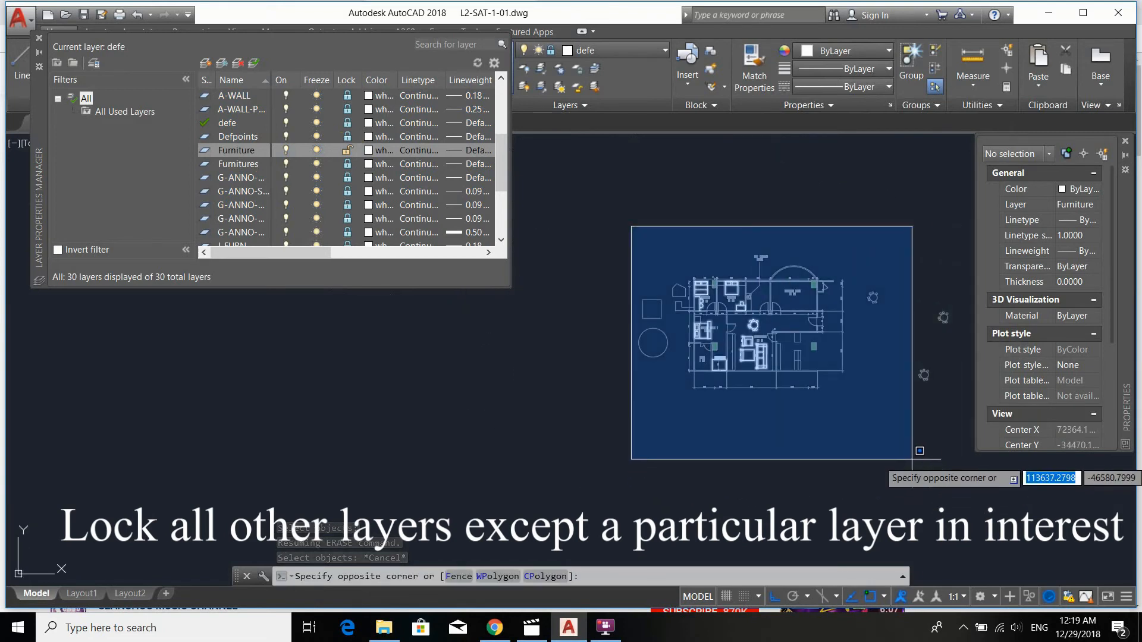
left_click(867, 425)
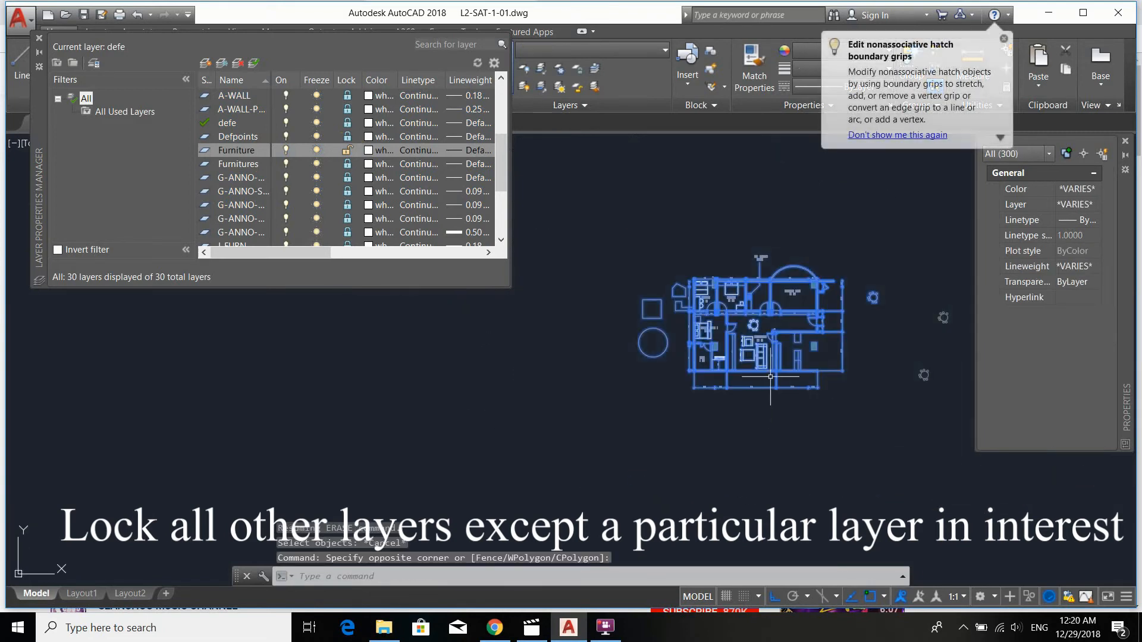
scroll(740, 289, "up", 4)
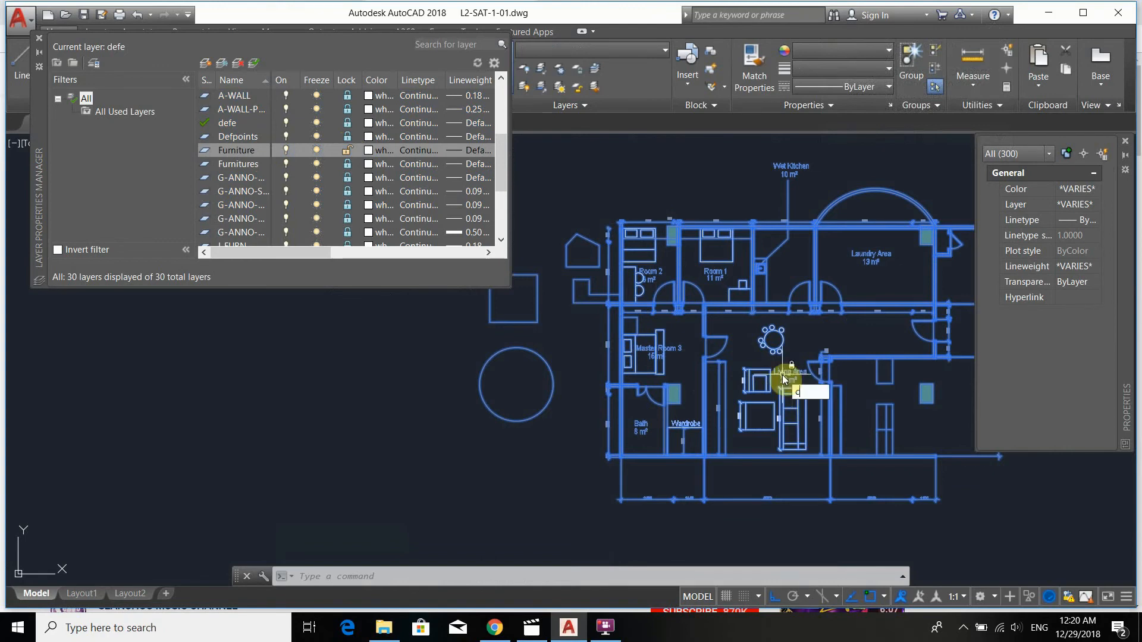
type("CP")
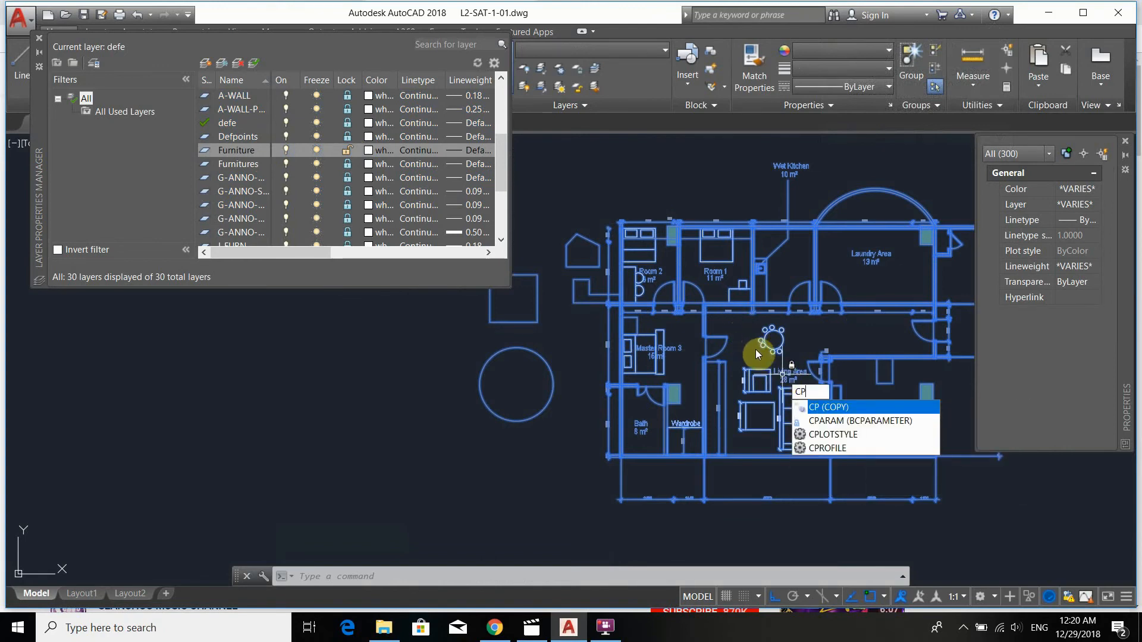
key("Return")
left_click(757, 355)
scroll(723, 280, "down", 4)
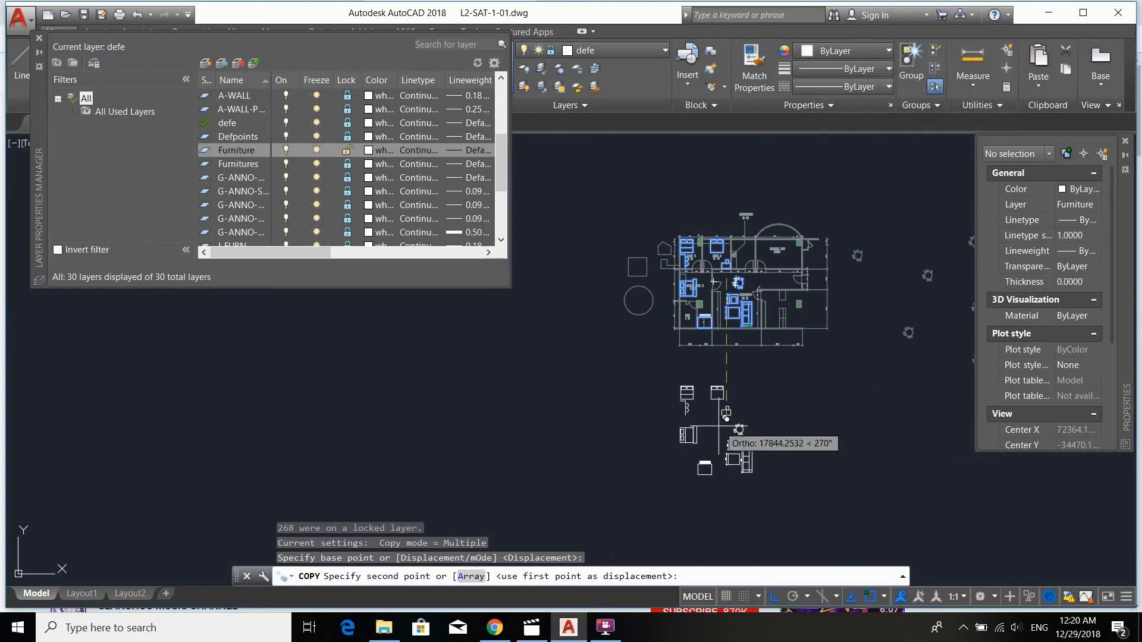
left_click(726, 417)
key("Escape")
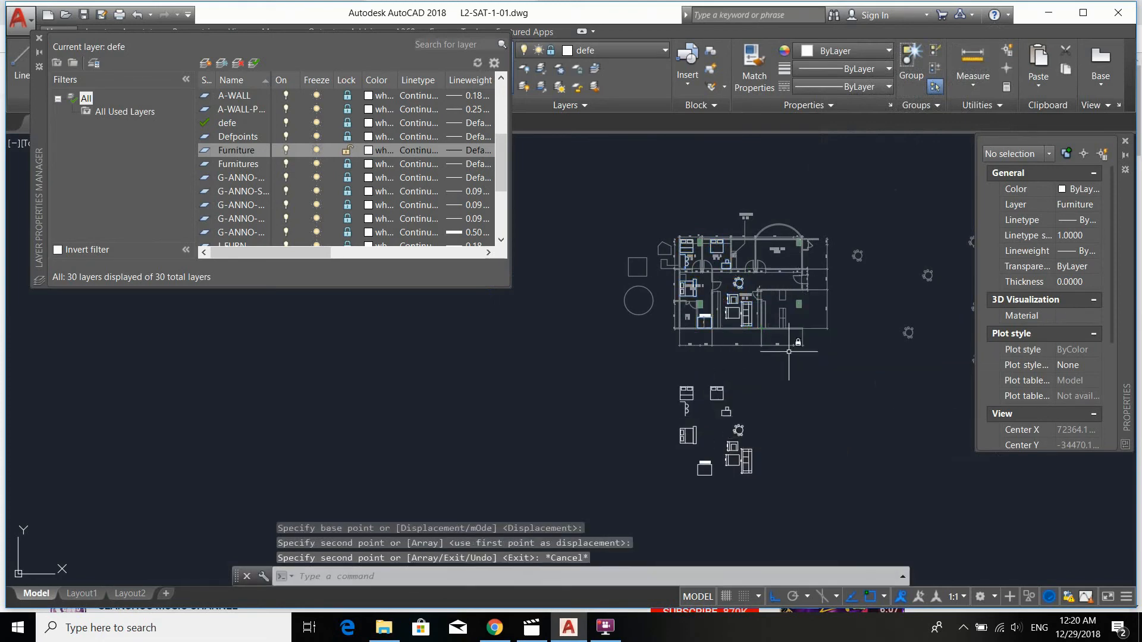
- Erase the copied furniture set below the floor plan
scroll(744, 333, "up", 5)
scroll(709, 341, "down", 2)
middle_click_drag(709, 341, 715, 376)
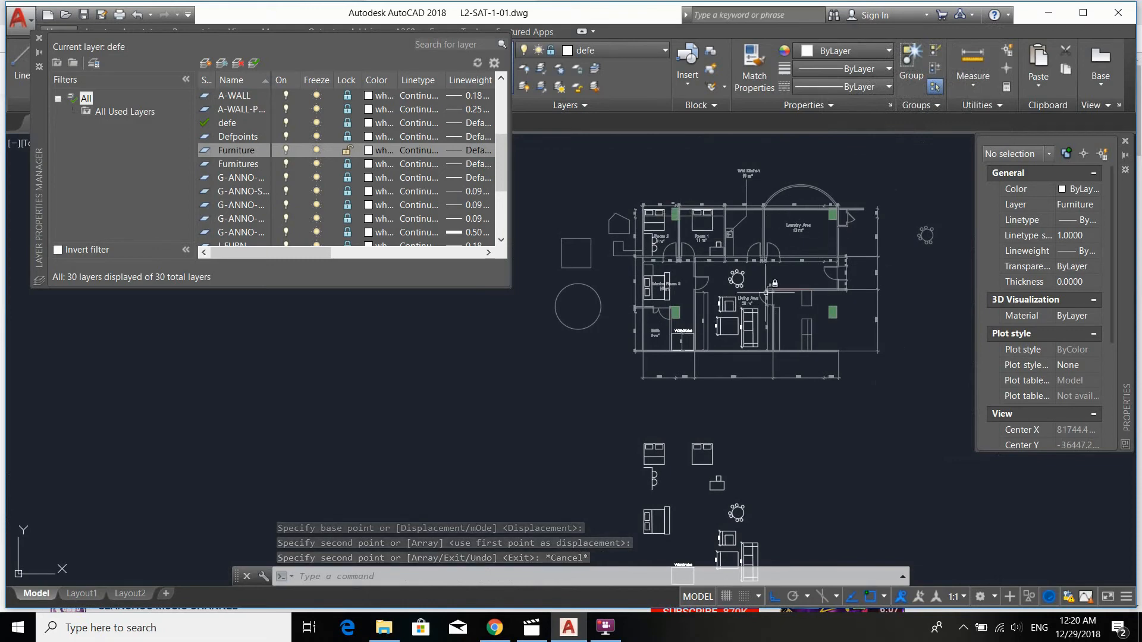
scroll(744, 330, "down", 2)
middle_click_drag(748, 381, 740, 314)
key("Escape")
left_click(642, 311)
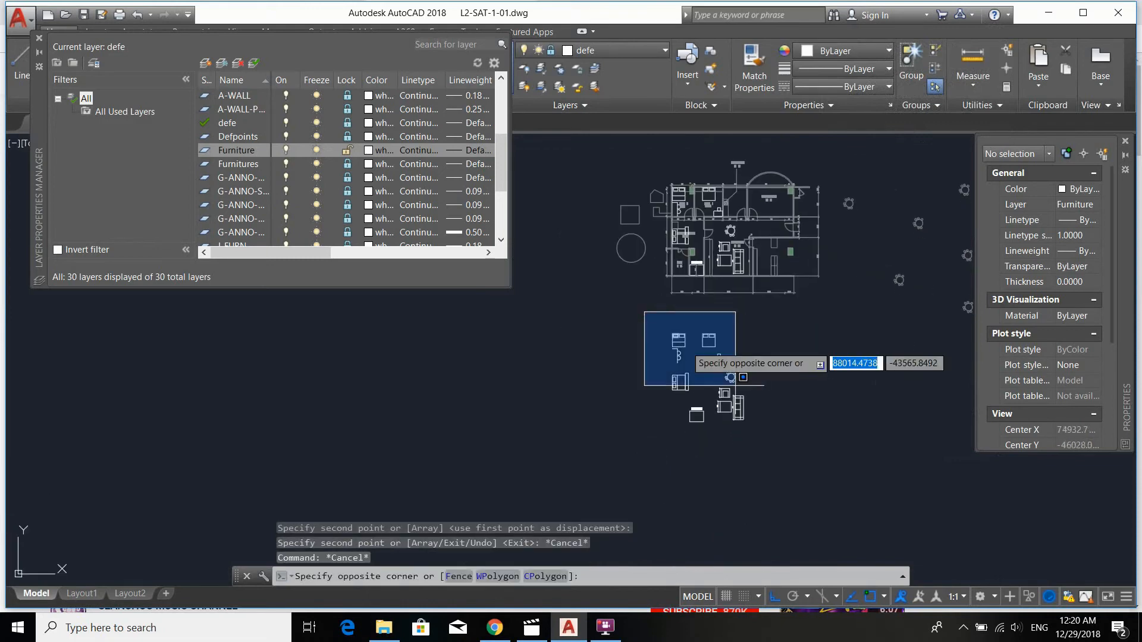
left_click(781, 441)
key("Delete")
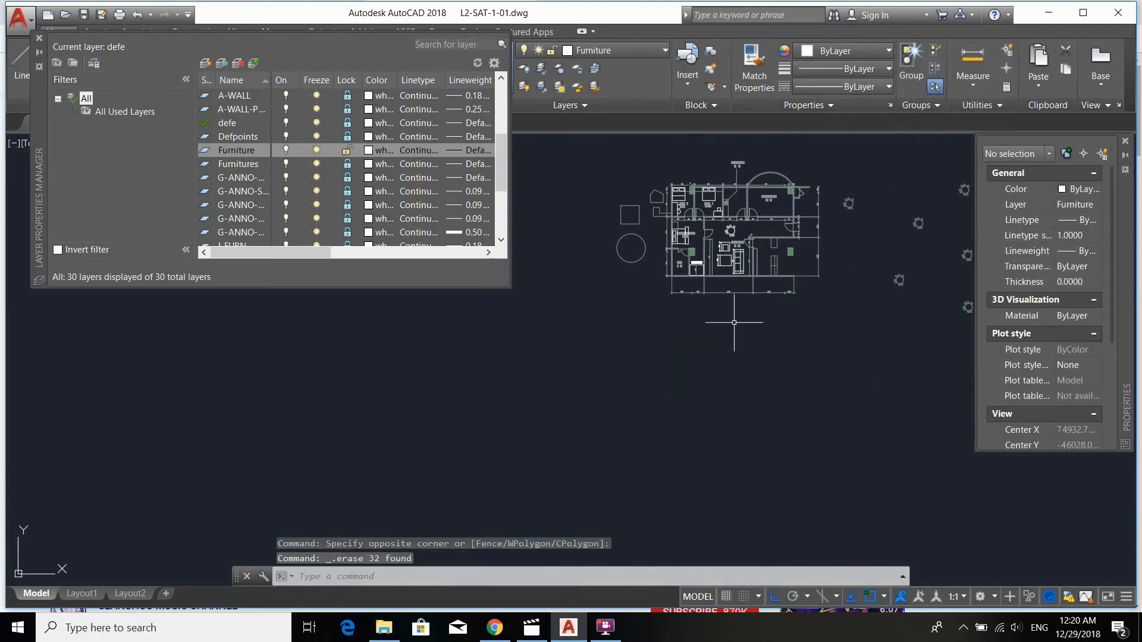
- Select the house plan, move its unlocked furniture straight down below the plan, and undo the move
left_click(645, 167)
left_click(835, 384)
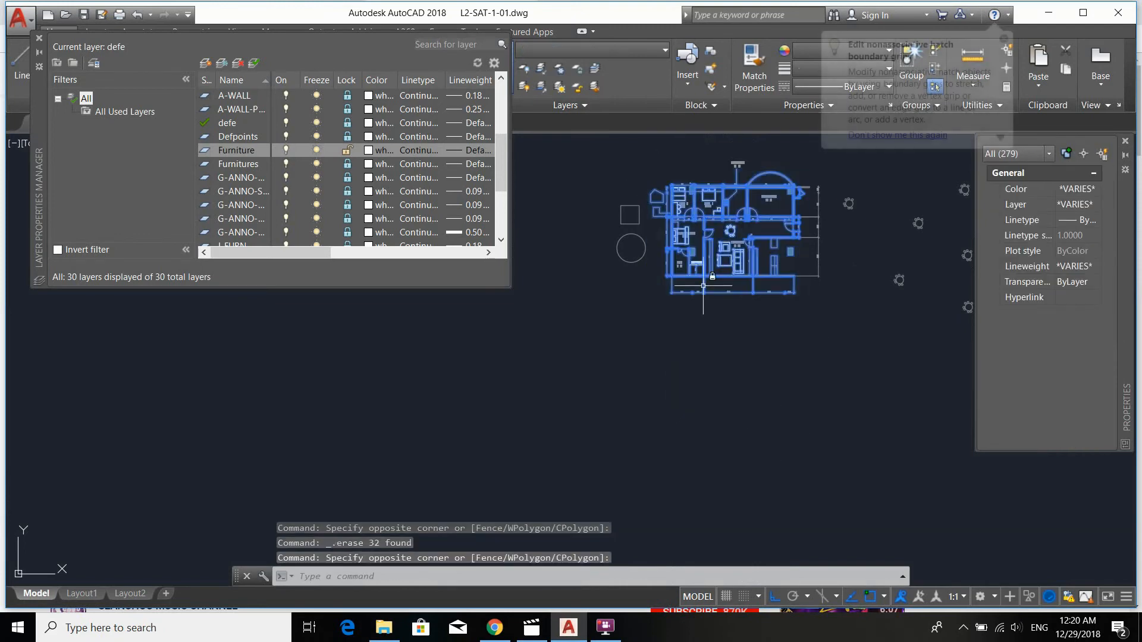
type("m")
key("Return")
left_click(709, 239)
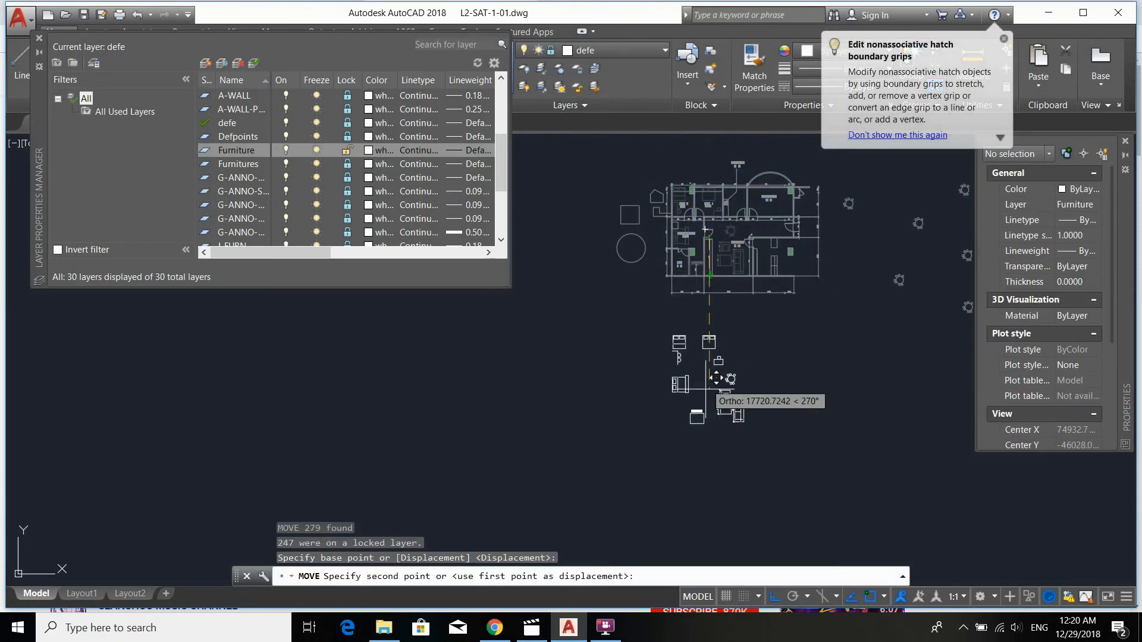
left_click(713, 397)
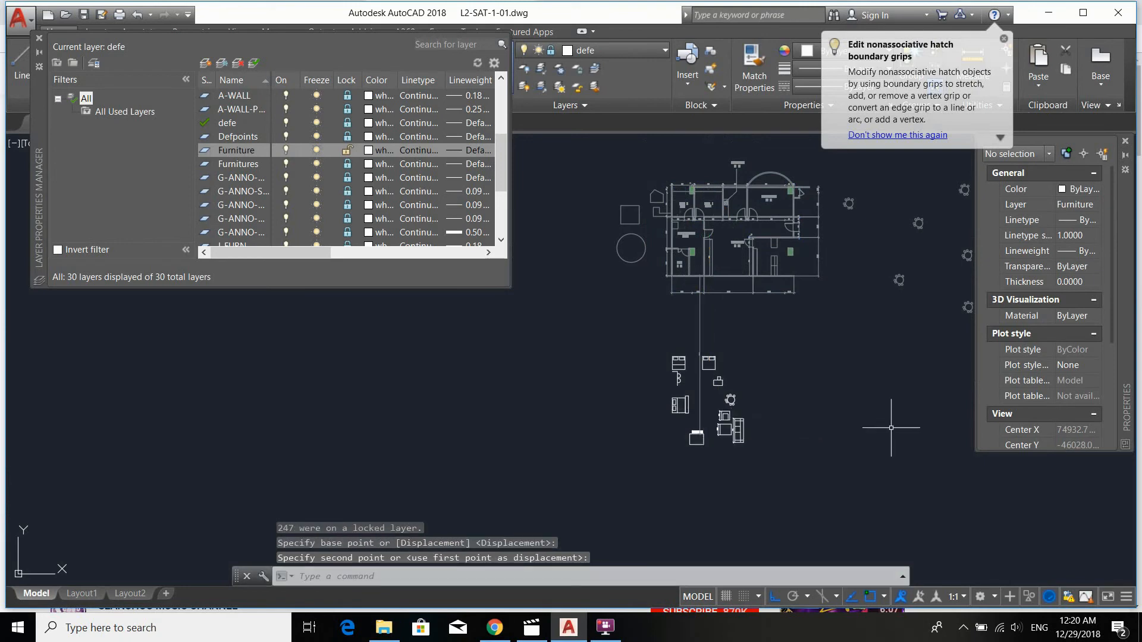
key("ctrl+z")
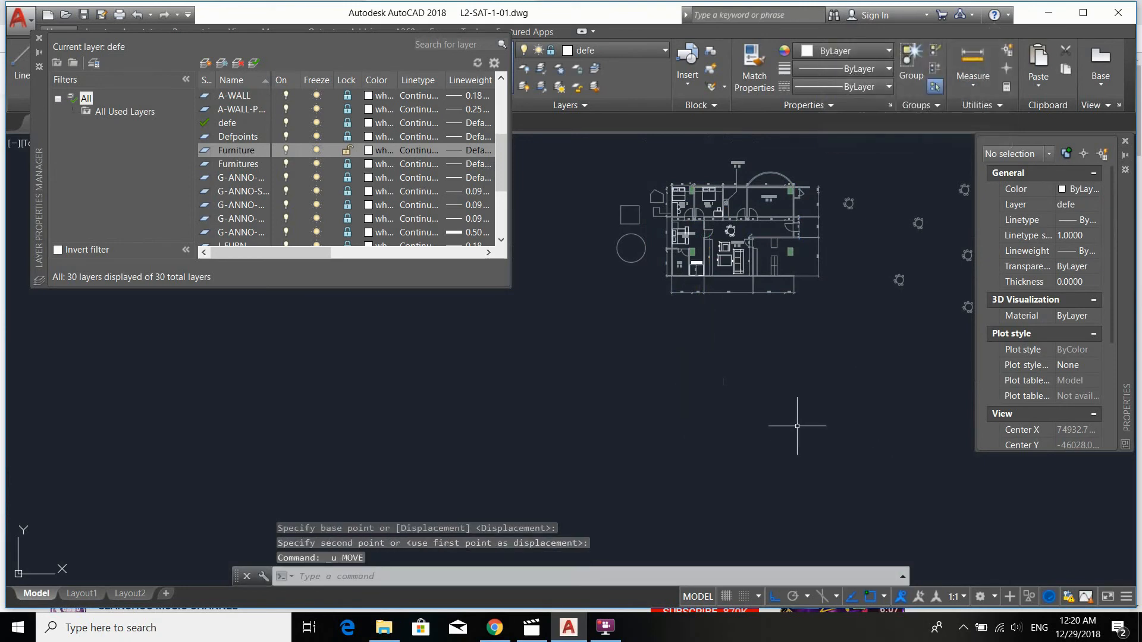
- Freeze the Furniture layer to hide its objects, and thaw it again
scroll(719, 207, "up", 5)
middle_click_drag(708, 212, 746, 267)
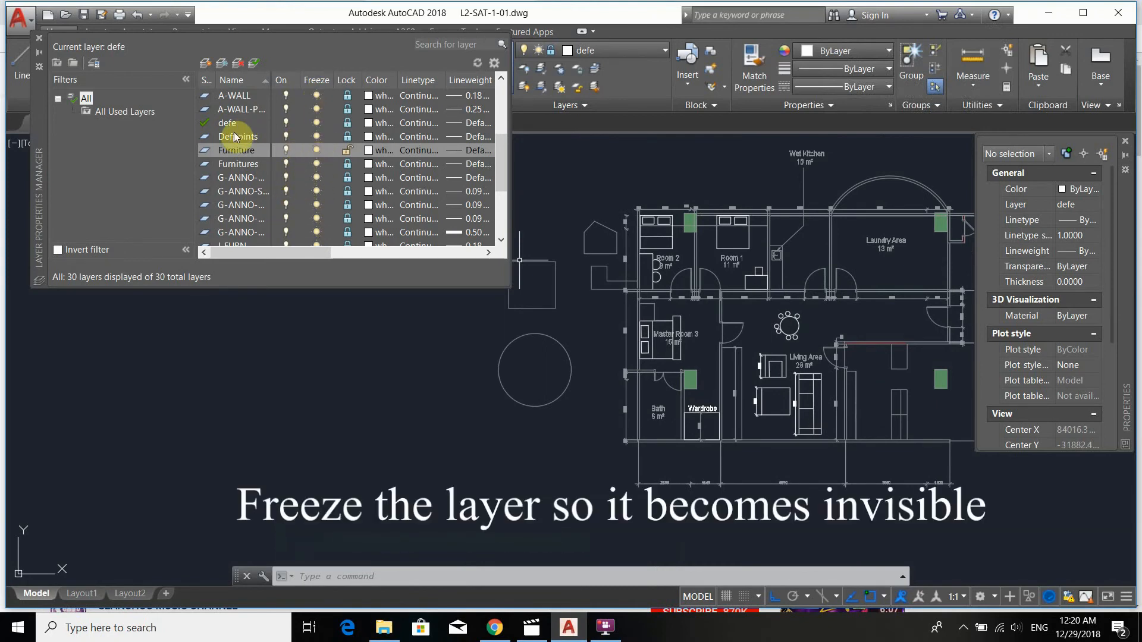
left_click(314, 151)
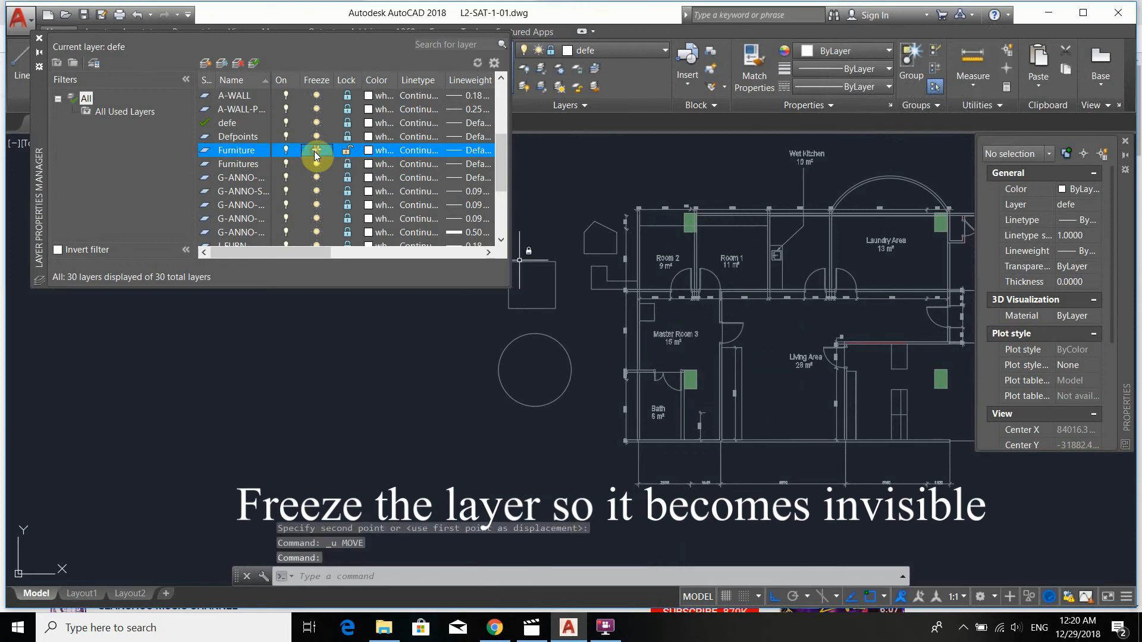
scroll(750, 257, "down", 2)
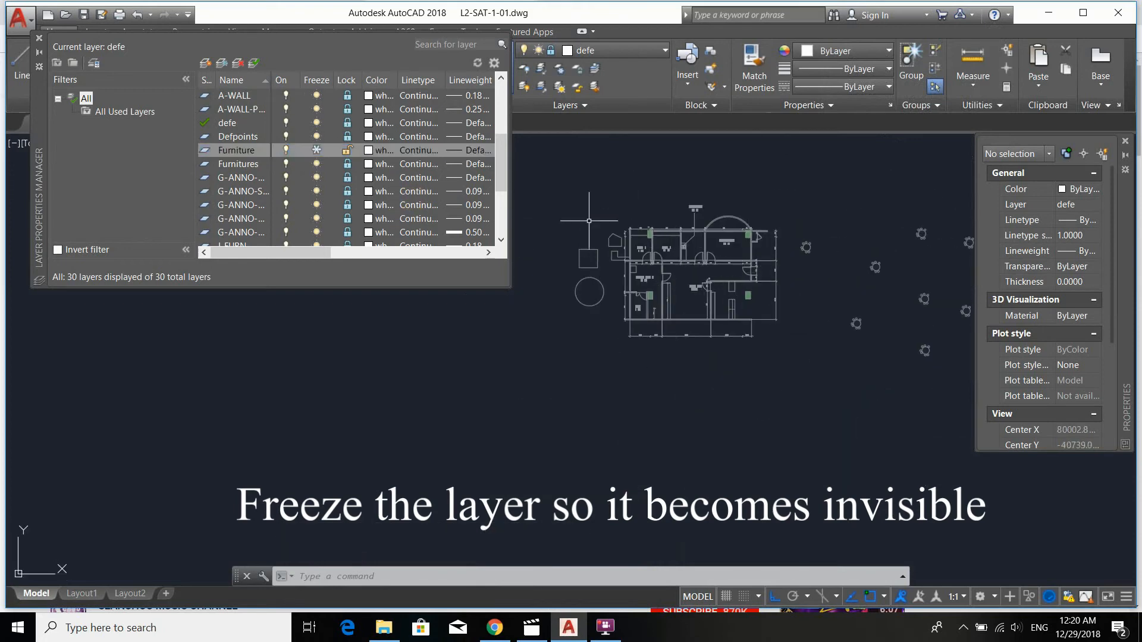
left_click(315, 151)
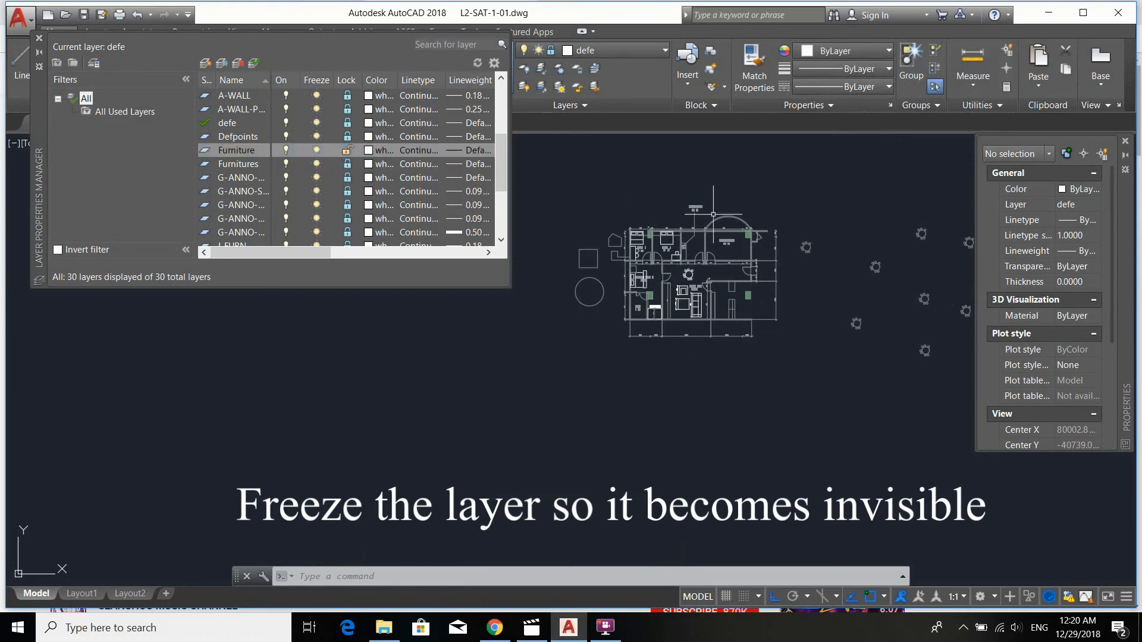
- Open the color setting of the Furniture layer
scroll(785, 268, "down", 4)
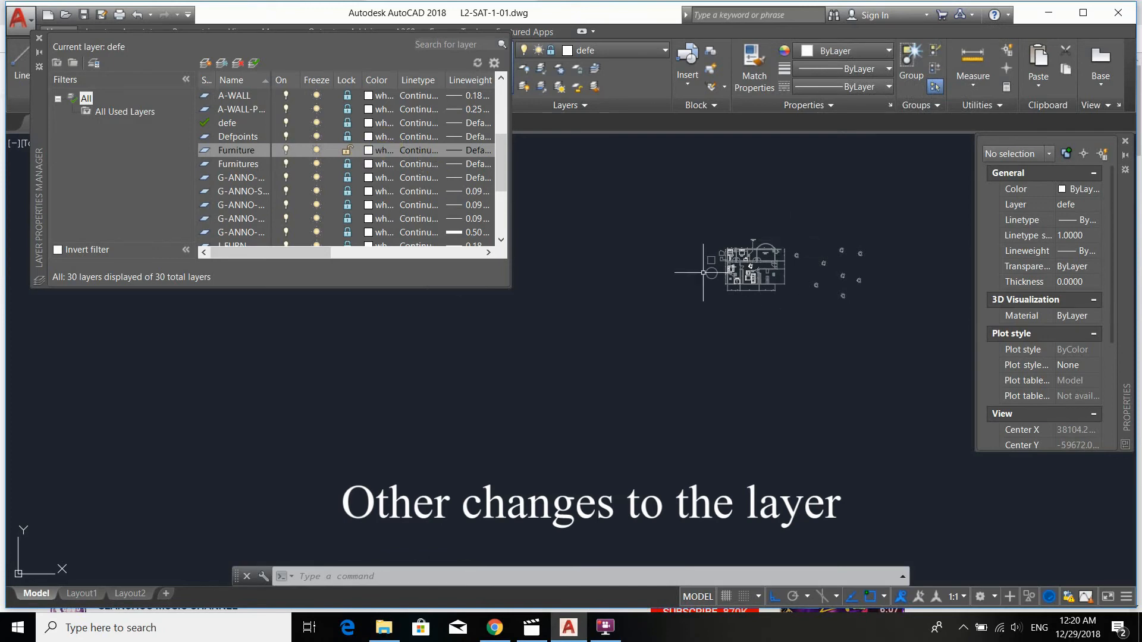
scroll(702, 273, "up", 3)
scroll(732, 260, "up", 2)
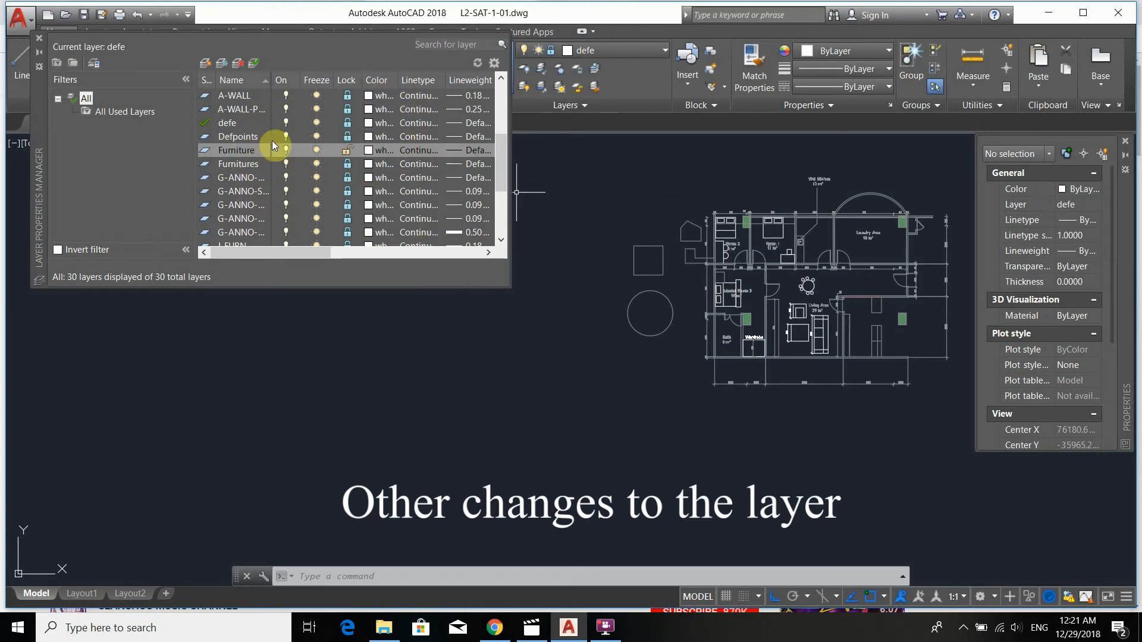
left_click(371, 152)
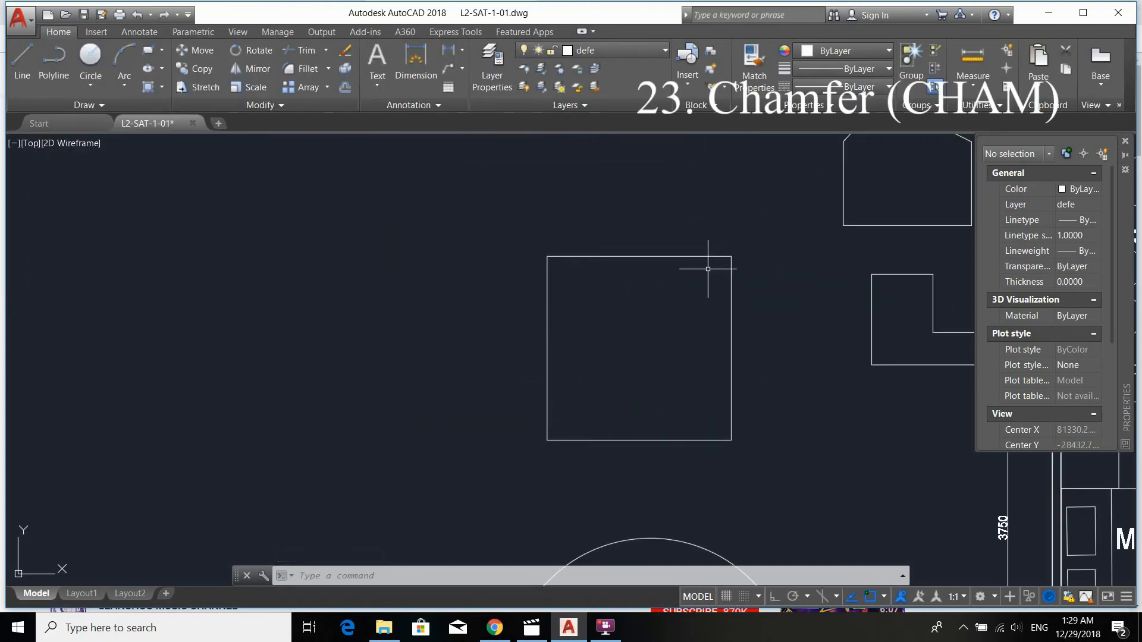
- Chamfer the square's upper-right corner with both distances at about 958, taking the first distance from two points picked on its top and right edges
type("CH")
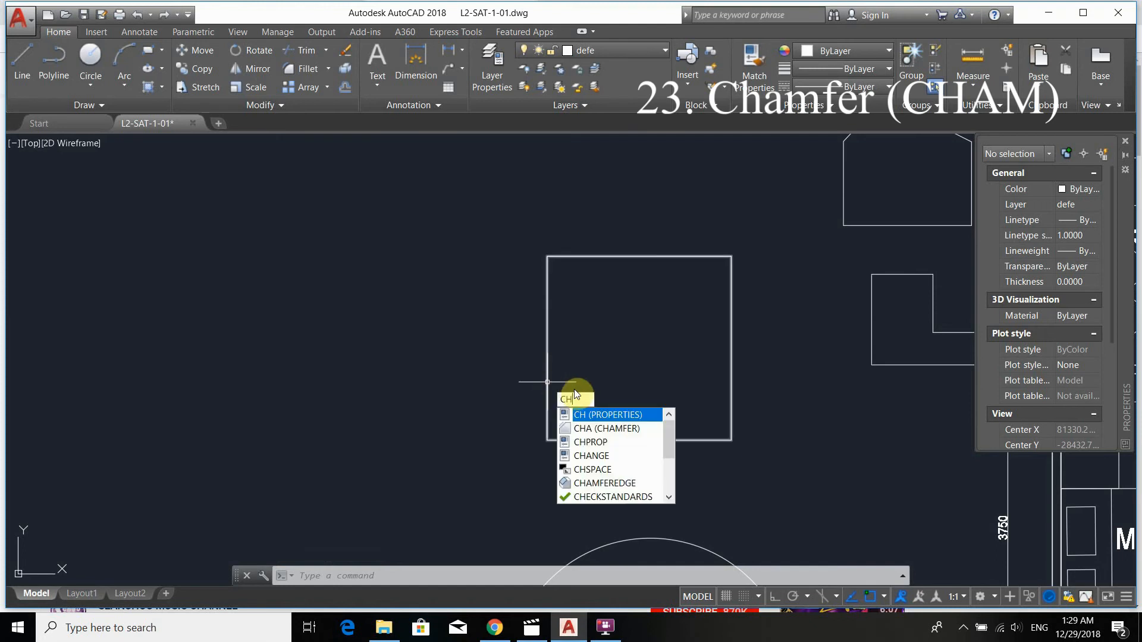
type("am")
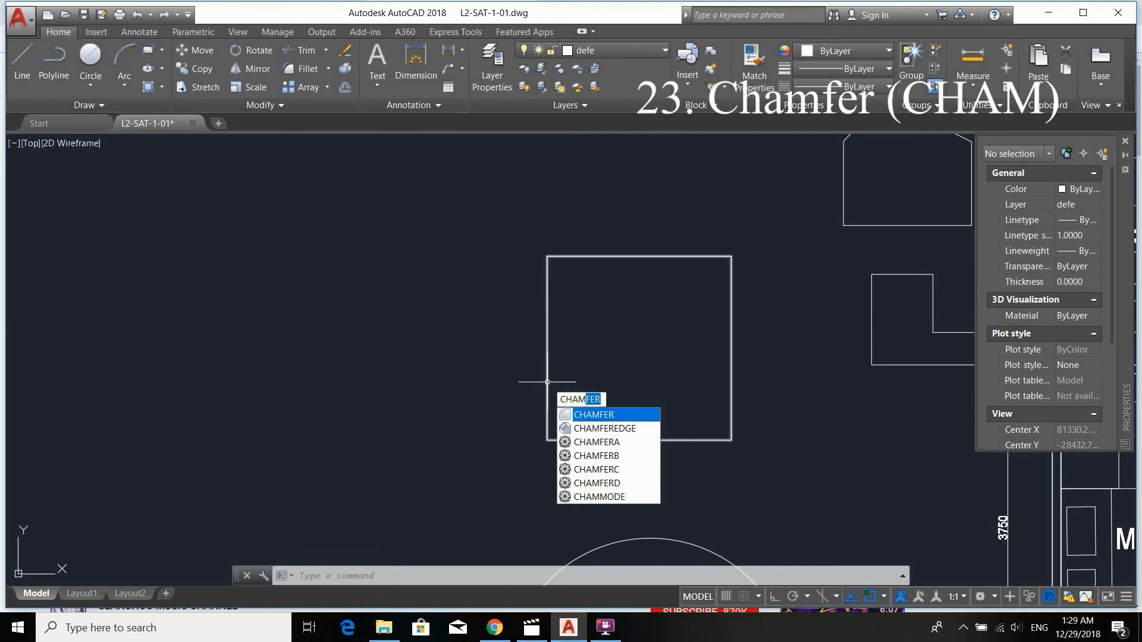
key("Return")
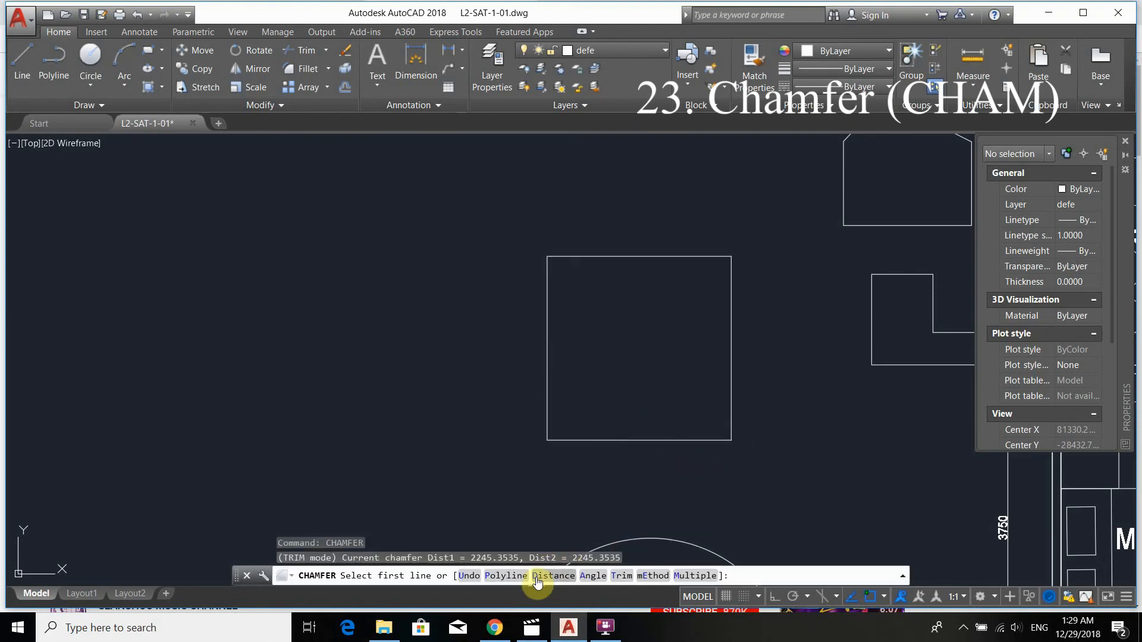
type("d")
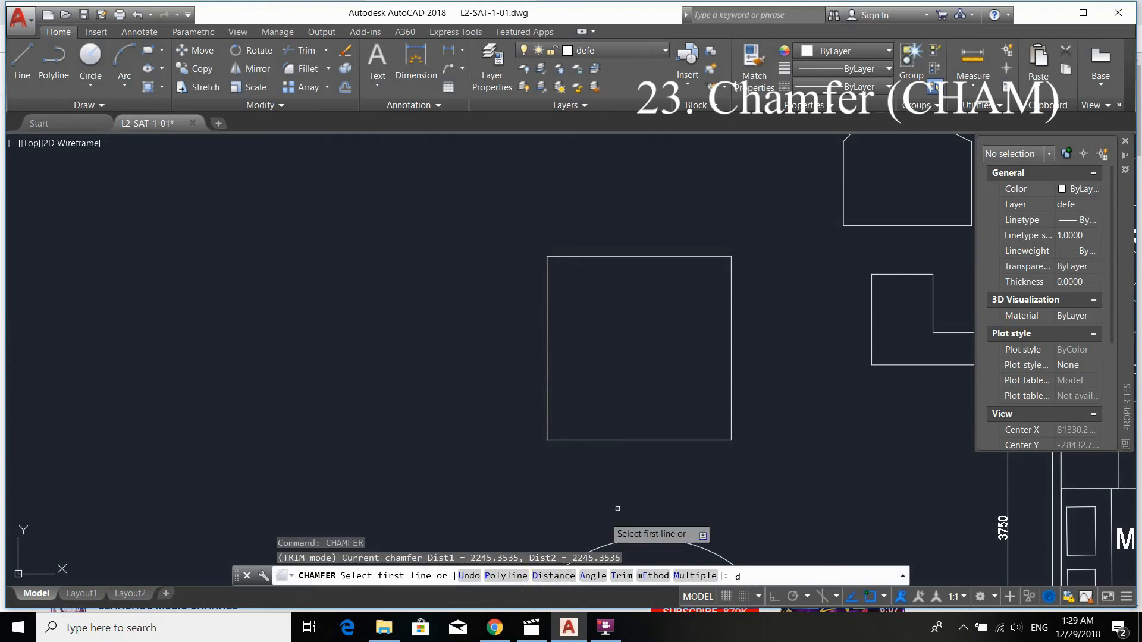
key("Return")
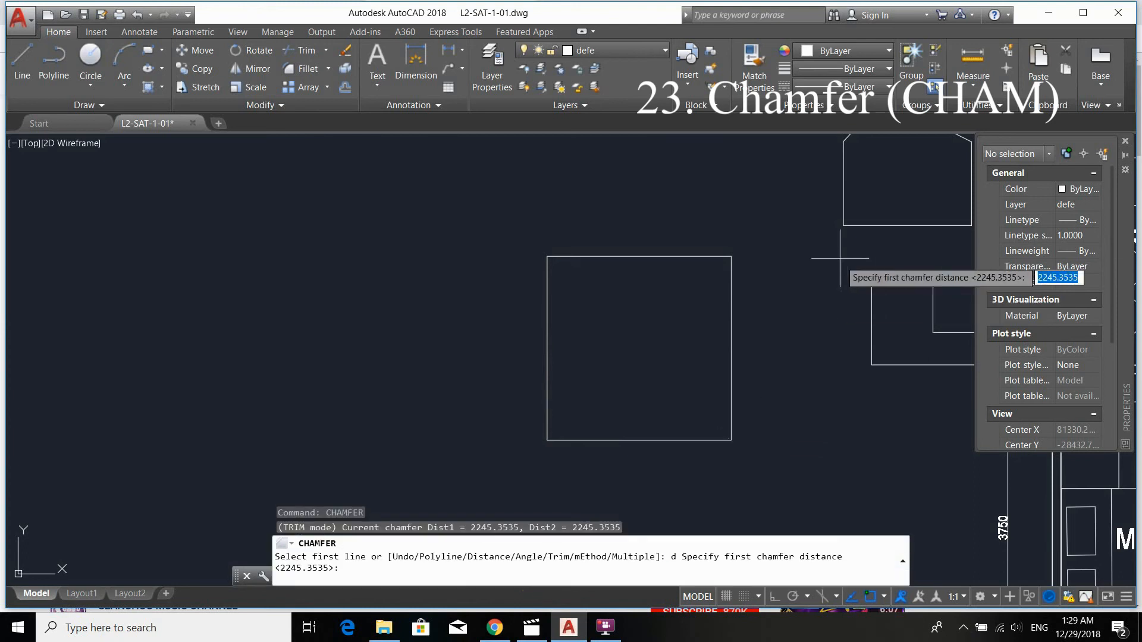
left_click(679, 256)
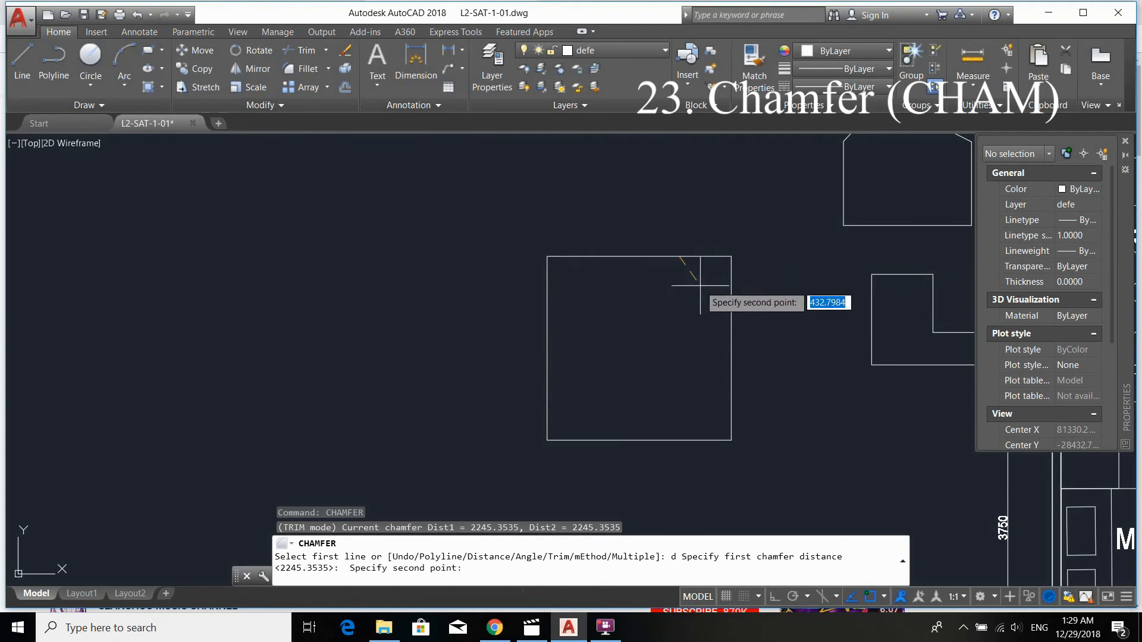
left_click(730, 313)
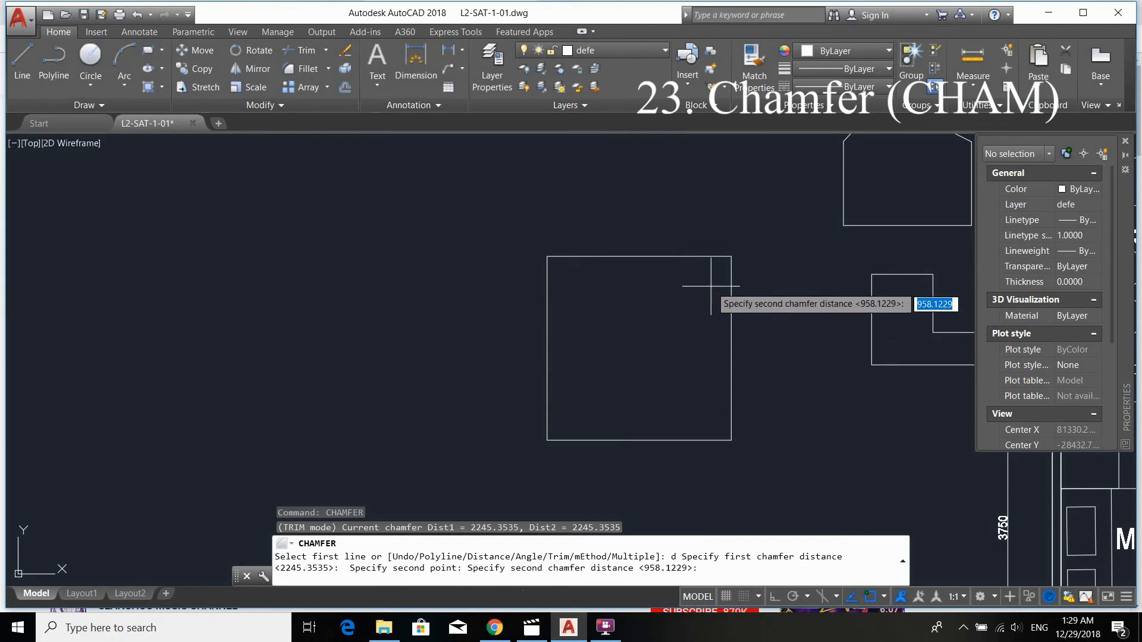
key("Return")
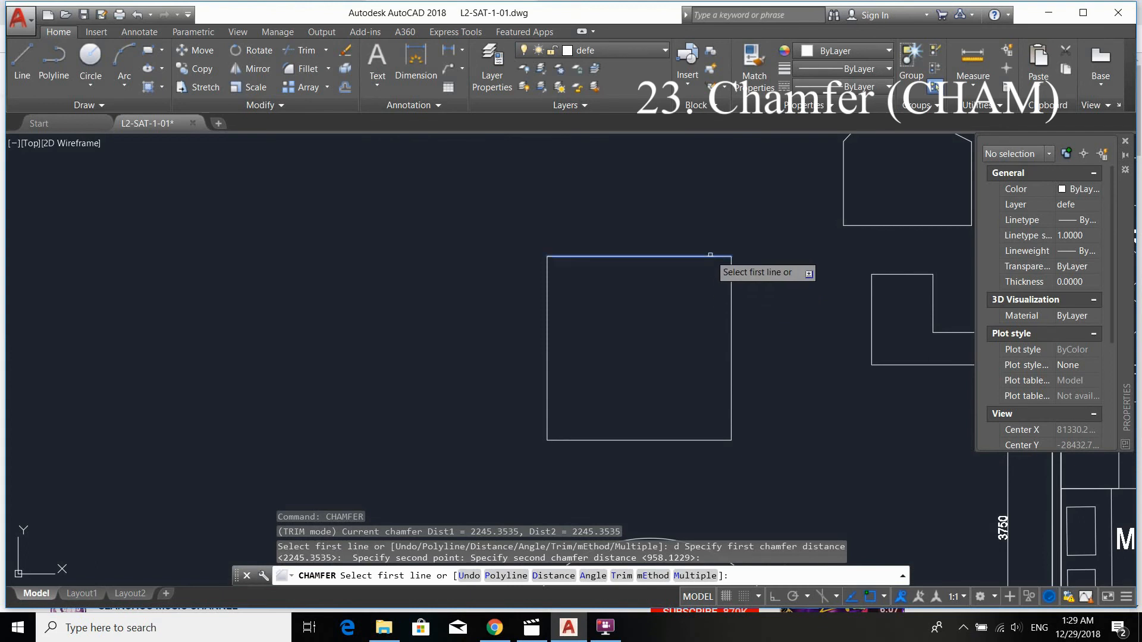
left_click(710, 255)
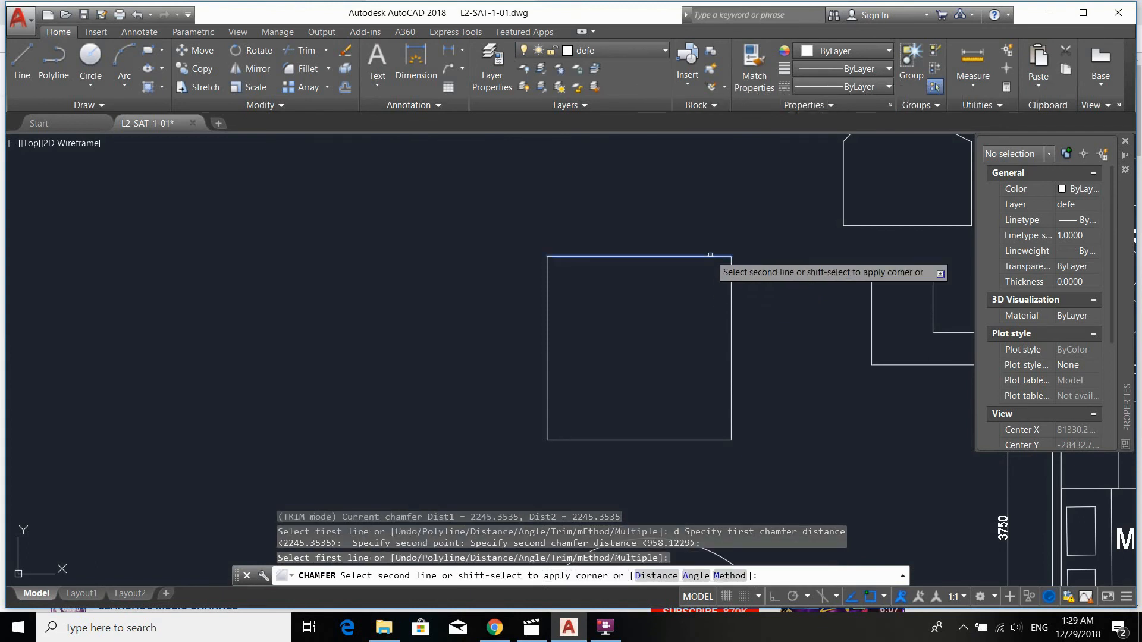
left_click(729, 295)
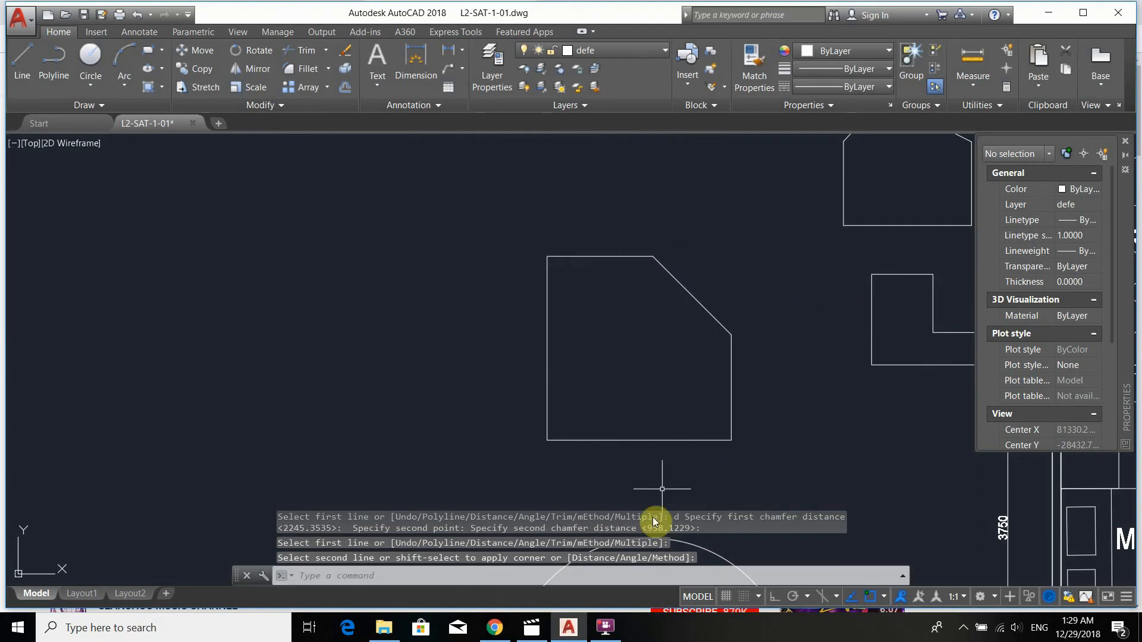
left_click(611, 635)
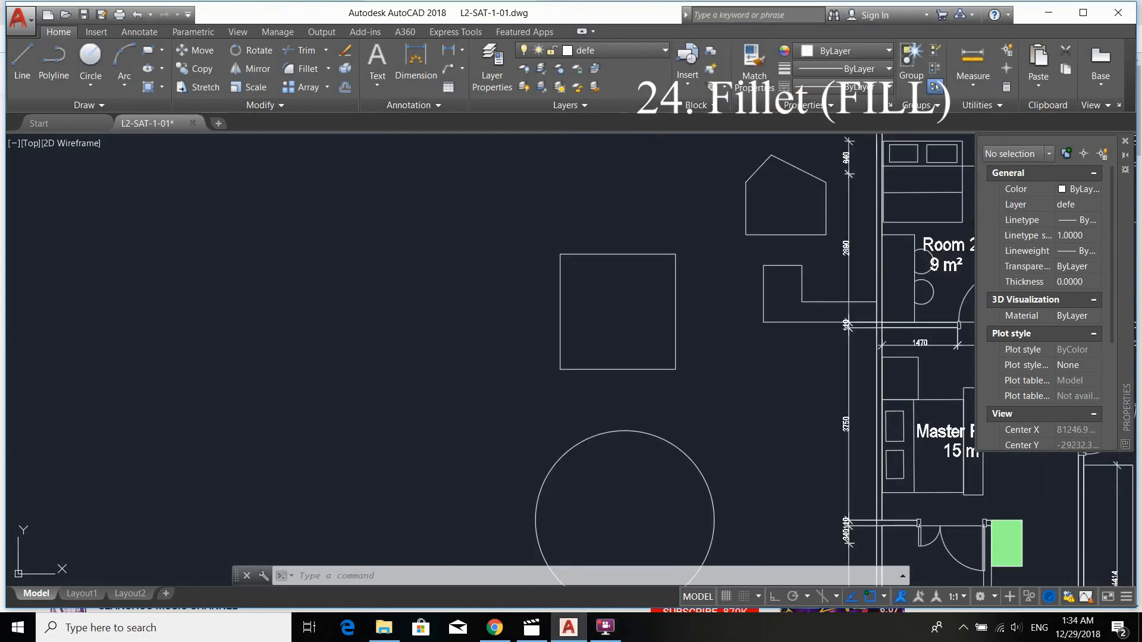
- Fillet the upper-right corner of the square between its right and top edges, using the current fillet radius
scroll(660, 241, "up", 5)
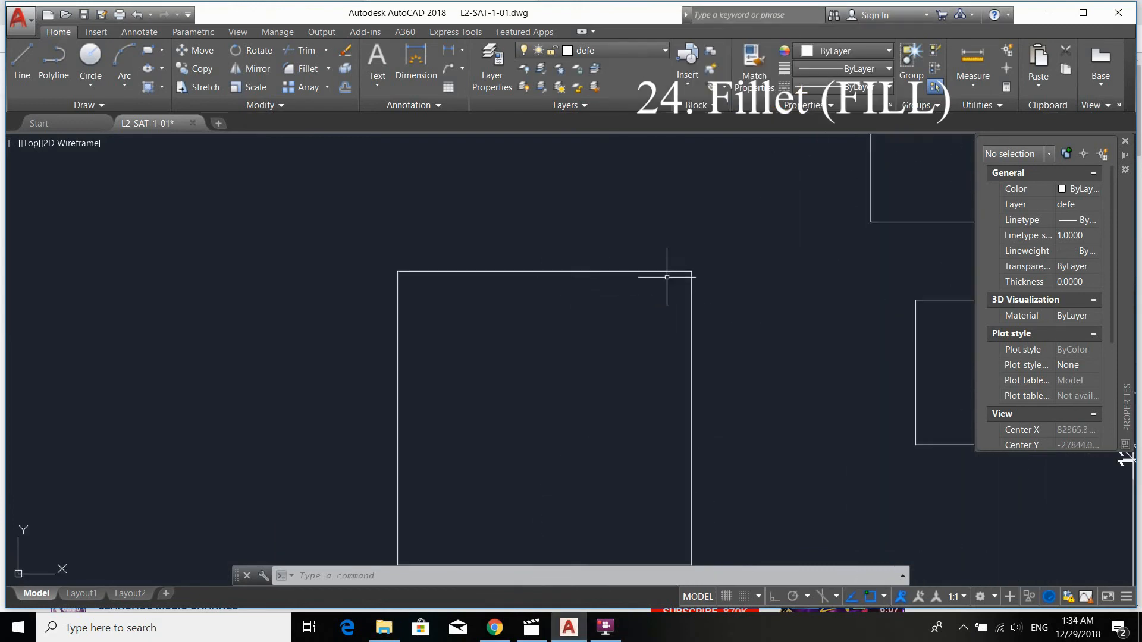
scroll(700, 274, "down", 3)
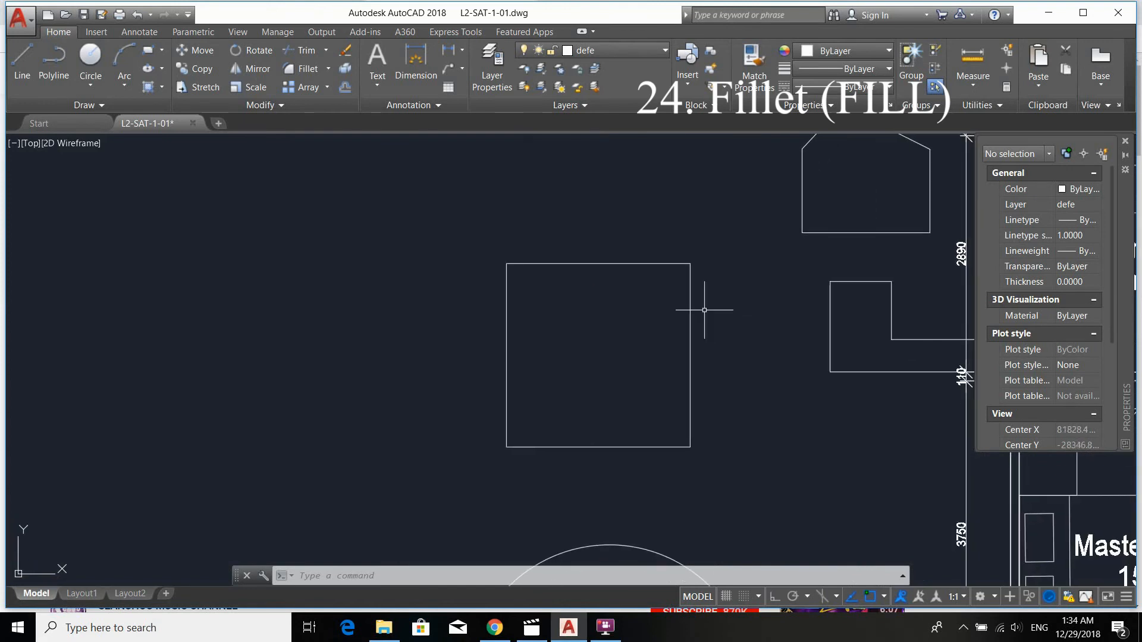
type("FILLe")
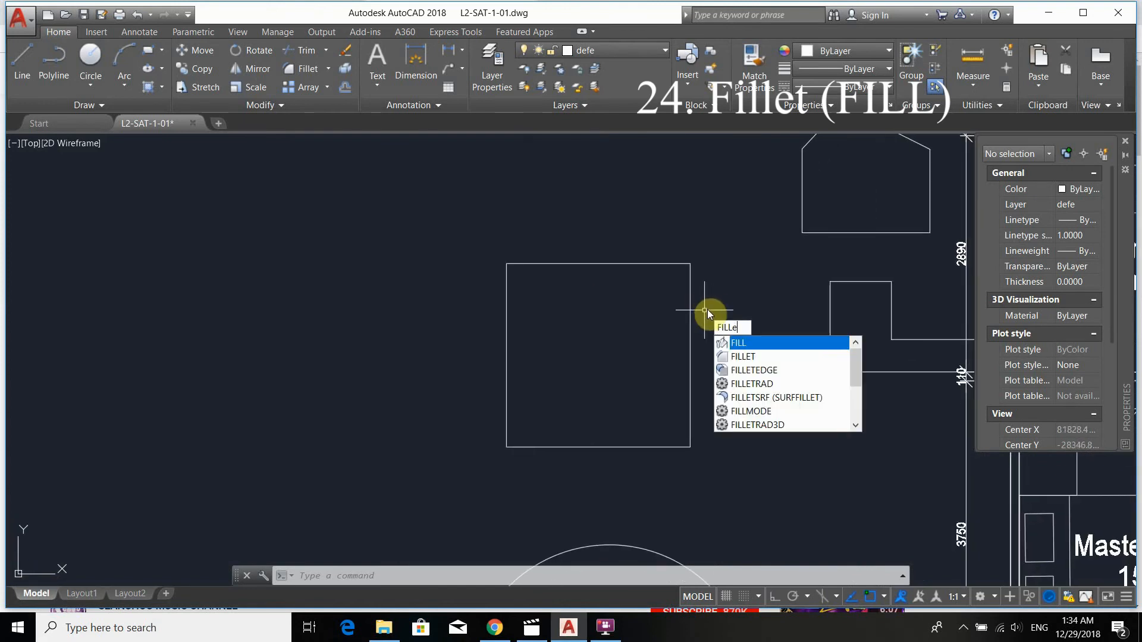
type("t")
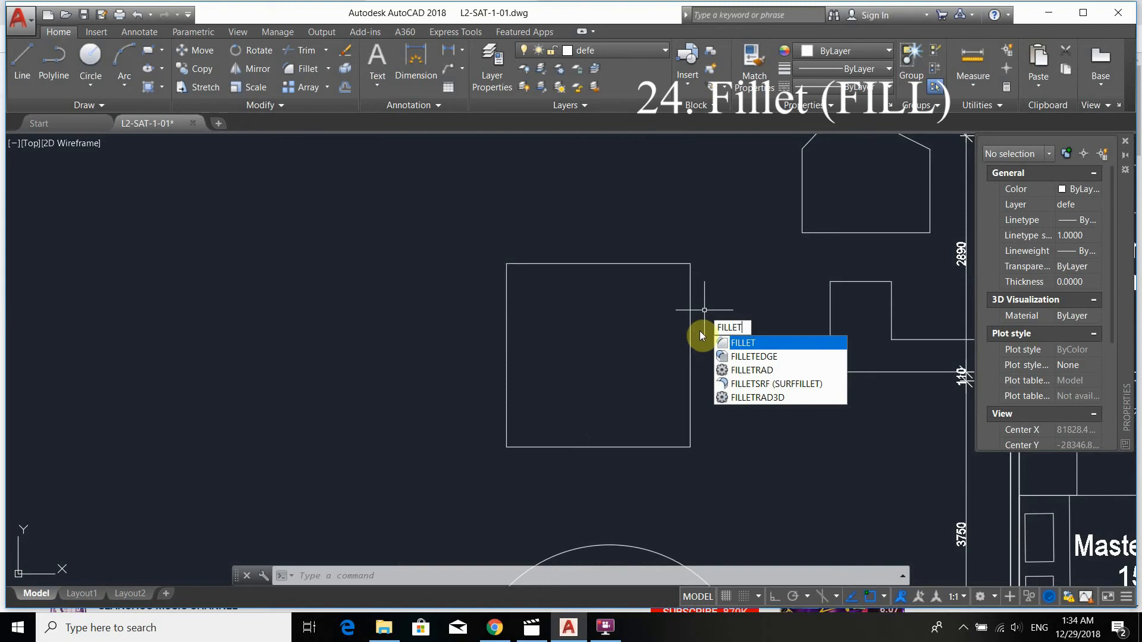
key("Return")
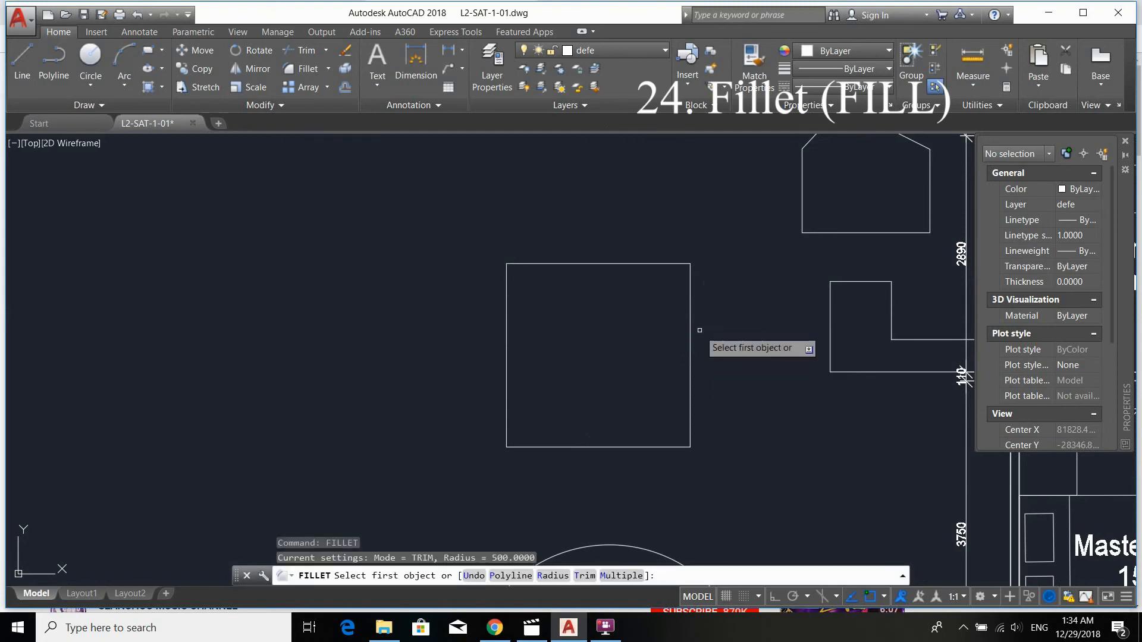
left_click(692, 293)
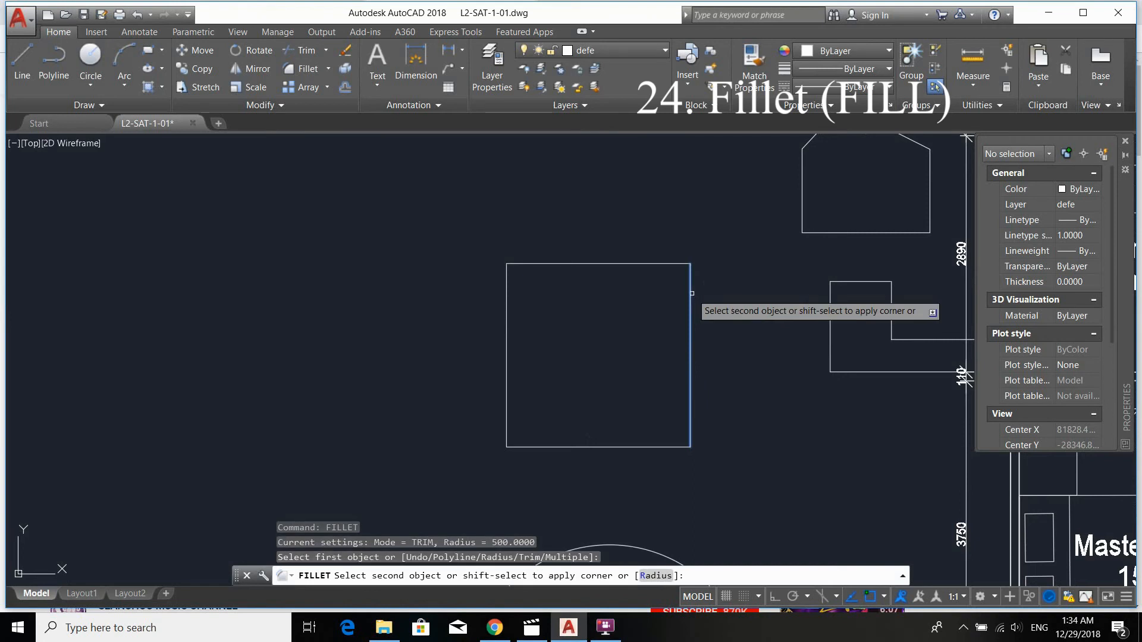
left_click(666, 264)
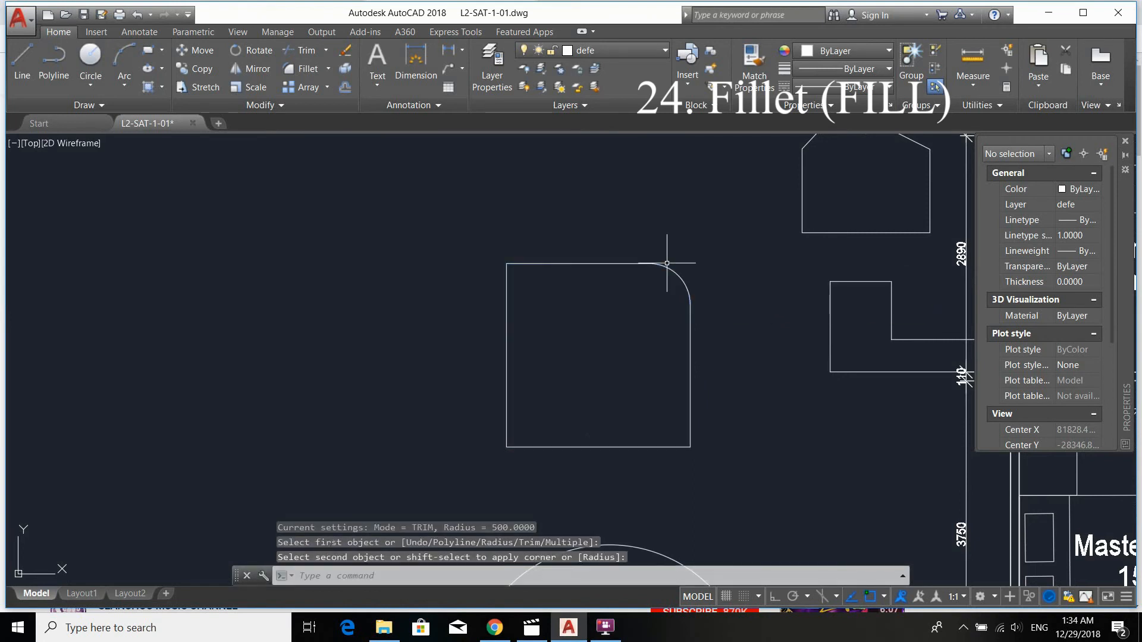
- Fillet the upper-left corner of the square between its top and left edges, keeping the same fillet radius
scroll(666, 264, "up", 3)
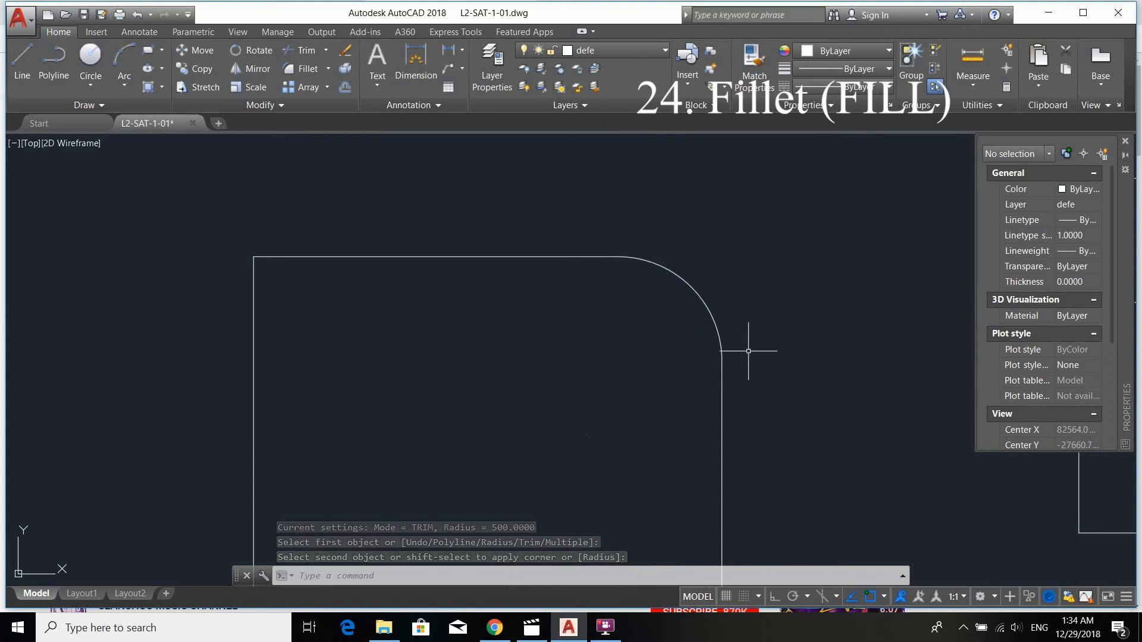
middle_click_drag(600, 292, 663, 275)
scroll(663, 274, "down", 3)
type("f")
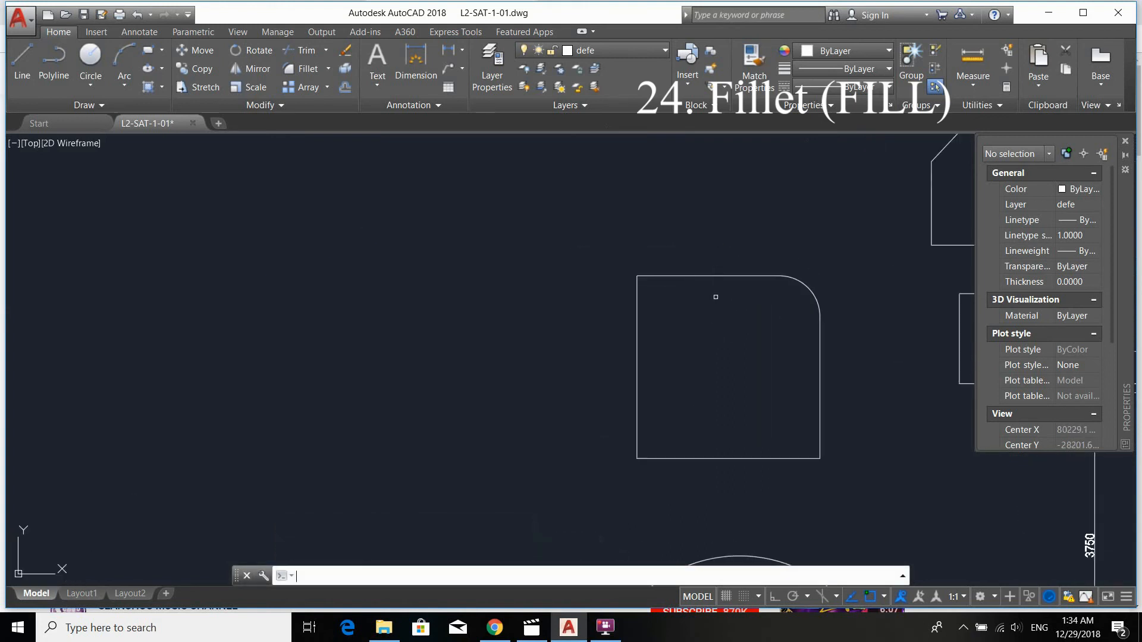
key("Return")
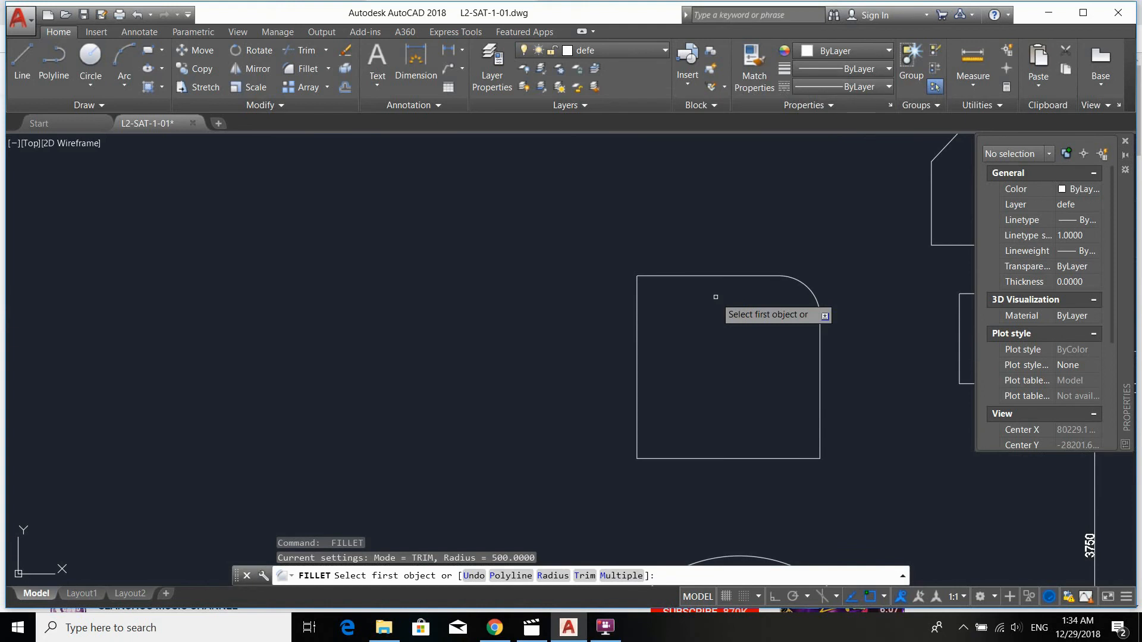
left_click(651, 276)
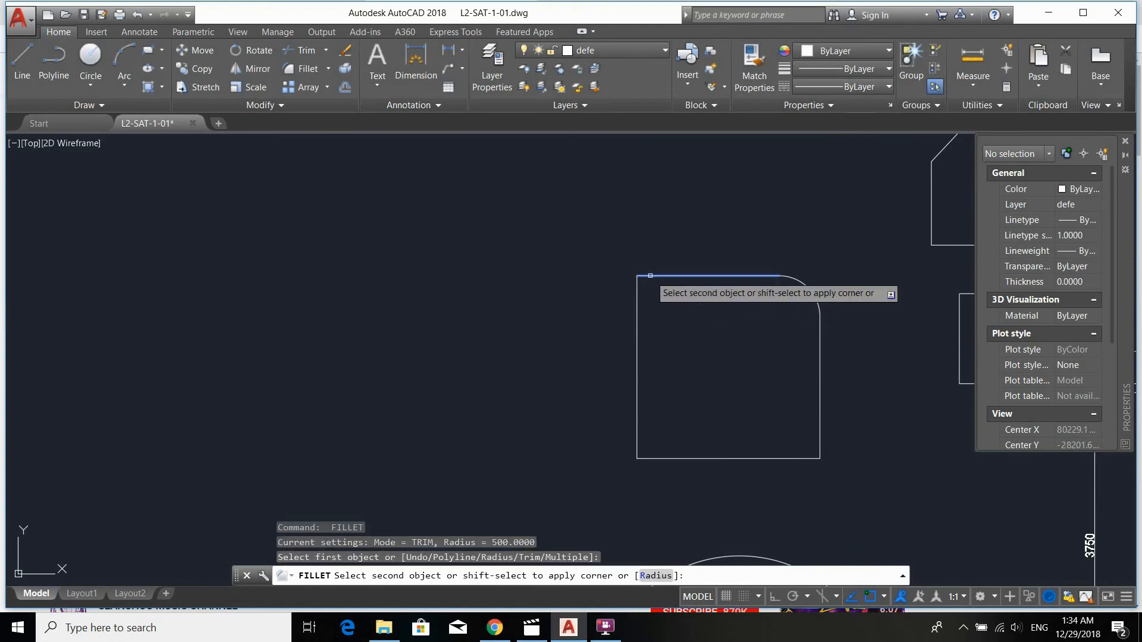
left_click(636, 307)
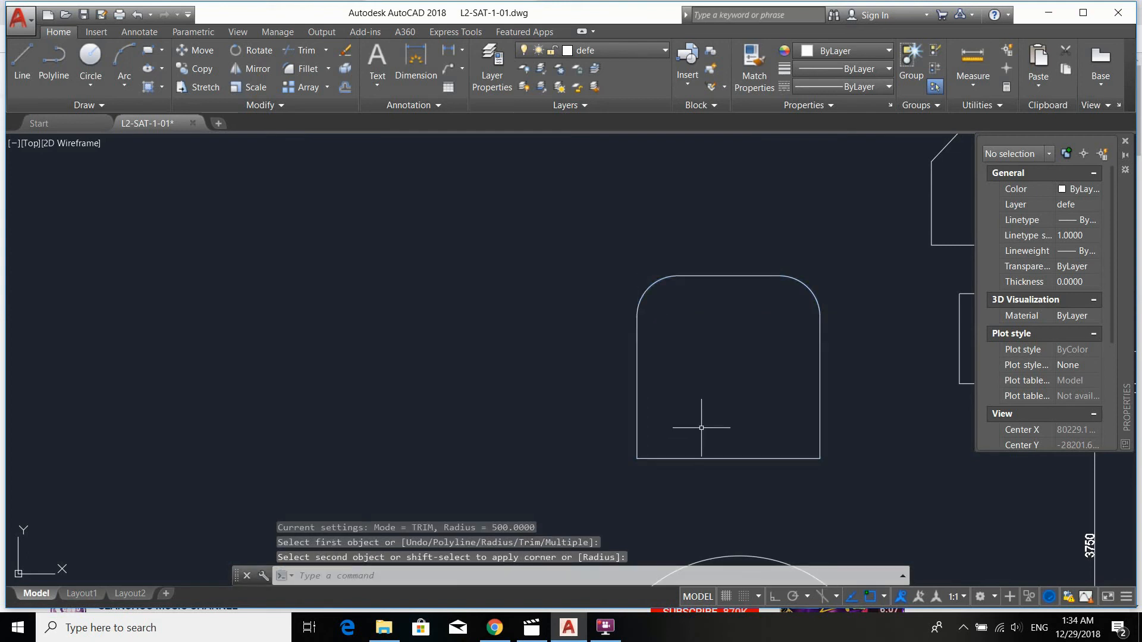
- Set the fillet radius to 250 and fillet the square's lower-left corner between its left and bottom edges
scroll(701, 427, "down", 3)
scroll(726, 382, "up", 3)
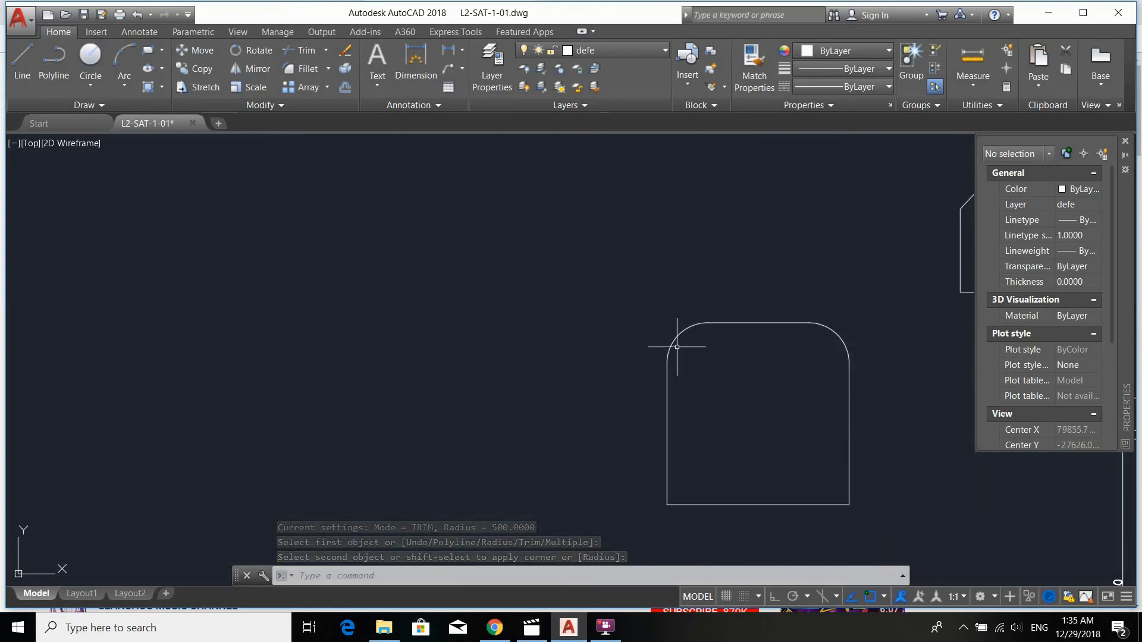
scroll(680, 341, "up", 2)
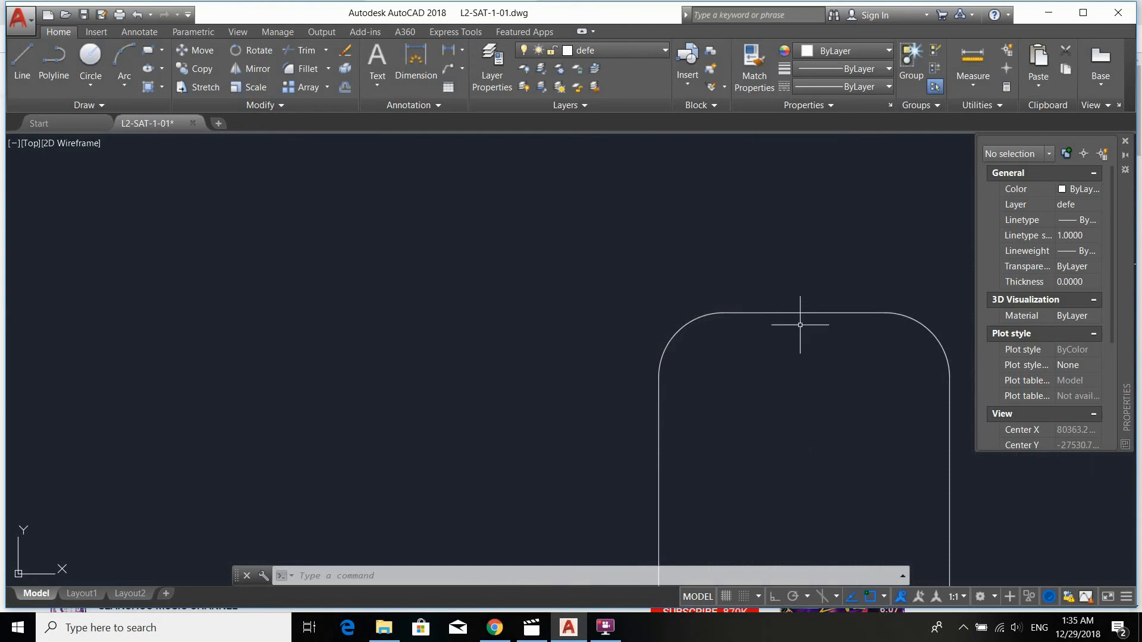
scroll(721, 390, "down", 5)
scroll(704, 362, "up", 2)
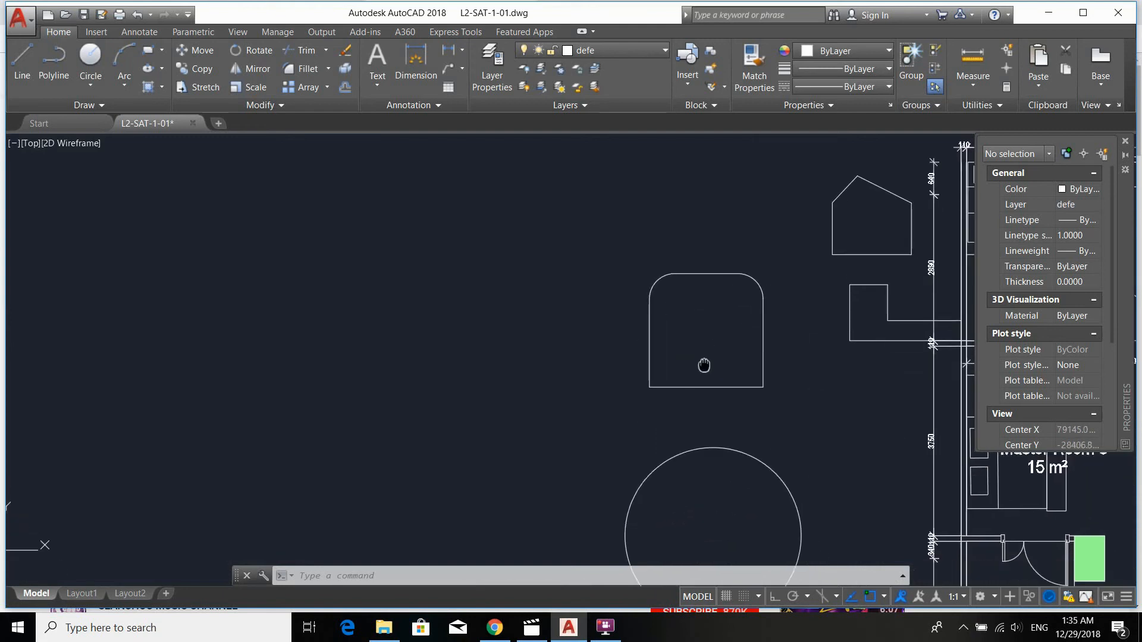
type("f")
key("Return")
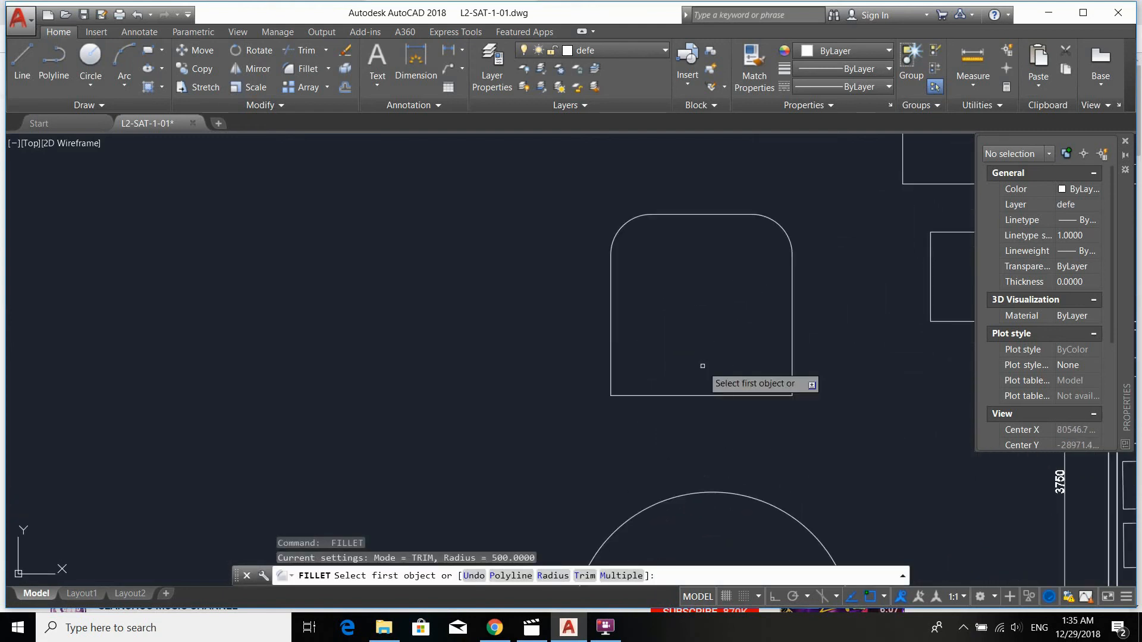
left_click(541, 575)
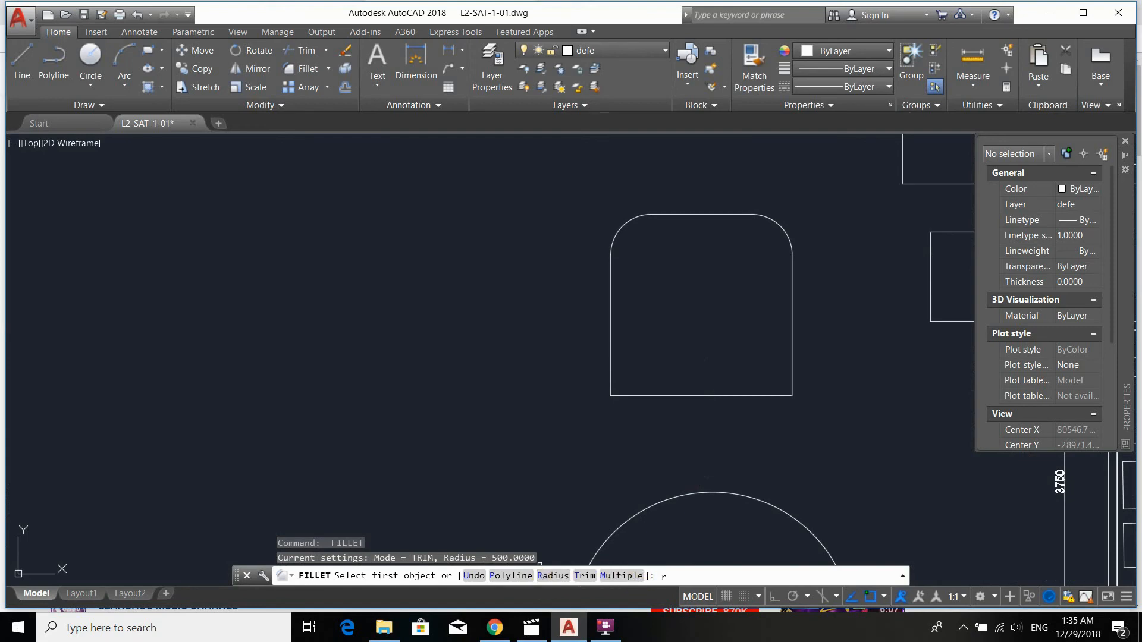
key("Return")
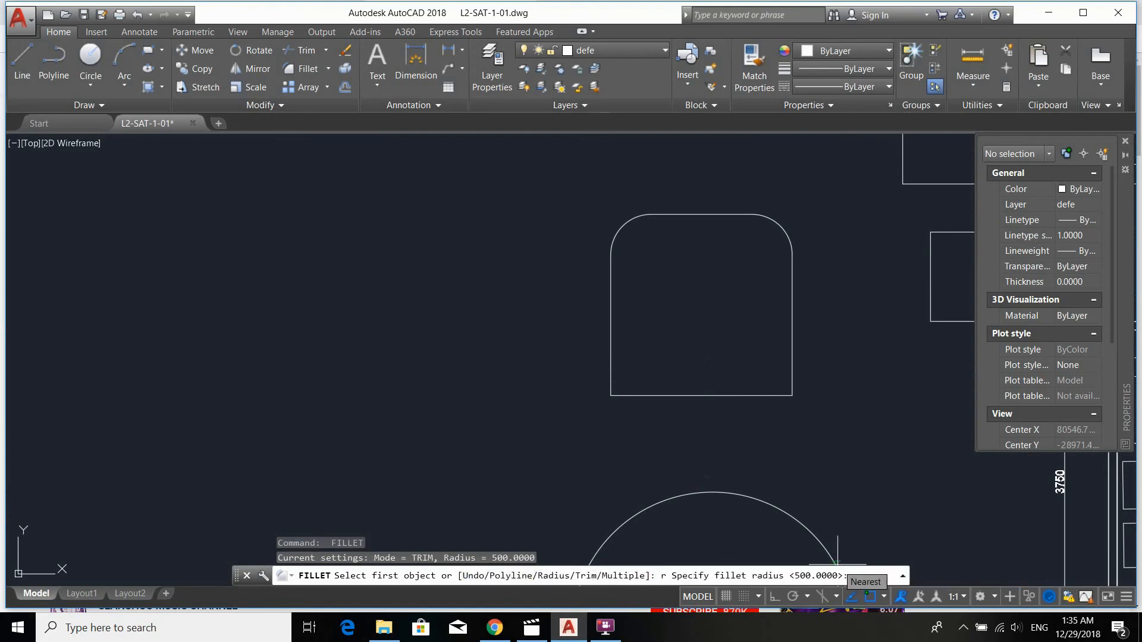
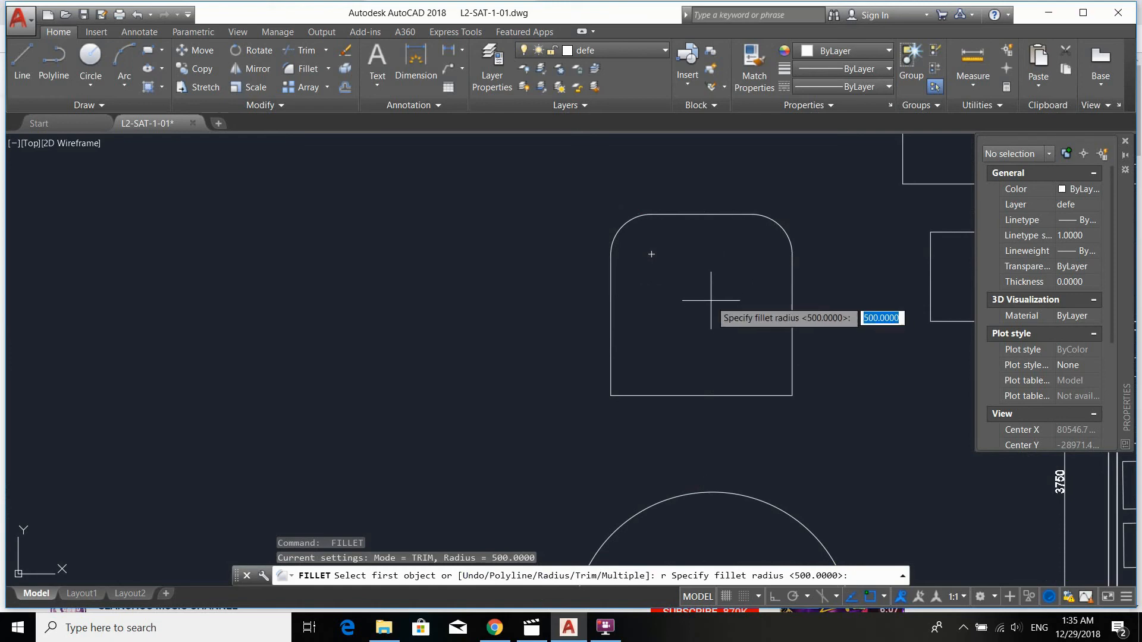
type("250")
key("Return")
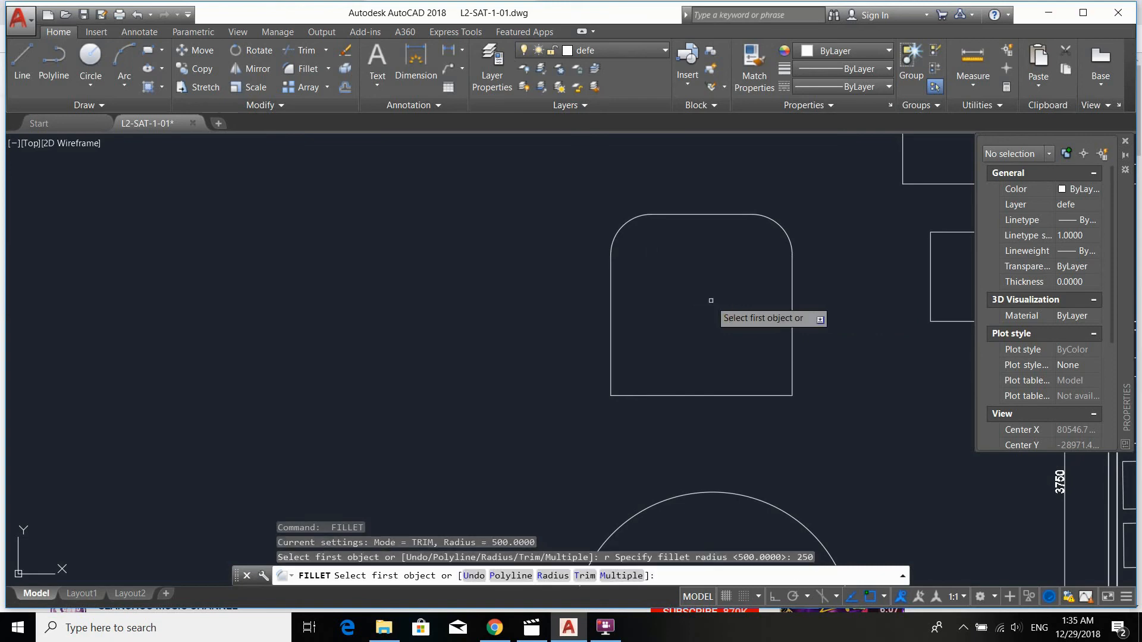
left_click(612, 348)
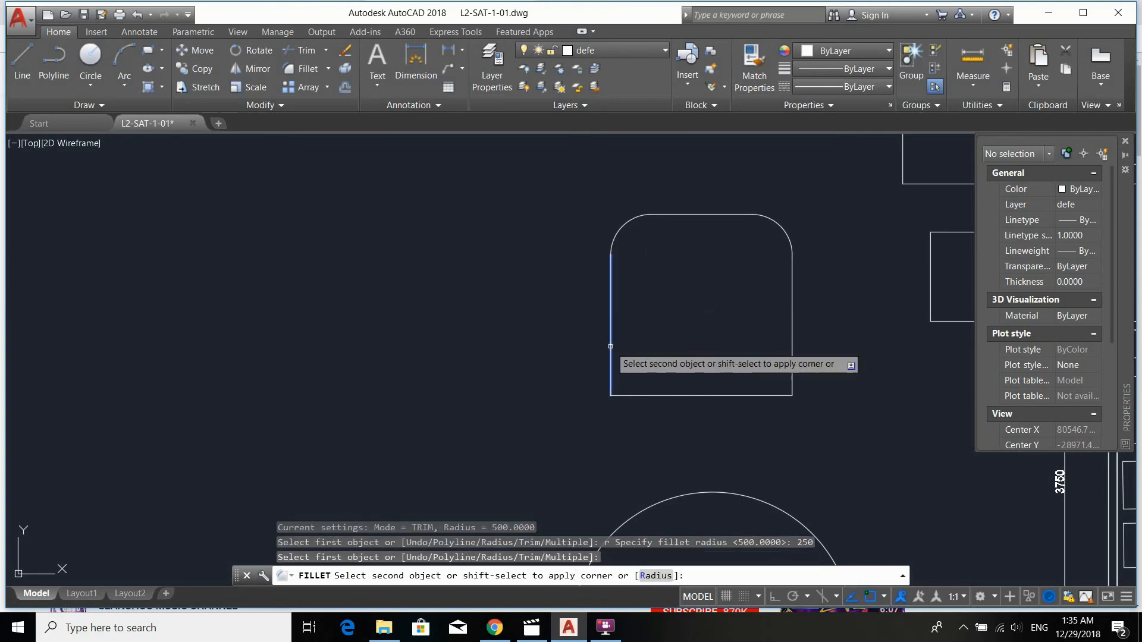
left_click(628, 396)
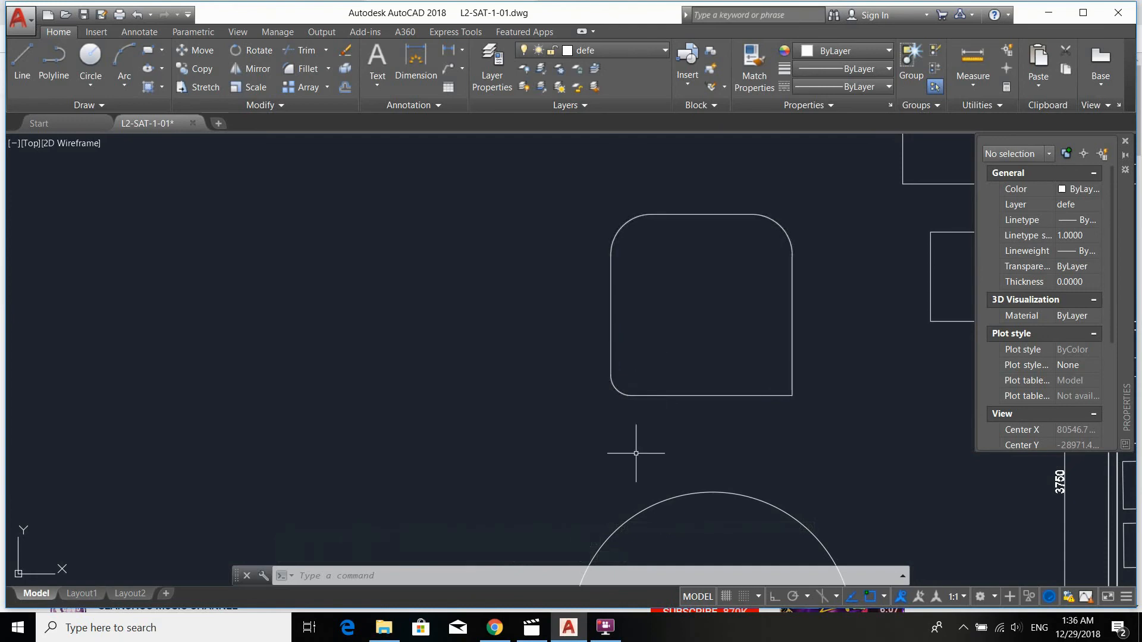
left_click(606, 626)
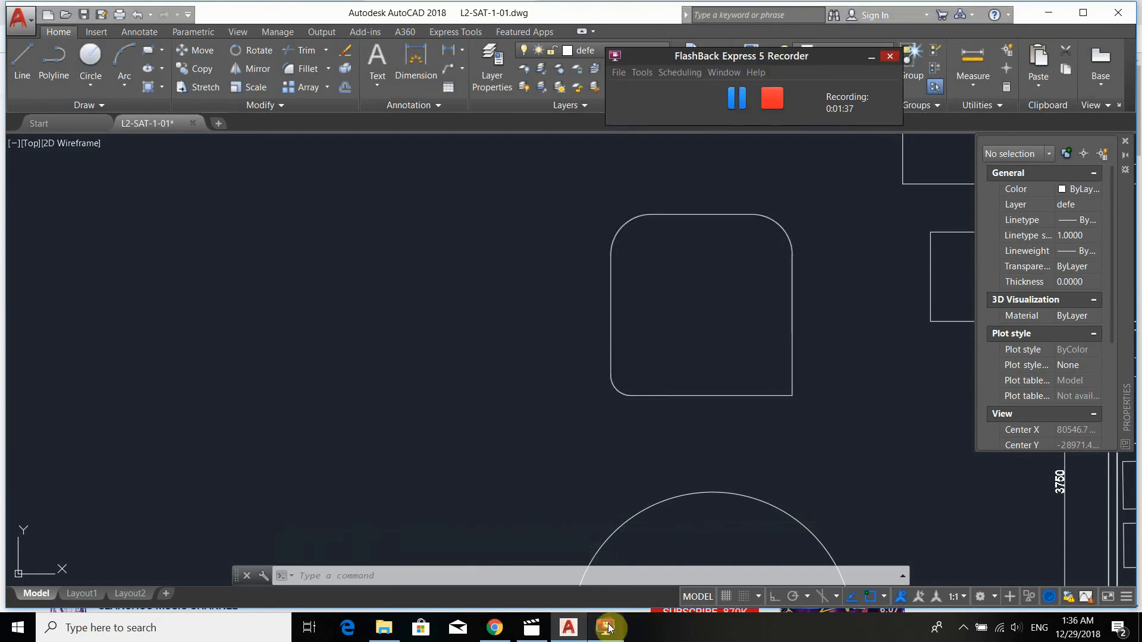
left_click(736, 100)
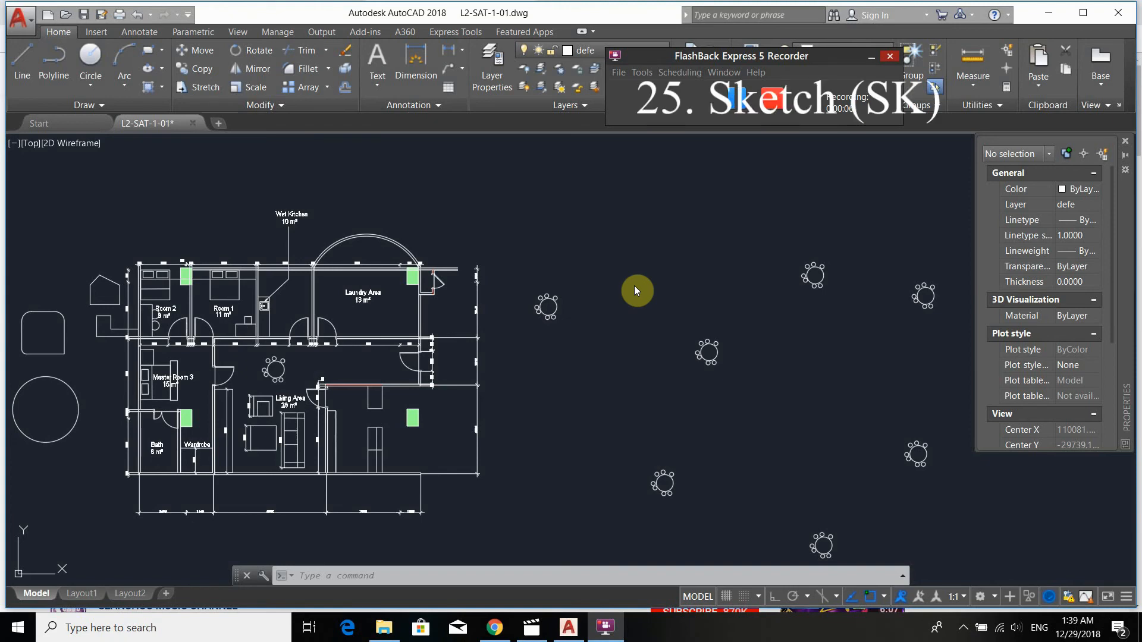
- Draw a freehand looping sketch with the Sketch command in the empty area beside the house plan, keeping the default line type
left_click(634, 285)
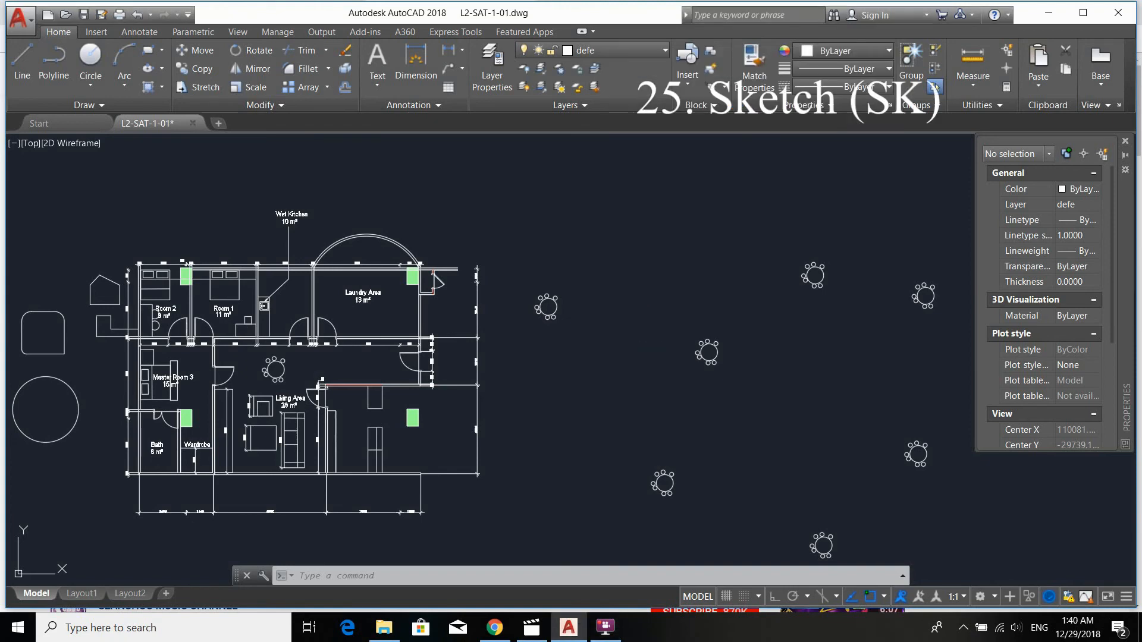
middle_click_drag(619, 307, 690, 336)
type("SKETCH")
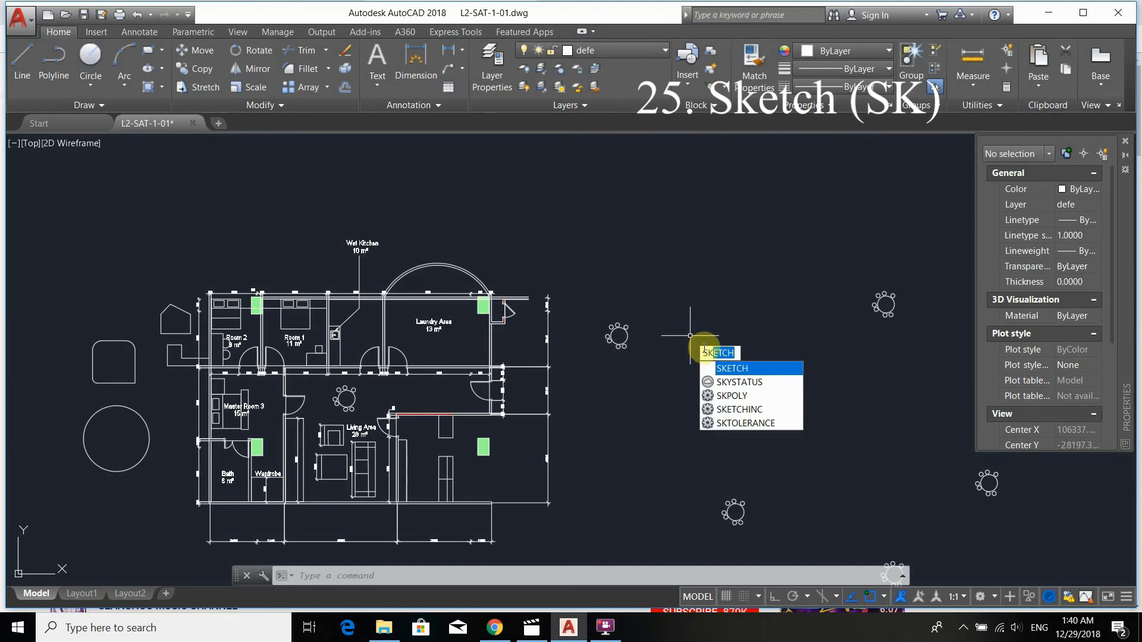
key("Return")
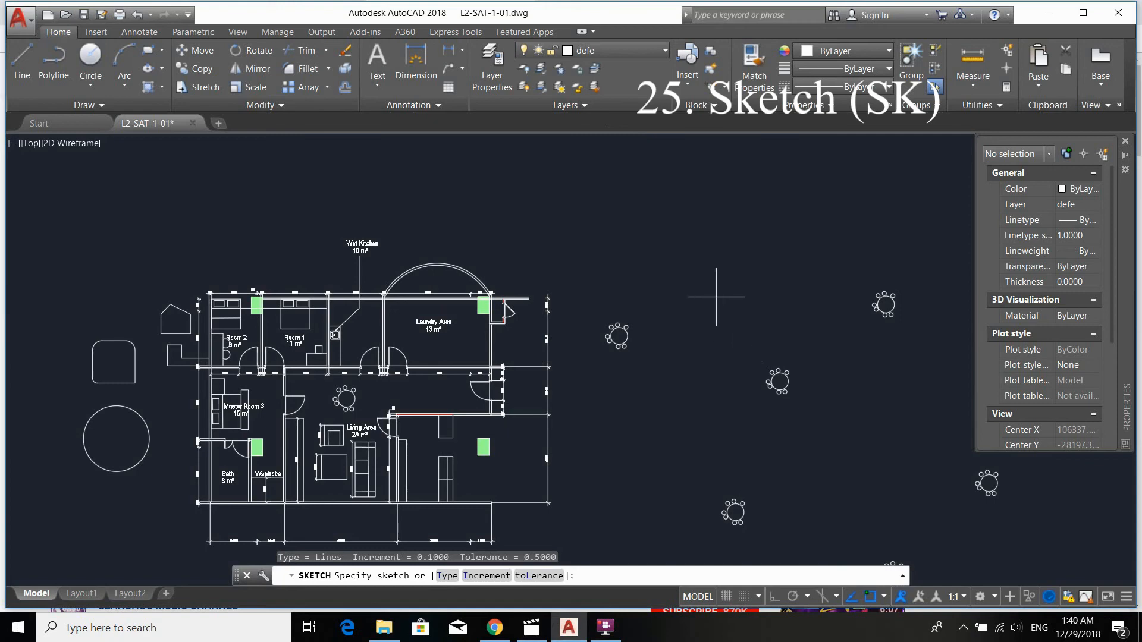
left_click(674, 269)
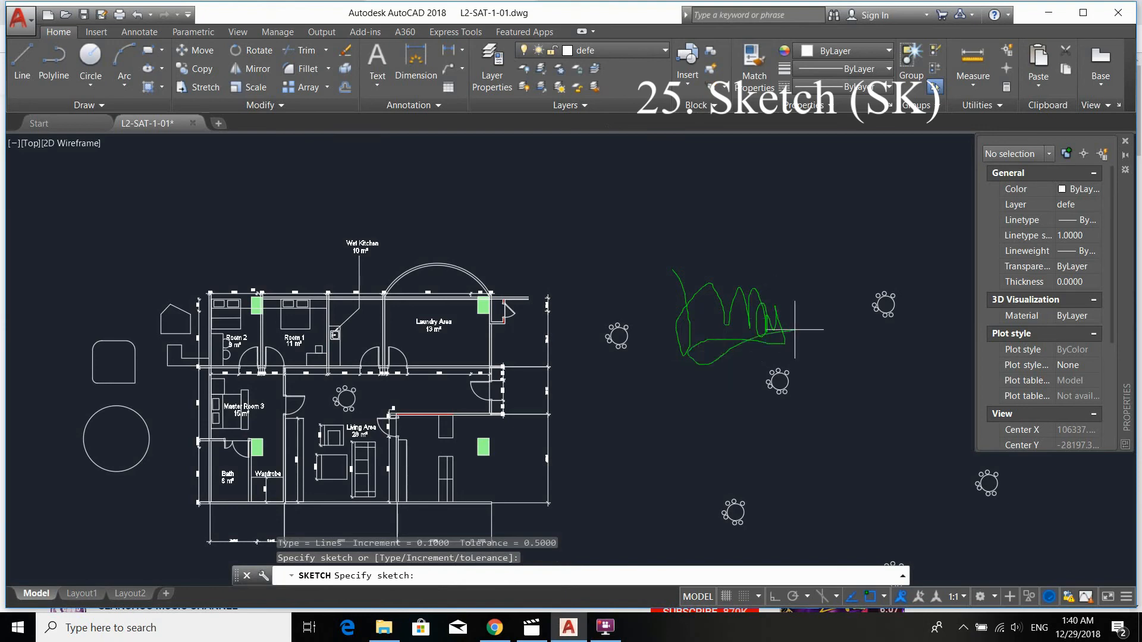
scroll(754, 312, "up", 2)
key("Return")
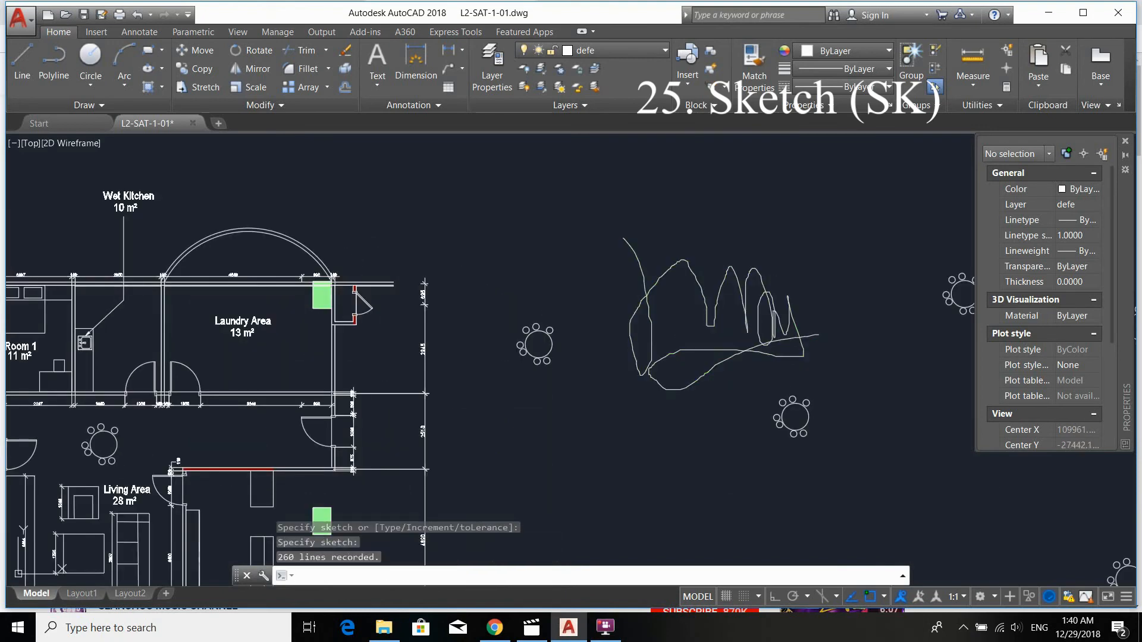
scroll(753, 303, "down", 4)
scroll(755, 302, "up", 4)
middle_click_drag(762, 254, 750, 308)
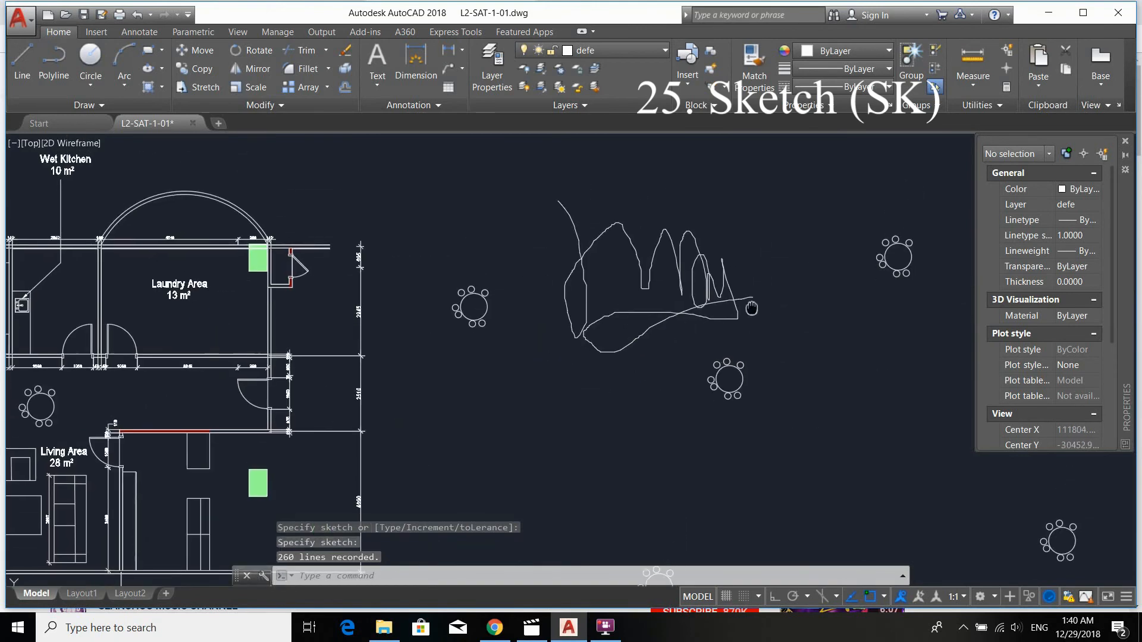
scroll(747, 315, "up", 3)
scroll(739, 326, "down", 3)
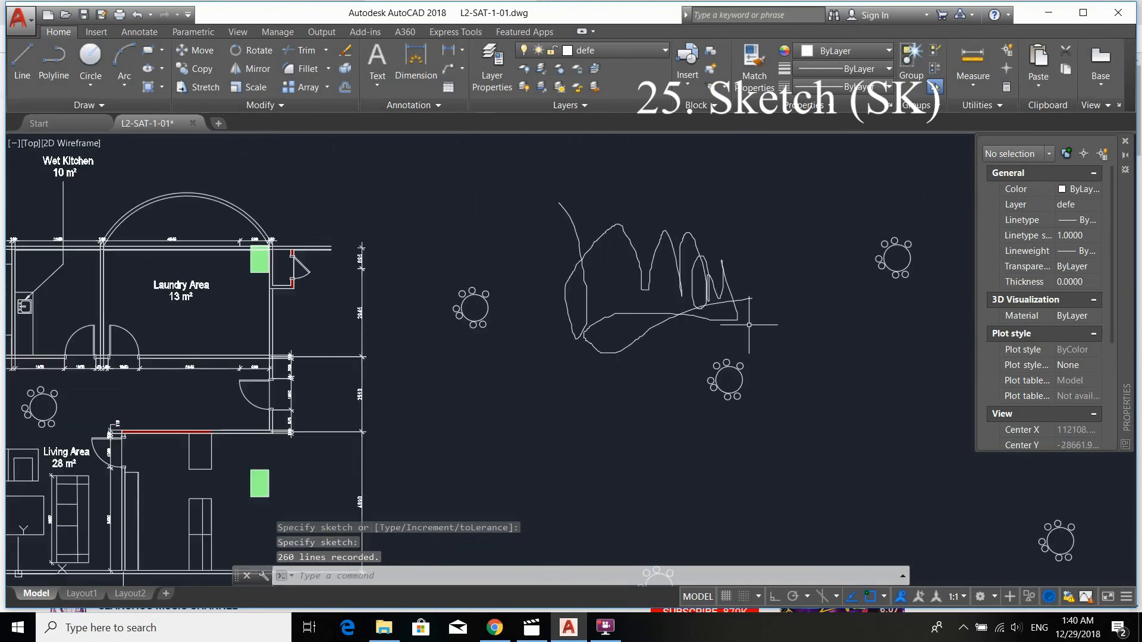
left_click(605, 629)
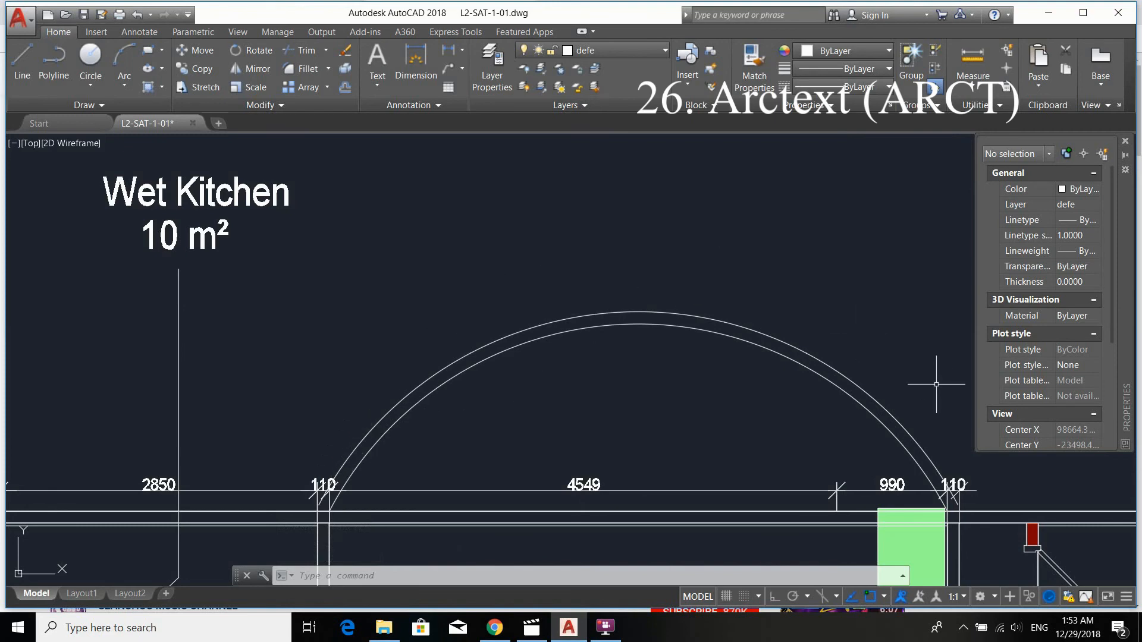
- Add the arc-aligned text "yszbfxngfxfh" to the outer arc above the Laundry Area with Arctext, keeping the text height at 500
type("ARCt")
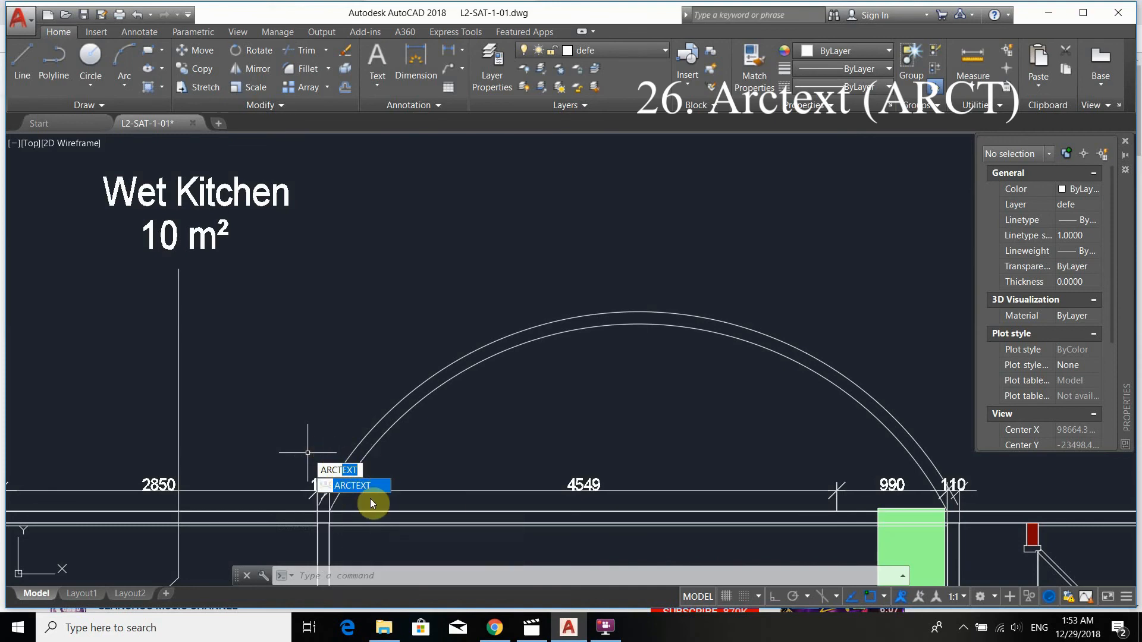
key("Return")
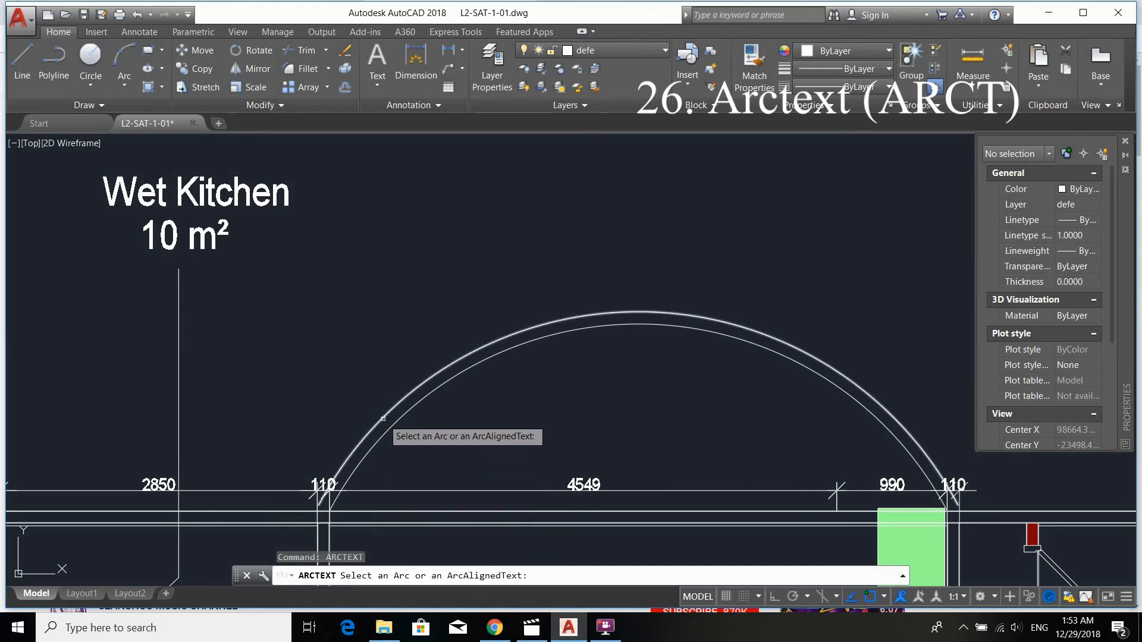
left_click(382, 418)
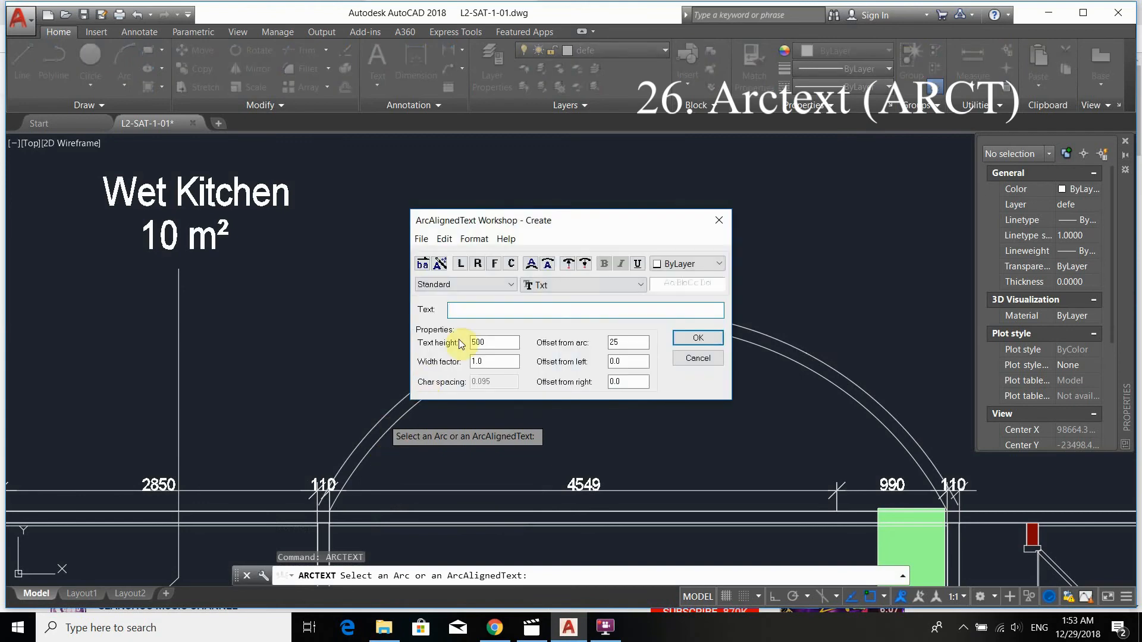
type("yszbf")
key("super")
type("hbzd")
left_click(484, 313)
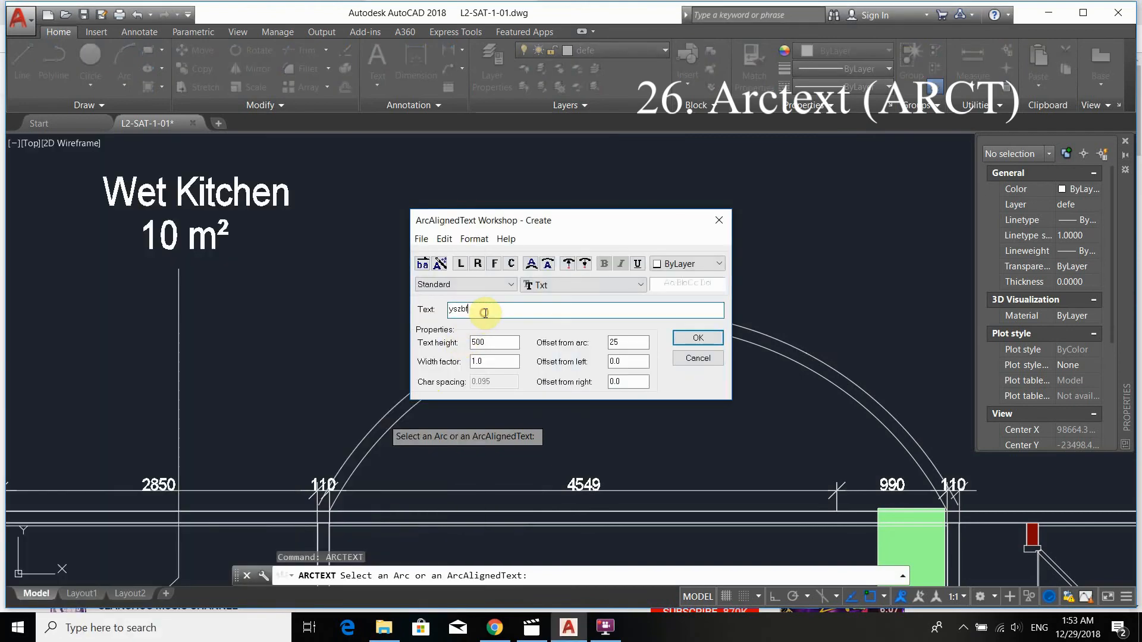
type("xngfxfh")
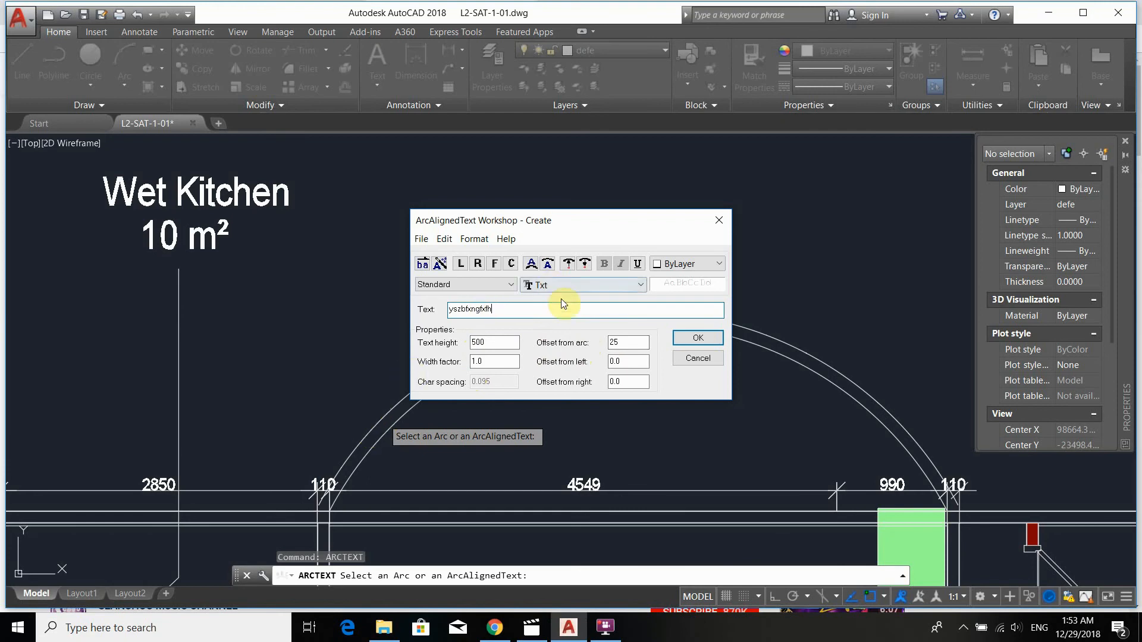
left_click(681, 340)
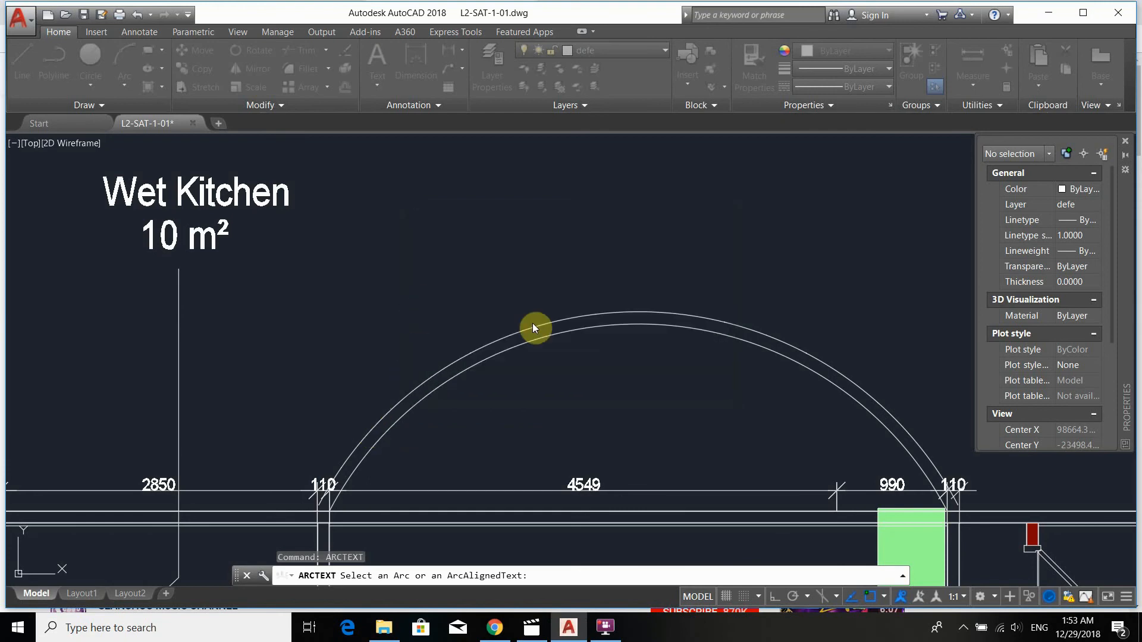
left_click(547, 315)
scroll(500, 315, "down", 4)
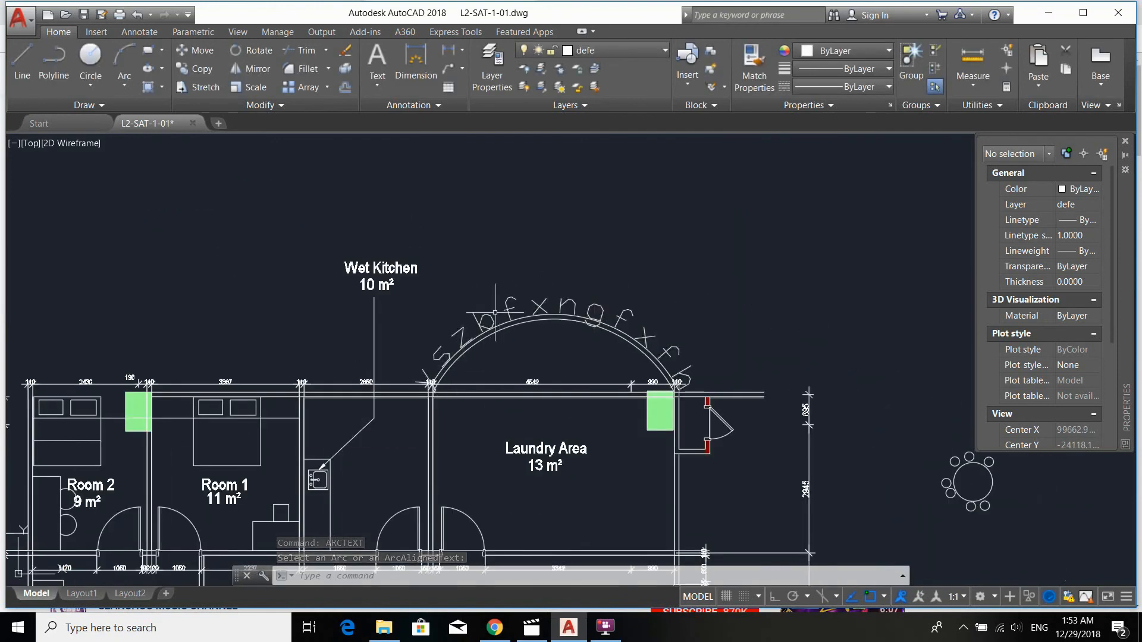
- Stretch the arc-aligned text by its middle grip straight up, away from the outer arc above the Laundry Area
scroll(562, 317, "up", 2)
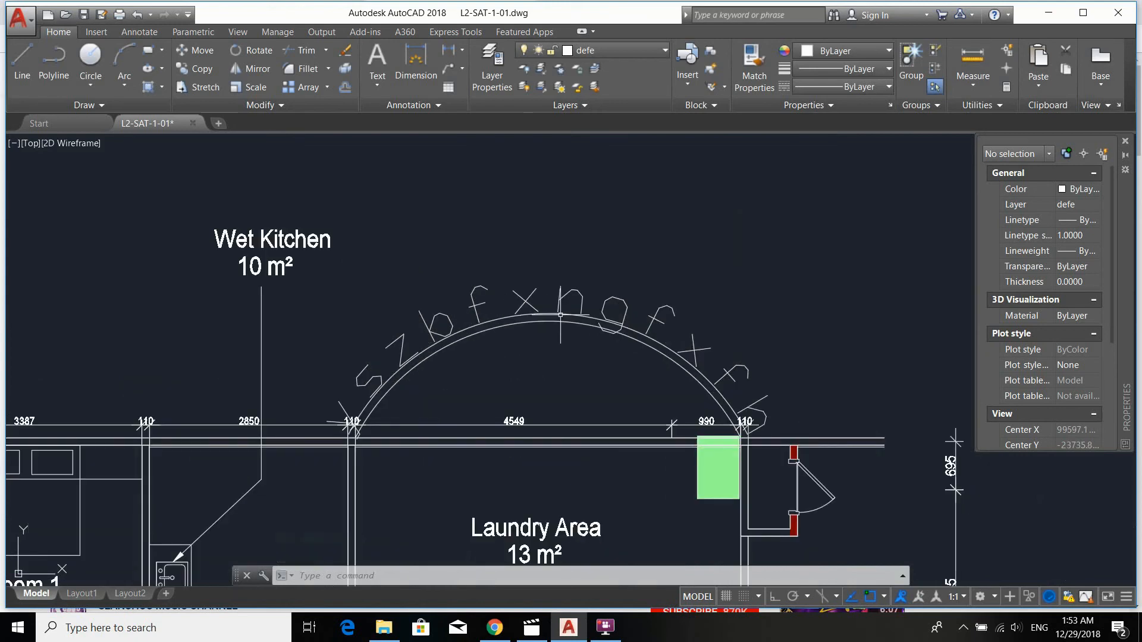
left_click(552, 295)
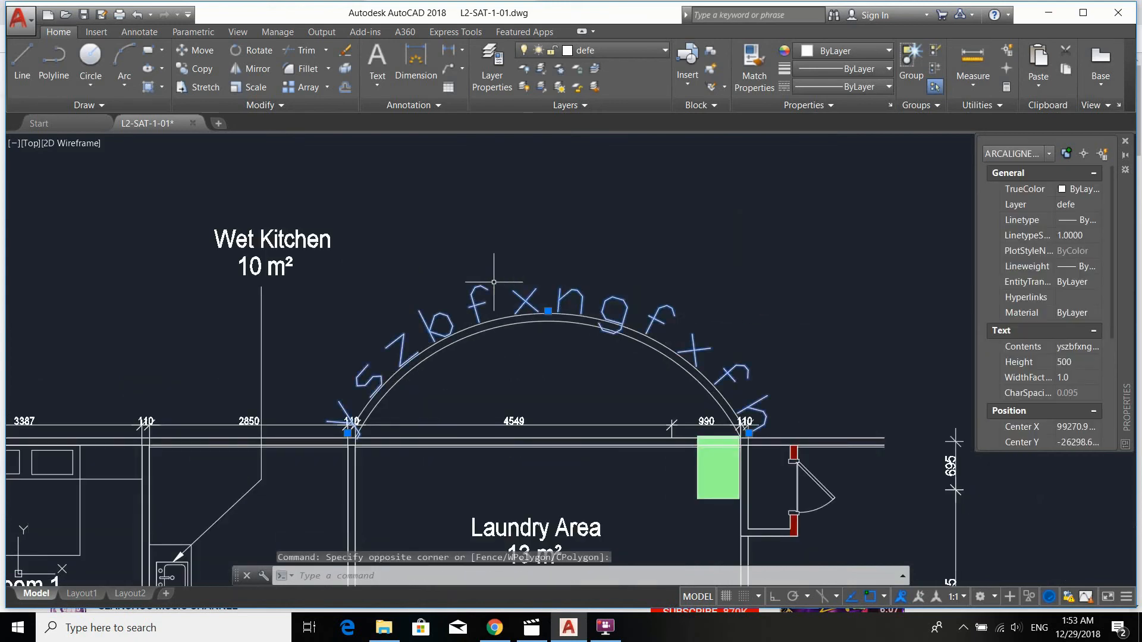
scroll(542, 319, "up", 2)
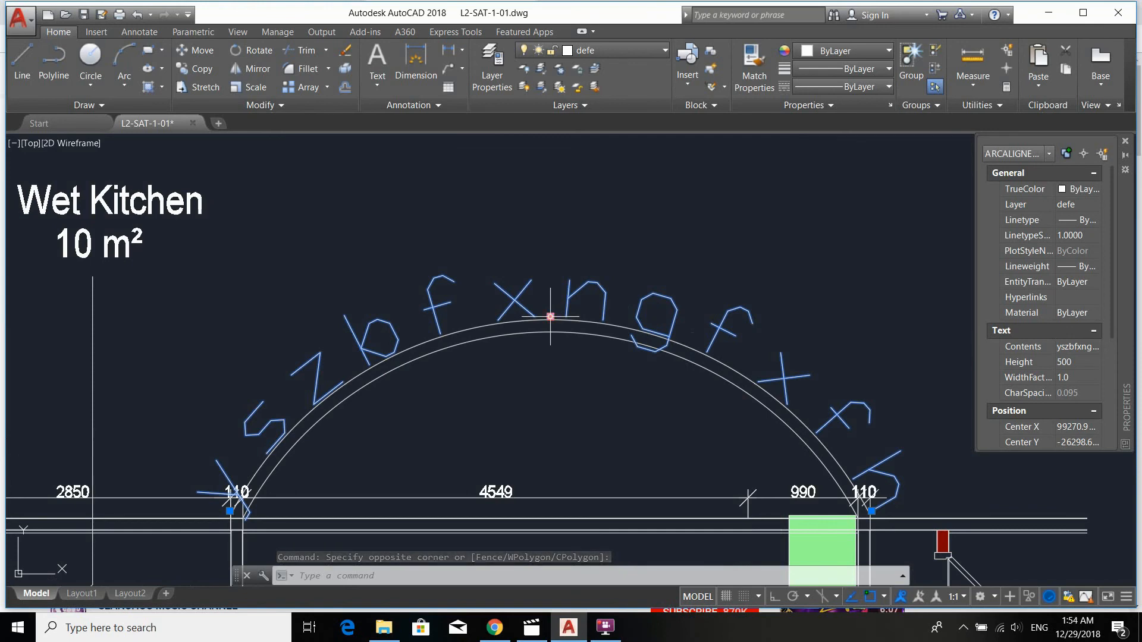
left_click(550, 317)
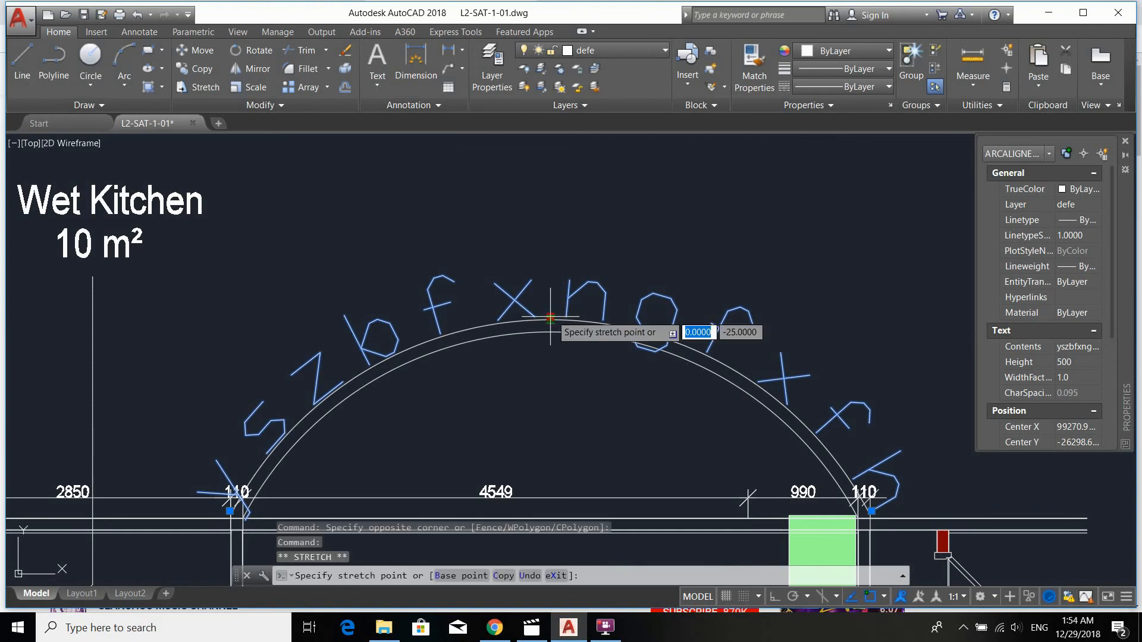
left_click(550, 194)
scroll(550, 228, "down", 3)
middle_click_drag(572, 246, 588, 322)
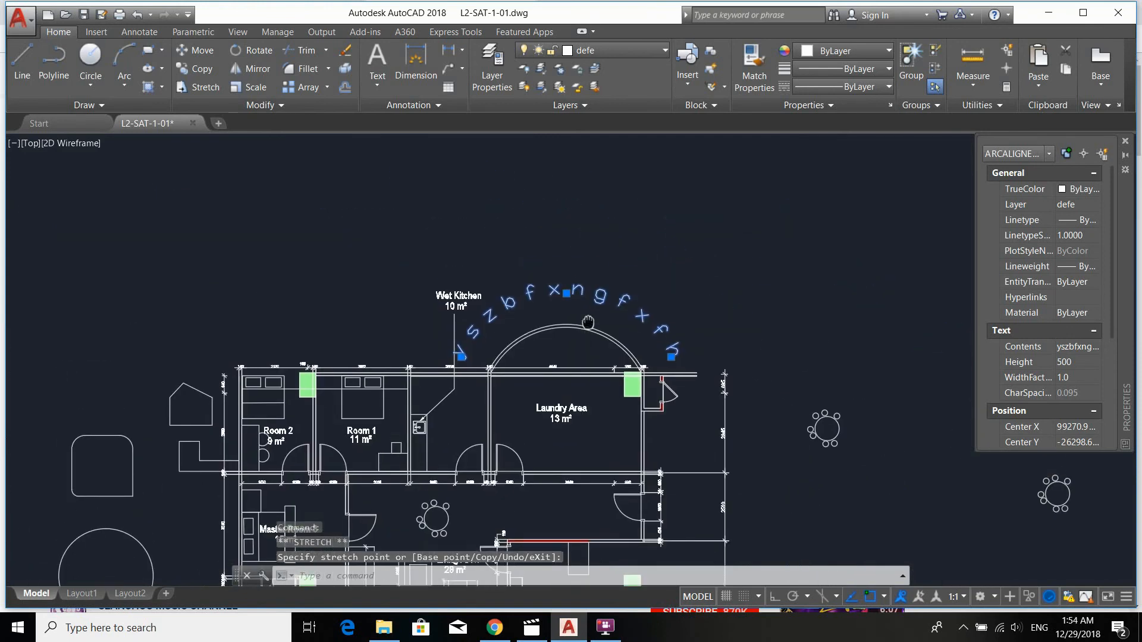
- Stretch the arc-aligned text farther up by its middle grip, and raise the midpoint of the outer arc above the Laundry Area
scroll(568, 299, "up", 4)
left_click(559, 287)
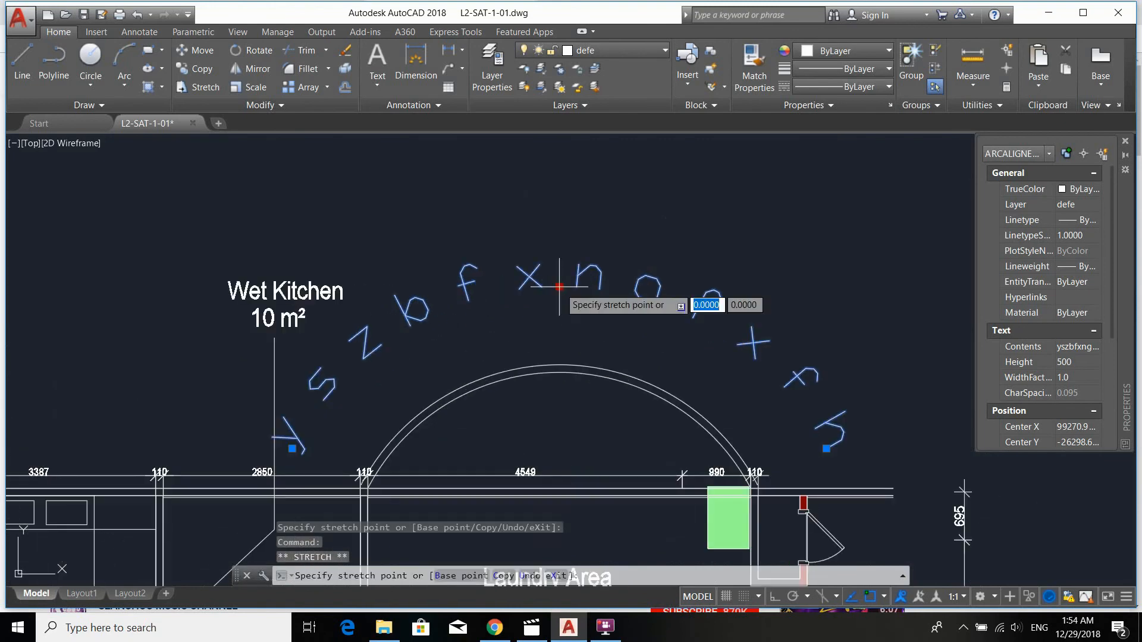
left_click(559, 215)
scroll(559, 216, "down", 3)
middle_click_drag(559, 216, 574, 262)
scroll(574, 262, "up", 2)
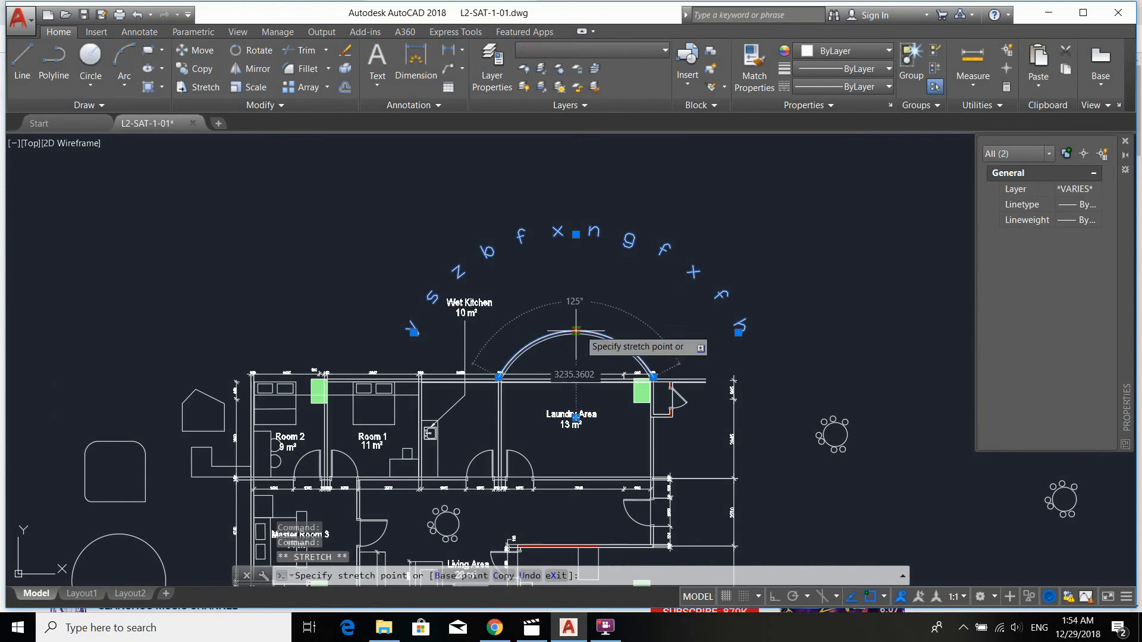
right_click(580, 350)
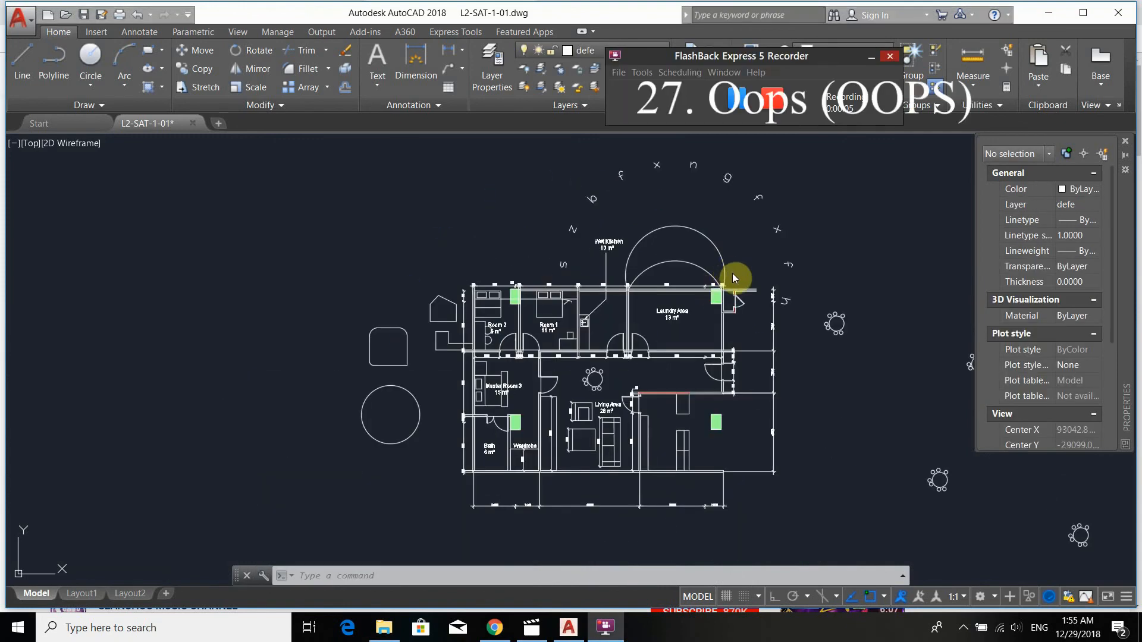
- Delete the round table with its chairs just outside the house's right-hand side, below the curved text
left_click(824, 259)
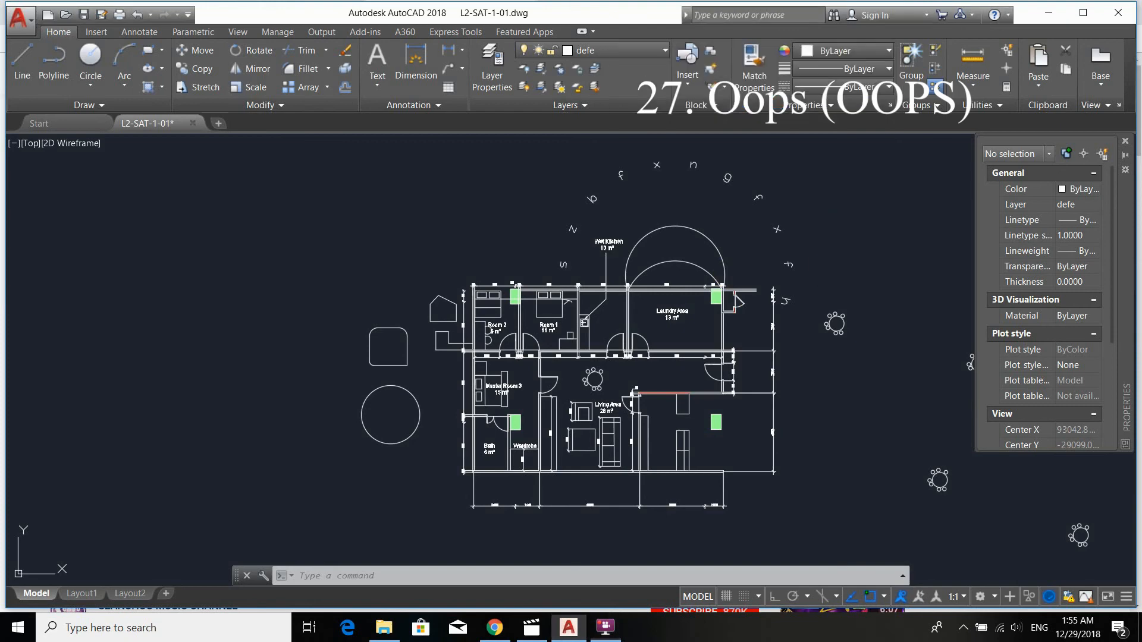
middle_click_drag(850, 228, 575, 331)
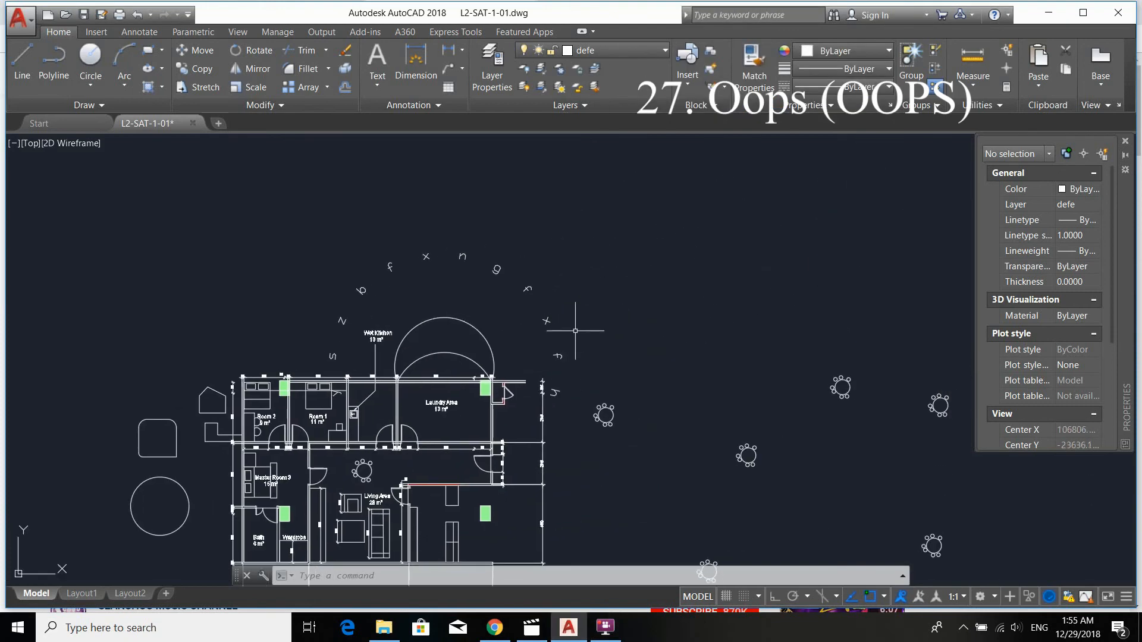
scroll(581, 326, "up", 3)
scroll(468, 376, "down", 3)
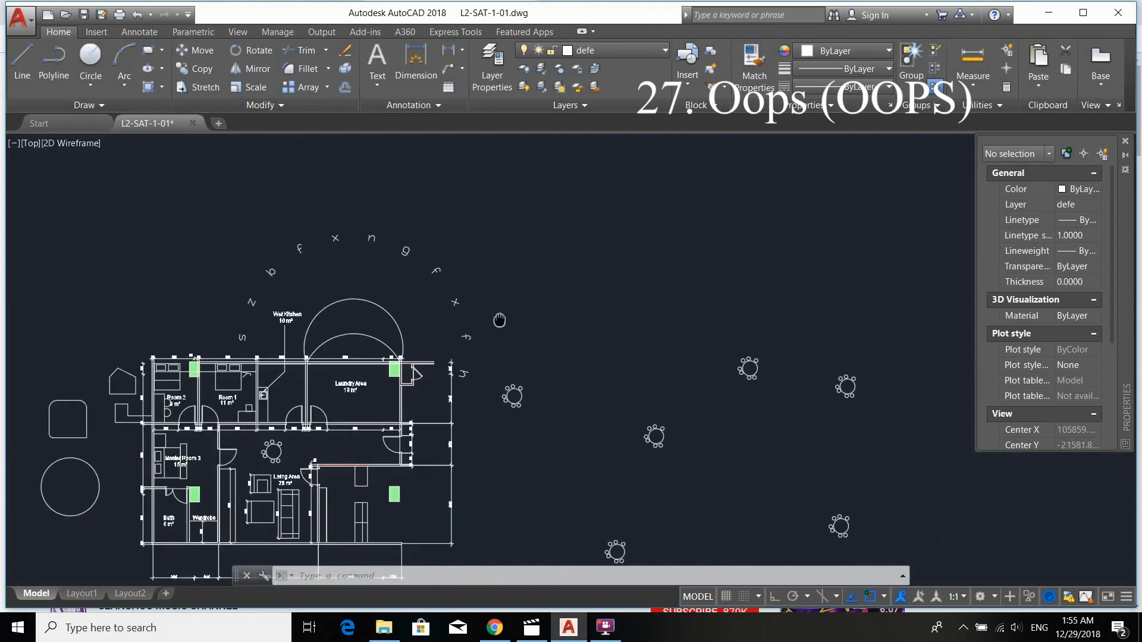
left_click(468, 376)
left_click(527, 426)
key("Delete")
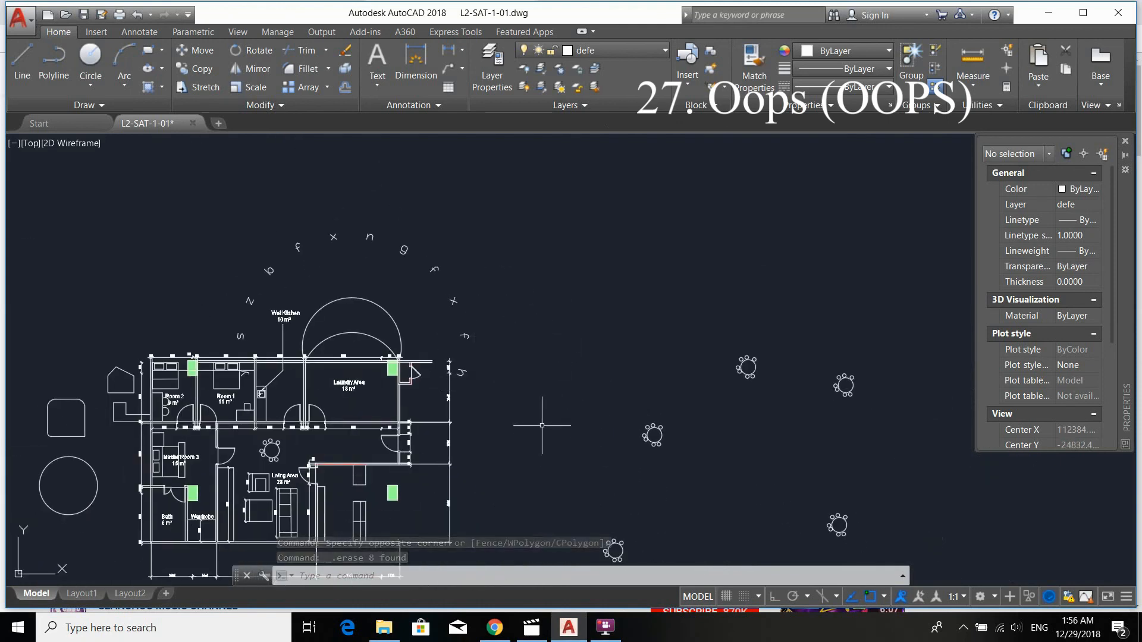
- Restore the erased table and chairs with the Oops command
type("oop")
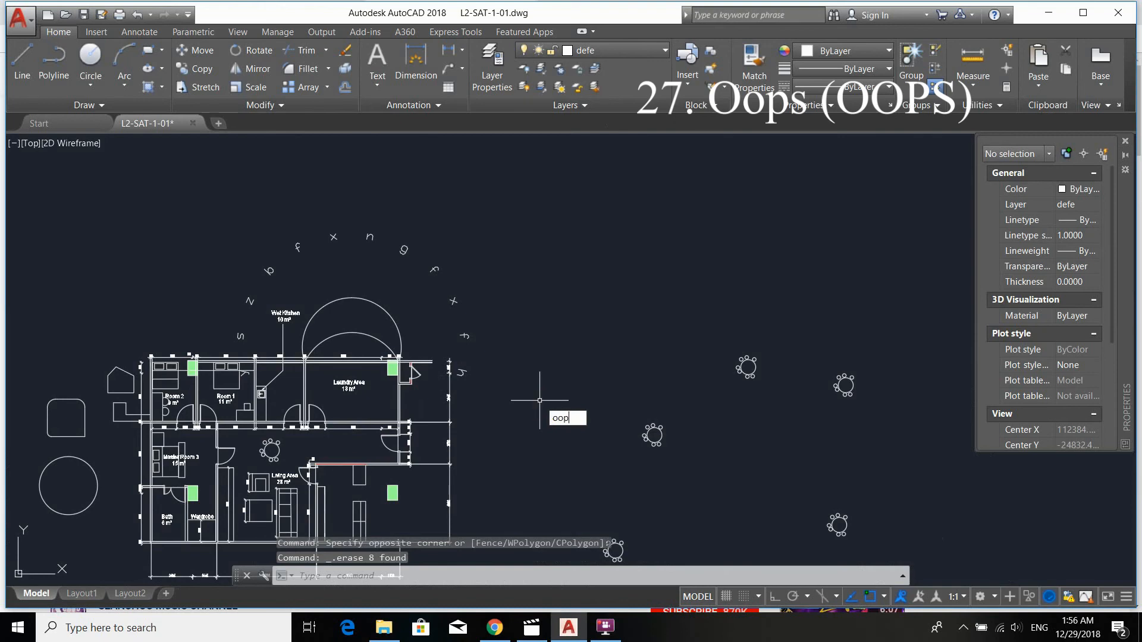
type("s")
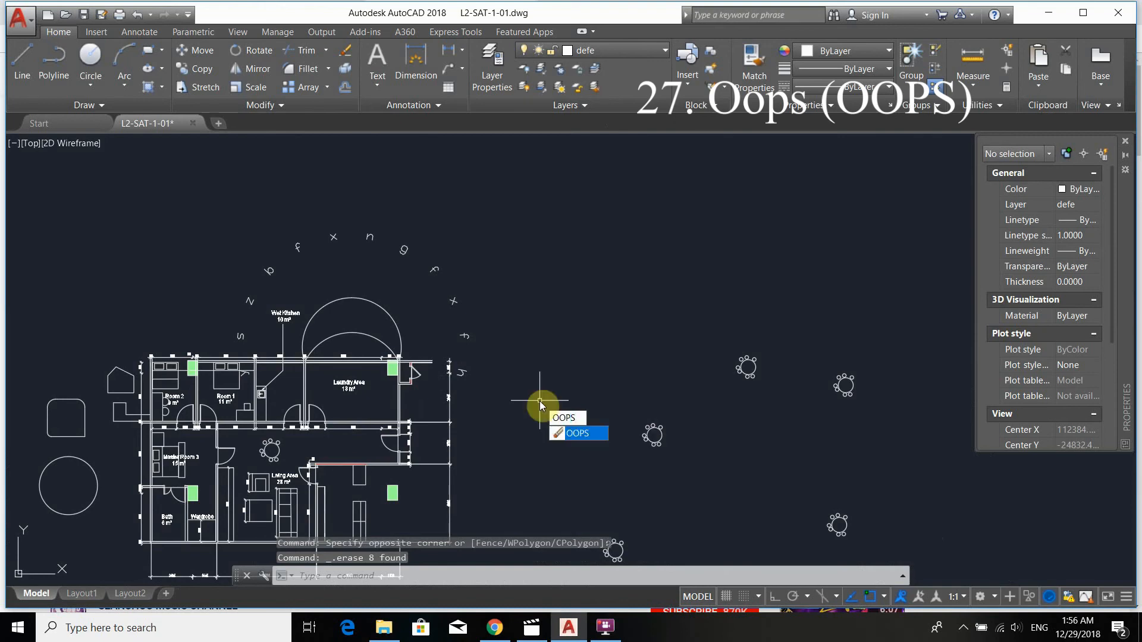
key("Return")
scroll(536, 399, "up", 5)
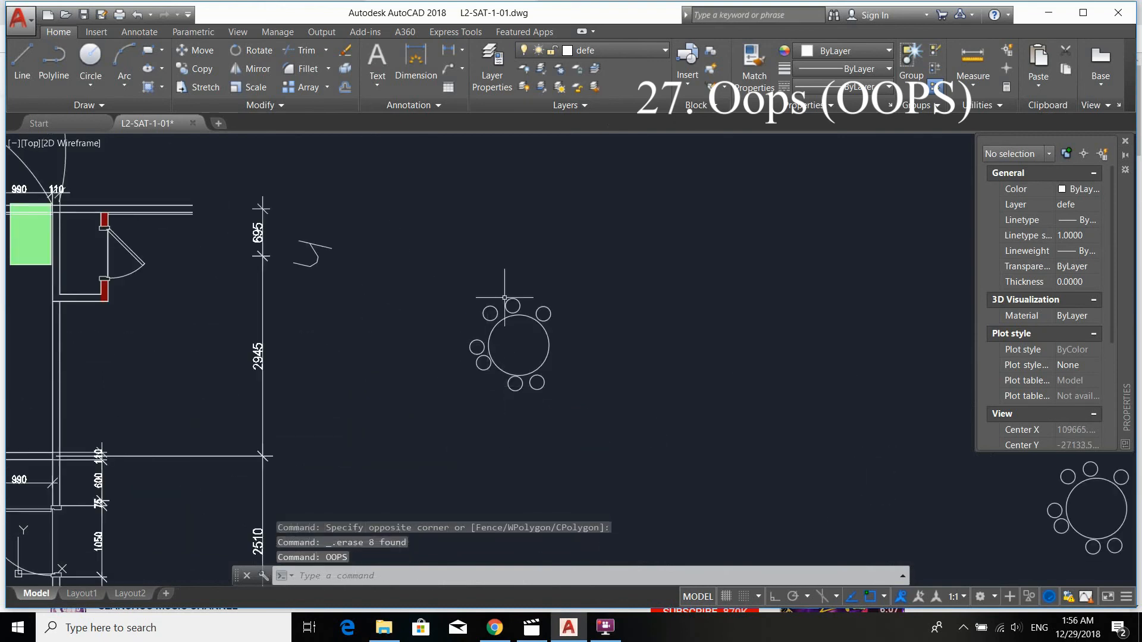
left_click(605, 626)
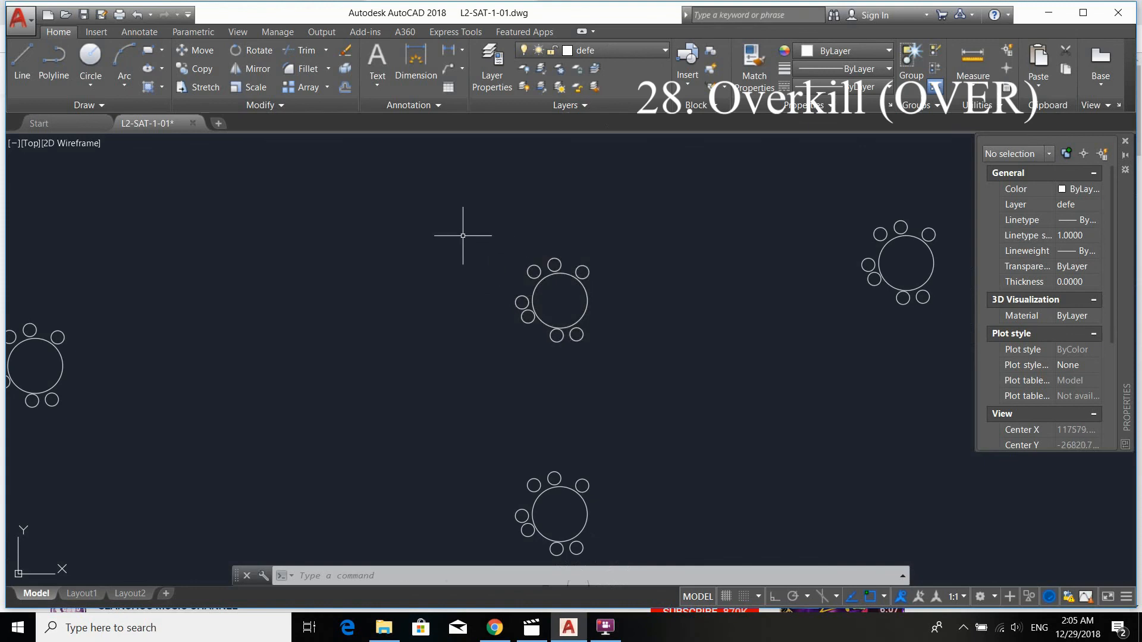
- Copy the middle round table with its chairs several times onto one identical spot to its lower left
left_click(463, 235)
left_click(625, 390)
type("CP")
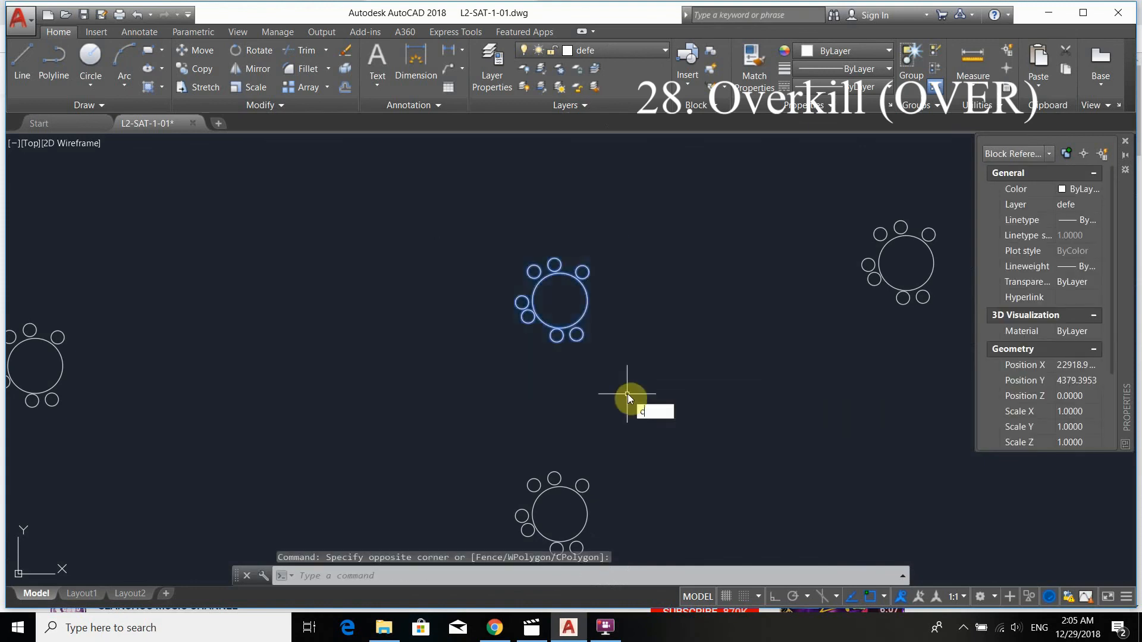
key("Return")
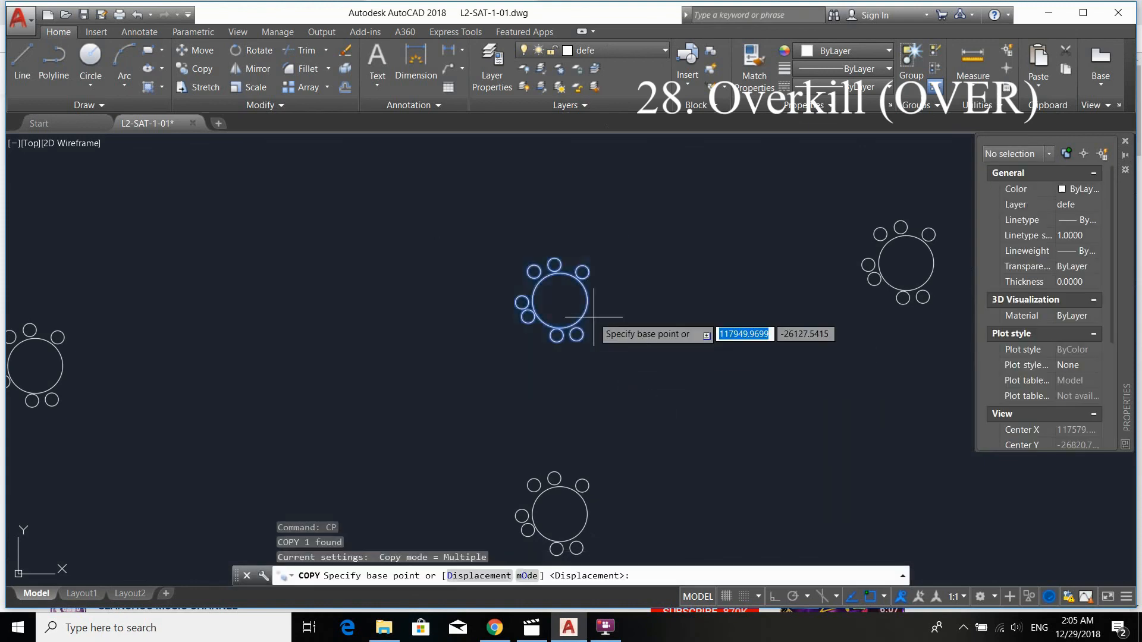
left_click(561, 299)
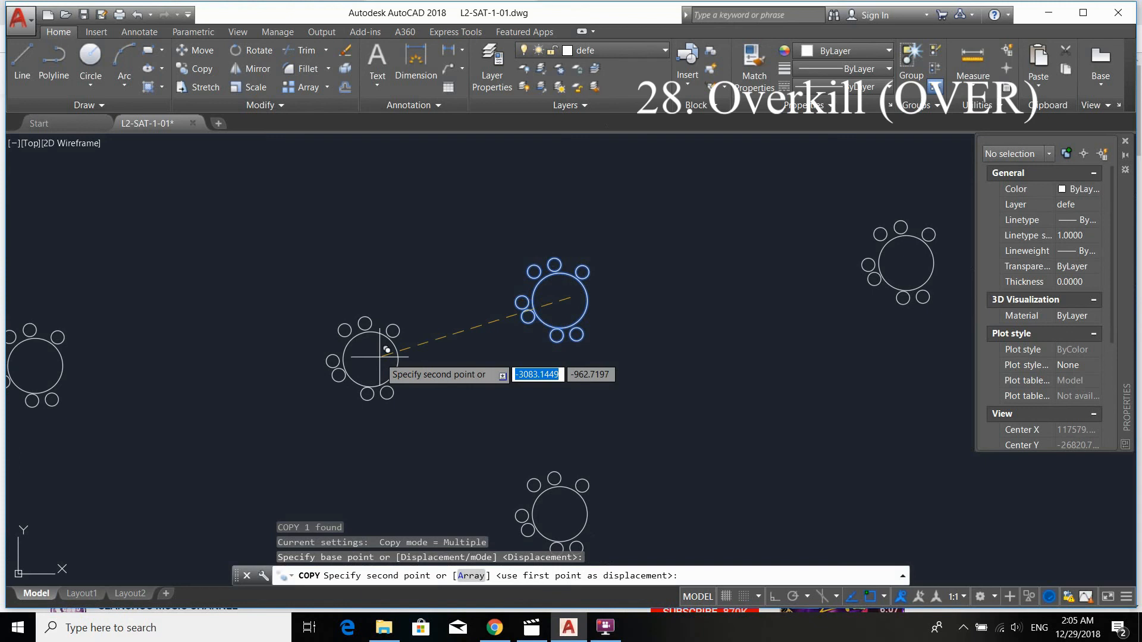
left_click(387, 351)
left_click(386, 350)
left_click(387, 350)
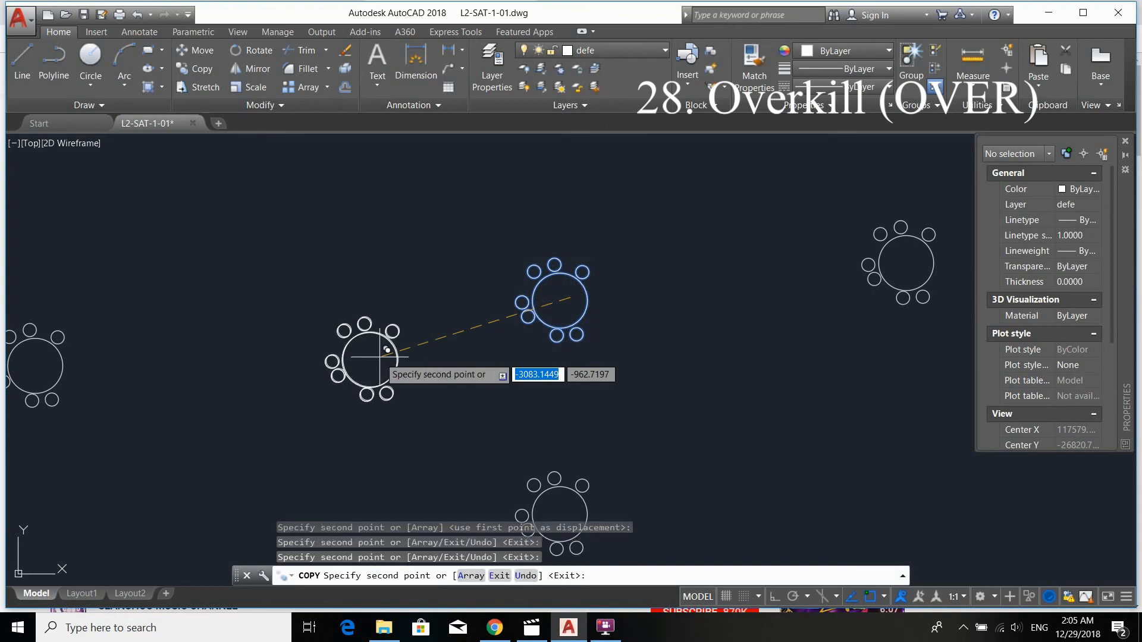
left_click(387, 350)
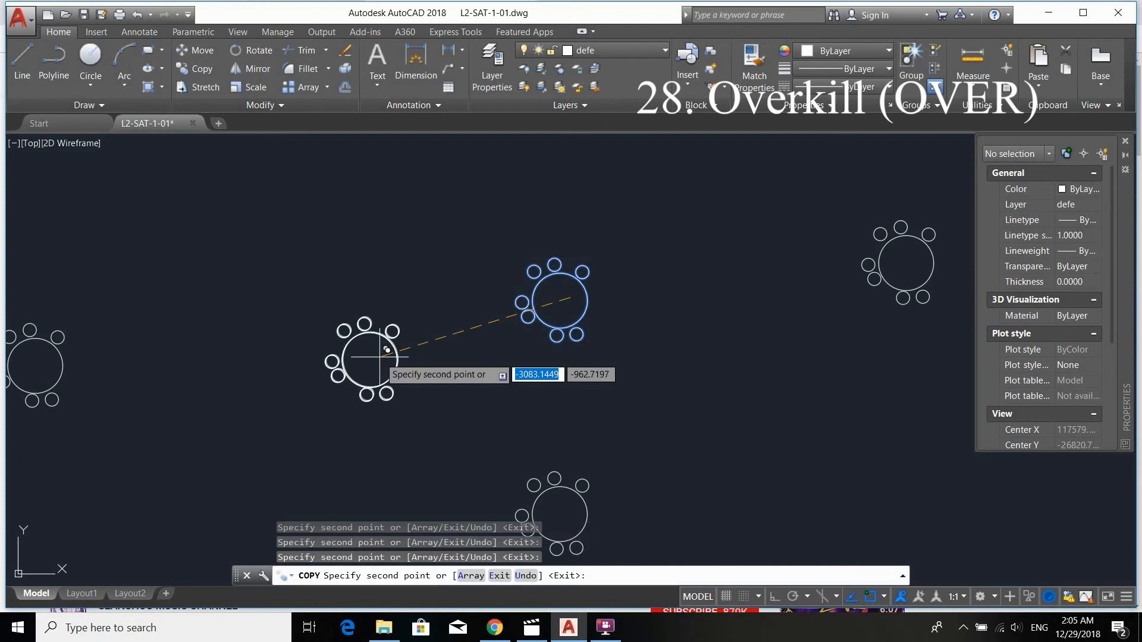
scroll(387, 351, "up", 6)
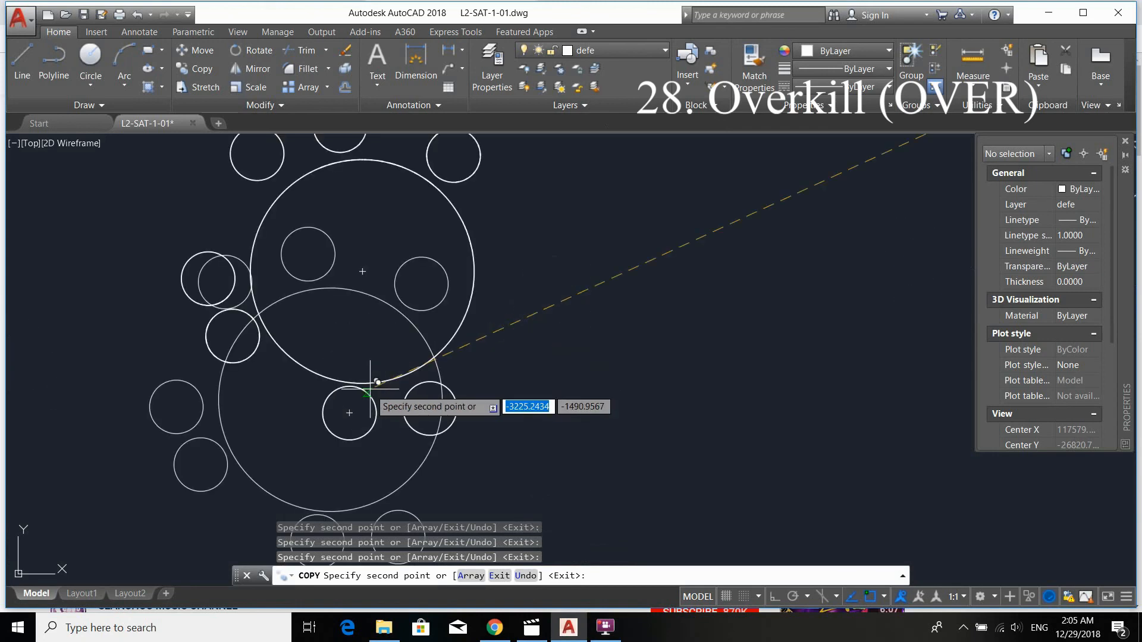
key("Escape")
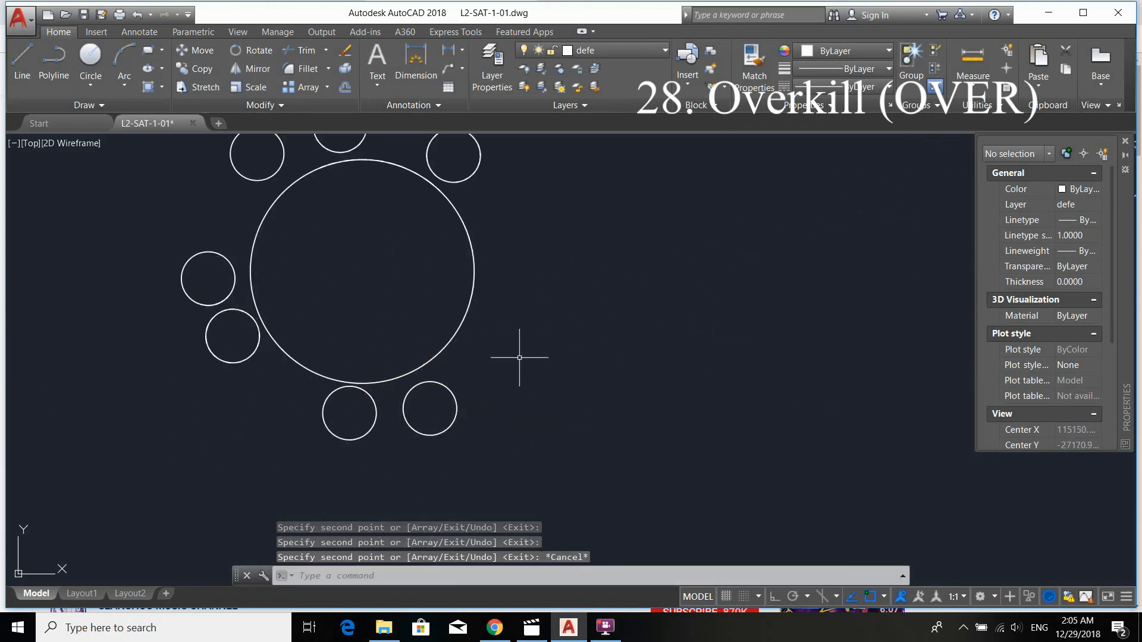
- Run Overkill with the default settings on the stack of overlapping table copies to delete the duplicates
left_click(463, 329)
scroll(586, 463, "down", 7)
type("Ove")
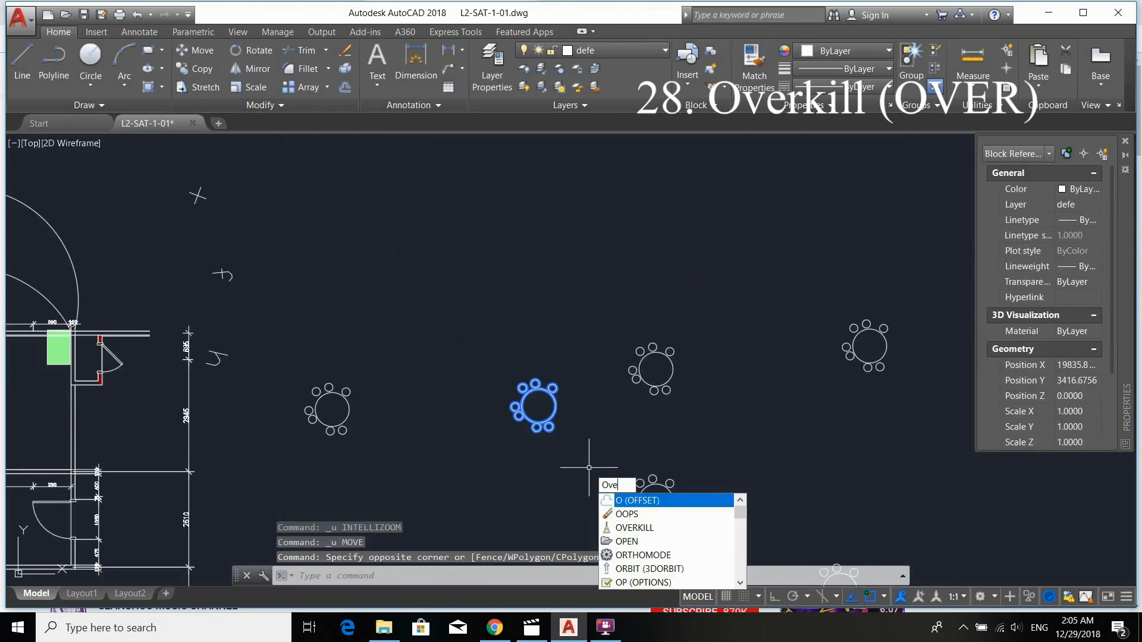
type("rkill")
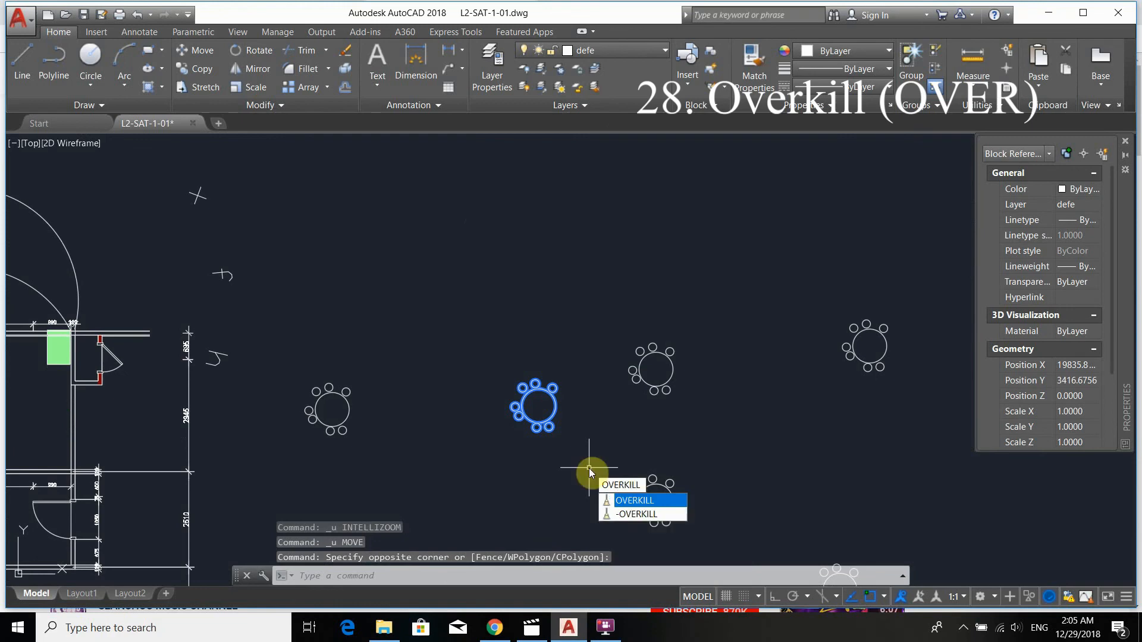
key("Return")
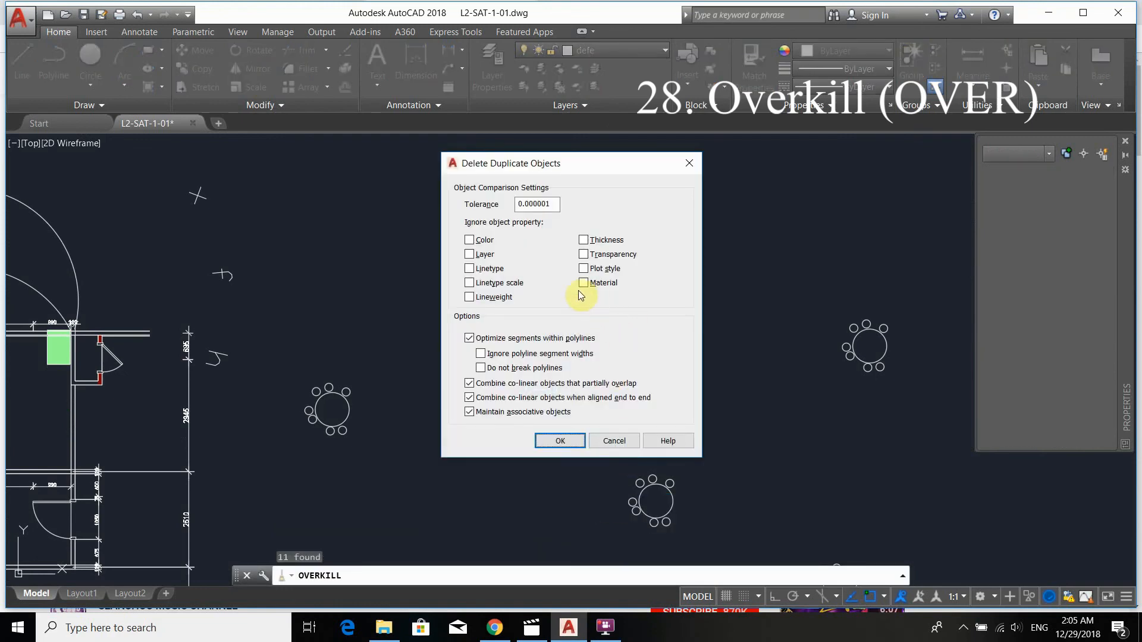
left_click(560, 440)
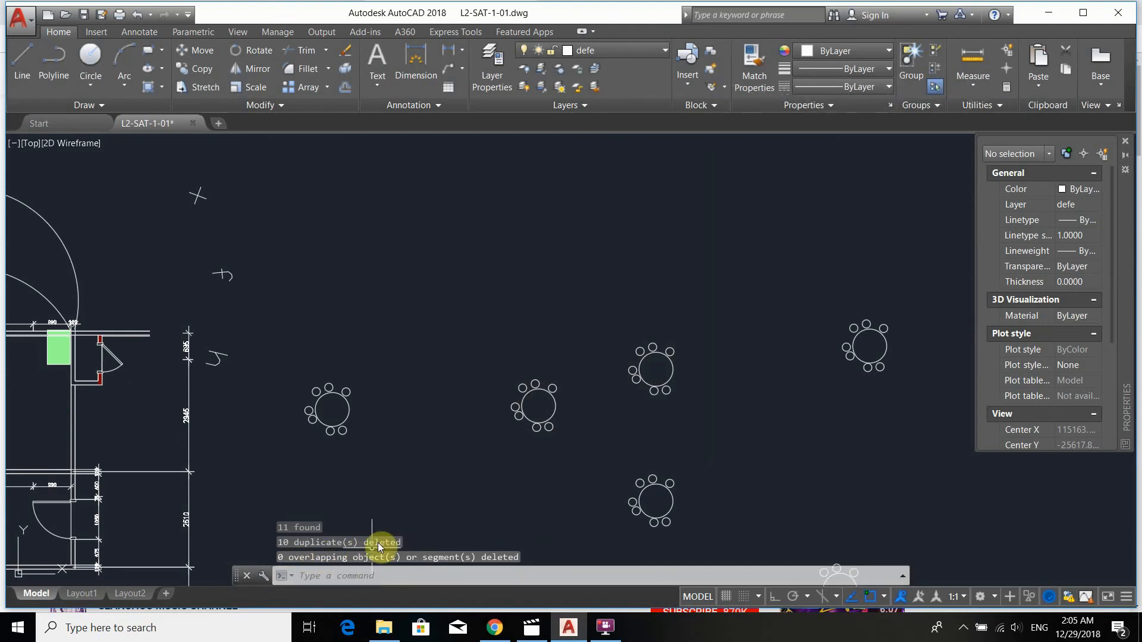
- Move the single table left from the cleaned-up stack to a free spot up and to the left
left_click(530, 390)
scroll(530, 390, "up", 4)
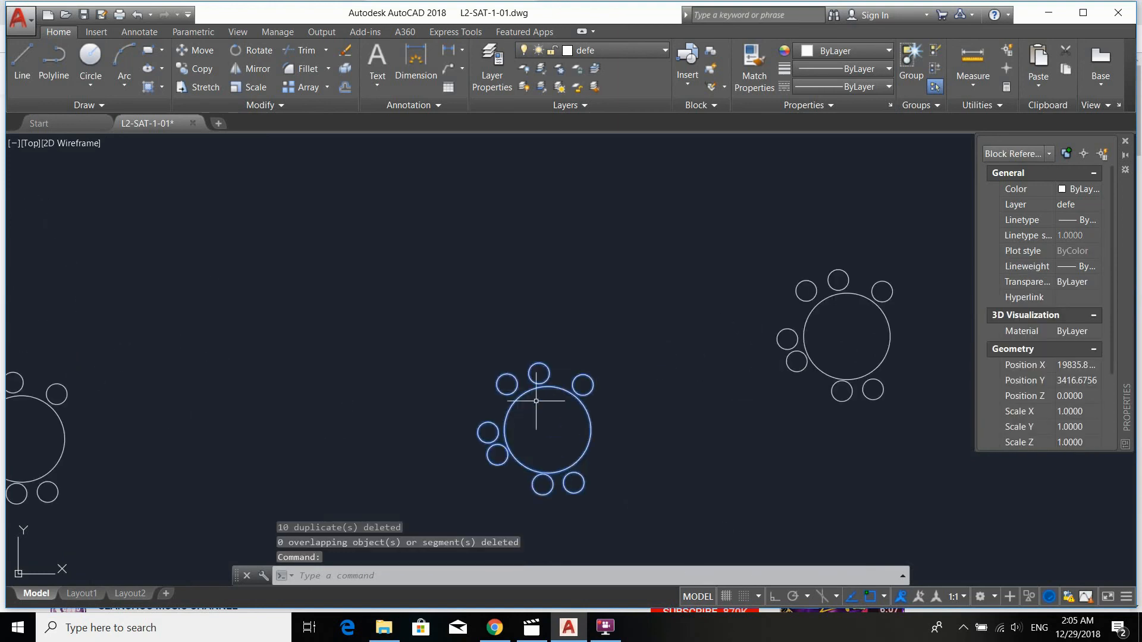
type("m")
key("Return")
left_click(544, 390)
left_click(409, 321)
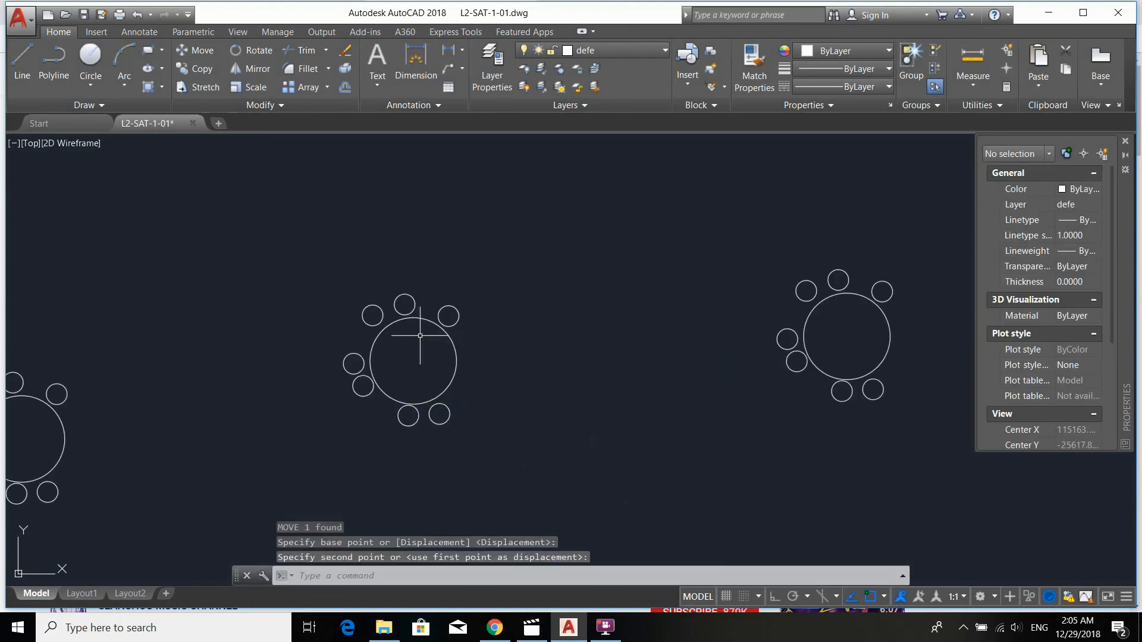
scroll(523, 428, "down", 4)
middle_click_drag(498, 402, 597, 370)
scroll(597, 369, "up", 2)
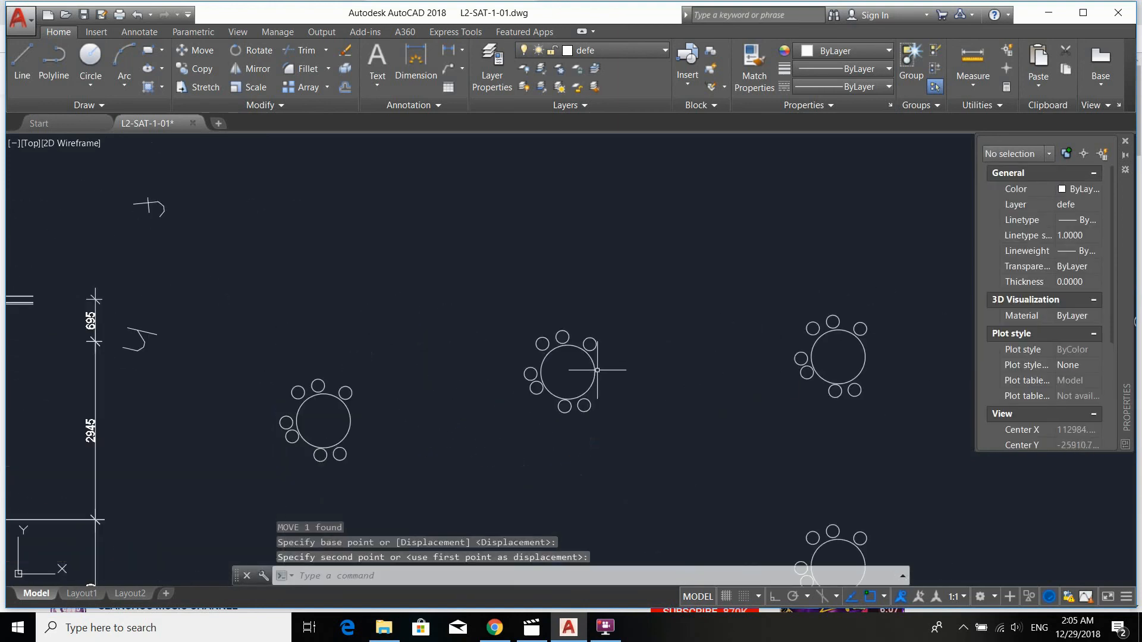
left_click(605, 626)
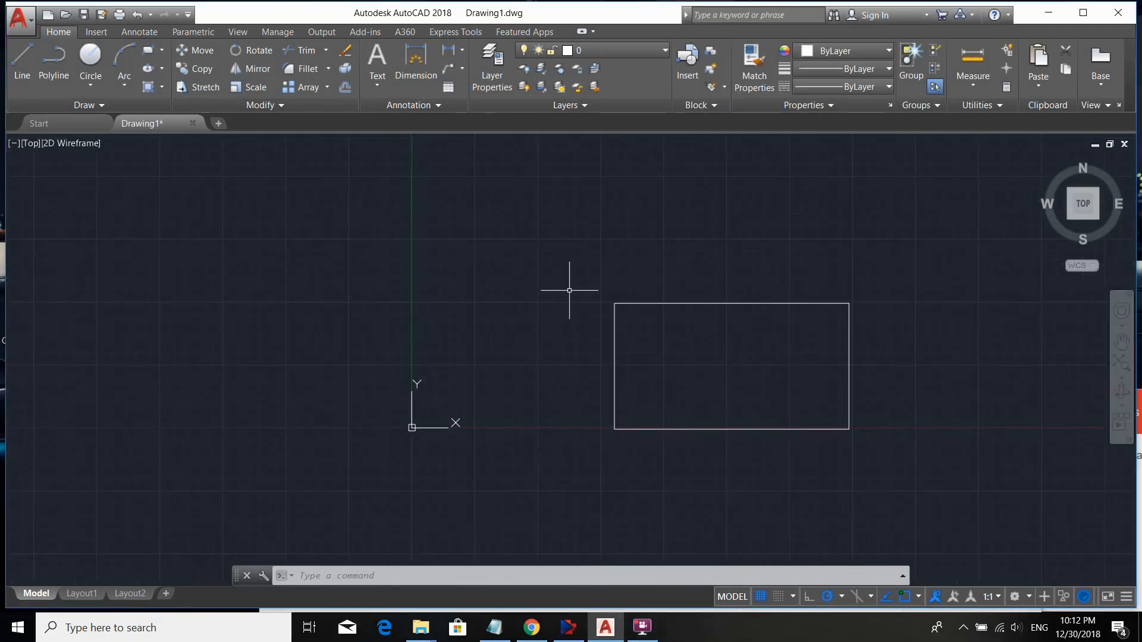
scroll(523, 314, "up", 2)
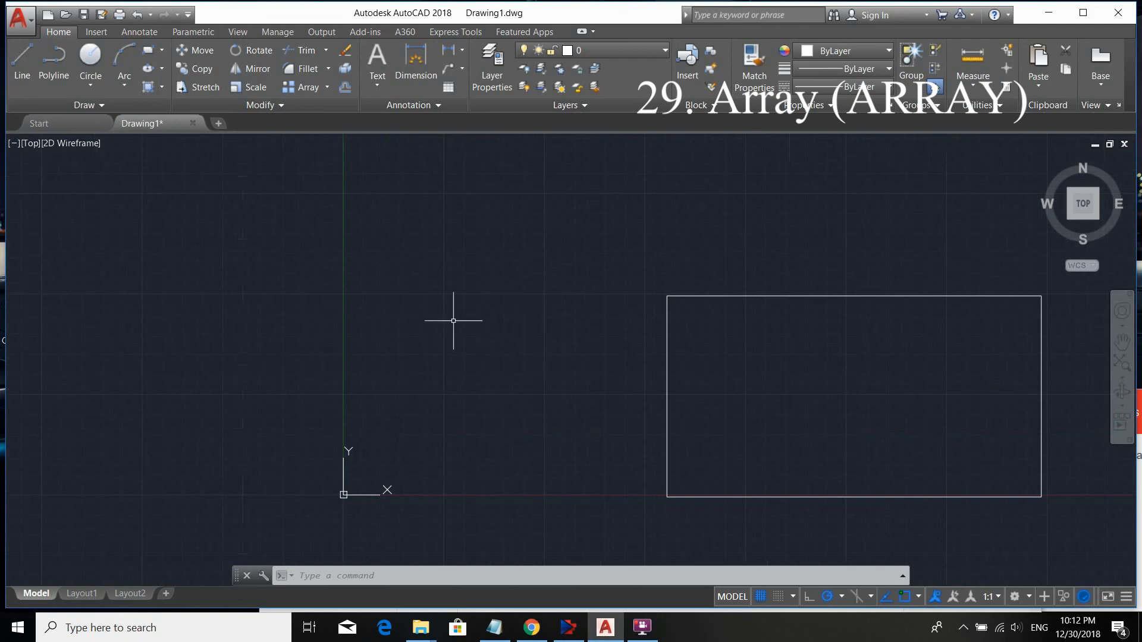
middle_click_drag(500, 323, 485, 362)
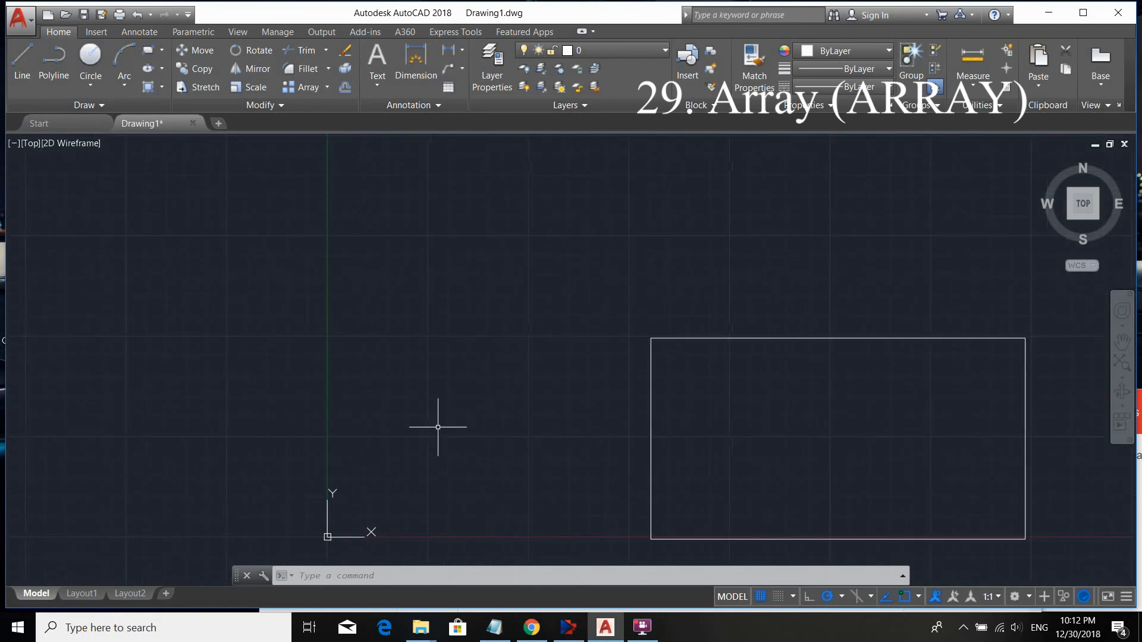
middle_click_drag(712, 403, 464, 356)
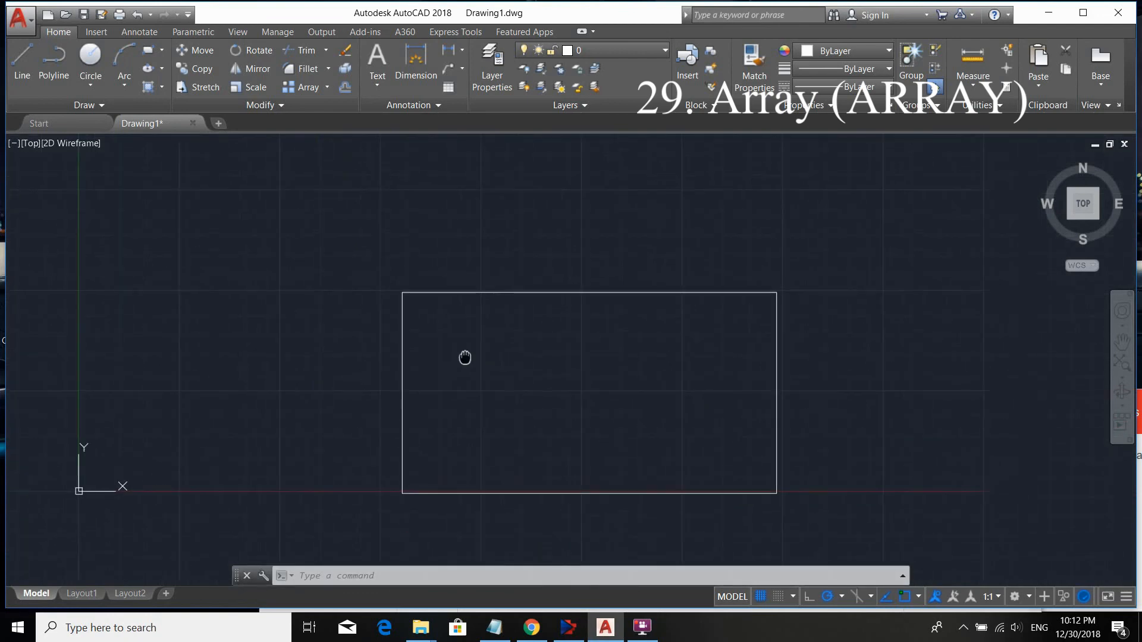
middle_click_drag(505, 402, 778, 417)
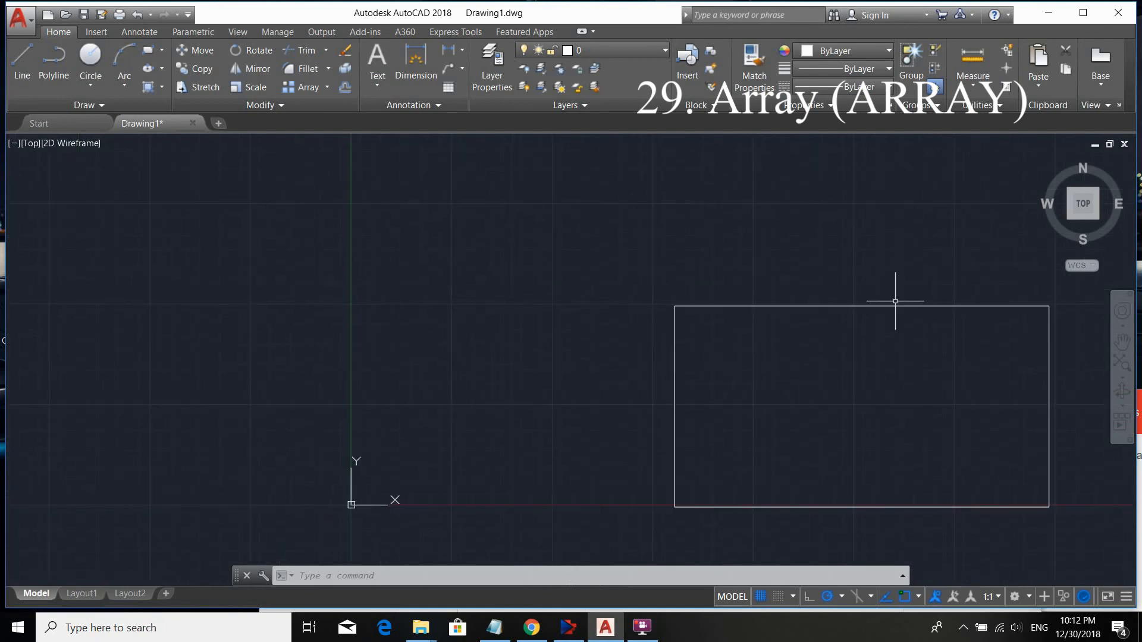
middle_click_drag(633, 250, 669, 294)
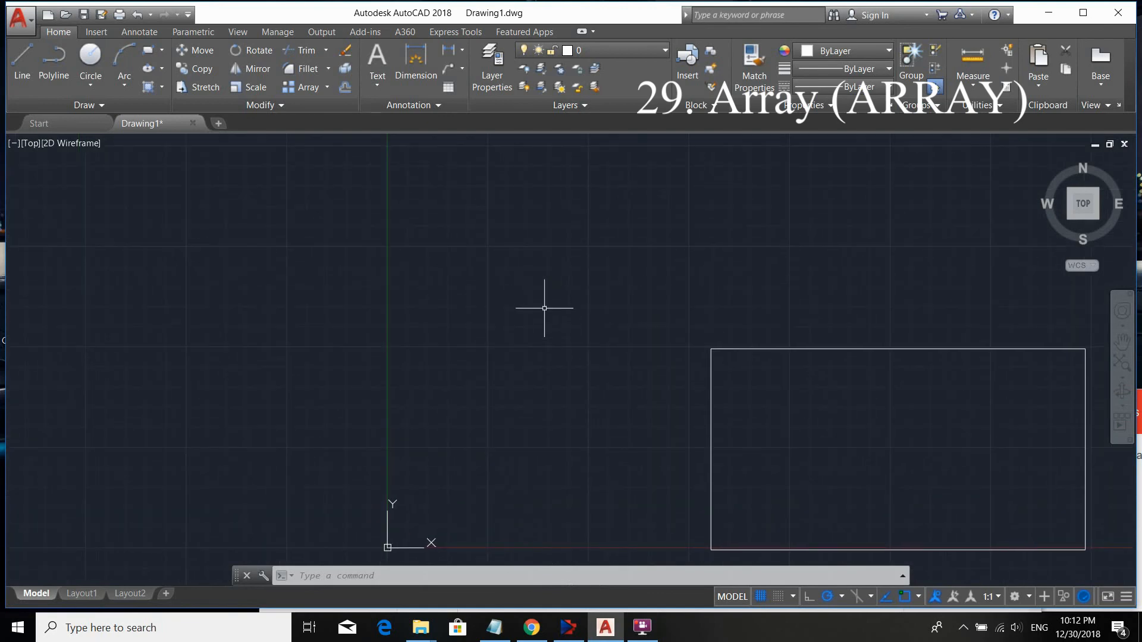
- Draw a small circle in the empty area above and to the left of the rectangle
type("c")
key("Return")
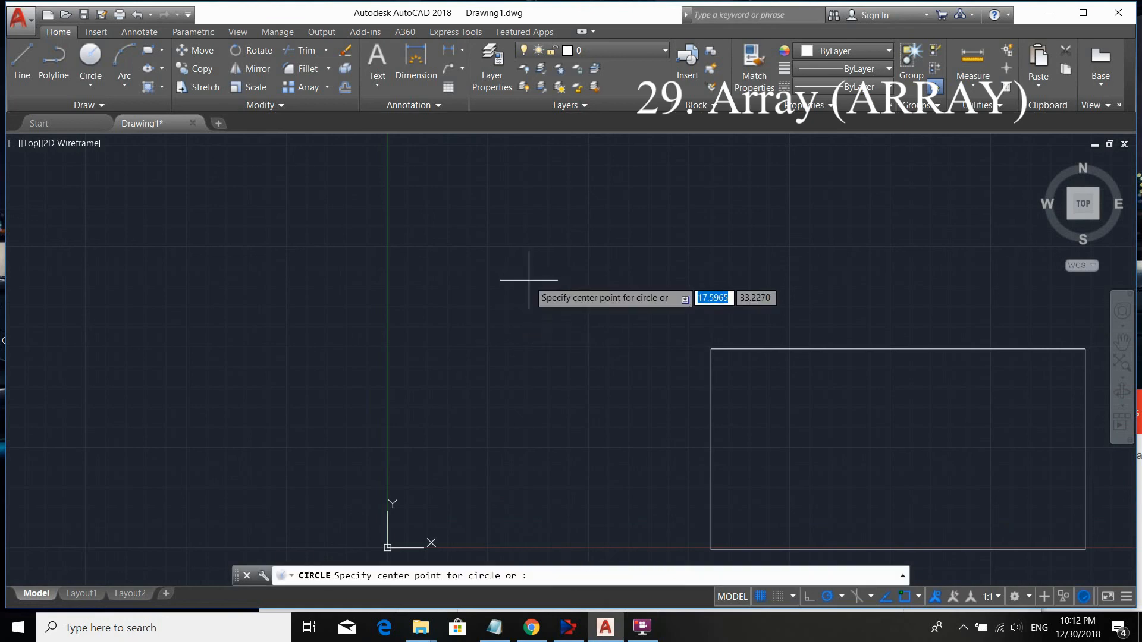
left_click(485, 282)
key("Return")
scroll(485, 283, "up", 5)
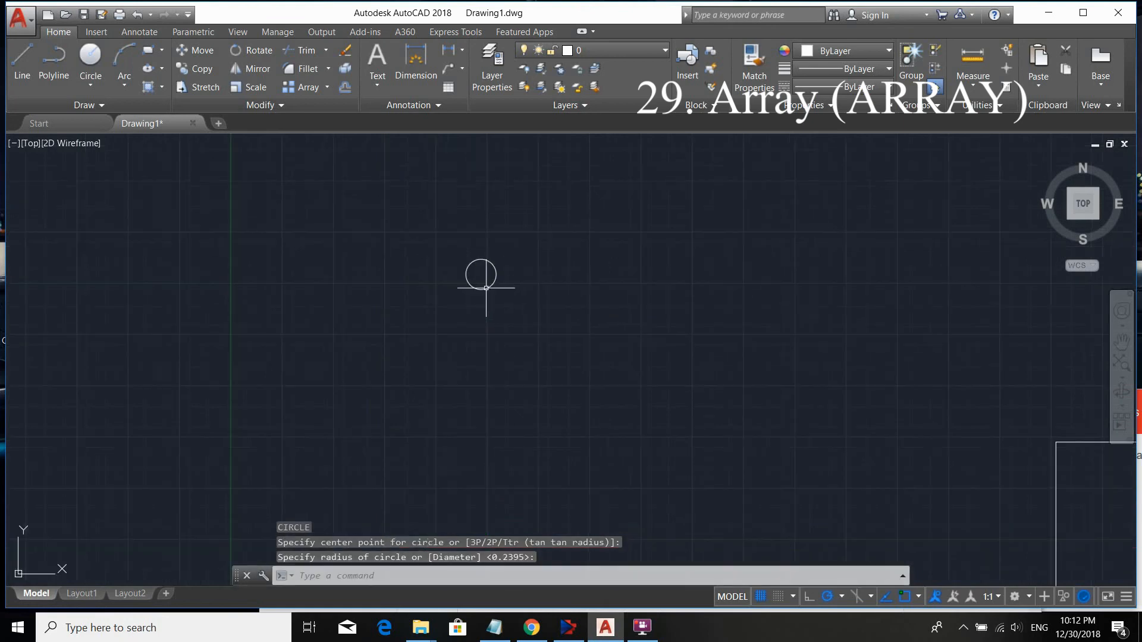
- Create an associative polar array of the small circle around a center point to its lower left, with 6 items over 360 degrees
left_click(500, 315)
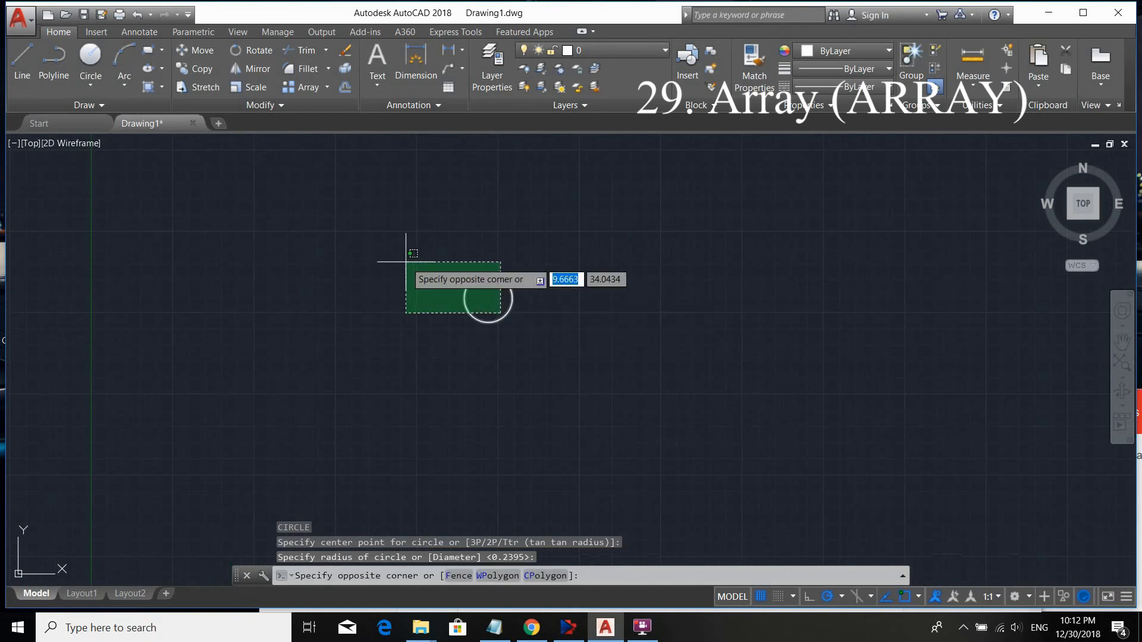
left_click(408, 255)
type("array")
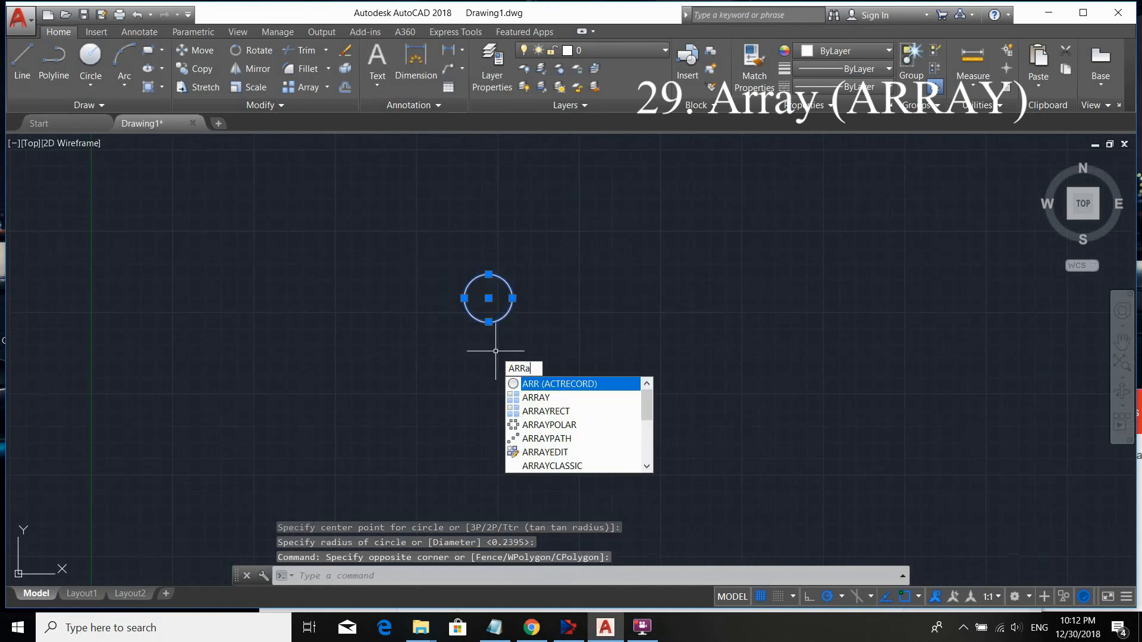
left_click(612, 385)
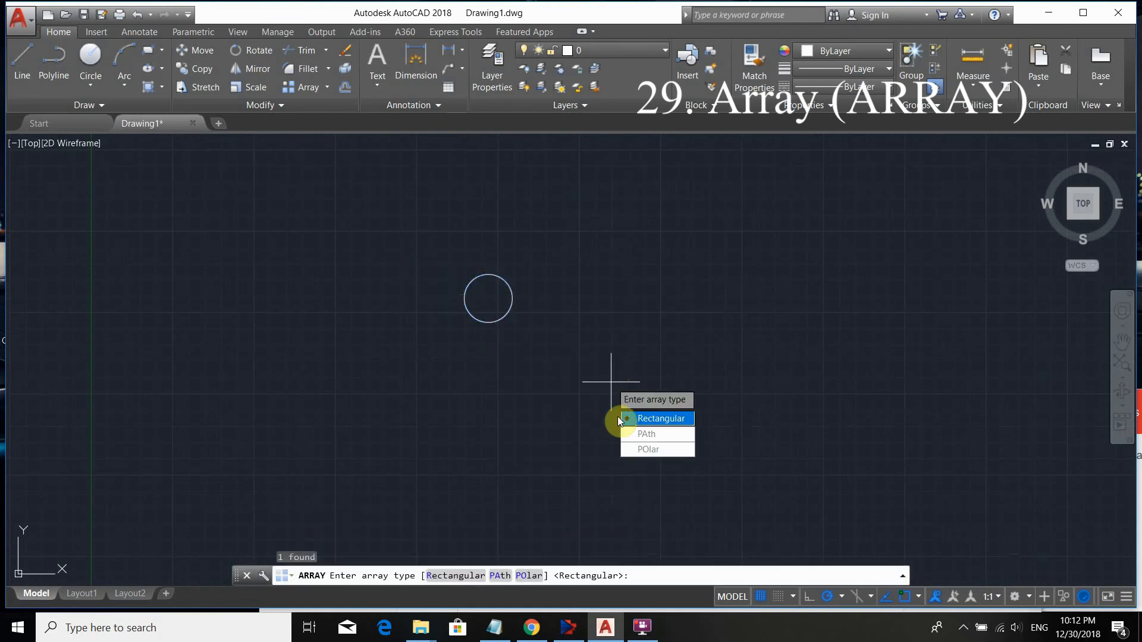
left_click(653, 454)
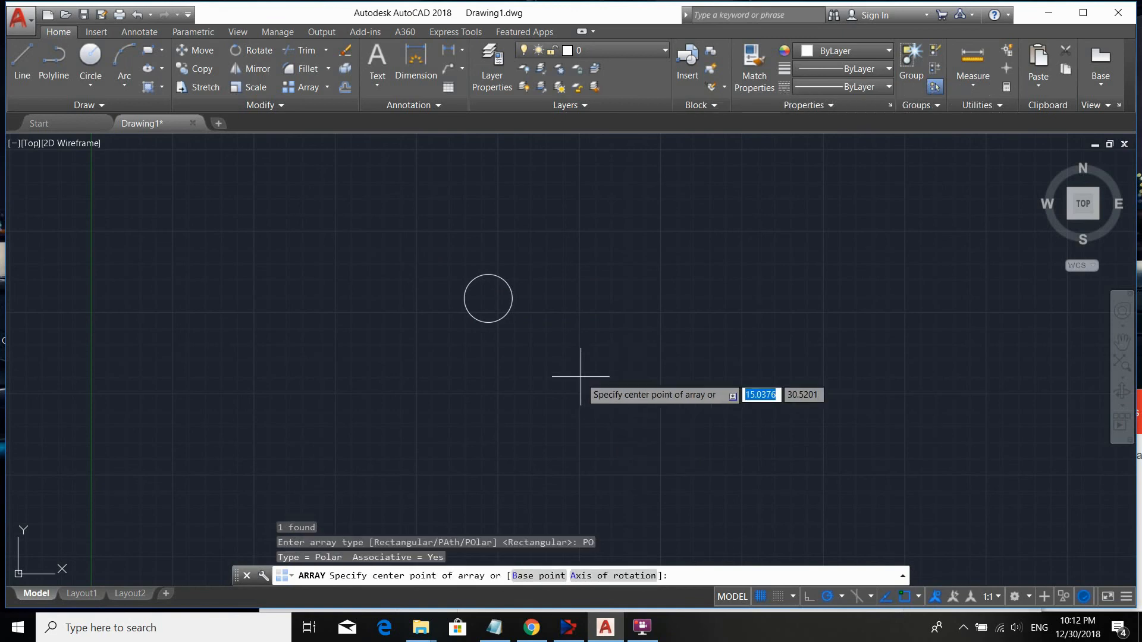
scroll(568, 339, "down", 5)
middle_click_drag(684, 390, 551, 265)
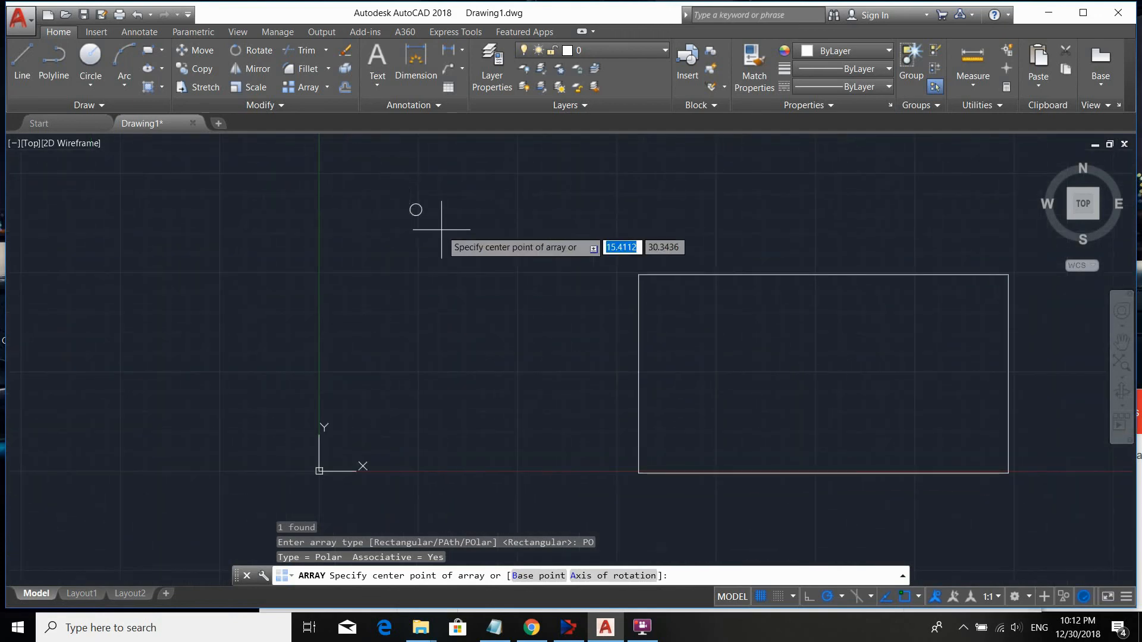
scroll(442, 229, "up", 1)
middle_click_drag(356, 222, 510, 236)
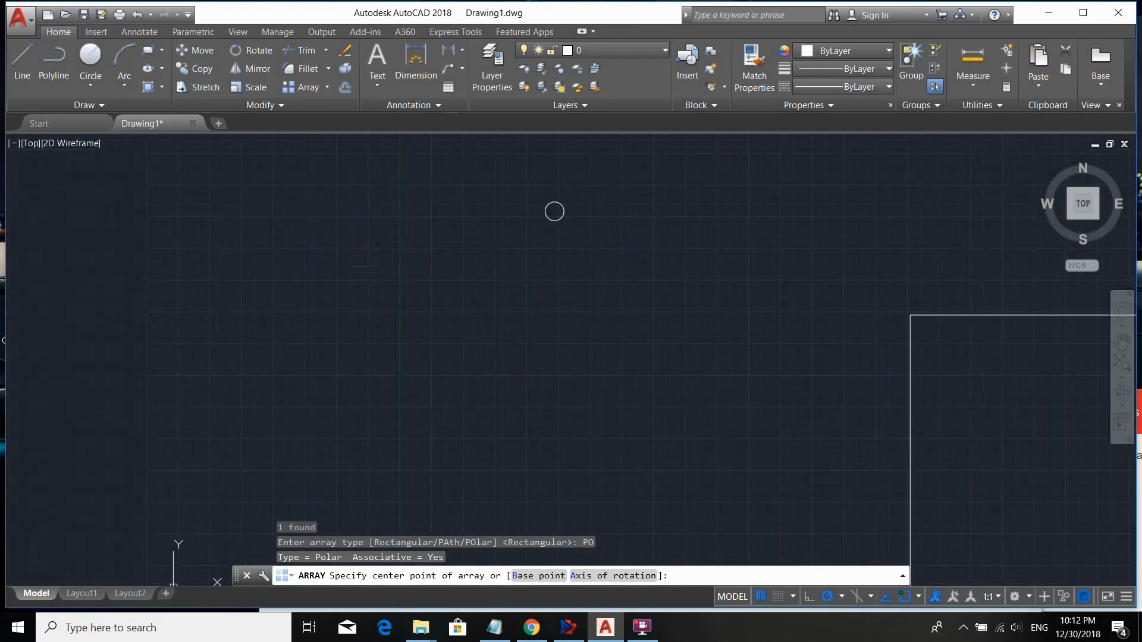
left_click(346, 335)
scroll(344, 331, "down", 4)
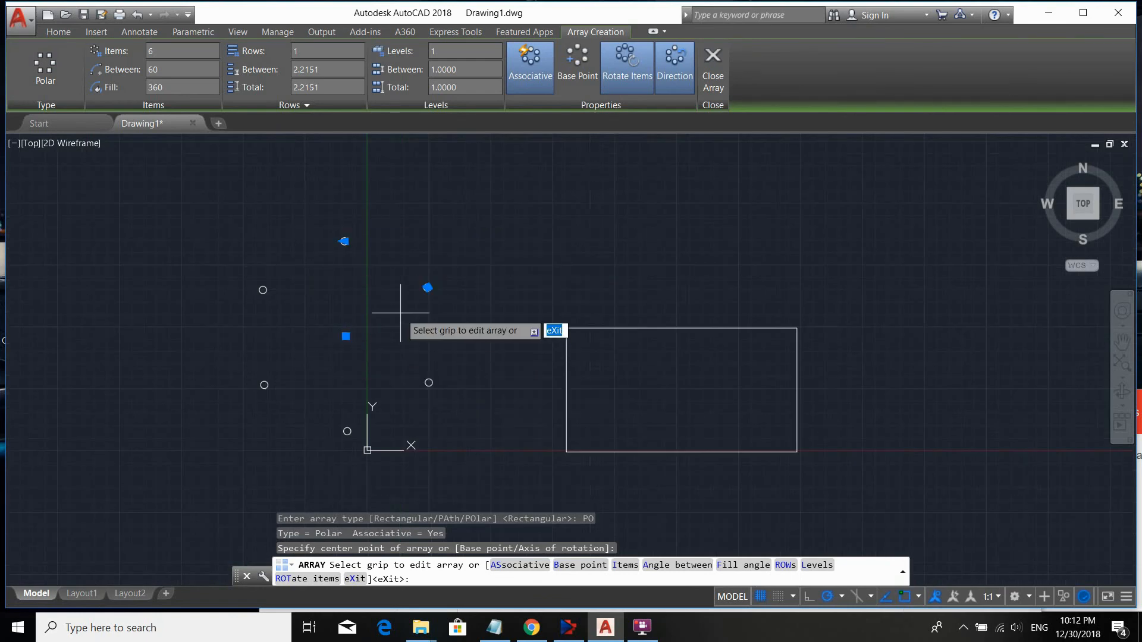
key("Escape")
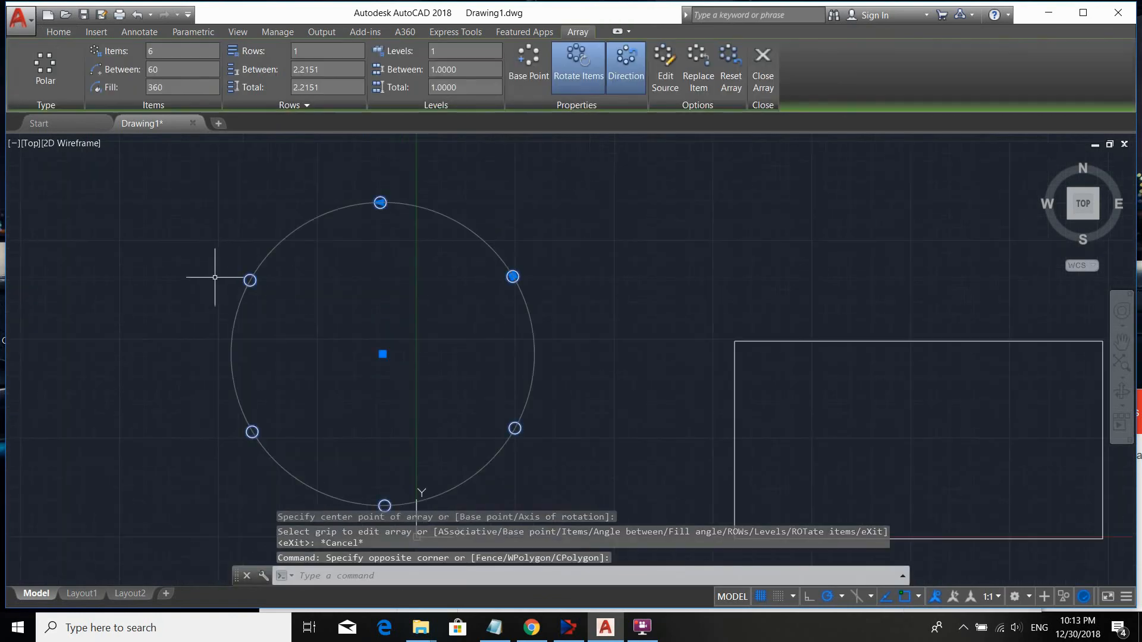
- Set the polar array's number of items to 60
scroll(215, 277, "down", 2)
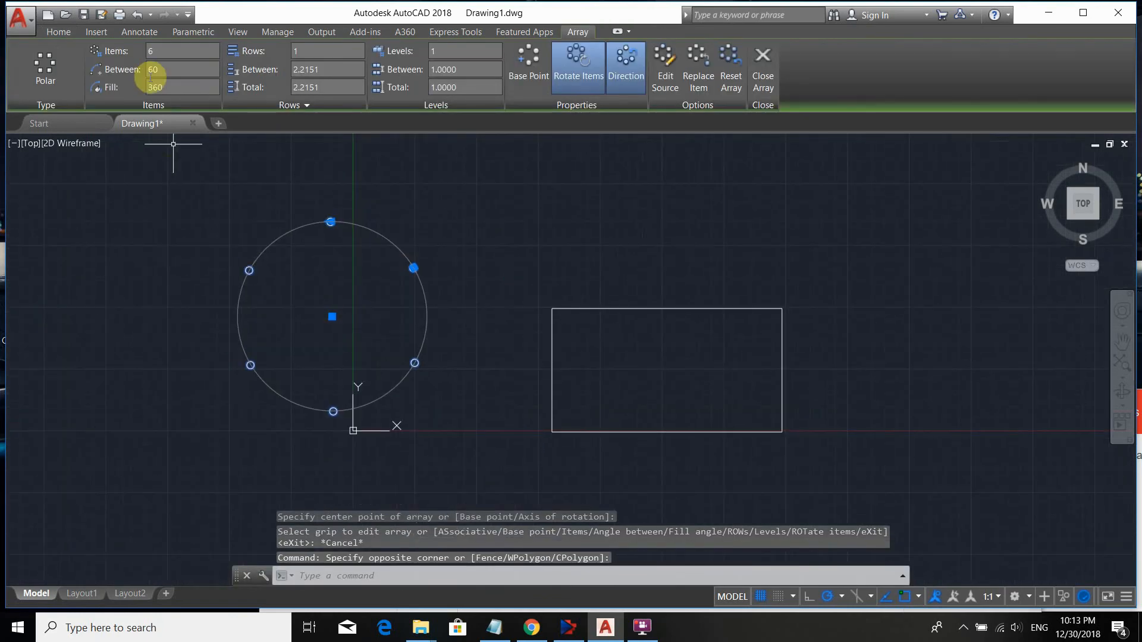
left_click(167, 51)
type("60")
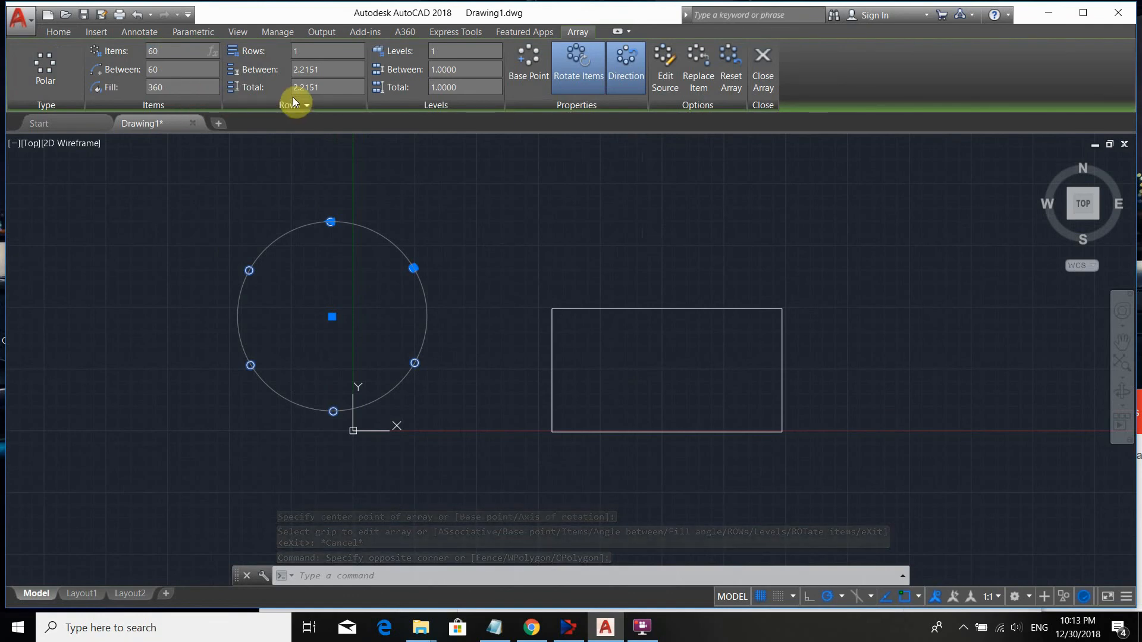
key("Return")
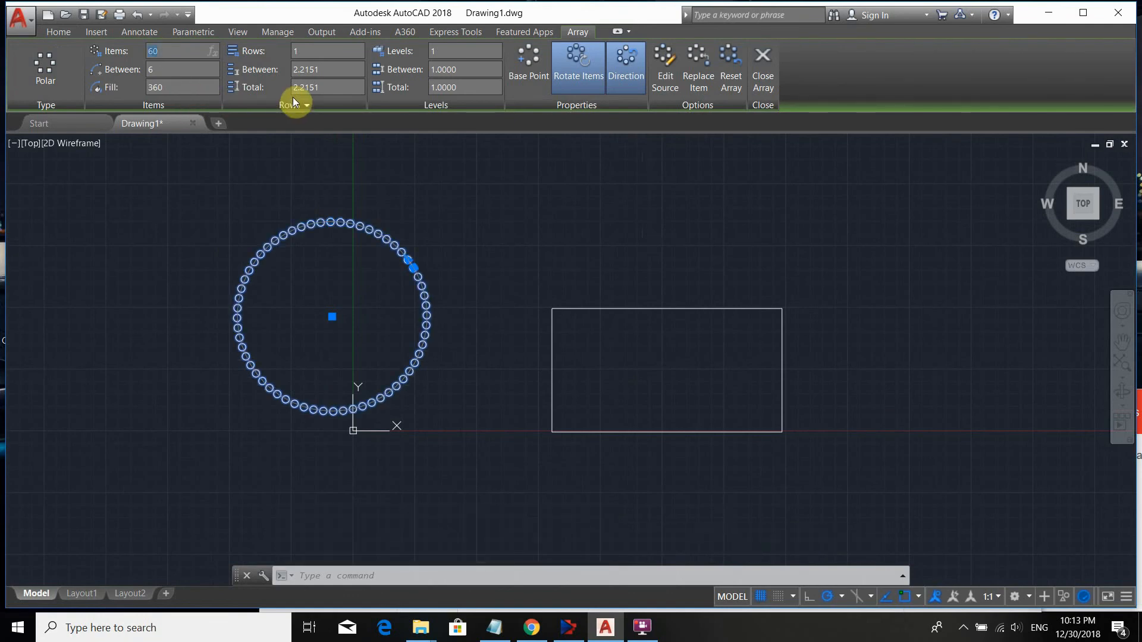
scroll(283, 266, "up", 1)
mouse_move(301, 260)
middle_mouse_down()
mouse_move(446, 230)
mouse_move(367, 235)
middle_mouse_up()
scroll(452, 216, "up", 1)
scroll(398, 219, "down", 1)
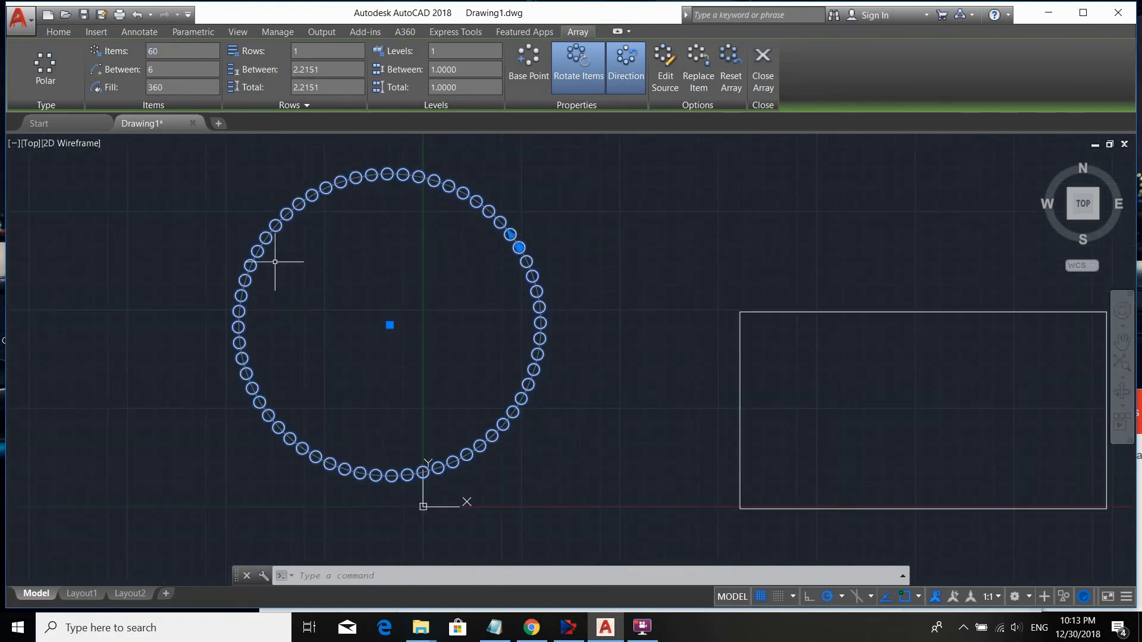
key("Escape")
scroll(539, 339, "down", 2)
middle_click_drag(635, 336, 506, 298)
scroll(412, 319, "up", 1)
middle_click_drag(550, 346, 507, 337)
scroll(509, 336, "up", 1)
mouse_move(573, 278)
middle_mouse_down()
mouse_move(605, 340)
mouse_move(523, 337)
middle_mouse_up()
scroll(517, 337, "up", 1)
scroll(599, 349, "down", 1)
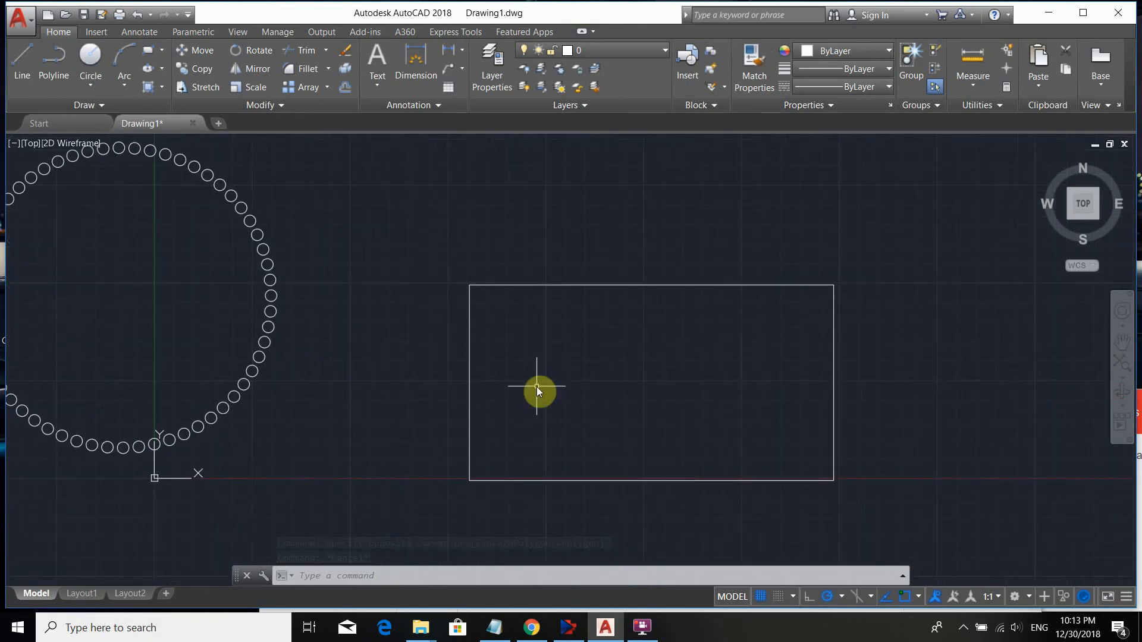
- Draw a small circle just inside the rectangle's upper-left corner
type("c")
key("Return")
scroll(522, 329, "up", 1)
scroll(452, 279, "up", 1)
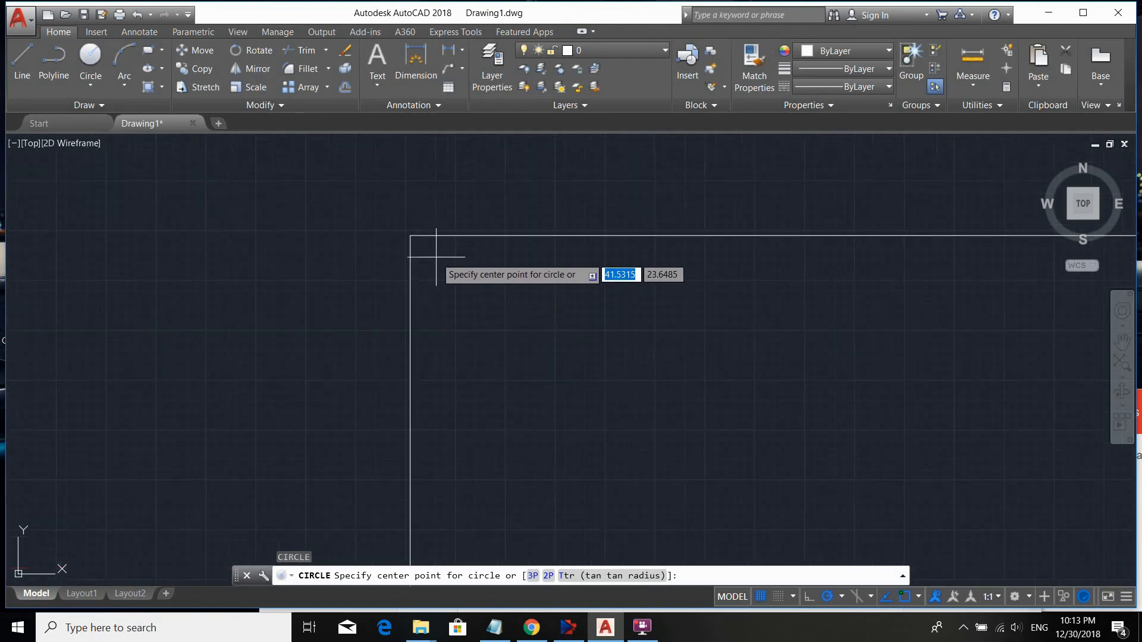
scroll(421, 254, "up", 1)
left_click(424, 244)
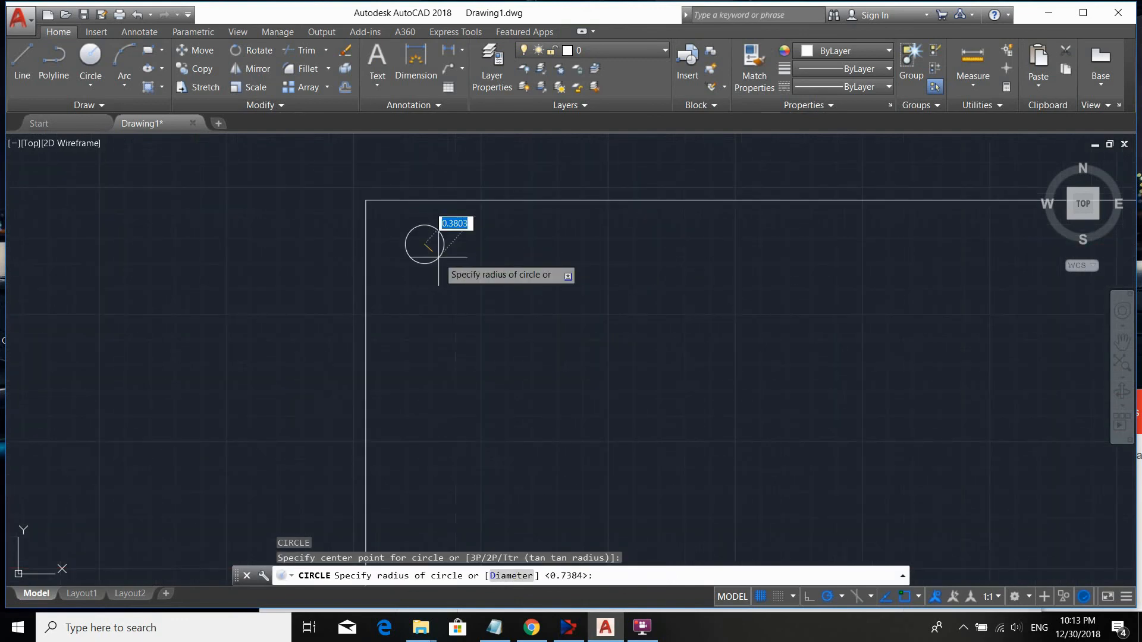
key("Escape")
- Create an associative rectangular array from the small circle in the rectangle's upper-left corner
left_click(479, 273)
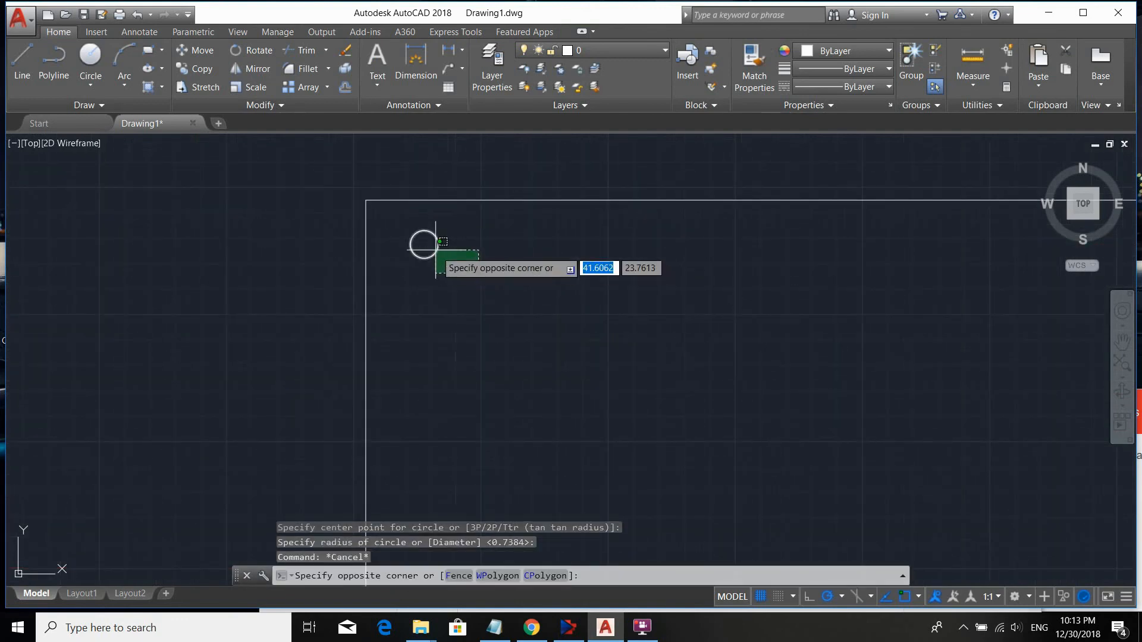
left_click(431, 255)
type("array")
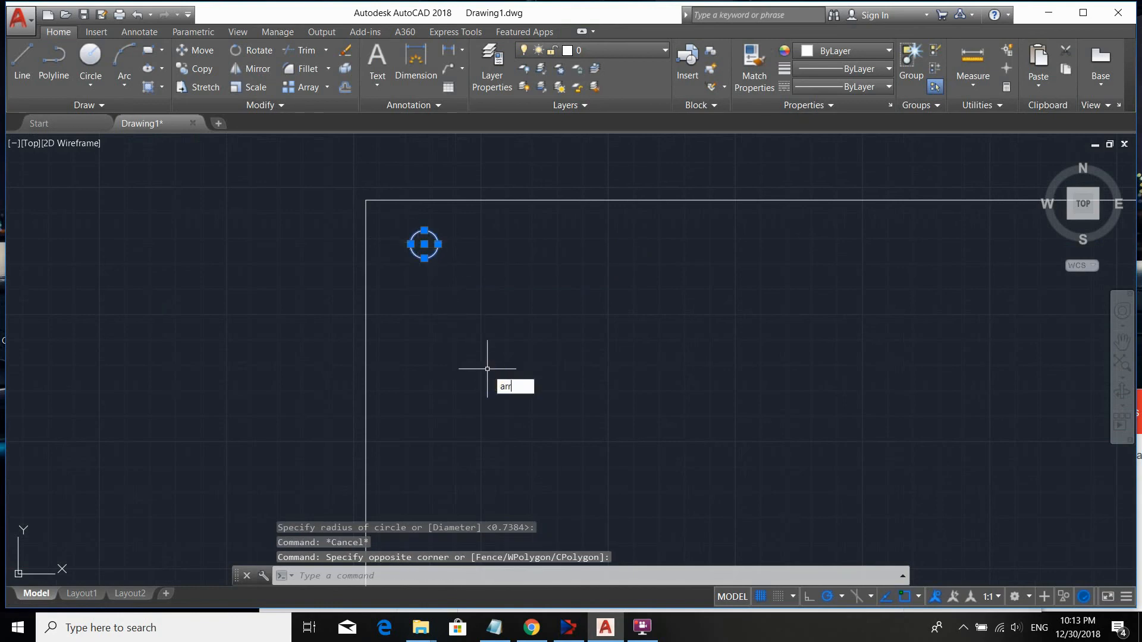
key("Return")
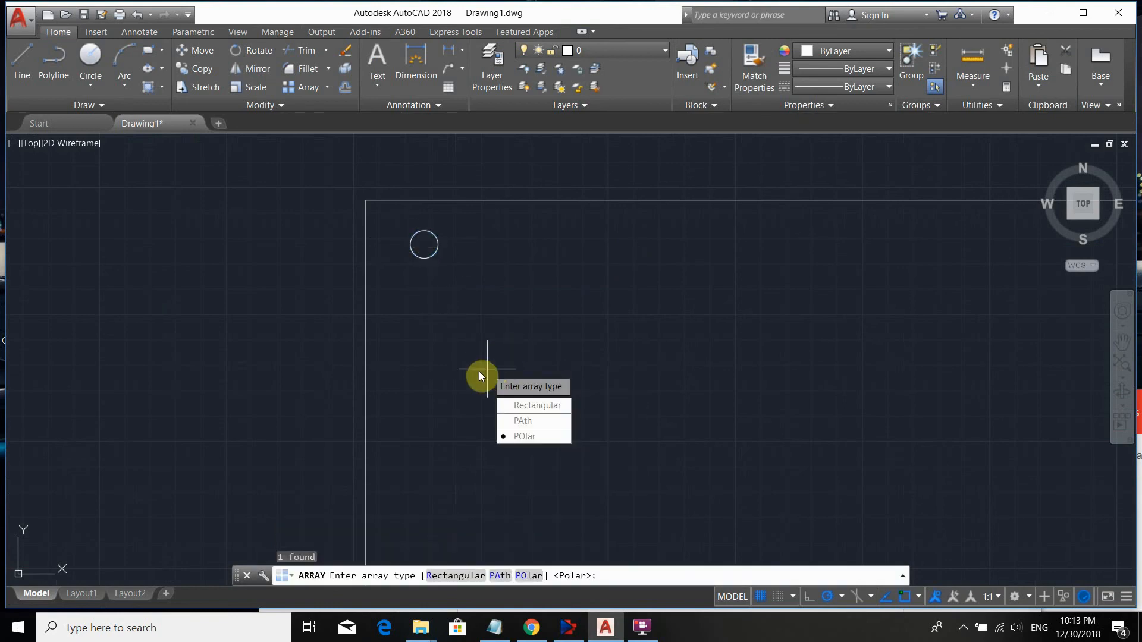
left_click(529, 408)
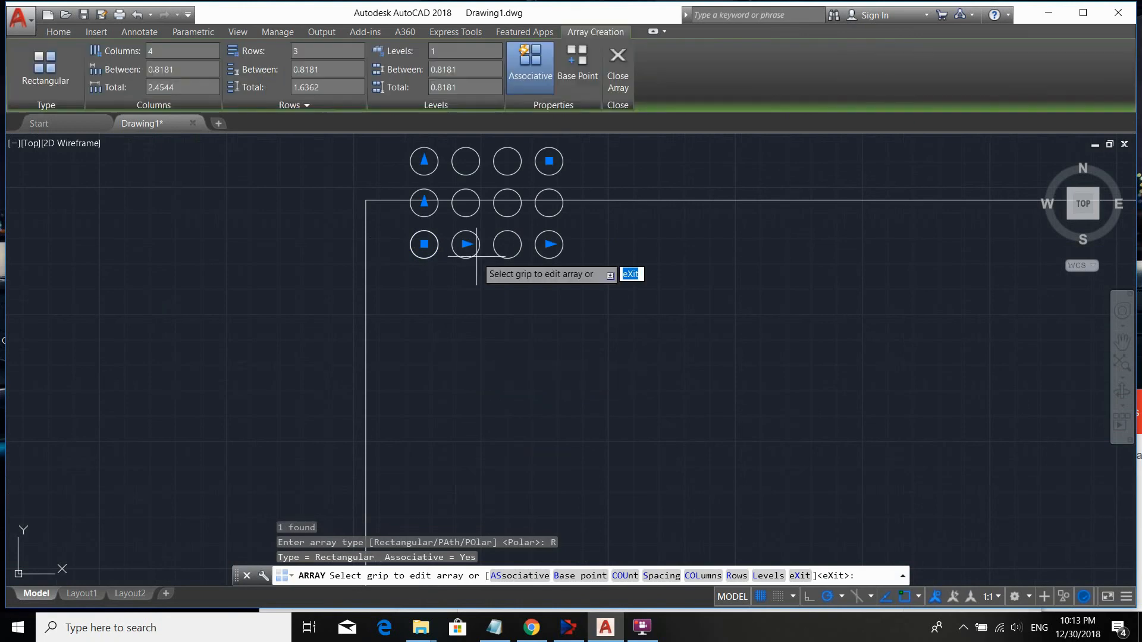
- Extend the rectangular array to 55 columns so it spans the rectangle's width
scroll(470, 333, "down", 3)
scroll(478, 253, "up", 2)
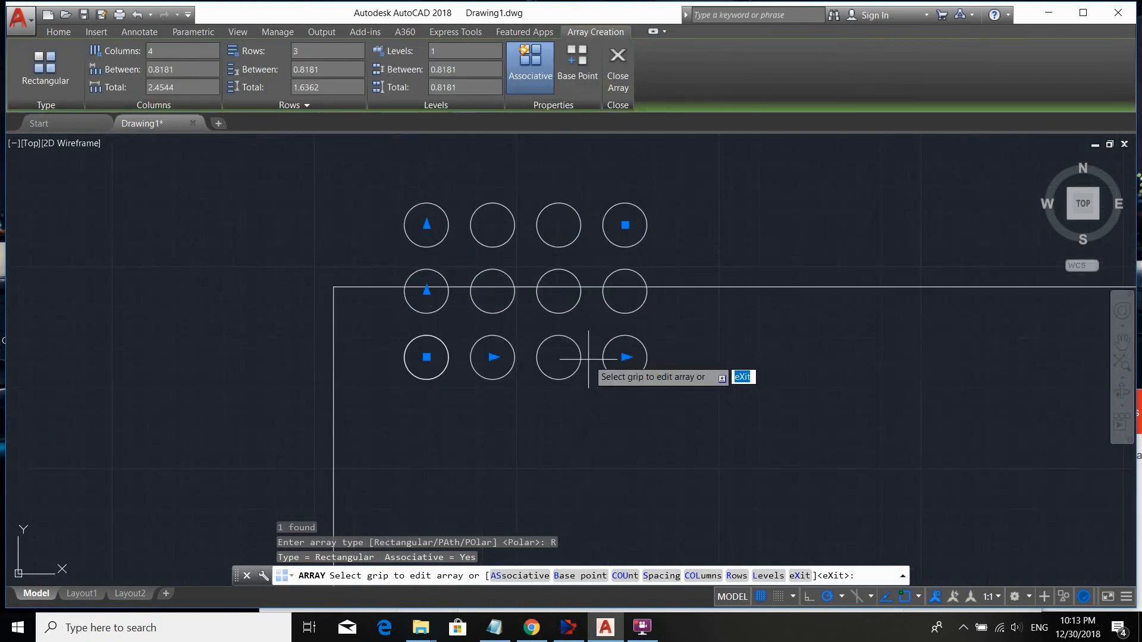
scroll(624, 356, "up", 6)
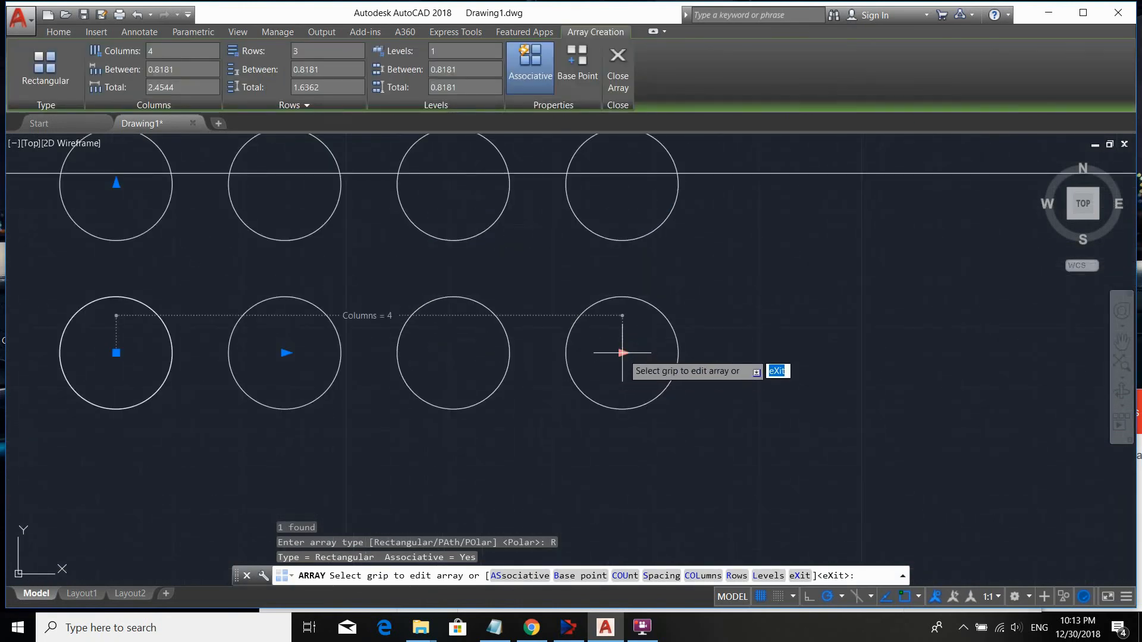
left_click(622, 353)
scroll(625, 345, "down", 3)
middle_click_drag(690, 352, 360, 318)
scroll(360, 318, "down", 3)
middle_click_drag(690, 348, 354, 303)
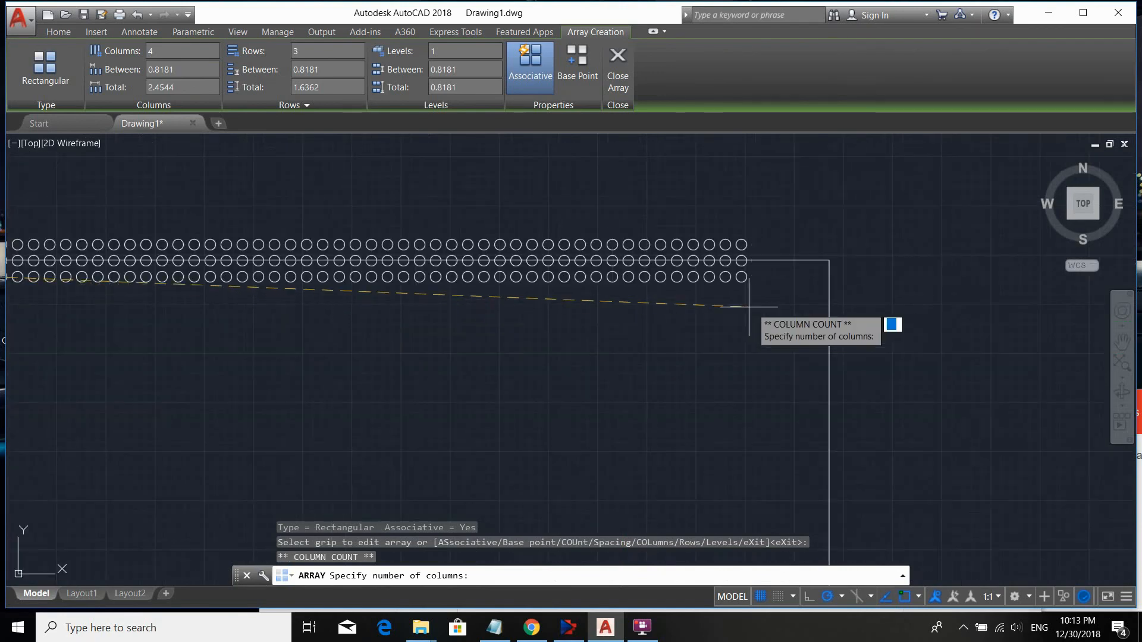
left_click(805, 263)
- Extend the circle array downward to 29 rows so it fills the rectangle's height, and finish the array
middle_click_drag(523, 332, 770, 332)
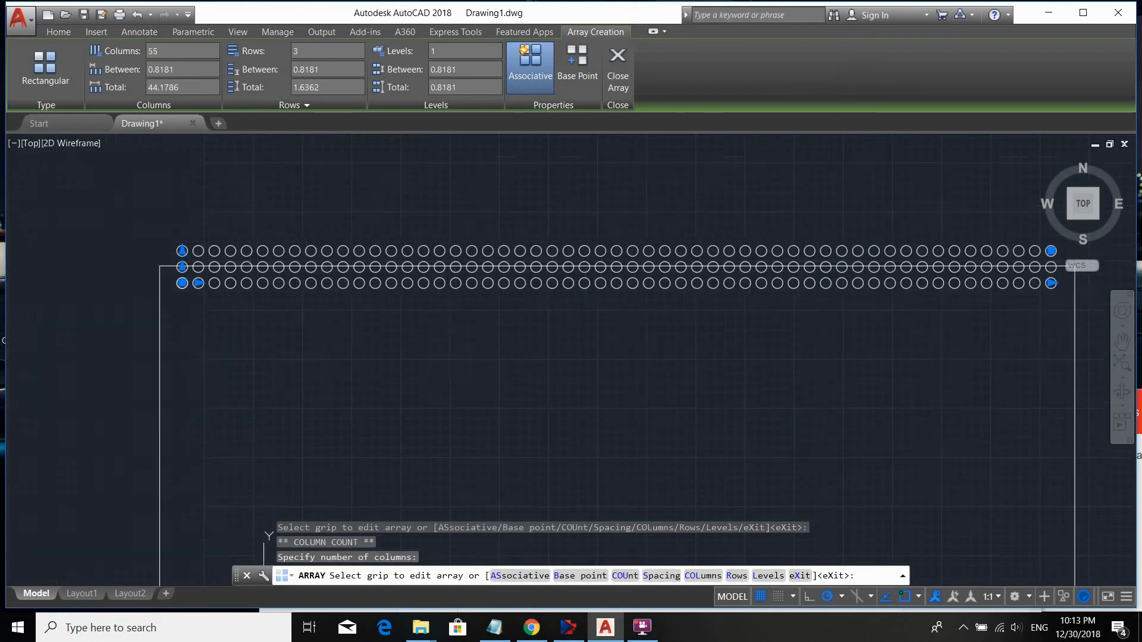
scroll(182, 251, "up", 3)
middle_click_drag(182, 251, 465, 308)
scroll(463, 306, "up", 1)
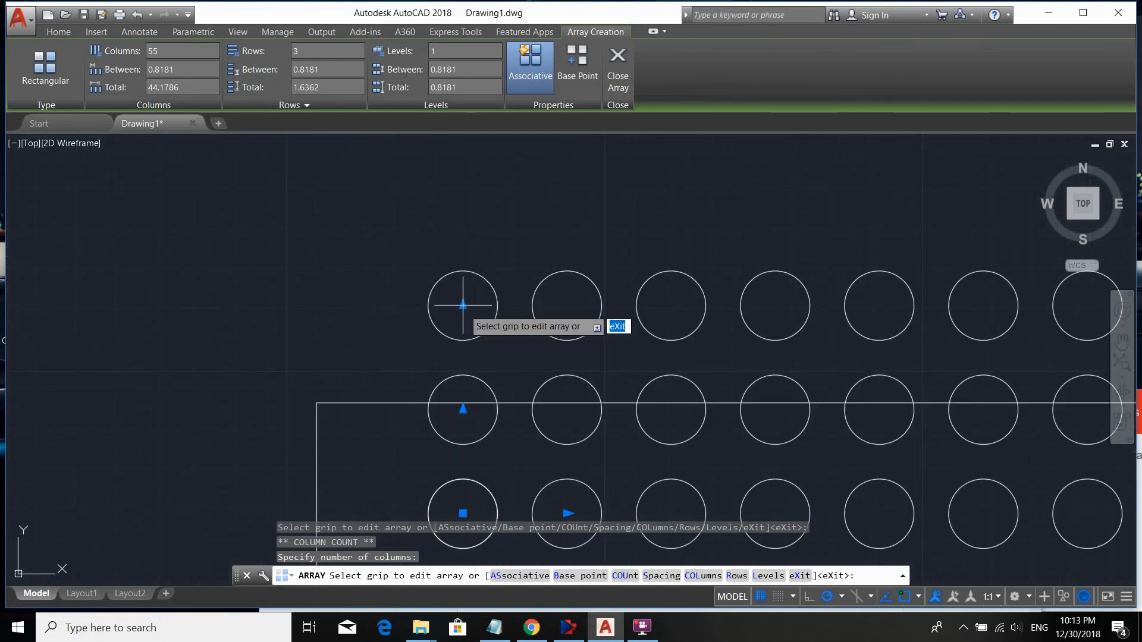
left_click(463, 305)
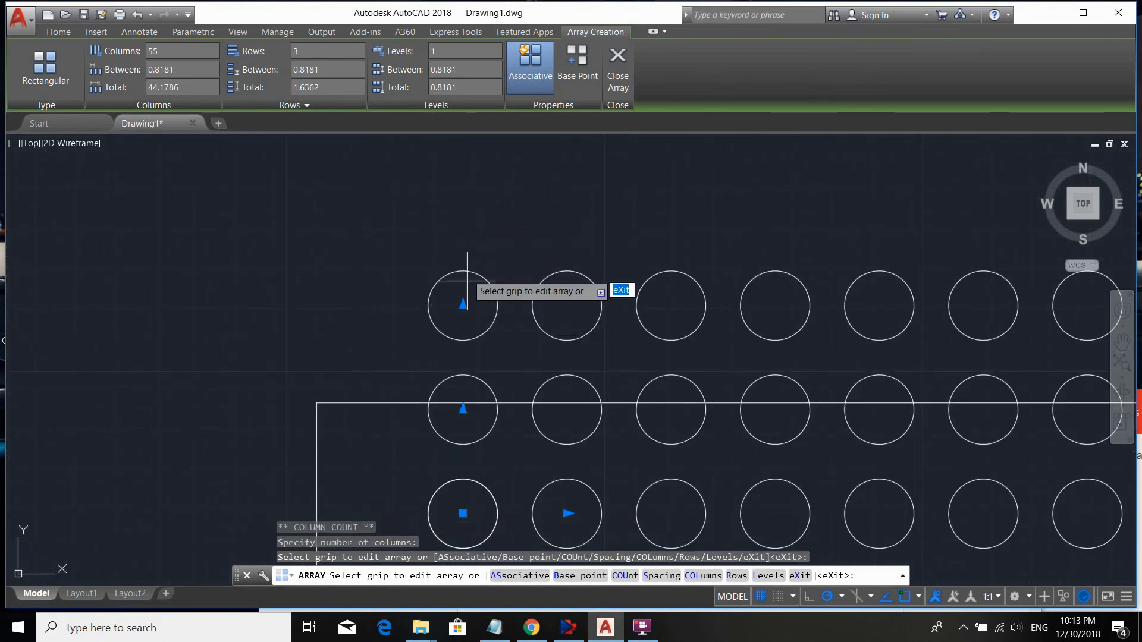
scroll(459, 307, "up", 4)
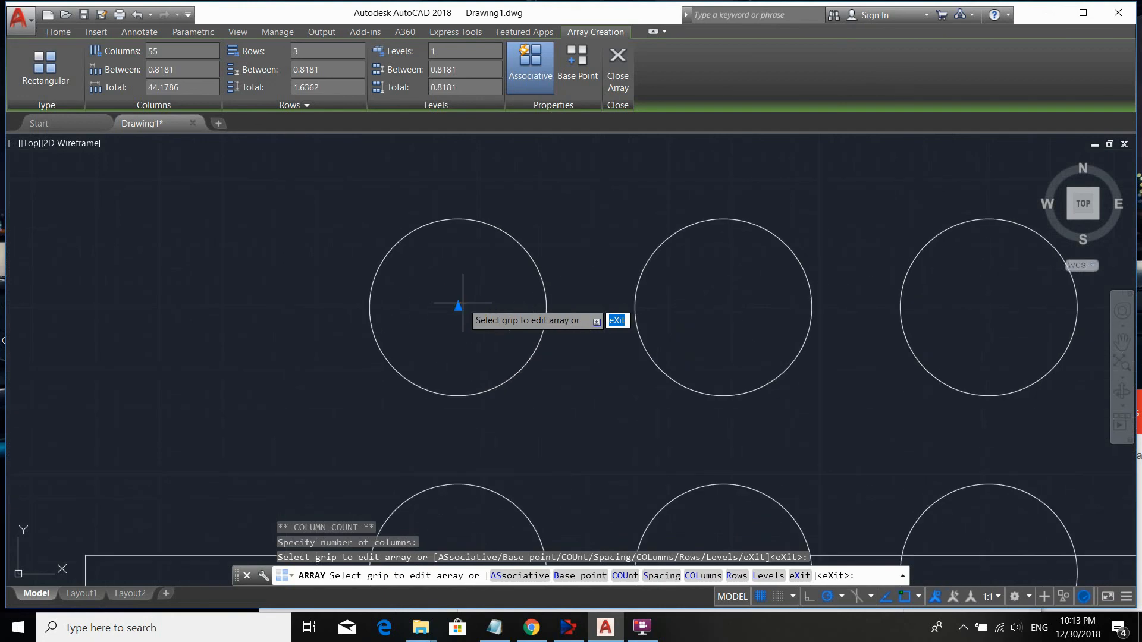
left_click(458, 307)
scroll(457, 300, "down", 8)
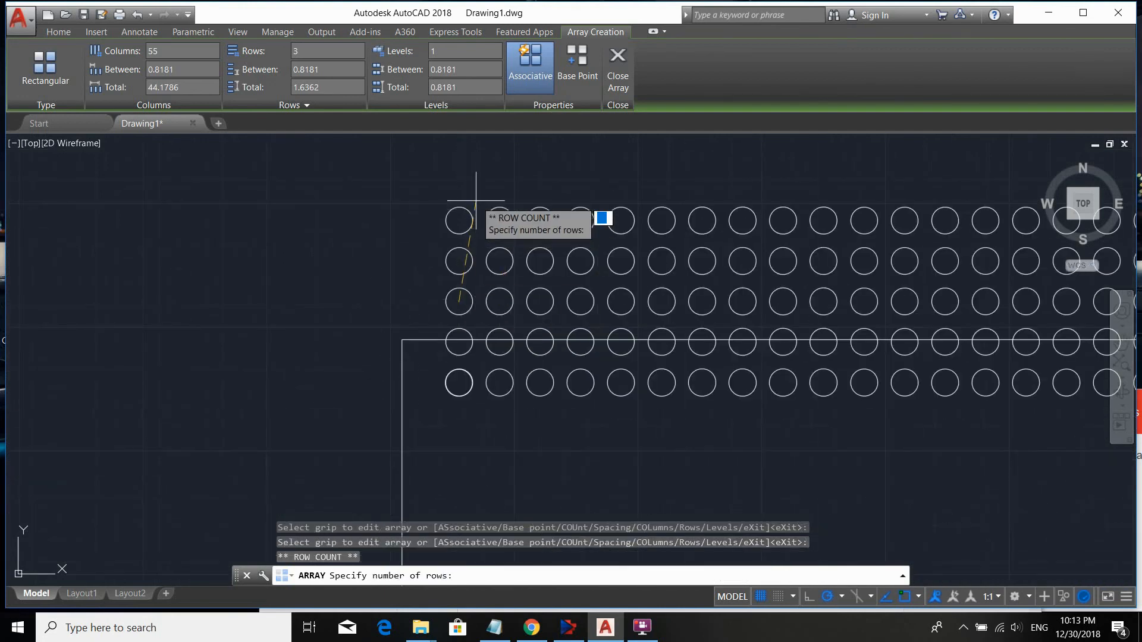
scroll(466, 217, "down", 6)
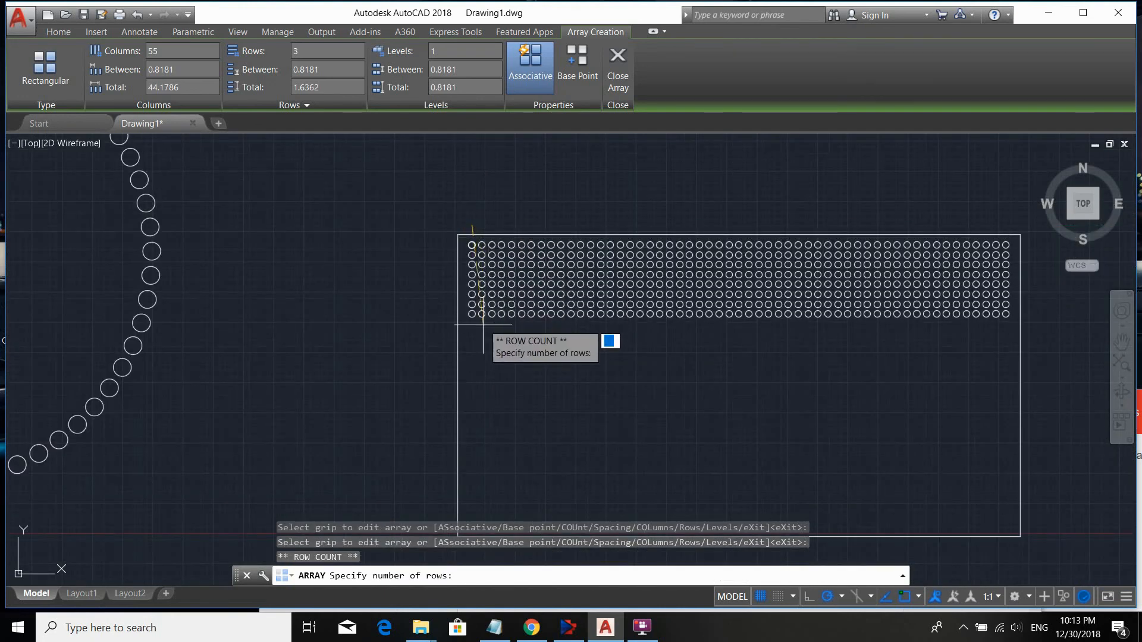
middle_click_drag(480, 368, 447, 265)
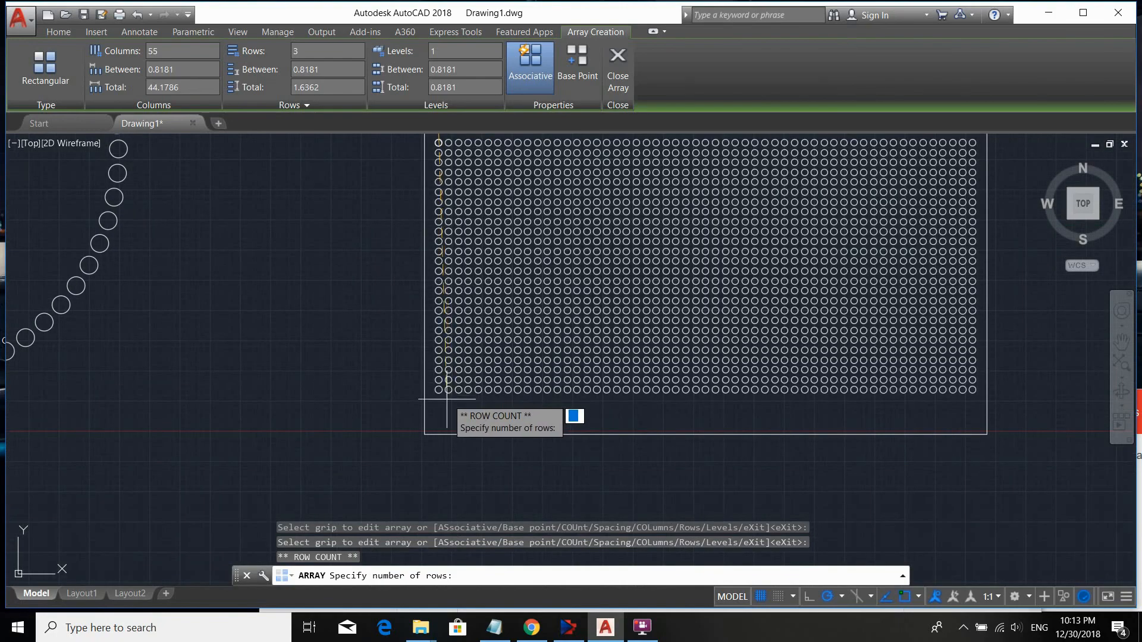
left_click(439, 415)
scroll(660, 286, "down", 5)
key("Escape")
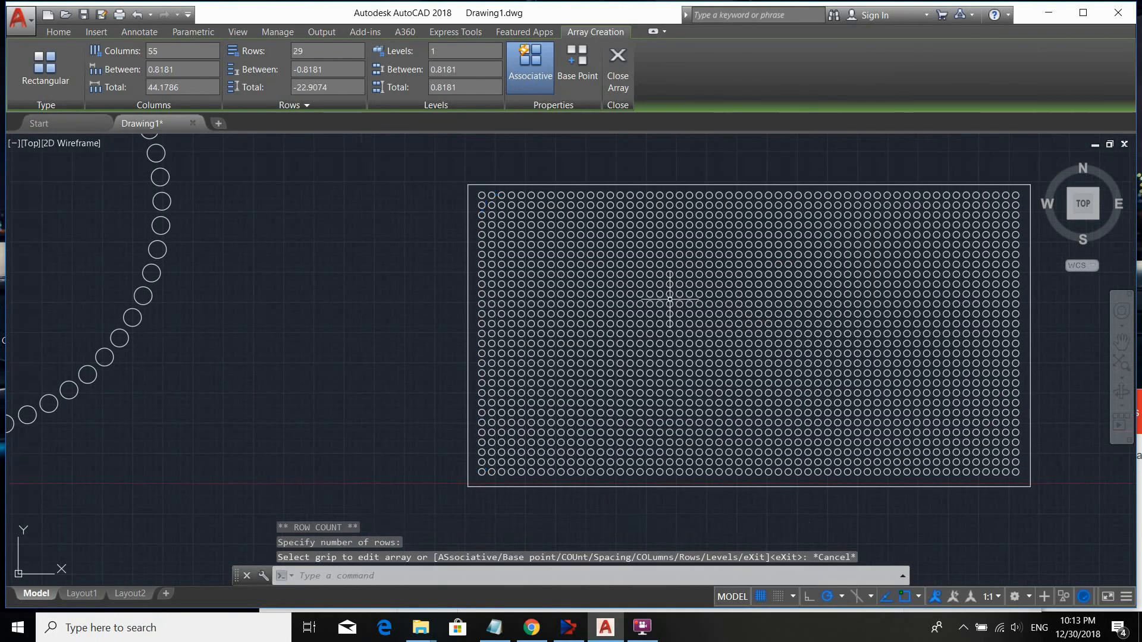
- Draw a horizontal line about 327 units long across the empty drawing area
type("l")
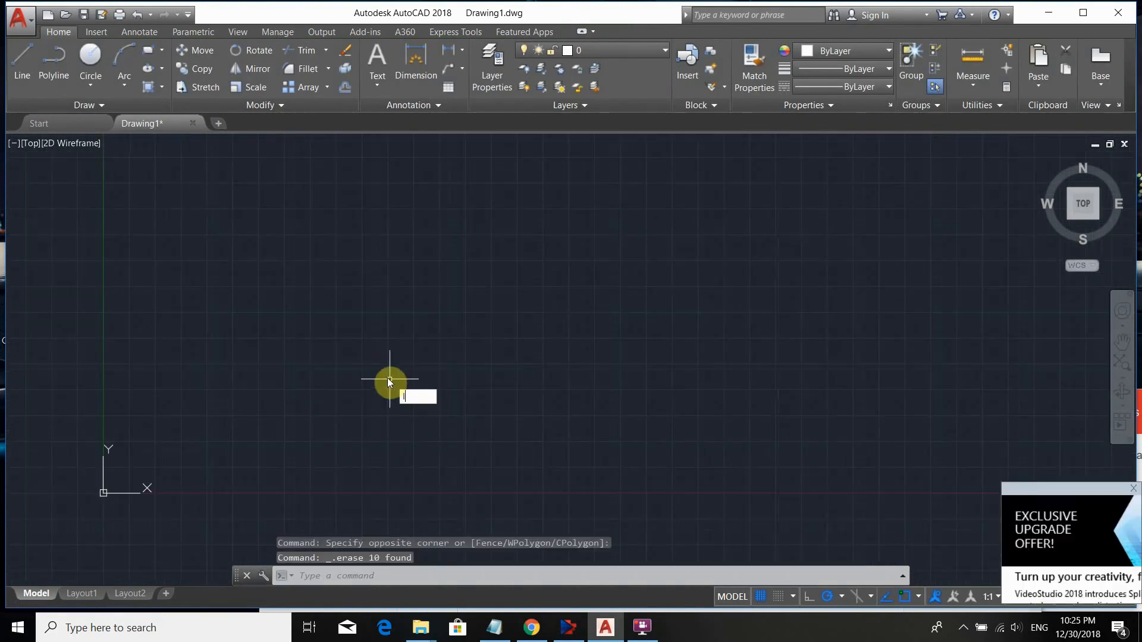
key("Return")
left_click(234, 315)
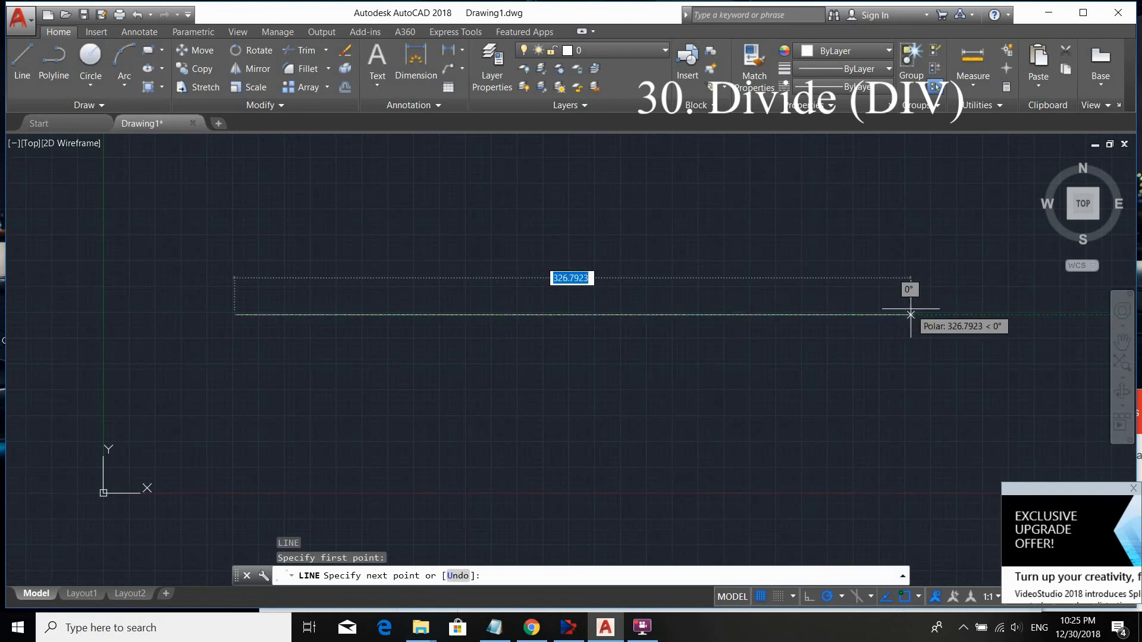
left_click(910, 314)
key("Escape")
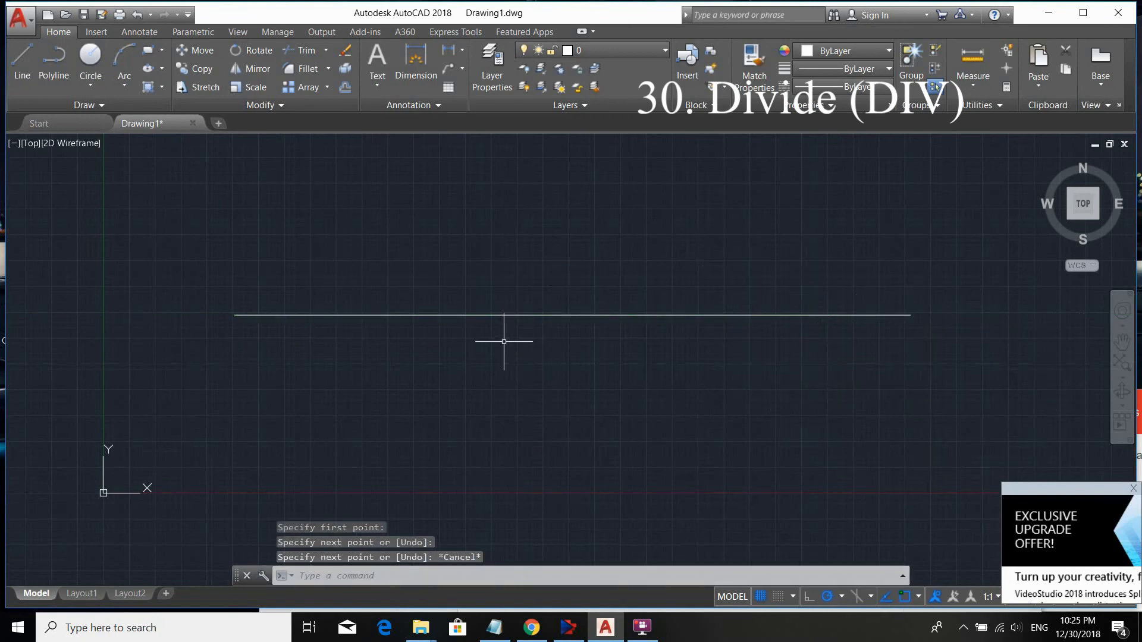
- Divide the horizontal line into 10 segments with the Divide command
type("DIV")
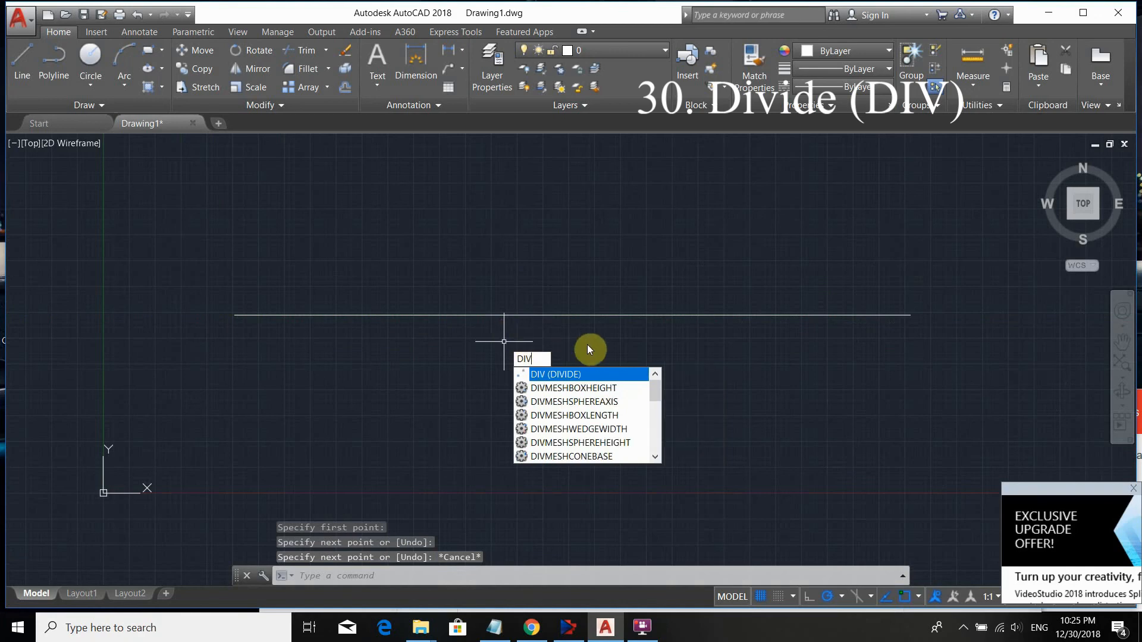
key("Return")
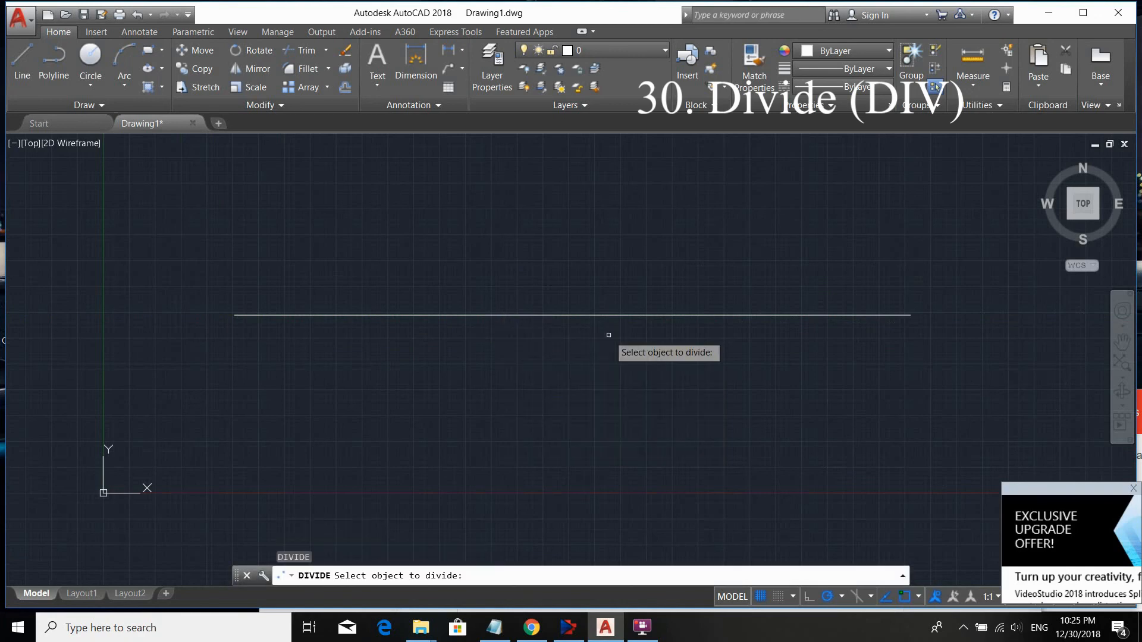
left_click(531, 314)
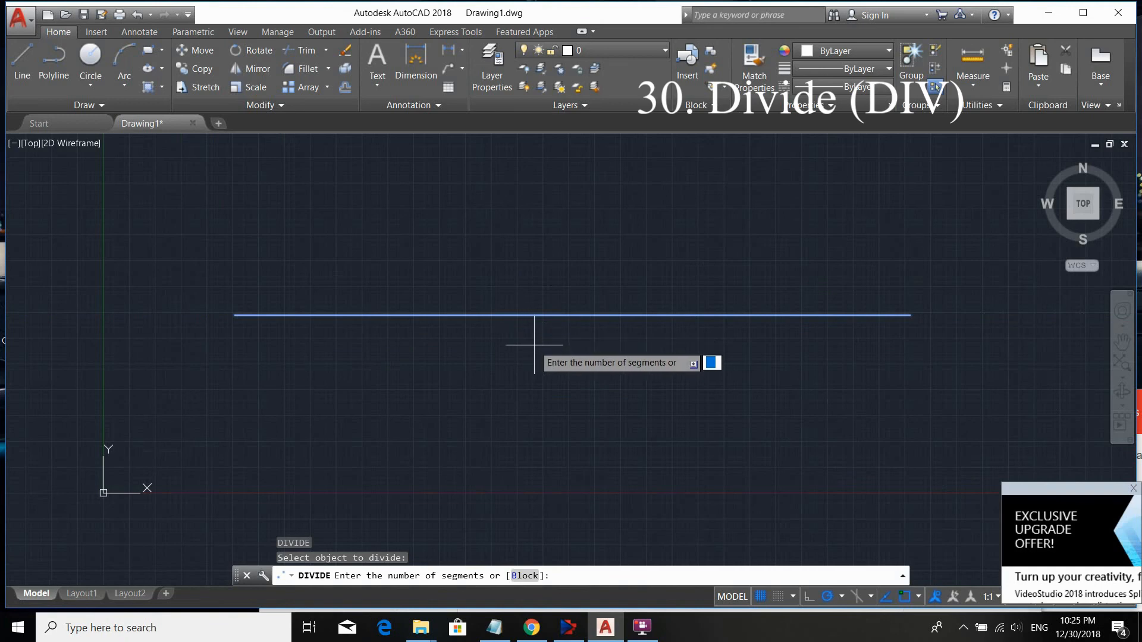
type("10")
key("Return")
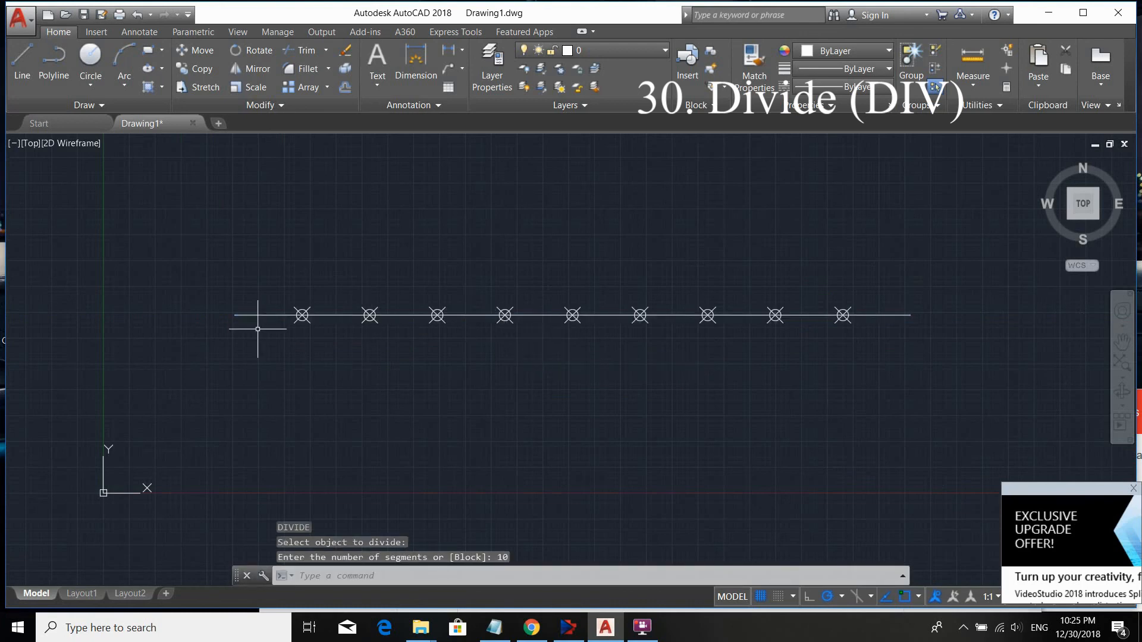
scroll(301, 321, "up", 2)
scroll(291, 312, "down", 4)
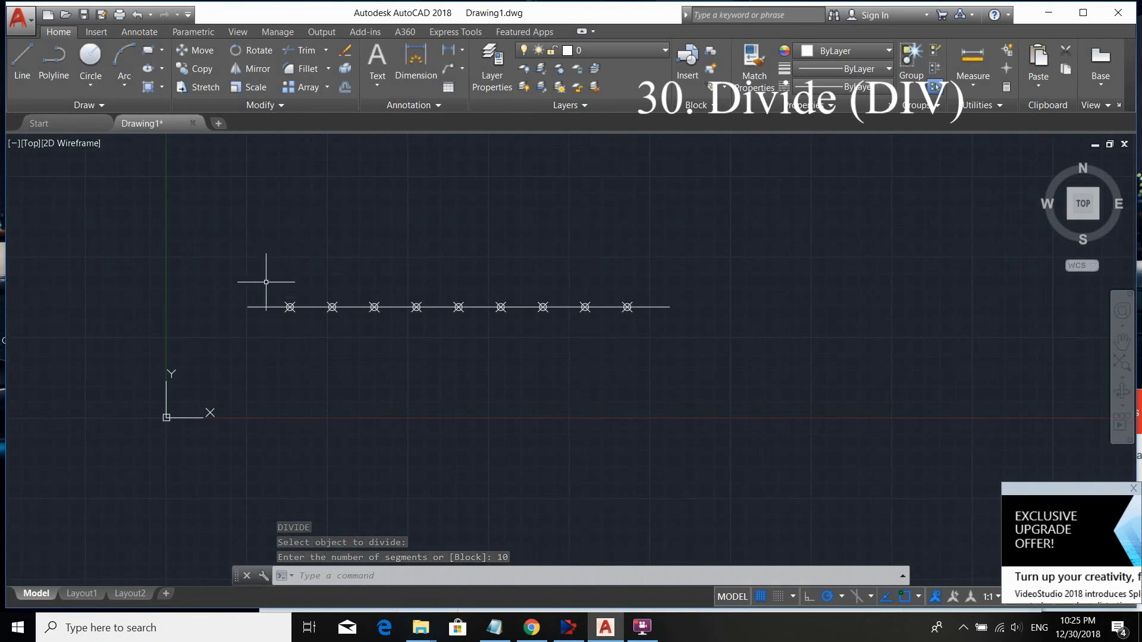
scroll(266, 282, "up", 2)
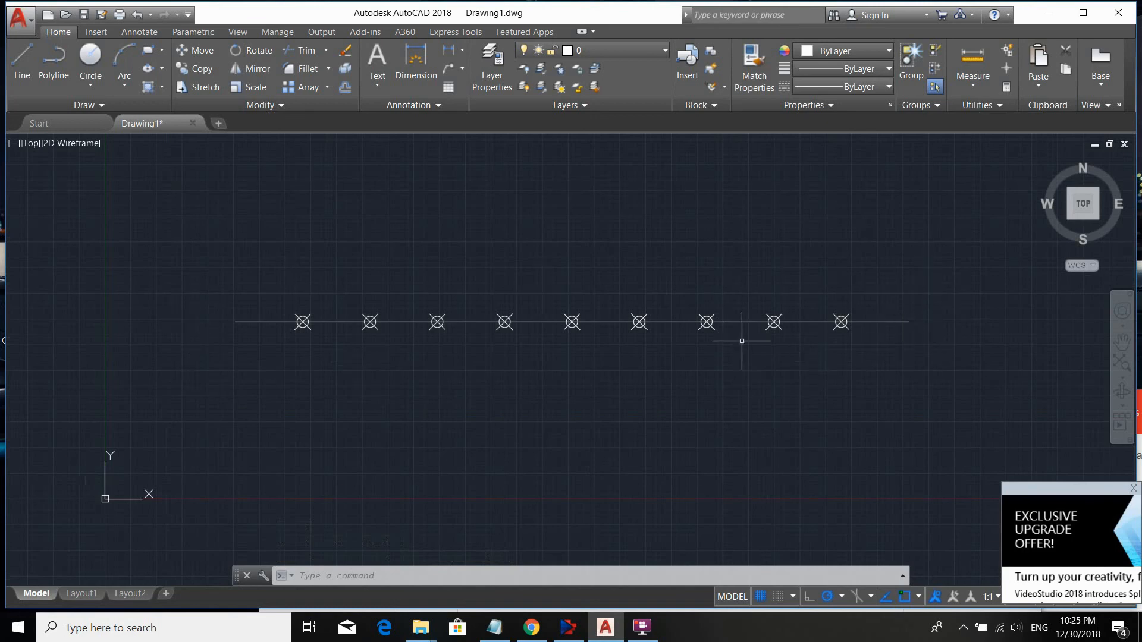
left_click(272, 288)
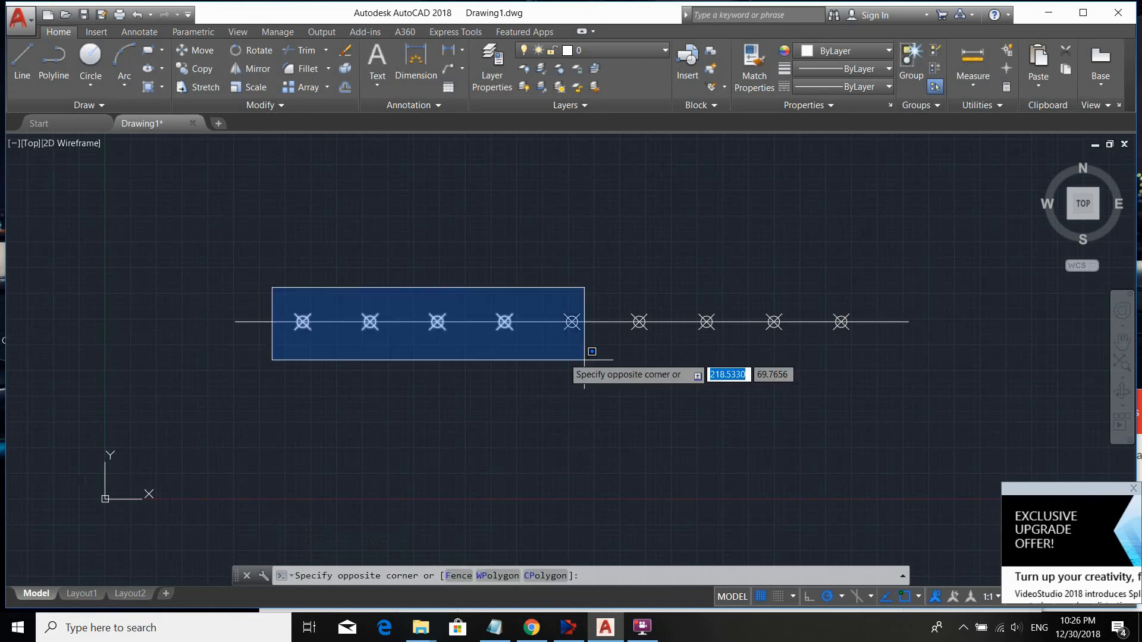
key("Escape")
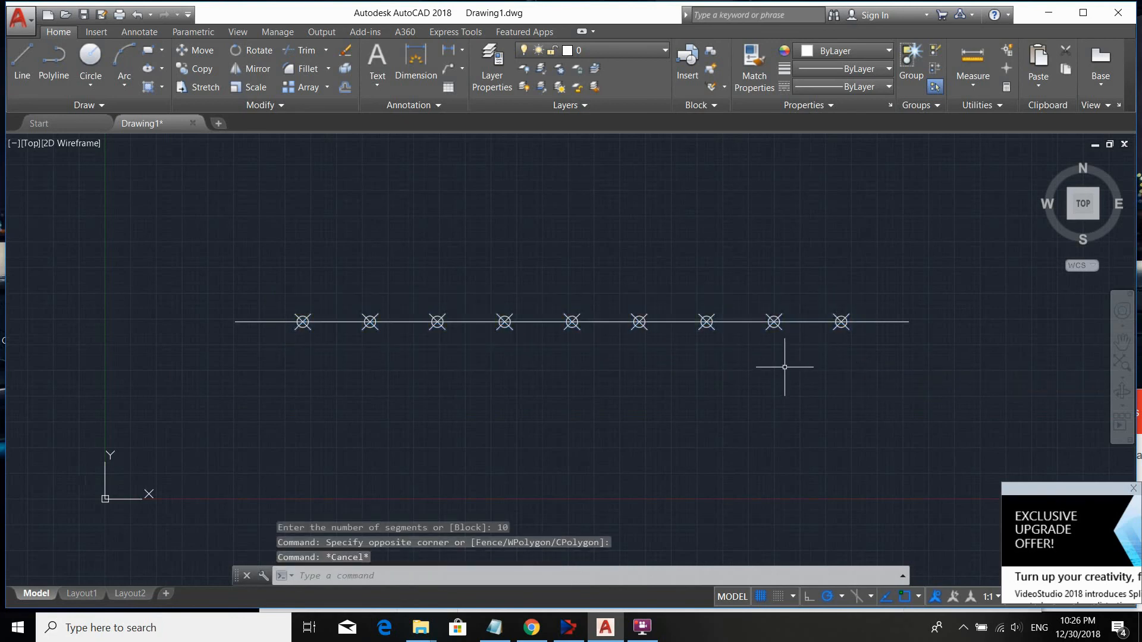
- Change the point style with DDPTYPE to the circle with a centre dot, keeping the point size relative to the screen
type("ddp")
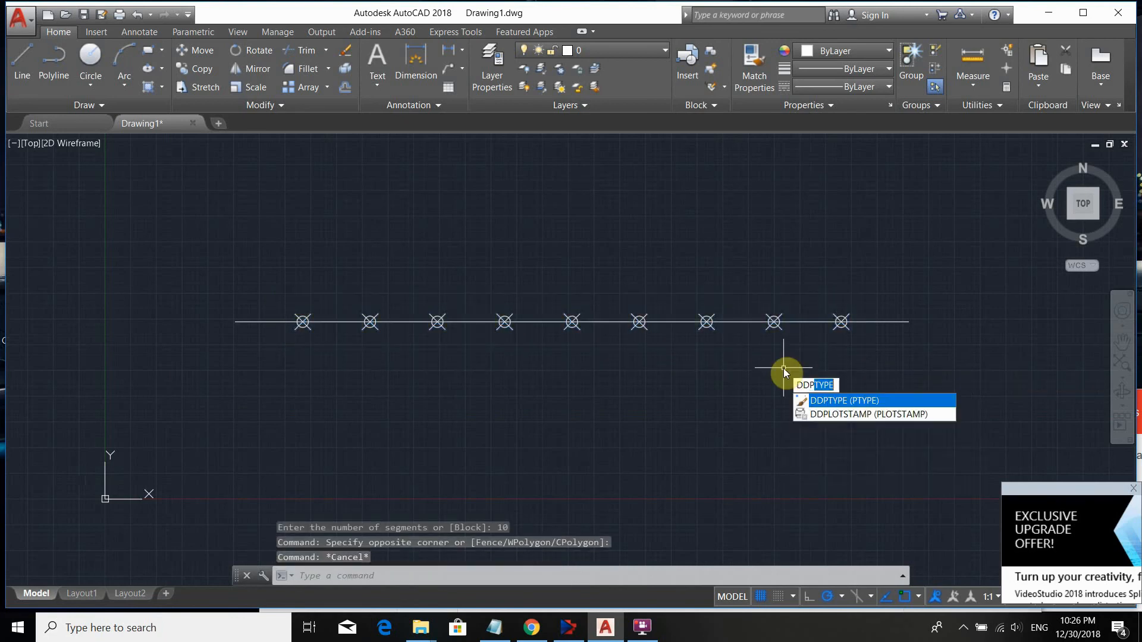
key("Return")
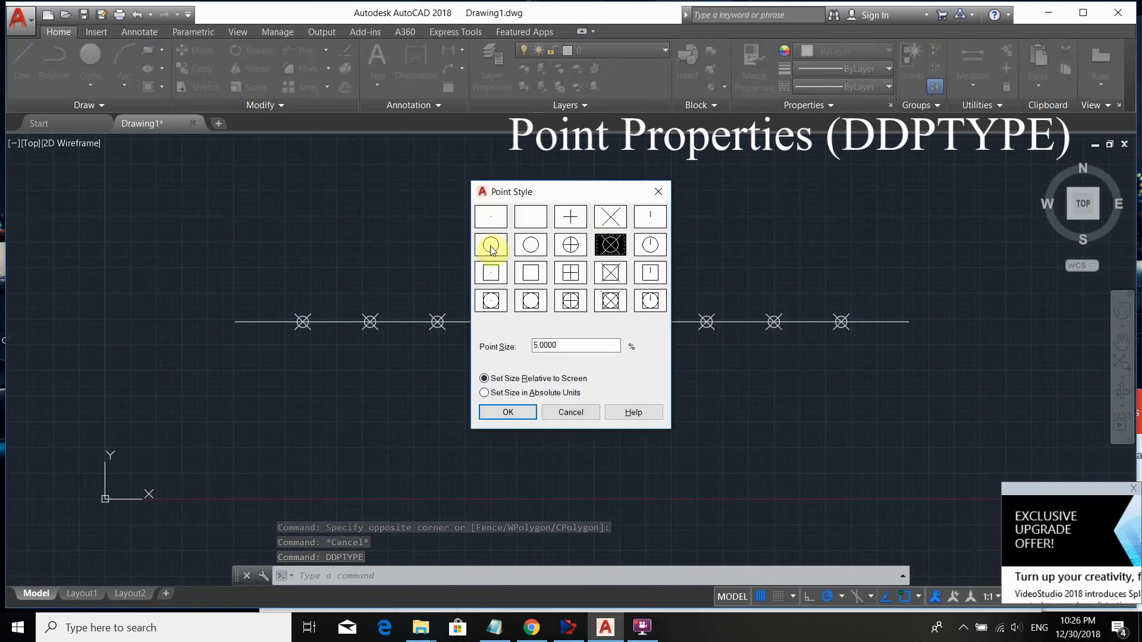
left_click_drag(557, 345, 524, 344)
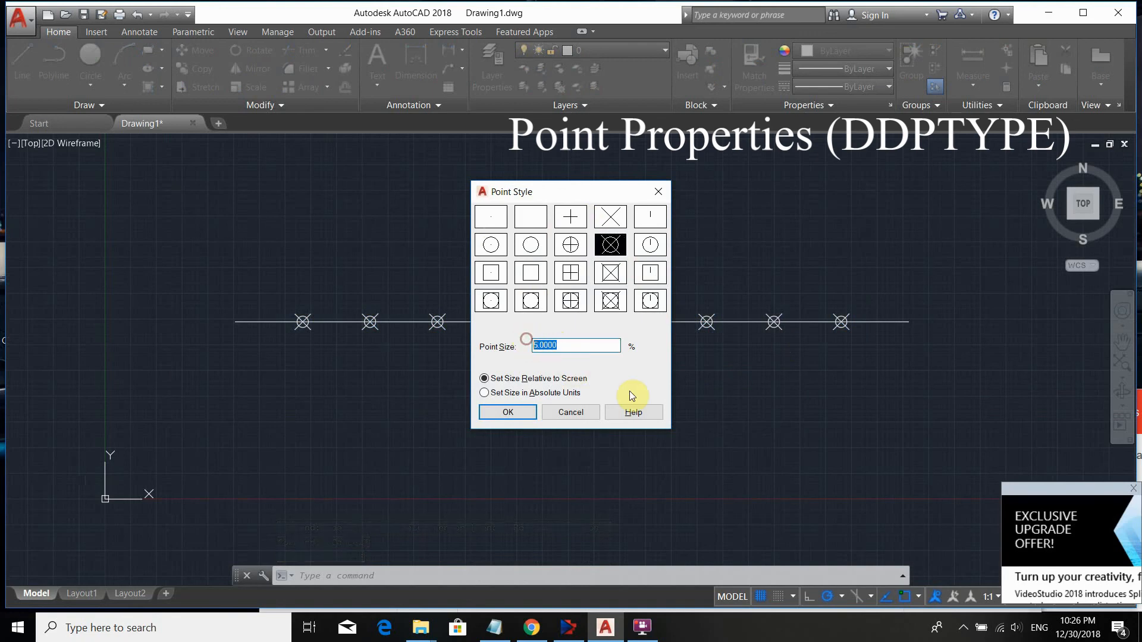
left_click(491, 245)
left_click(500, 415)
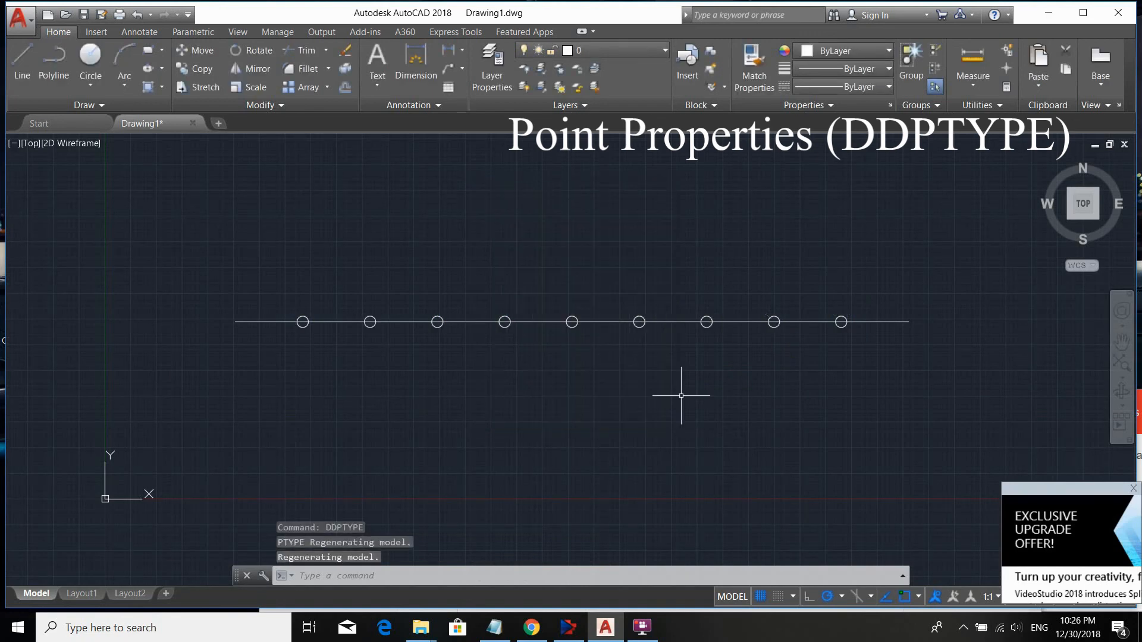
left_click(642, 626)
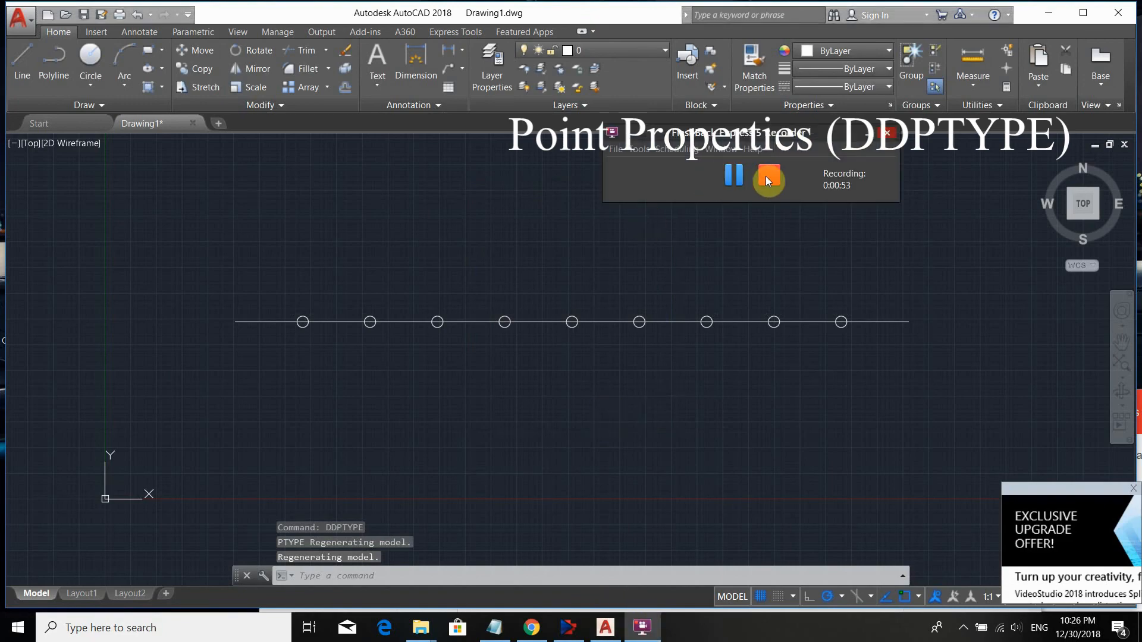